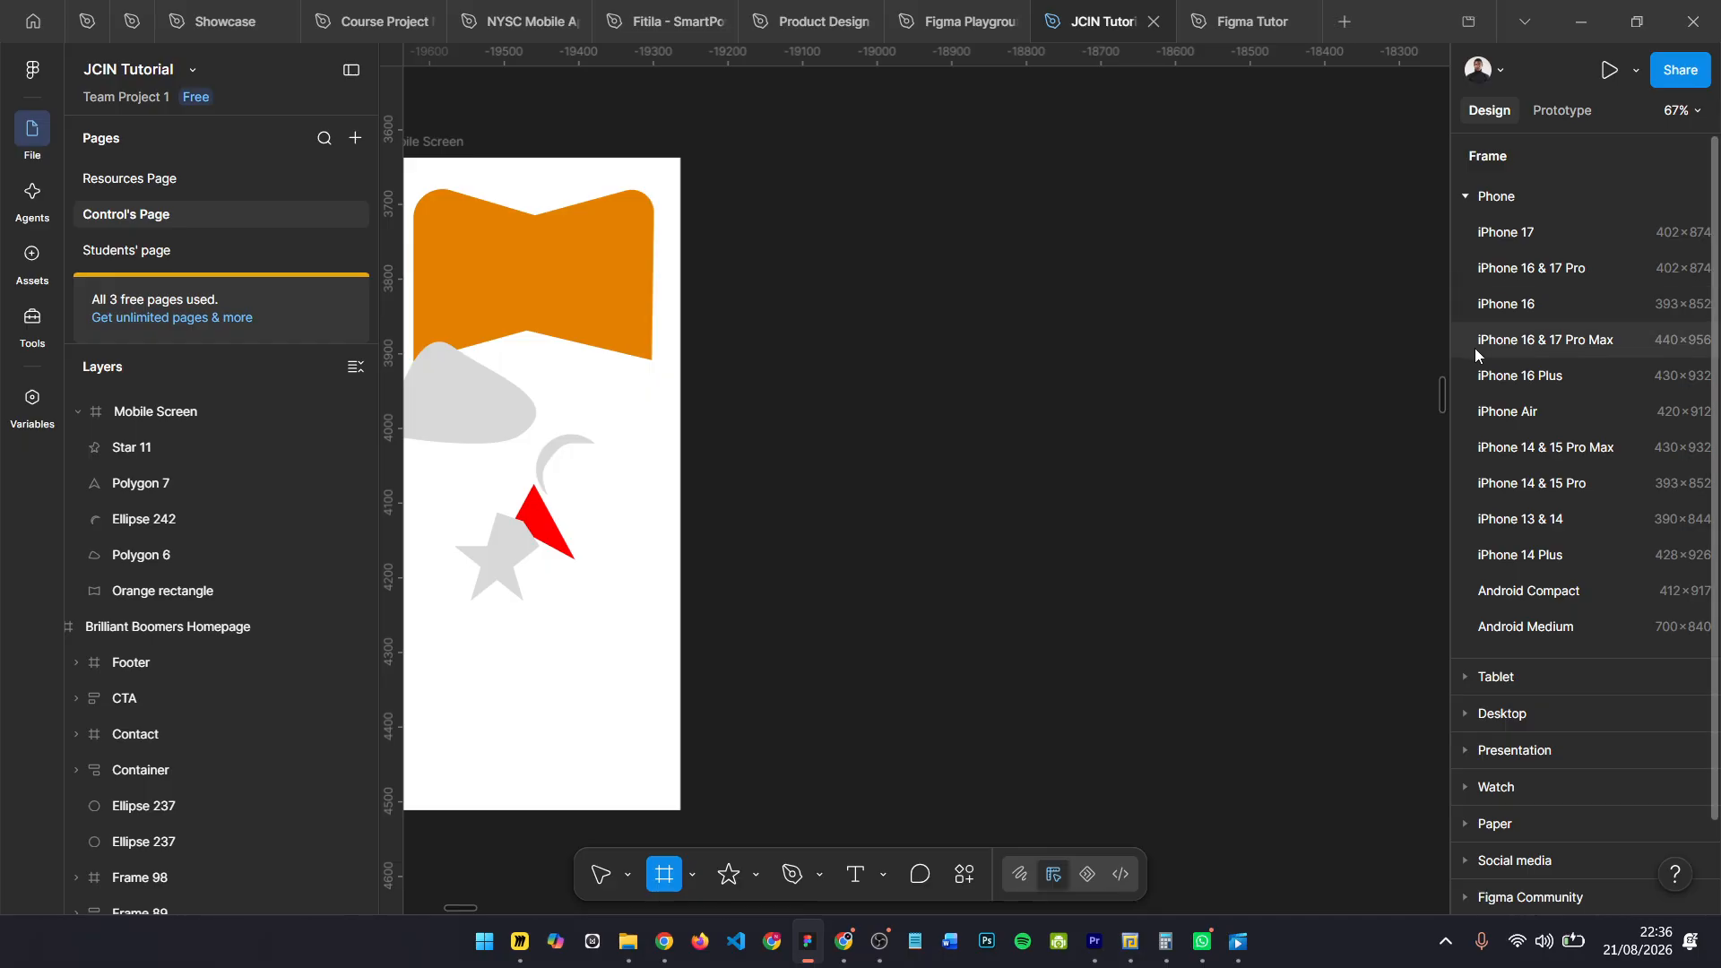
# - Add an iPad mini 8.3 frame beside the Mobile Screen frame and line up their top edges
pyautogui.click(1498, 199)
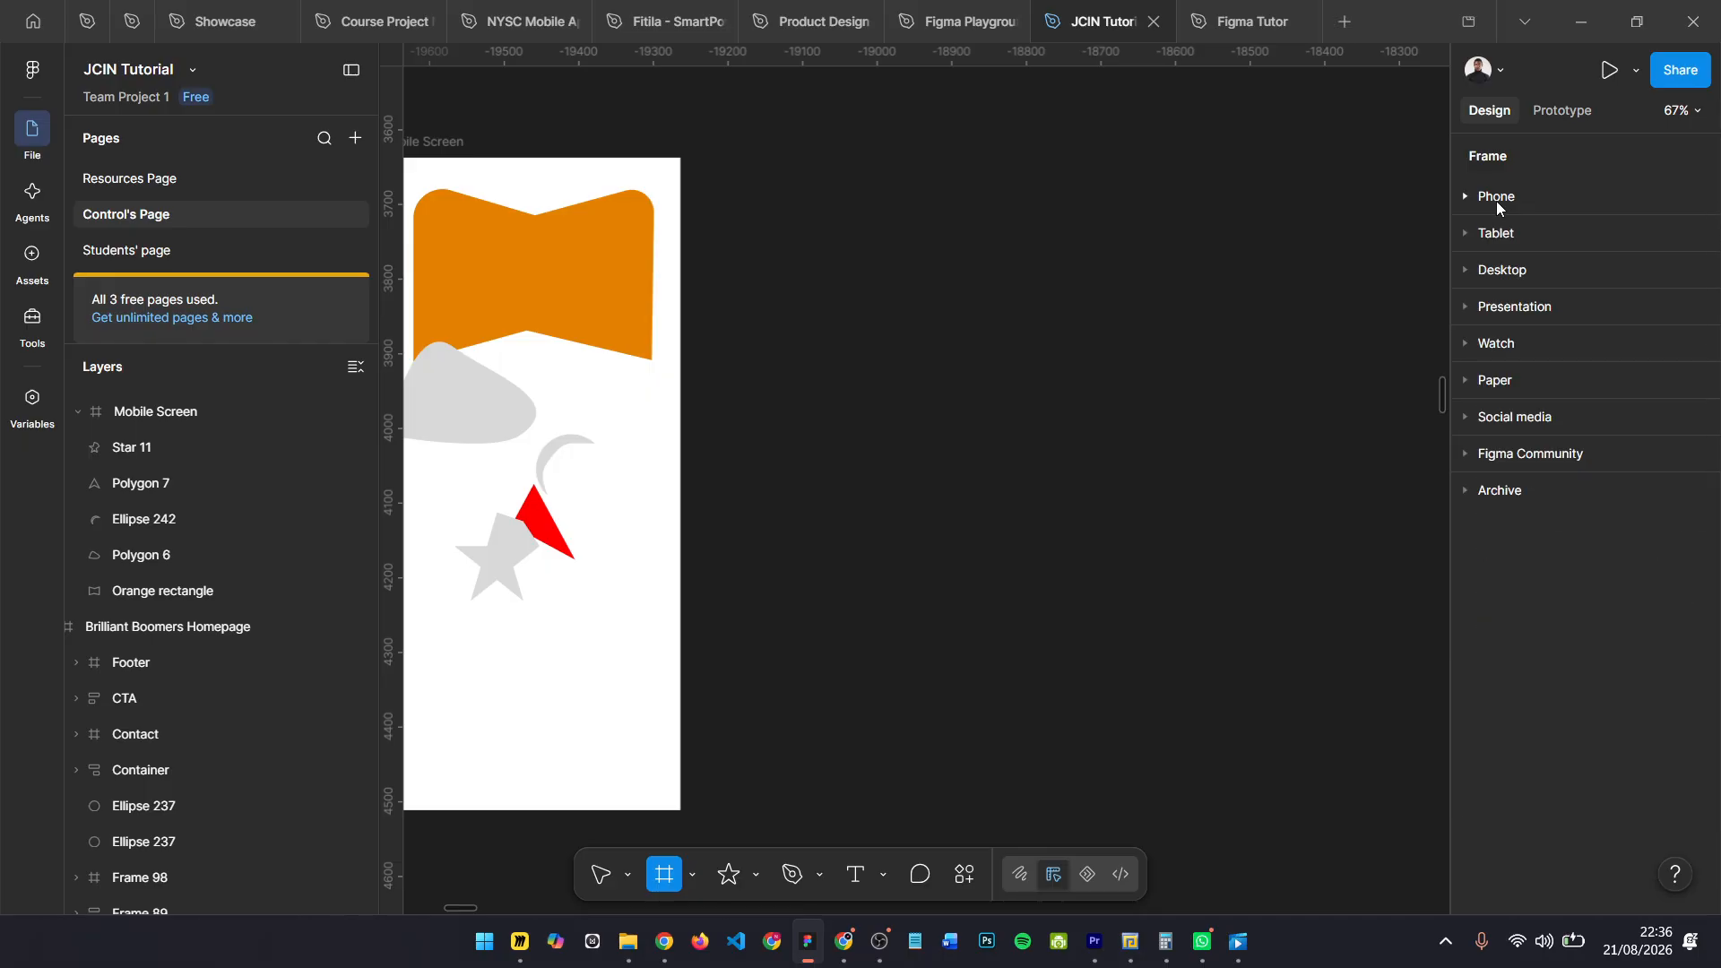
pyautogui.click(1501, 234)
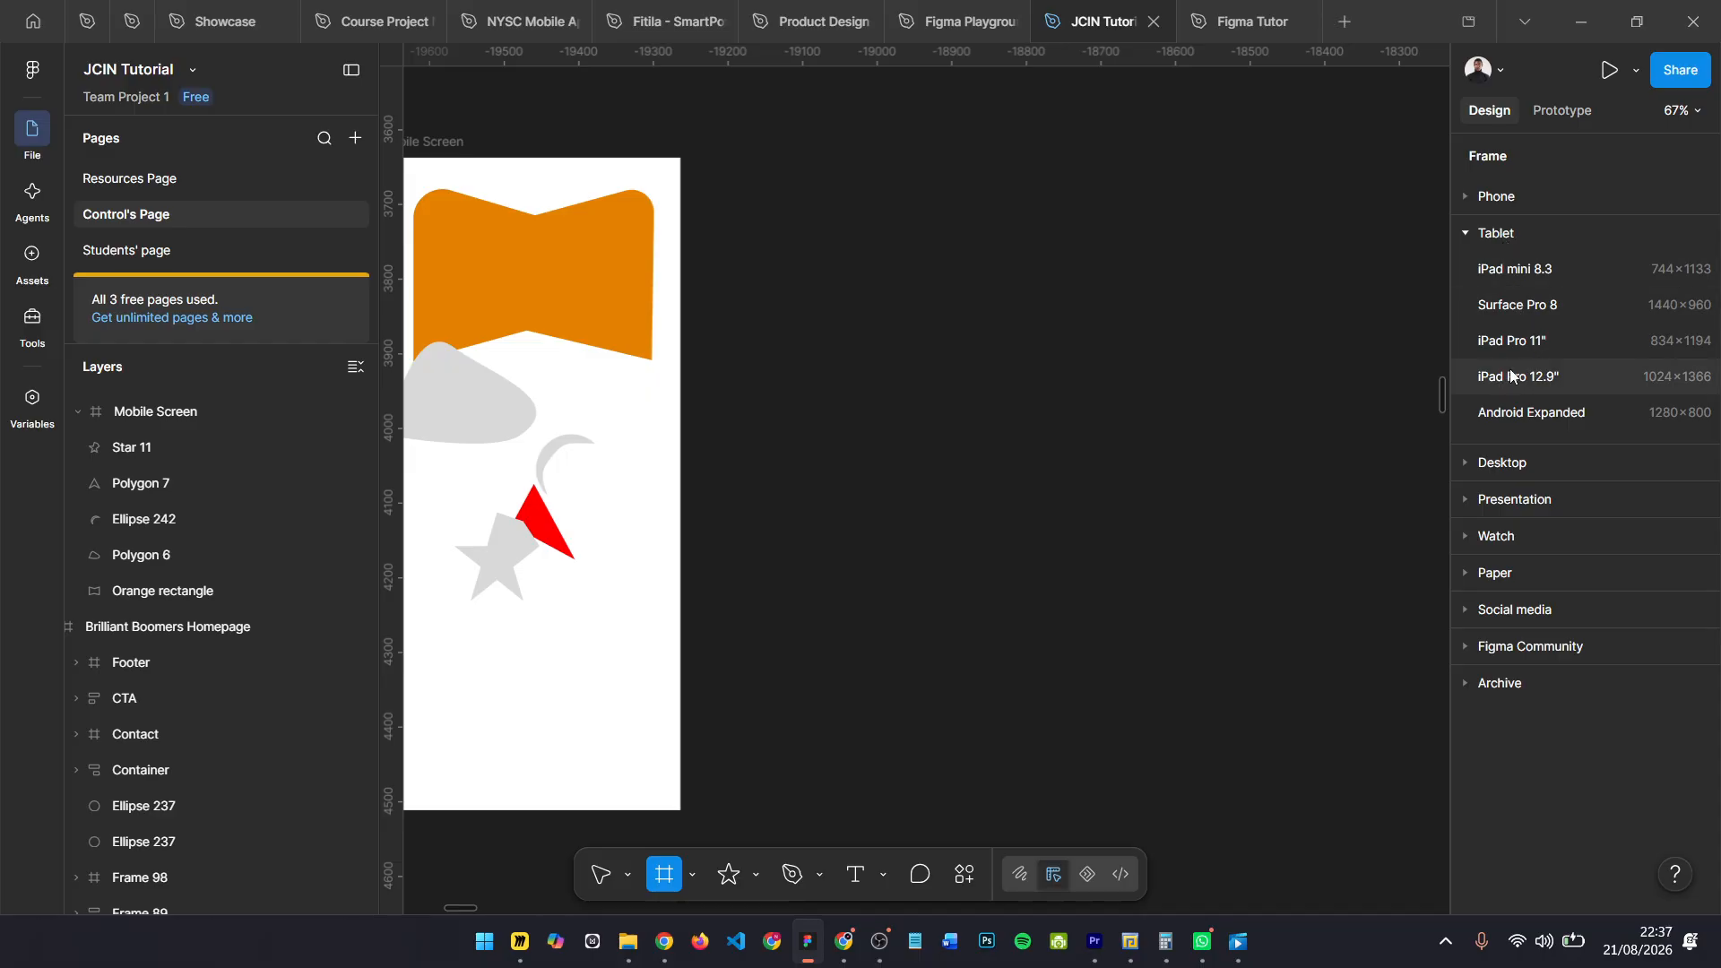
pyautogui.click(1501, 274)
pyautogui.moveTo(810, 124); pyautogui.dragTo(806, 215)
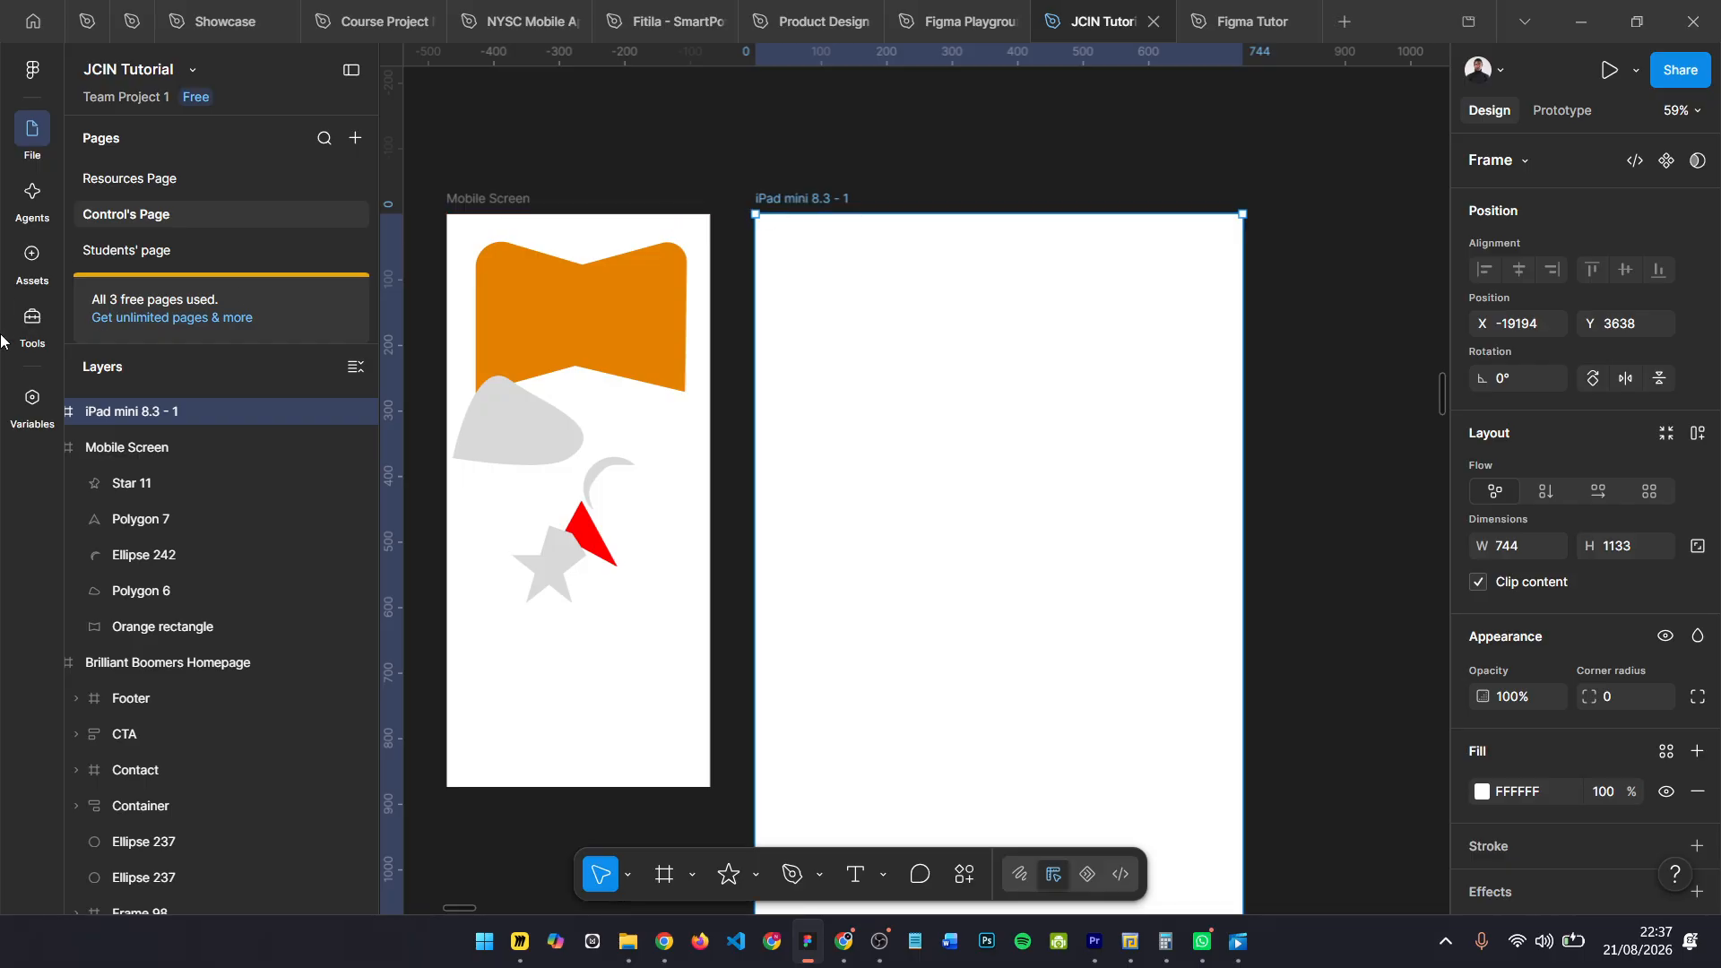
# - Rename the new iPad mini frame as Tablet
pyautogui.doubleClick(142, 419)
pyautogui.write('Tab')
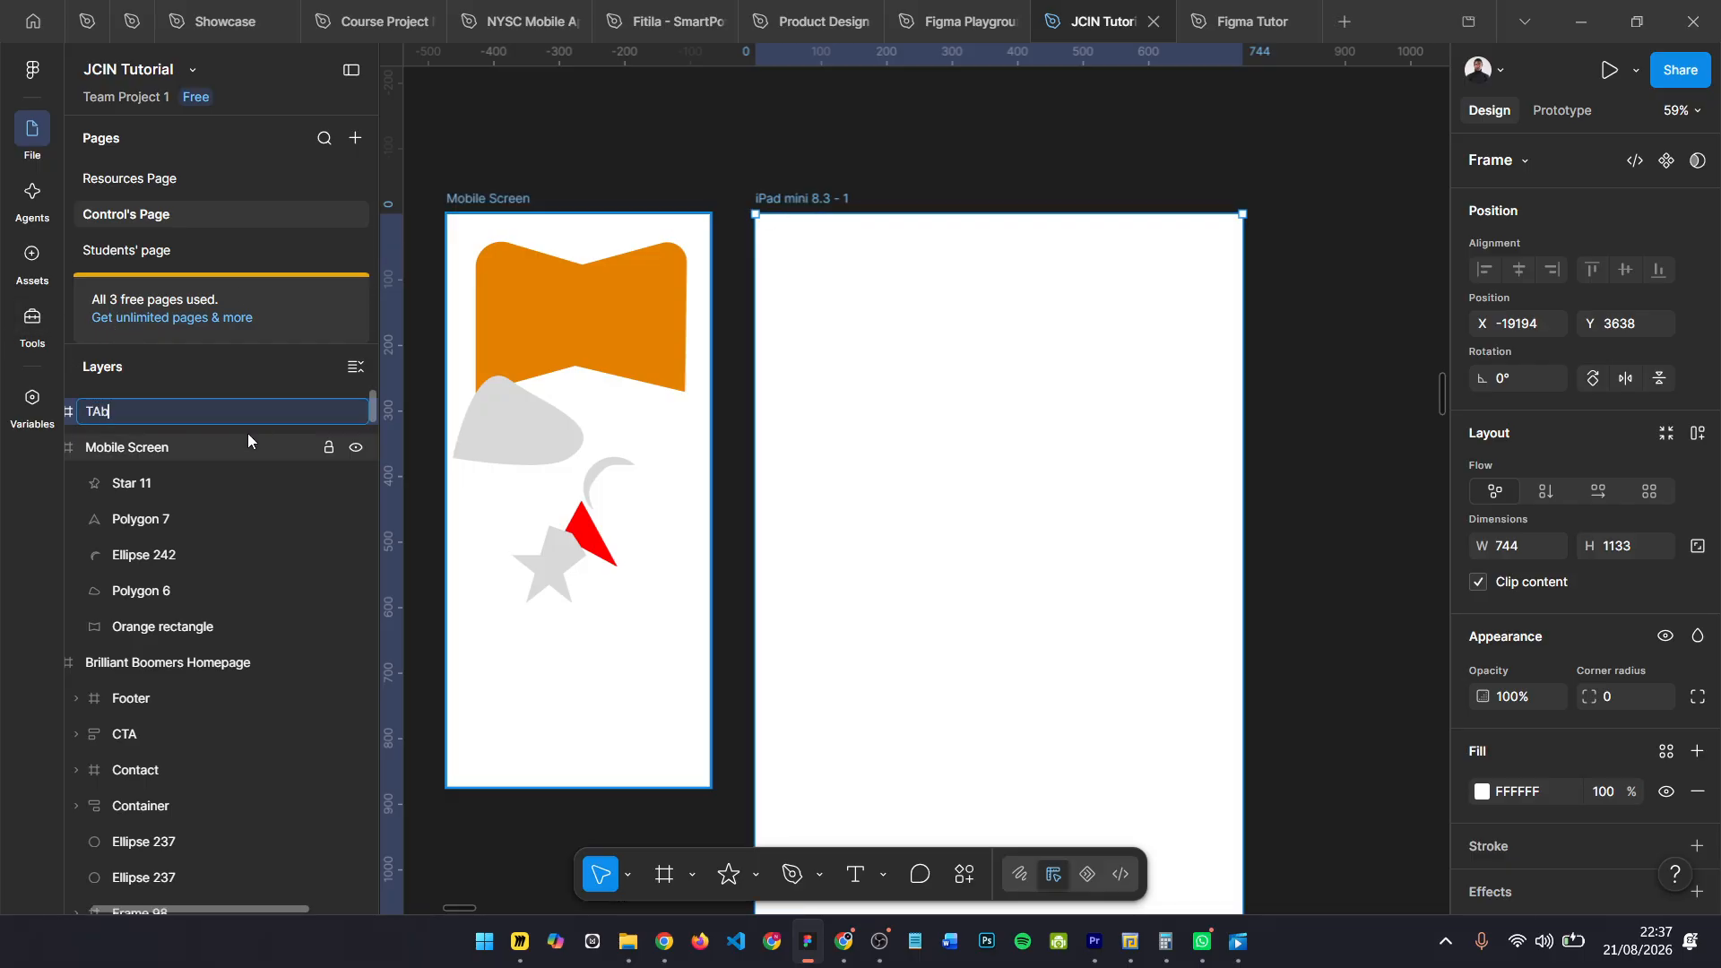
pyautogui.press('BackSpace')
pyautogui.press('BackSpace')
pyautogui.write('ablet')
pyautogui.press('Return')
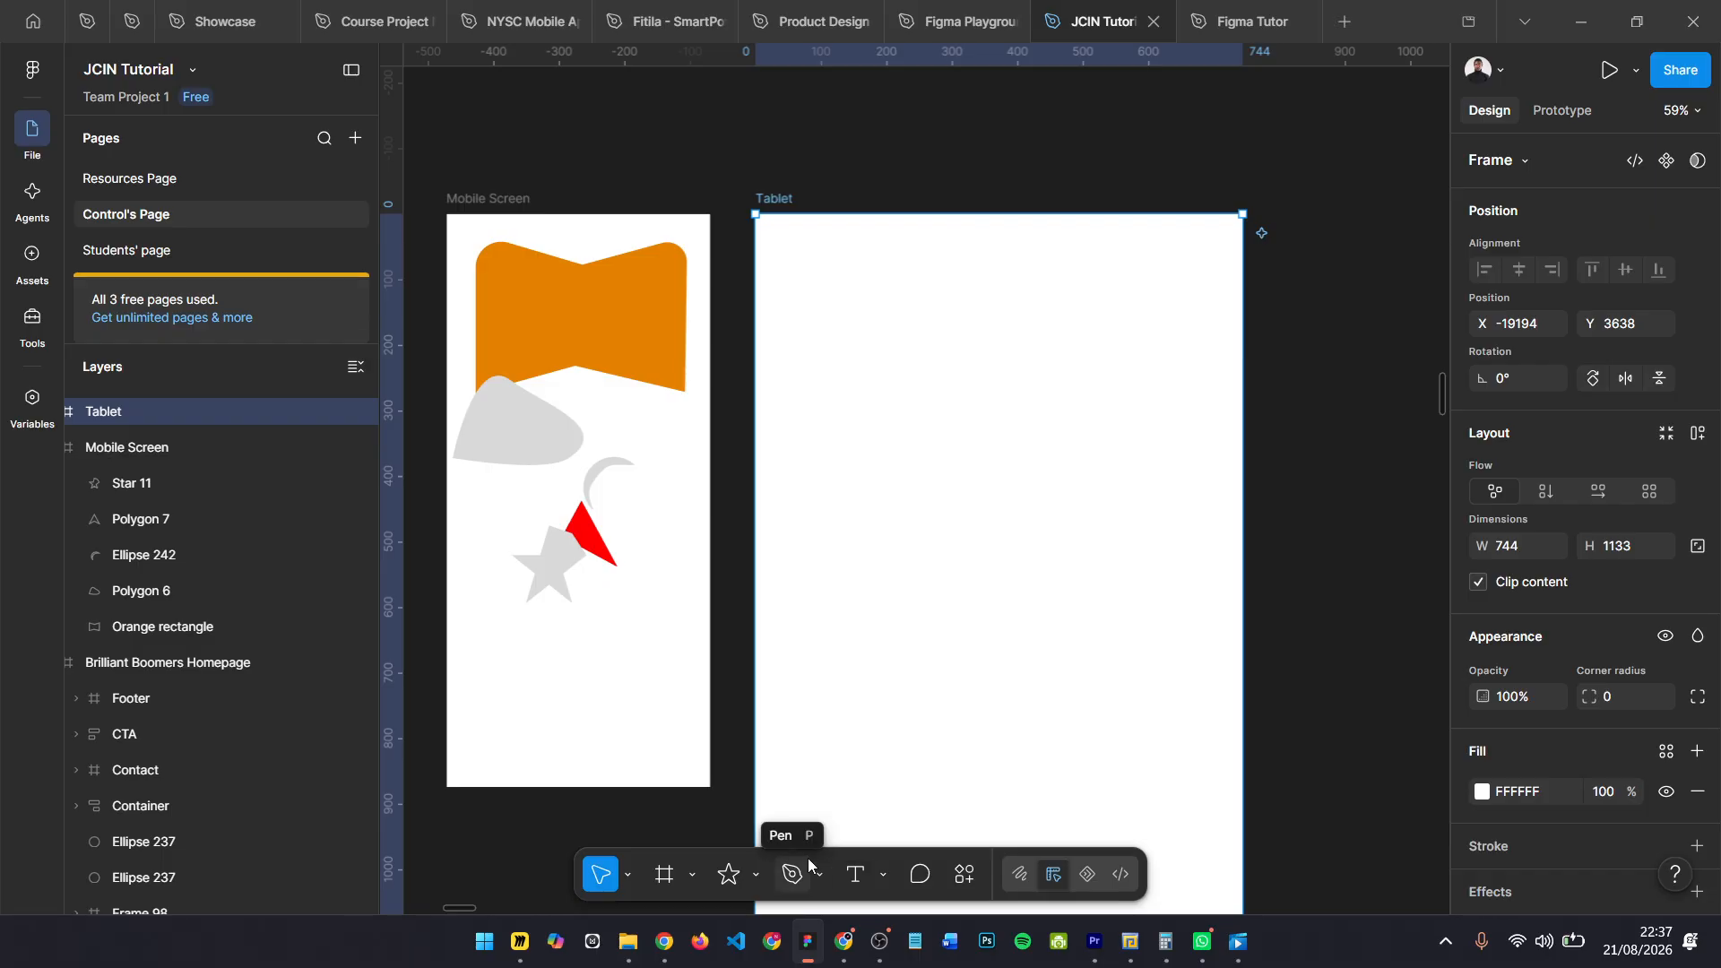
# - Draw a closed rectangular path about 527 by 302 with the Pen tool in the upper part of the Tablet frame
pyautogui.click(756, 874)
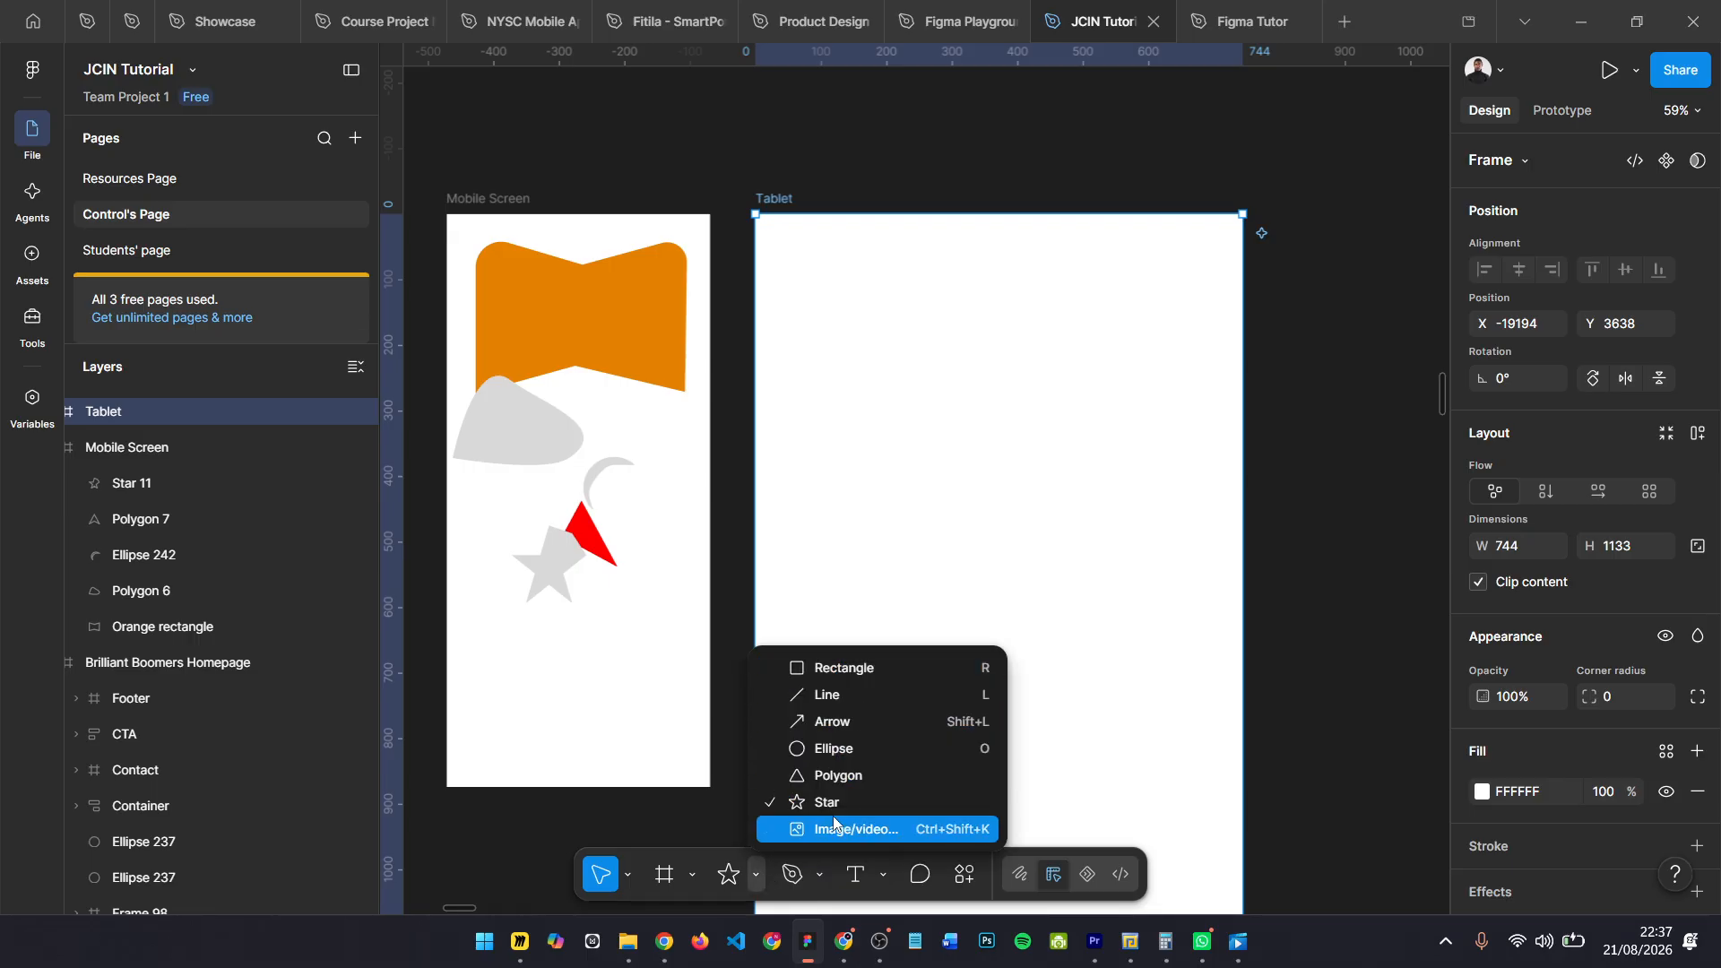
pyautogui.click(819, 874)
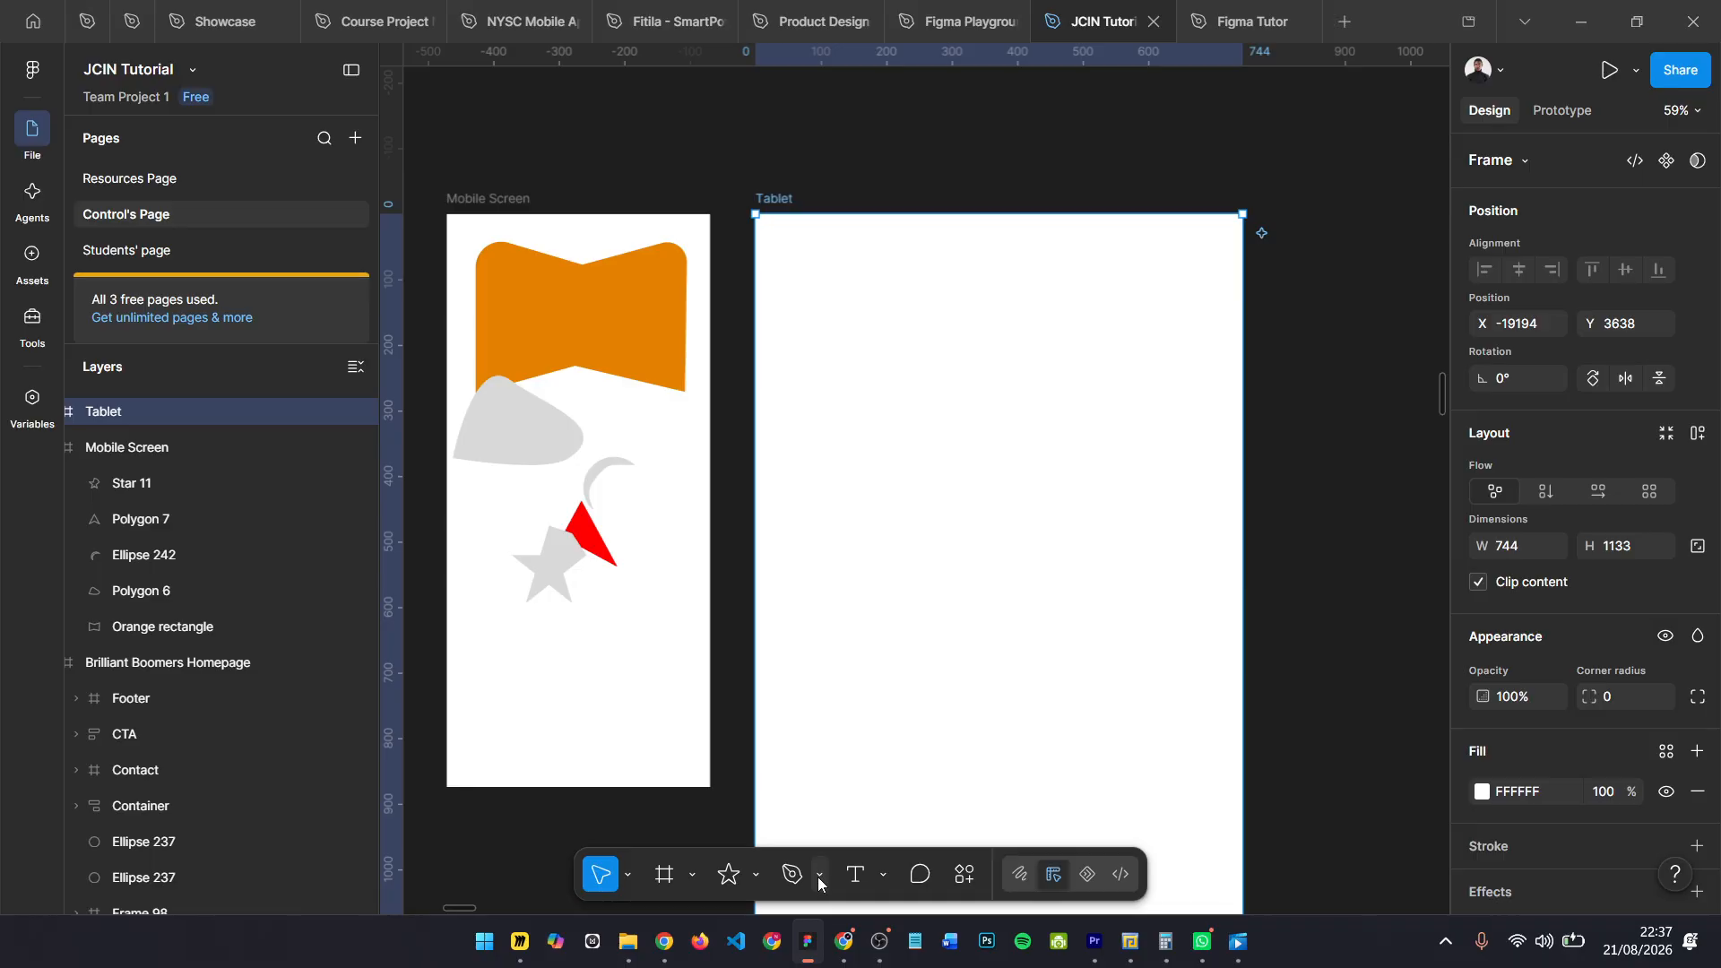
pyautogui.click(820, 881)
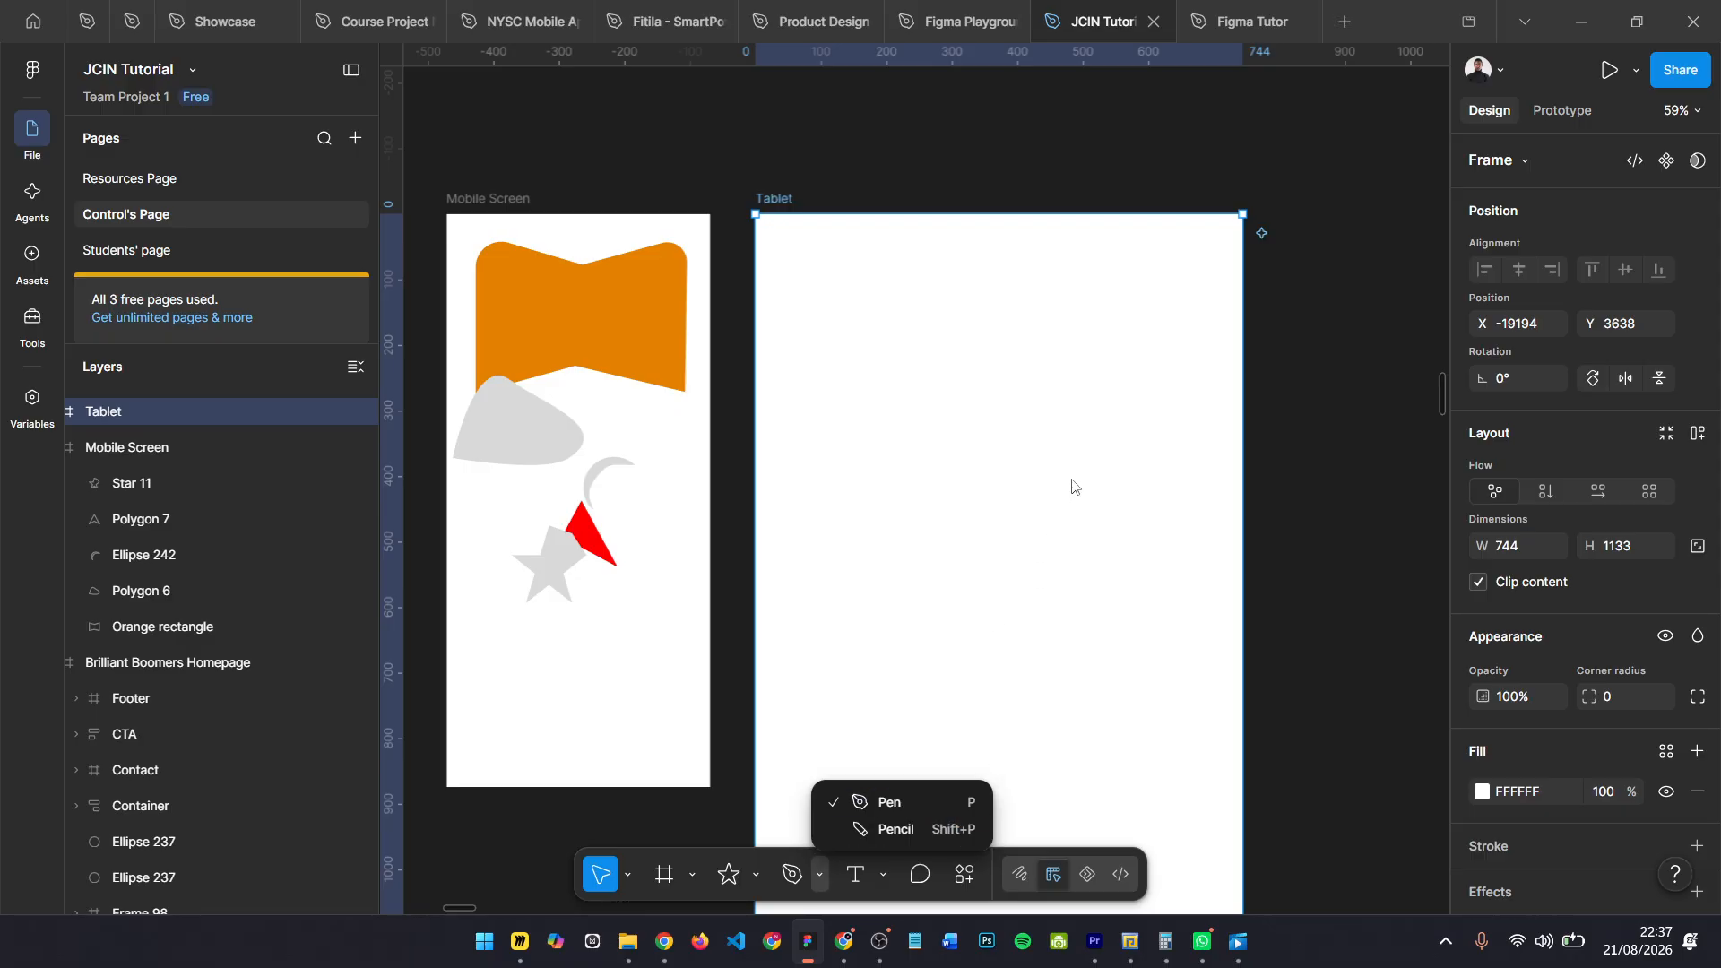
pyautogui.click(896, 803)
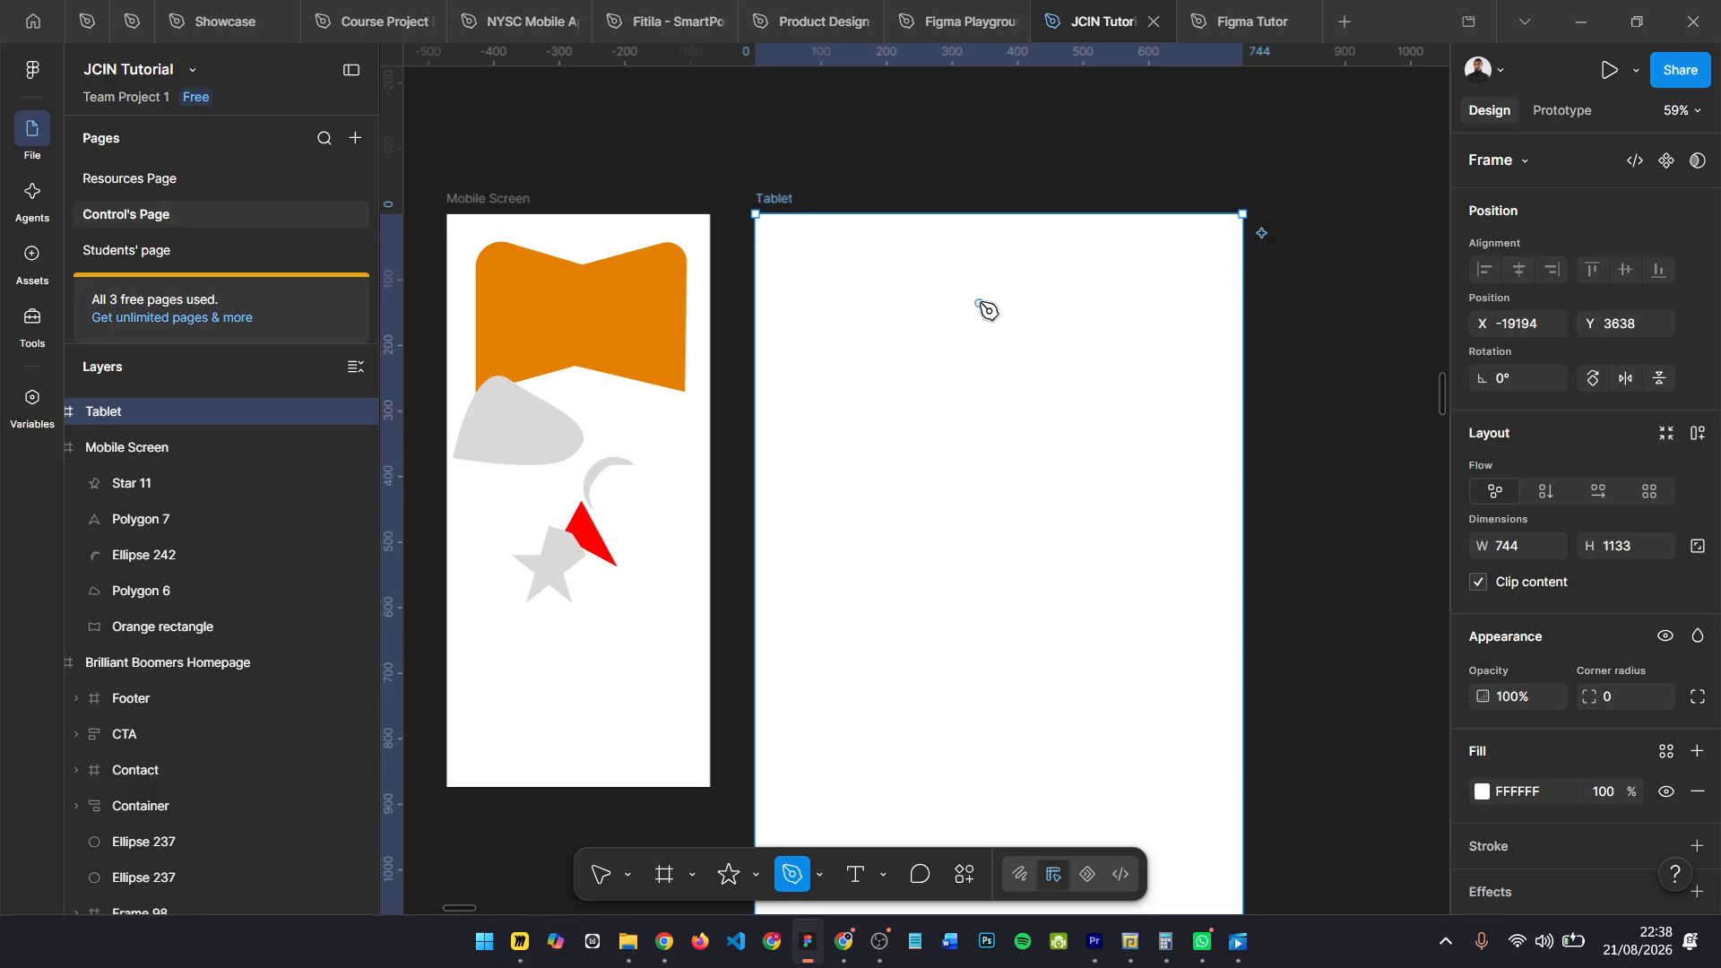
pyautogui.scroll(2, 915, 288)
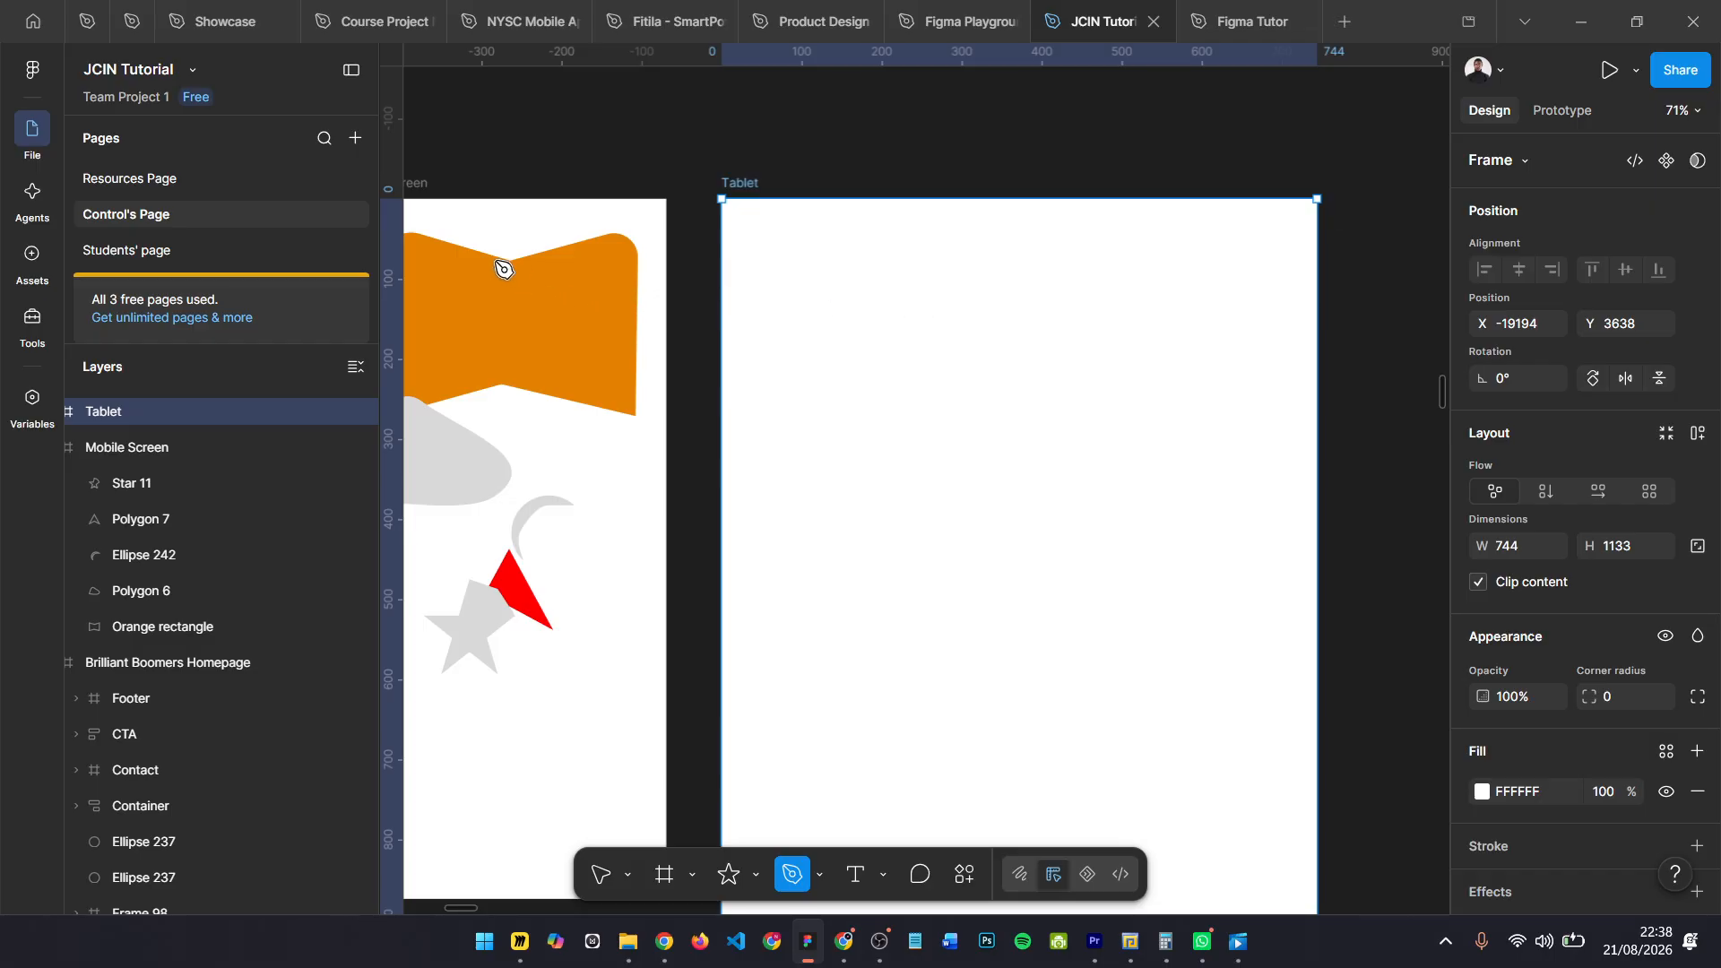
pyautogui.hscroll(-2, 513, 274)
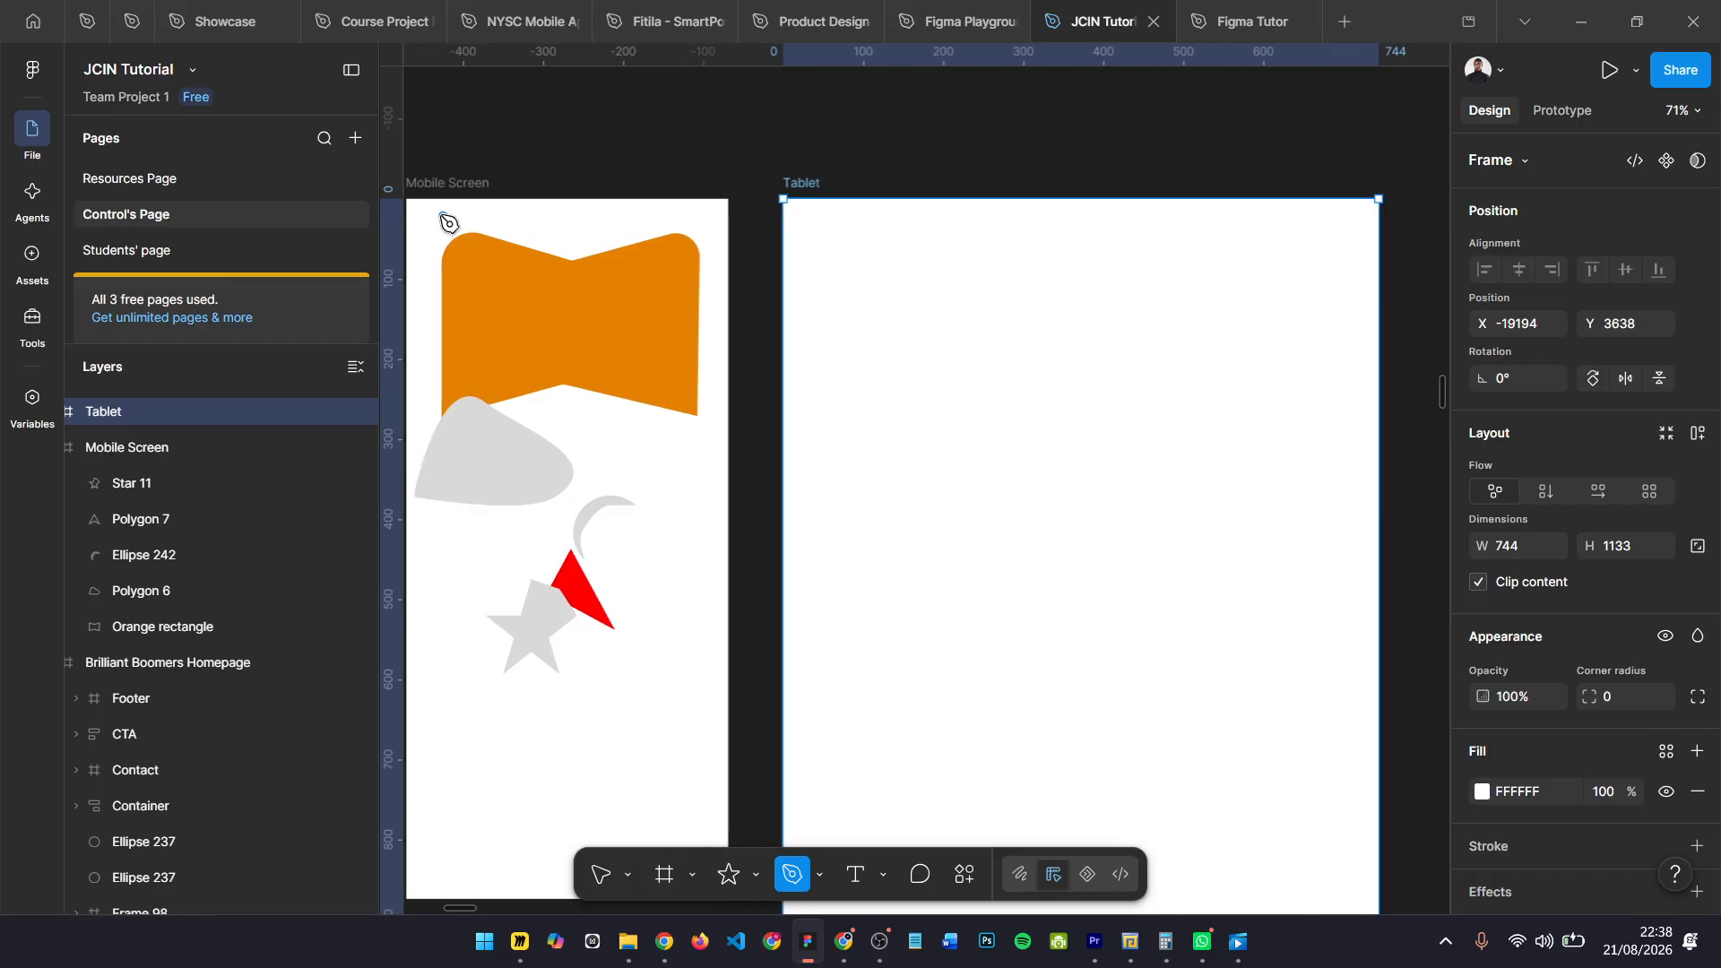
pyautogui.click(417, 404)
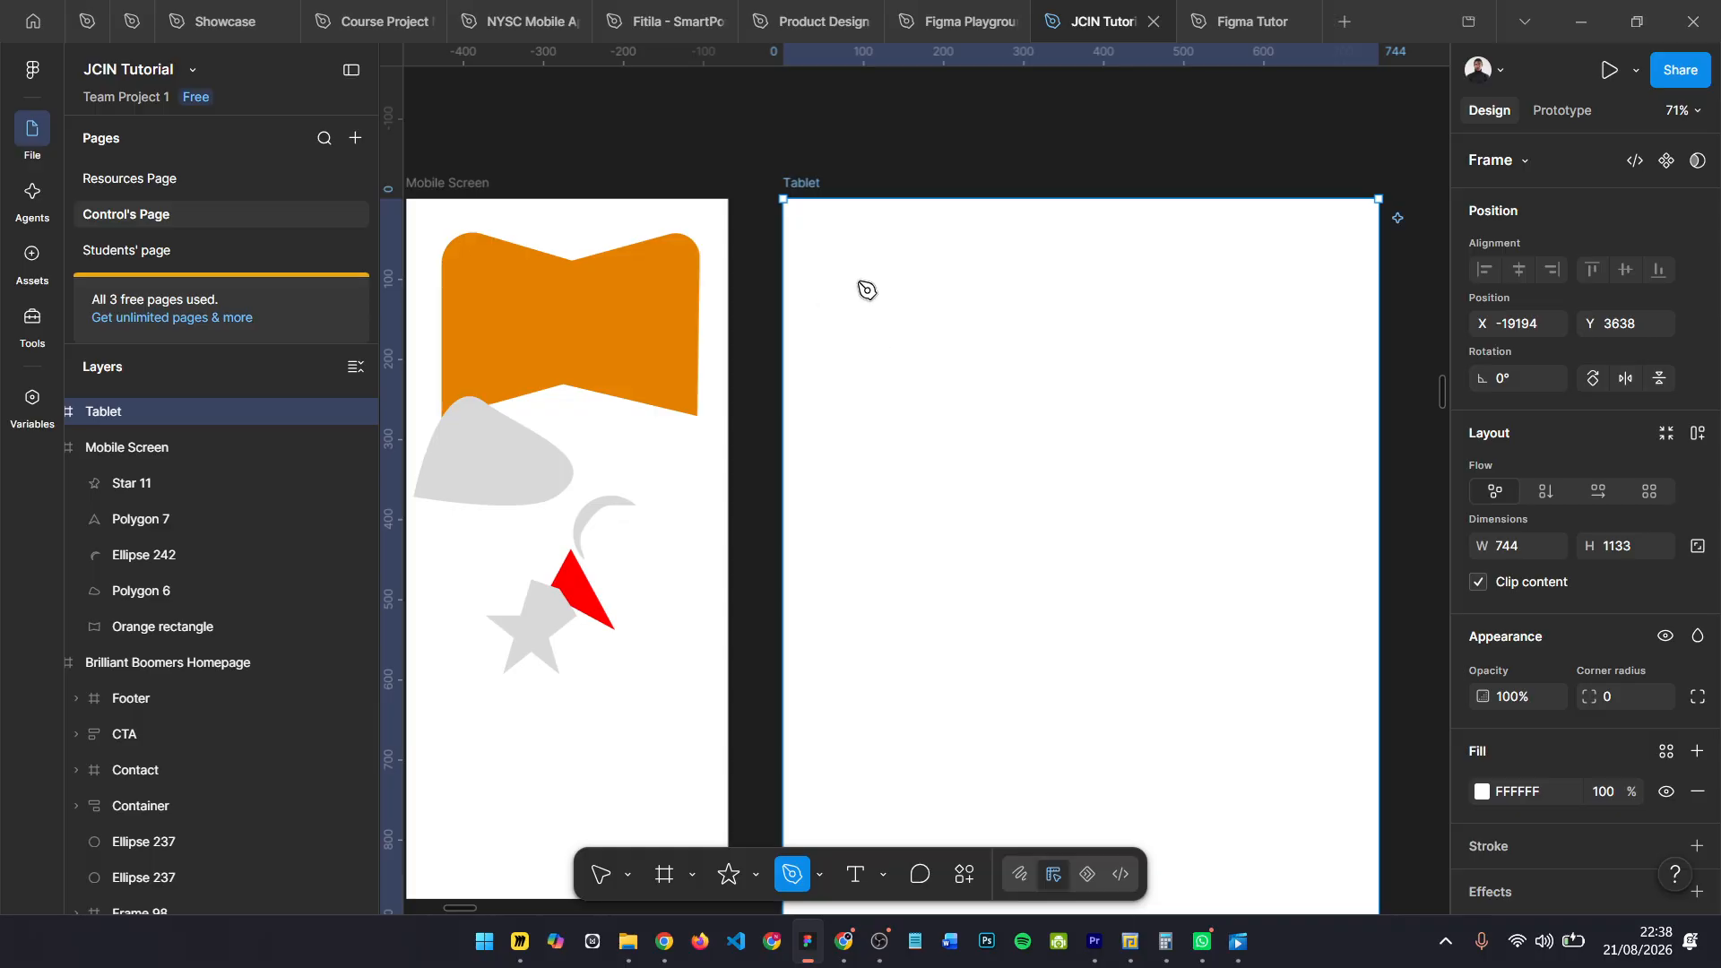
pyautogui.click(835, 244)
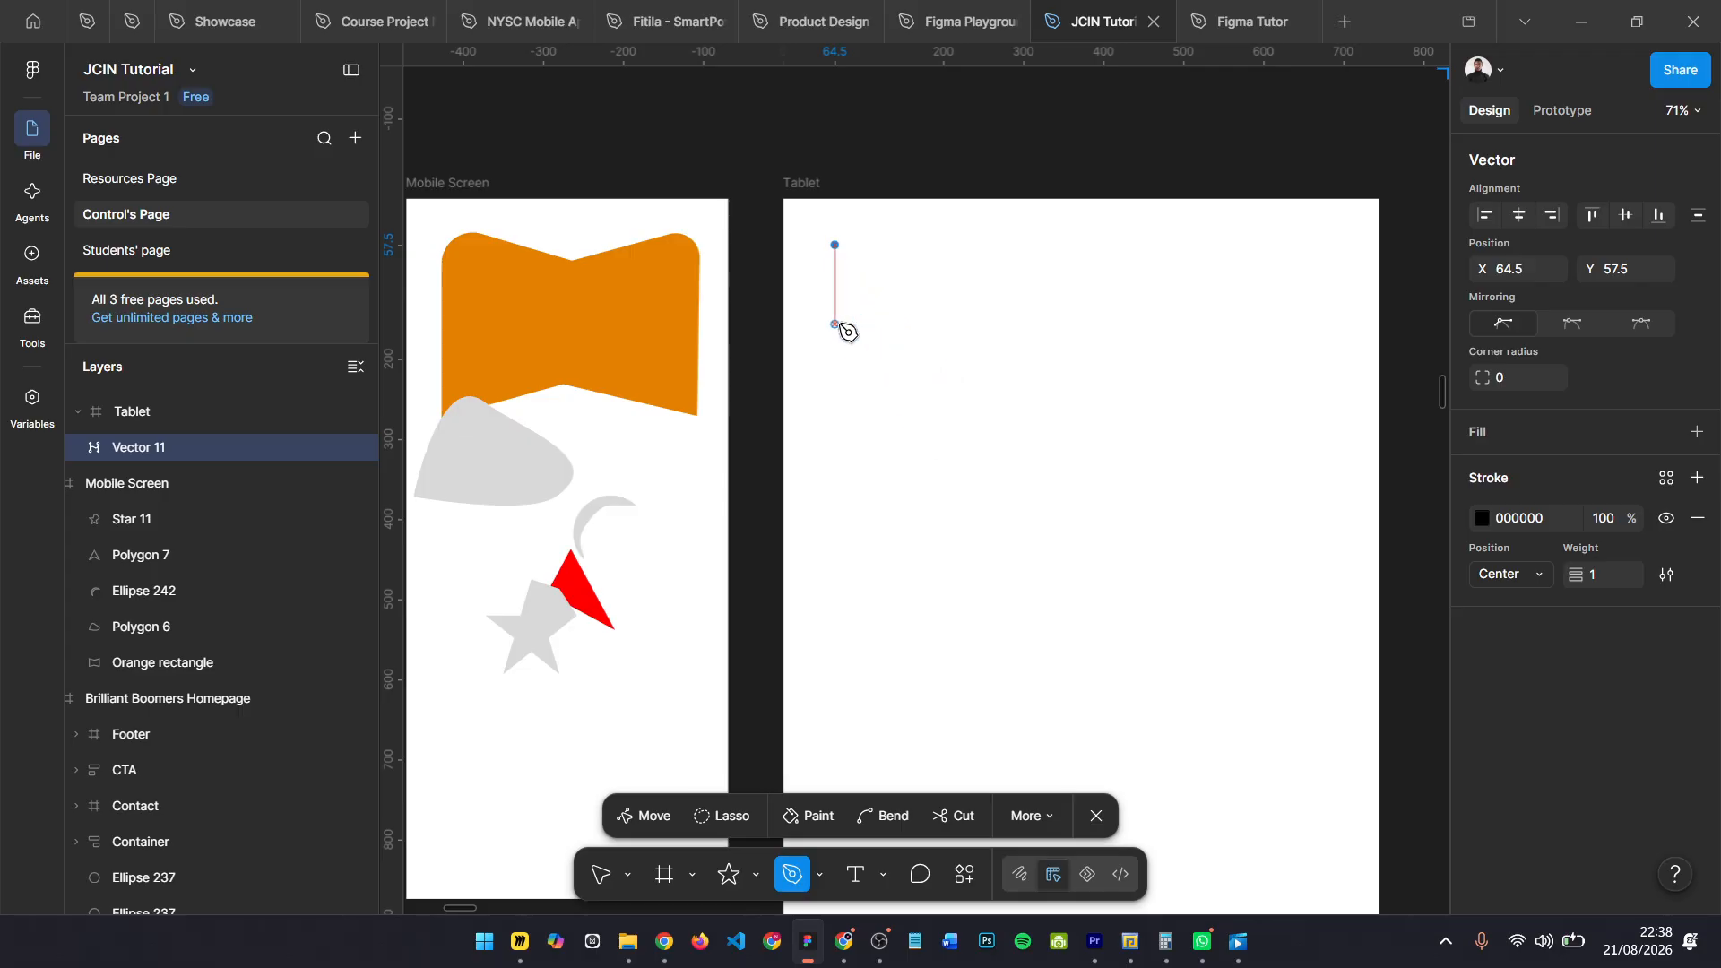
pyautogui.click(847, 488)
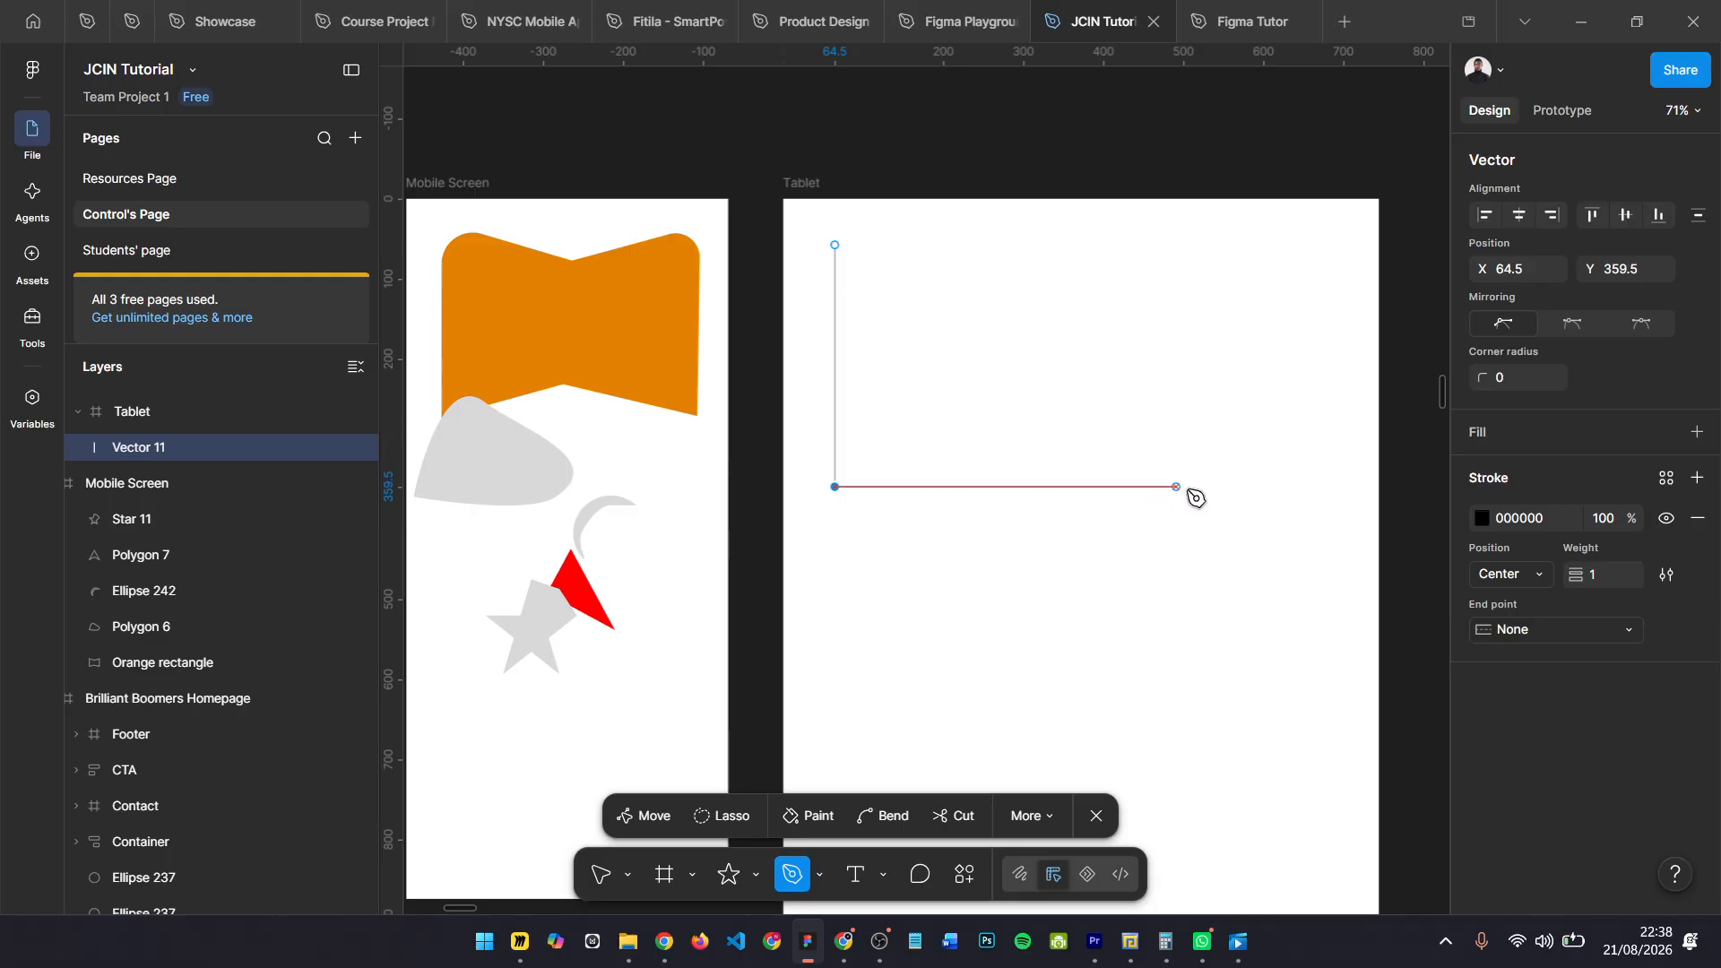
pyautogui.click(1262, 490)
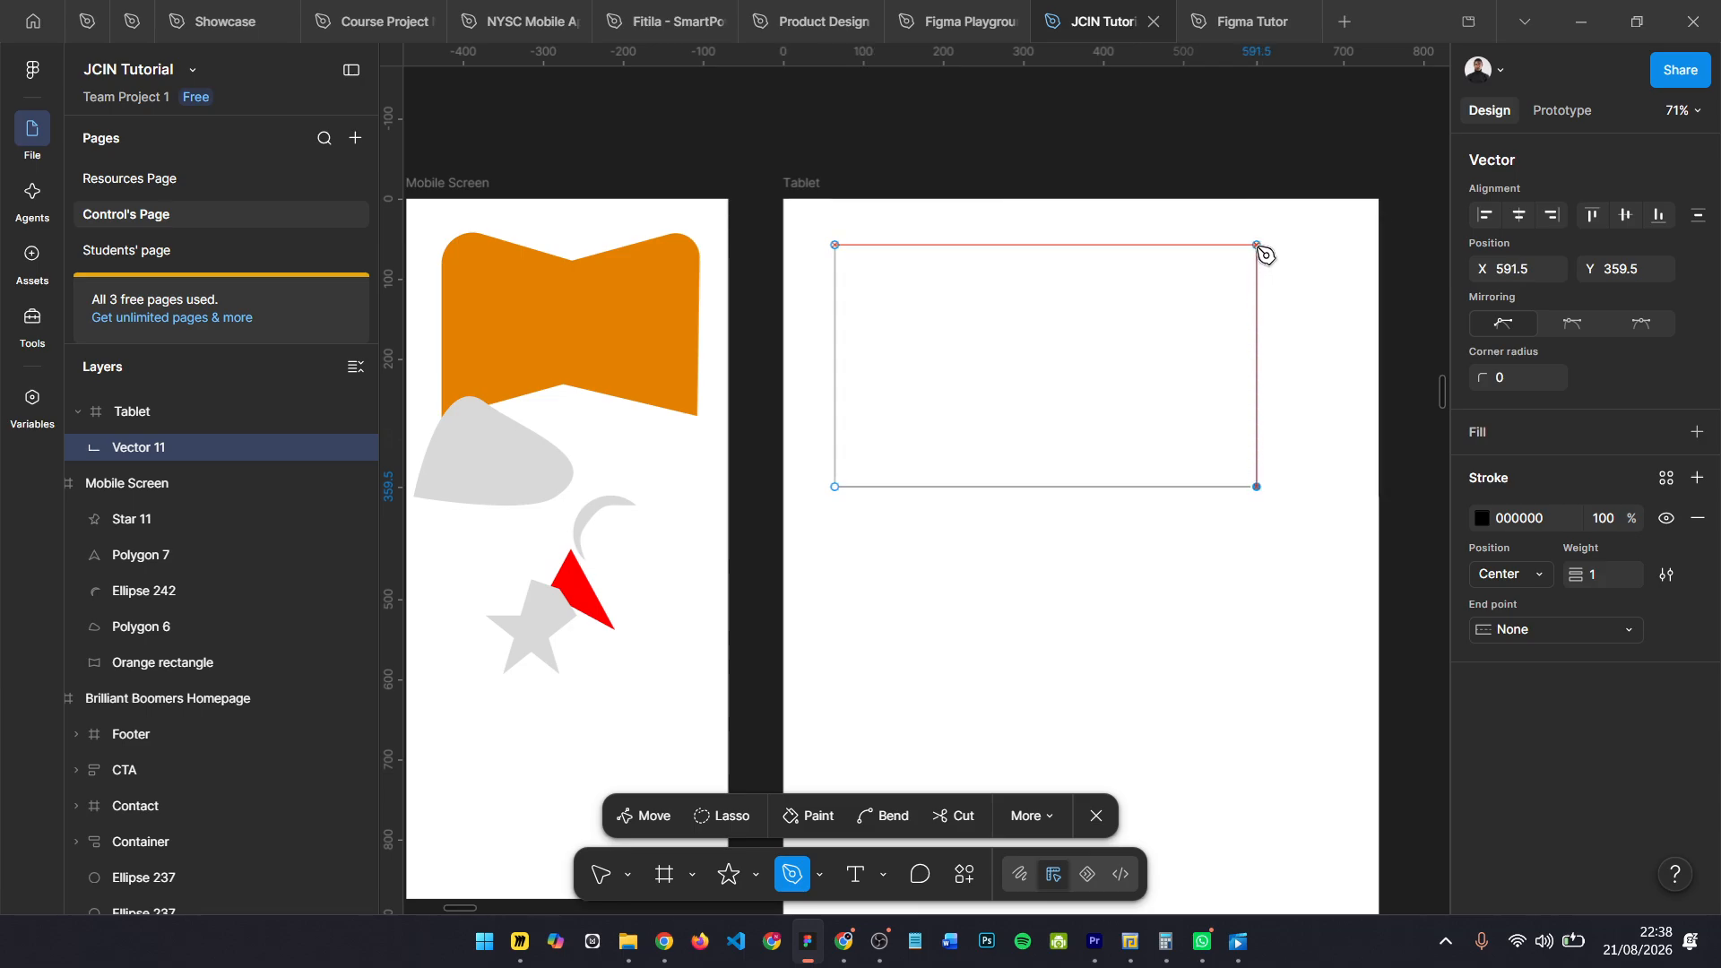
pyautogui.click(1261, 249)
pyautogui.click(839, 250)
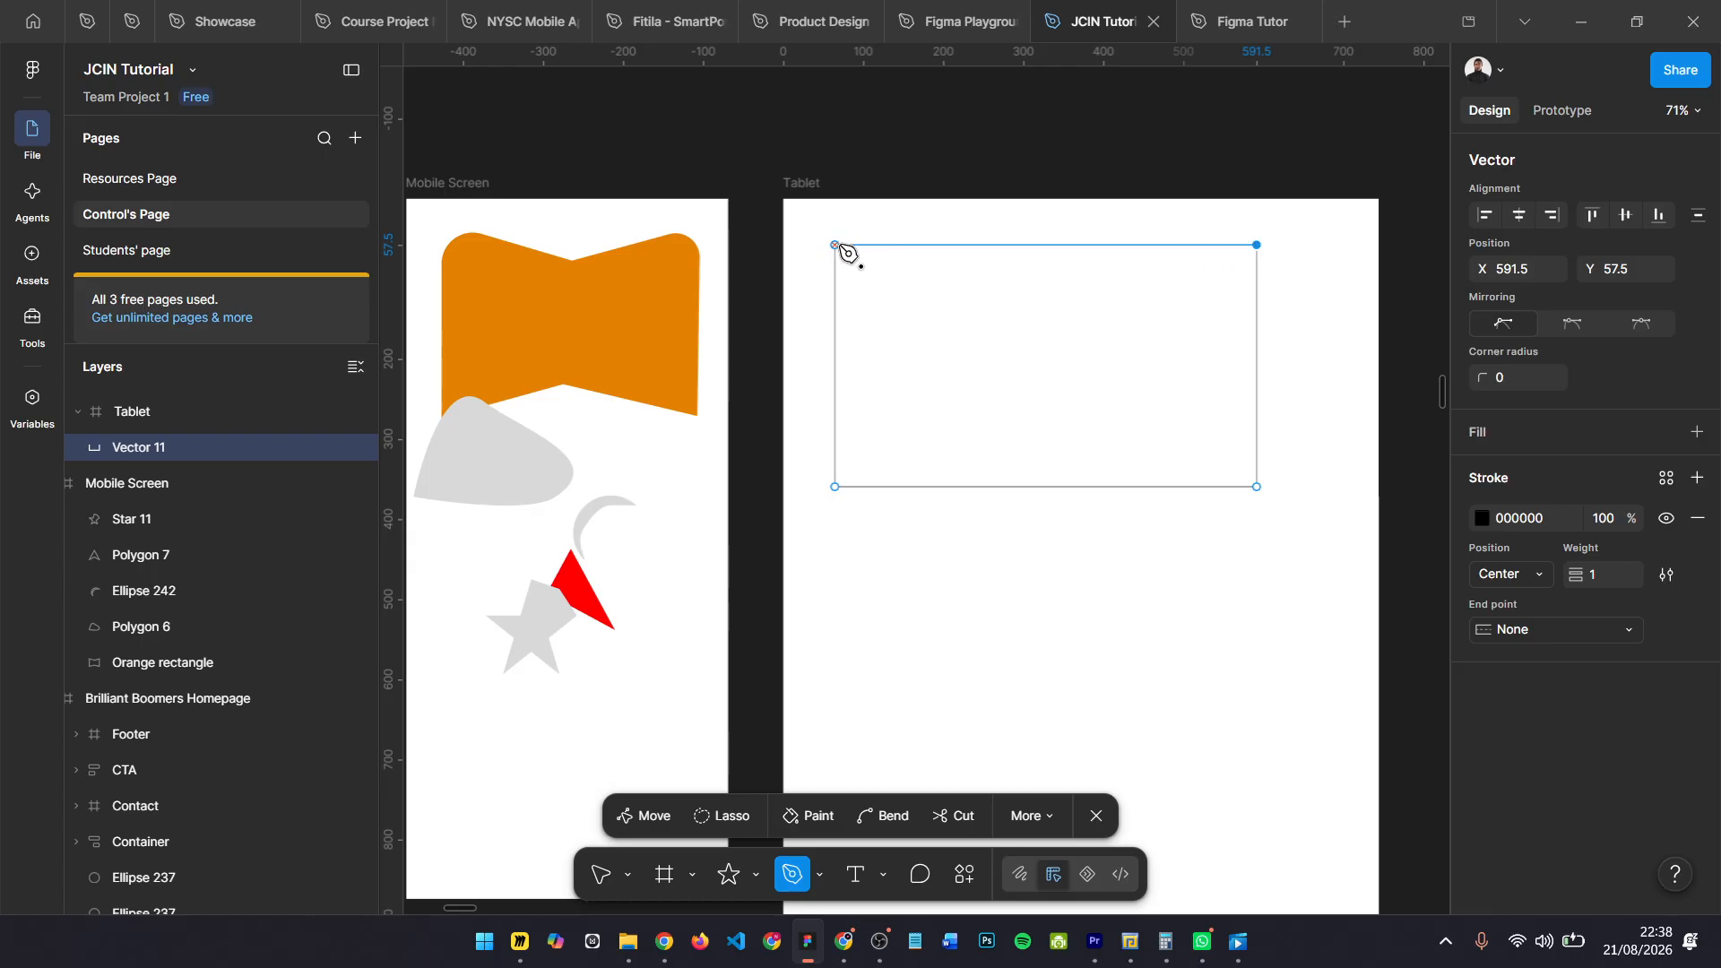
pyautogui.click(836, 244)
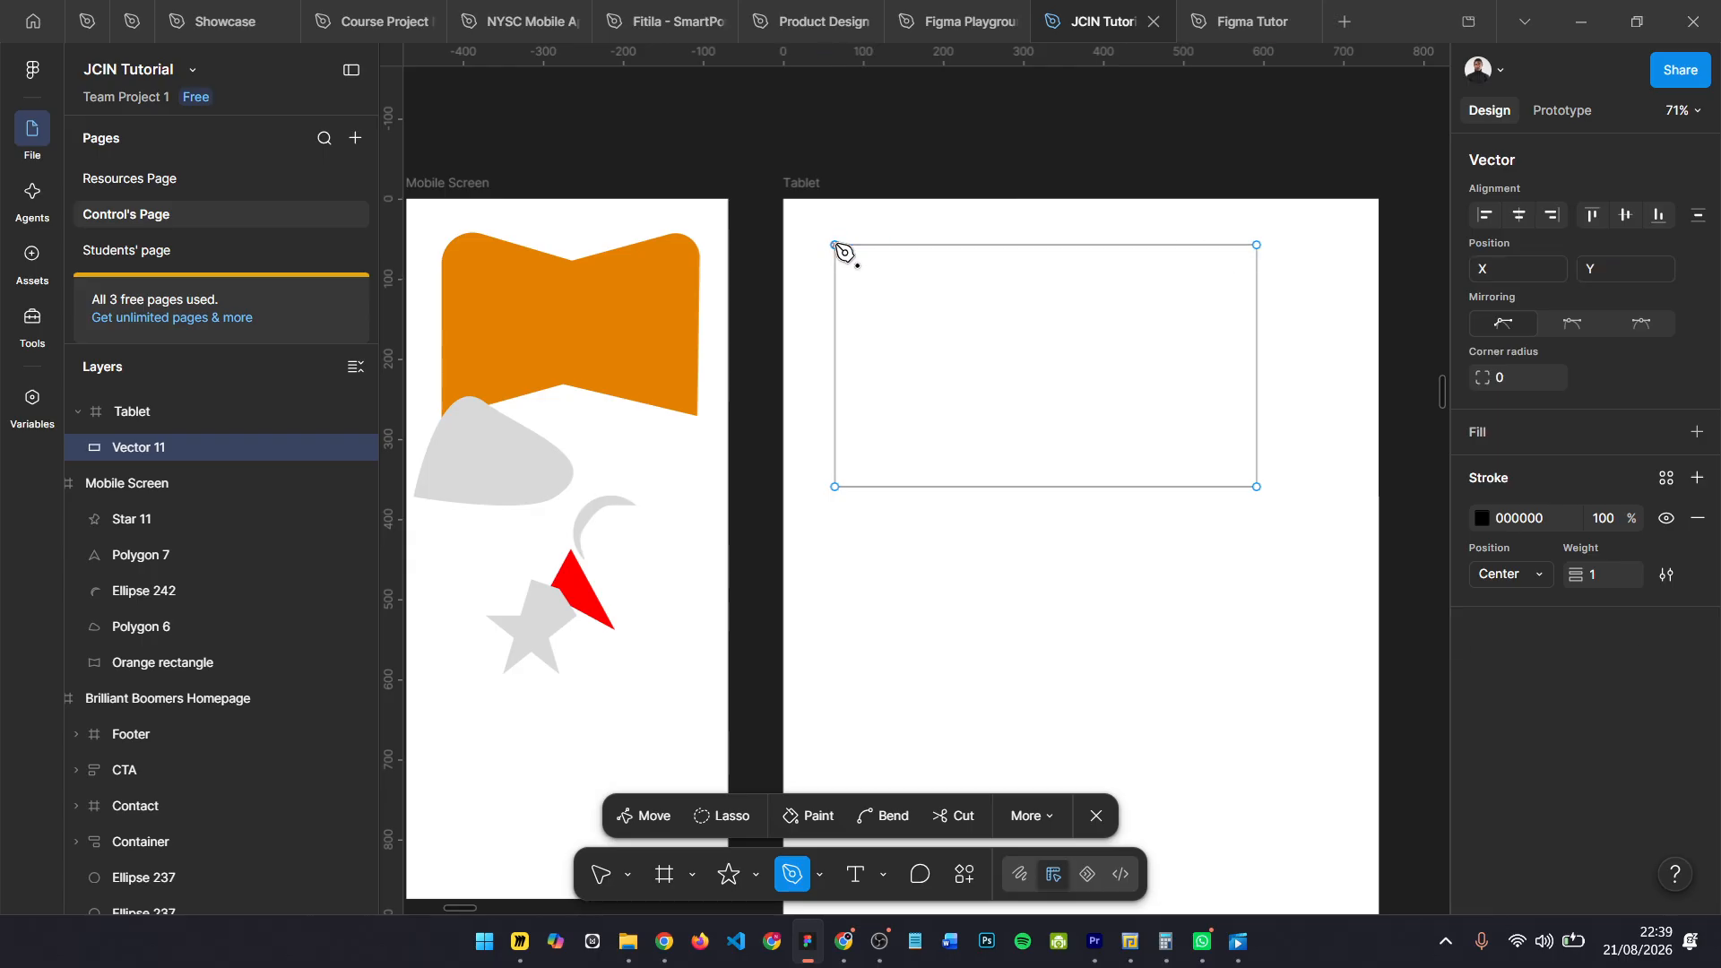
# - Undo the rectangular path's closing segment and close the path again at its upper-left point
pyautogui.hotkey('ctrl', 'z')
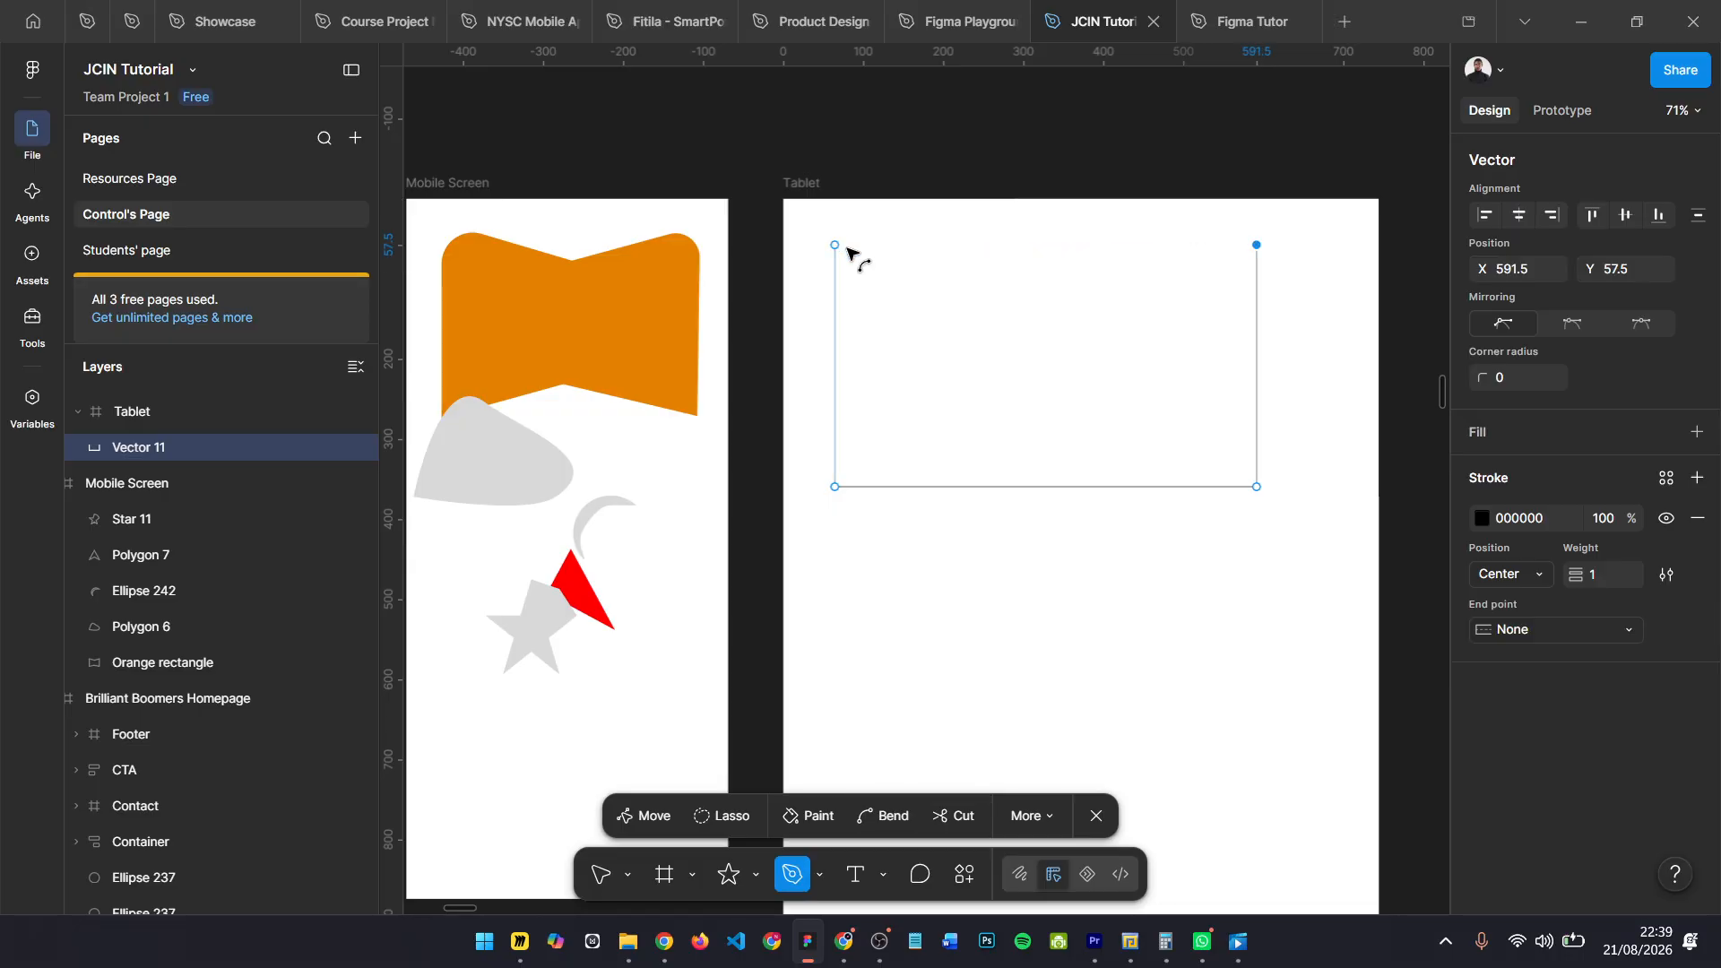
pyautogui.scroll(5, 837, 246)
pyautogui.scroll(8, 836, 245)
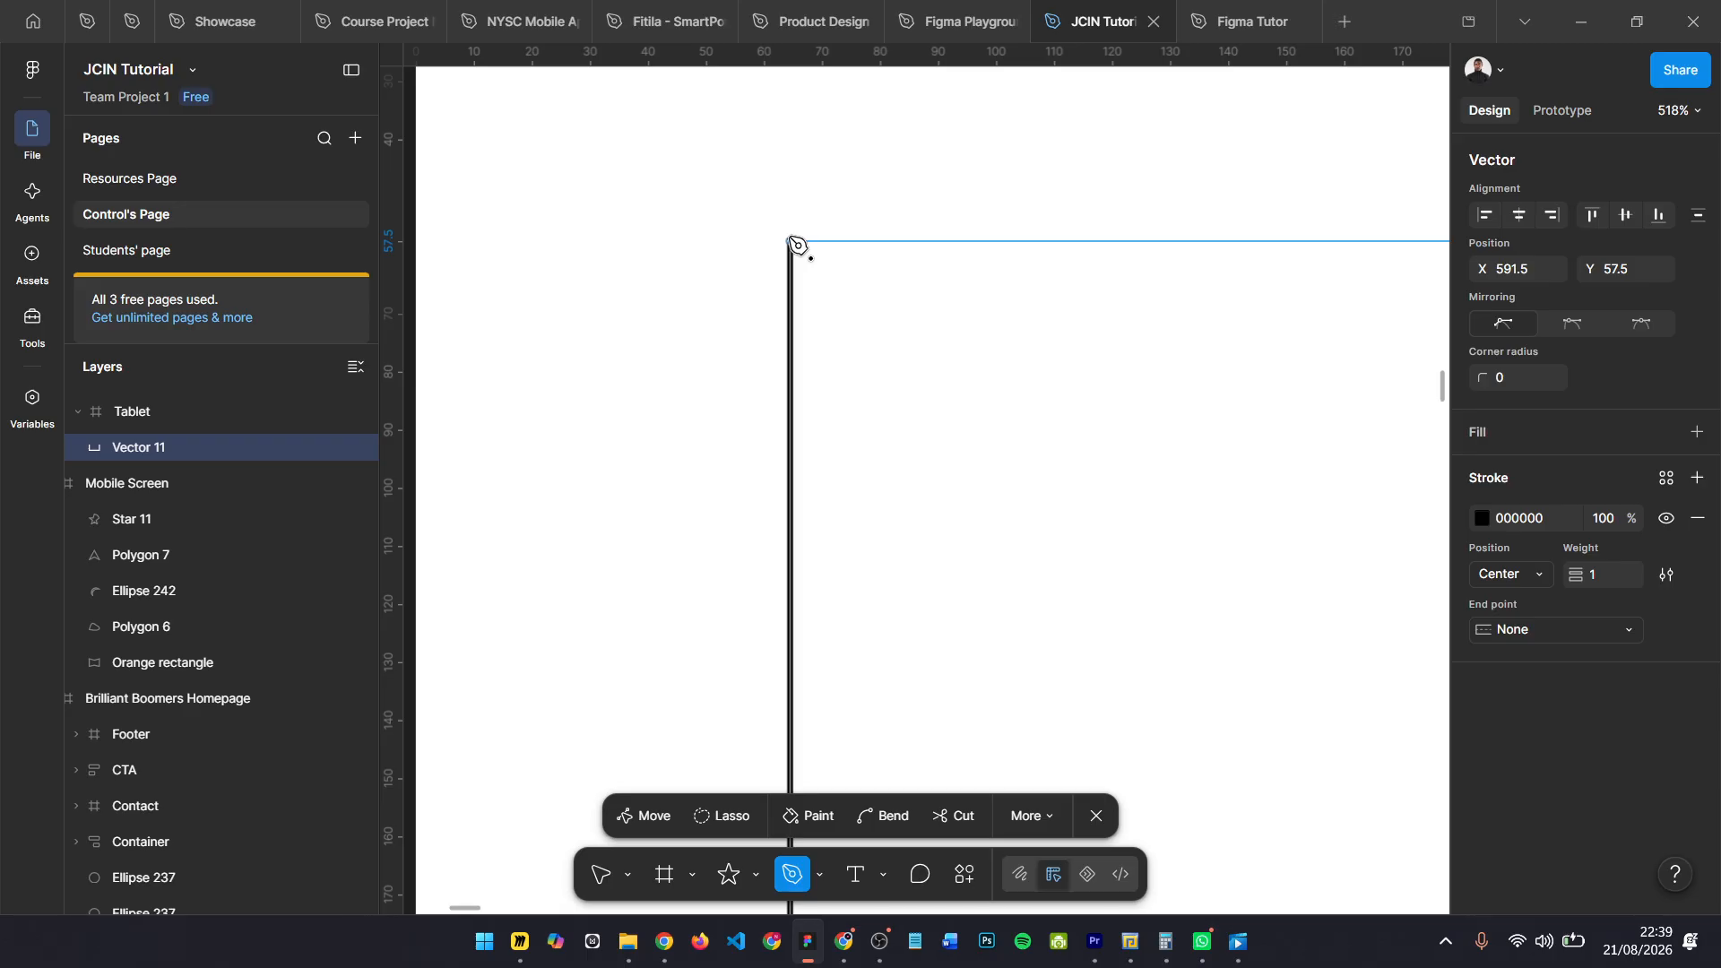
pyautogui.click(791, 242)
pyautogui.scroll(-10, 801, 255)
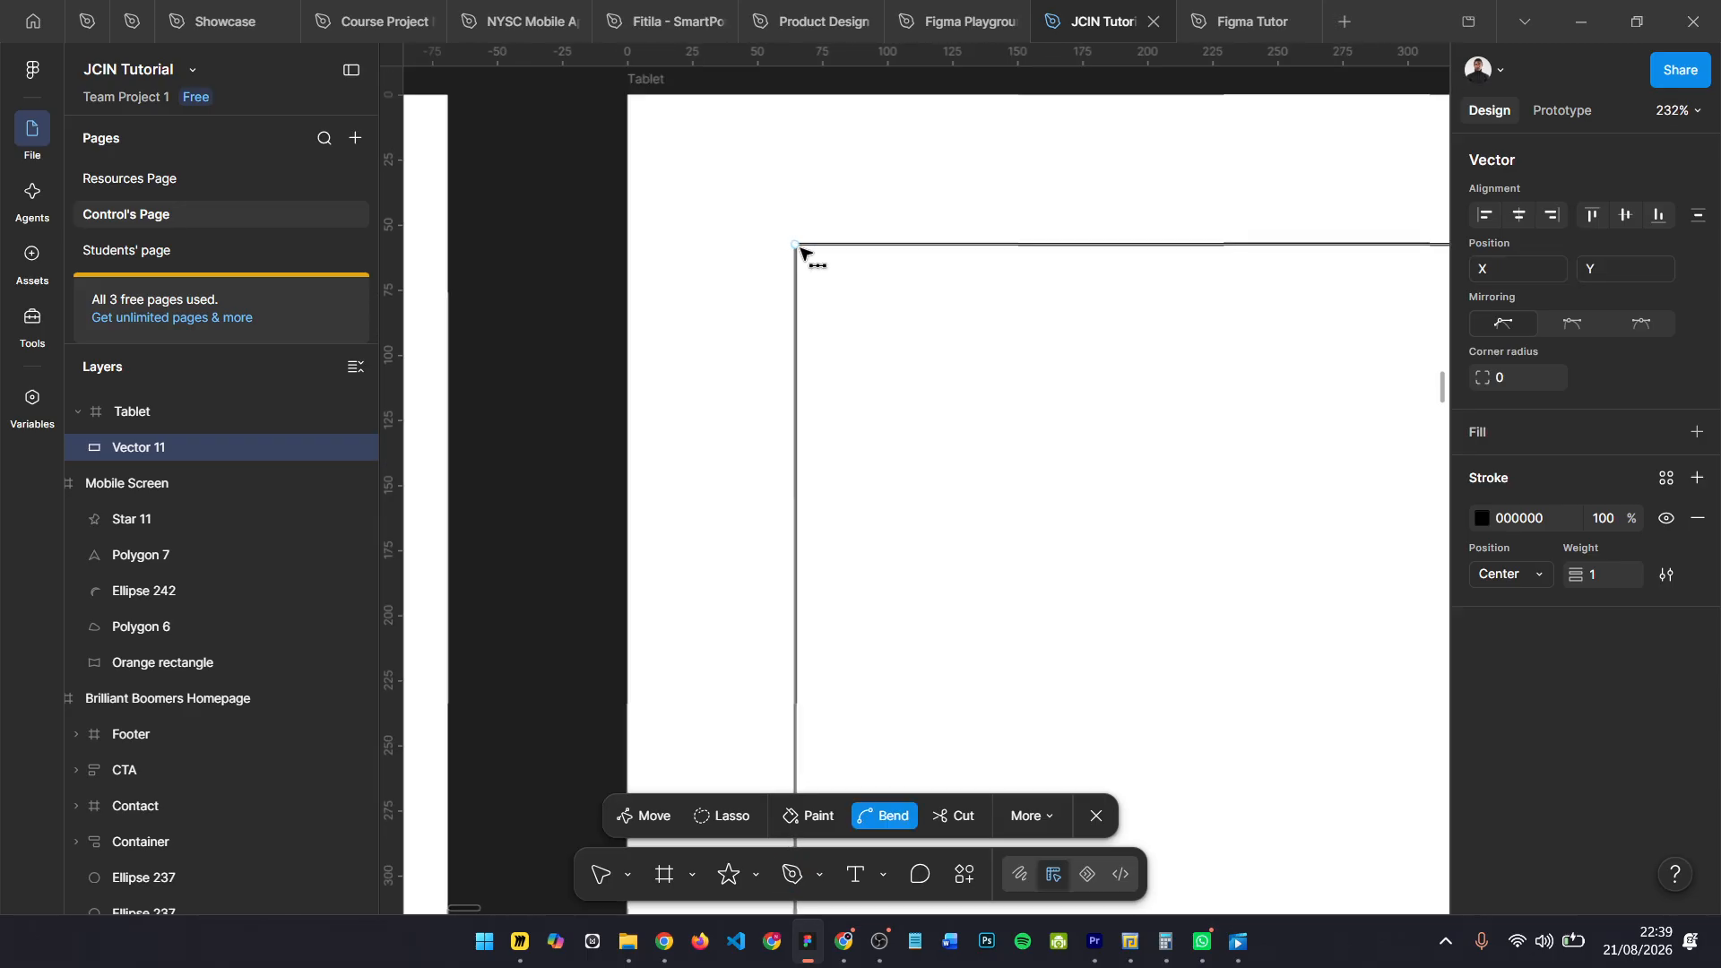
pyautogui.scroll(-3, 802, 256)
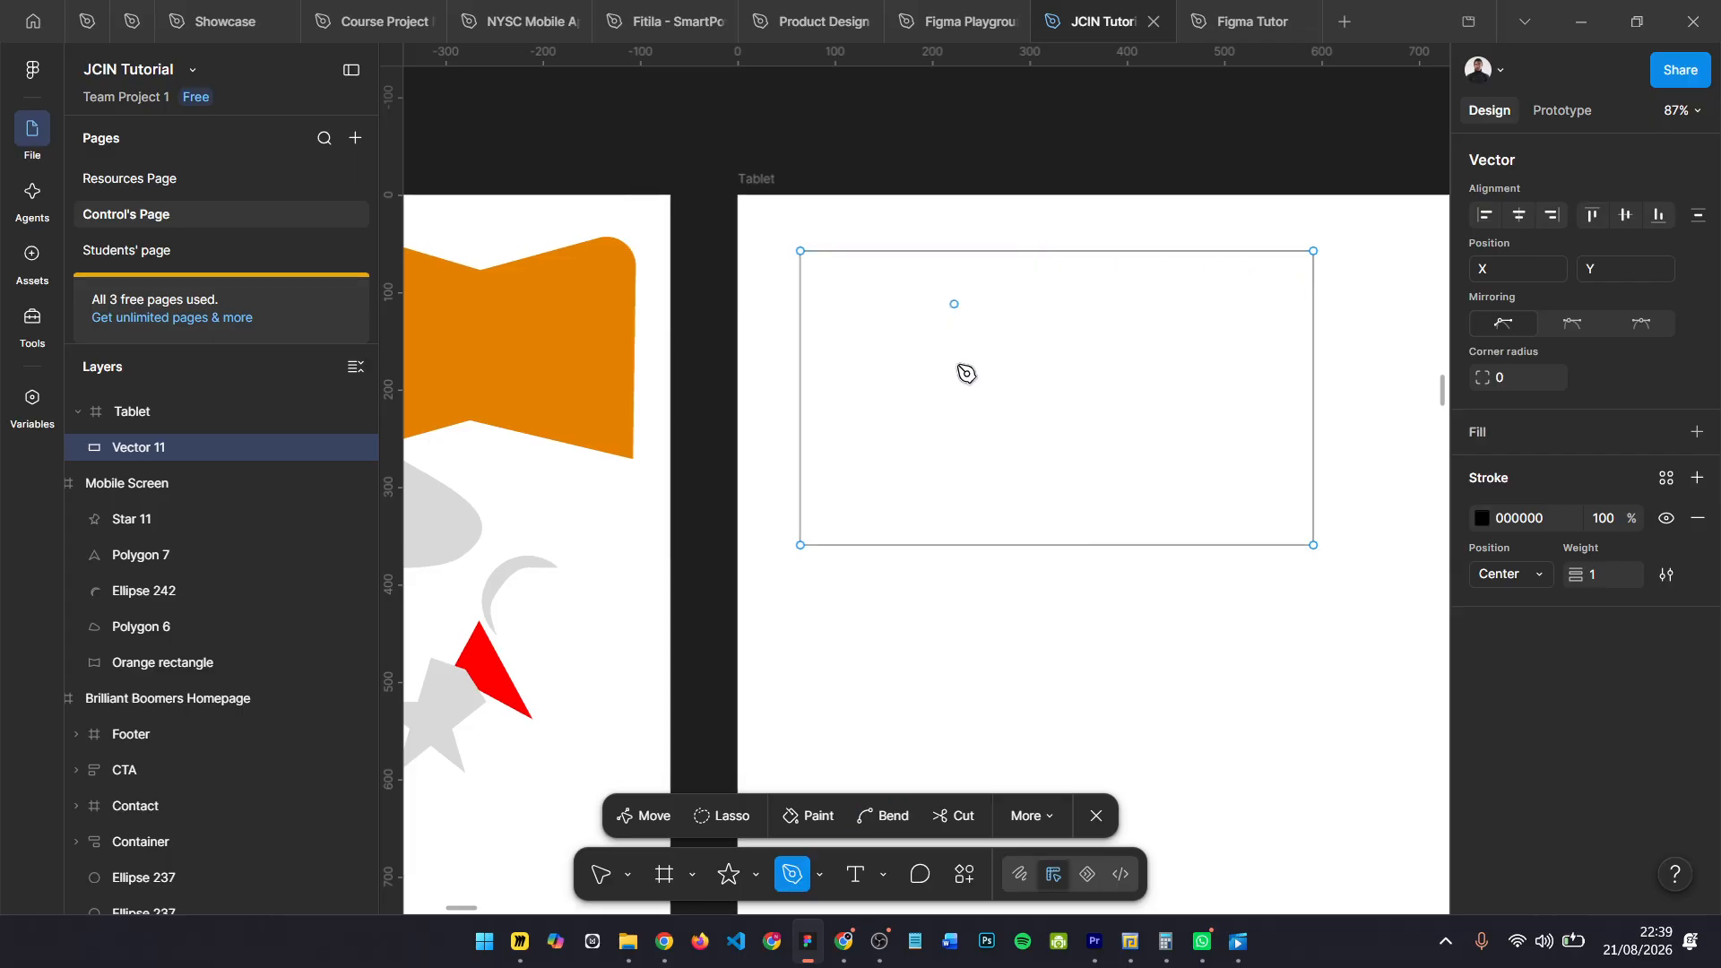
# - Set the rectangular path's stroke colour to dark red A62424 and its stroke weight to 15
pyautogui.click(1477, 517)
pyautogui.moveTo(1327, 472)
pyautogui.mouseDown()
pyautogui.moveTo(1440, 438)
pyautogui.moveTo(1444, 375)
pyautogui.moveTo(1381, 484)
pyautogui.mouseUp()
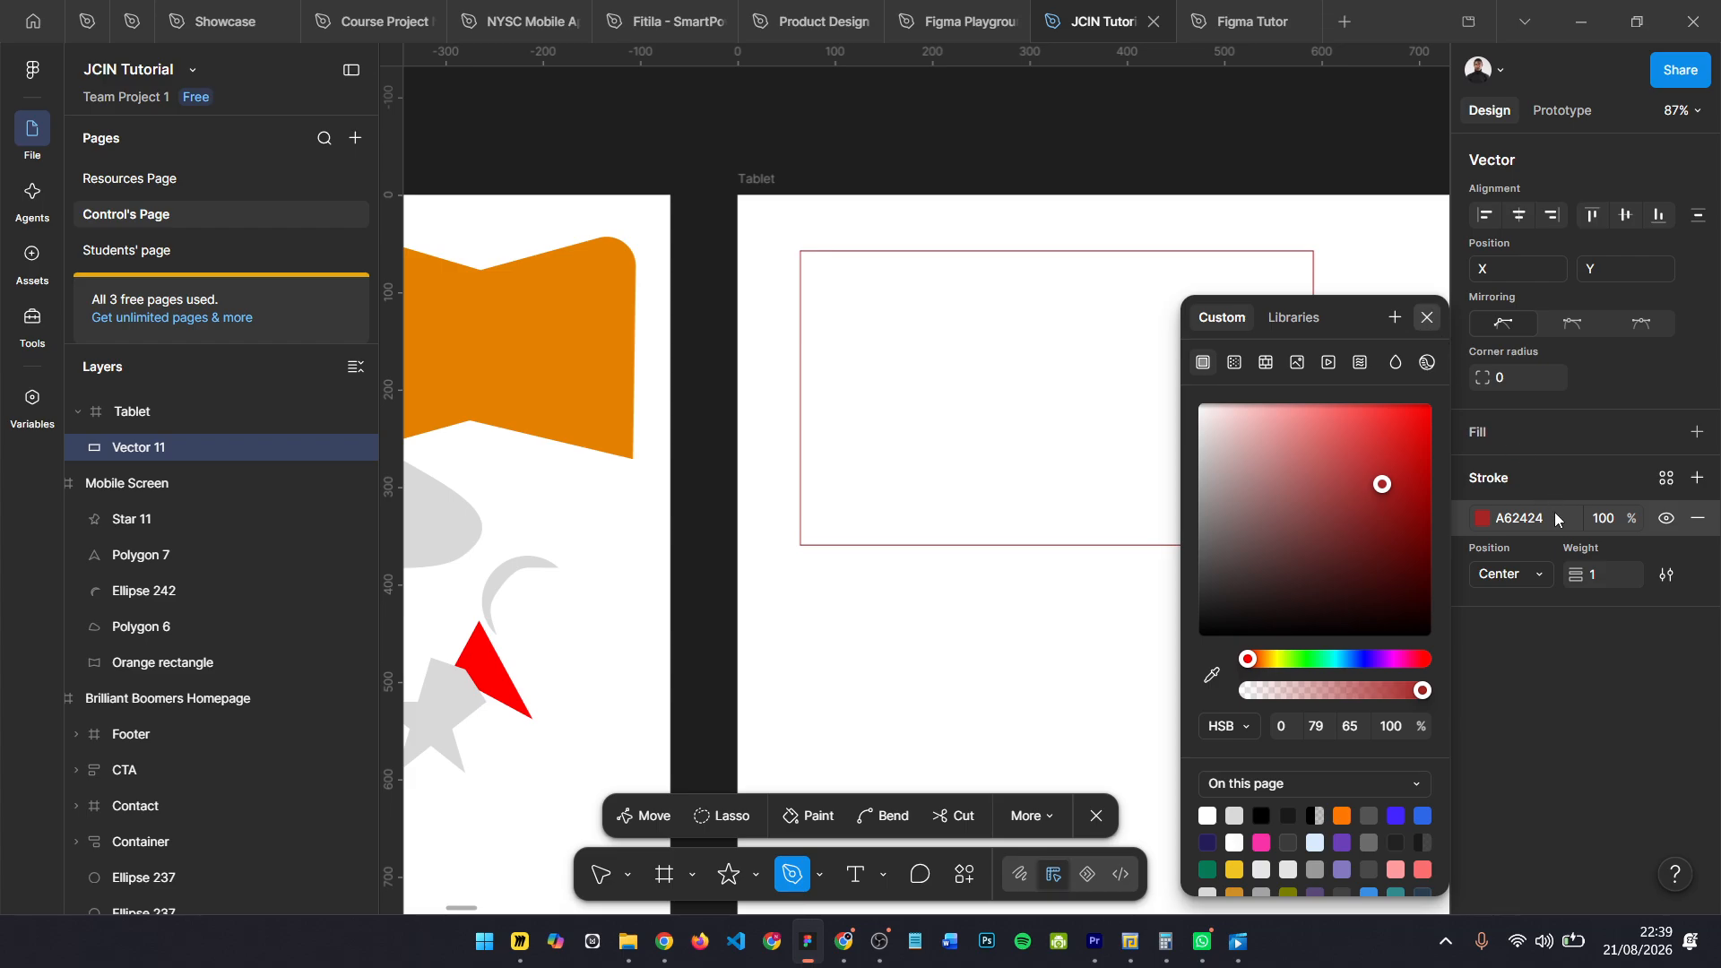
pyautogui.click(1568, 574)
pyautogui.moveTo(1573, 576); pyautogui.dragTo(1601, 577)
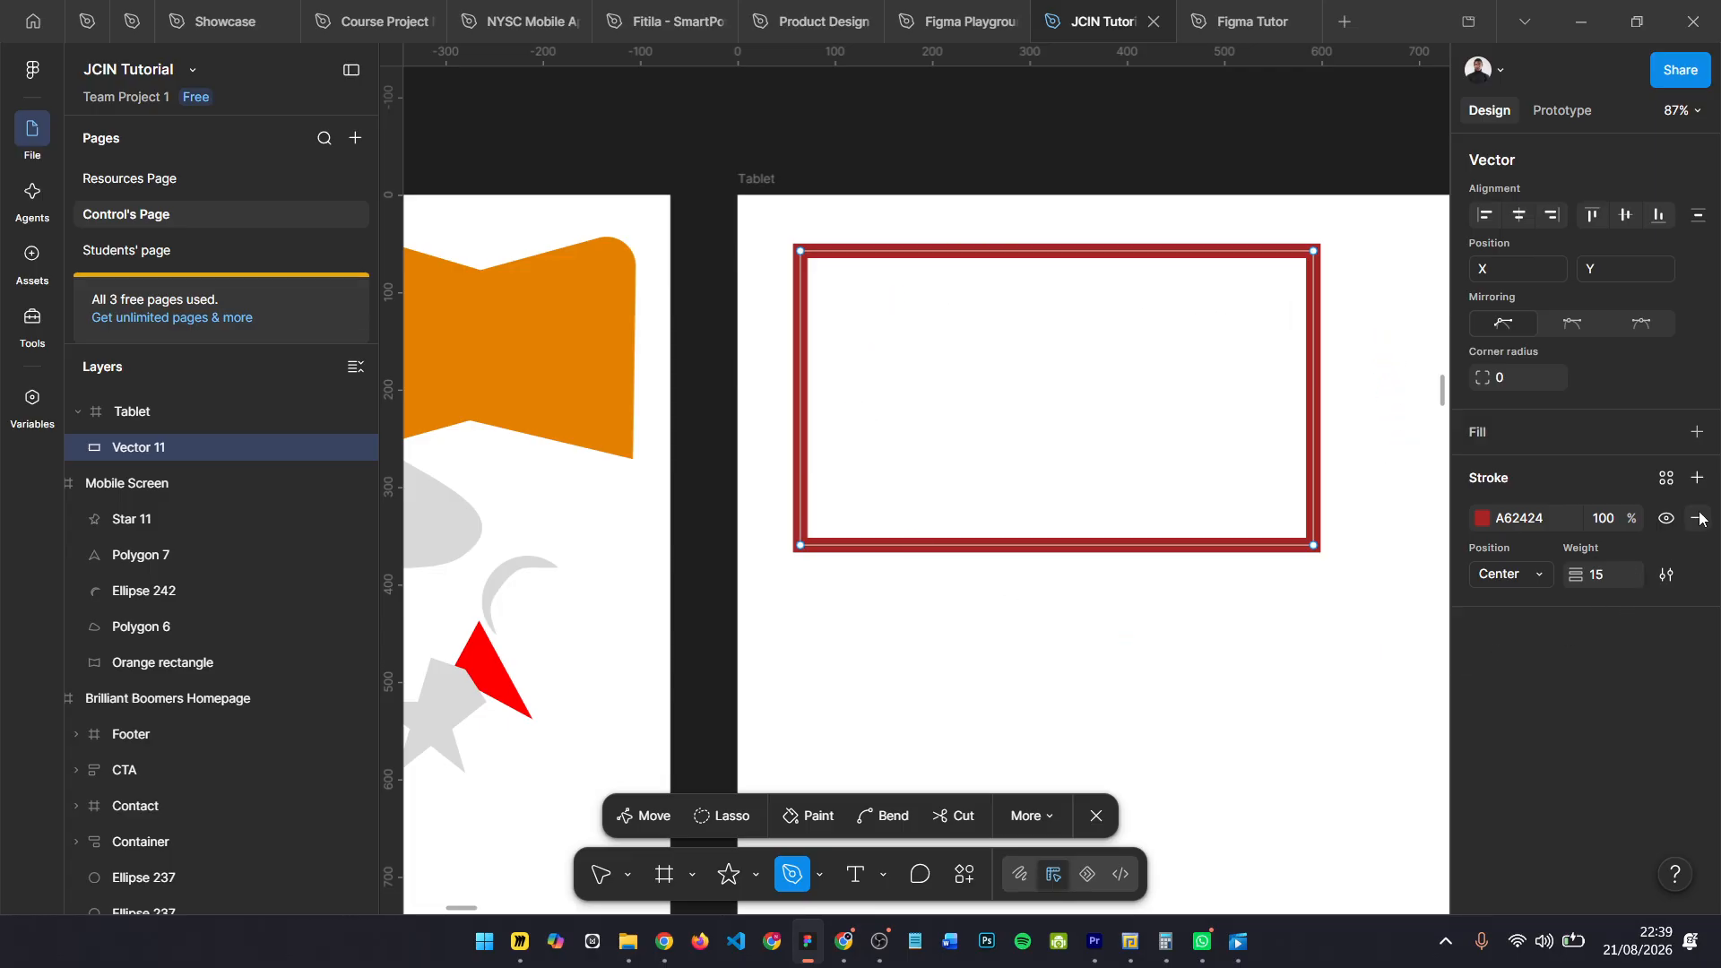
# - Add a fill to the rectangular path and set its colour to bright green 5DFF00
pyautogui.click(1699, 433)
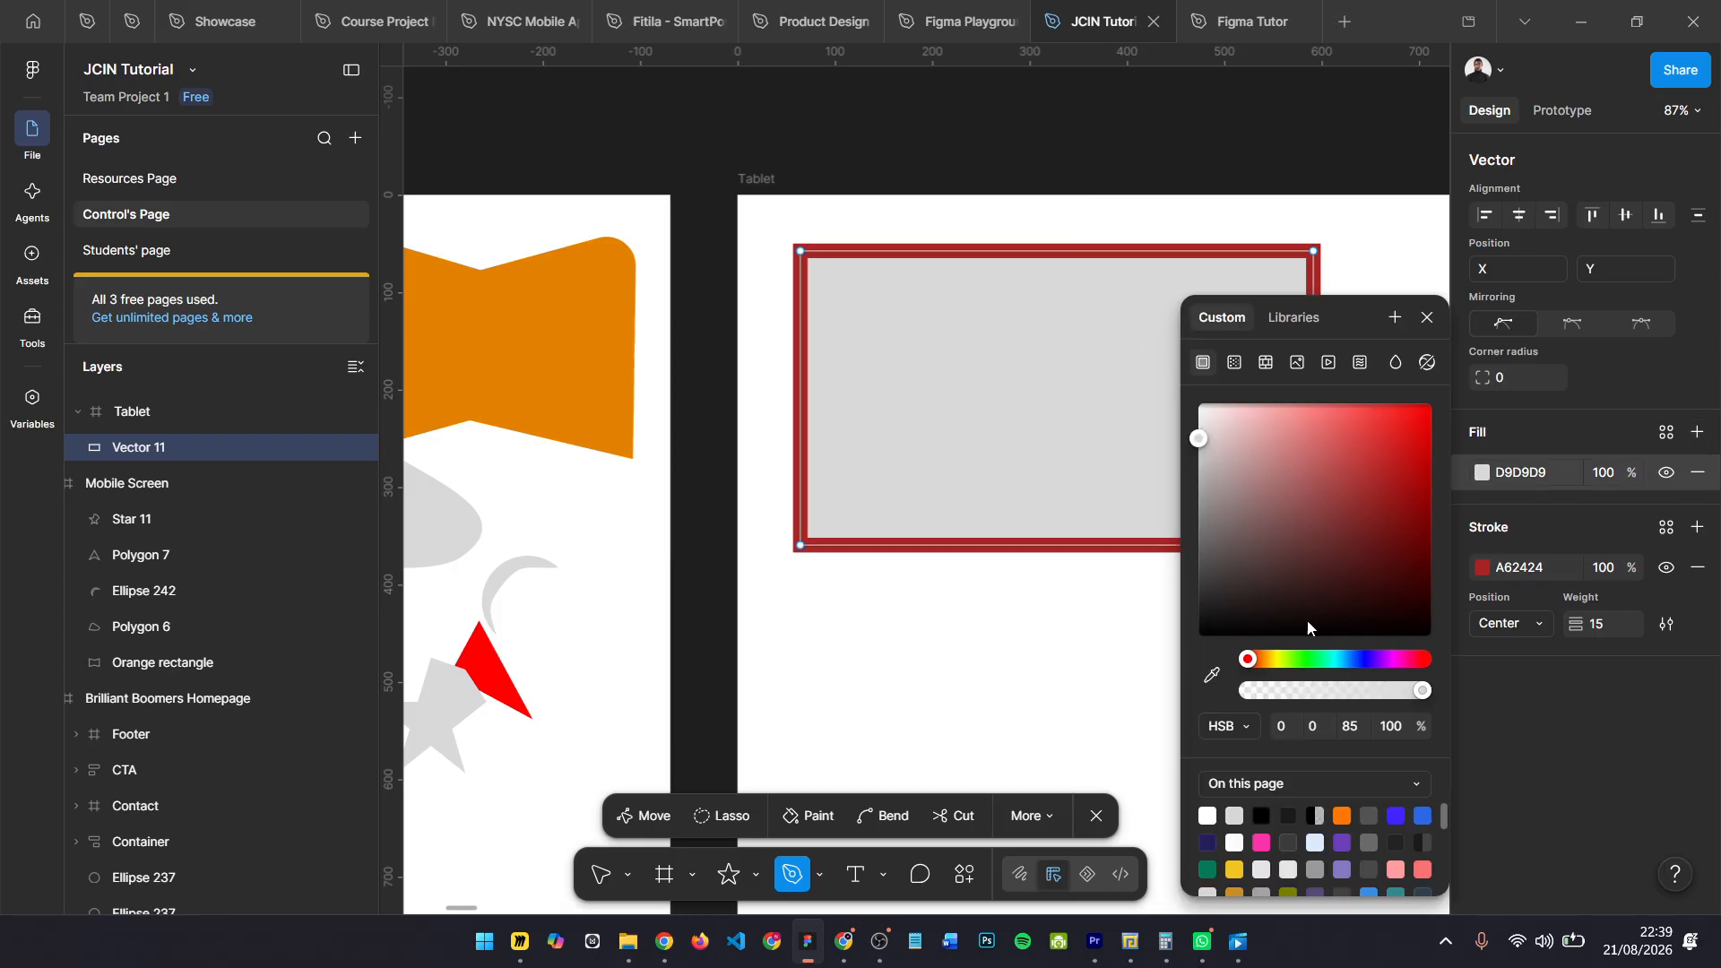
pyautogui.click(1297, 662)
pyautogui.moveTo(1323, 567); pyautogui.dragTo(1522, 352)
pyautogui.click(1429, 318)
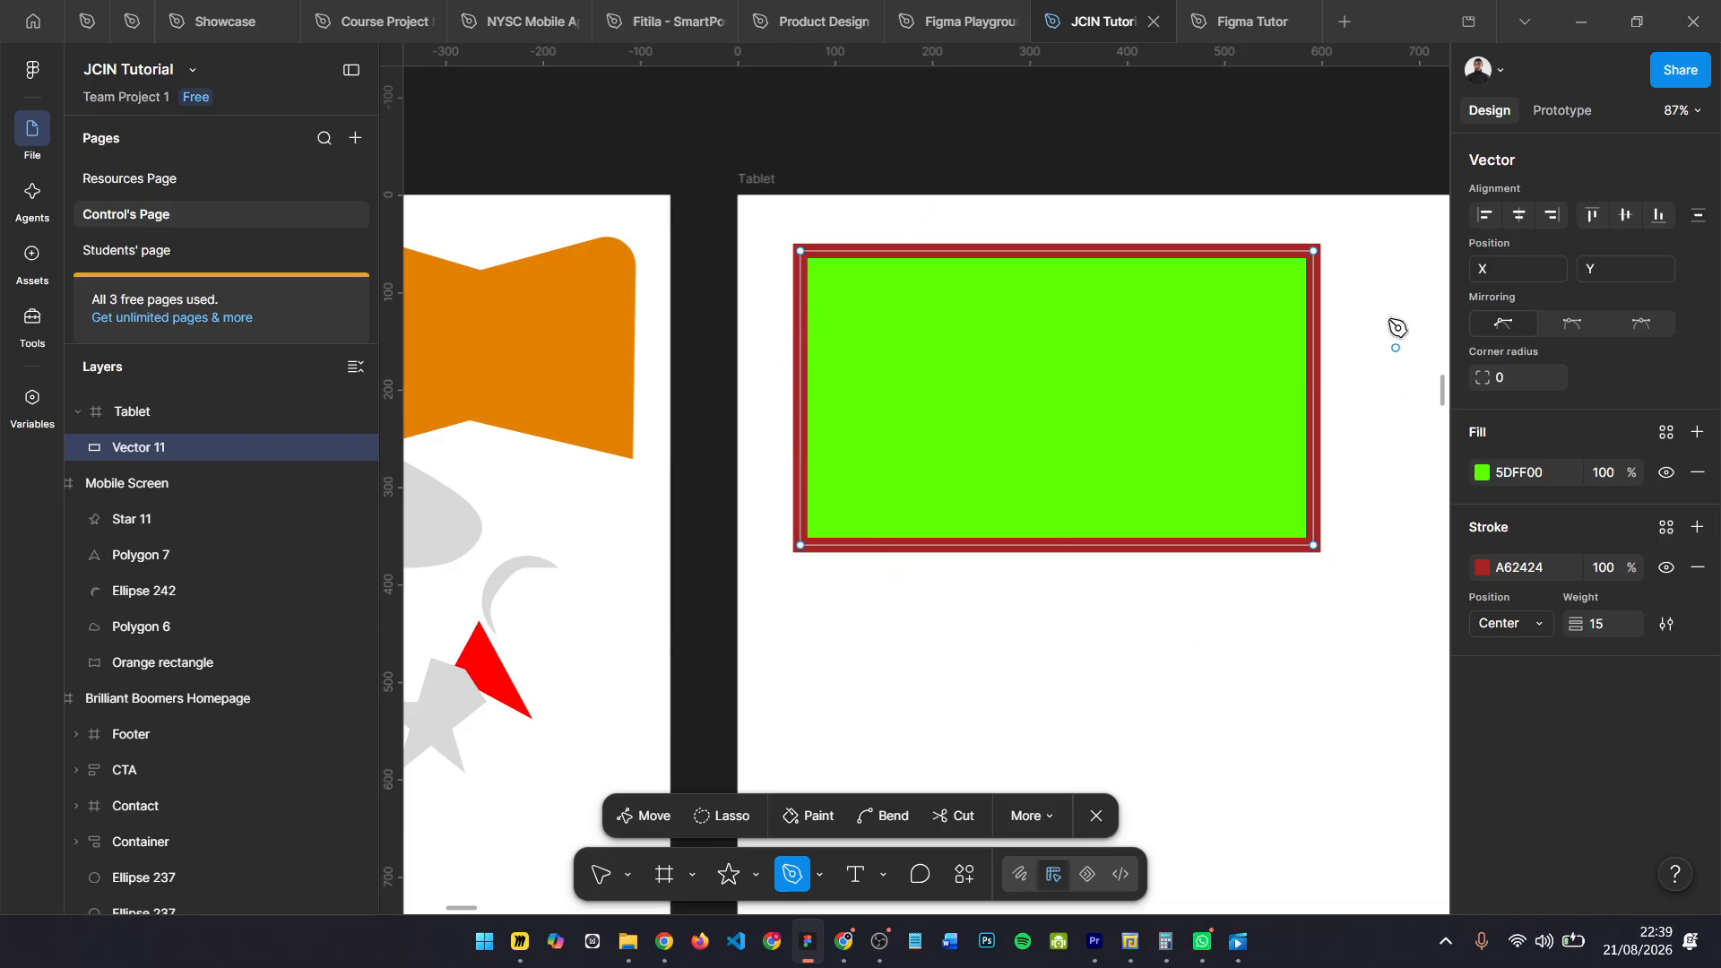
pyautogui.hscroll(2, 1002, 309)
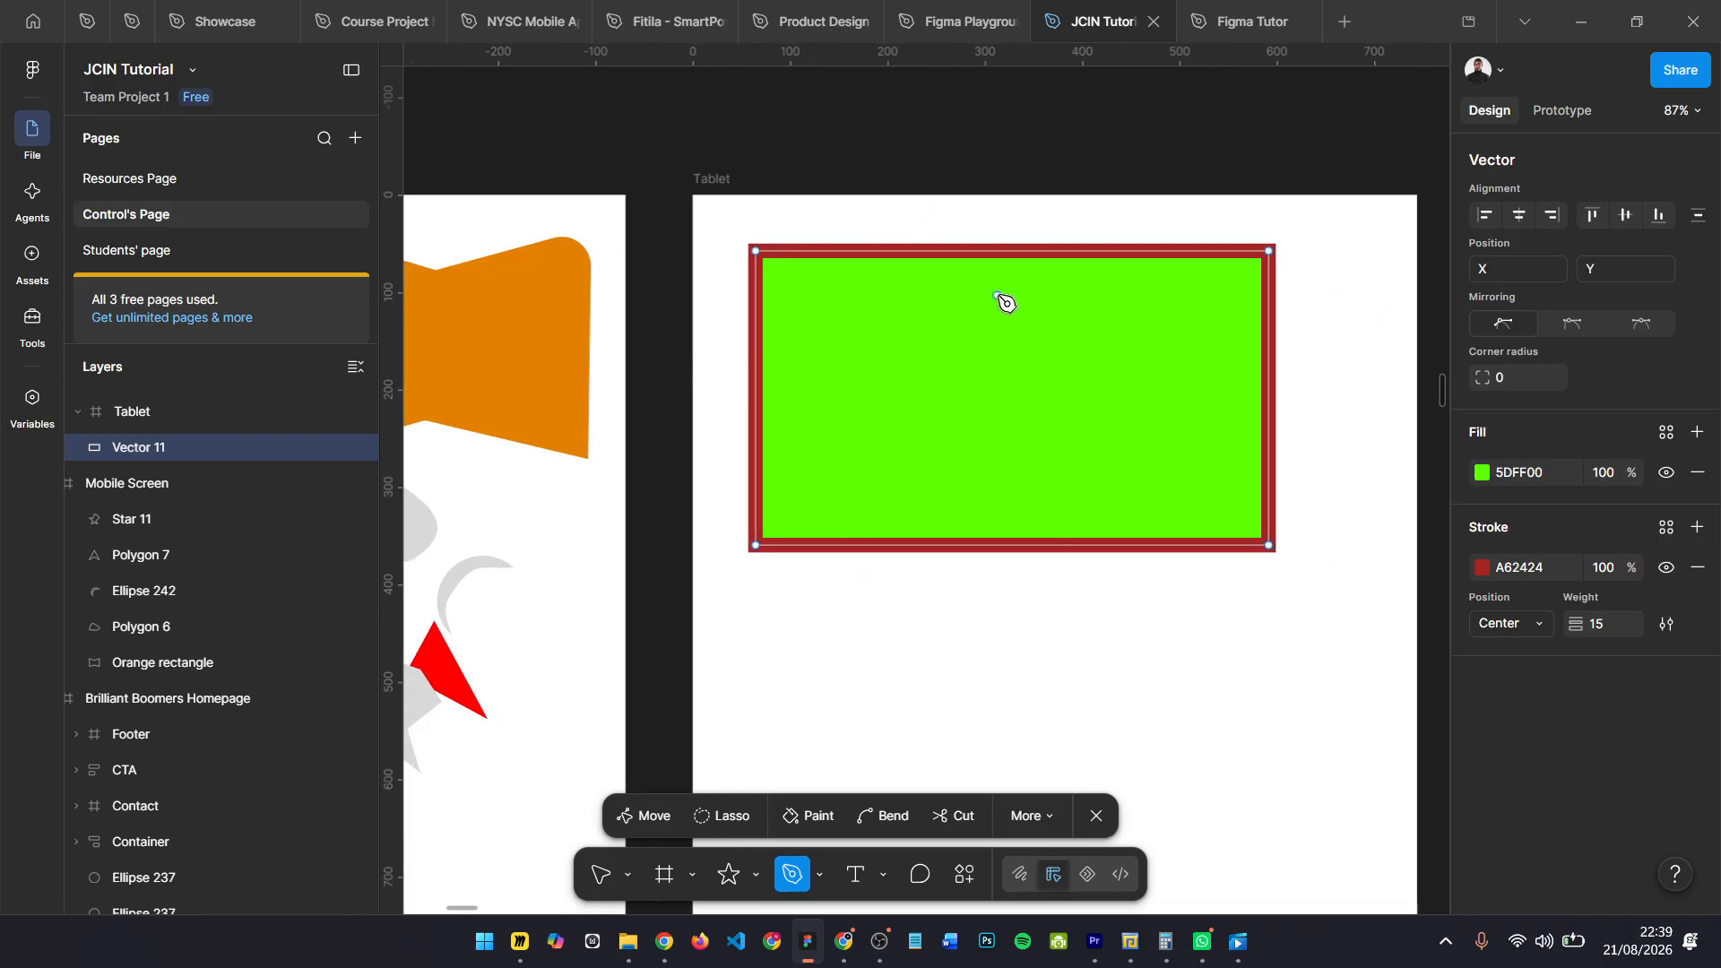
pyautogui.scroll(-3, 892, 325)
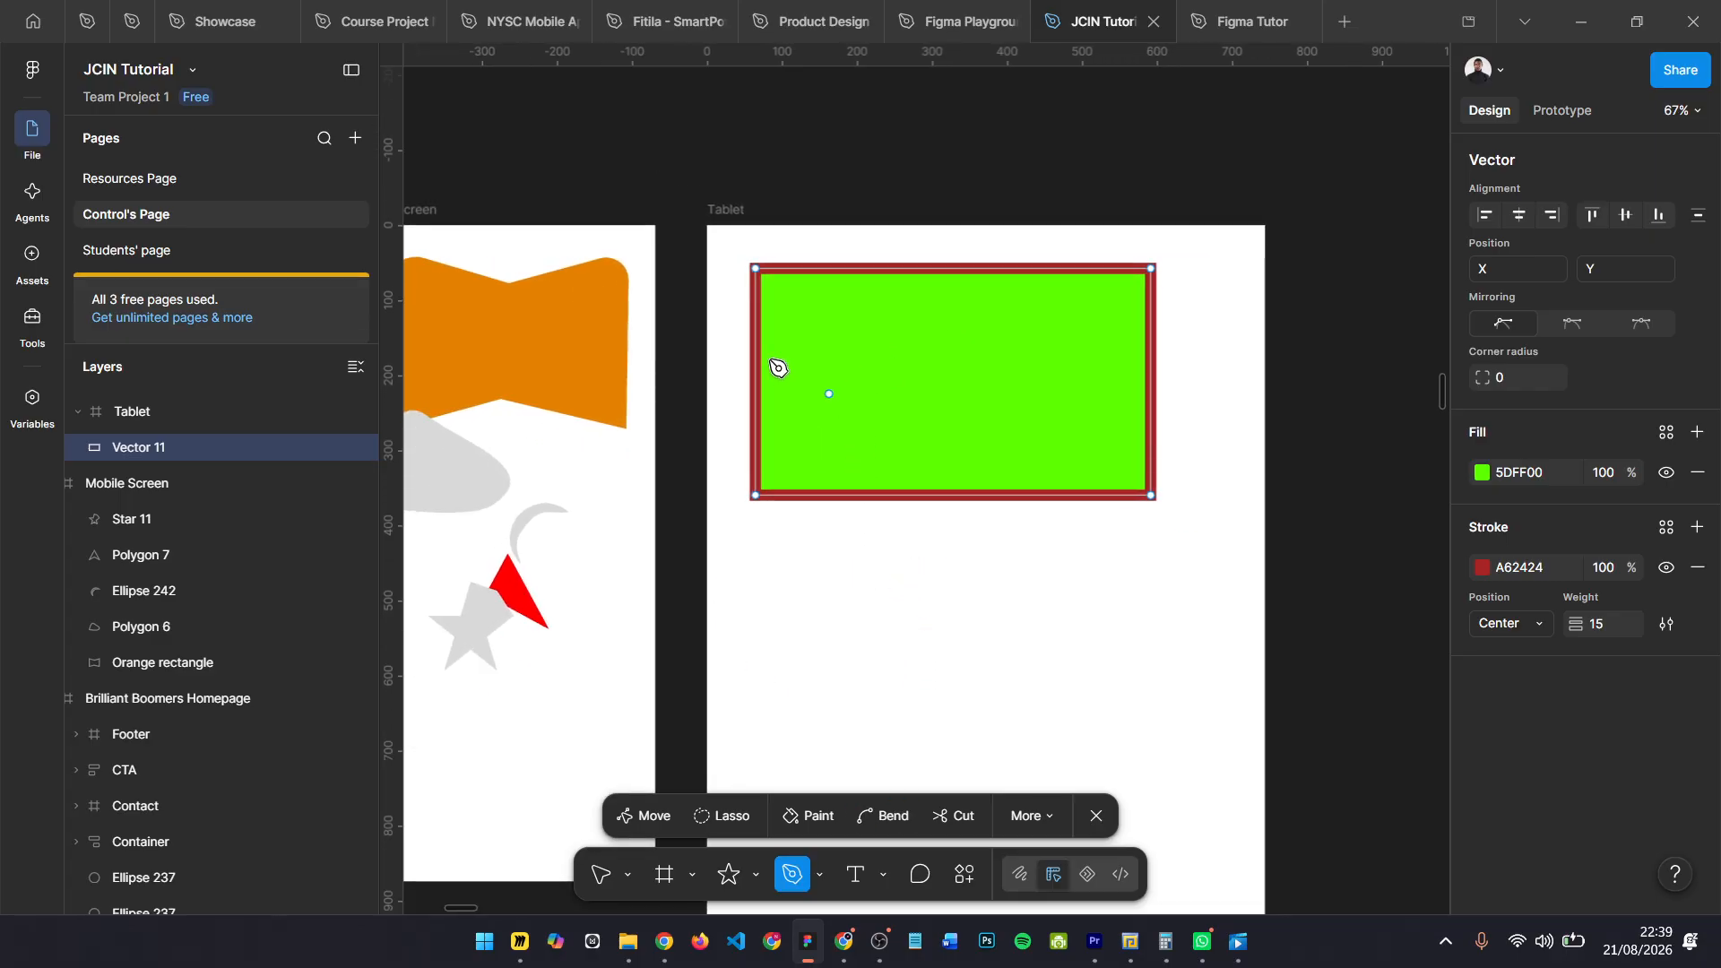
pyautogui.click(756, 875)
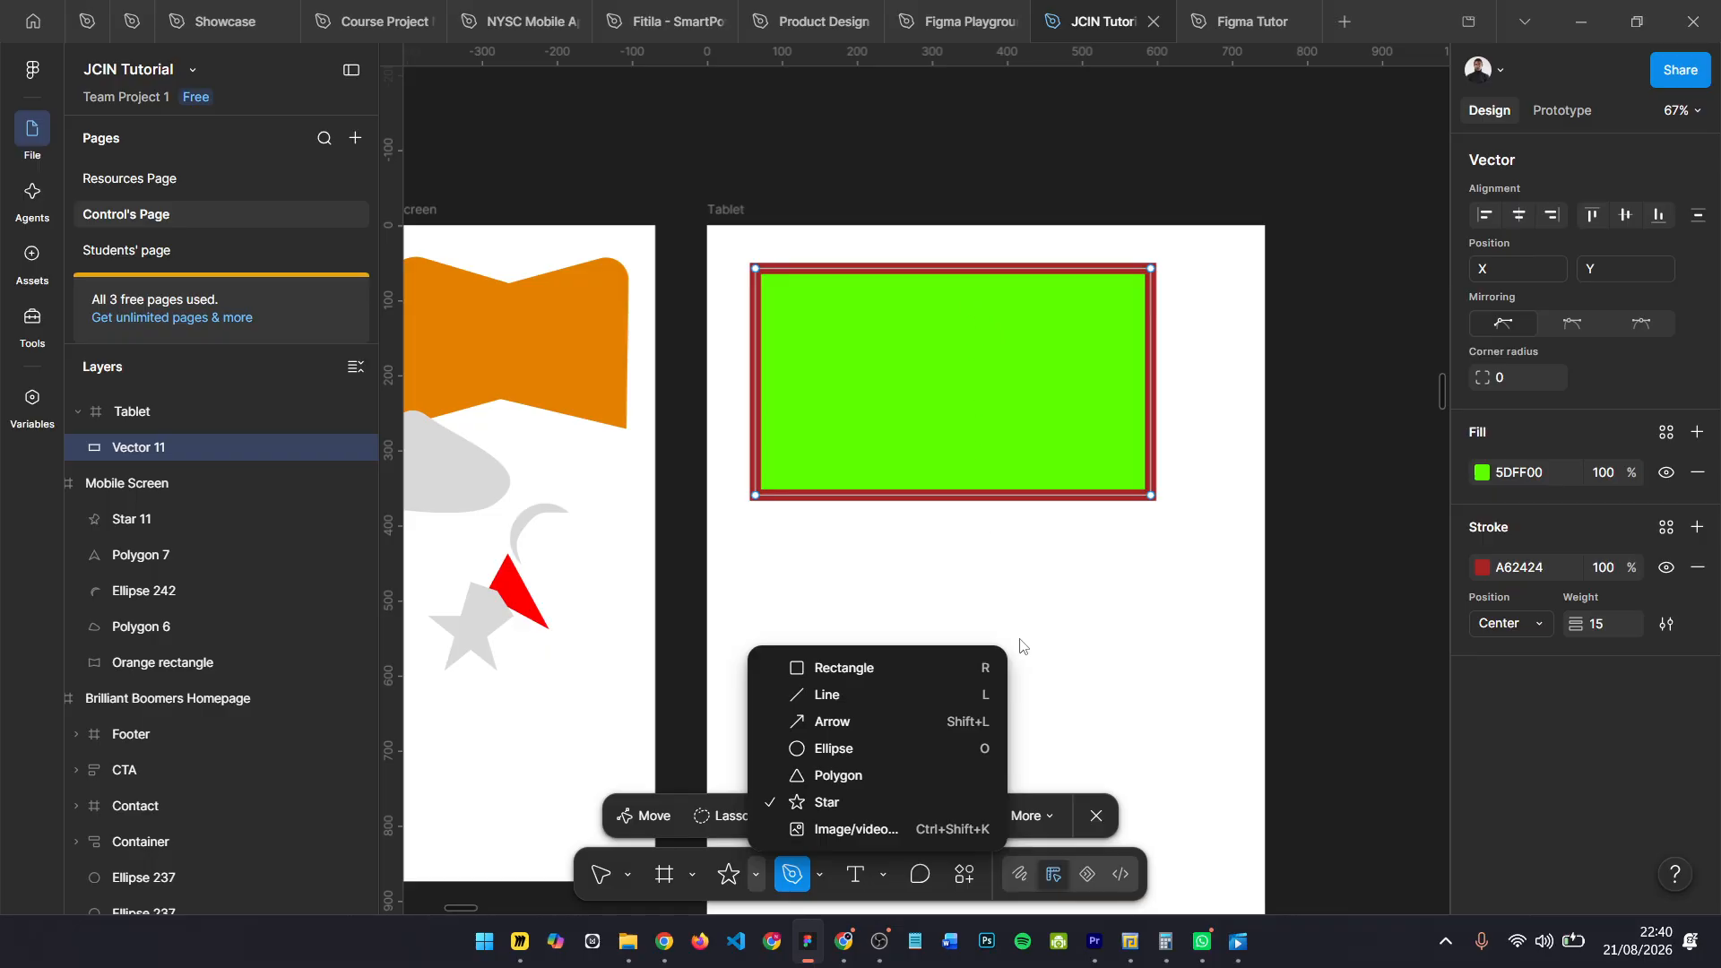
pyautogui.click(1053, 606)
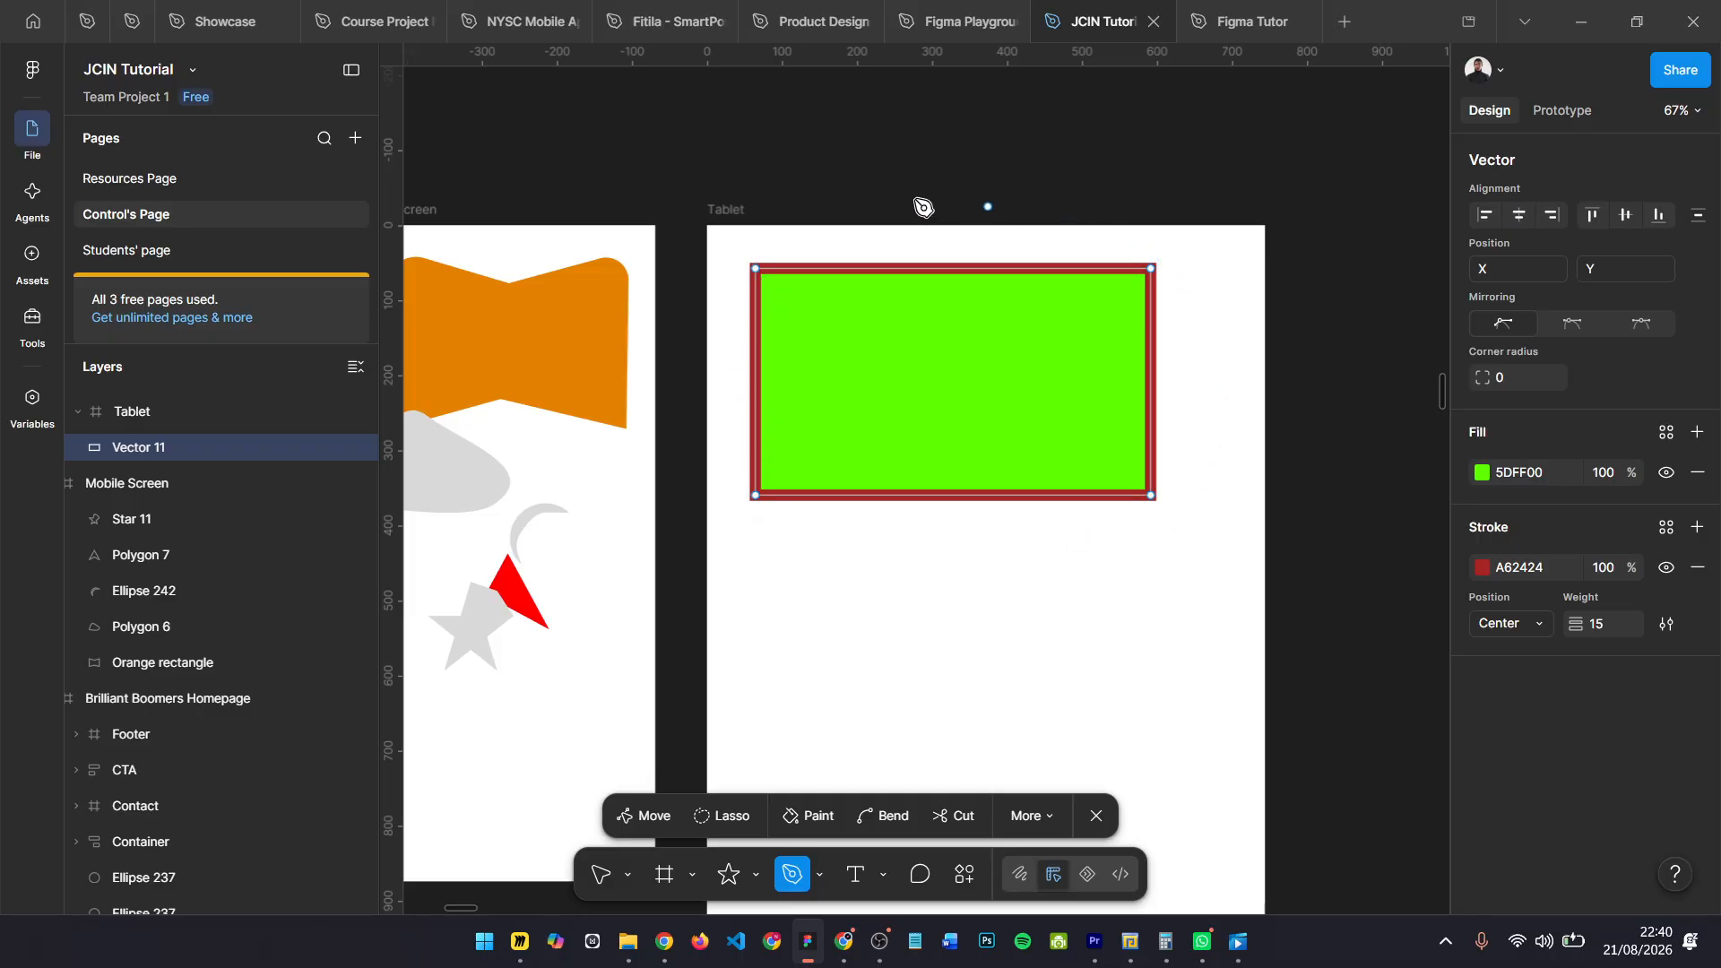
pyautogui.scroll(-2, 924, 565)
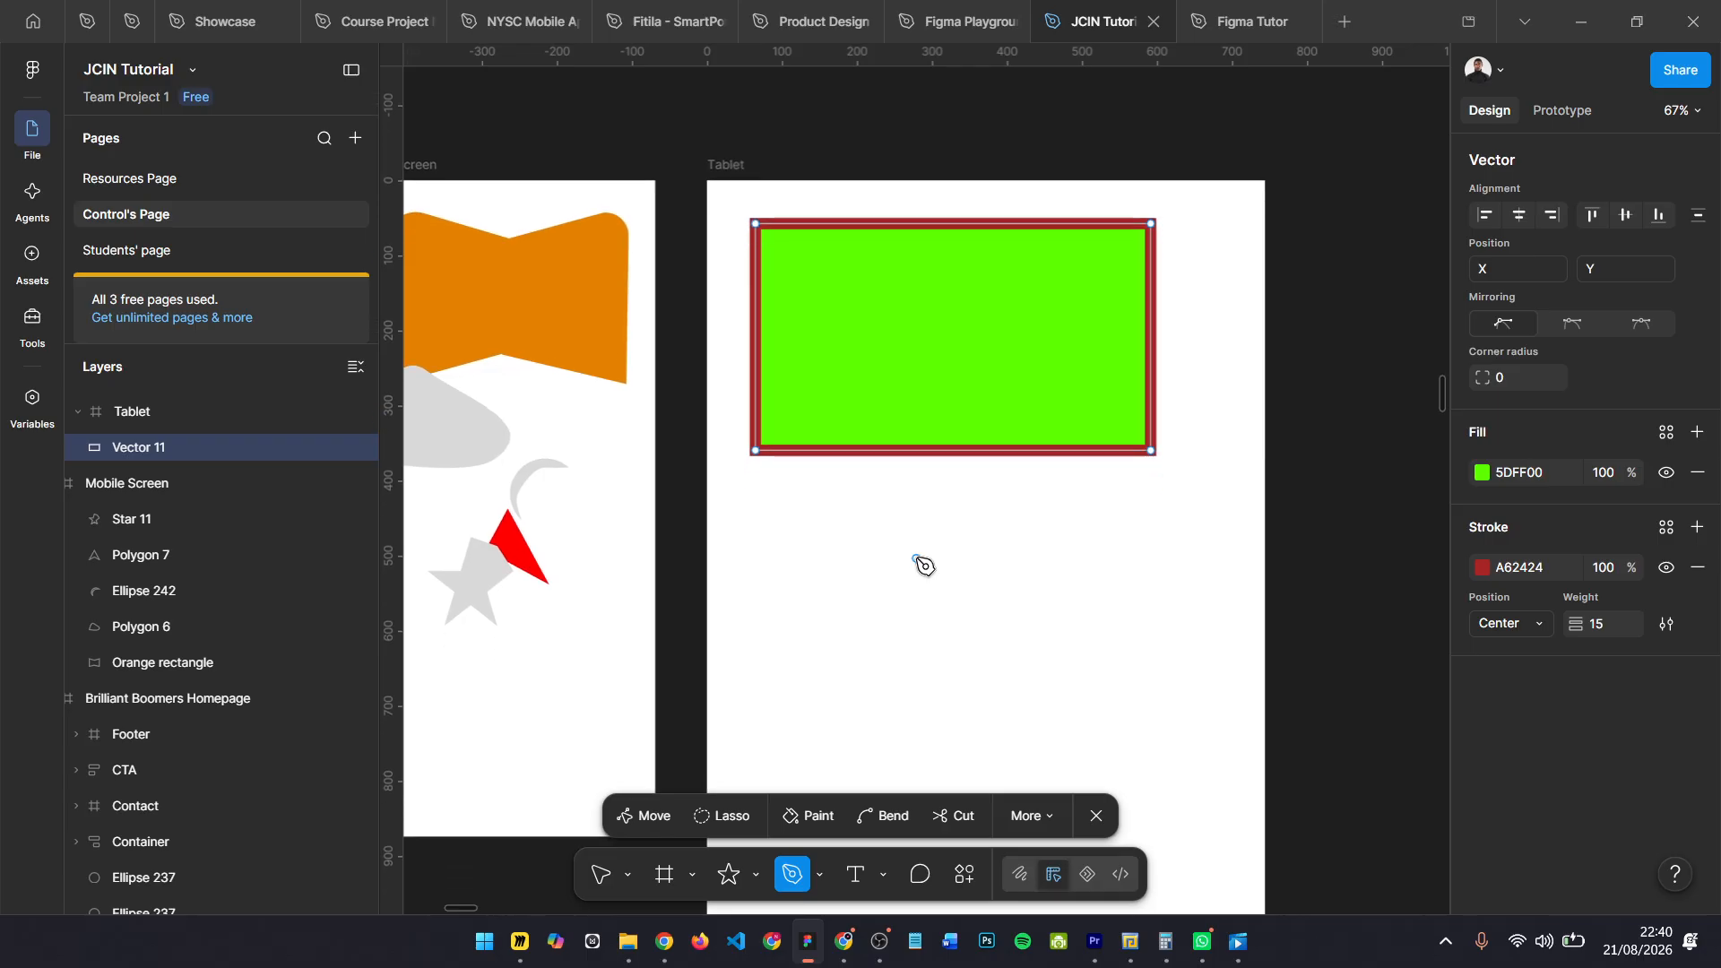
# - Draw an open zigzag path of straight segments with the Pen tool, starting below the green rectangle and extending past the frame's edge
pyautogui.click(758, 669)
pyautogui.hotkey('ctrl', 'z')
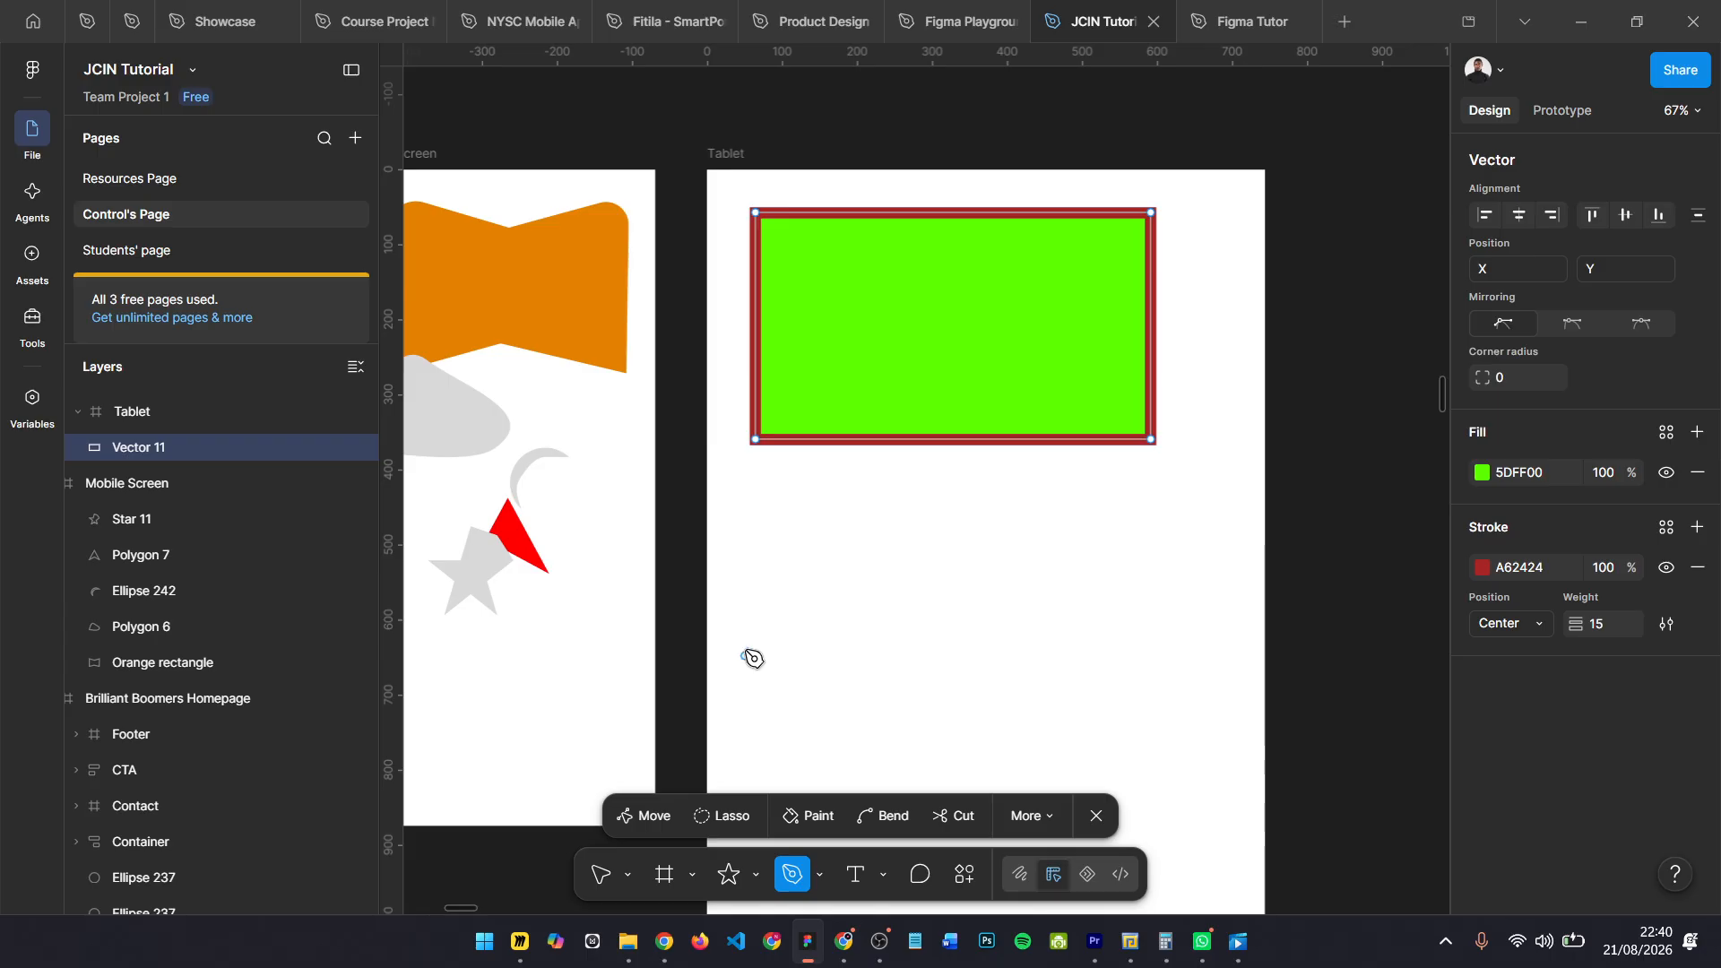
pyautogui.click(742, 596)
pyautogui.click(1012, 595)
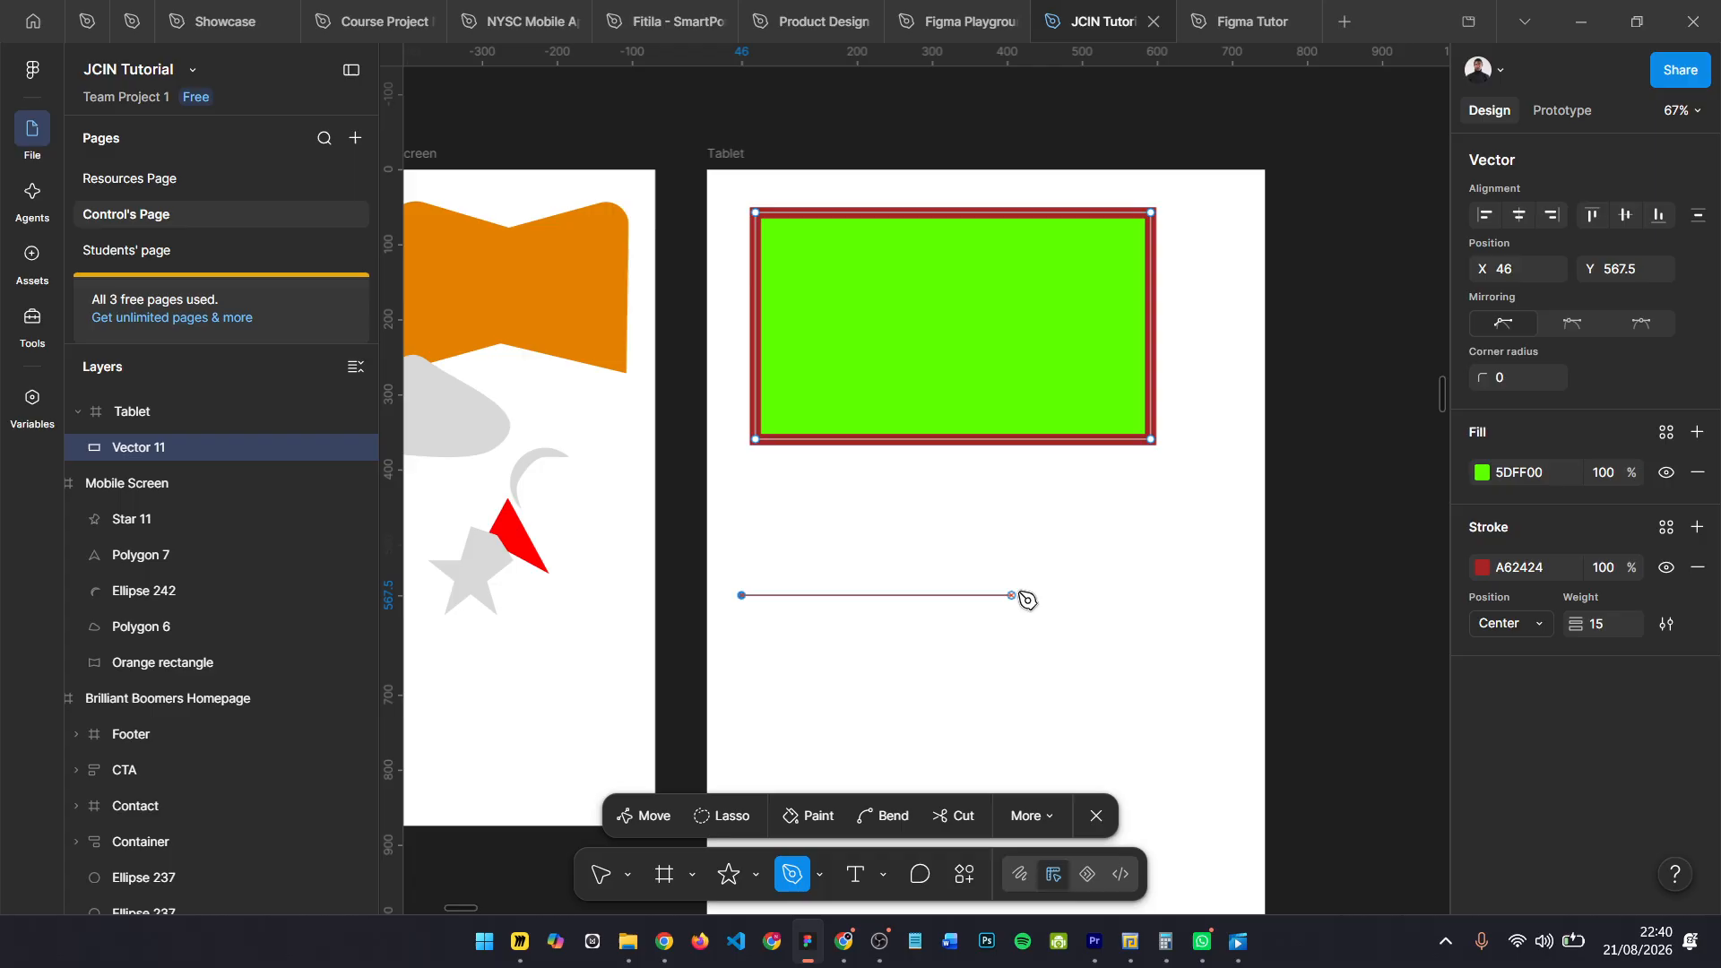
pyautogui.click(1068, 596)
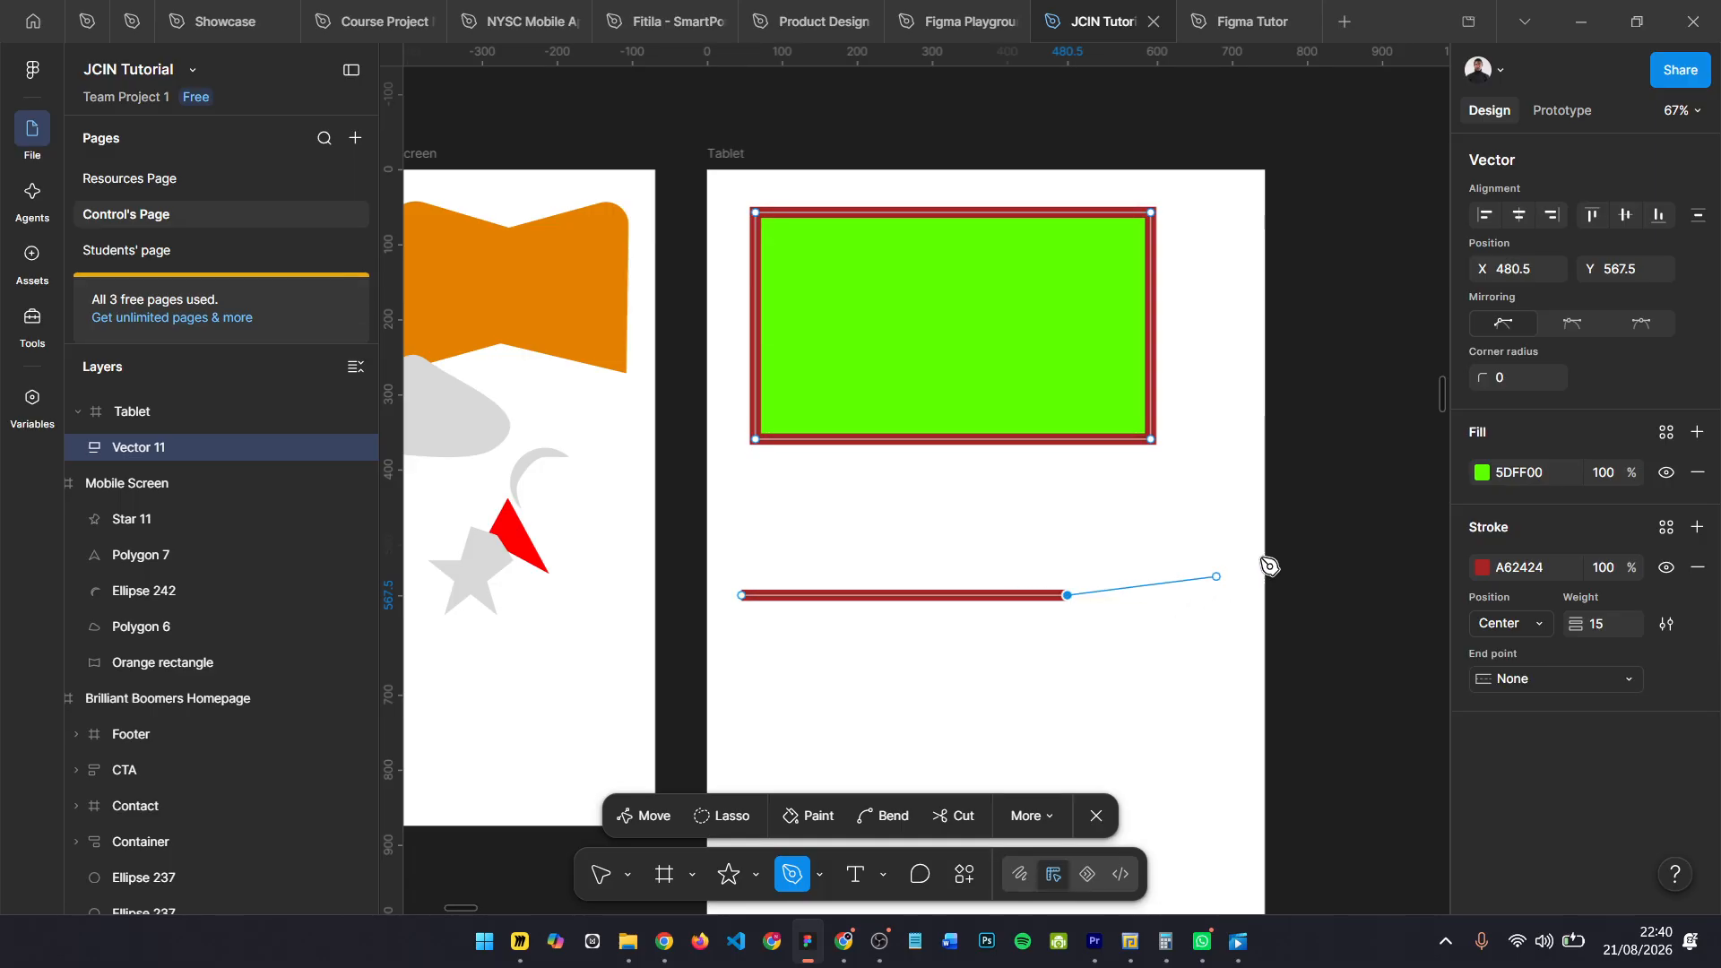
pyautogui.click(1212, 381)
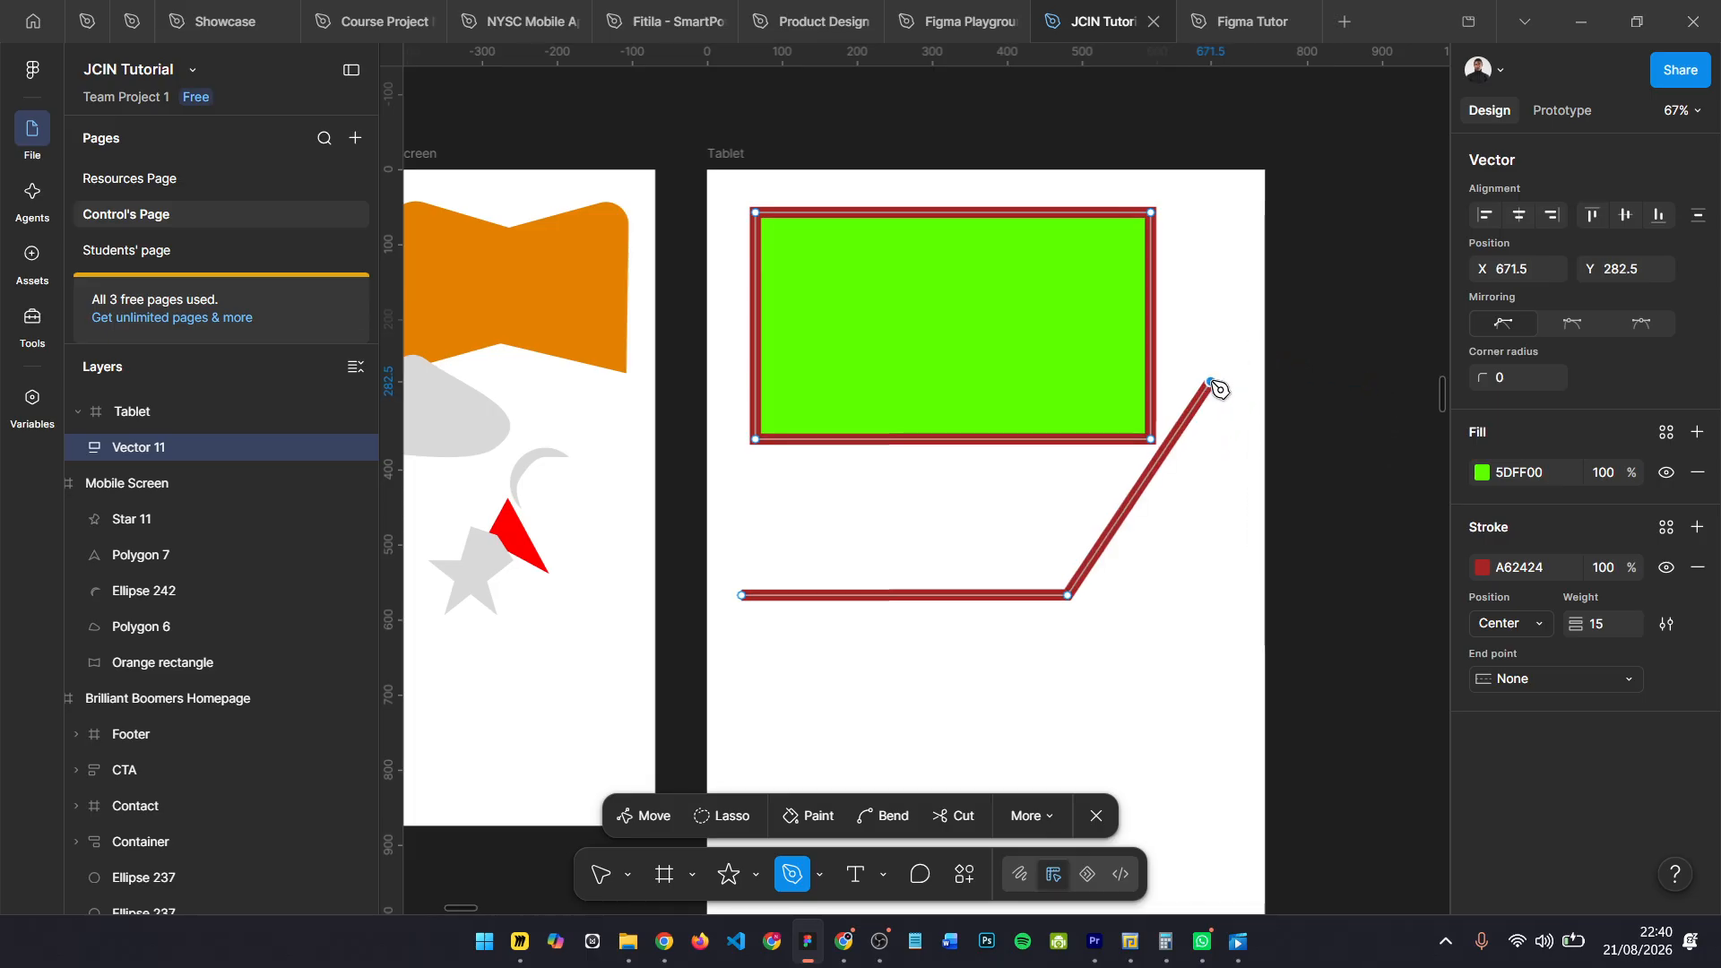
pyautogui.click(1356, 518)
pyautogui.click(1169, 677)
pyautogui.click(1077, 748)
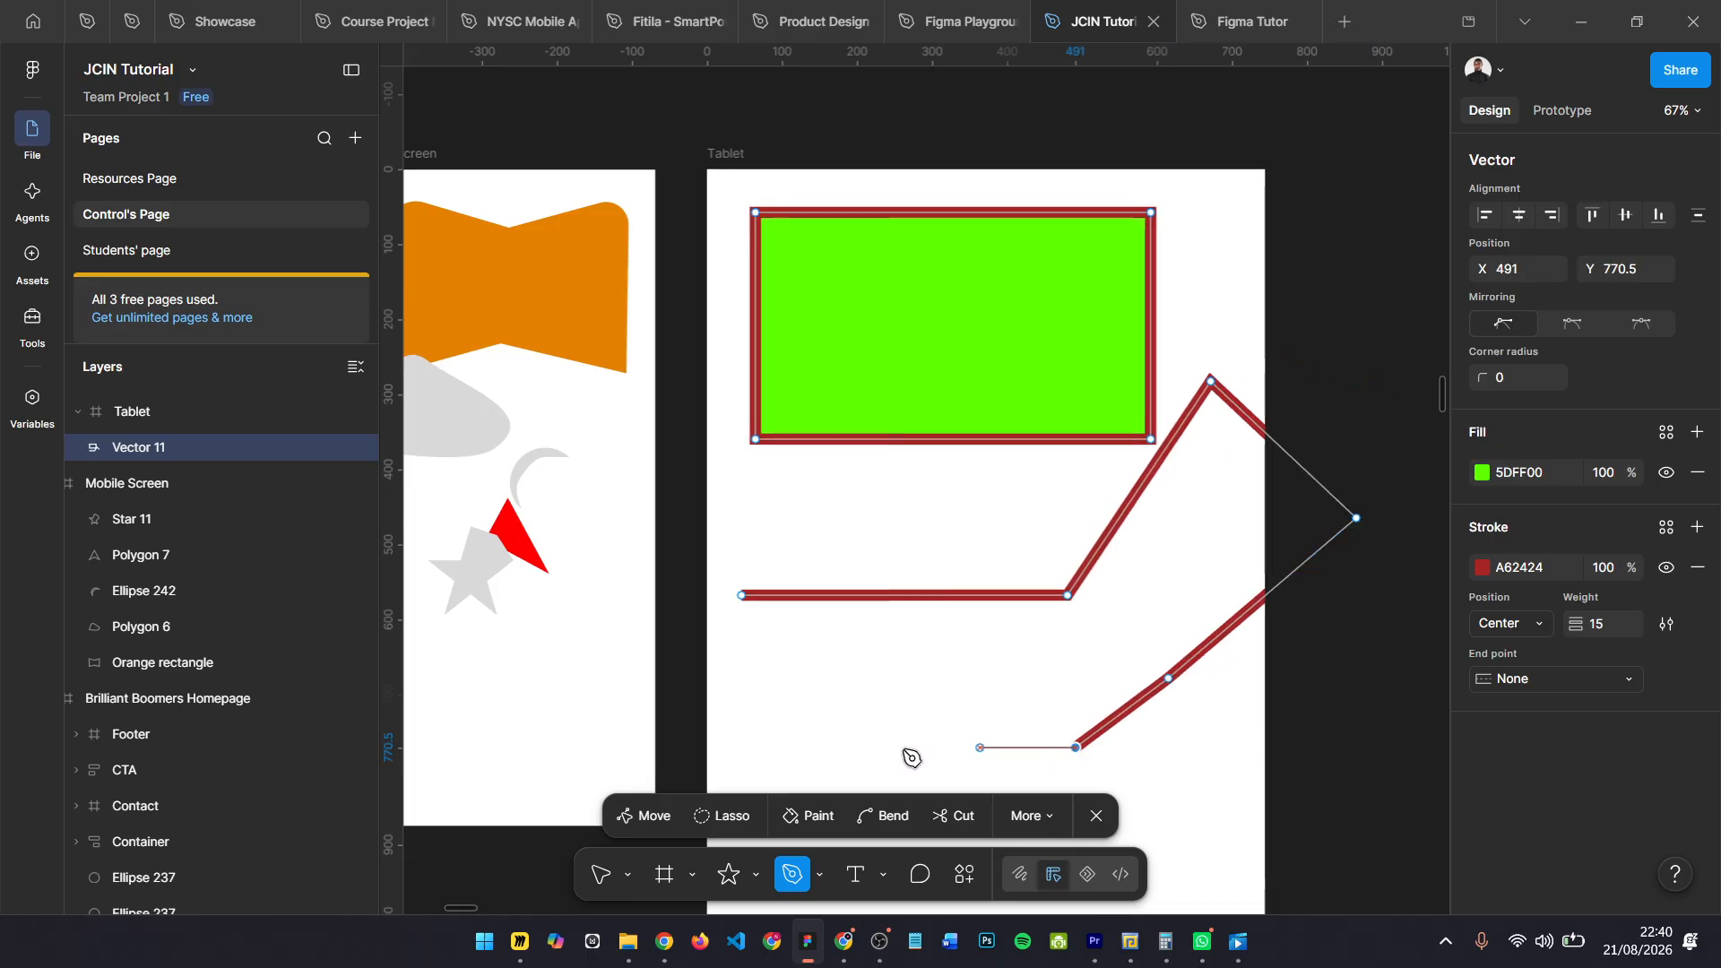
pyautogui.click(798, 748)
pyautogui.click(799, 671)
pyautogui.click(1058, 671)
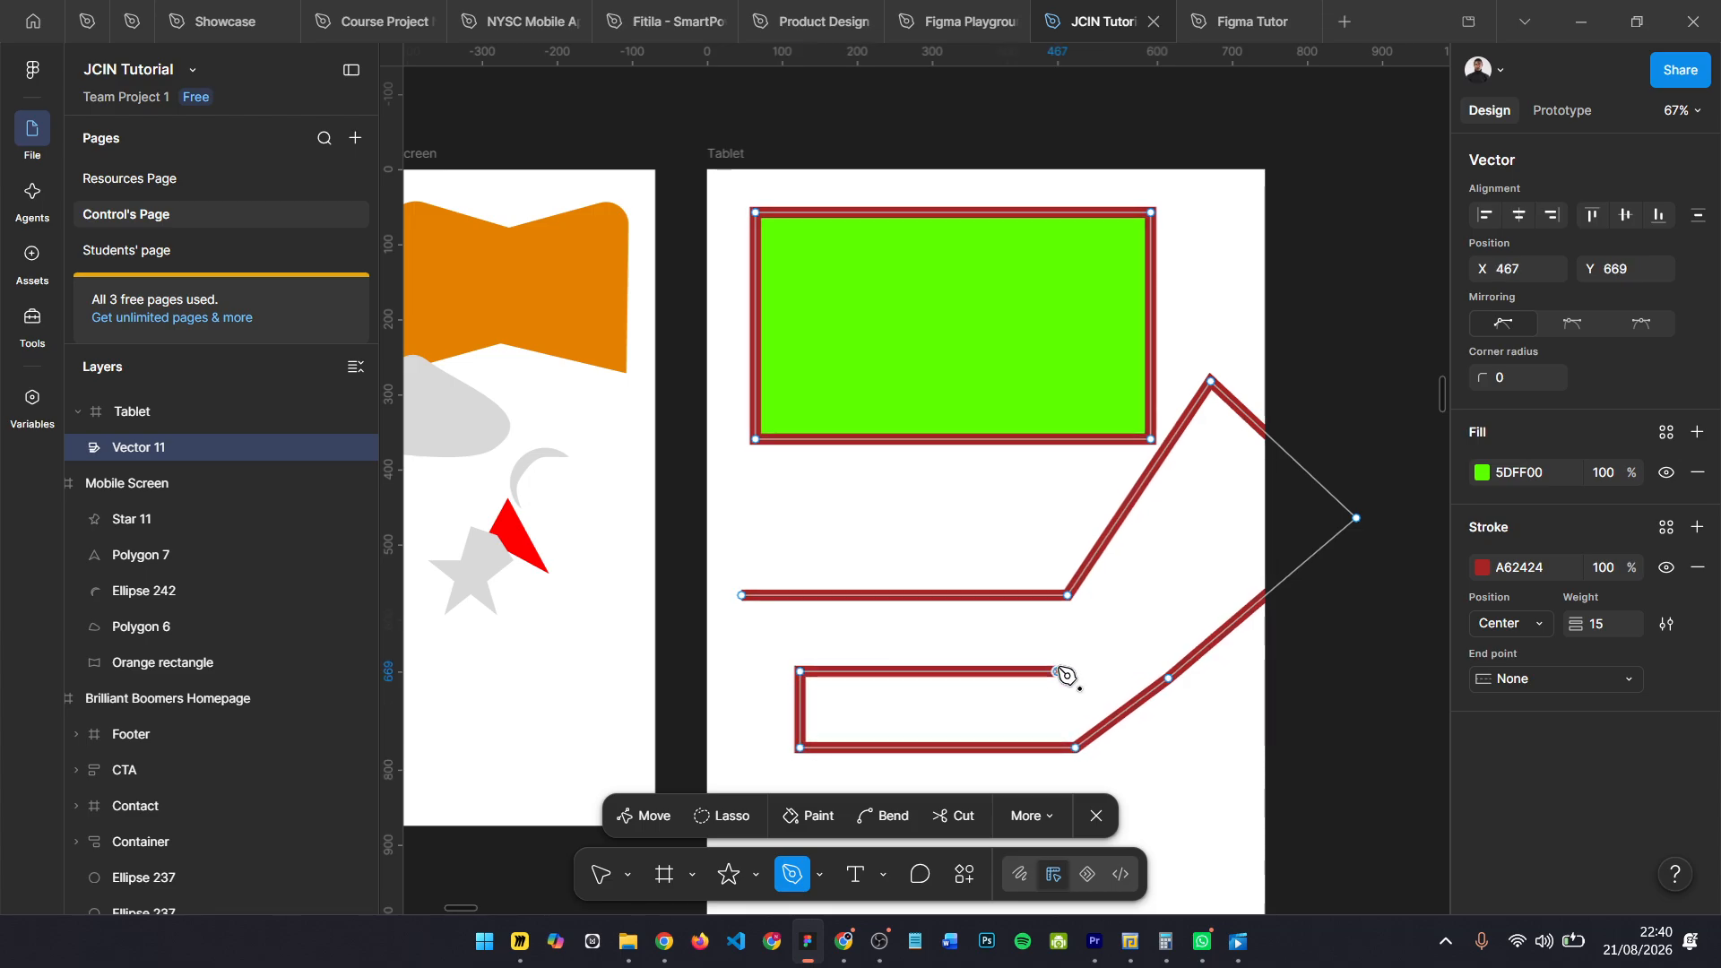
# - Delete all points of the zigzag path one by one, leaving the green rectangle in place
pyautogui.press('BackSpace')
pyautogui.press('BackSpace')
pyautogui.press('BackSpace')
pyautogui.press('BackSpace')
pyautogui.press('BackSpace')
pyautogui.press('BackSpace')
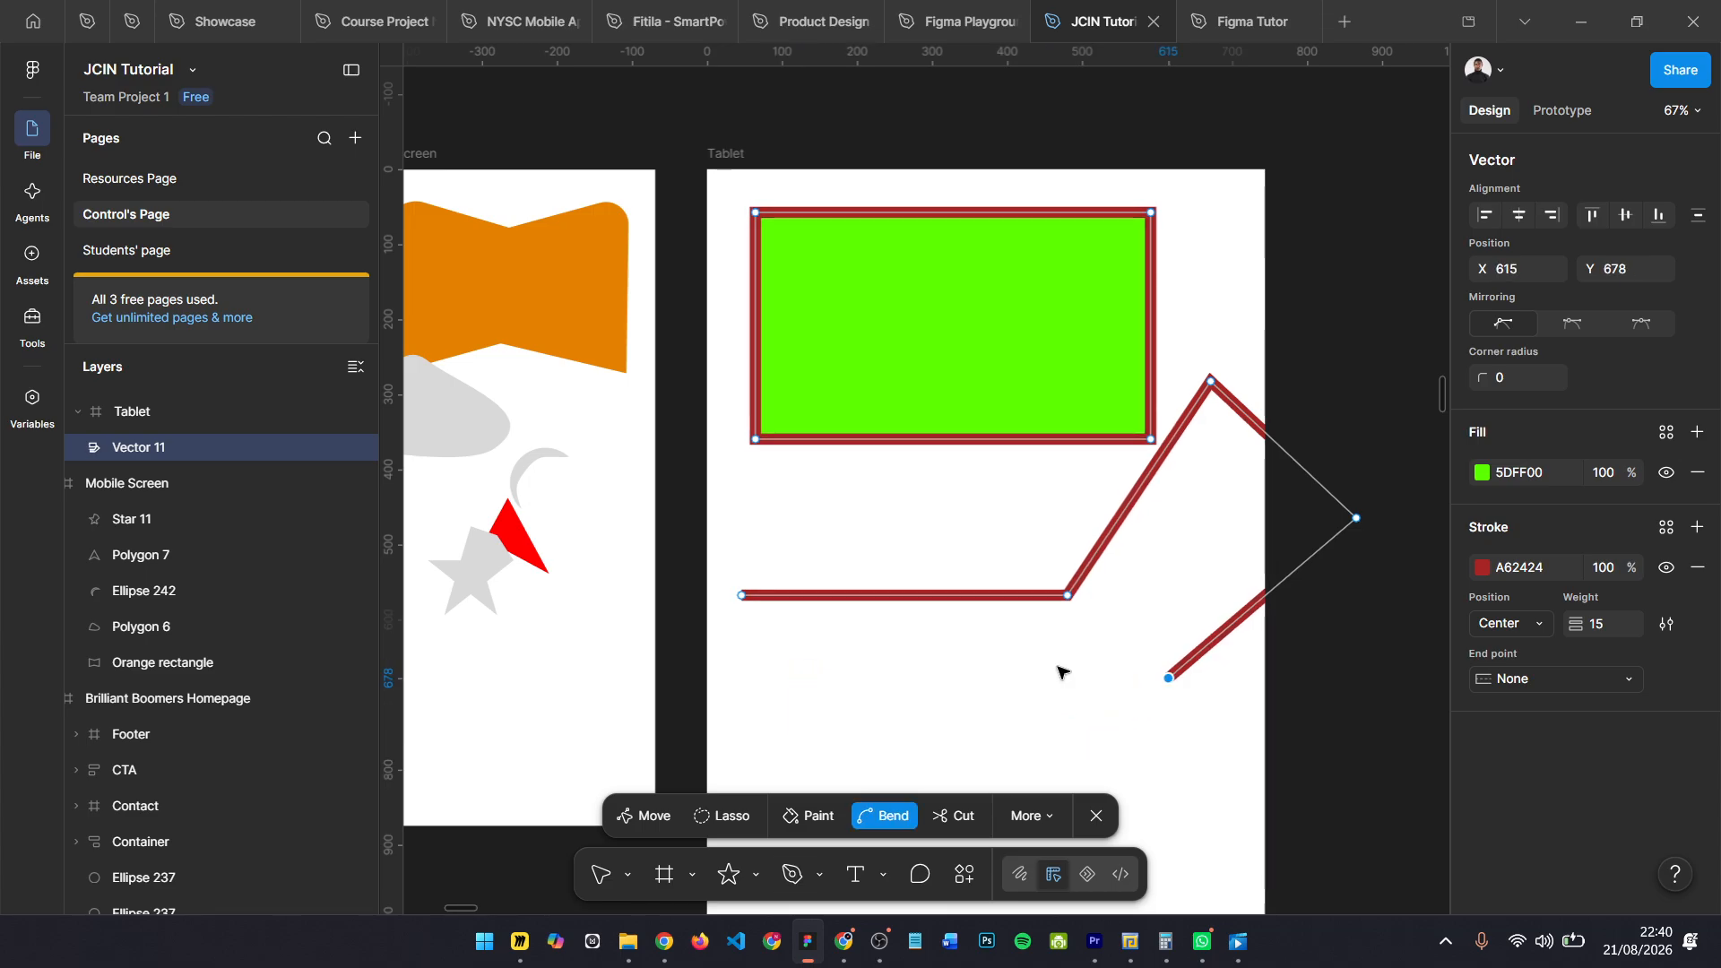
pyautogui.press('BackSpace')
pyautogui.press('p')
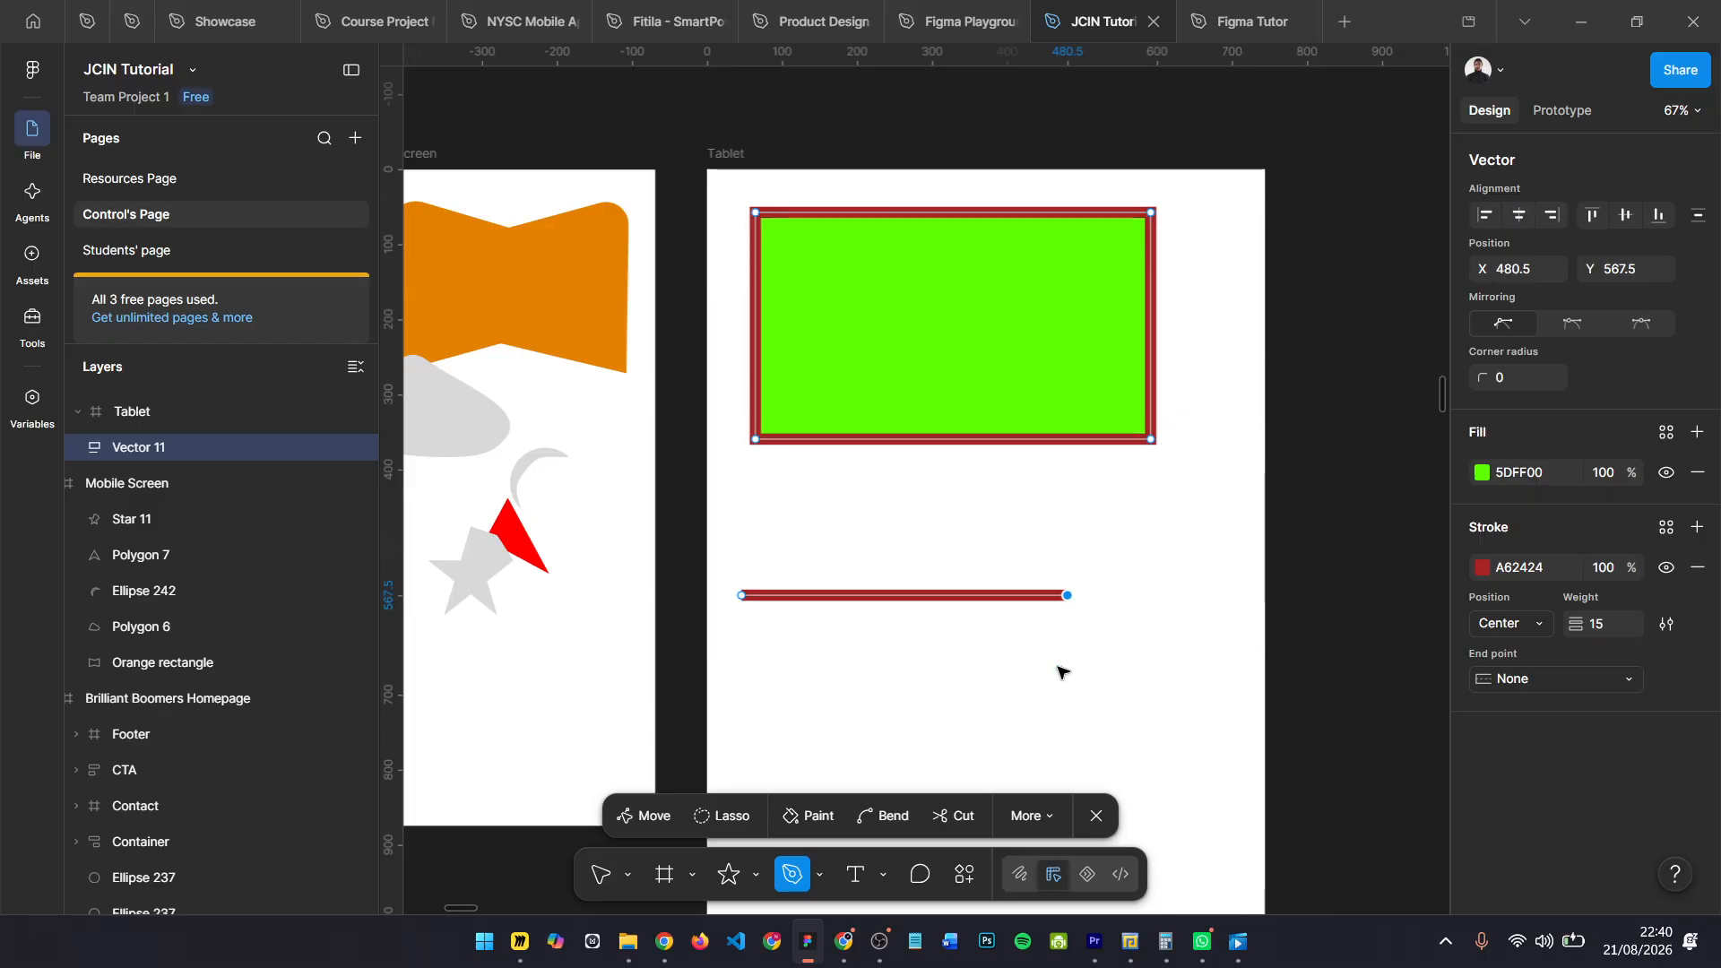
pyautogui.press('BackSpace')
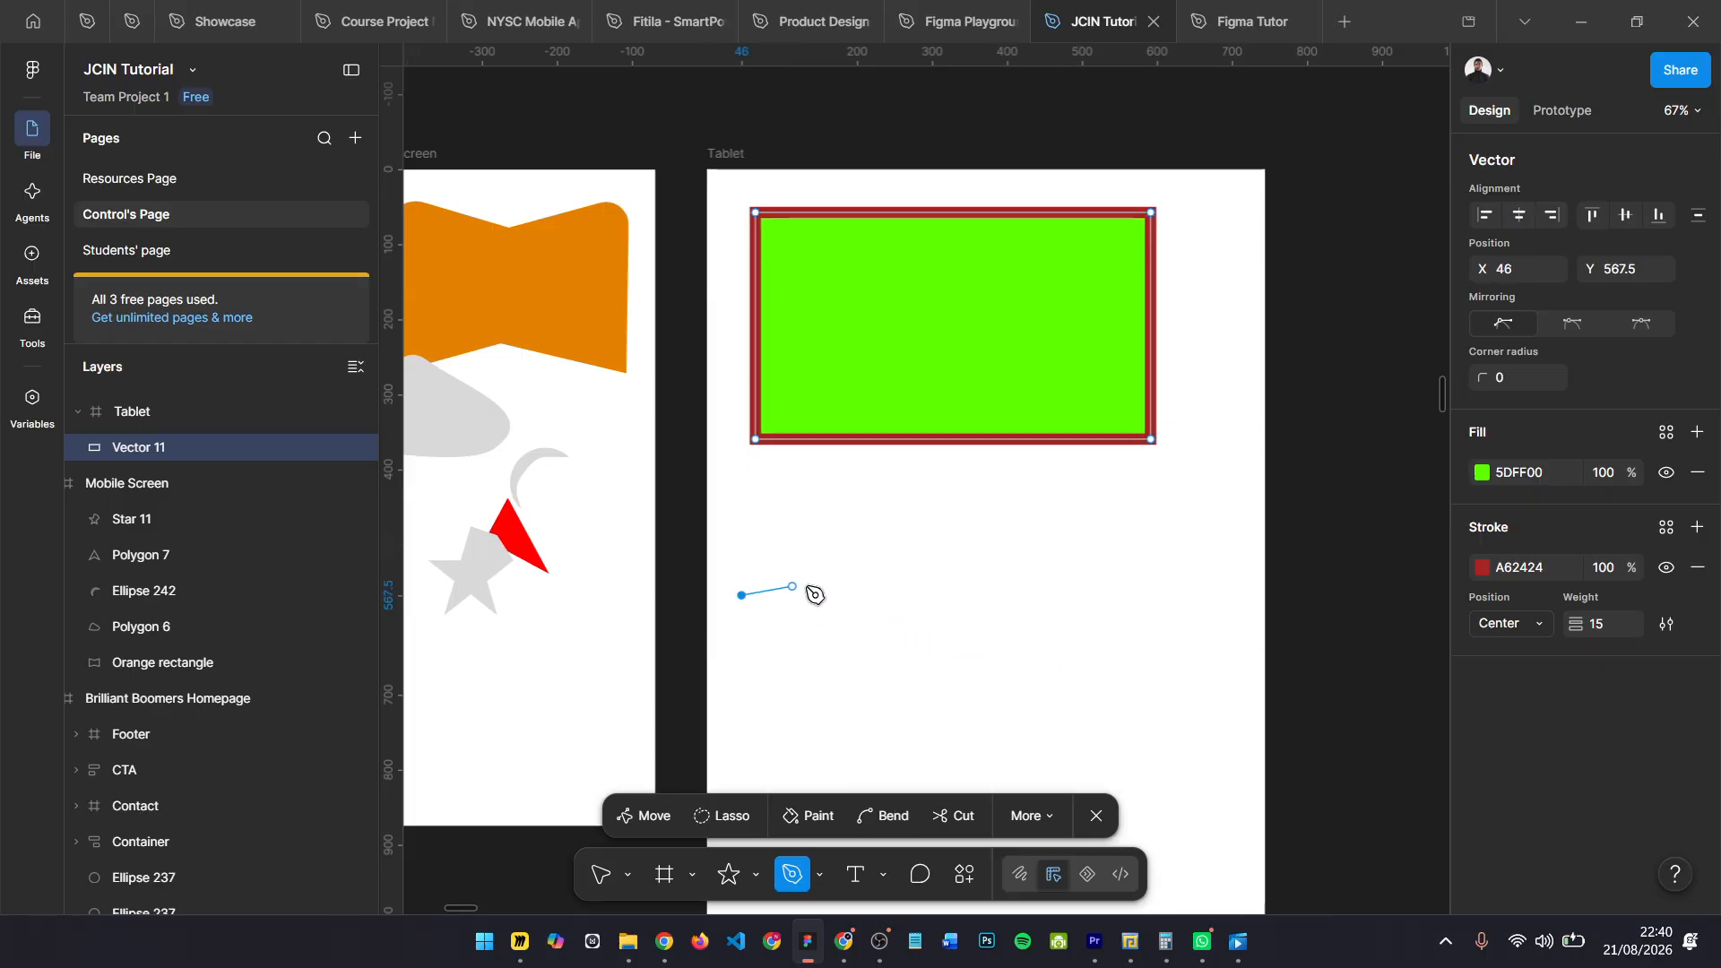
pyautogui.press('ctrl')
pyautogui.press('BackSpace')
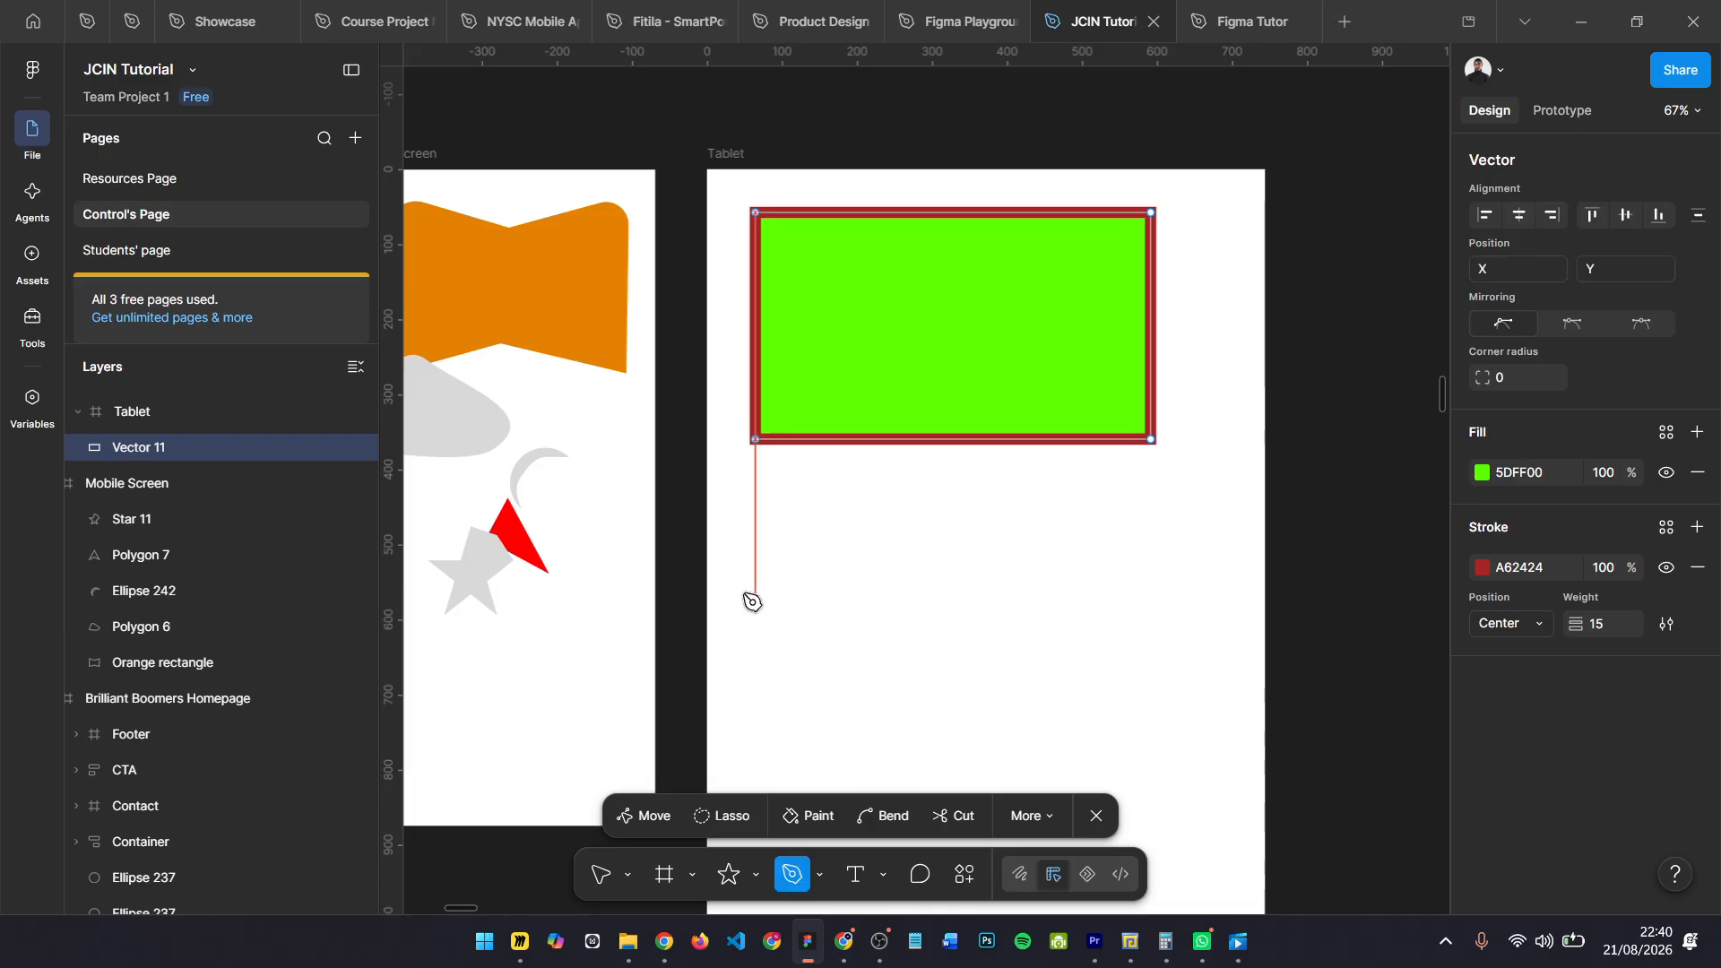
# - Draw an upward-arching curve below the green rectangle from about X 34.5, Y 549.5 to about X 470, Y 549.5
pyautogui.click(734, 583)
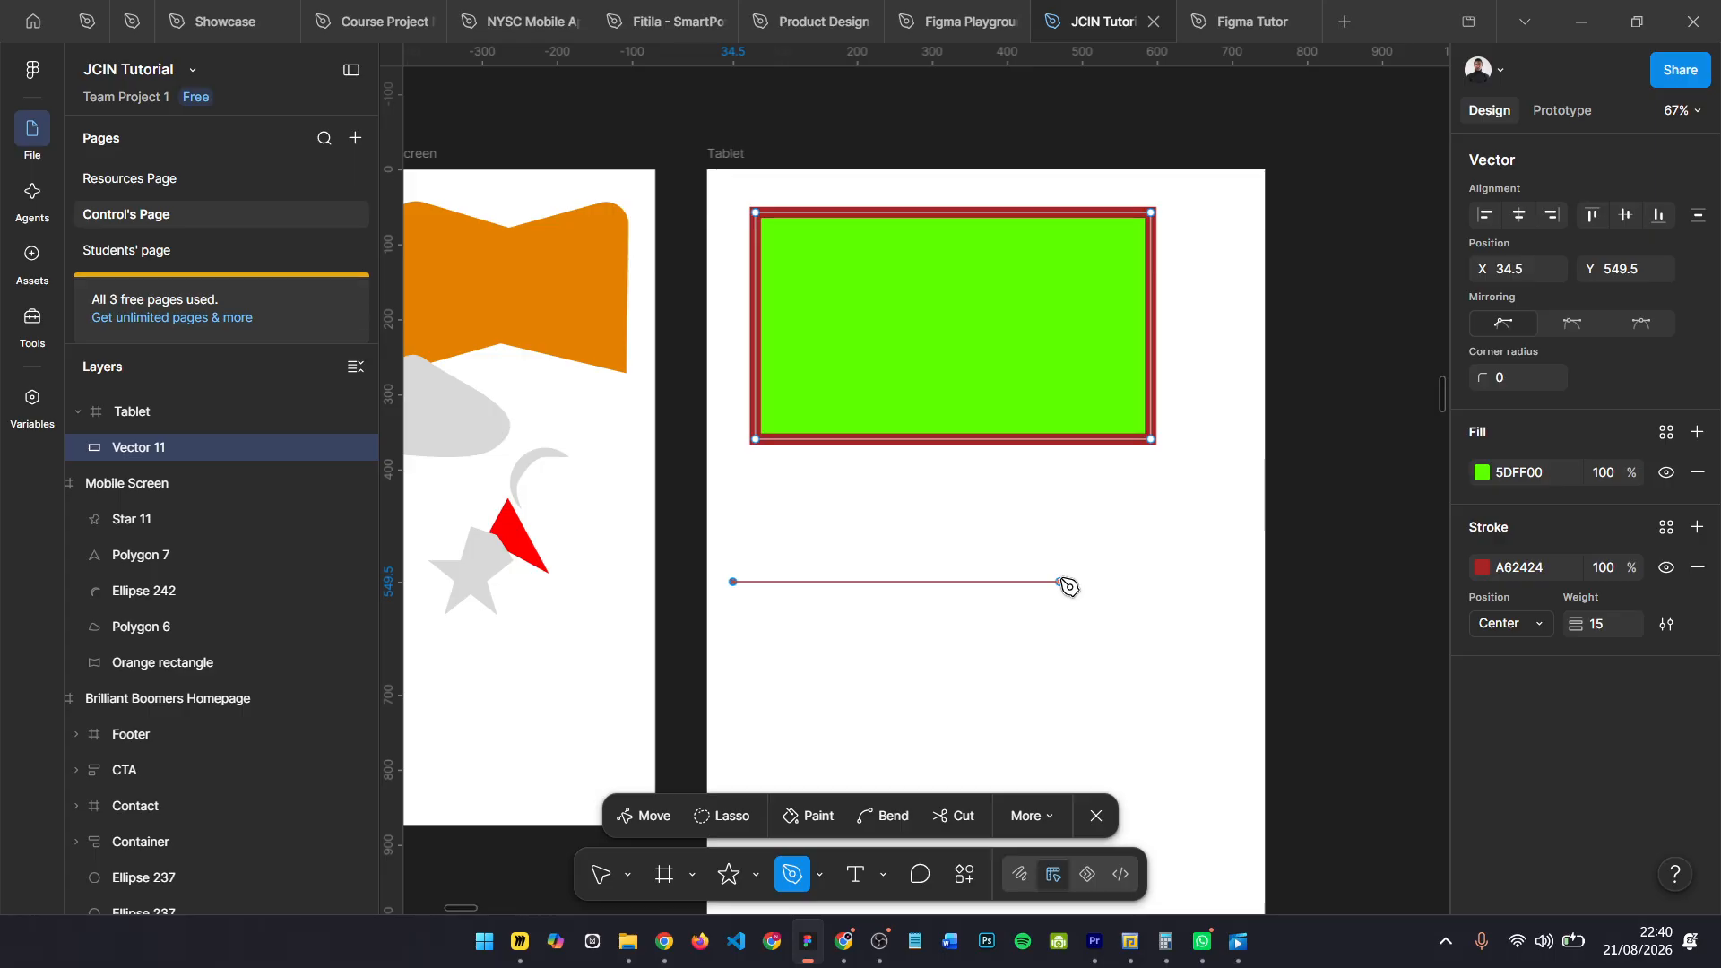
pyautogui.moveTo(1061, 581); pyautogui.dragTo(1169, 701)
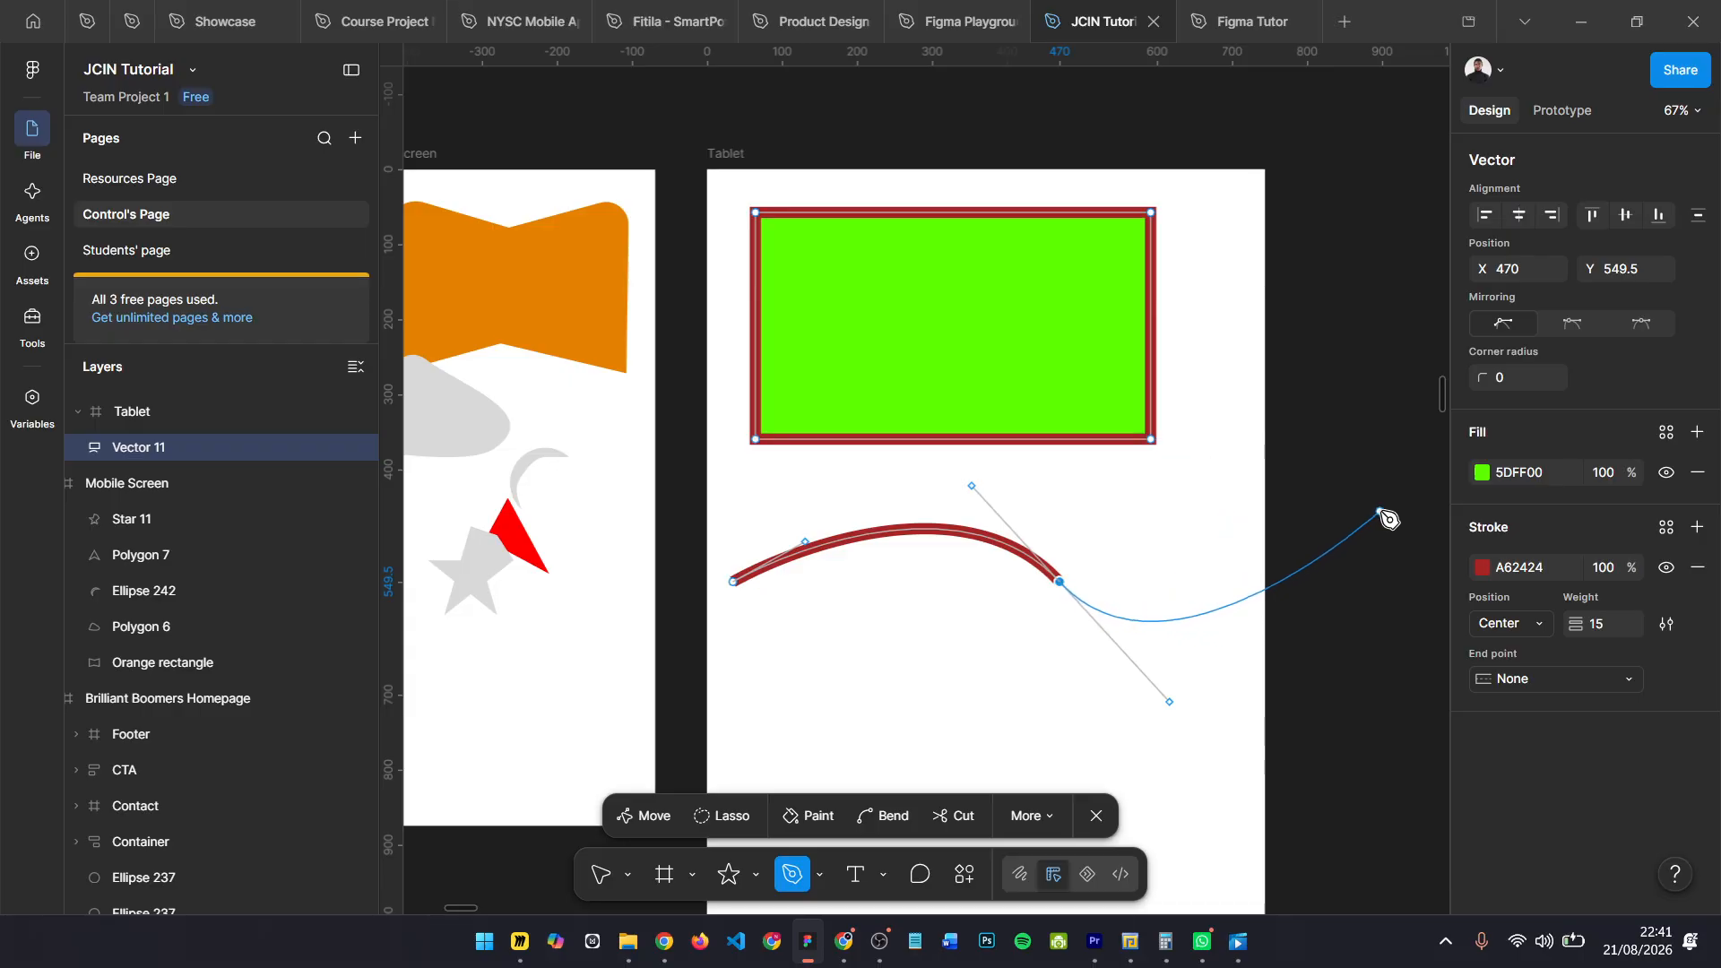
# - Try extending the arched curve with another point beyond the Tablet frame's edge, and undo each attempt
pyautogui.moveTo(1373, 554); pyautogui.dragTo(1412, 473)
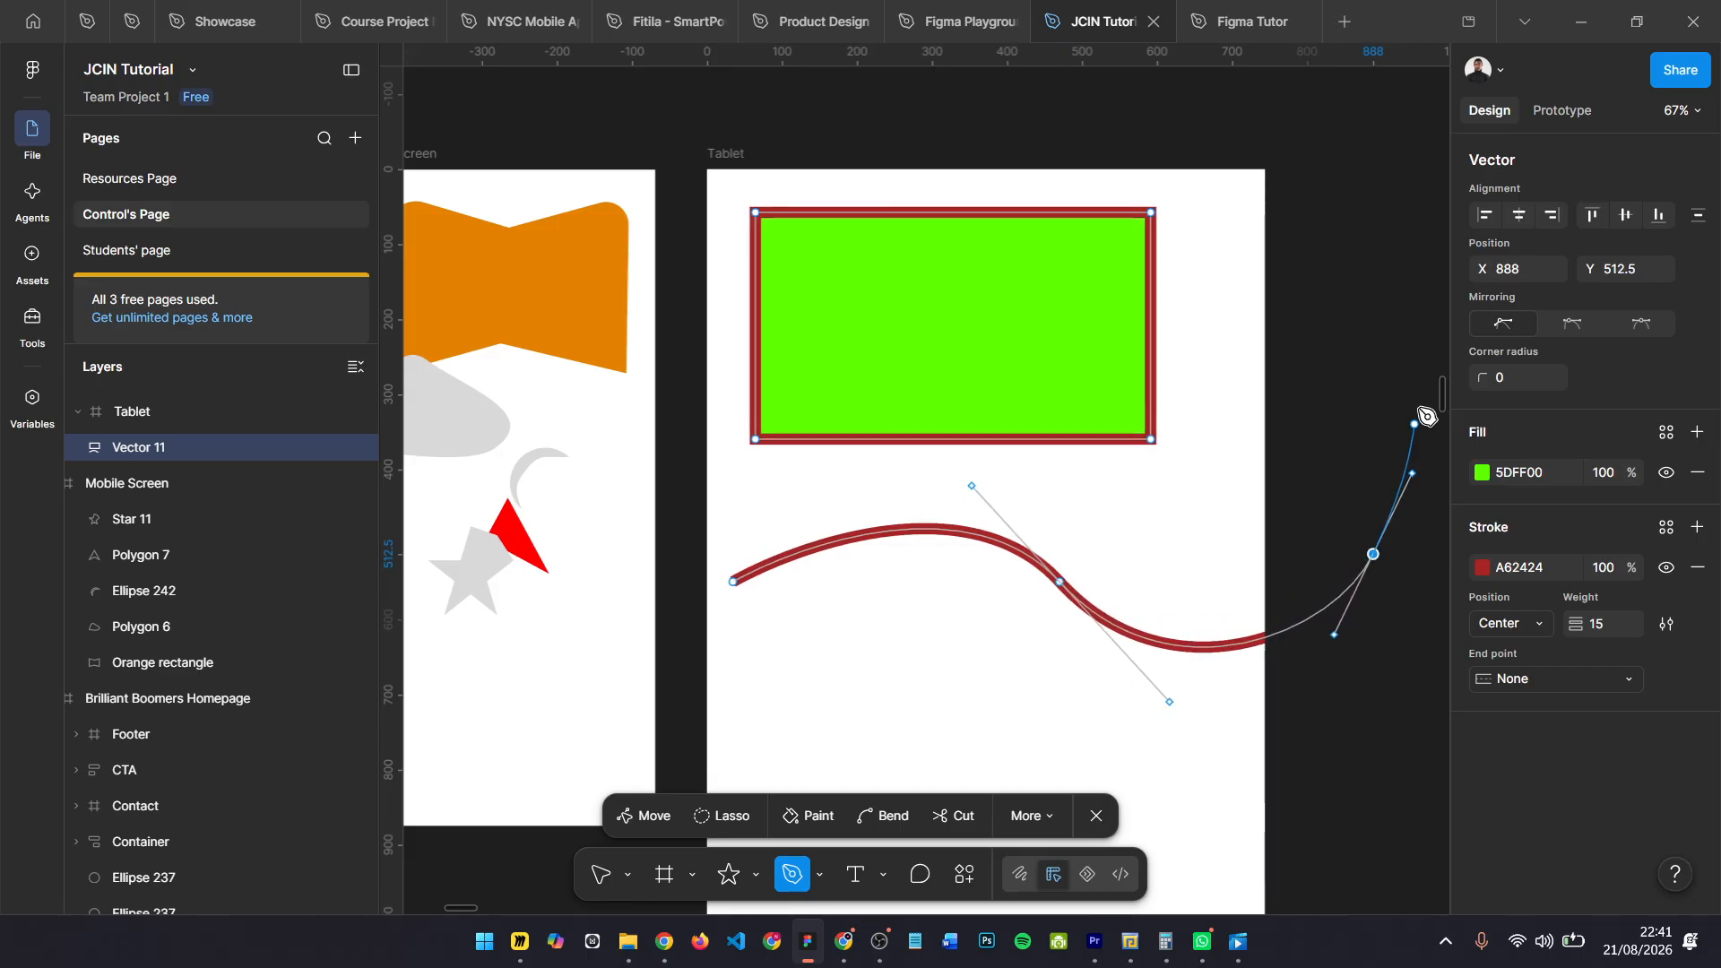
pyautogui.scroll(-3, 1248, 461)
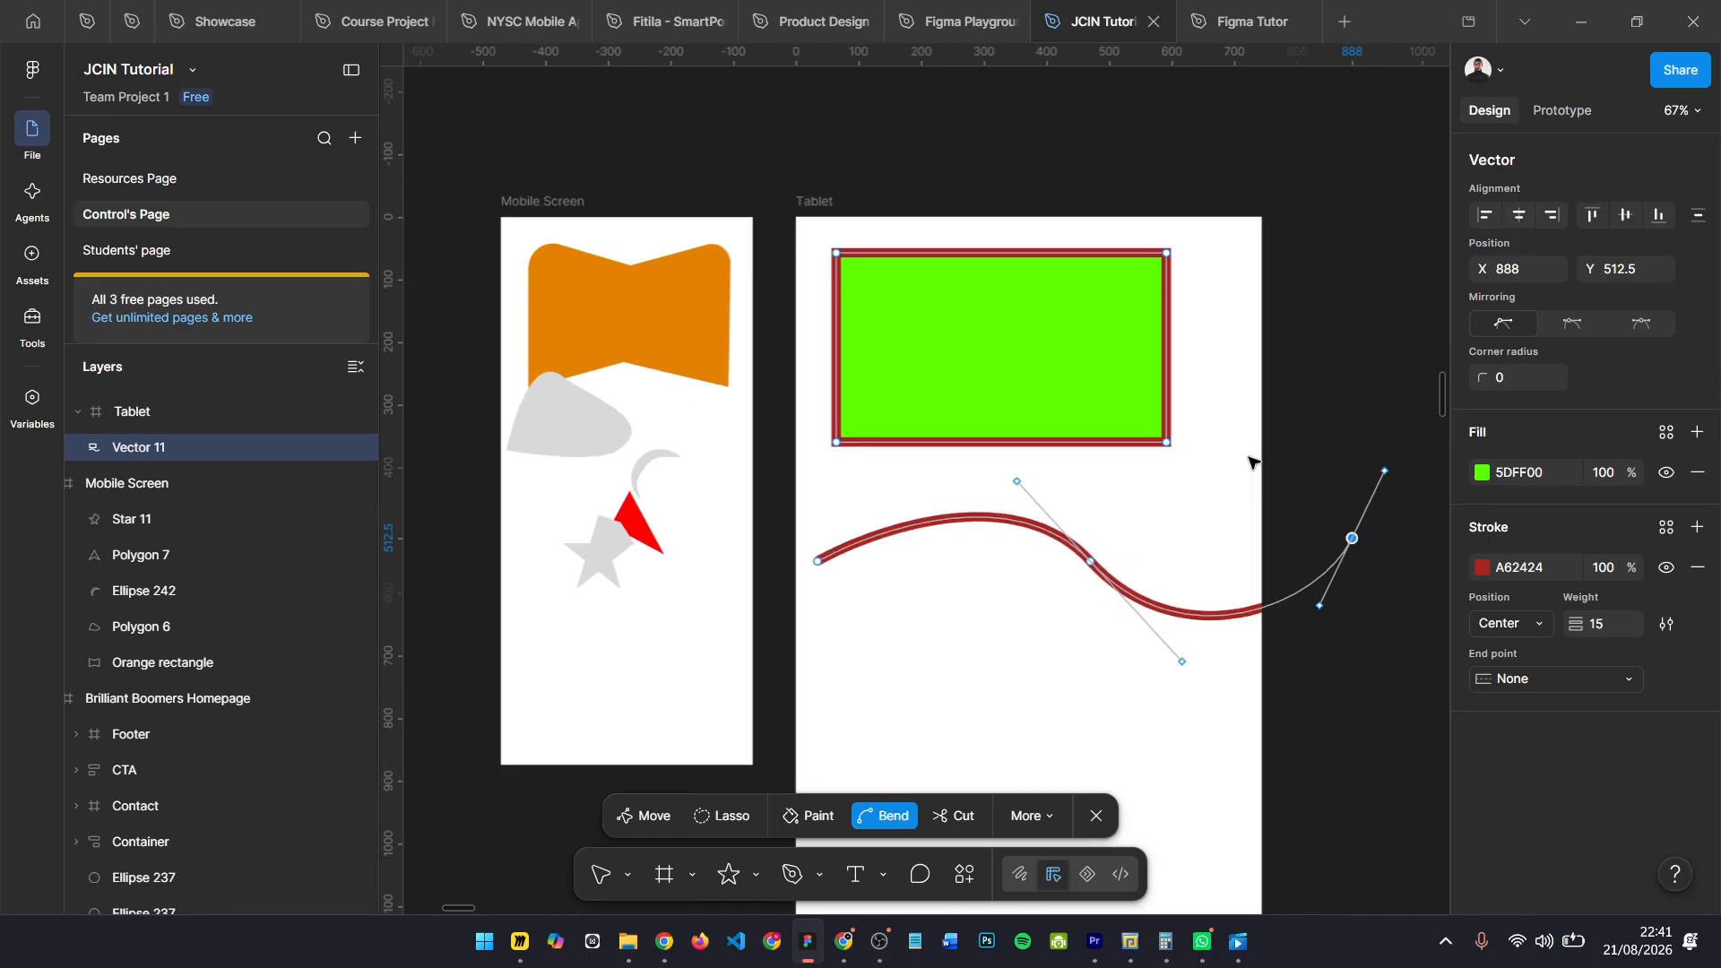
pyautogui.scroll(-1, 1405, 375)
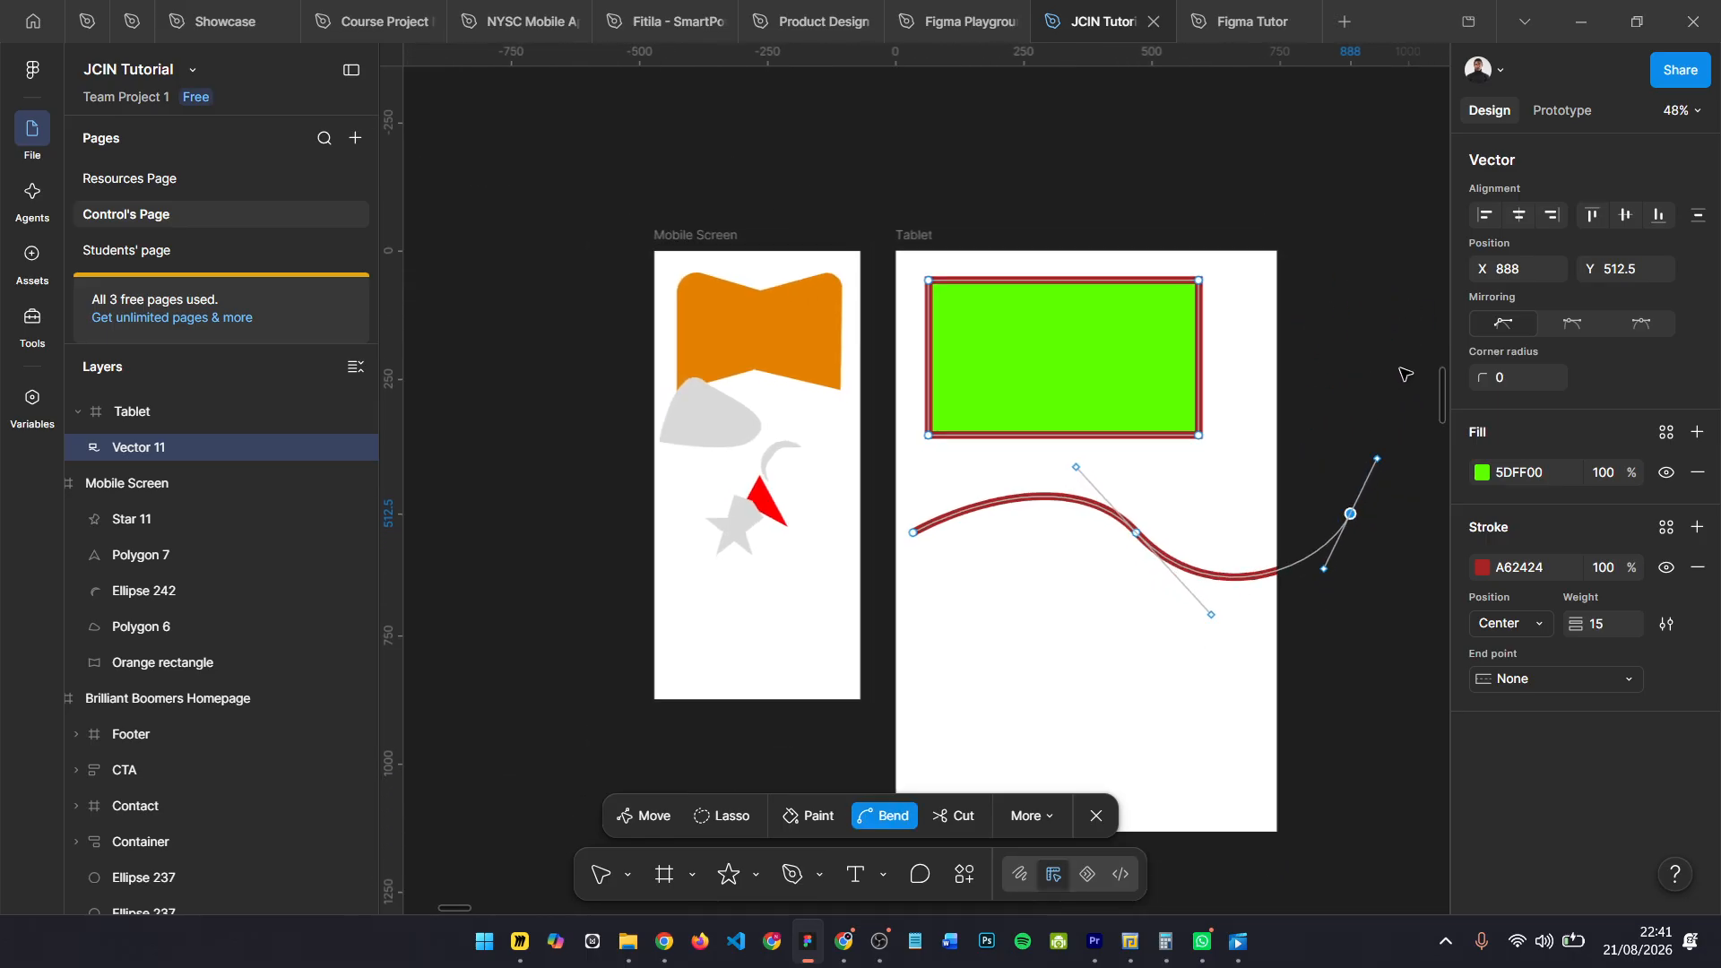
pyautogui.hotkey('ctrl', 'z')
pyautogui.hotkey('ctrl', 'z')
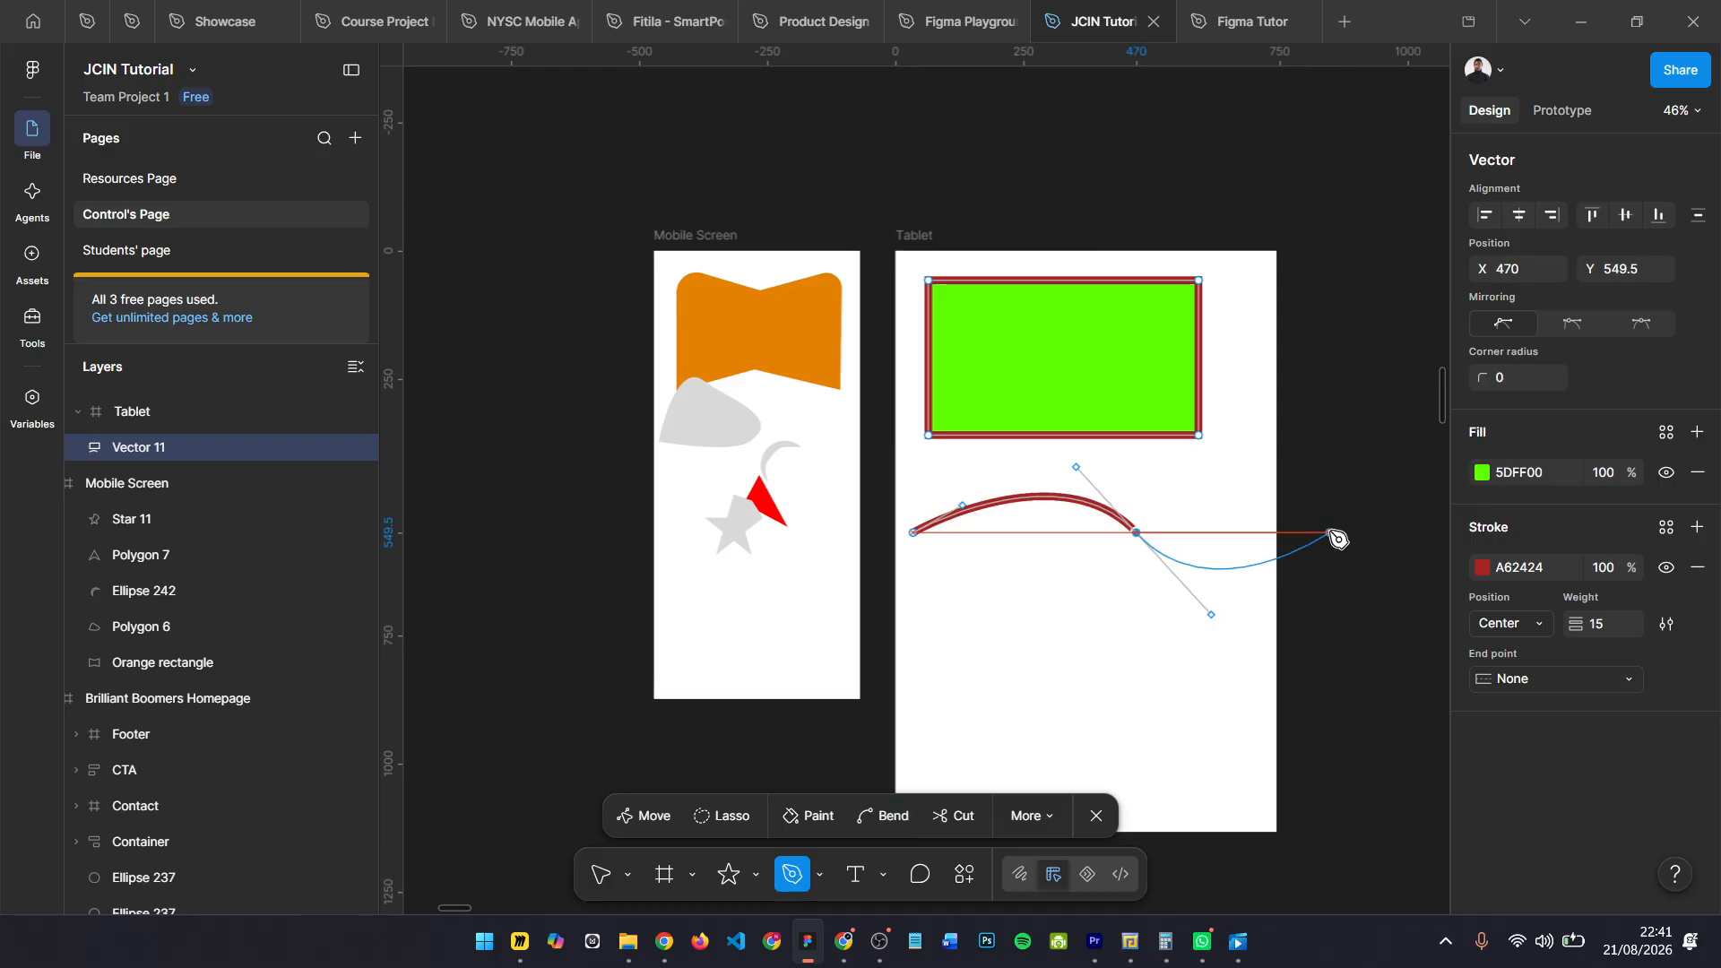
pyautogui.click(1320, 516)
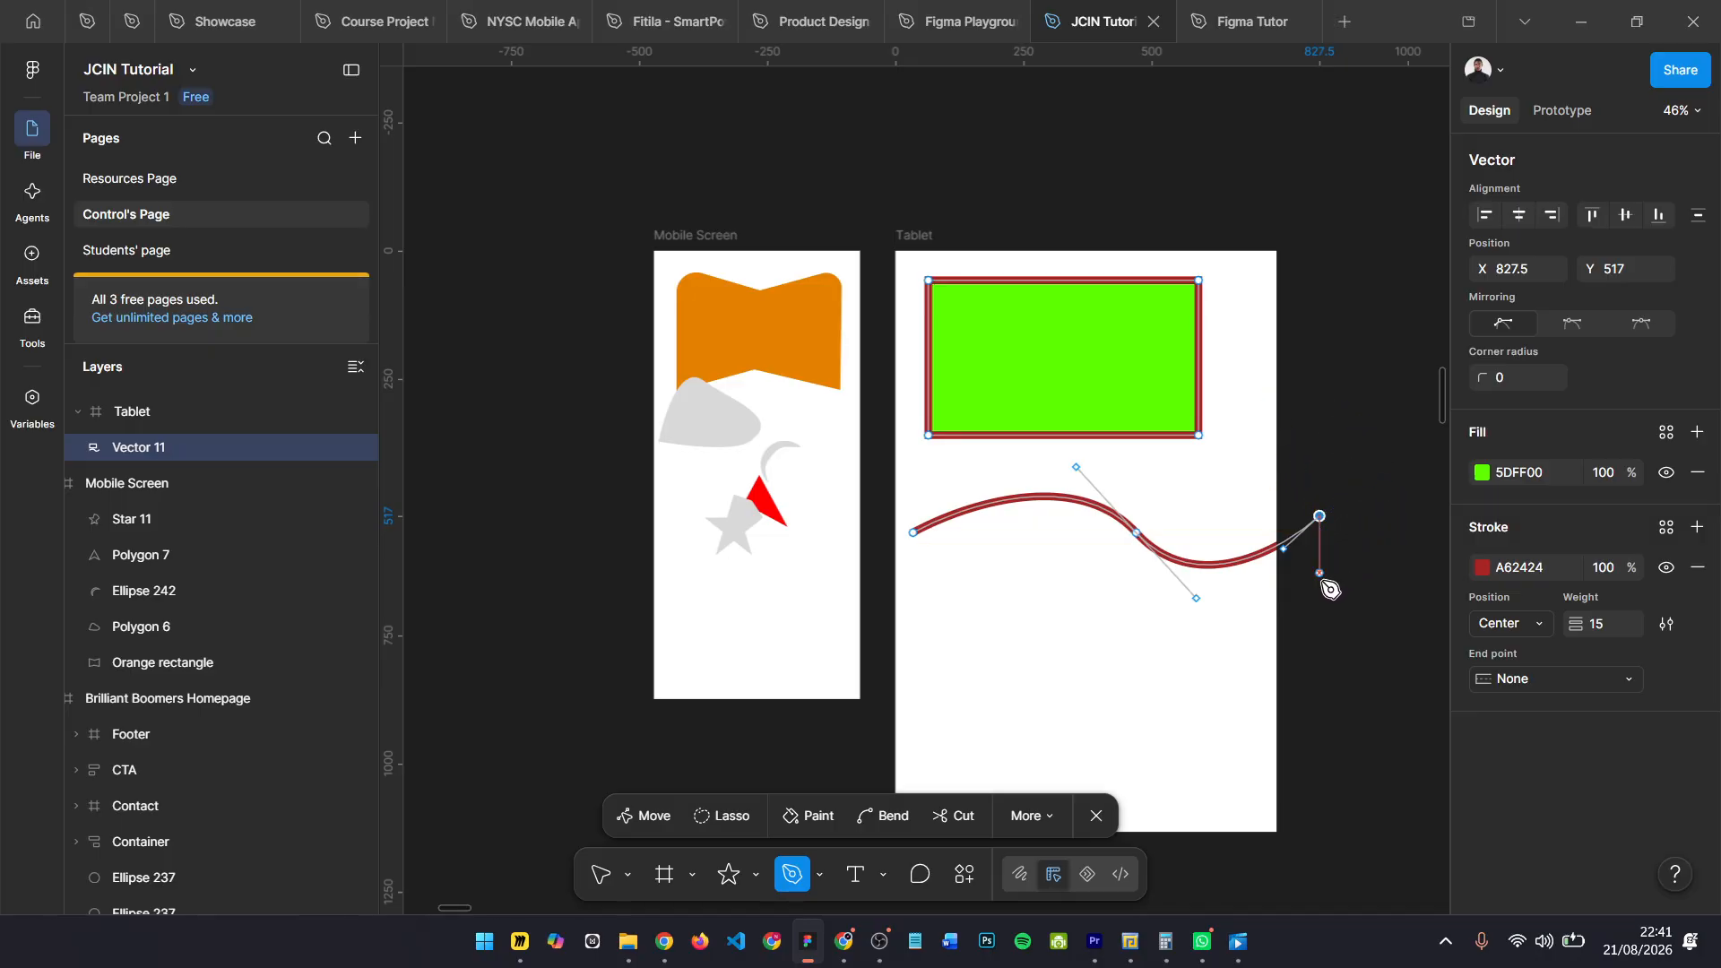
pyautogui.hotkey('ctrl', 'z')
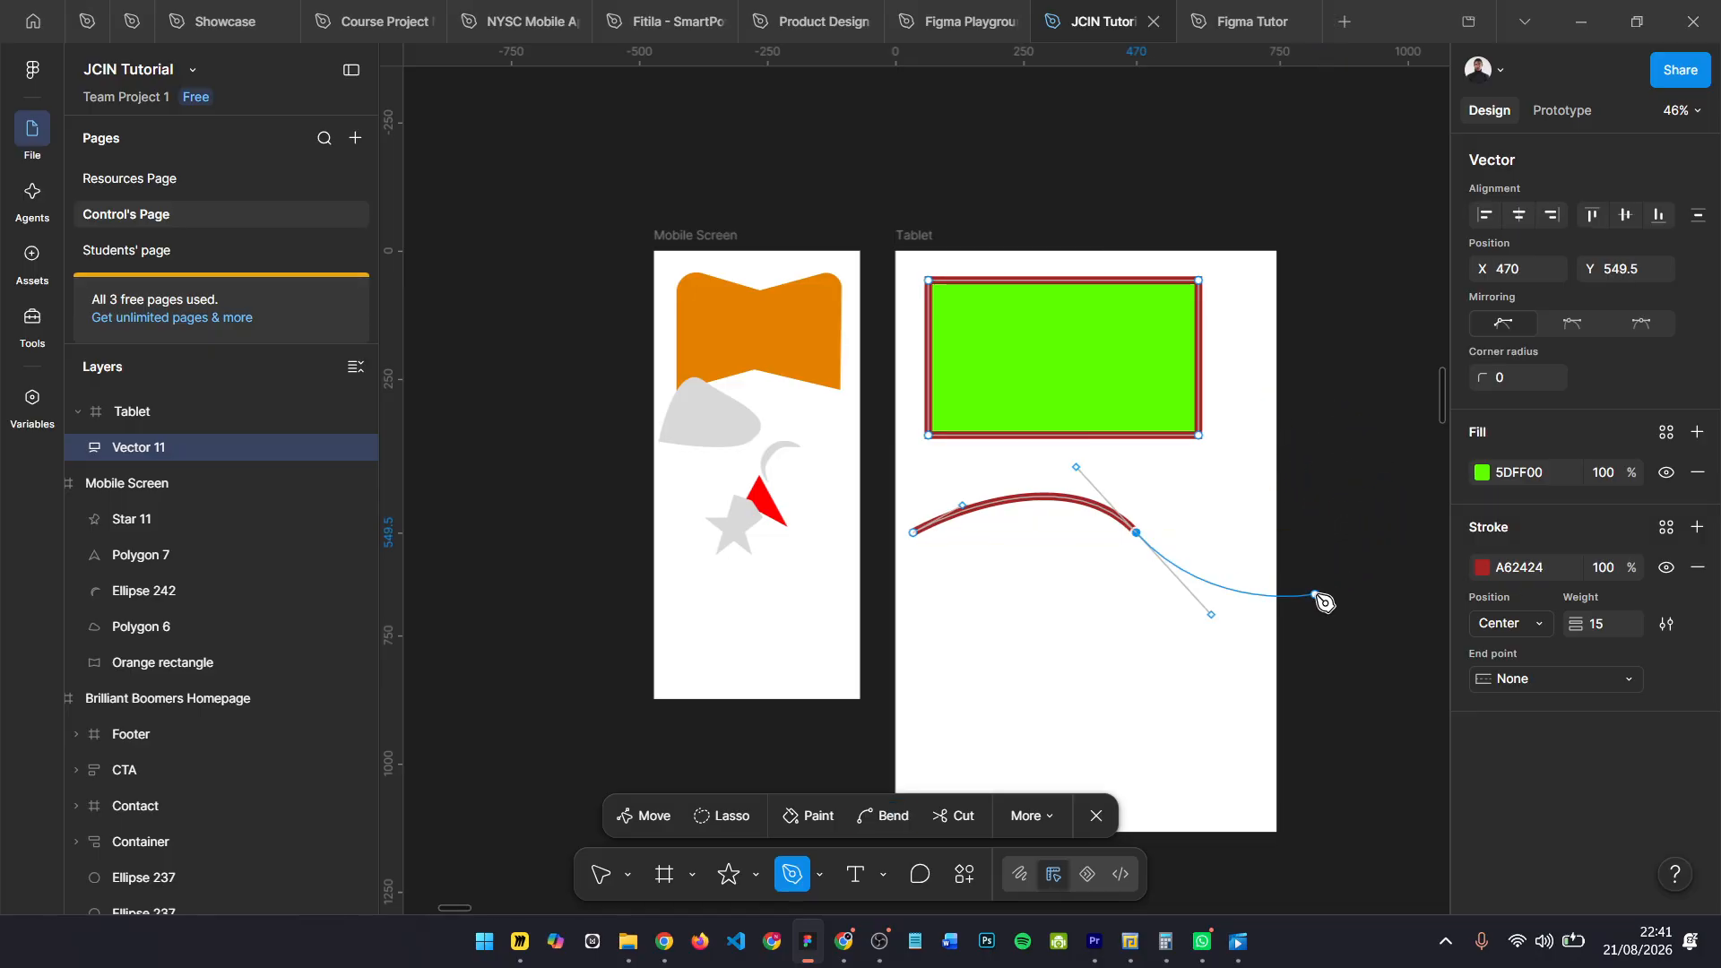
# - Finish editing the arched curve and widen the Tablet frame to about 1376
pyautogui.press('Escape')
pyautogui.press('Escape')
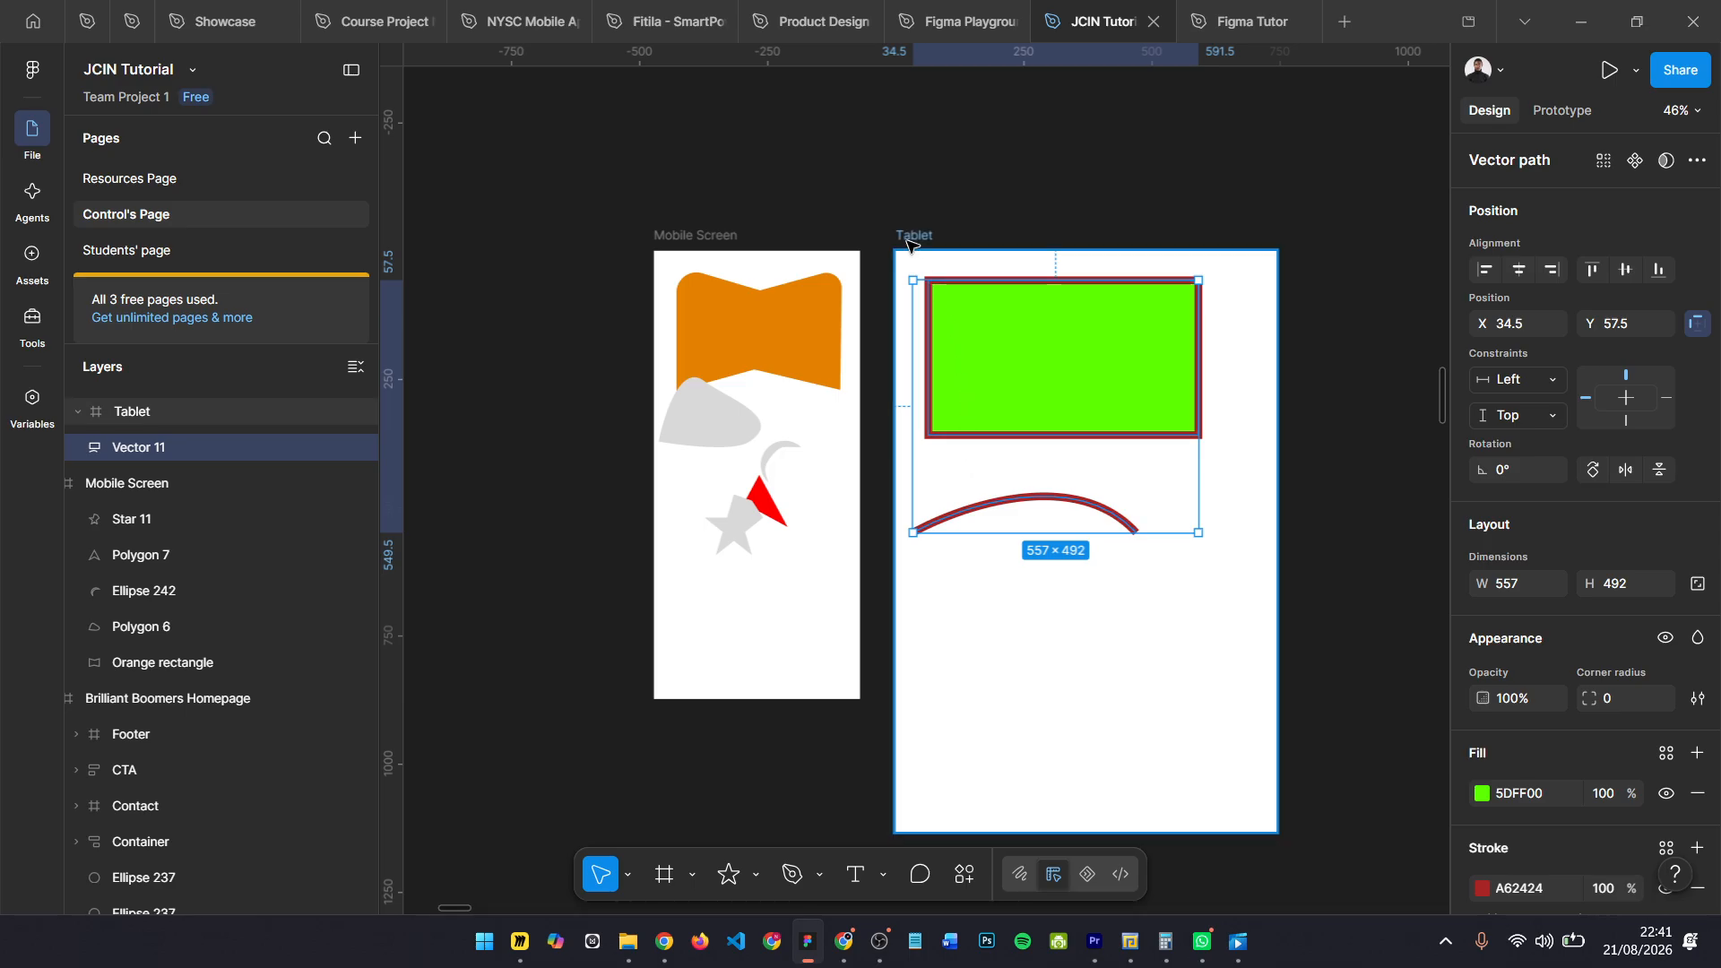
pyautogui.moveTo(1347, 407); pyautogui.dragTo(1109, 407)
pyautogui.hscroll(-1, 744, 529)
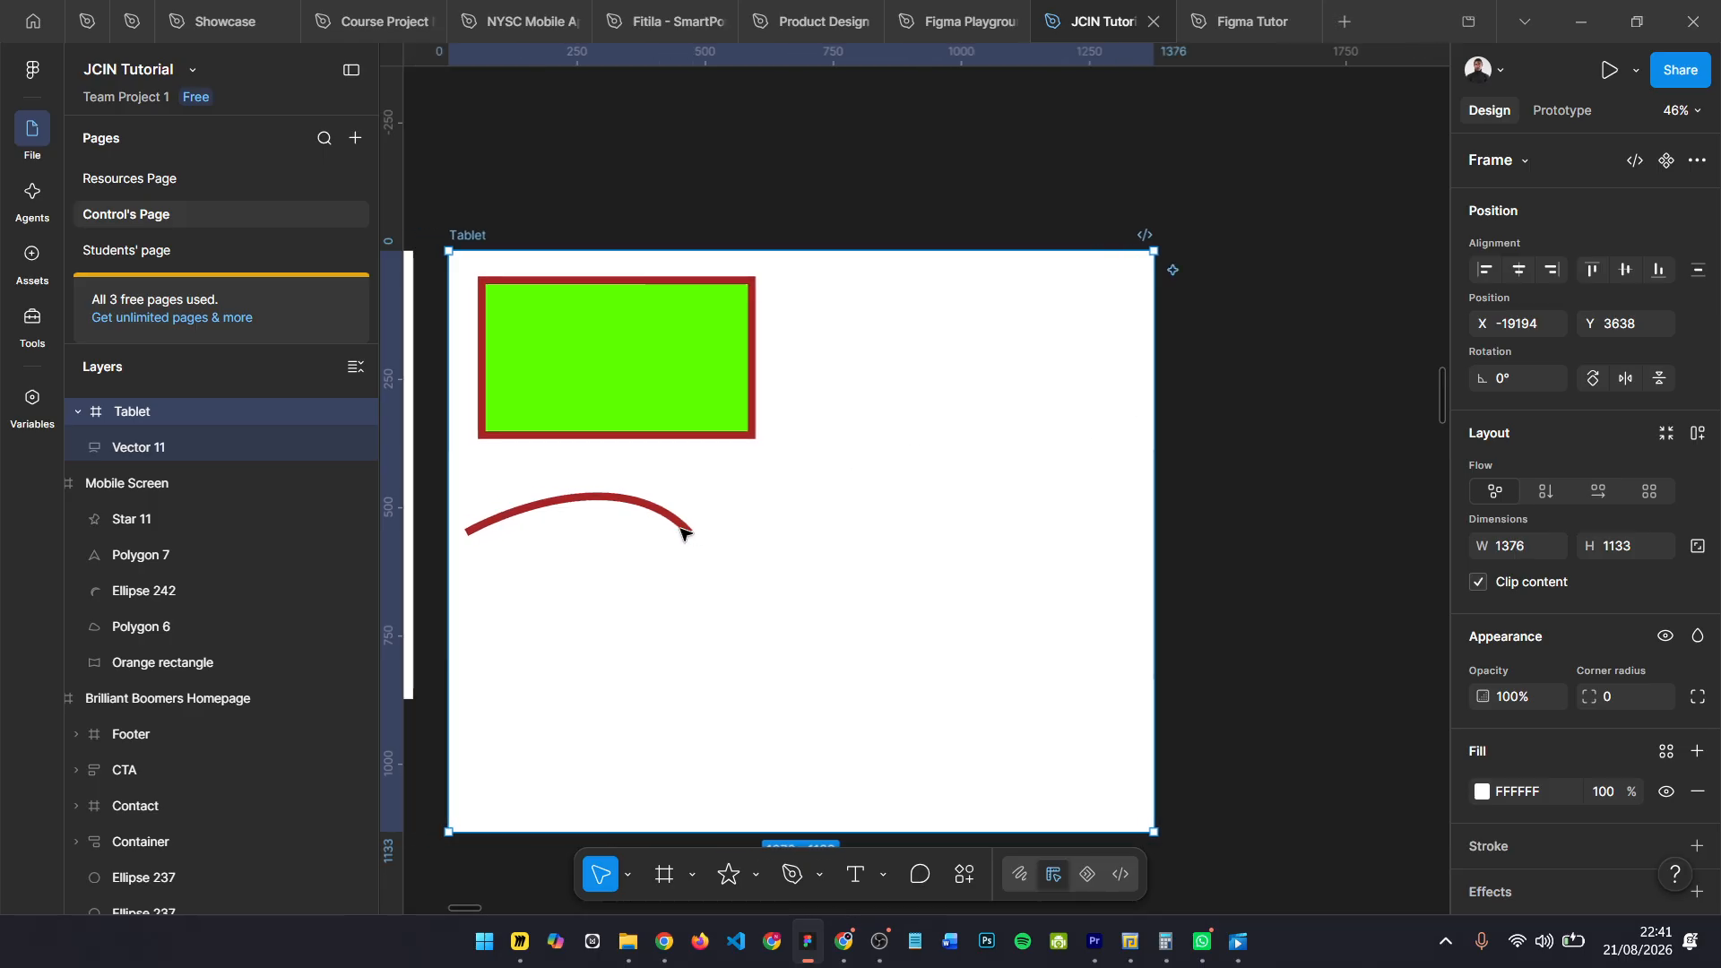
pyautogui.hscroll(-2, 572, 512)
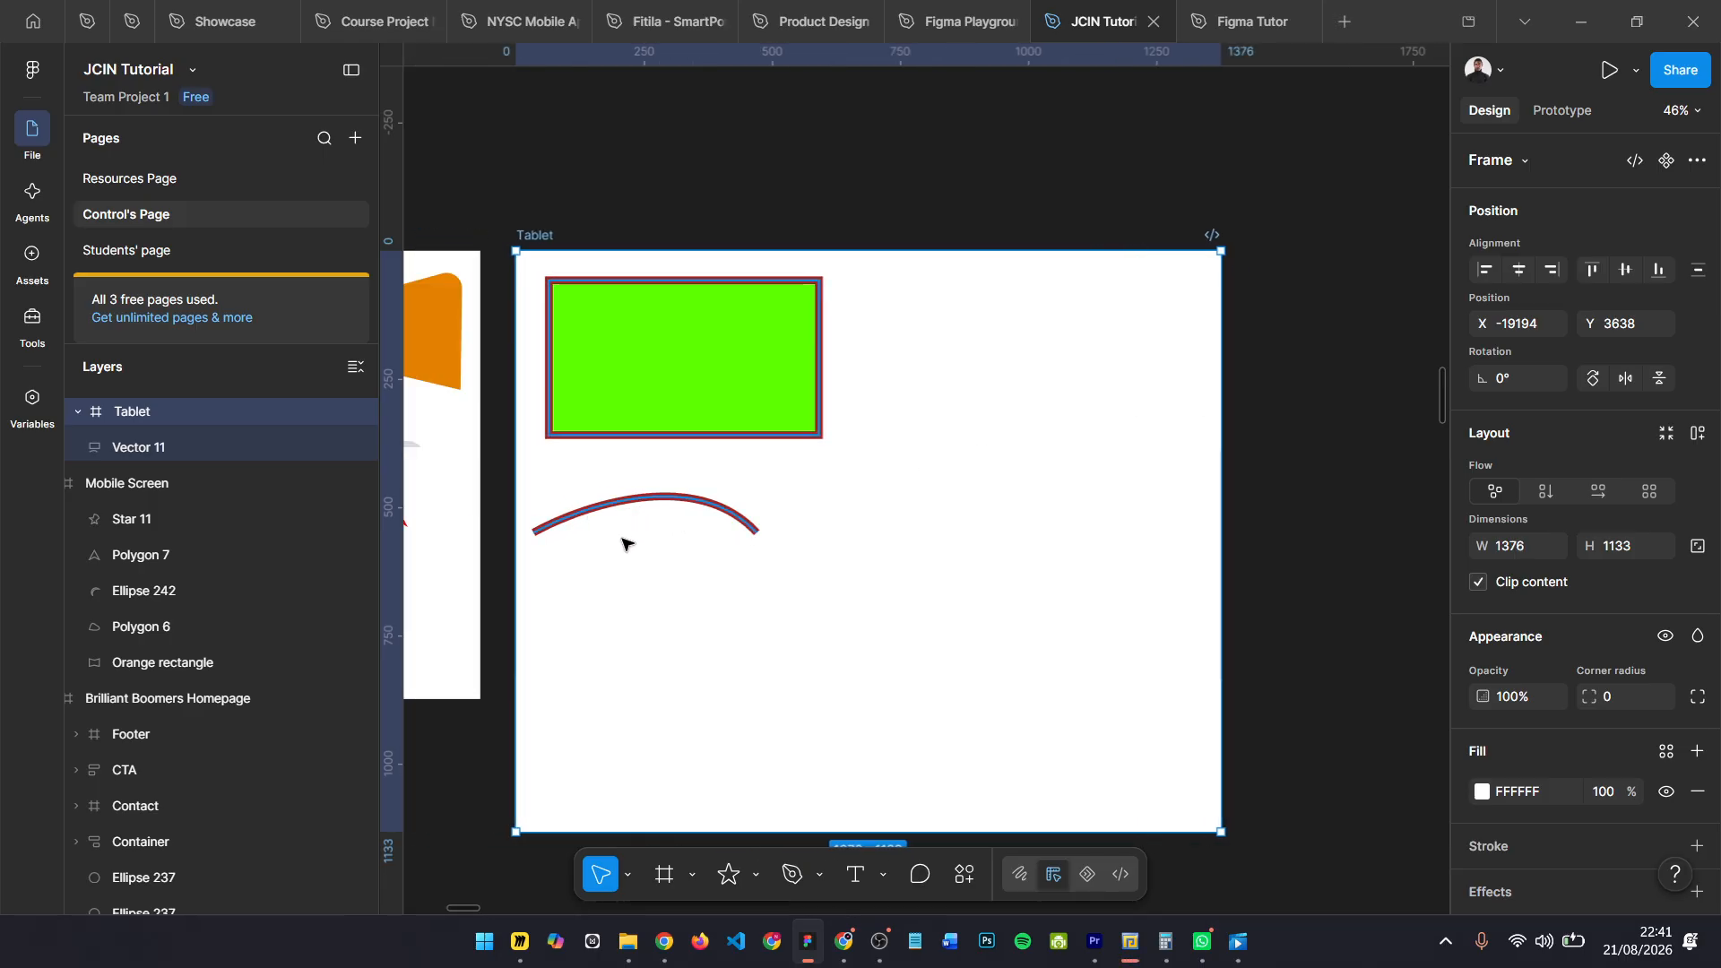
# - Draw a new S-shaped Pen path below the arch from about X 105.5, Y 685 through X 621, Y 668 to X 1160.5, Y 685
pyautogui.scroll(2, 553, 625)
pyautogui.press('Return')
pyautogui.click(558, 605)
pyautogui.scroll(2, 558, 606)
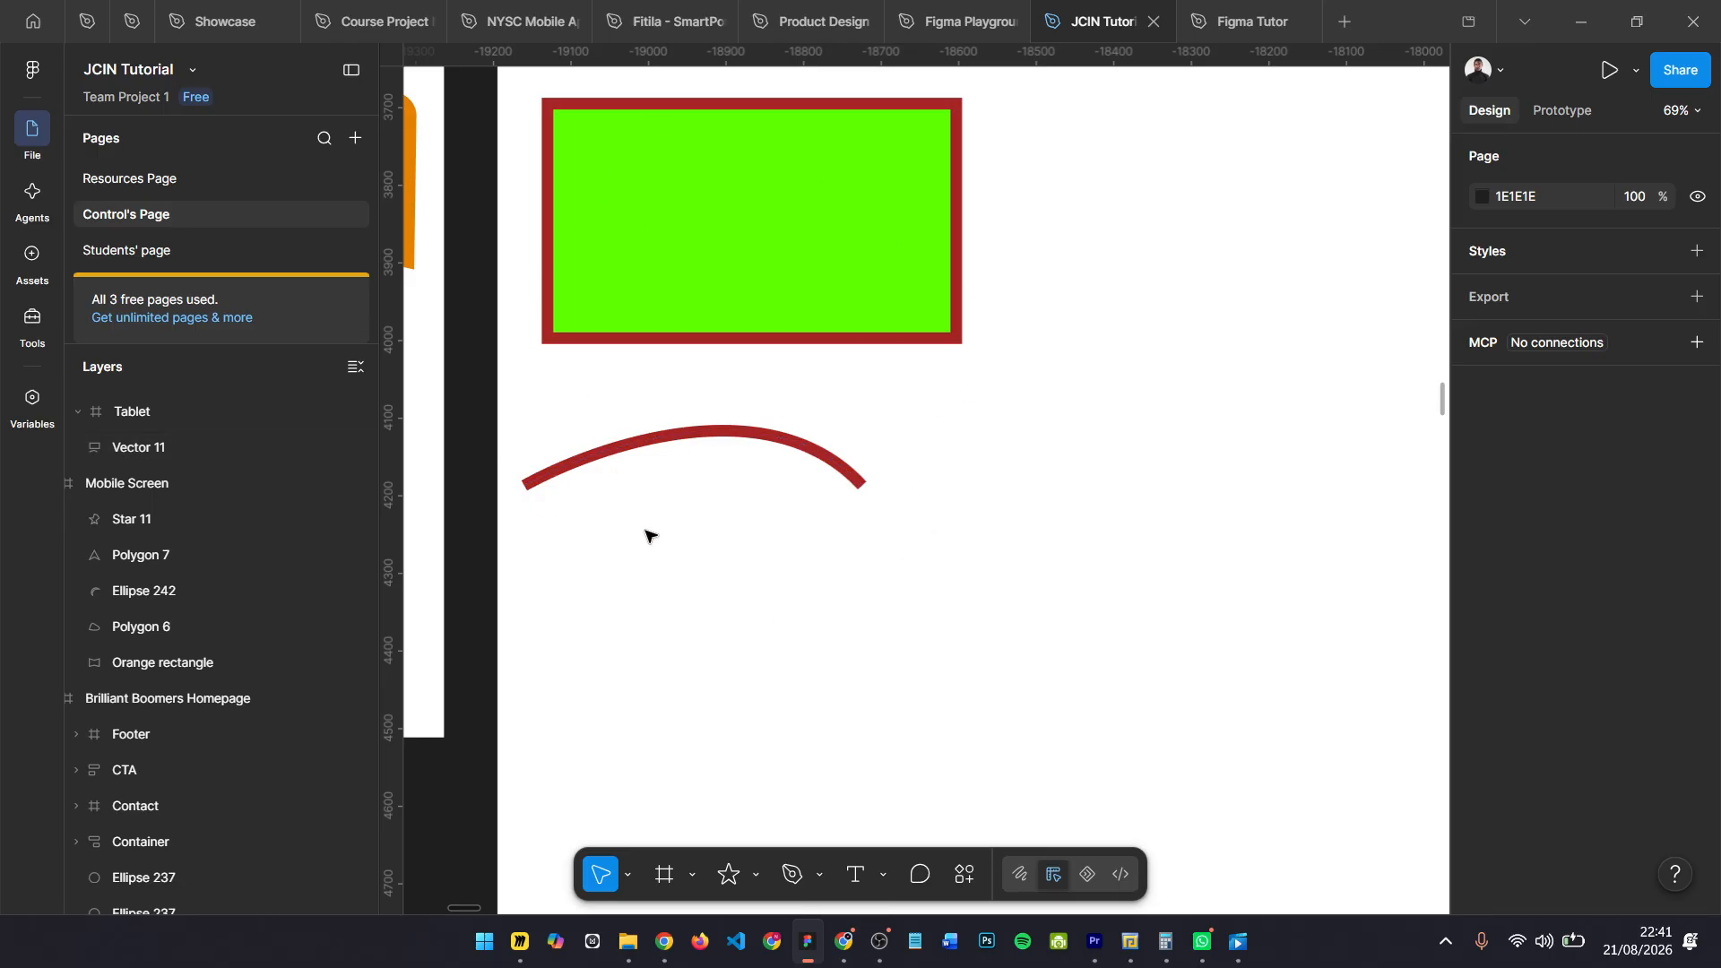
pyautogui.click(791, 882)
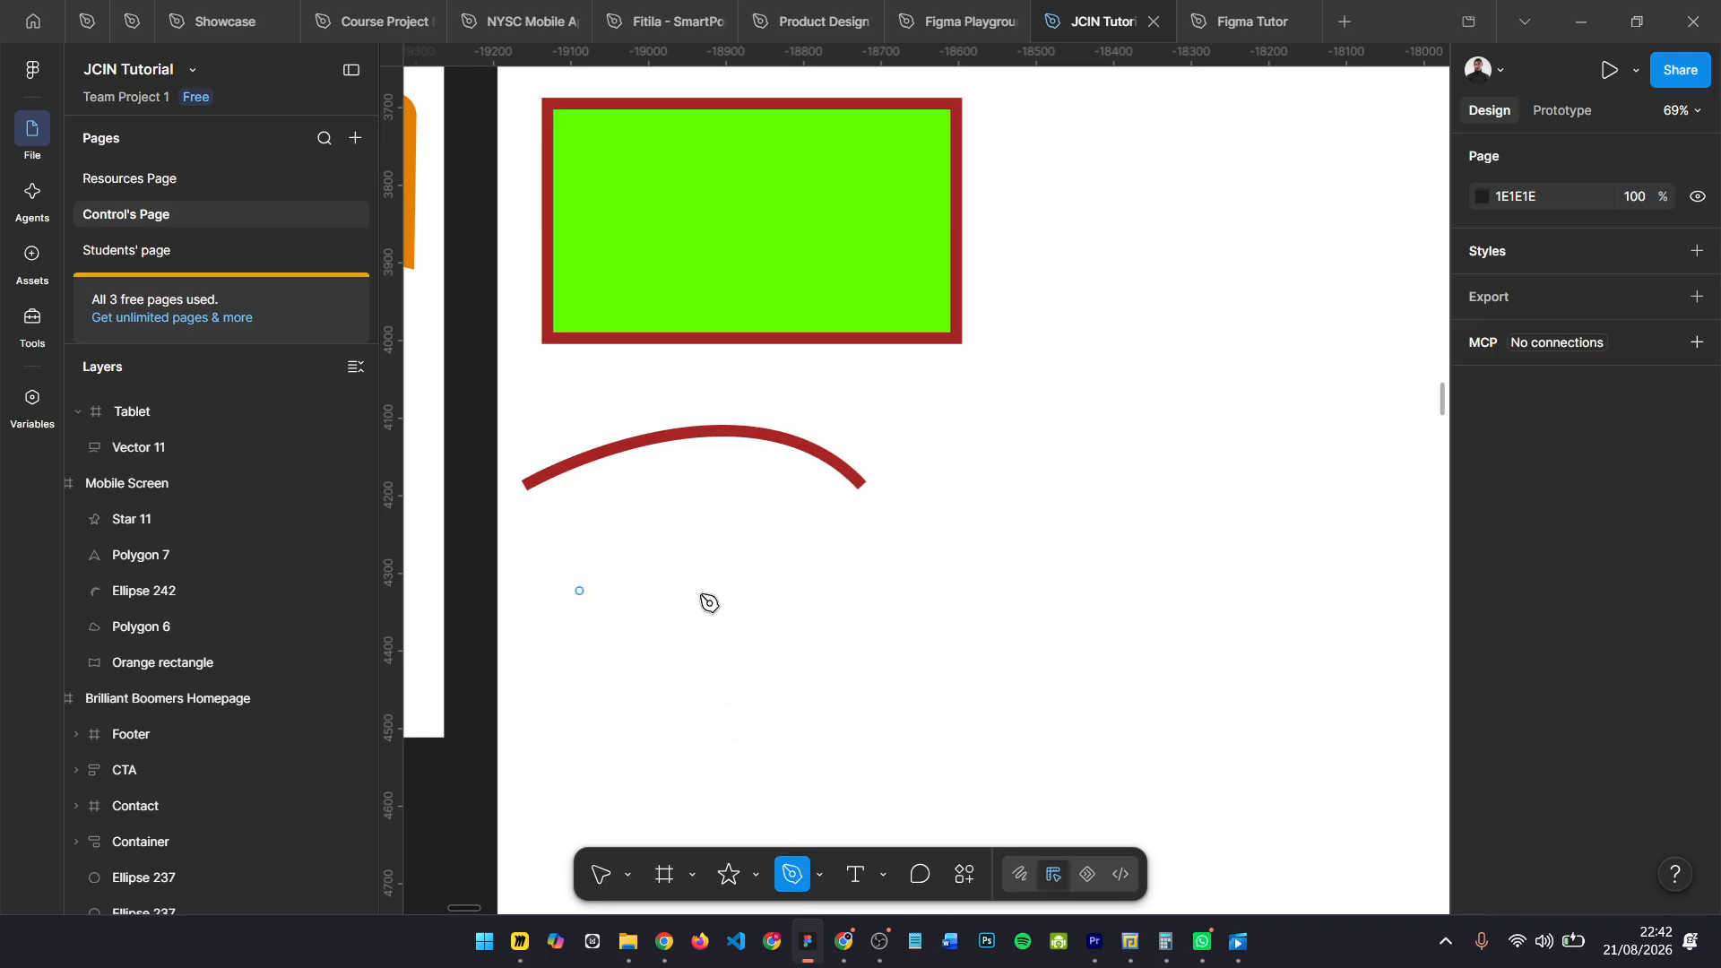
pyautogui.click(979, 590)
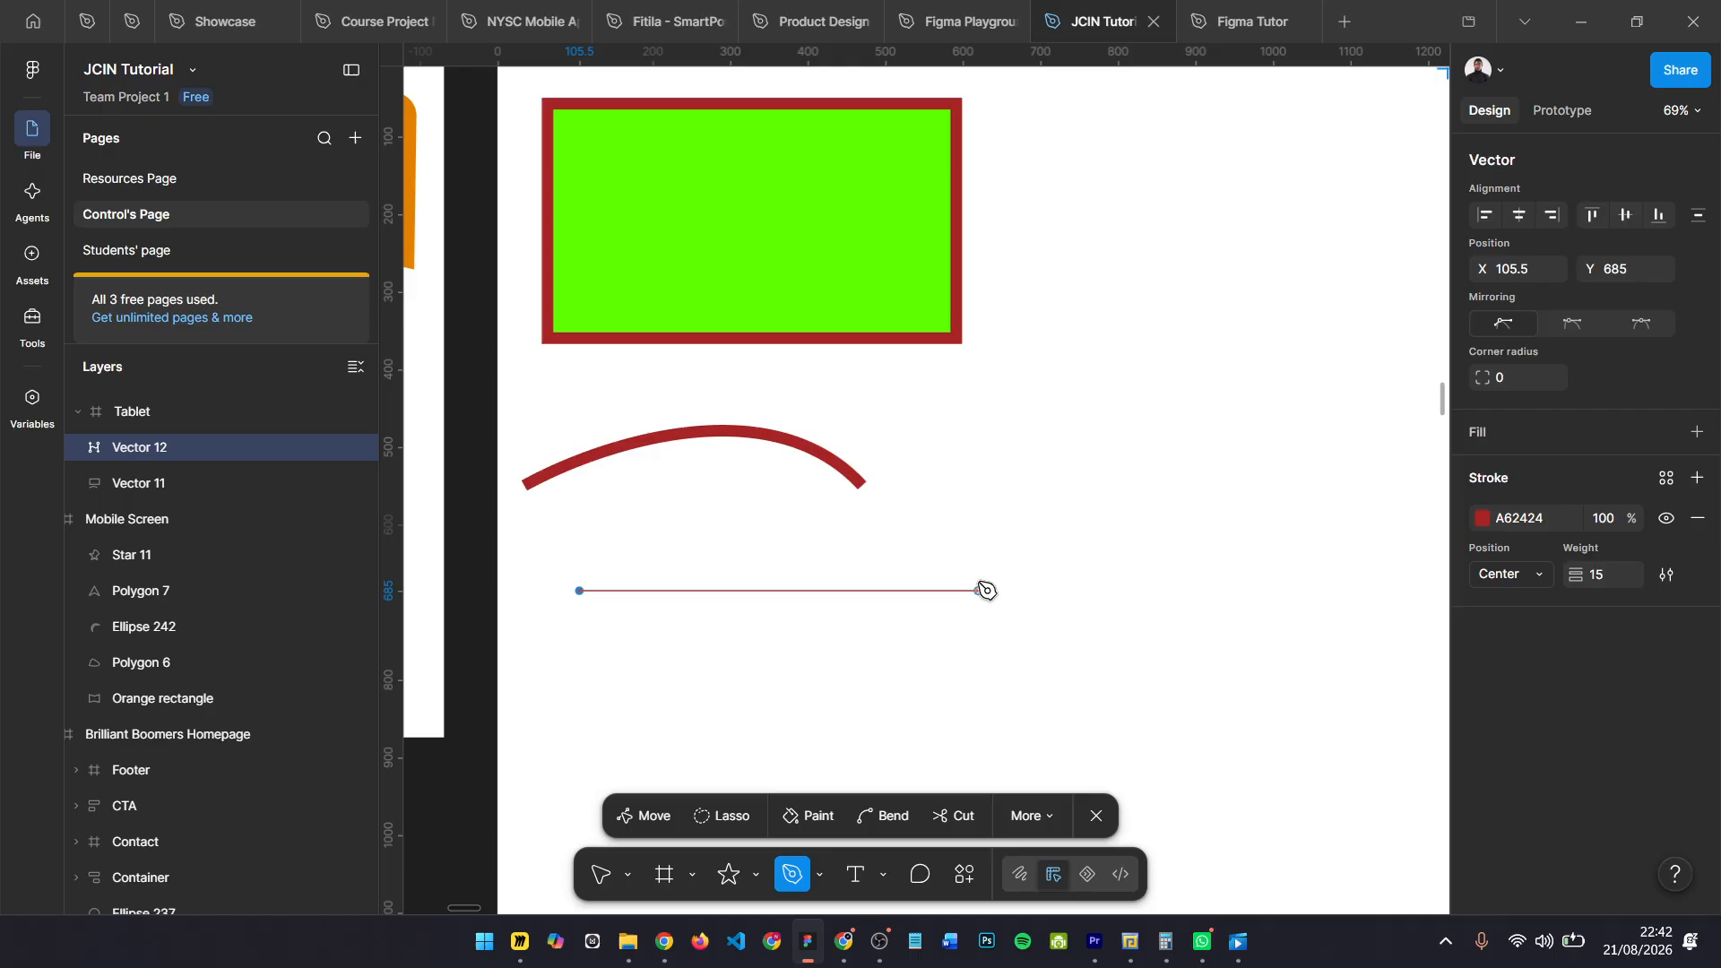
pyautogui.moveTo(986, 589); pyautogui.dragTo(1229, 295)
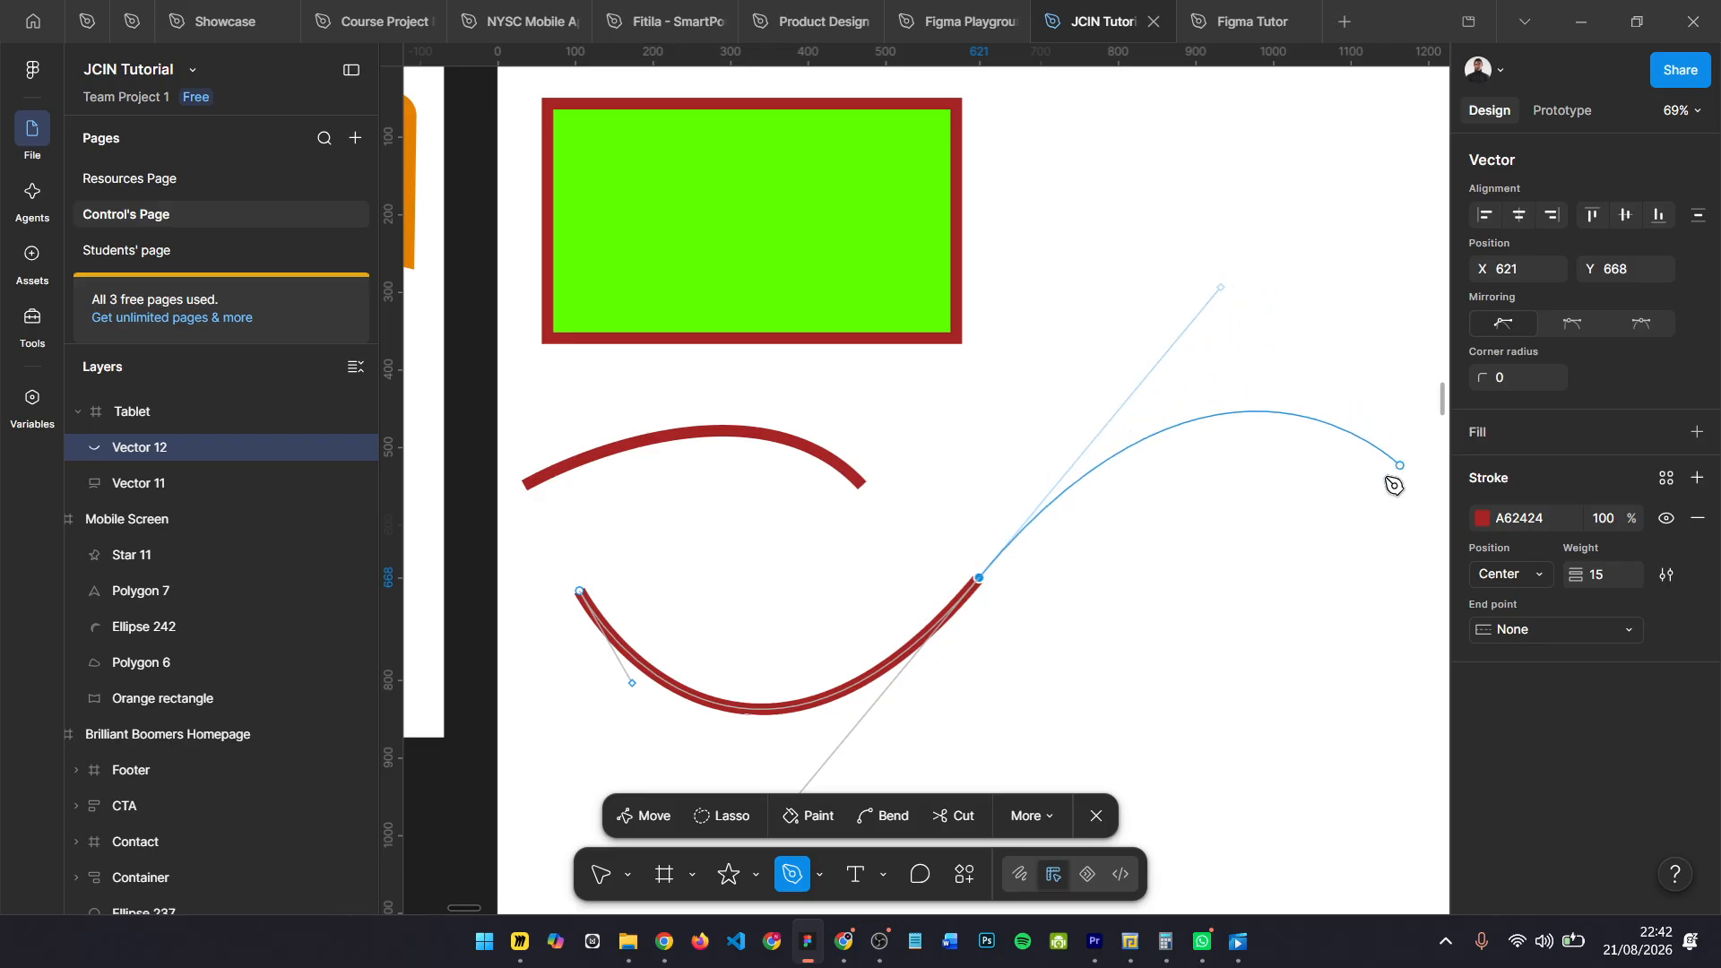
pyautogui.hscroll(1, 1352, 507)
pyautogui.press('ctrl')
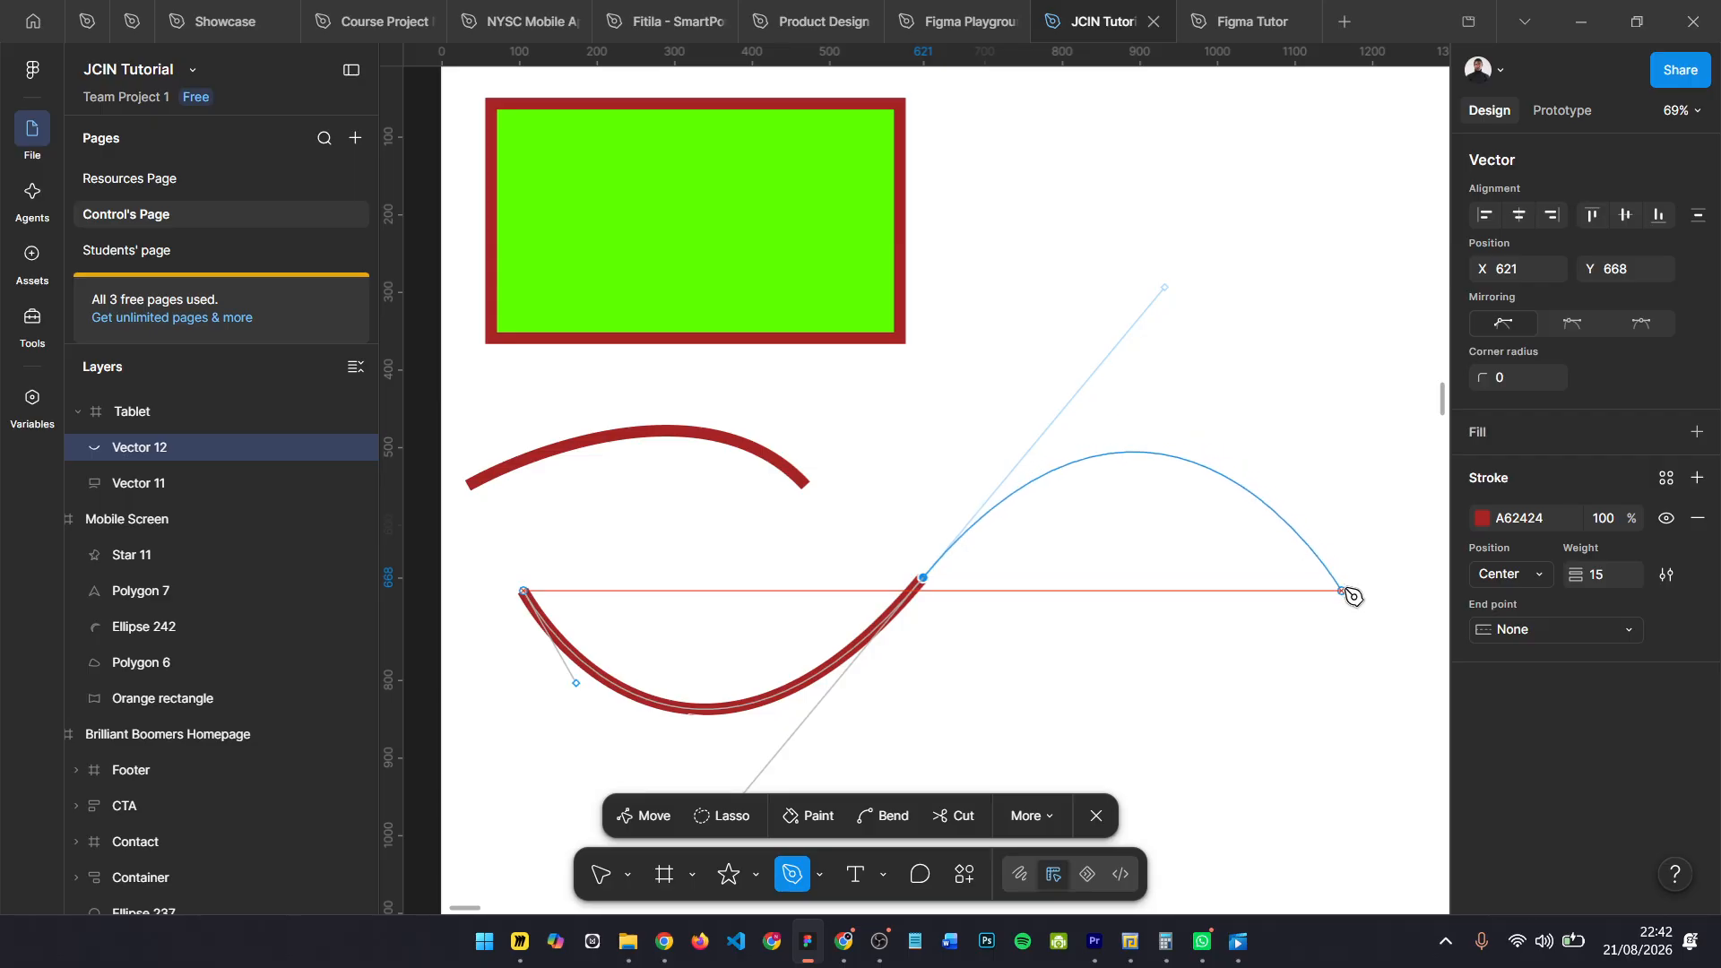
pyautogui.moveTo(1345, 591); pyautogui.dragTo(1390, 625)
pyautogui.scroll(-2, 1327, 604)
pyautogui.press('ctrl')
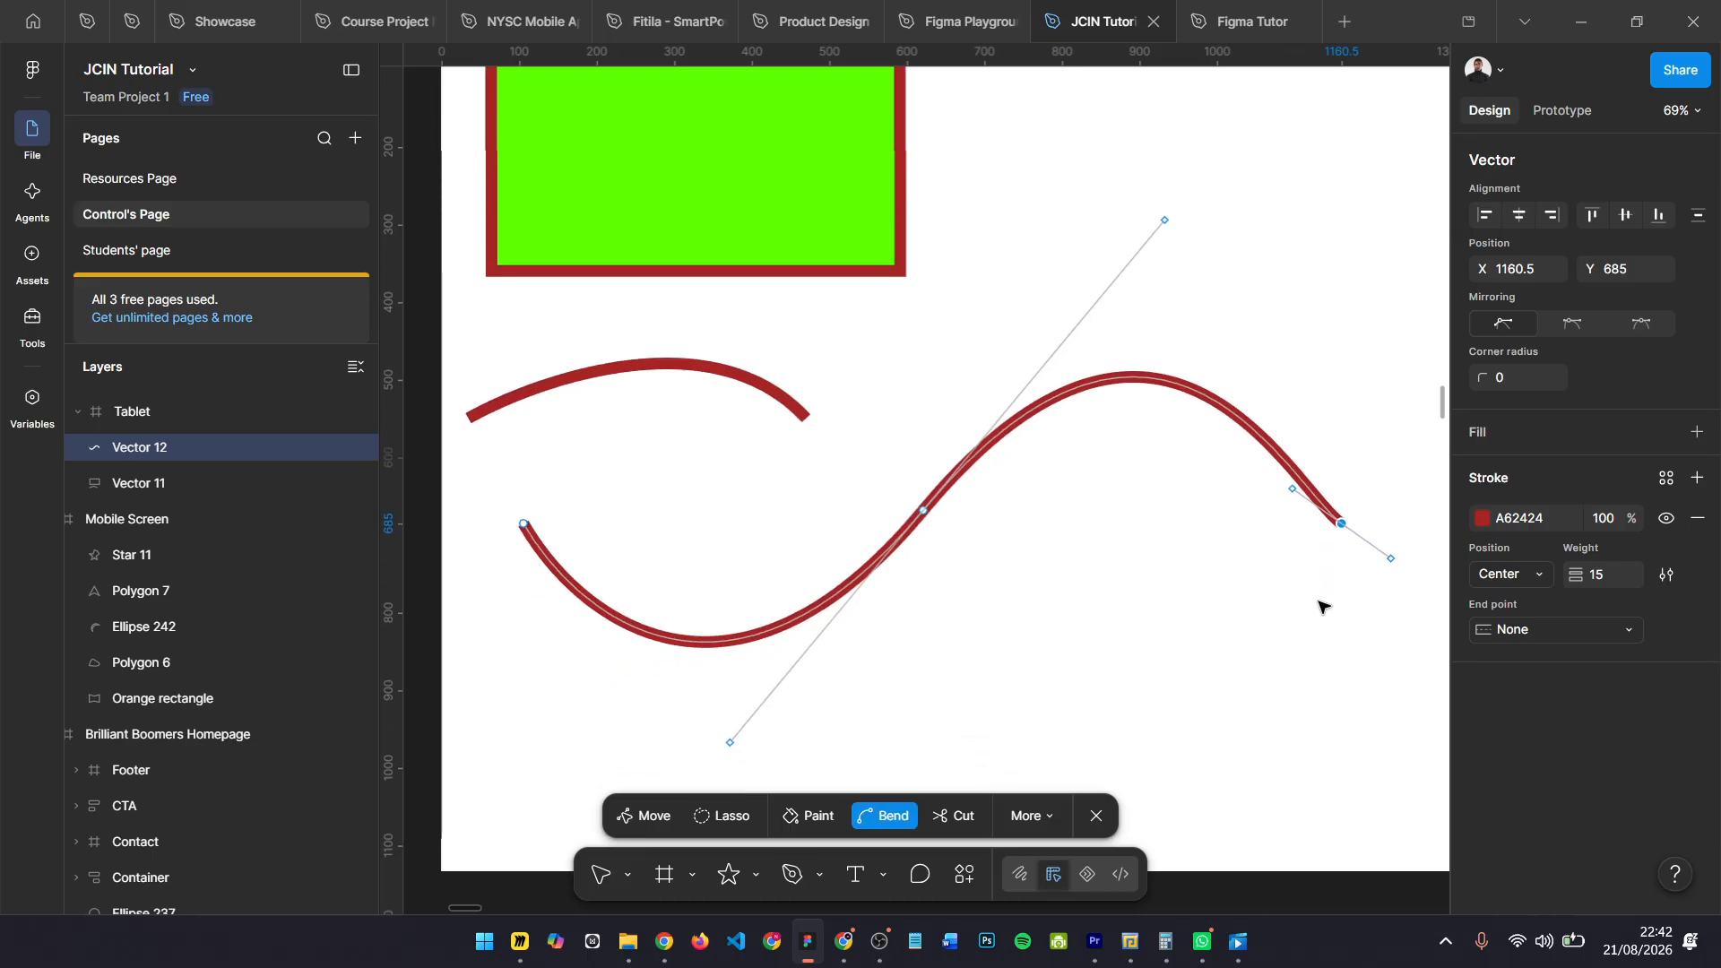
# - Continue the S-shaped path with curved points around the frame's lower part to about X 47.5, Y 726, and finish it as an open path
pyautogui.scroll(-3, 1318, 606)
pyautogui.moveTo(1308, 681); pyautogui.dragTo(1229, 726)
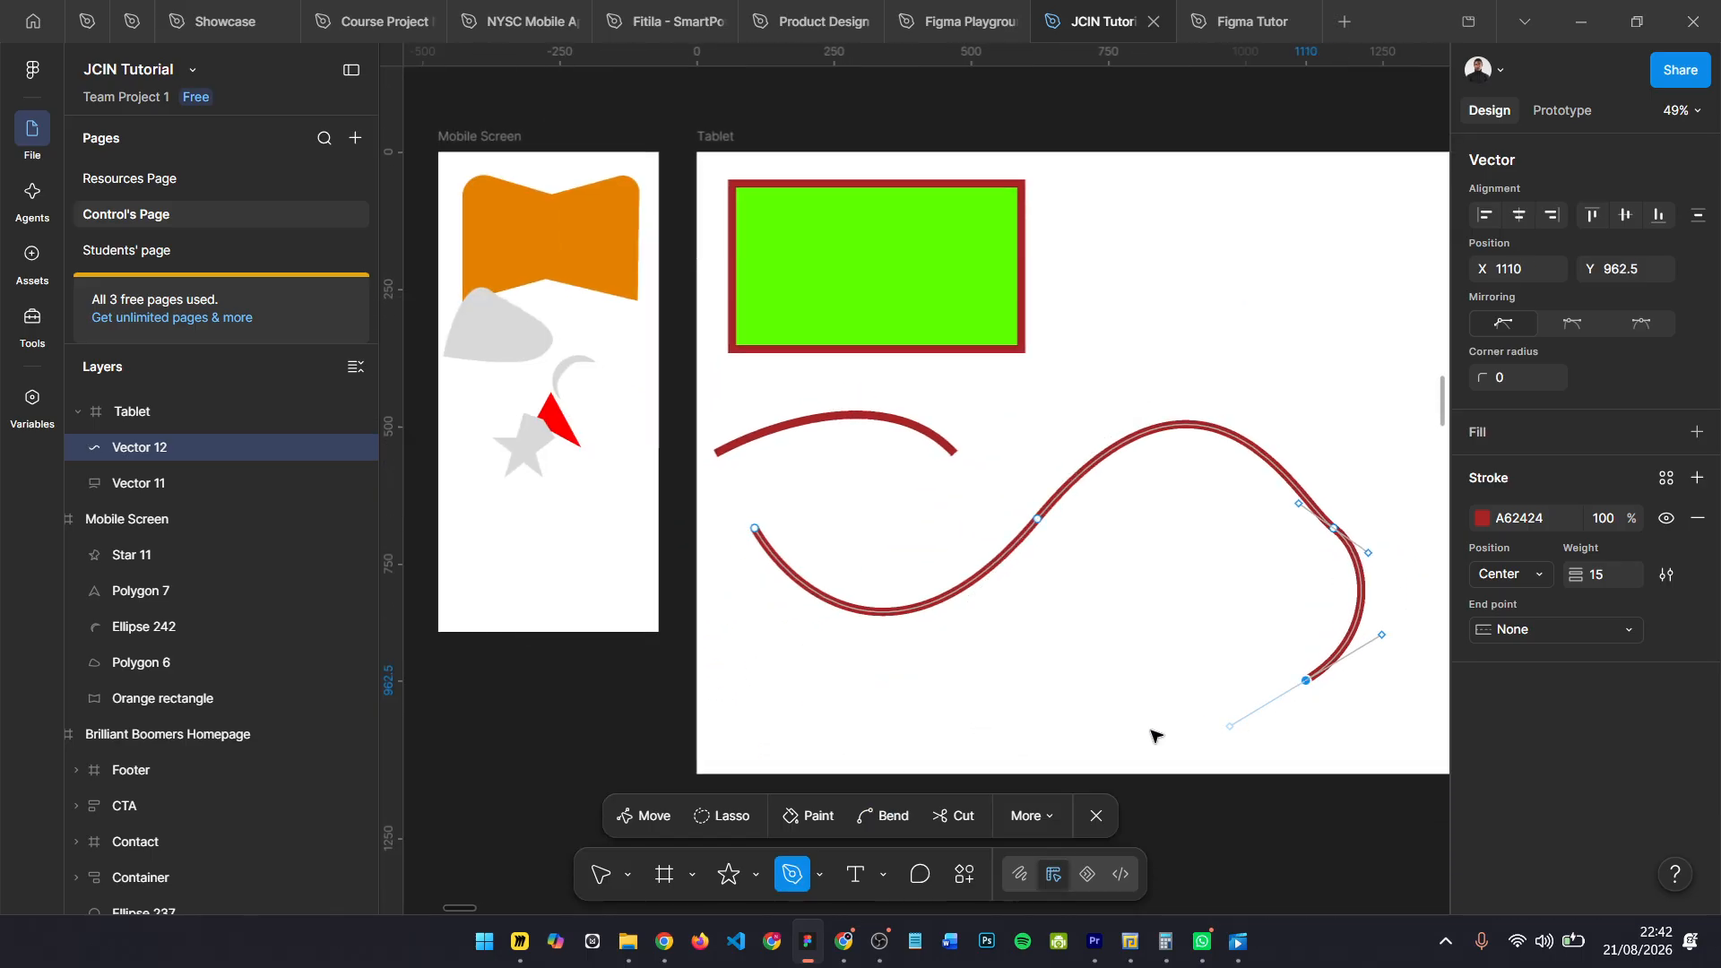
pyautogui.moveTo(974, 741); pyautogui.dragTo(882, 760)
pyautogui.moveTo(813, 711); pyautogui.dragTo(755, 651)
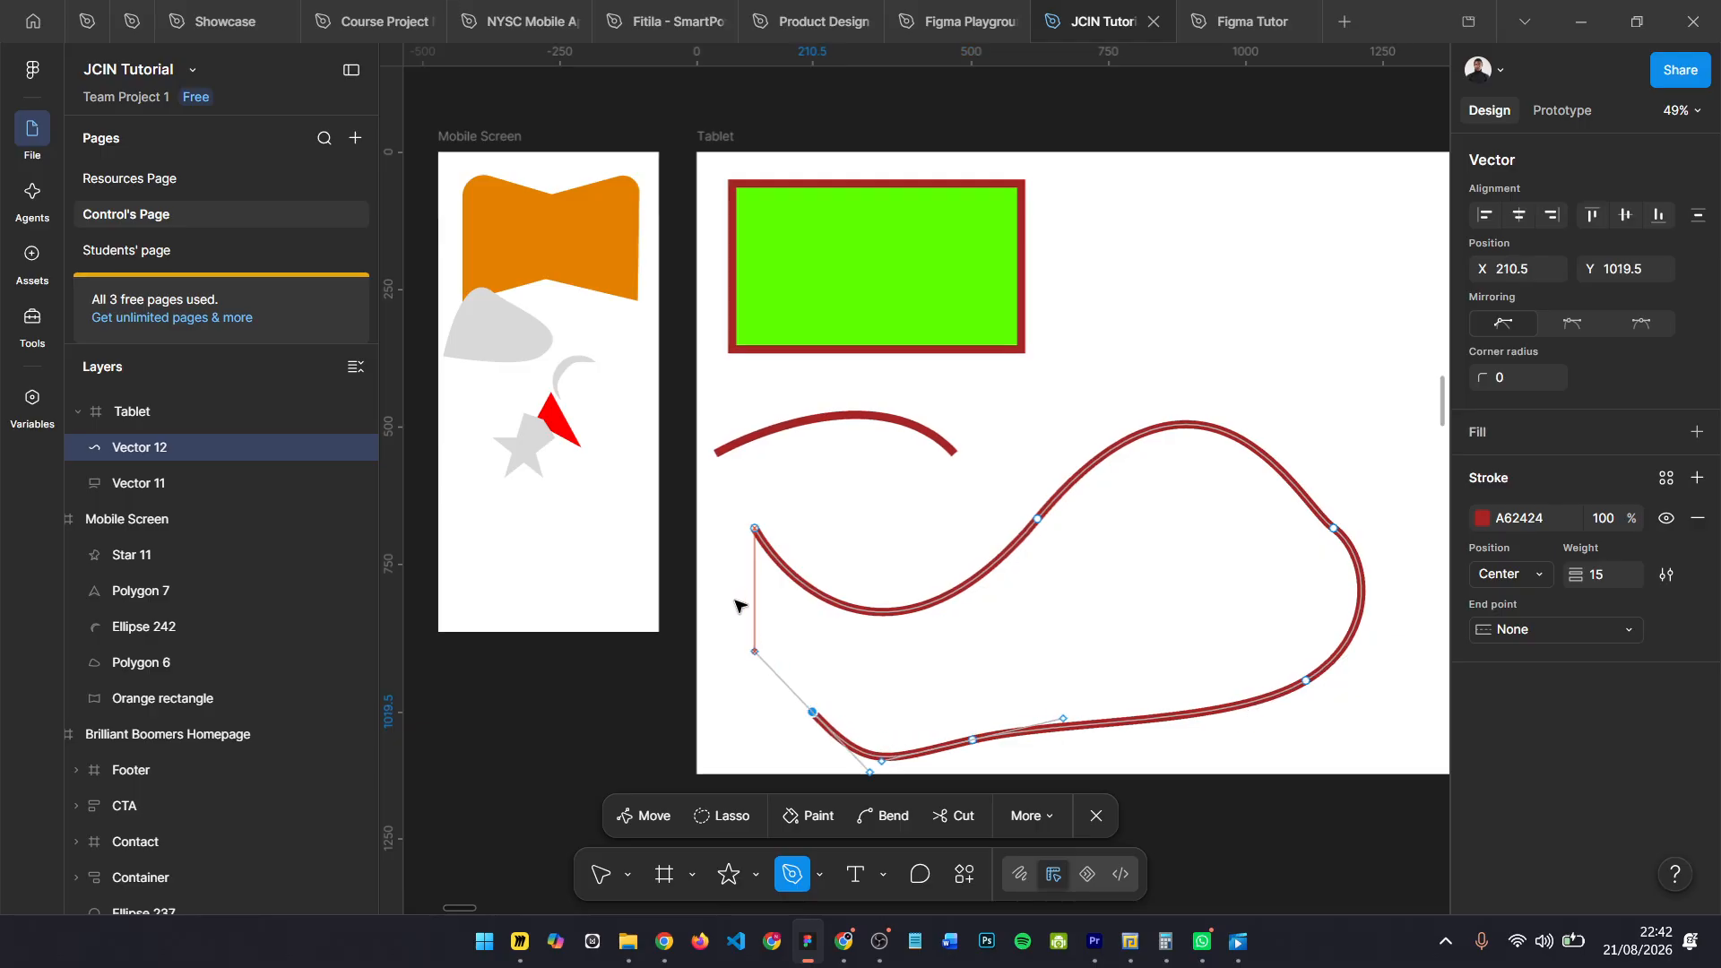
pyautogui.moveTo(723, 552); pyautogui.dragTo(738, 496)
pyautogui.scroll(3, 737, 498)
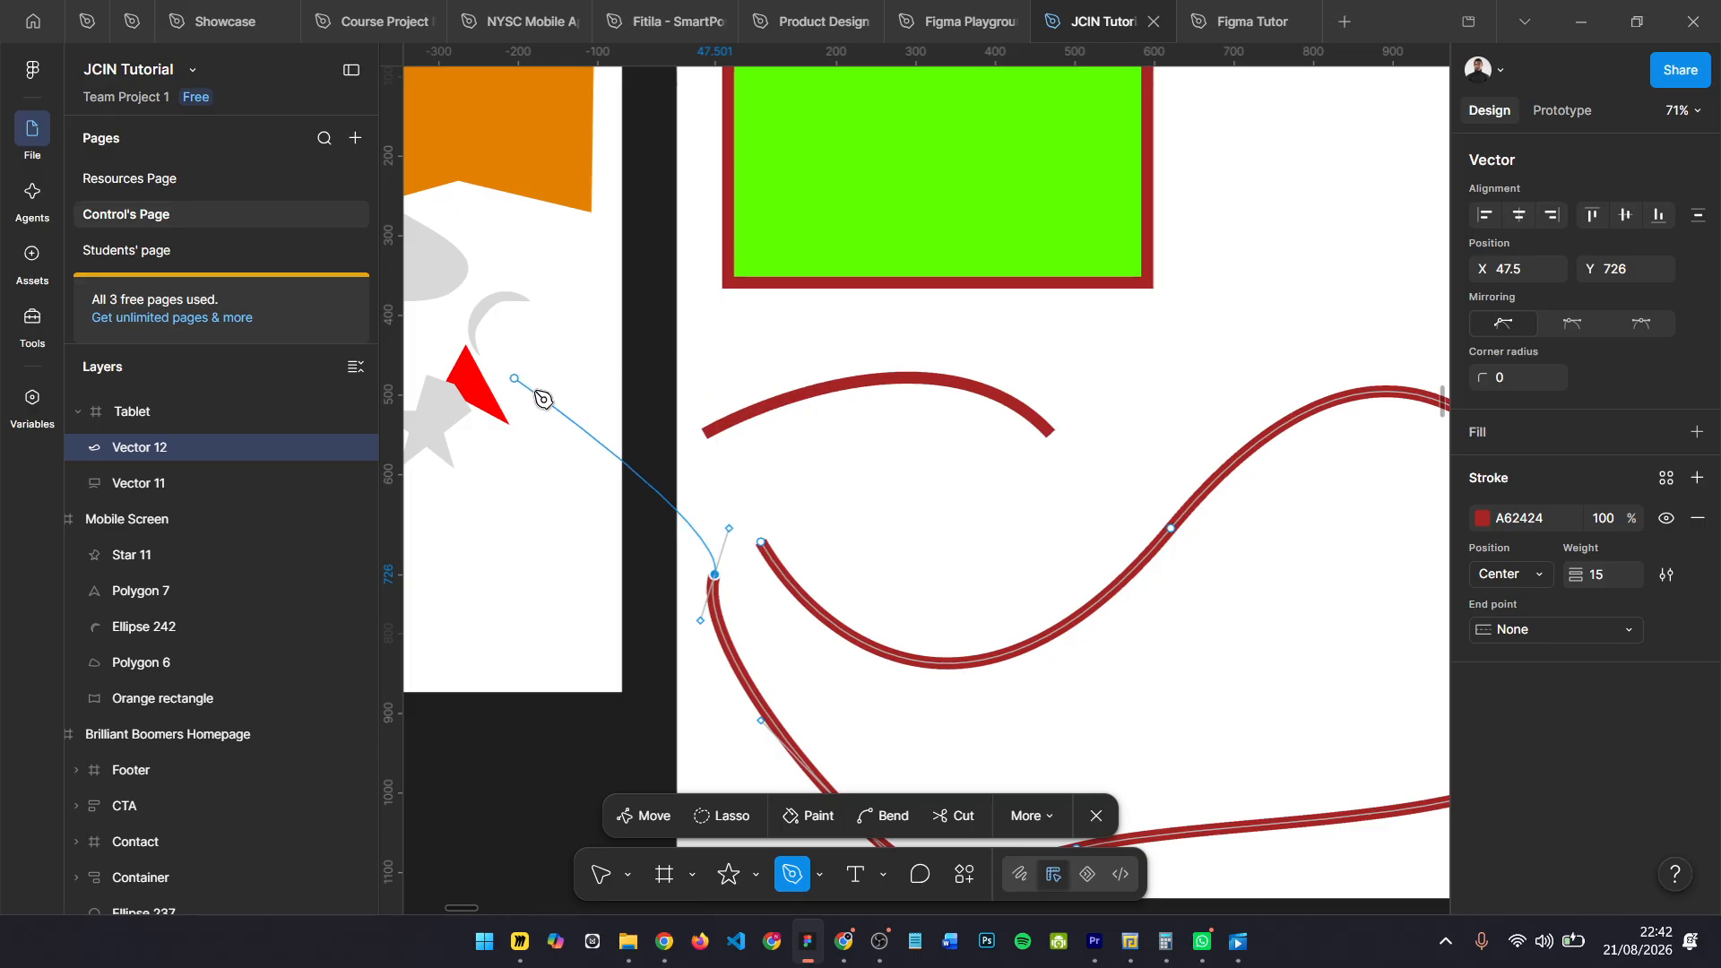
pyautogui.press('Escape')
pyautogui.scroll(-3, 779, 463)
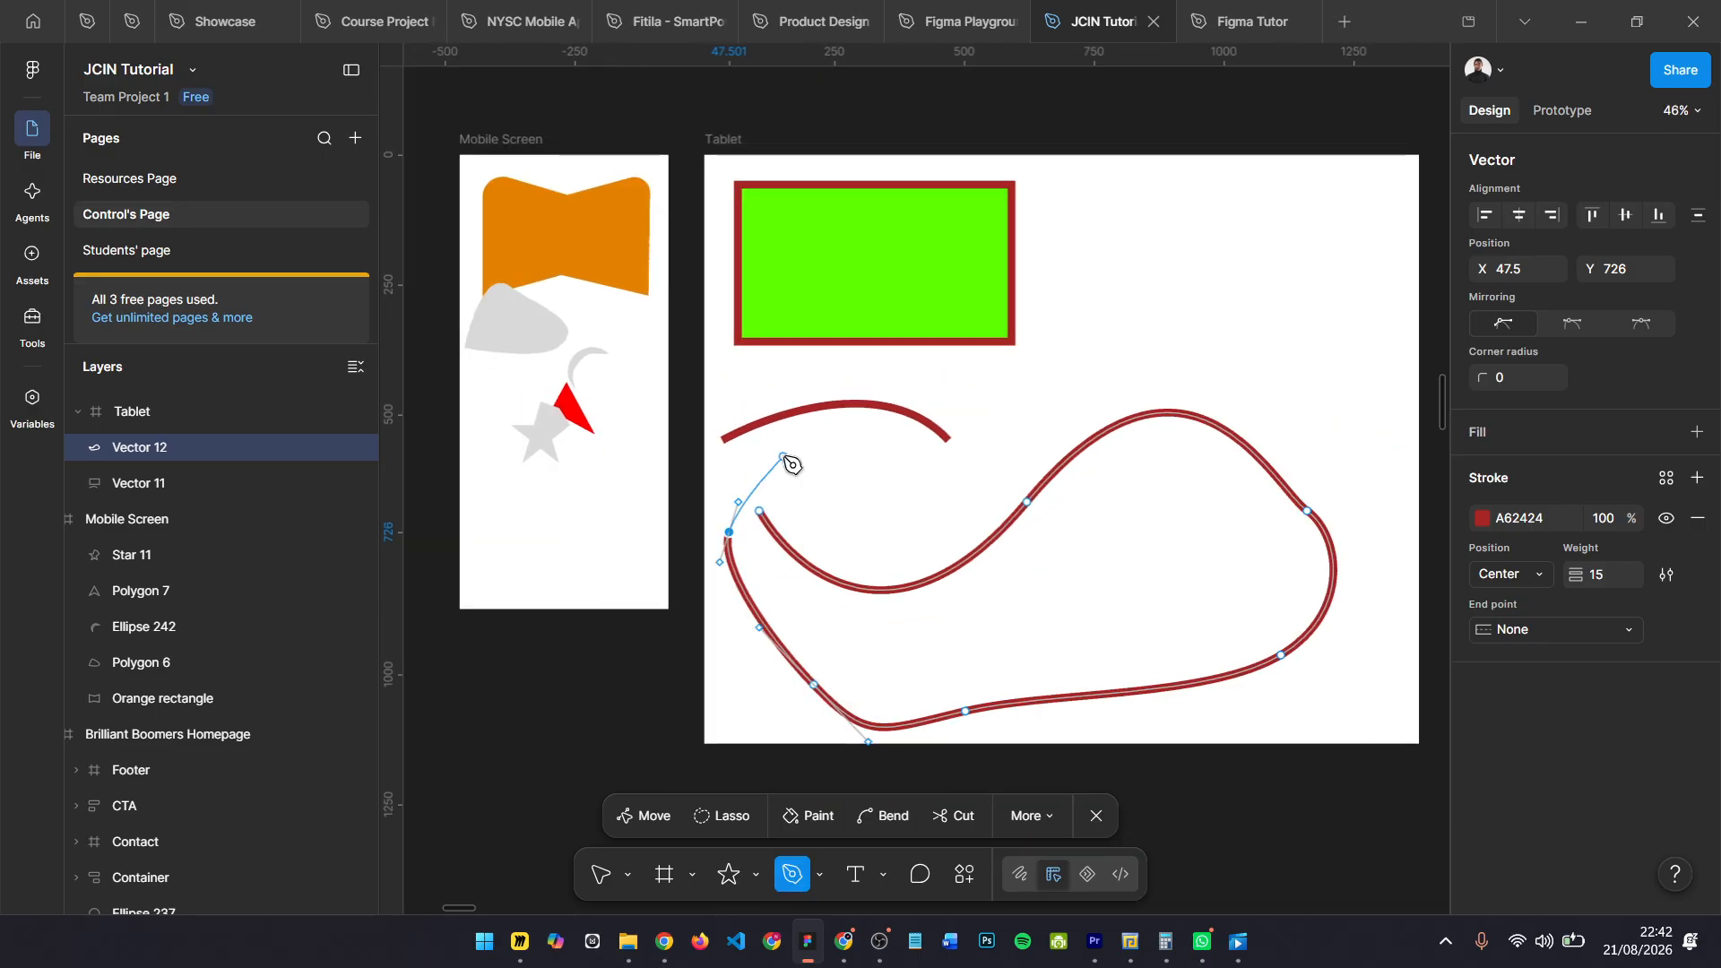
pyautogui.press('Escape')
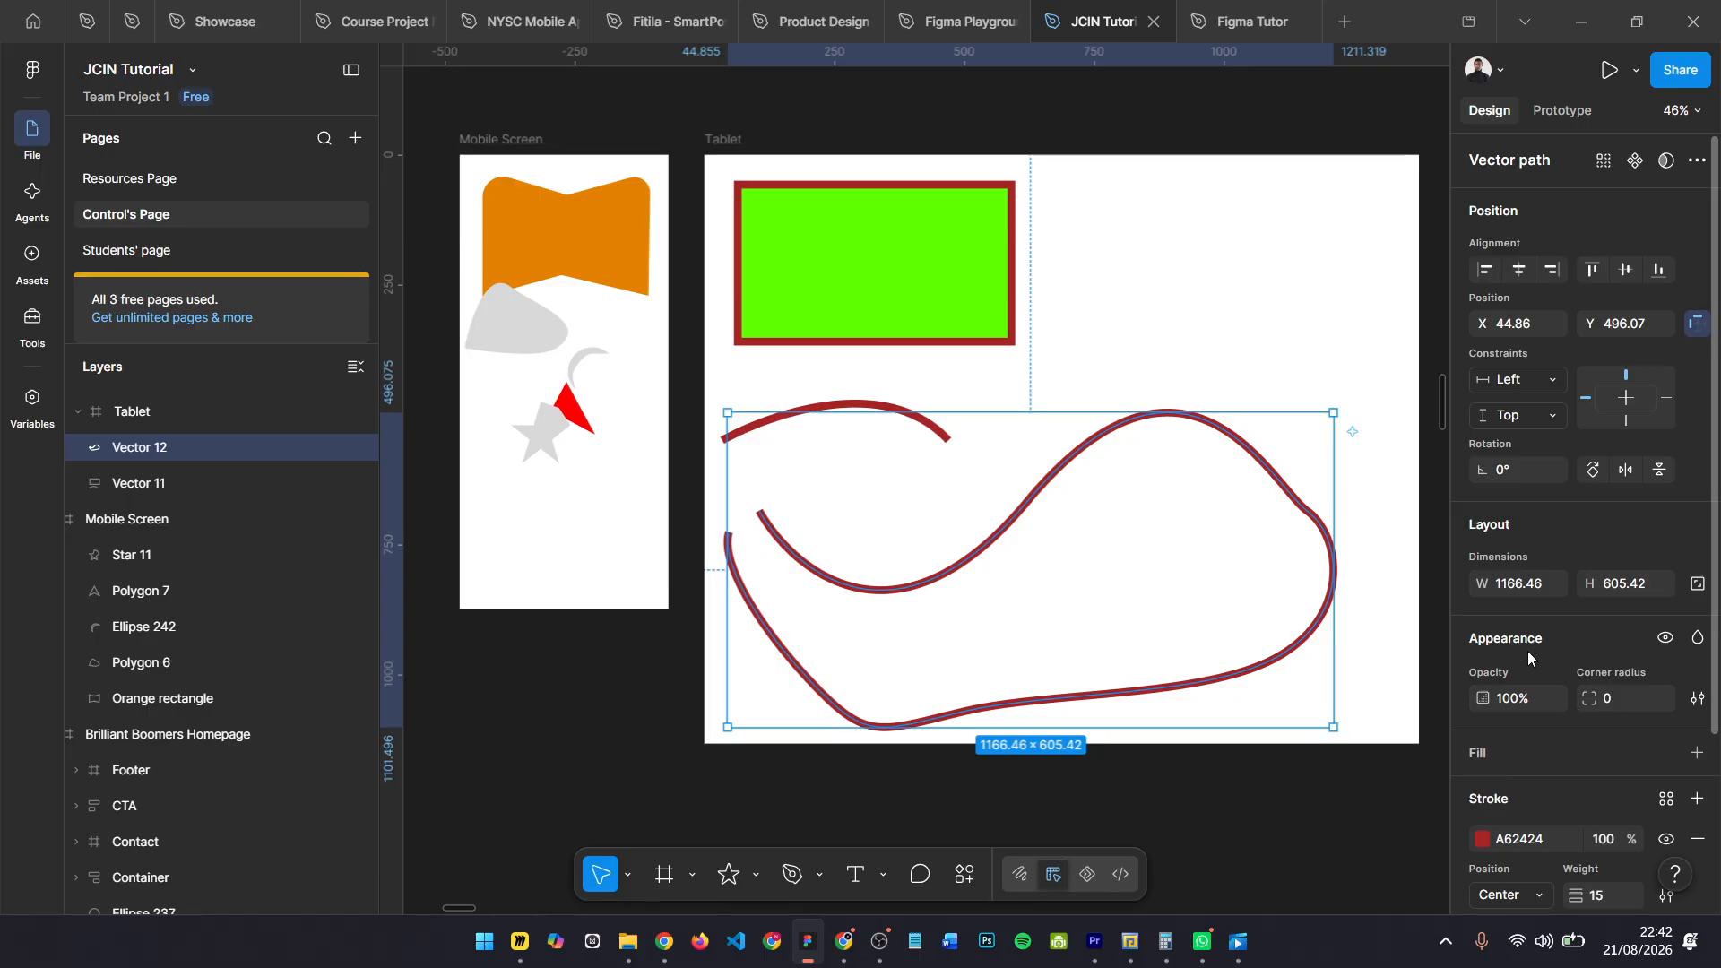
# - Set the large curved path's stroke colour to red DE0000
pyautogui.click(1482, 838)
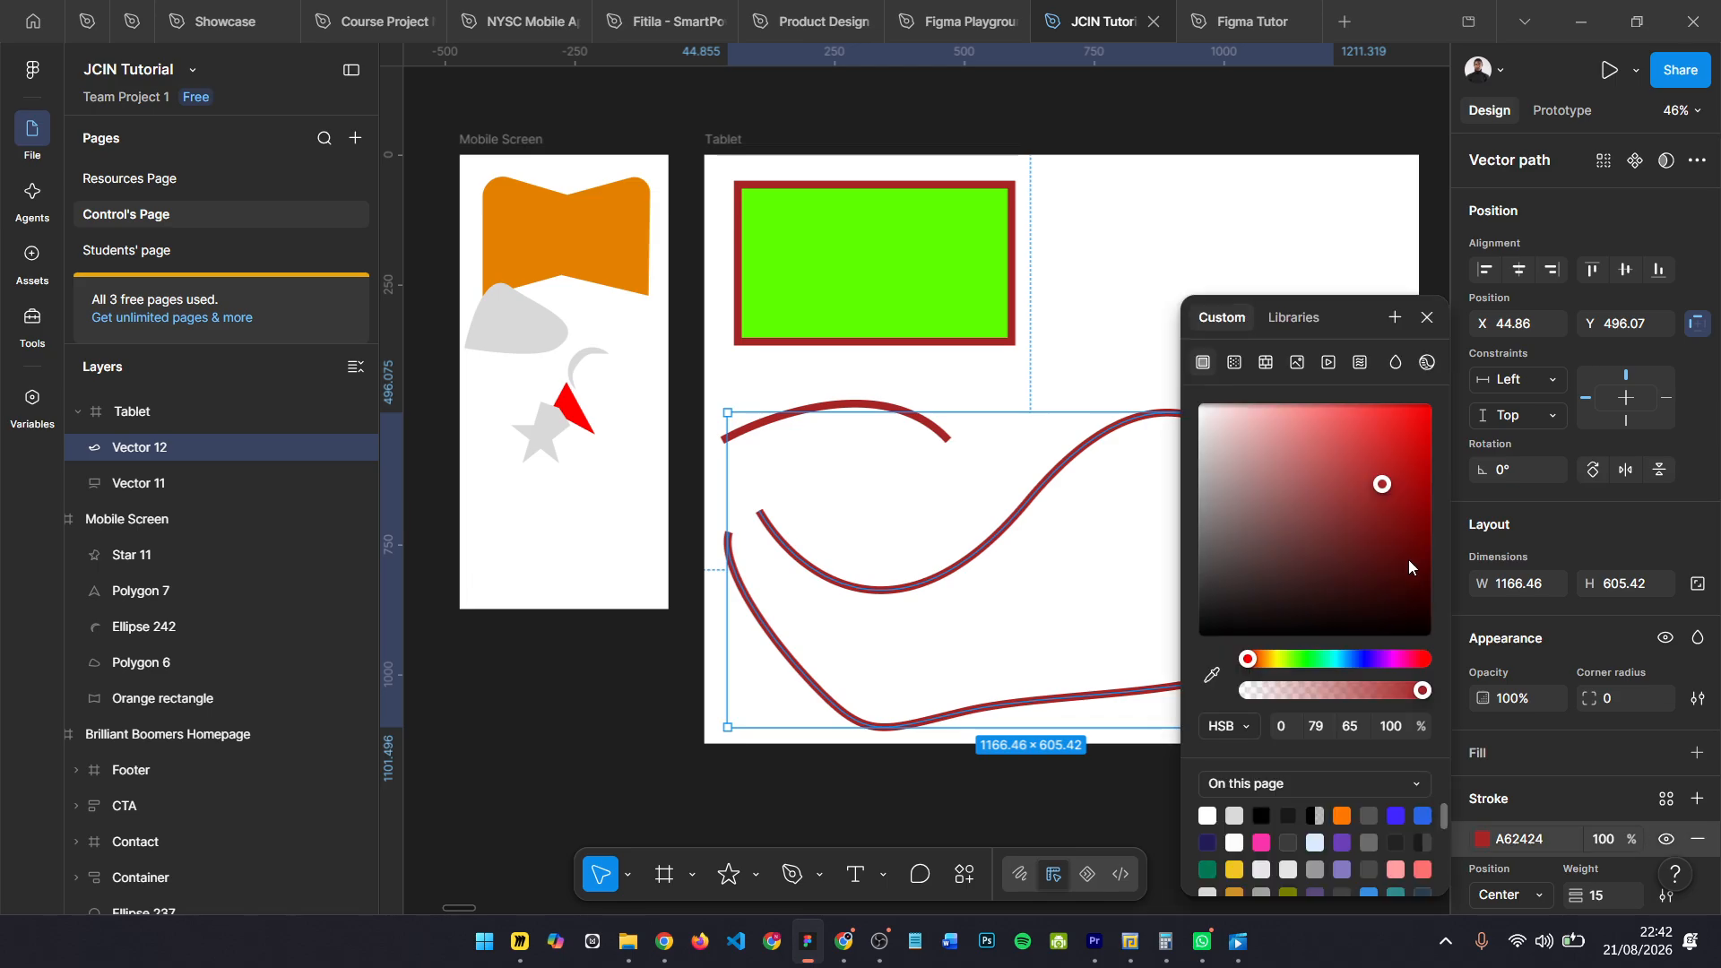
pyautogui.moveTo(1234, 436); pyautogui.dragTo(1432, 433)
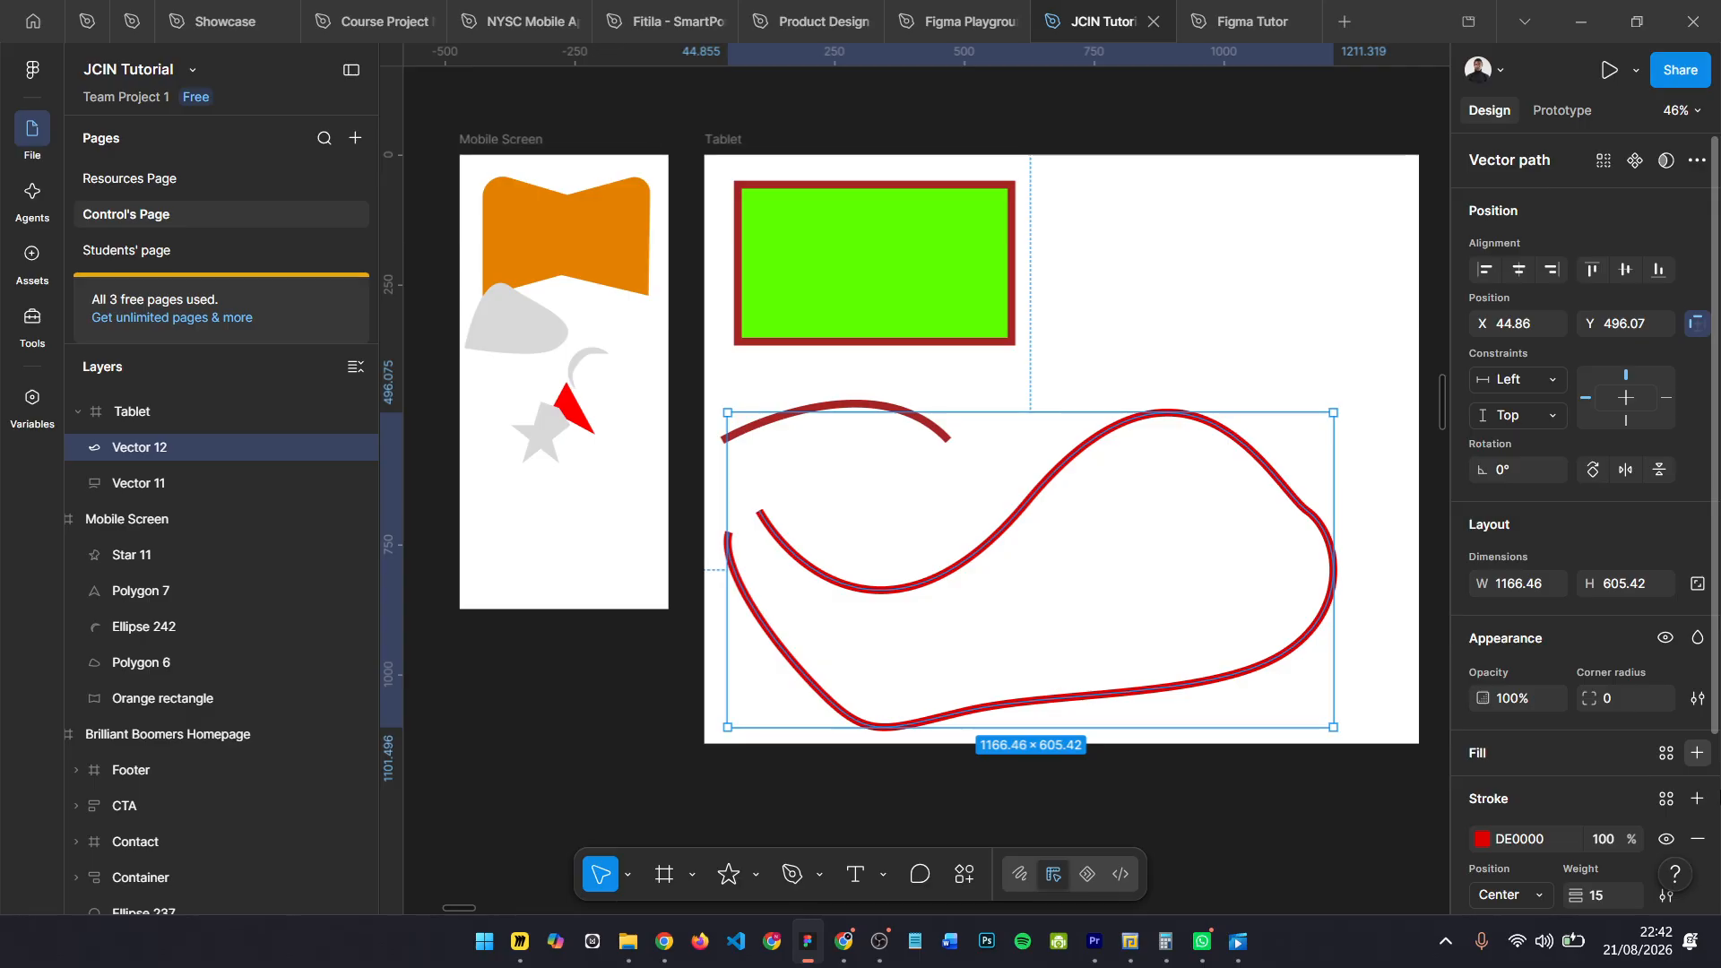
# - Add a black 000000 fill to the large curved path
pyautogui.click(1700, 751)
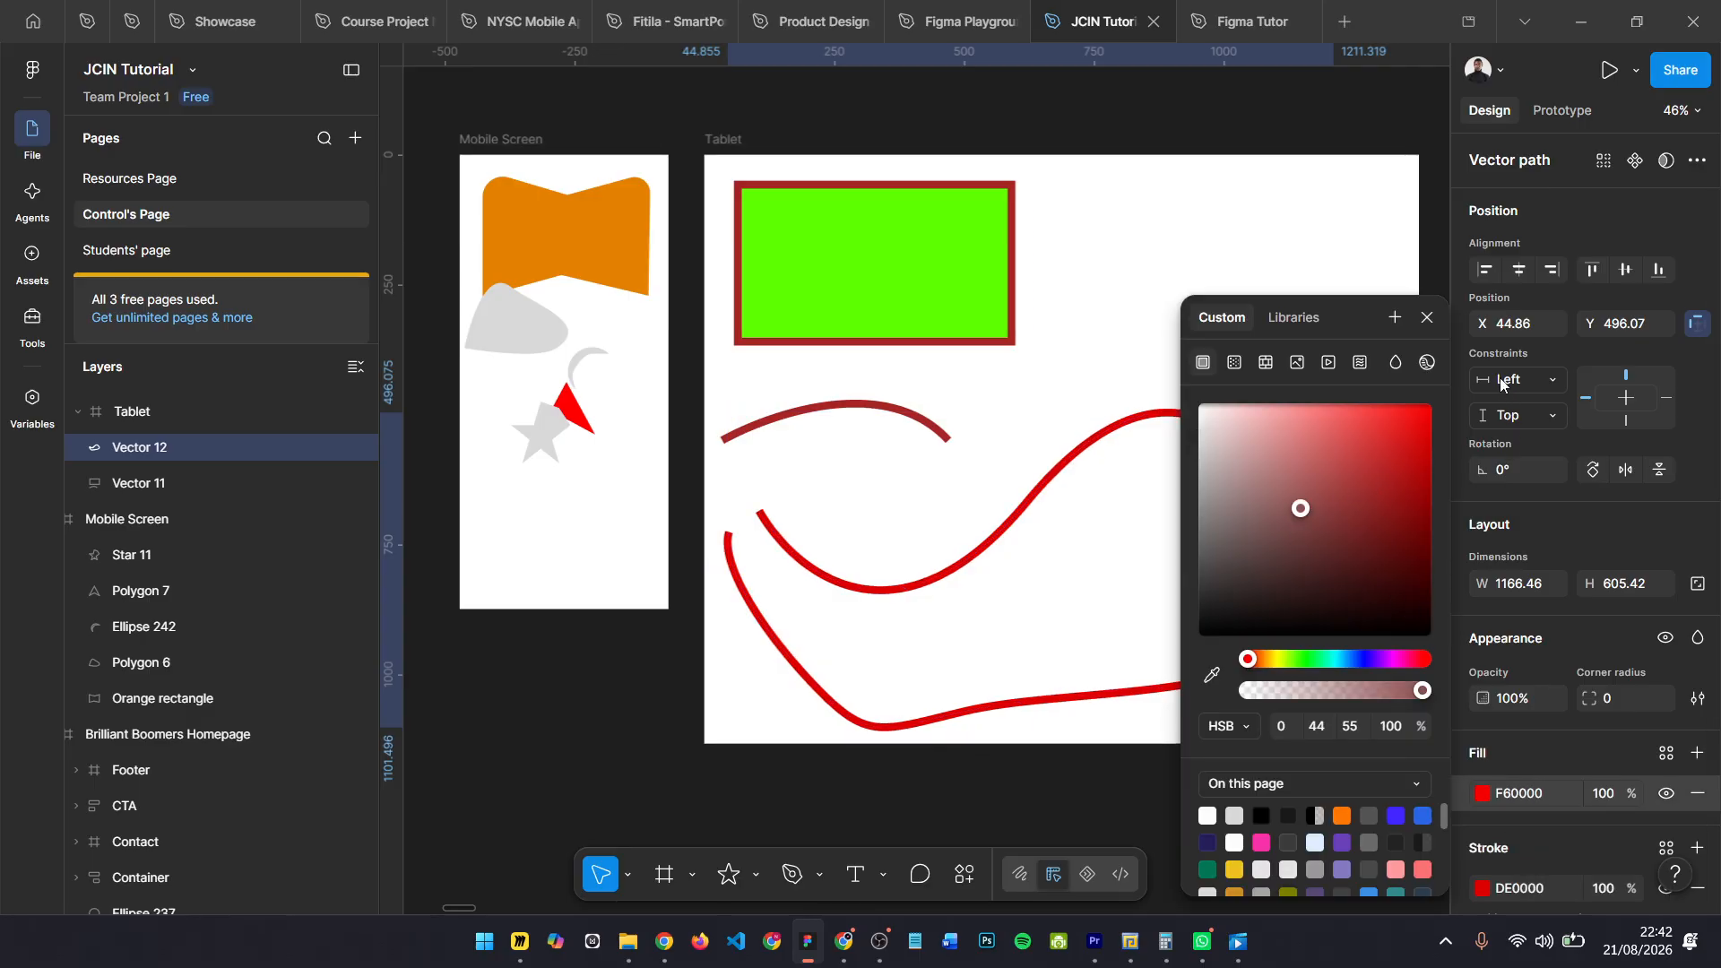
pyautogui.moveTo(1501, 379); pyautogui.dragTo(1470, 381)
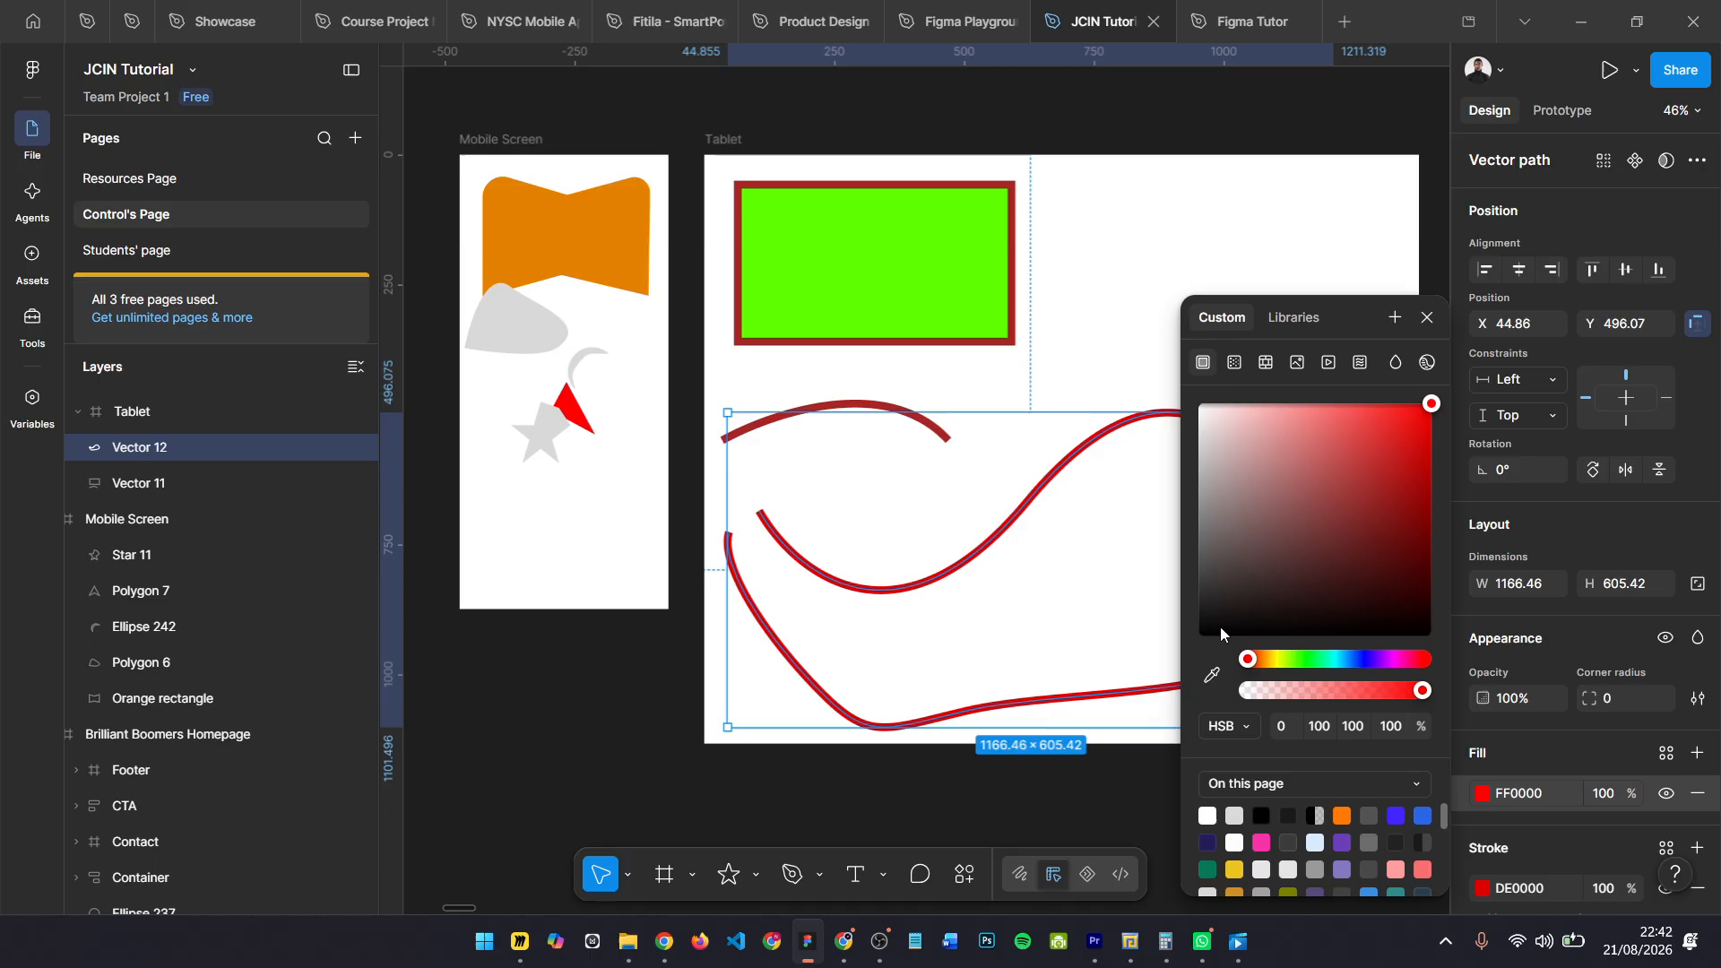
pyautogui.moveTo(1358, 592); pyautogui.dragTo(1426, 638)
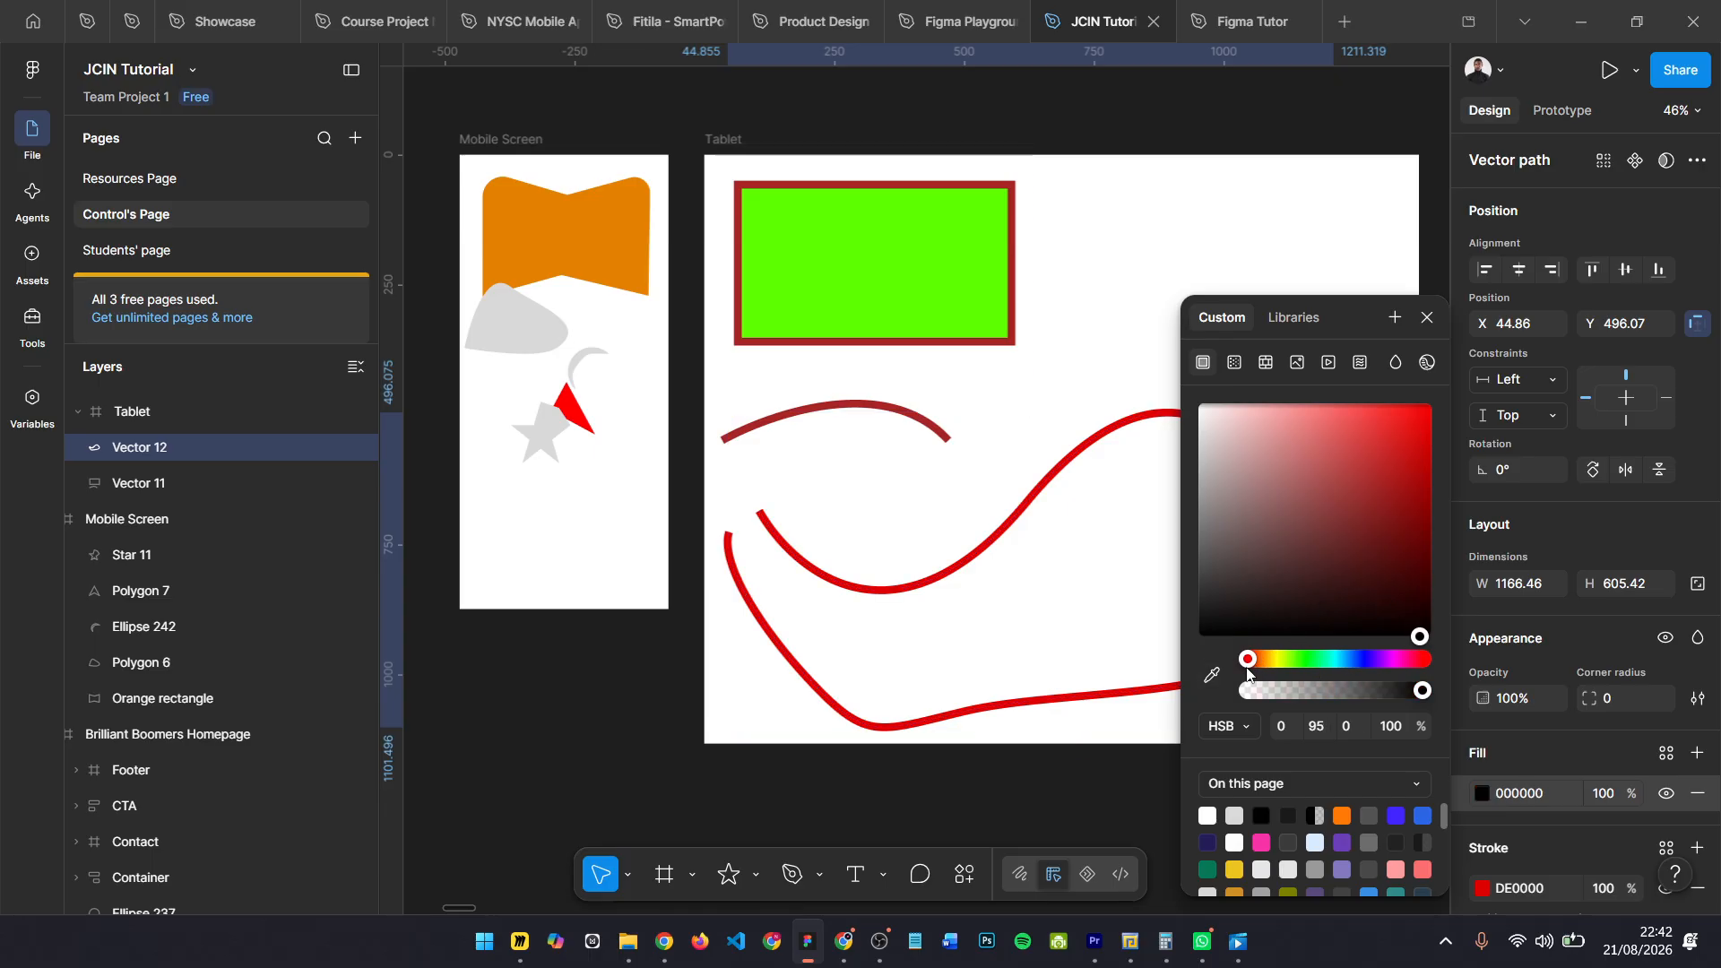
pyautogui.moveTo(1282, 664); pyautogui.dragTo(1334, 660)
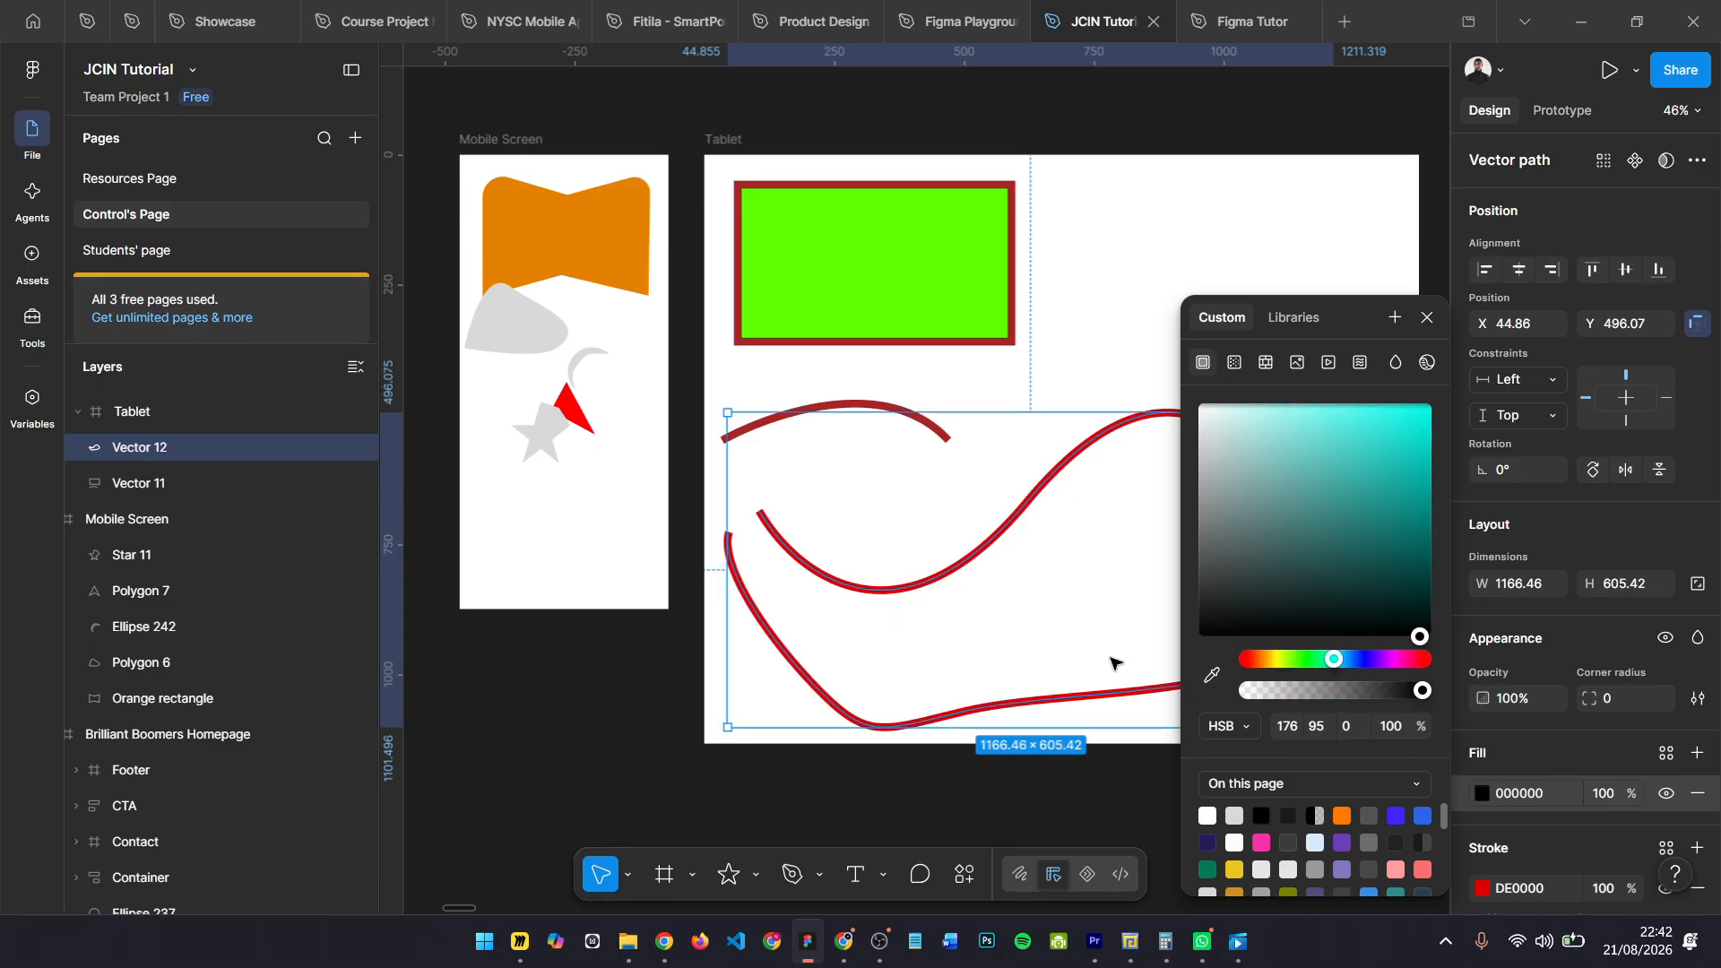
pyautogui.click(1424, 323)
# - Close the large curved path with a straight Pen segment from its end point at X 47.5, Y 726 to its starting point
pyautogui.scroll(10, 769, 538)
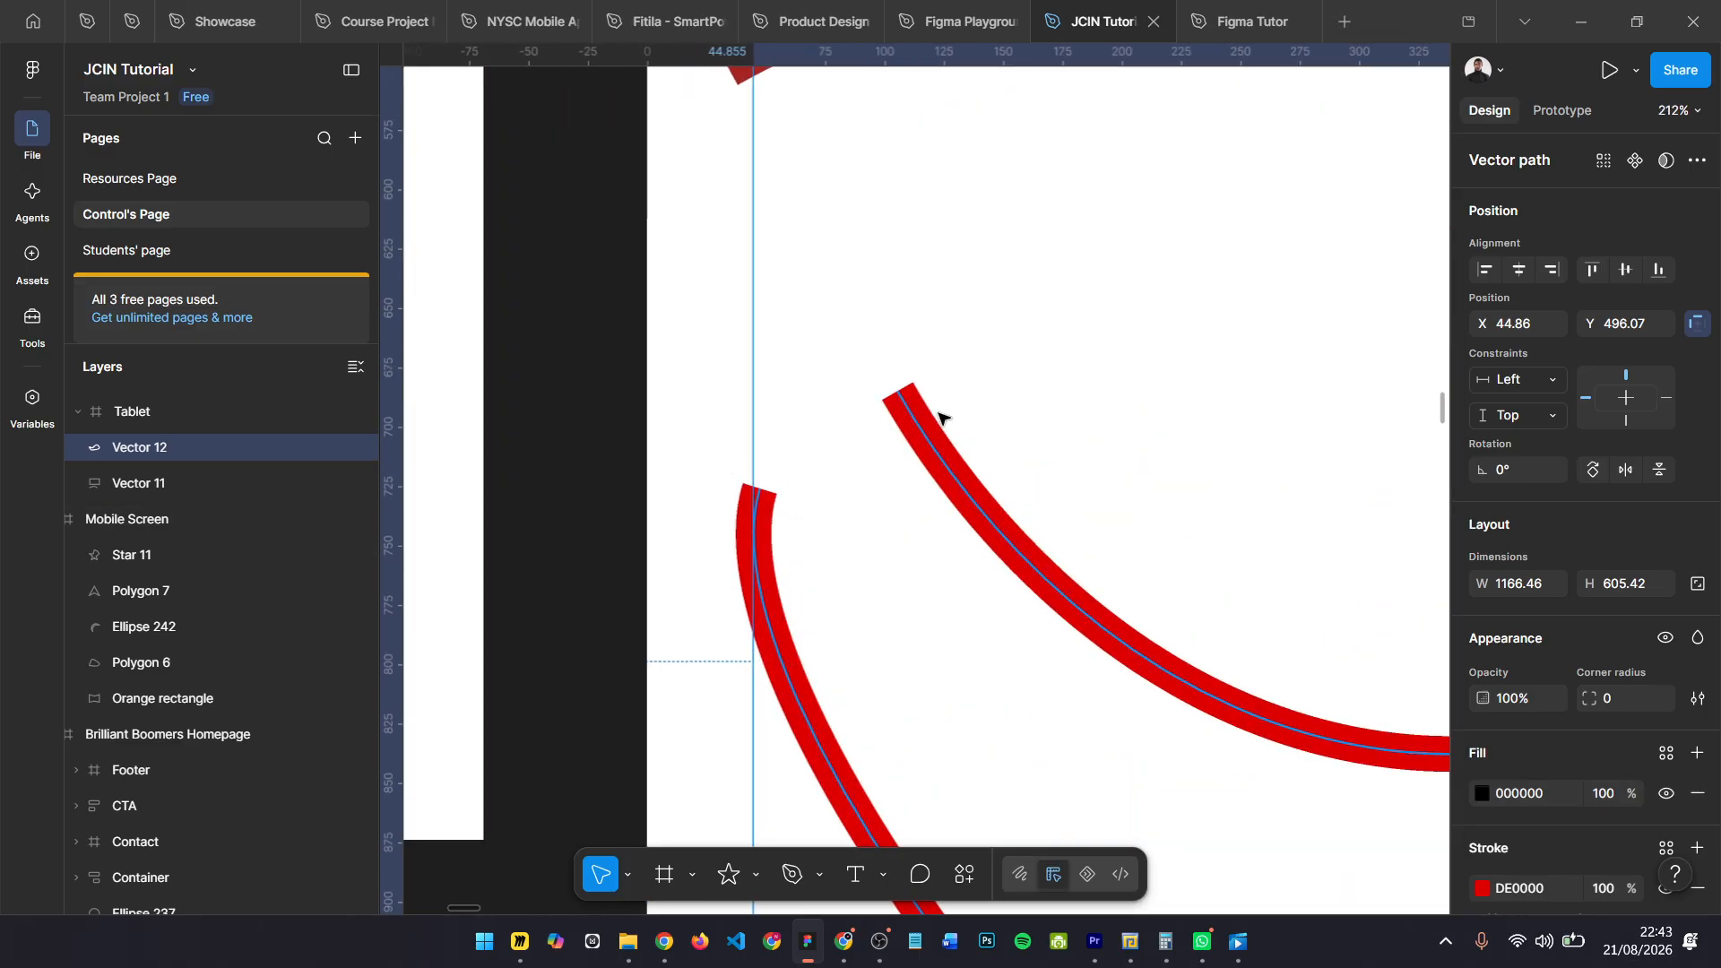
pyautogui.scroll(-7, 800, 468)
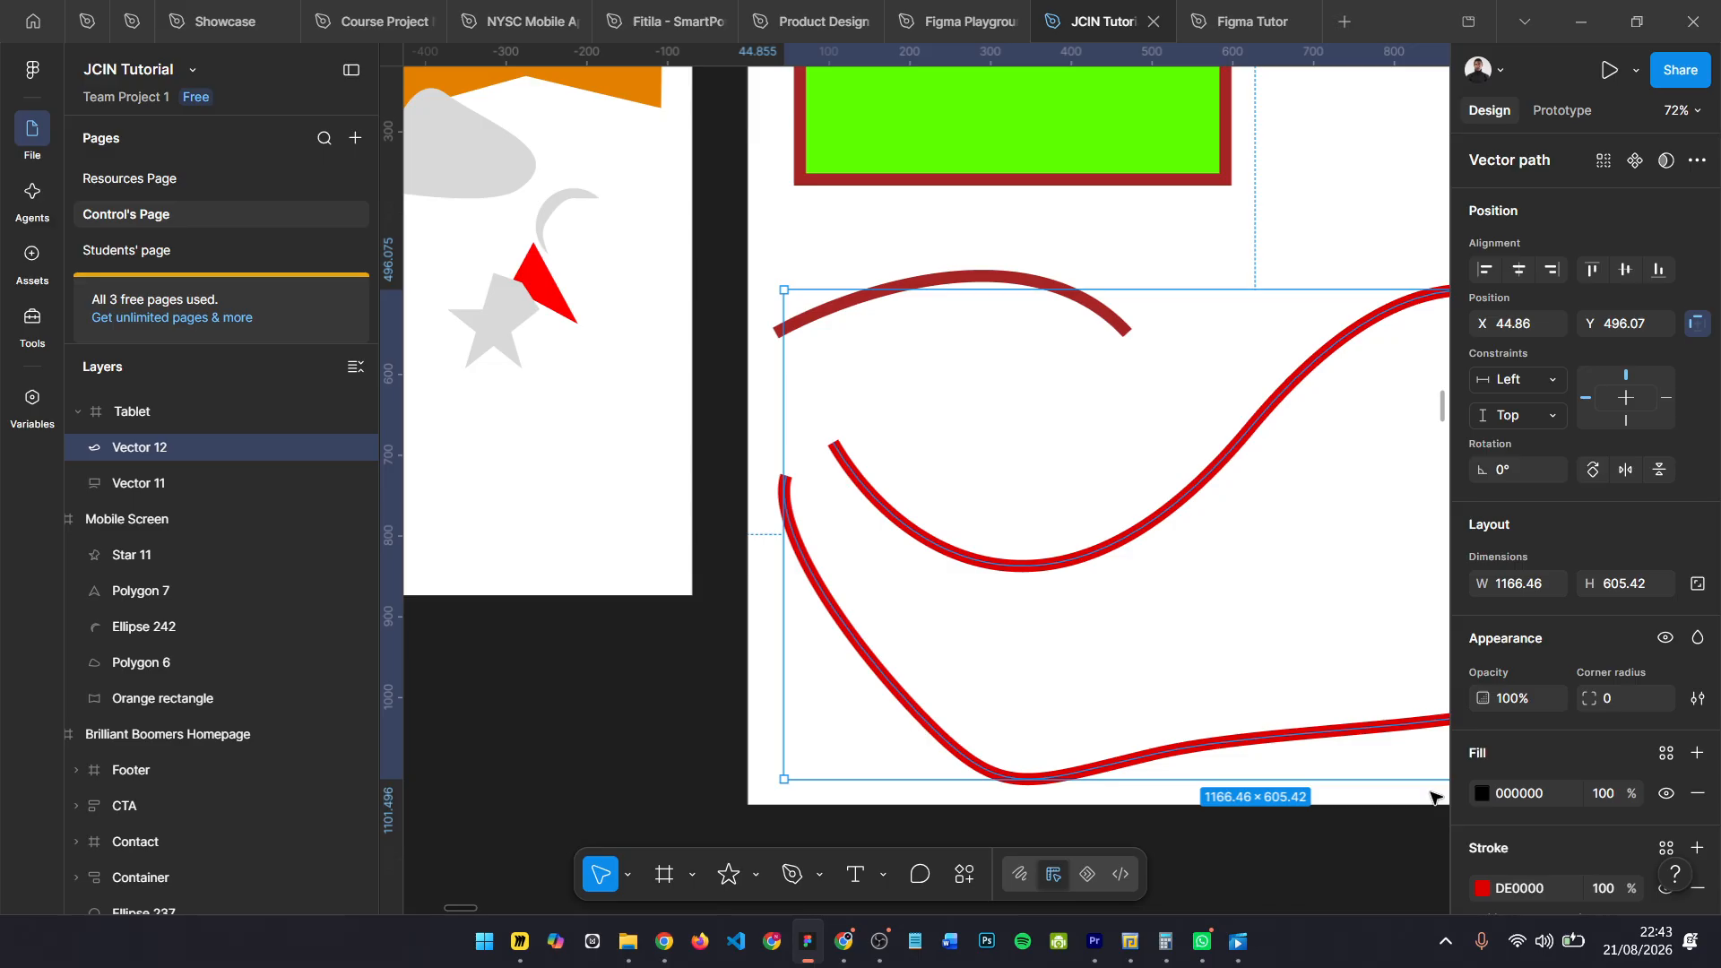
pyautogui.press('Return')
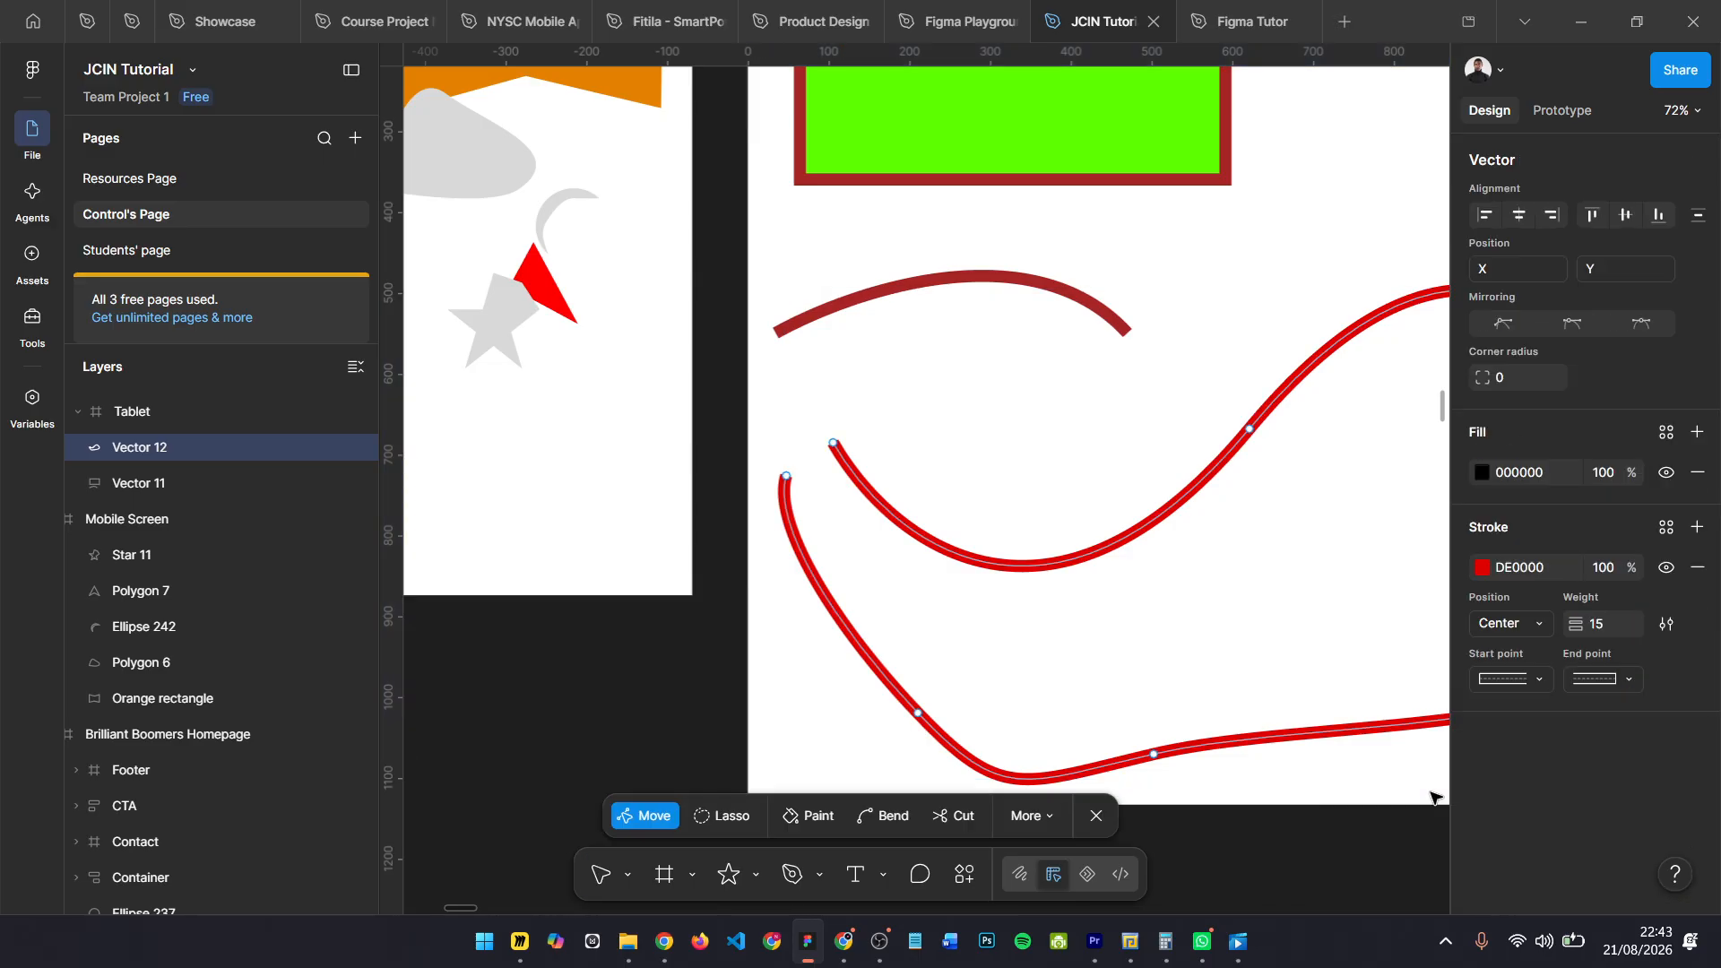
pyautogui.scroll(5, 861, 469)
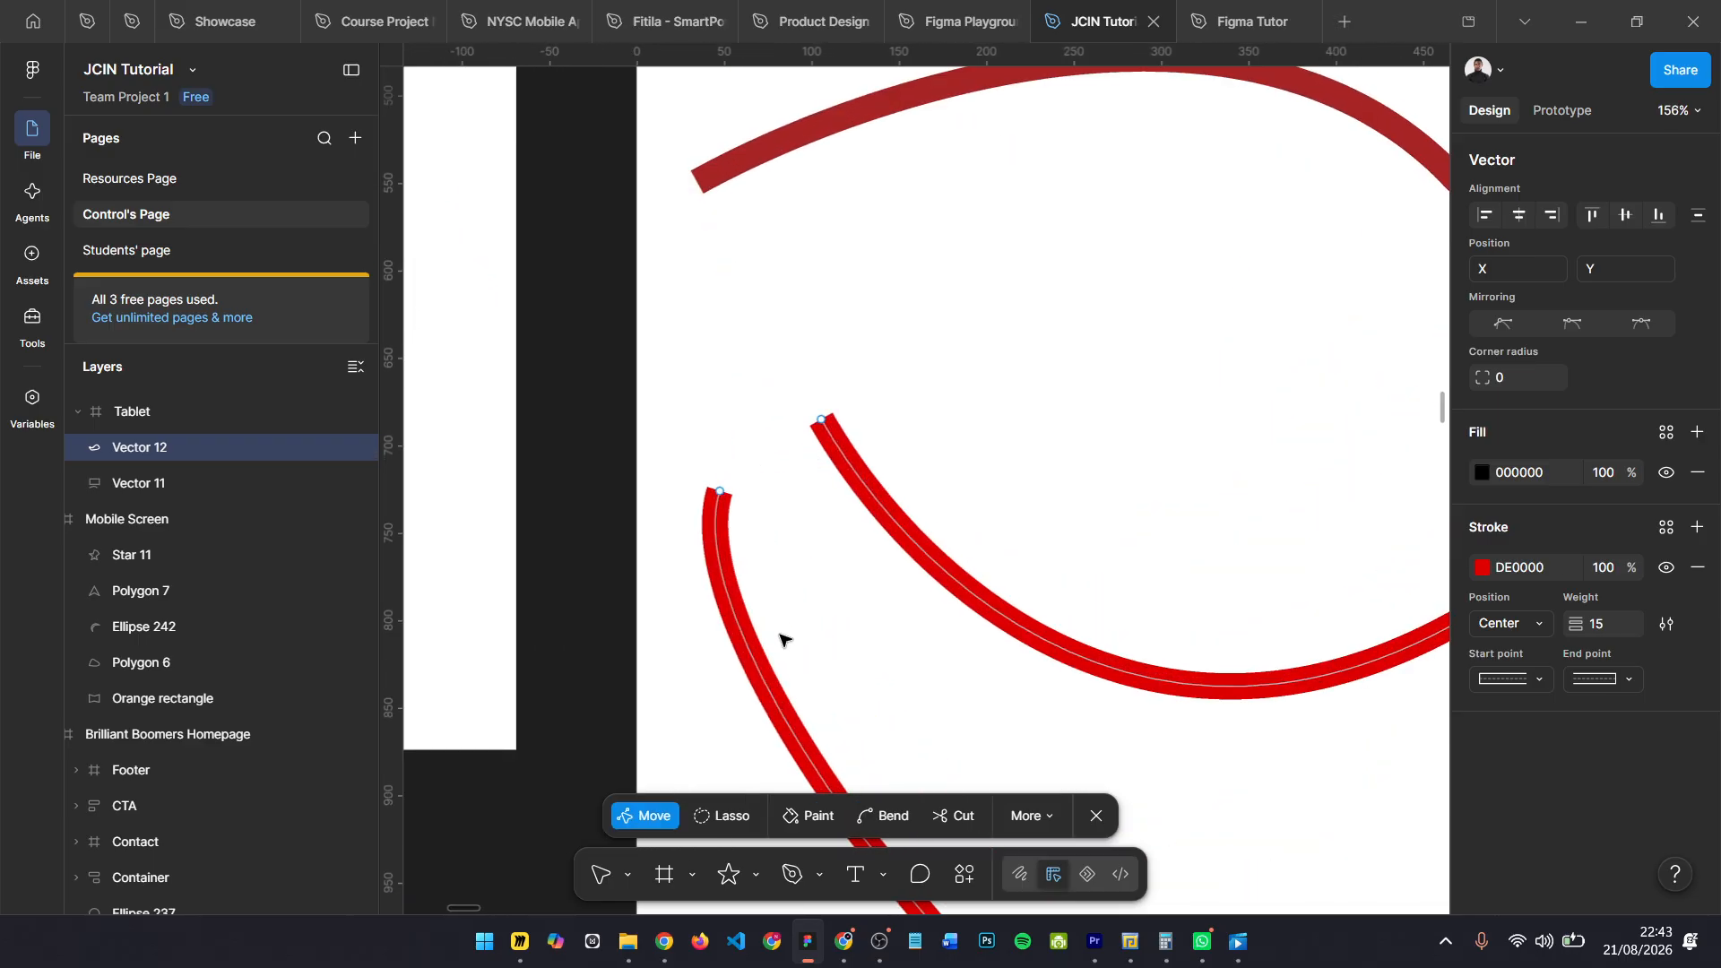
pyautogui.click(793, 875)
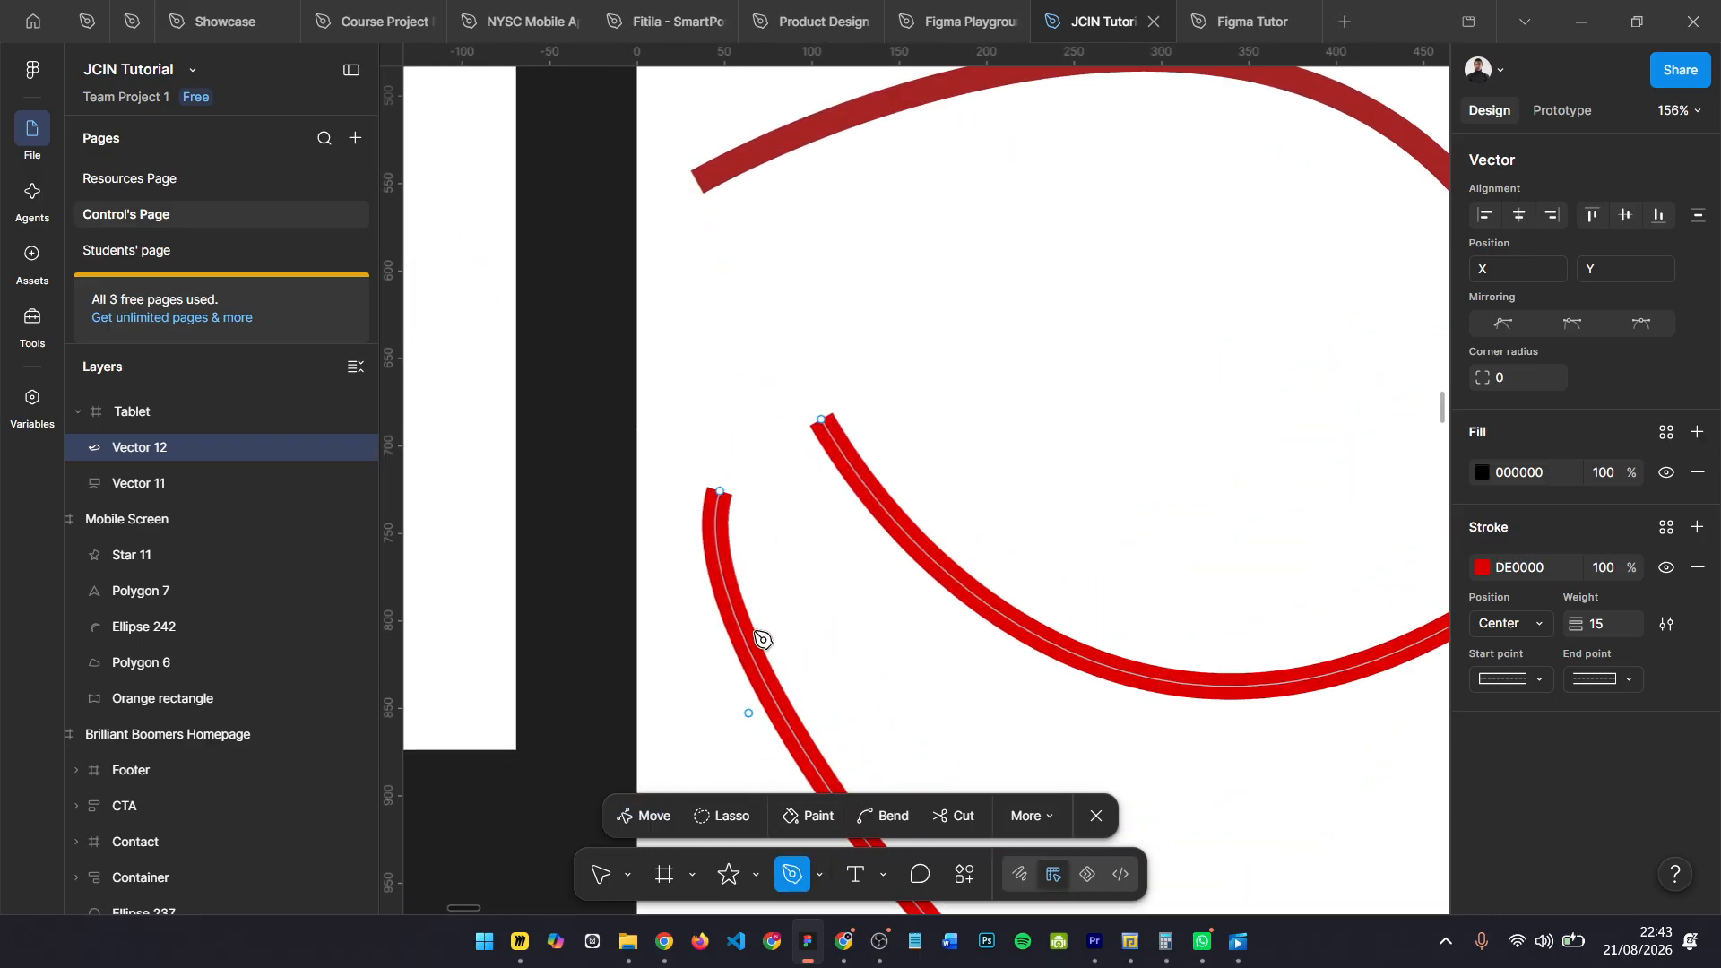
pyautogui.click(722, 493)
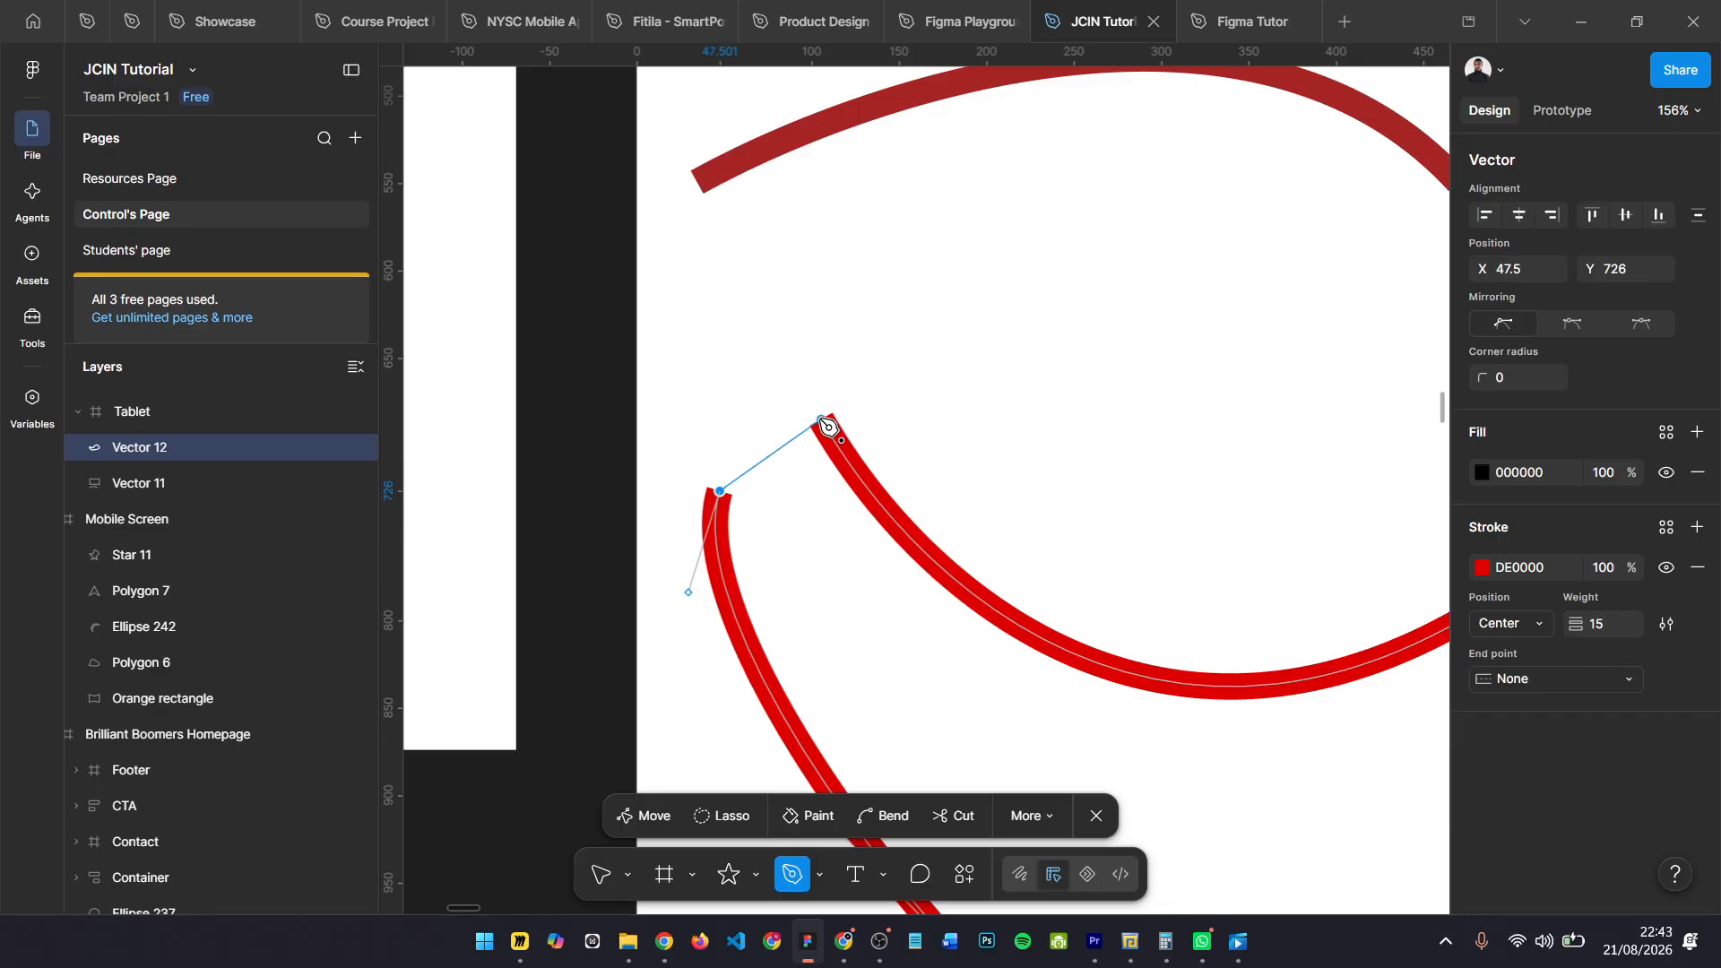
pyautogui.click(824, 423)
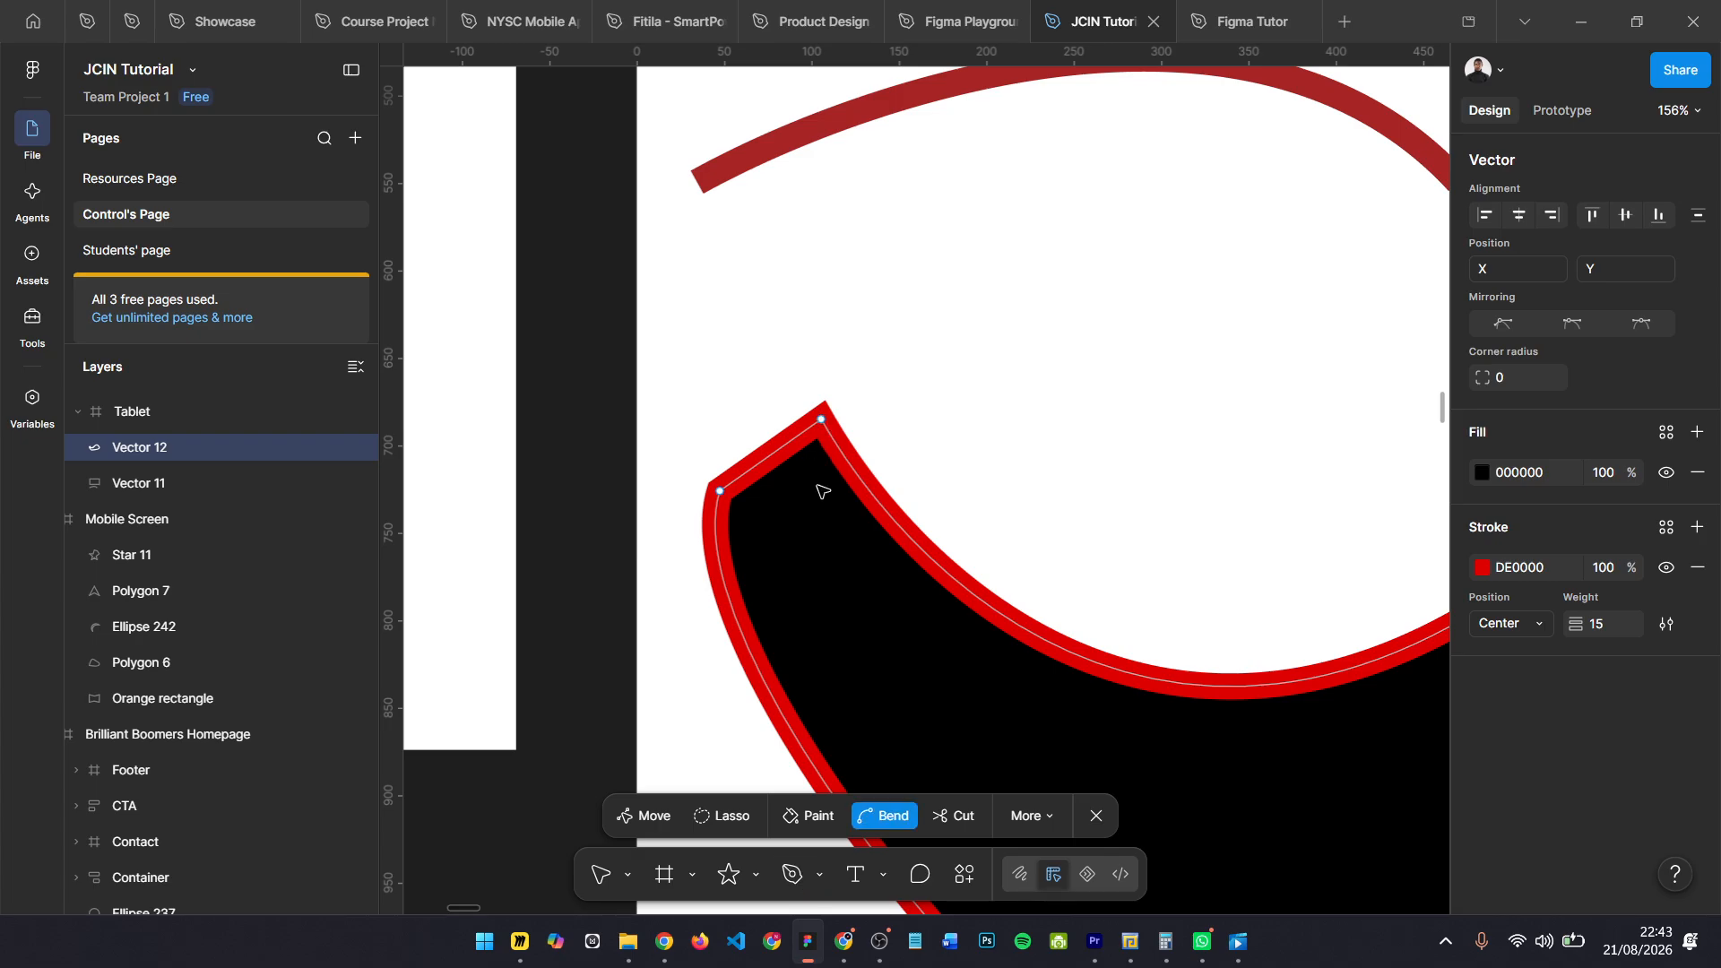
# - Finish editing the closed black shape, move it up in the Tablet frame and shrink it to about 501 × 446
pyautogui.scroll(-5, 819, 488)
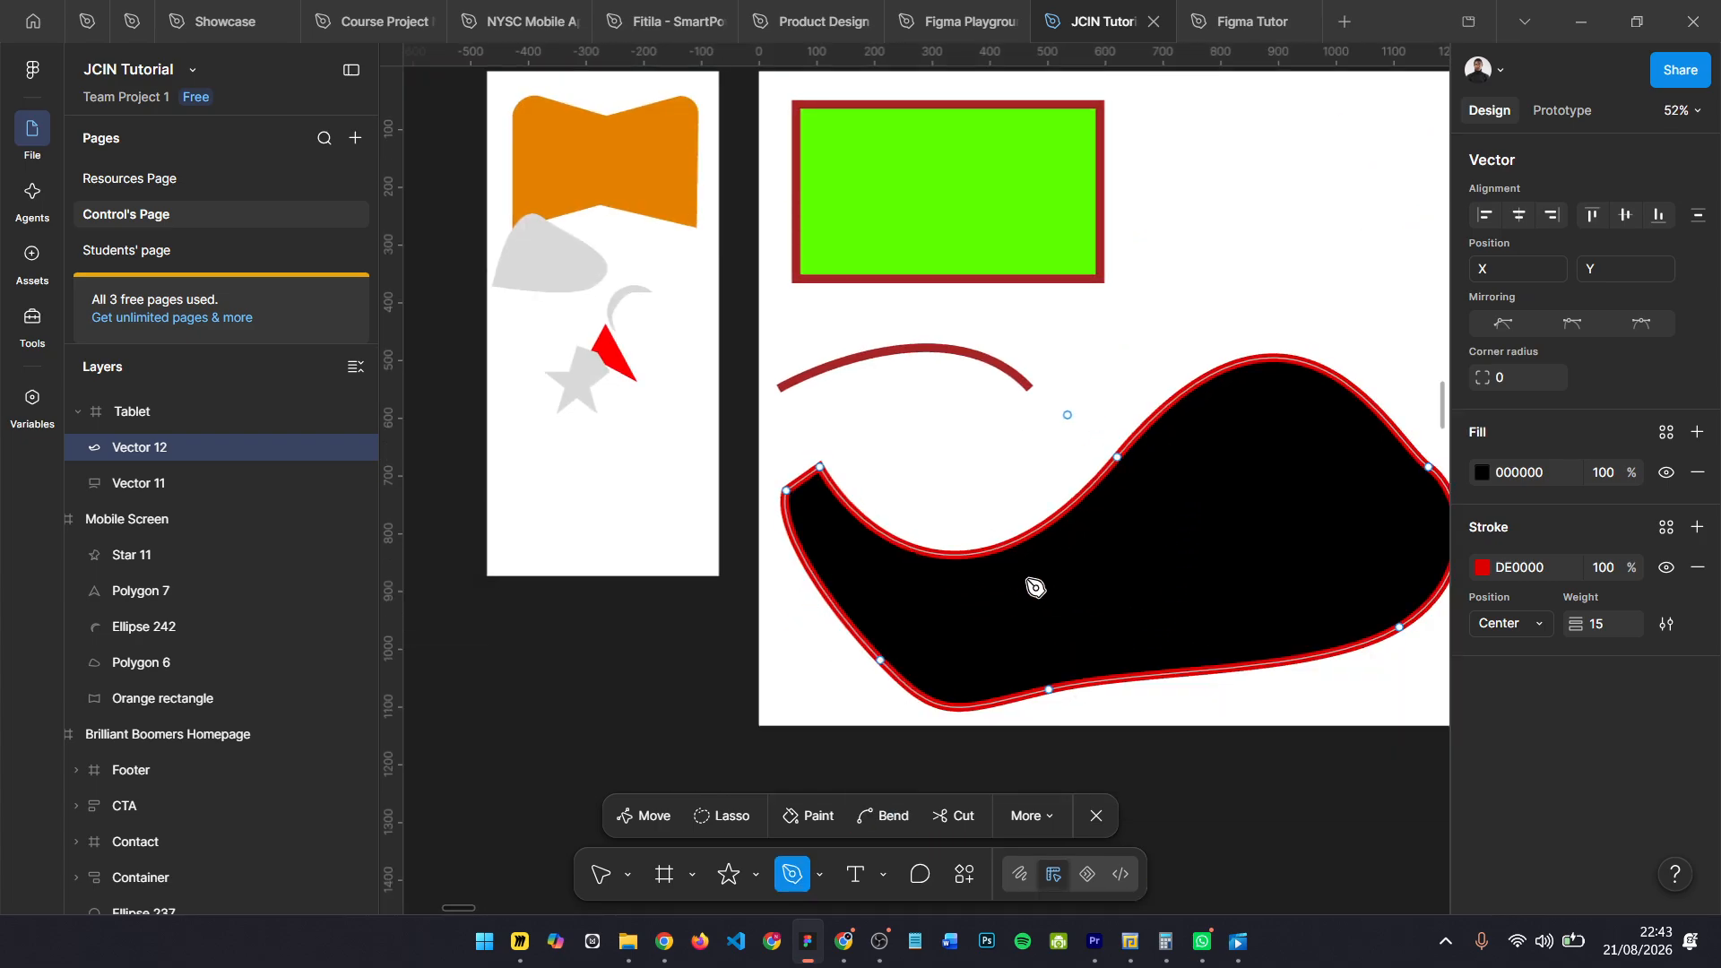
pyautogui.scroll(-2, 1076, 587)
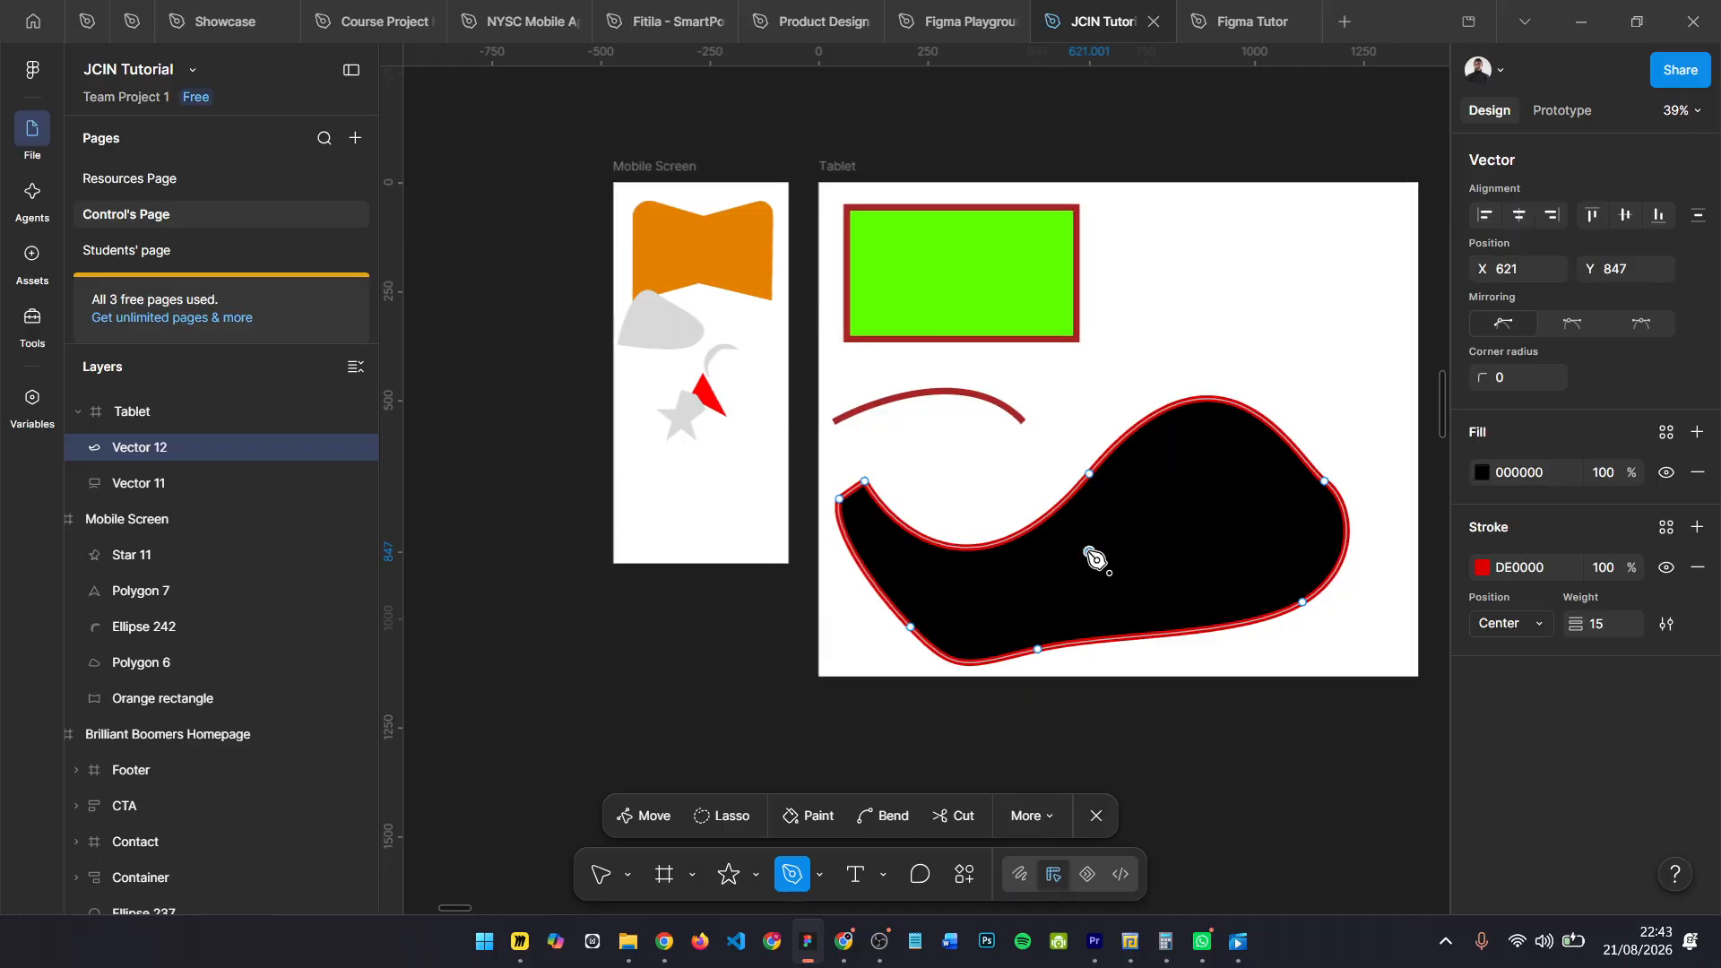
pyautogui.moveTo(1090, 551); pyautogui.dragTo(1026, 468)
pyautogui.press('Return')
pyautogui.moveTo(1080, 530); pyautogui.dragTo(1012, 419)
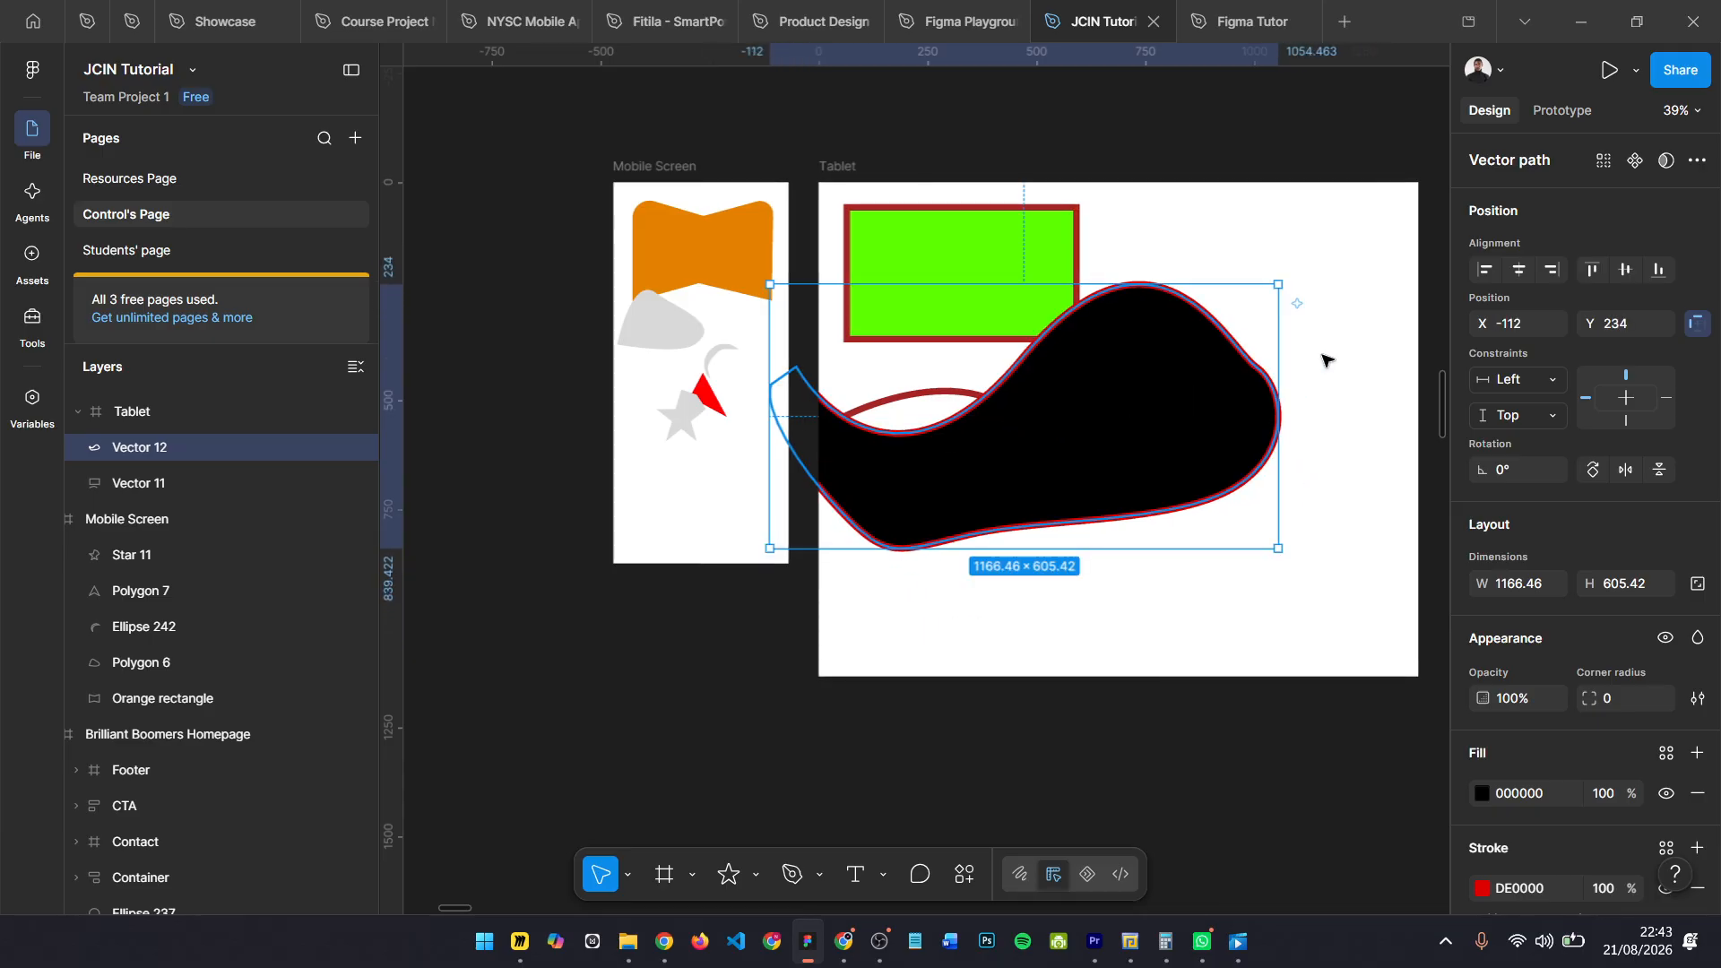
pyautogui.moveTo(1274, 320); pyautogui.dragTo(1037, 403)
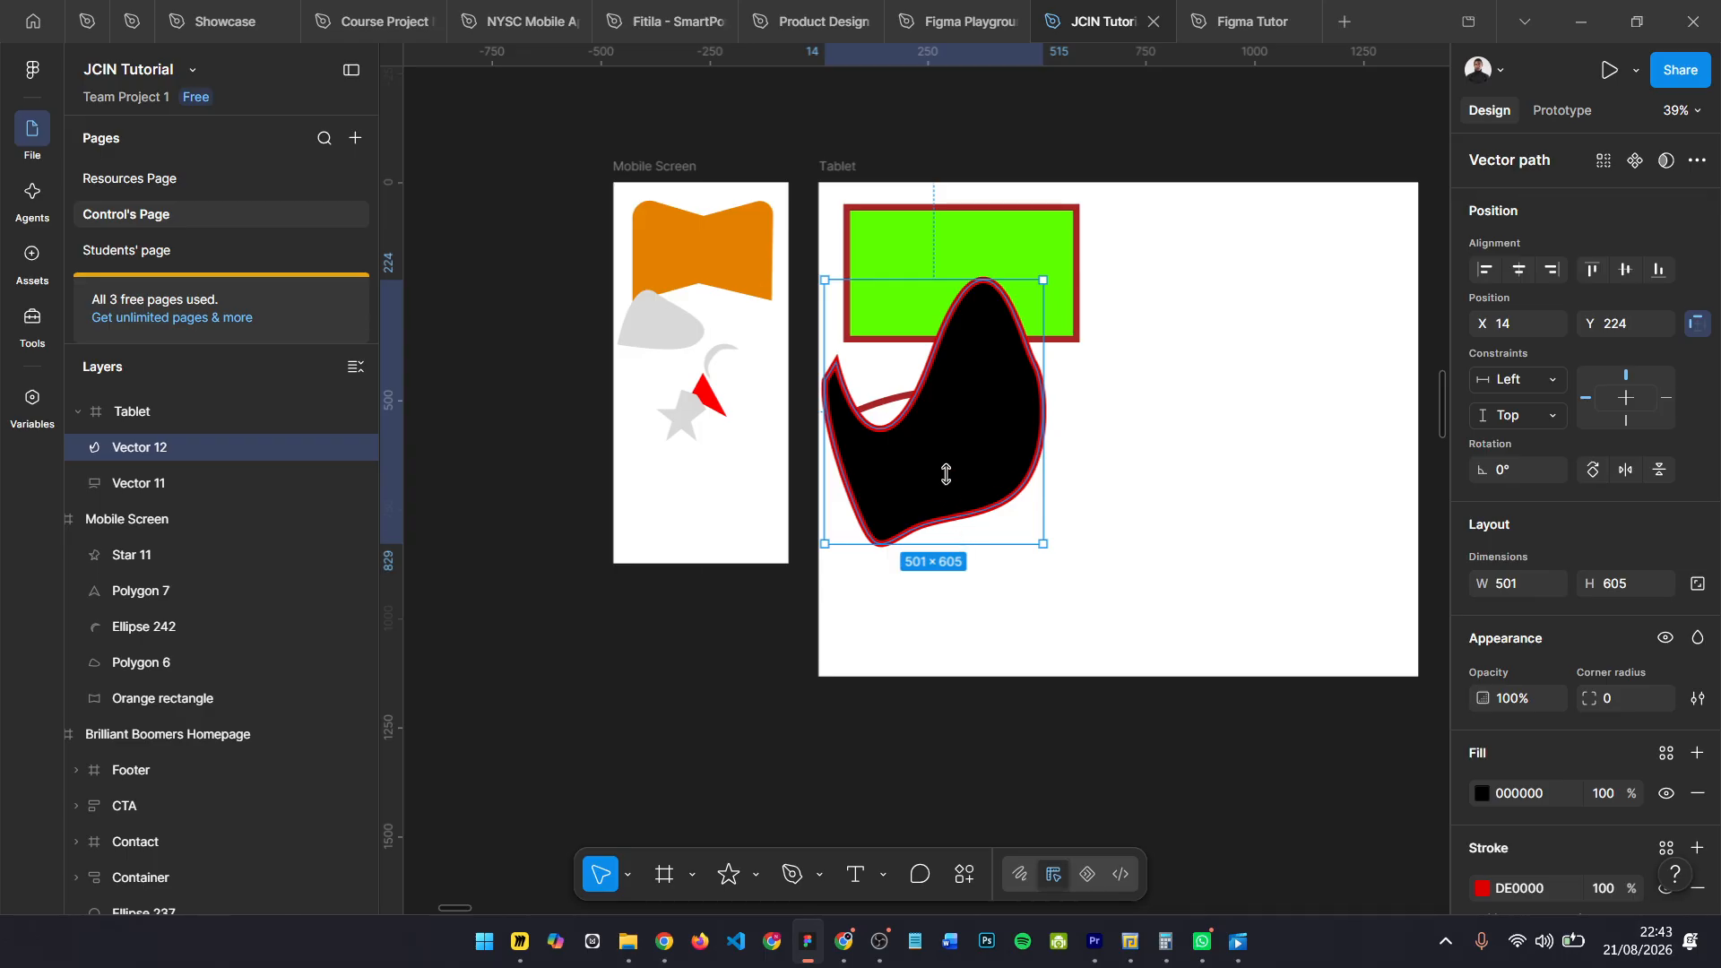
pyautogui.click(1121, 385)
# - Move the black shape beside the green rectangle to about X 569, Y 26 and deselect it
pyautogui.hscroll(2, 1116, 377)
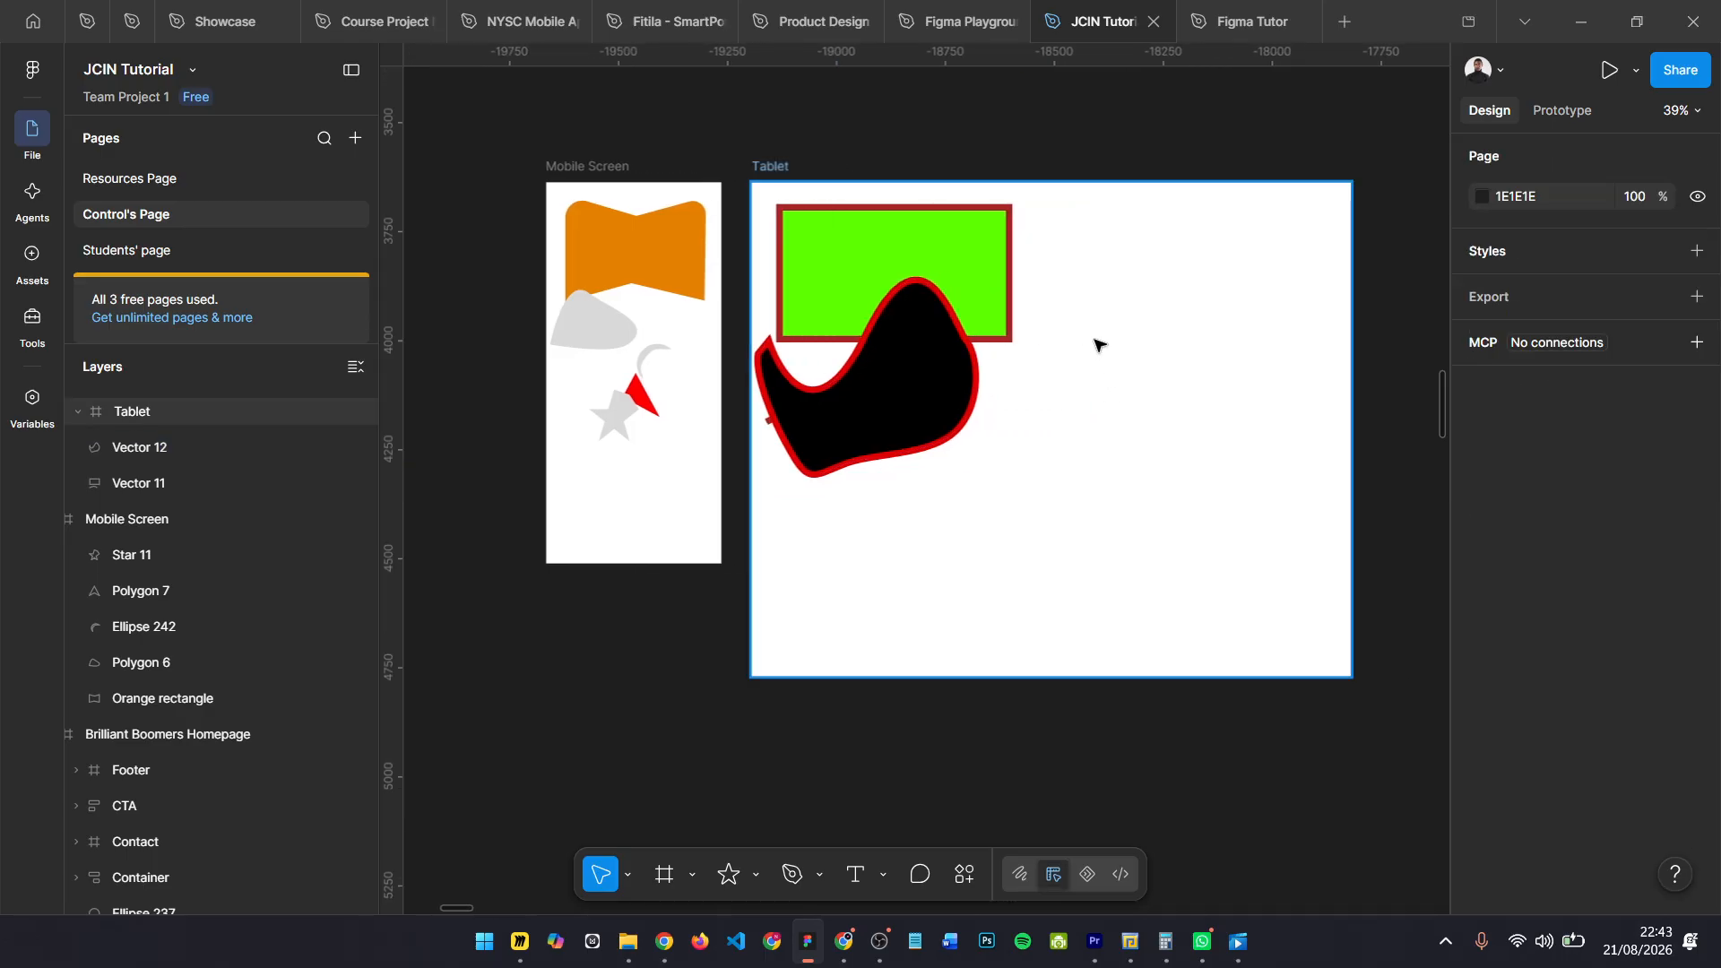
pyautogui.scroll(2, 1096, 343)
pyautogui.hscroll(1, 1096, 342)
pyautogui.scroll(2, 1103, 350)
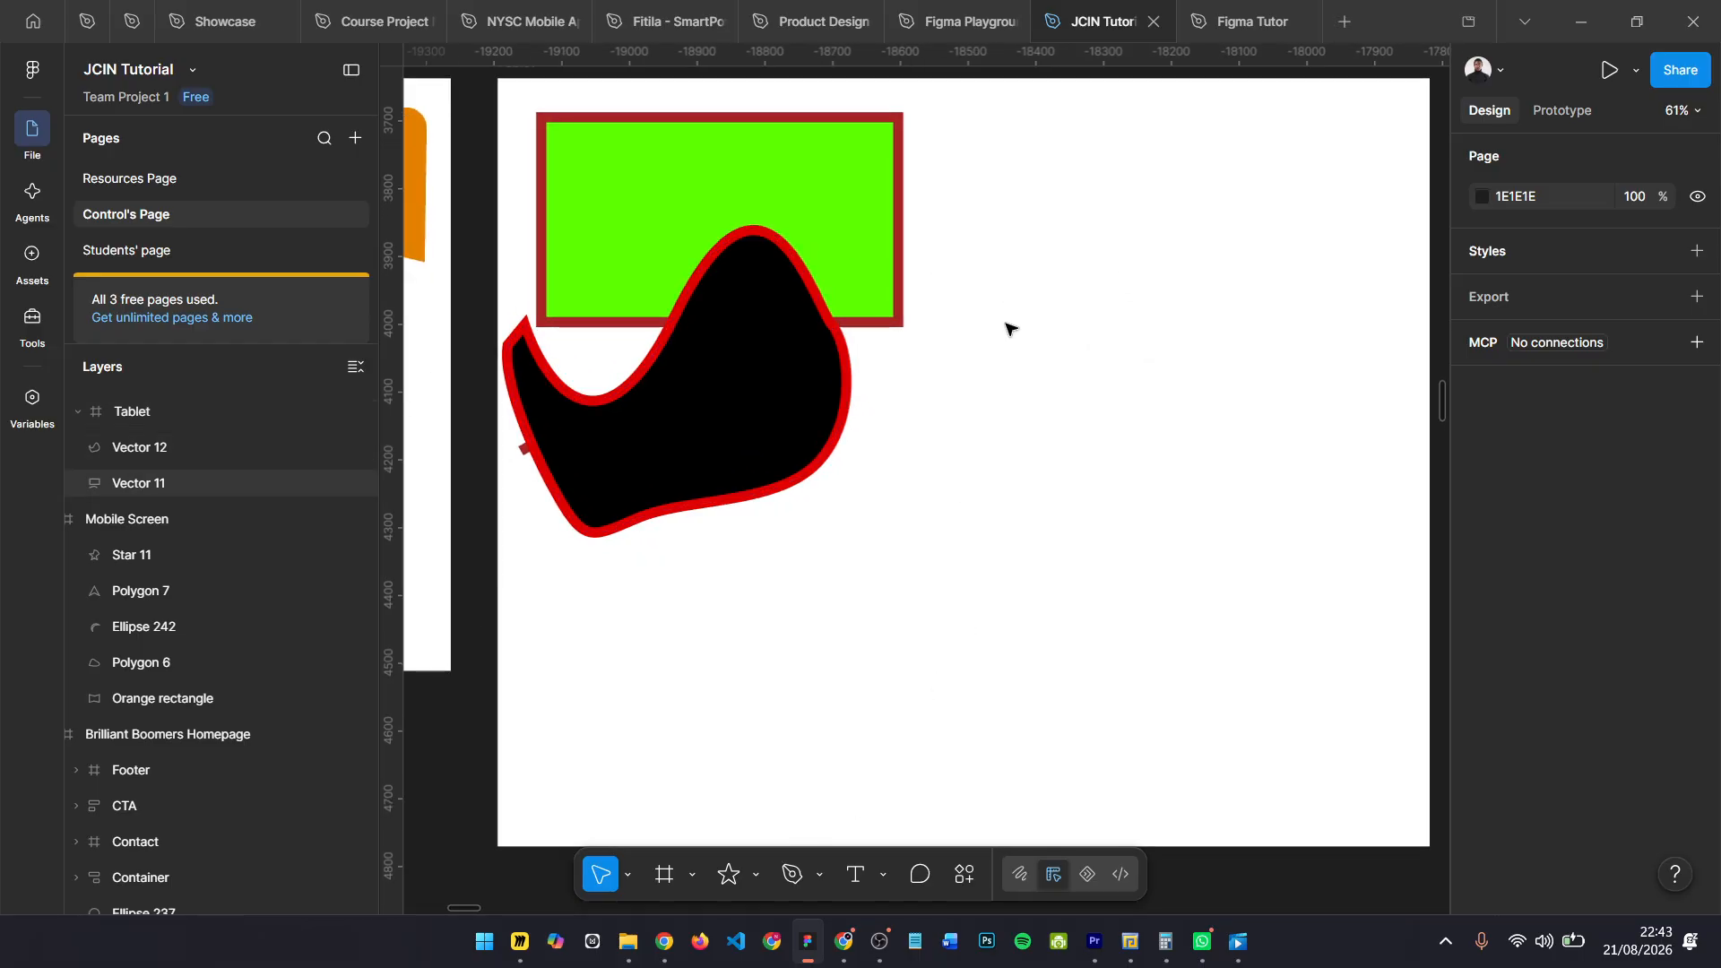
pyautogui.hscroll(2, 1005, 336)
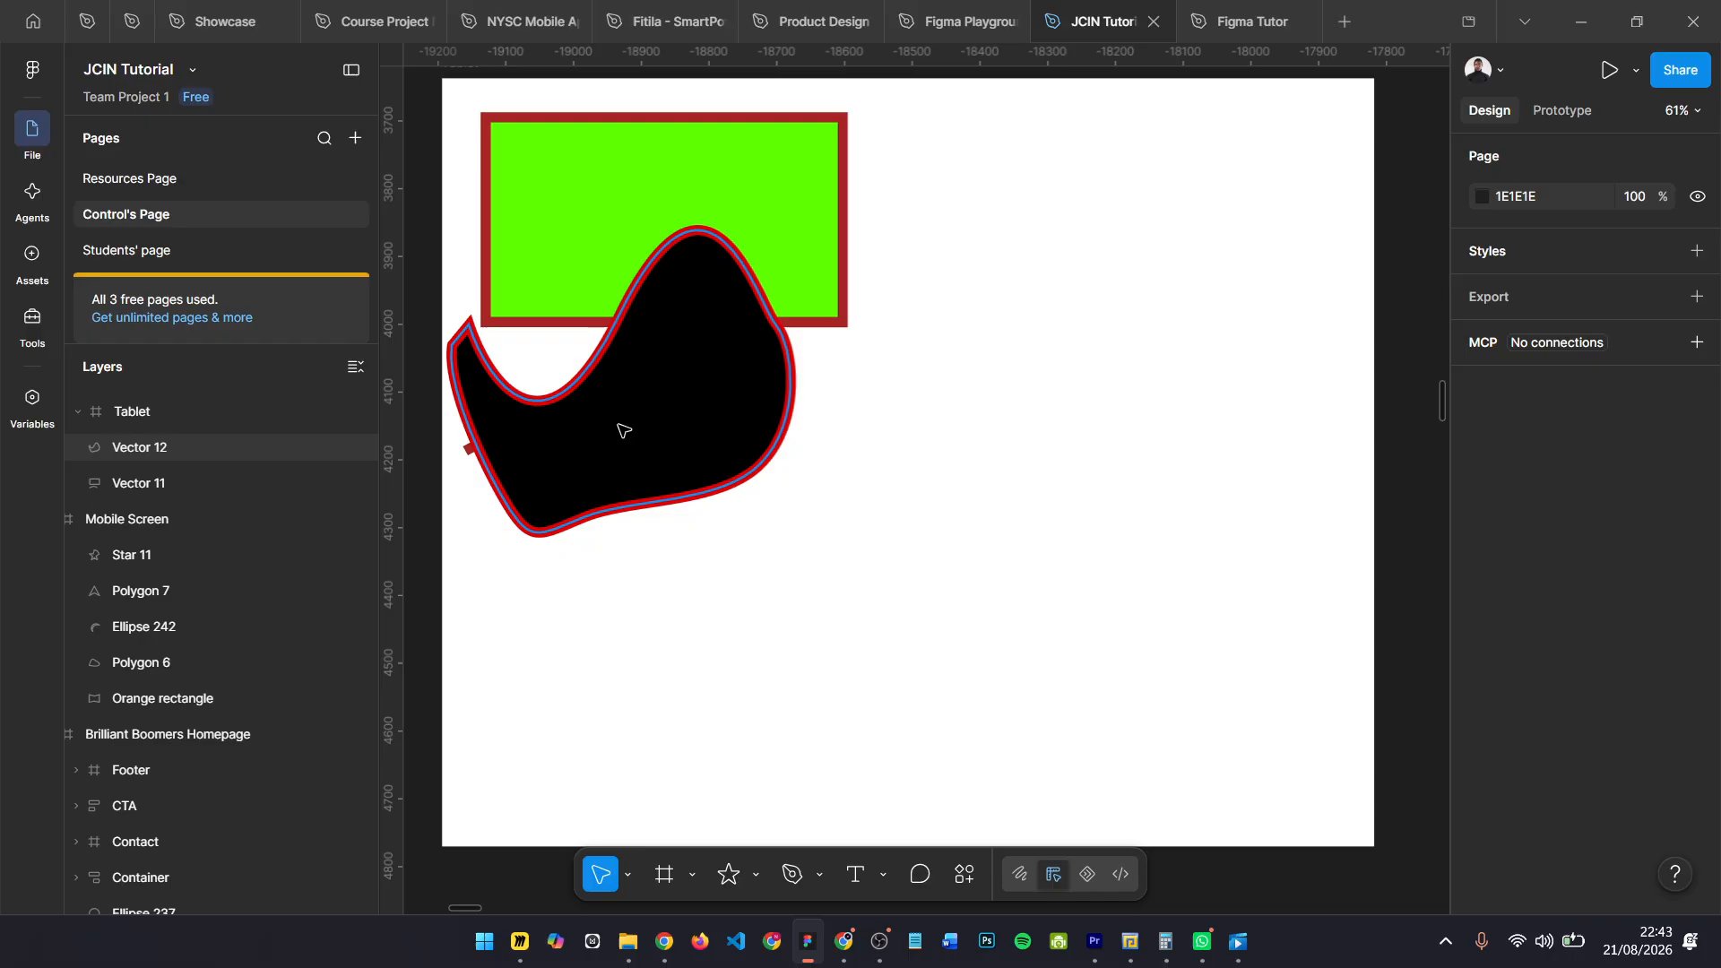
pyautogui.moveTo(618, 429); pyautogui.dragTo(1030, 296)
pyautogui.scroll(-3, 1030, 296)
pyautogui.hscroll(2, 1222, 269)
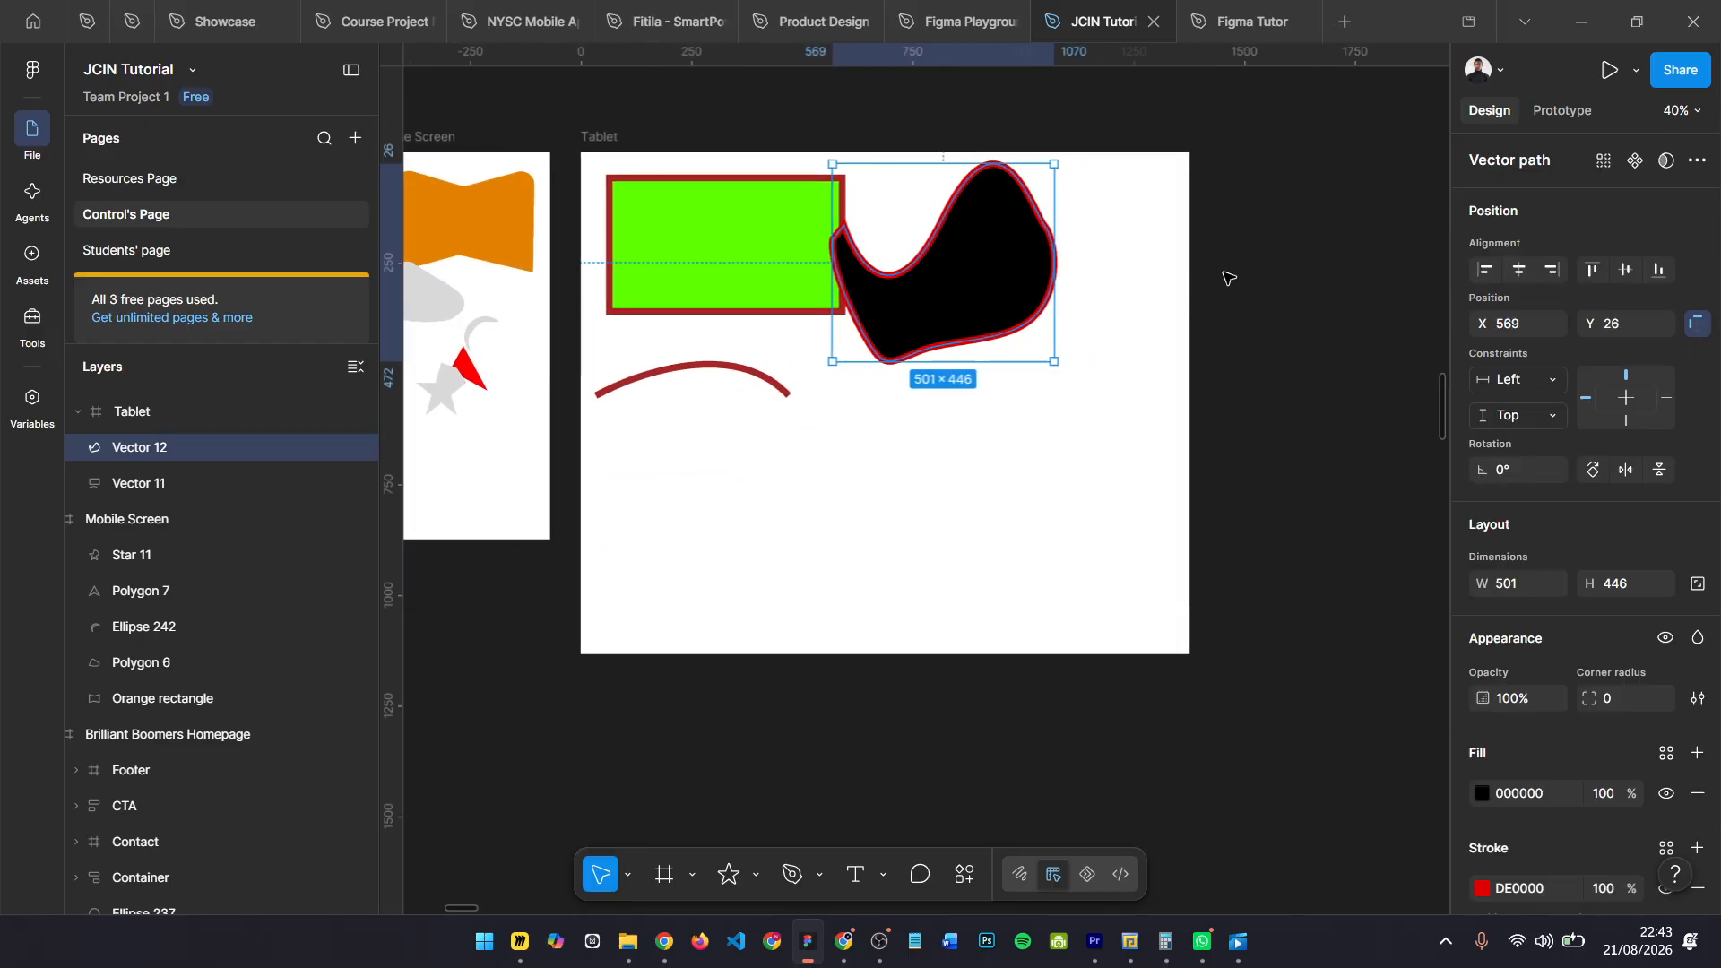
pyautogui.click(1258, 267)
# - Draw a new frame about 860 × 1084 beside the Tablet frame and name it Flyer
pyautogui.press('f')
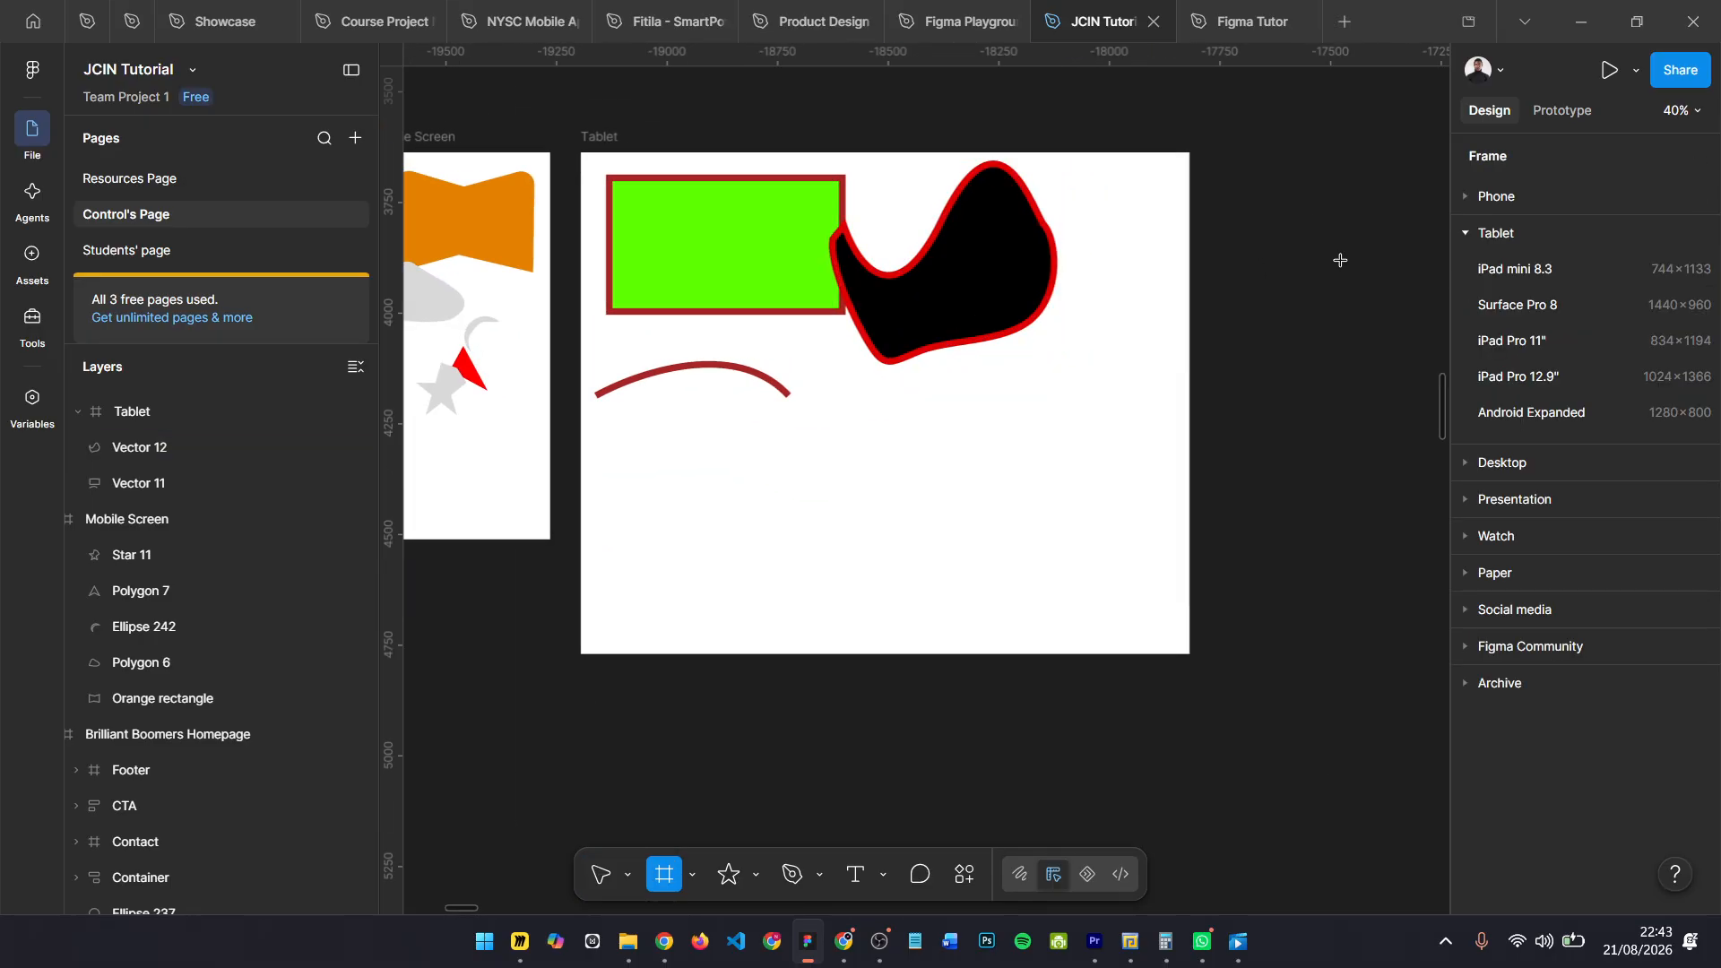
pyautogui.moveTo(1231, 168)
pyautogui.mouseDown()
pyautogui.moveTo(1407, 596)
pyautogui.moveTo(1349, 623)
pyautogui.moveTo(1247, 627)
pyautogui.moveTo(1333, 647)
pyautogui.mouseUp()
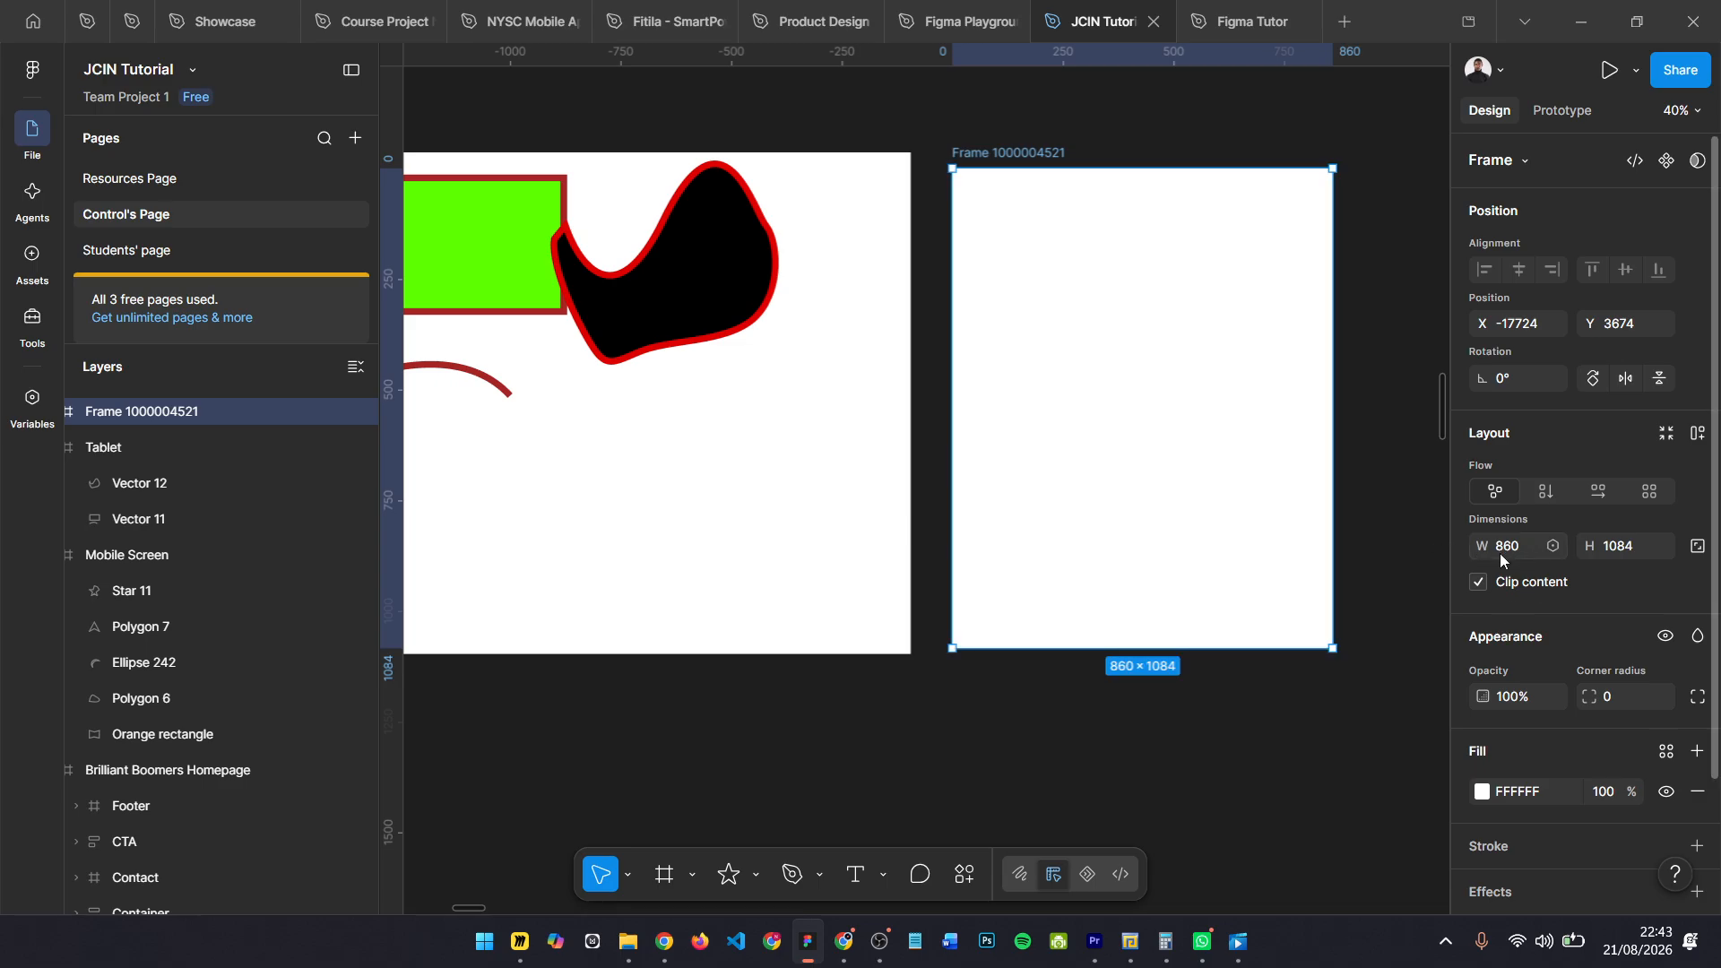
pyautogui.doubleClick(1009, 154)
pyautogui.write('Flyer')
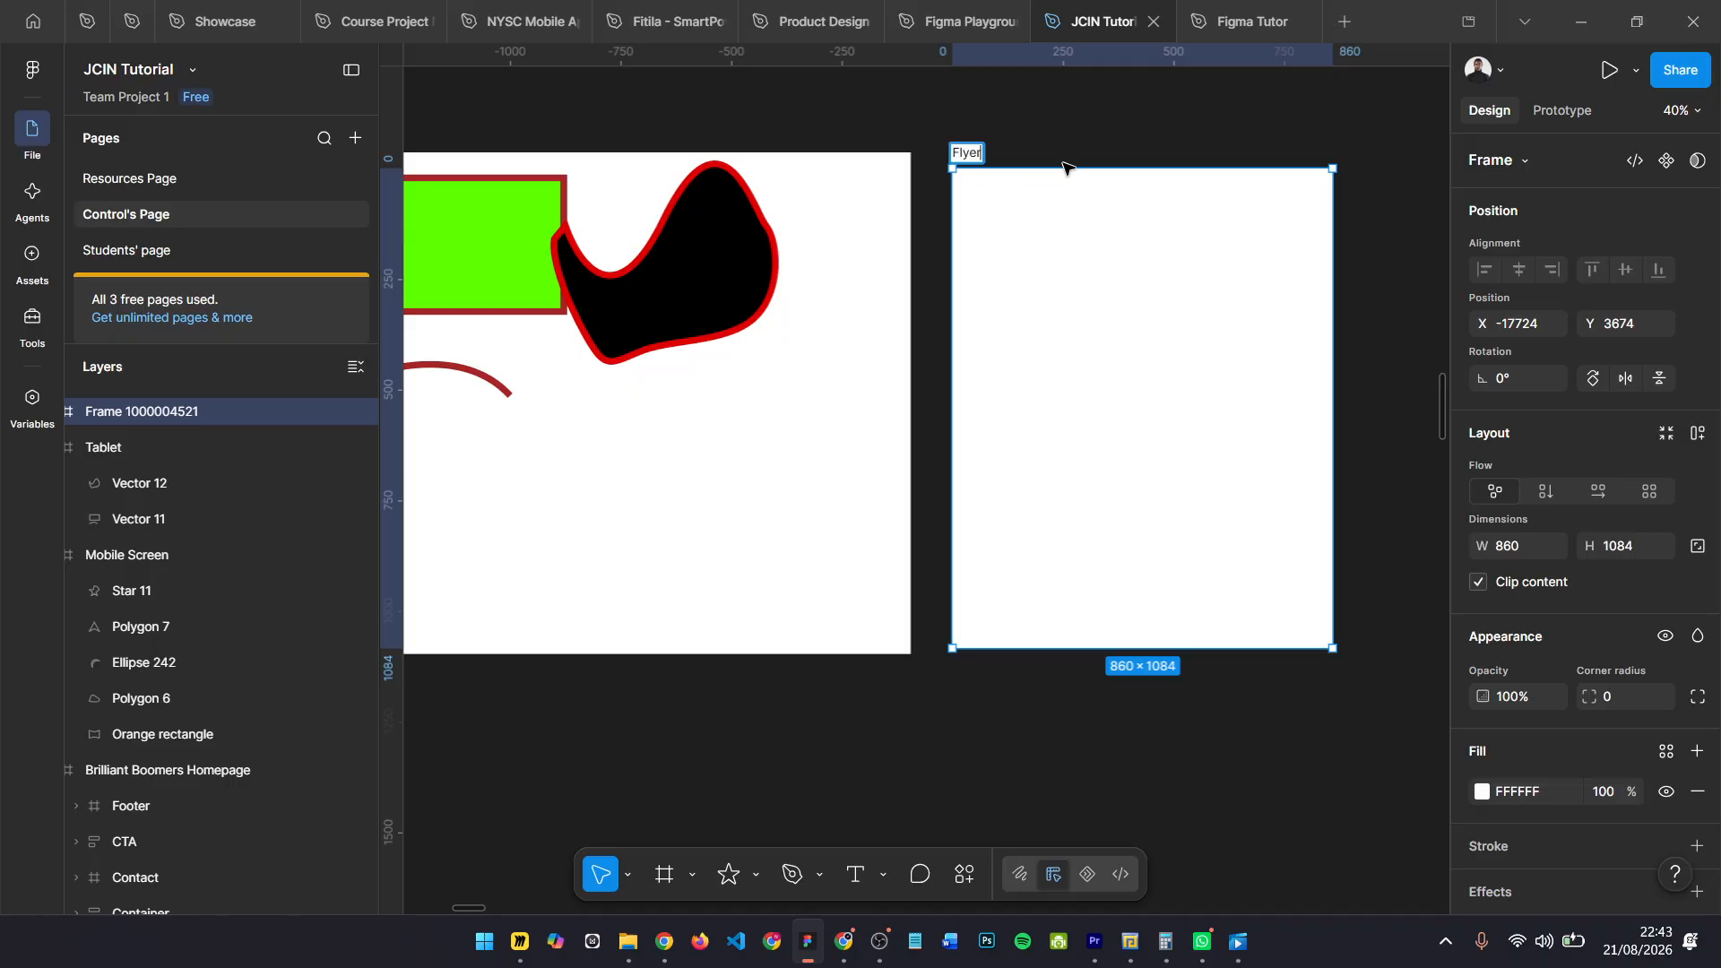
pyautogui.press('Return')
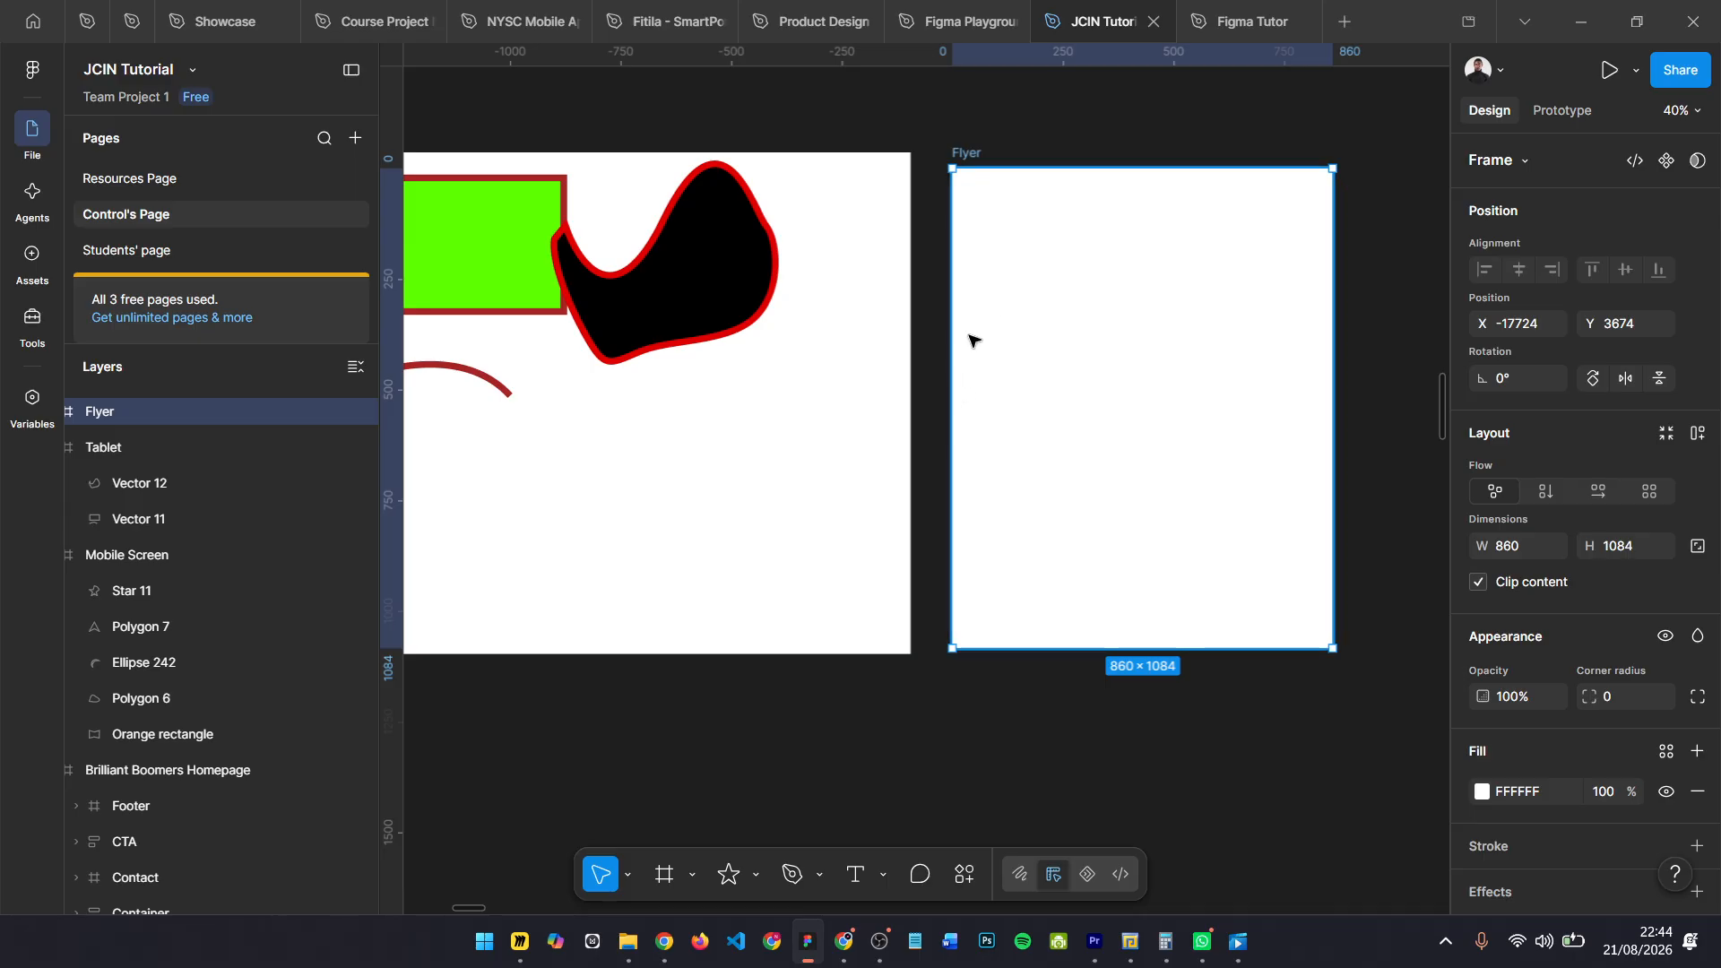
# - Start a Pen path at about X -17780, Y 4271.5 and curve it across the Flyer frame to about X -16487, Y 4208.5
pyautogui.hscroll(2, 973, 338)
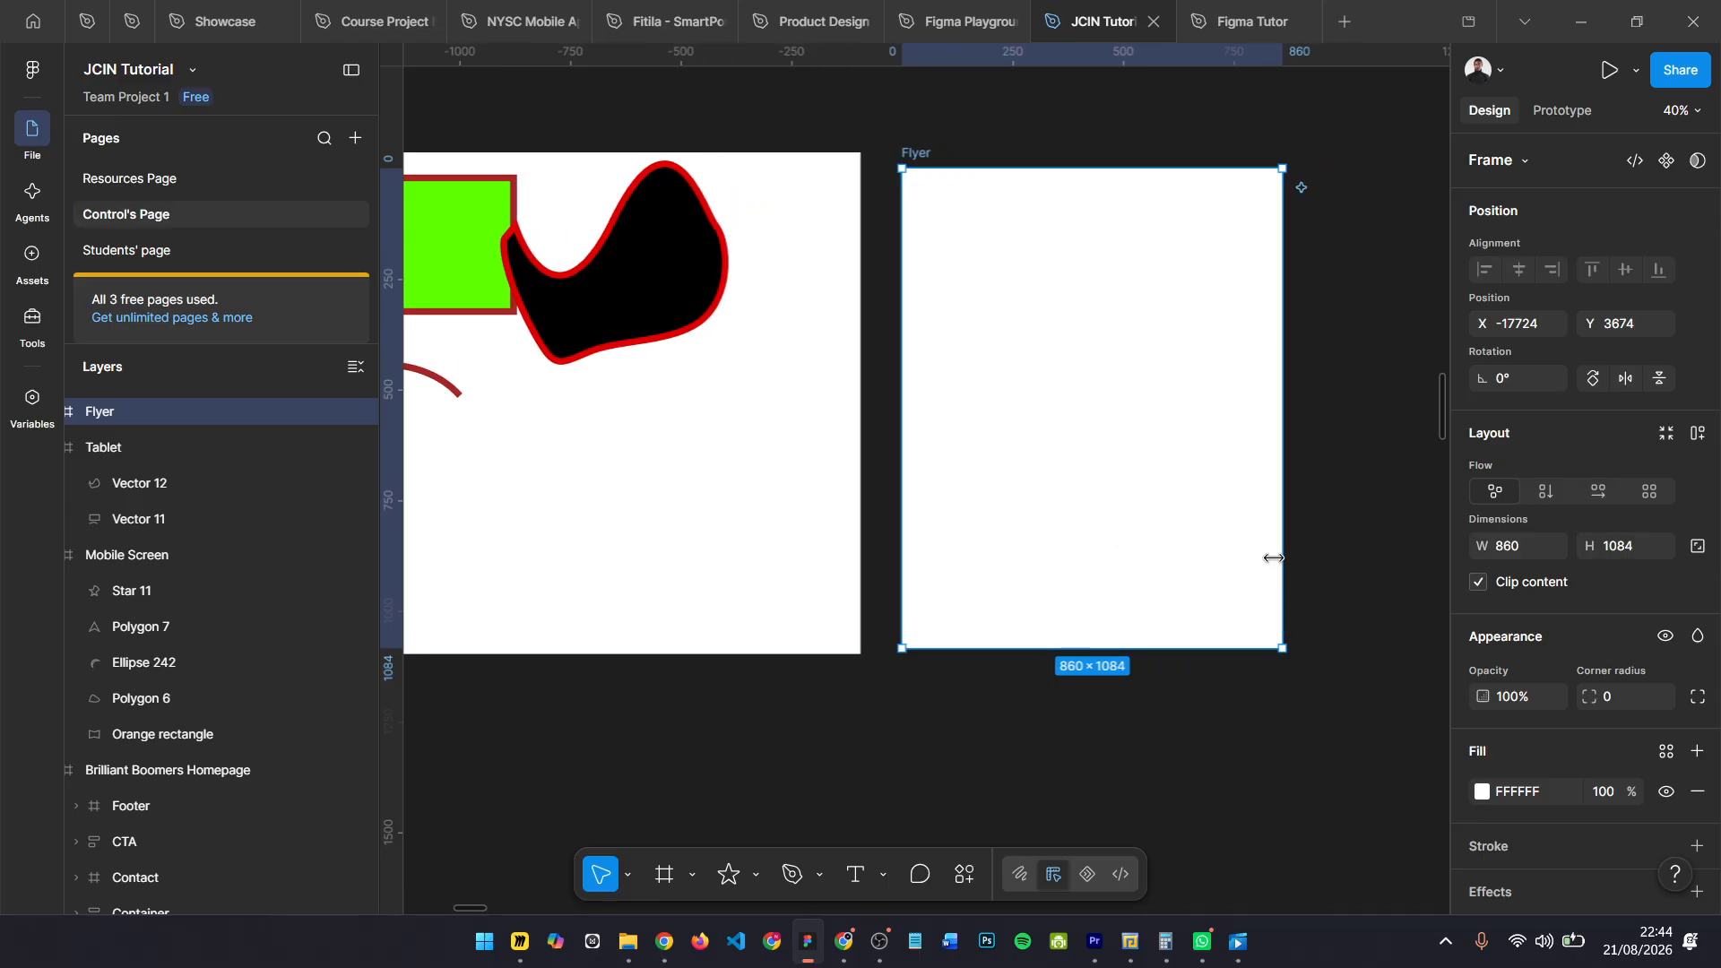
pyautogui.press('p')
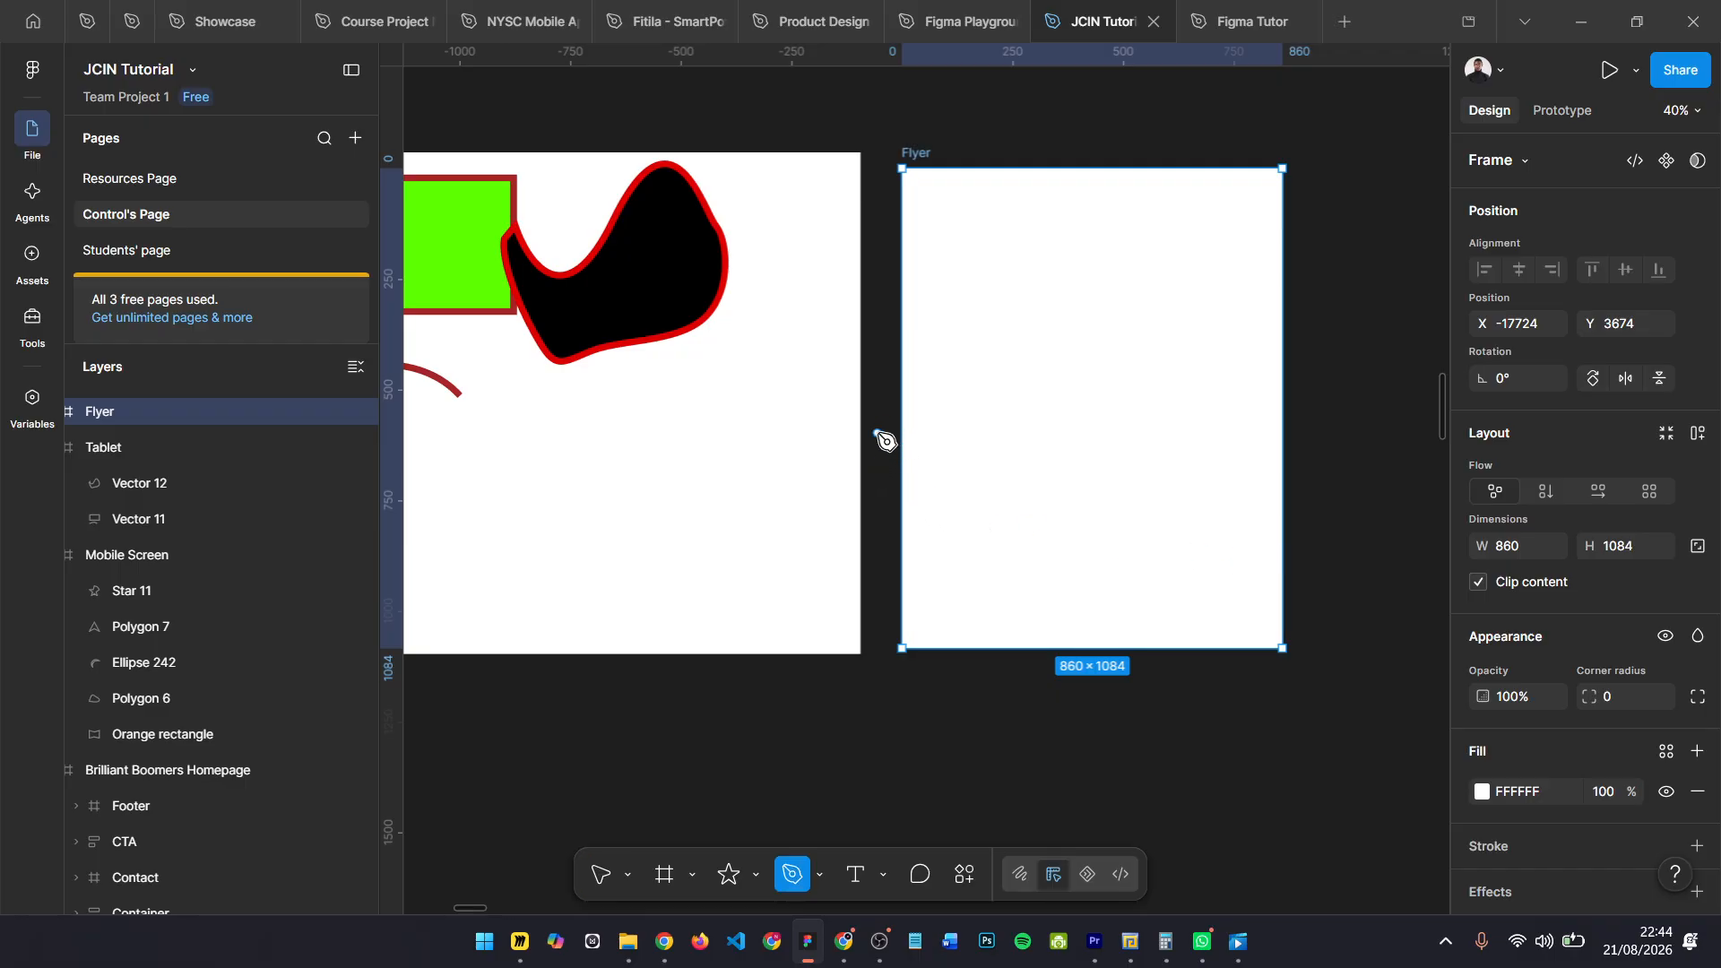
pyautogui.click(877, 433)
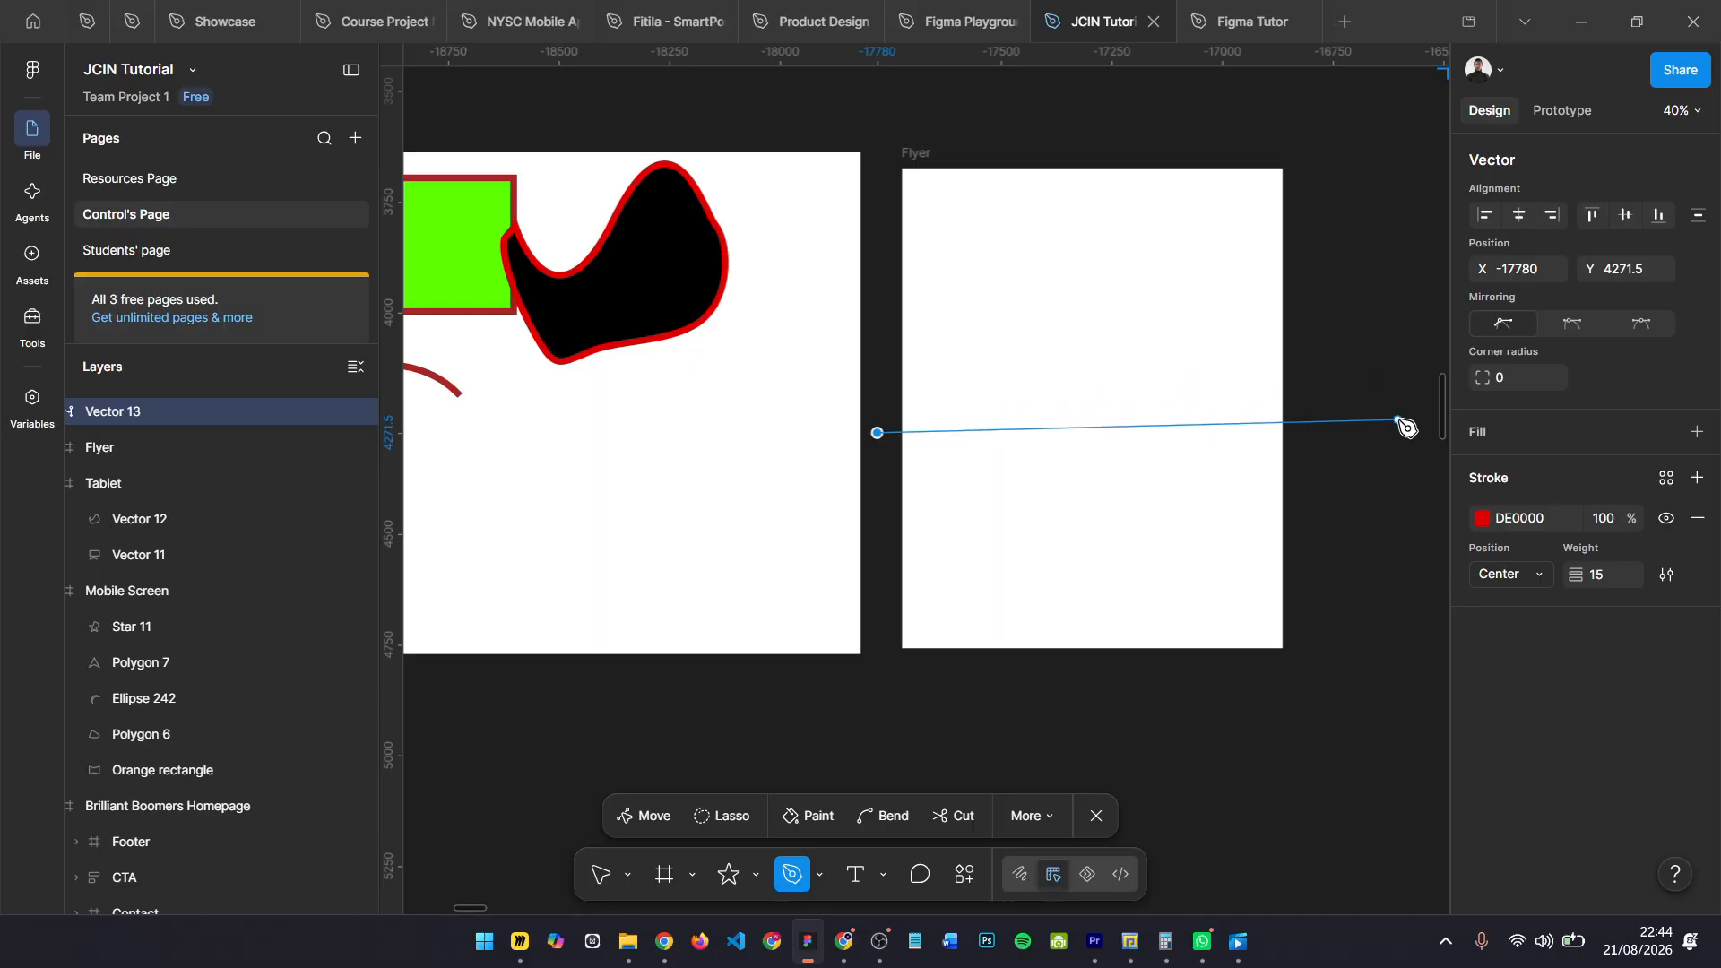
pyautogui.hscroll(3, 1395, 420)
pyautogui.moveTo(1330, 405); pyautogui.dragTo(1337, 520)
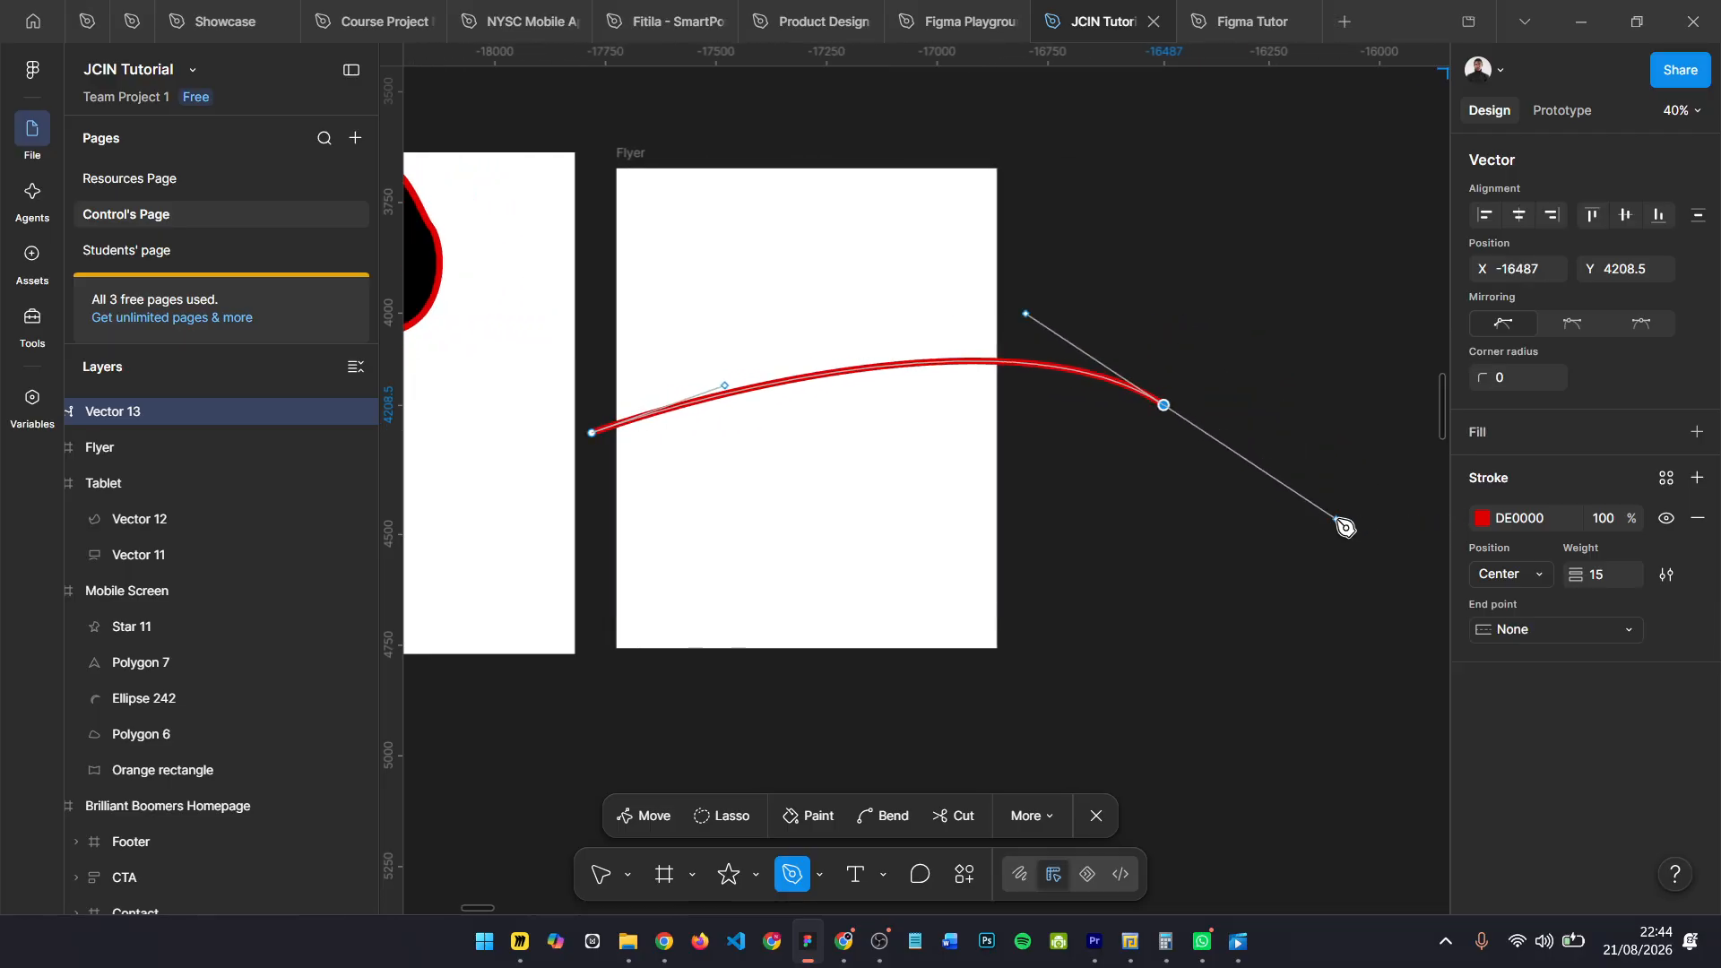
pyautogui.click(1164, 412)
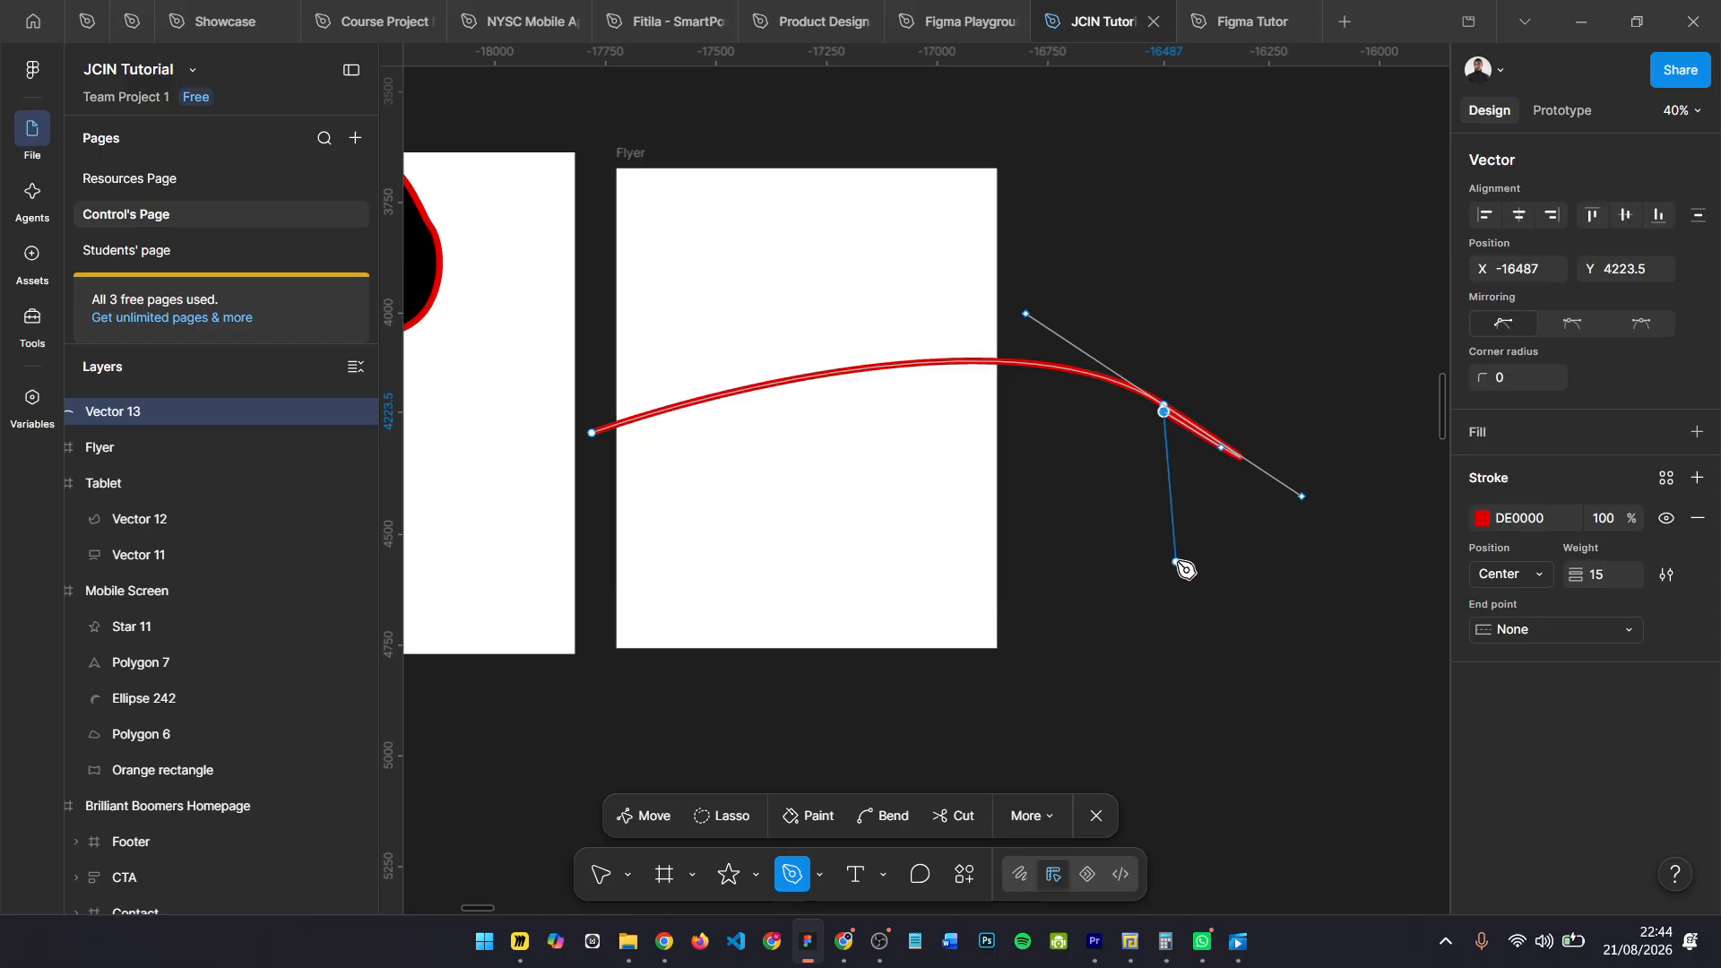
pyautogui.hotkey('ctrl', 'z')
# - Continue the path with curved points around and below the Flyer frame, and close it at its starting point
pyautogui.moveTo(1272, 629); pyautogui.dragTo(1271, 725)
pyautogui.moveTo(1258, 766); pyautogui.dragTo(1223, 808)
pyautogui.moveTo(1127, 828); pyautogui.dragTo(1055, 836)
pyautogui.moveTo(540, 811); pyautogui.dragTo(466, 748)
pyautogui.moveTo(470, 685); pyautogui.dragTo(502, 604)
pyautogui.click(593, 434)
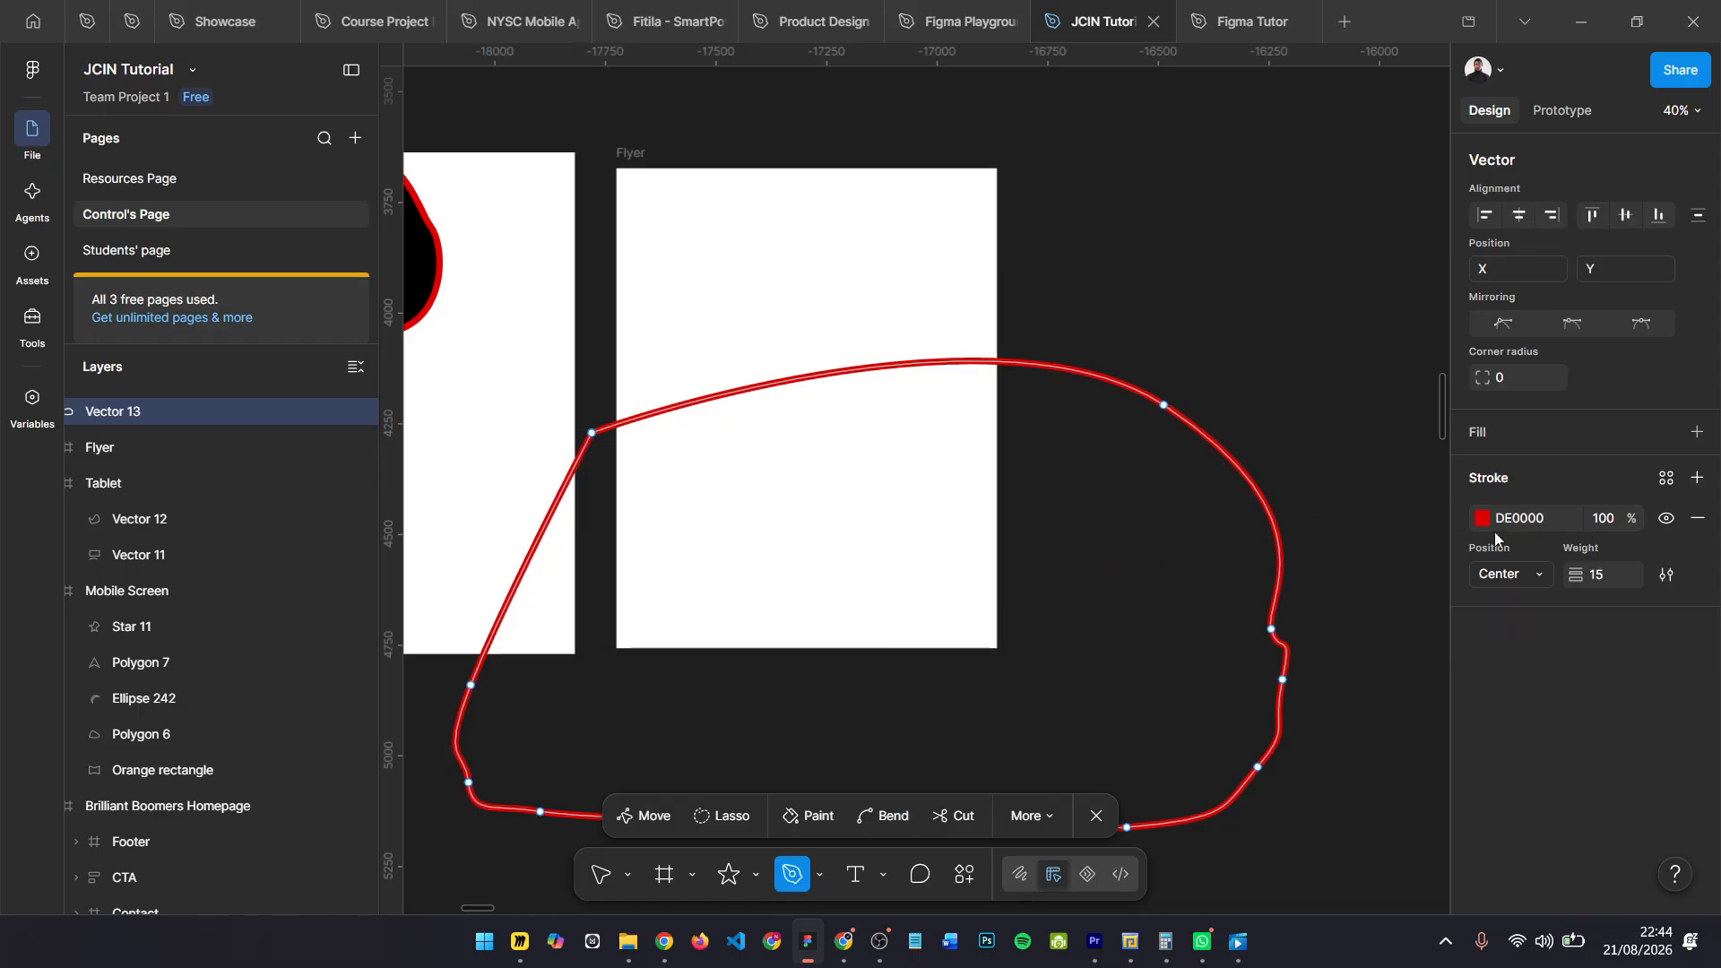
# - Remove the stroke from the closed path around the Flyer frame, finish editing it and deselect it
pyautogui.click(1693, 520)
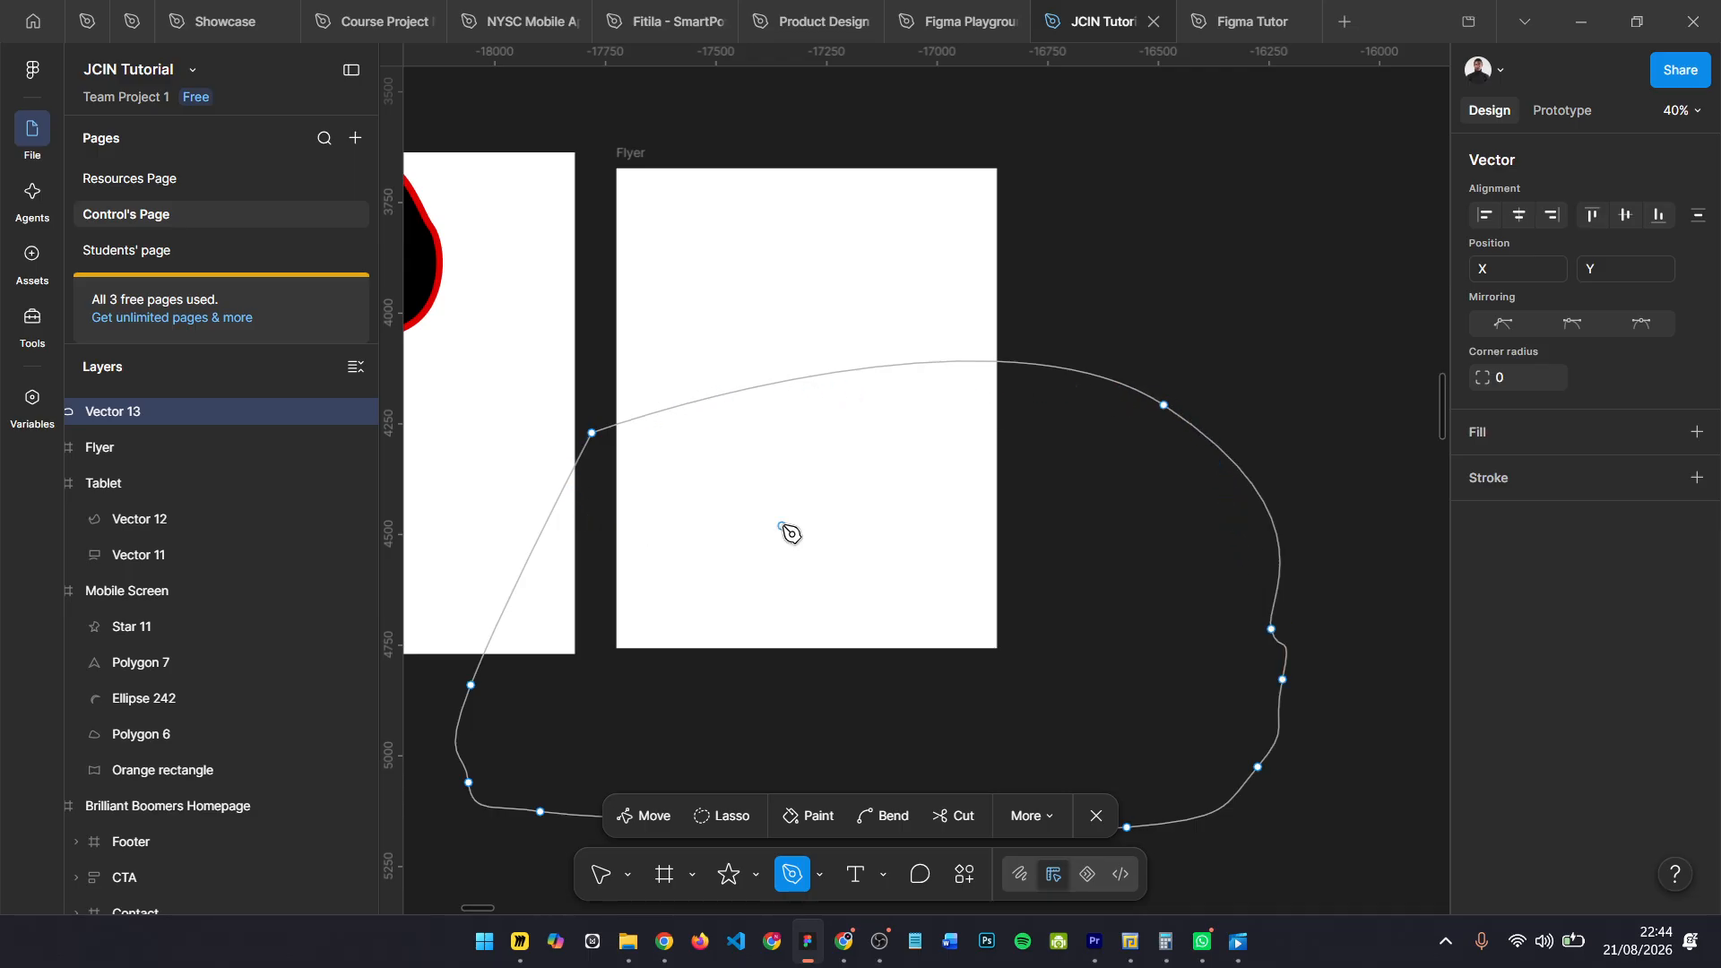
pyautogui.press('Escape')
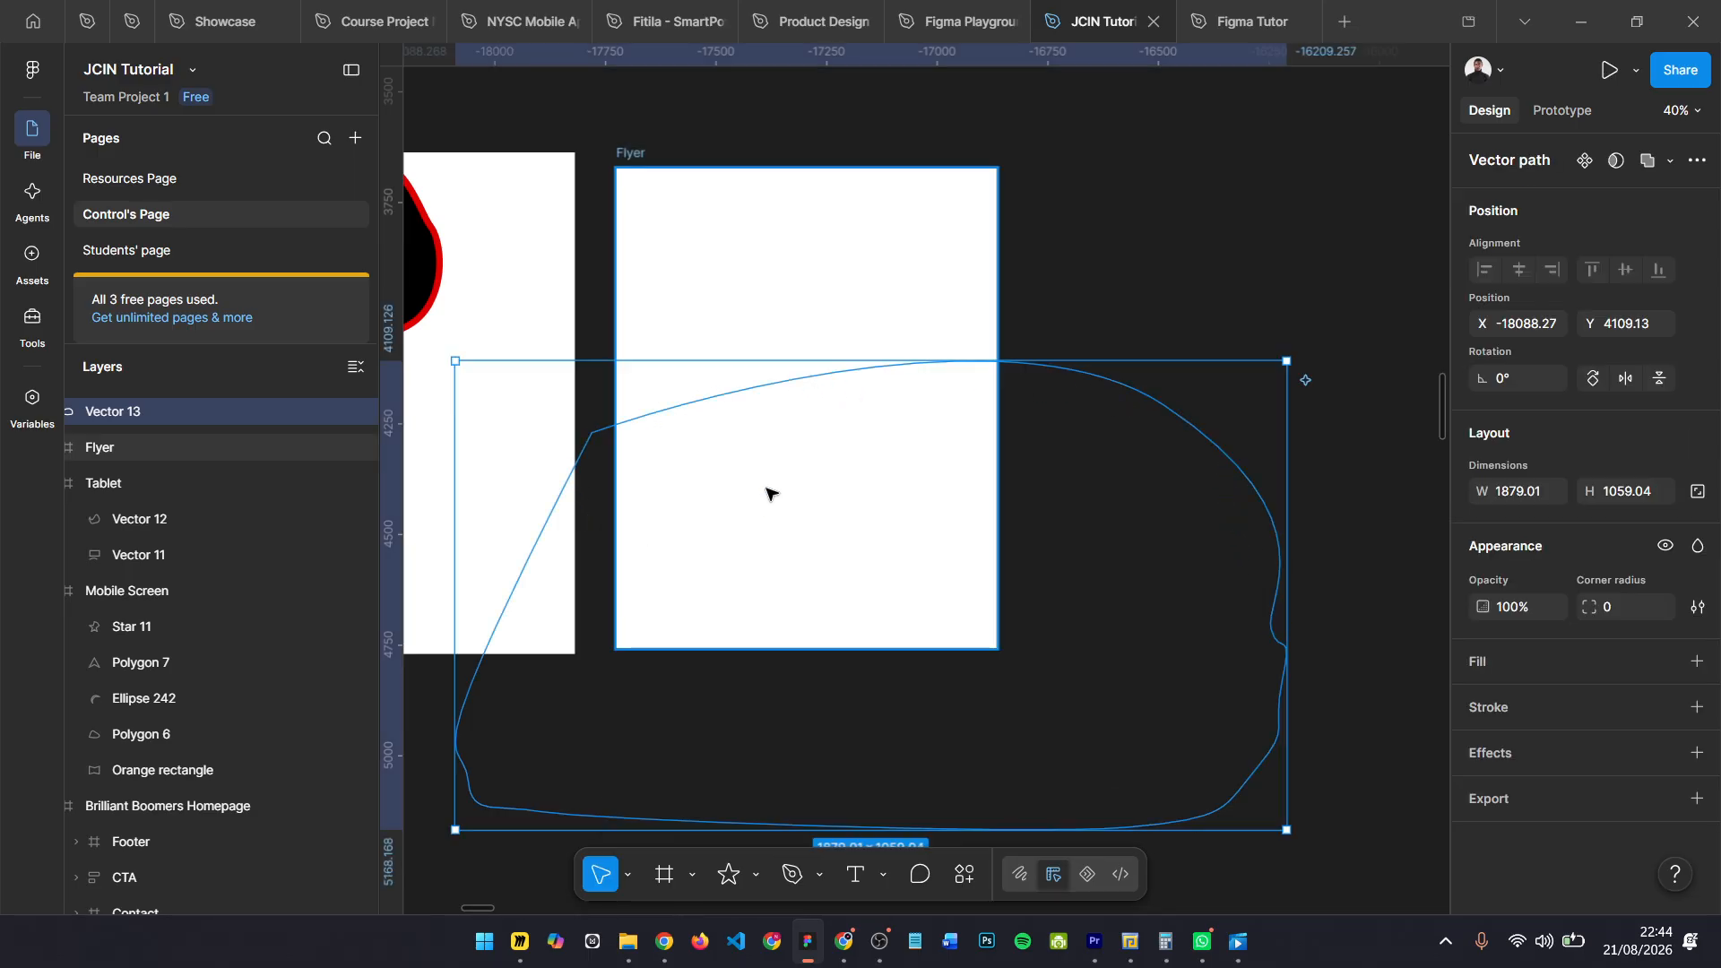
pyautogui.click(1094, 251)
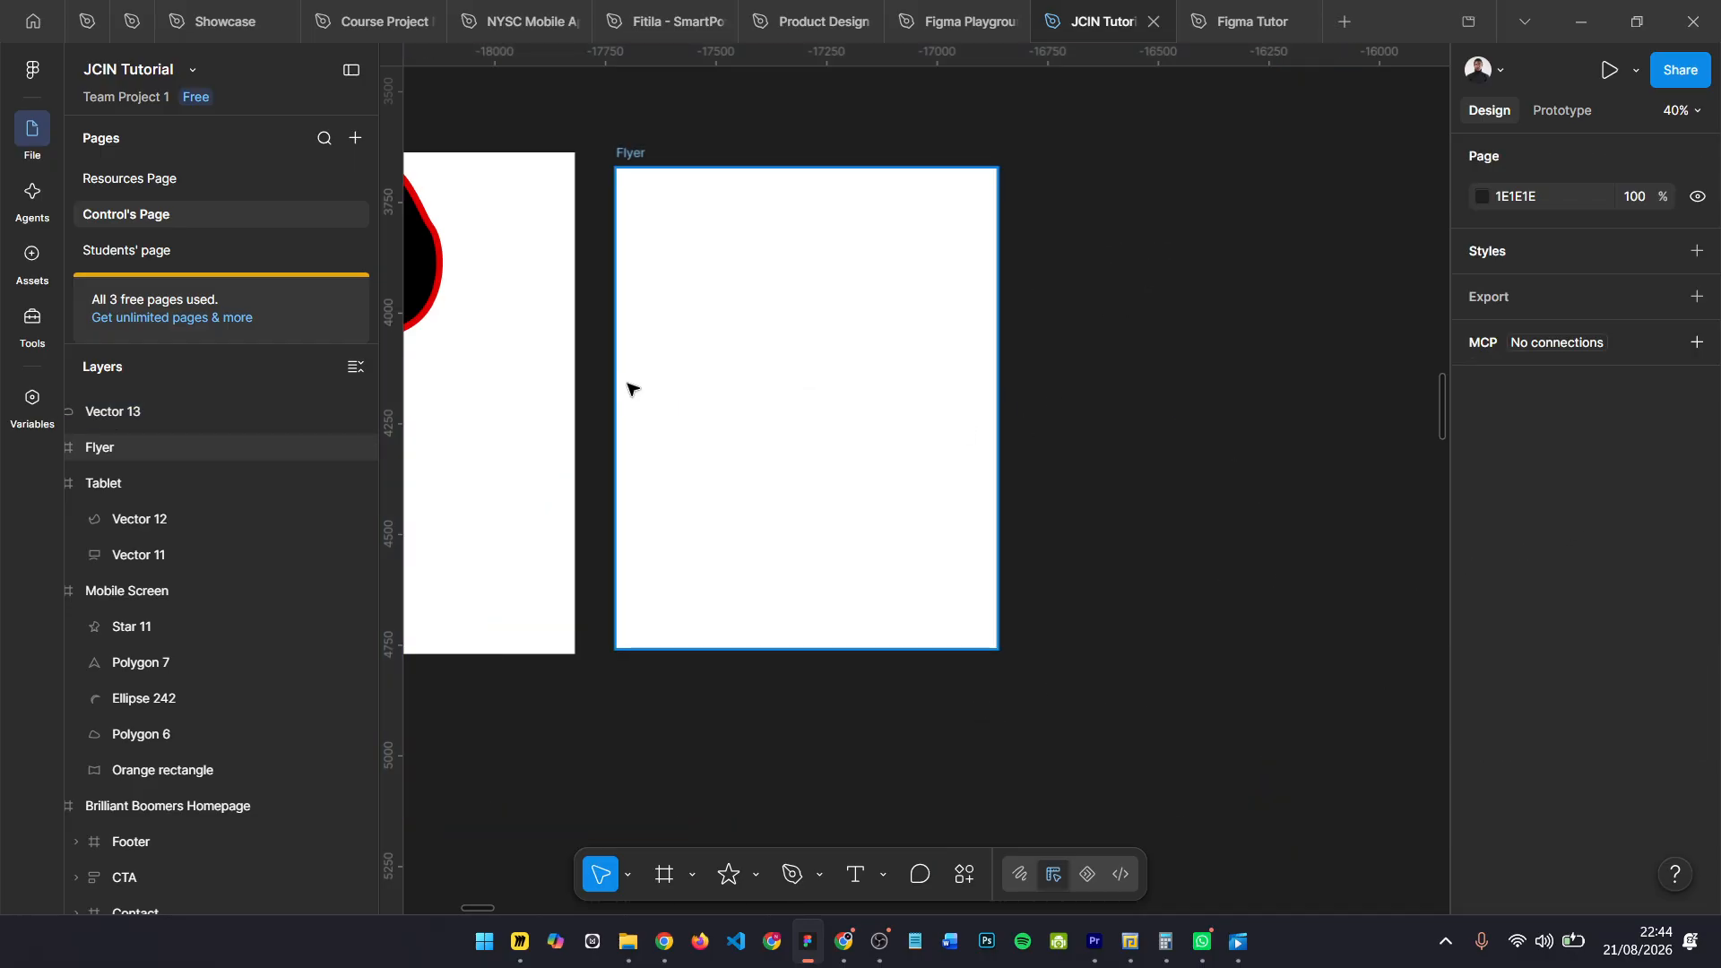
# - Give the closed vector path over the Flyer frame a solid green fill, 009639
pyautogui.click(133, 414)
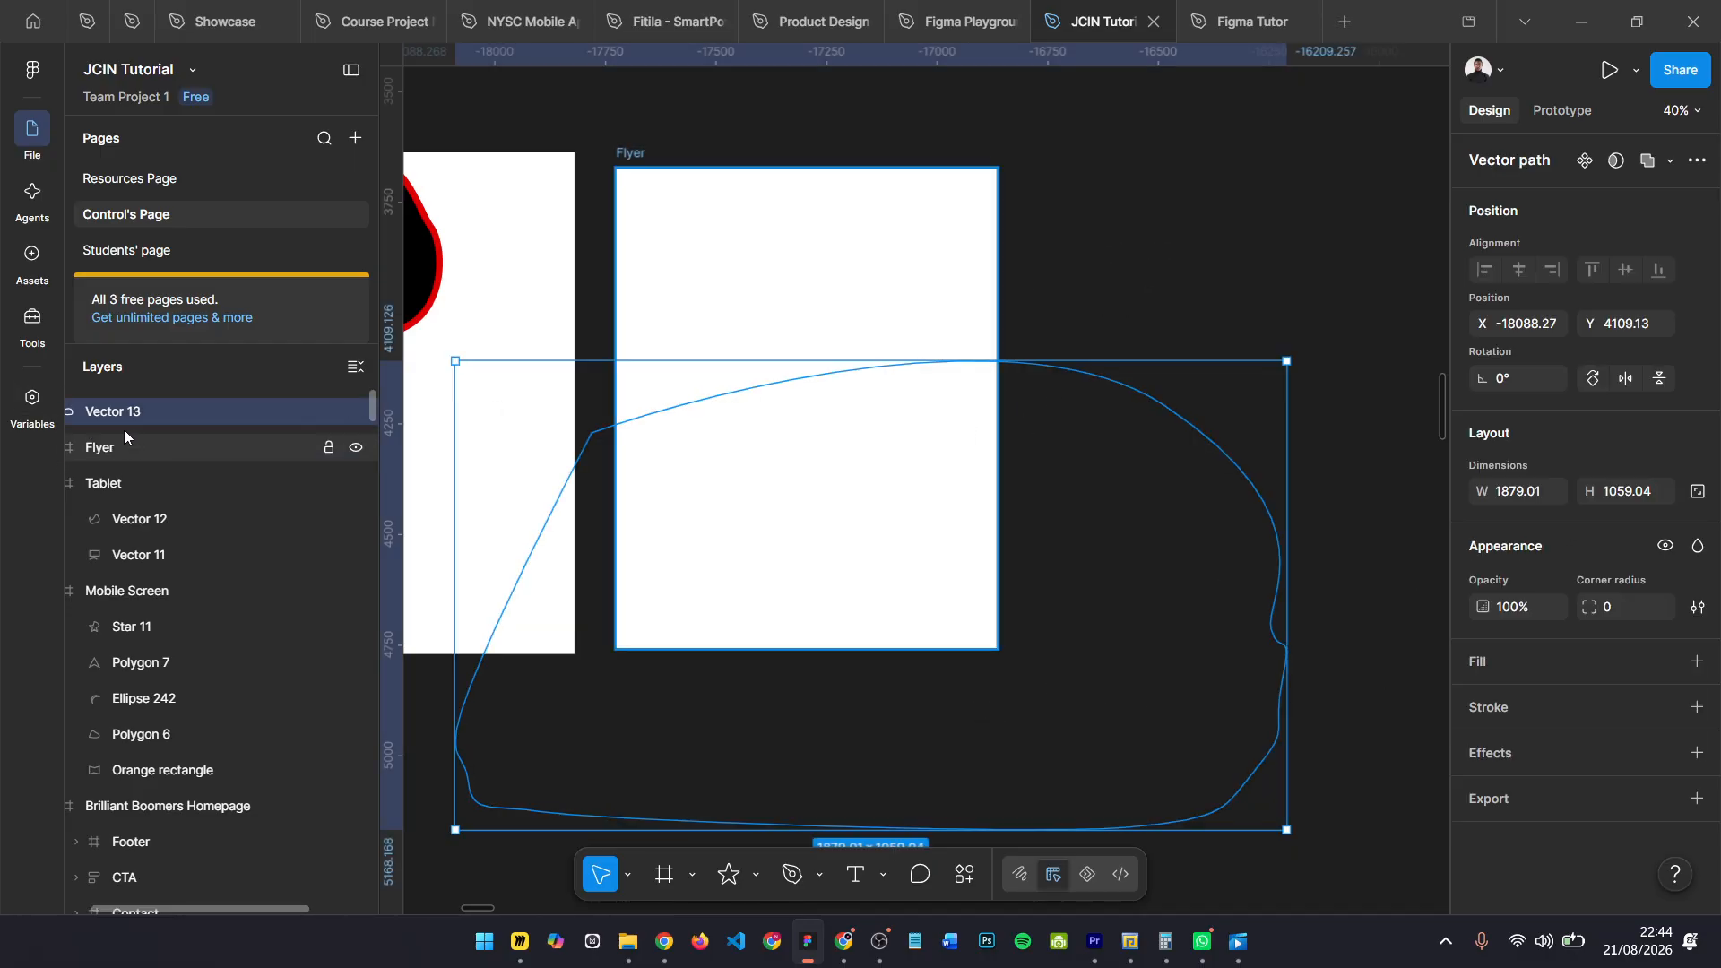
pyautogui.hscroll(-1, 147, 447)
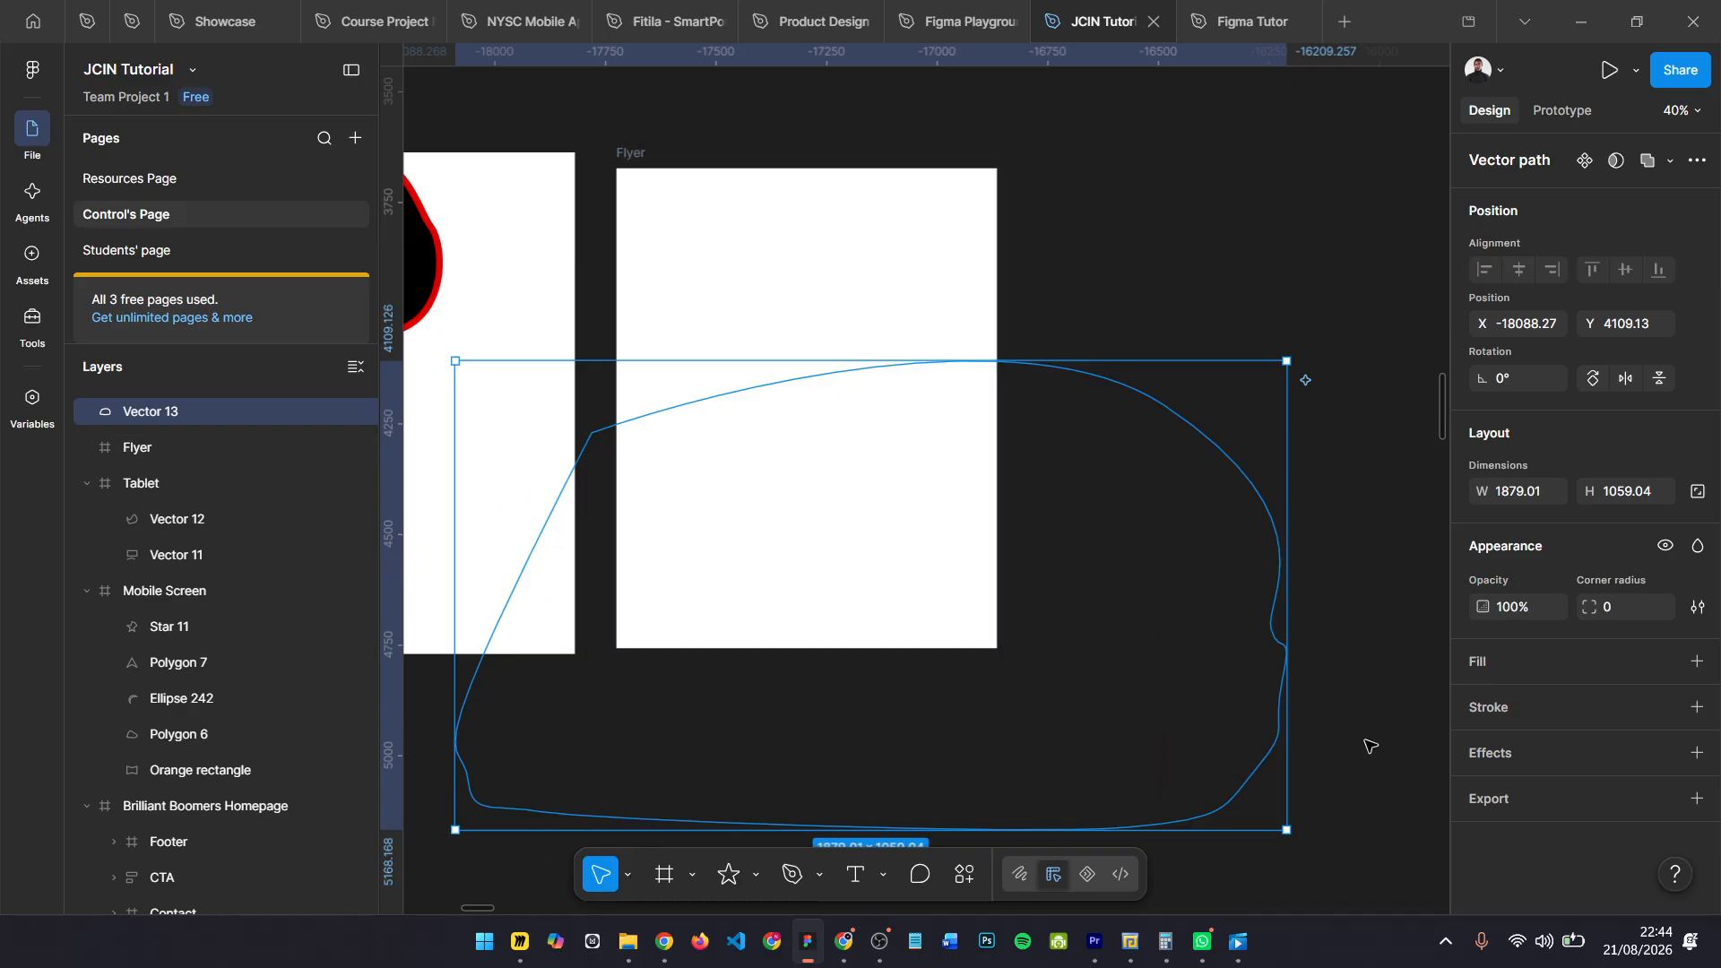
pyautogui.click(1695, 661)
pyautogui.click(1482, 701)
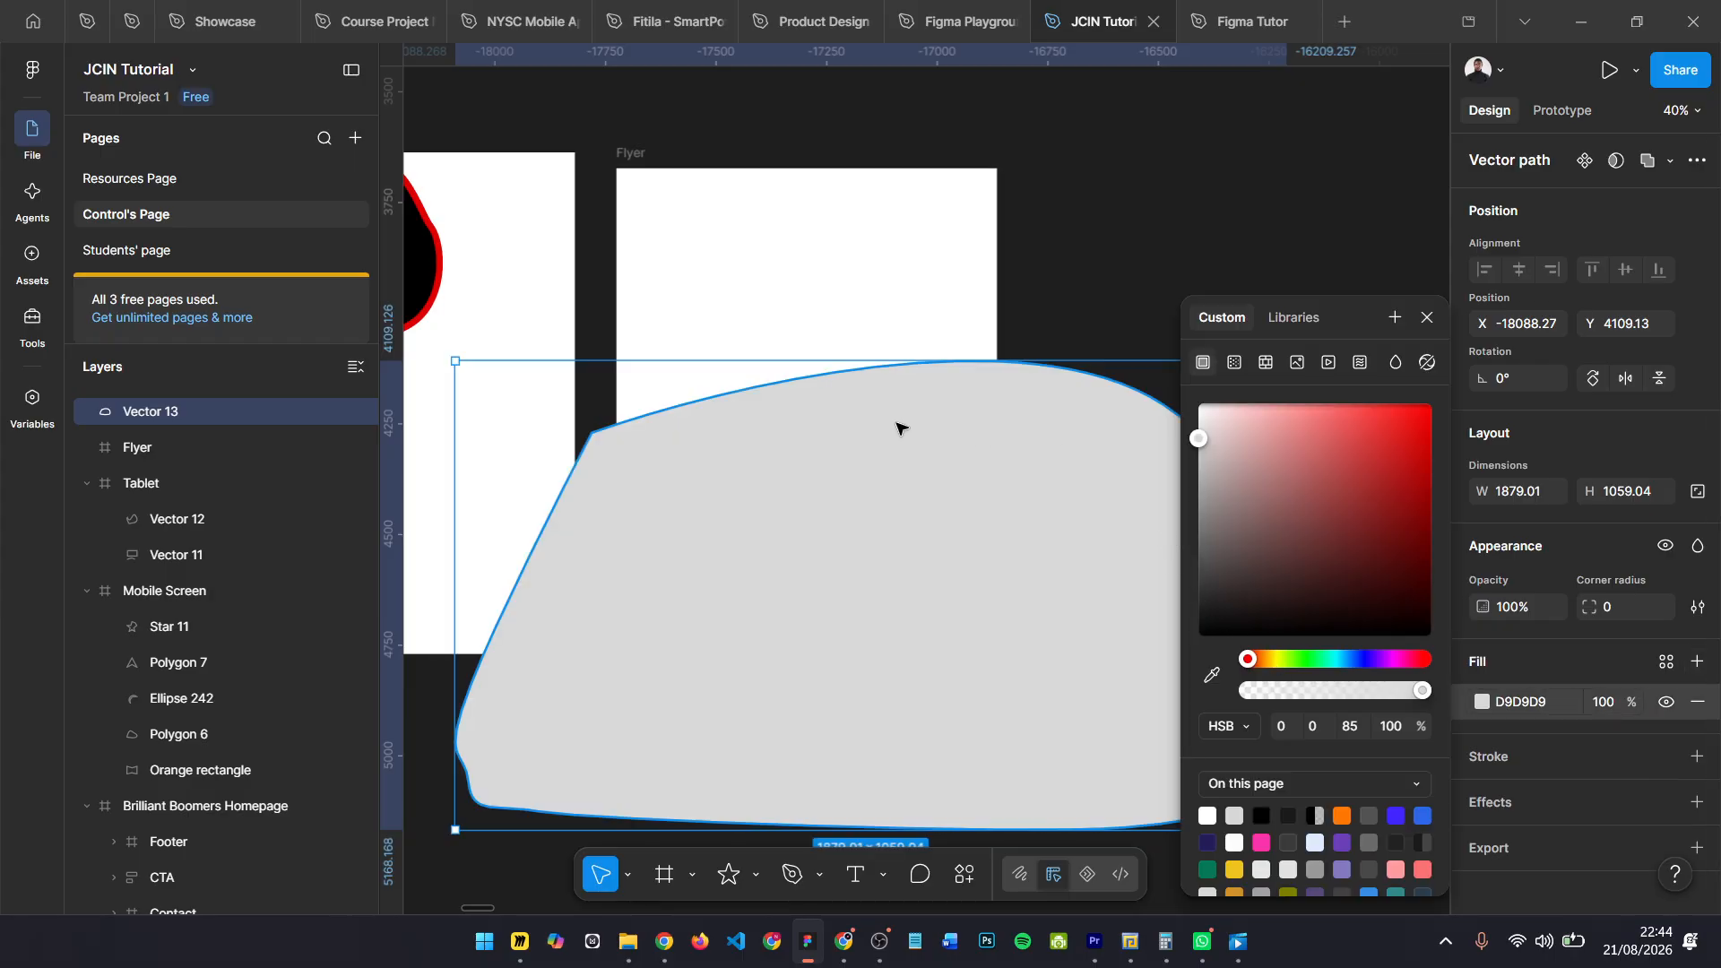
pyautogui.hscroll(1, 1093, 506)
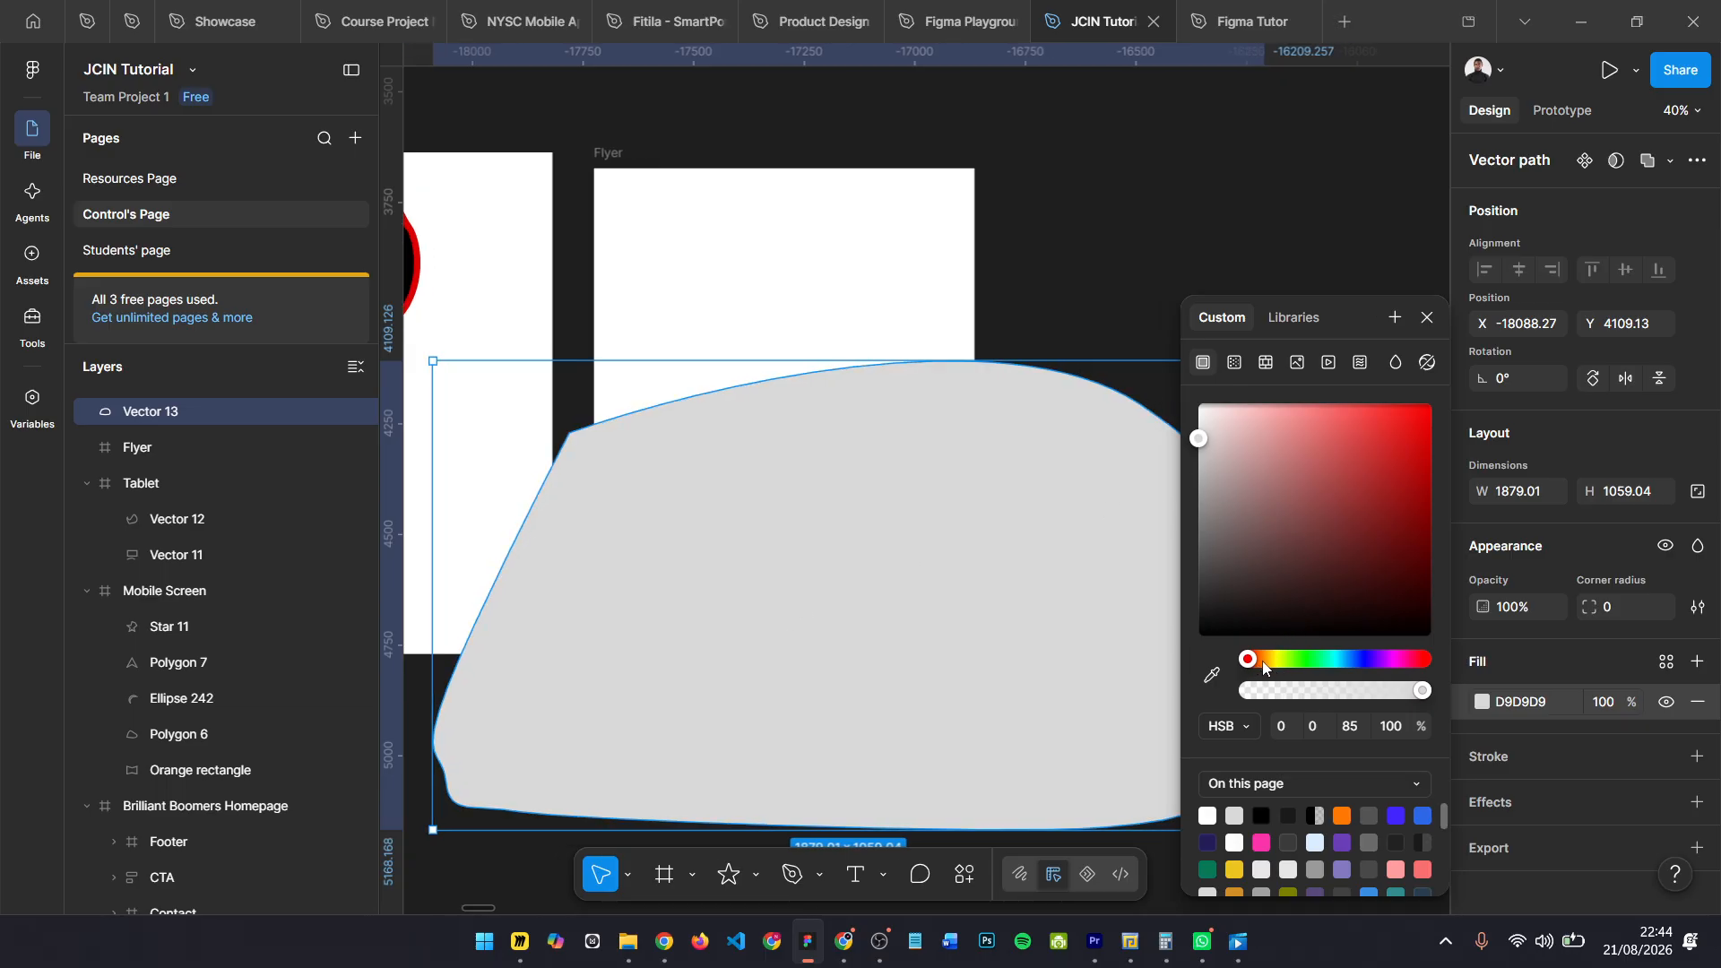
pyautogui.click(1317, 662)
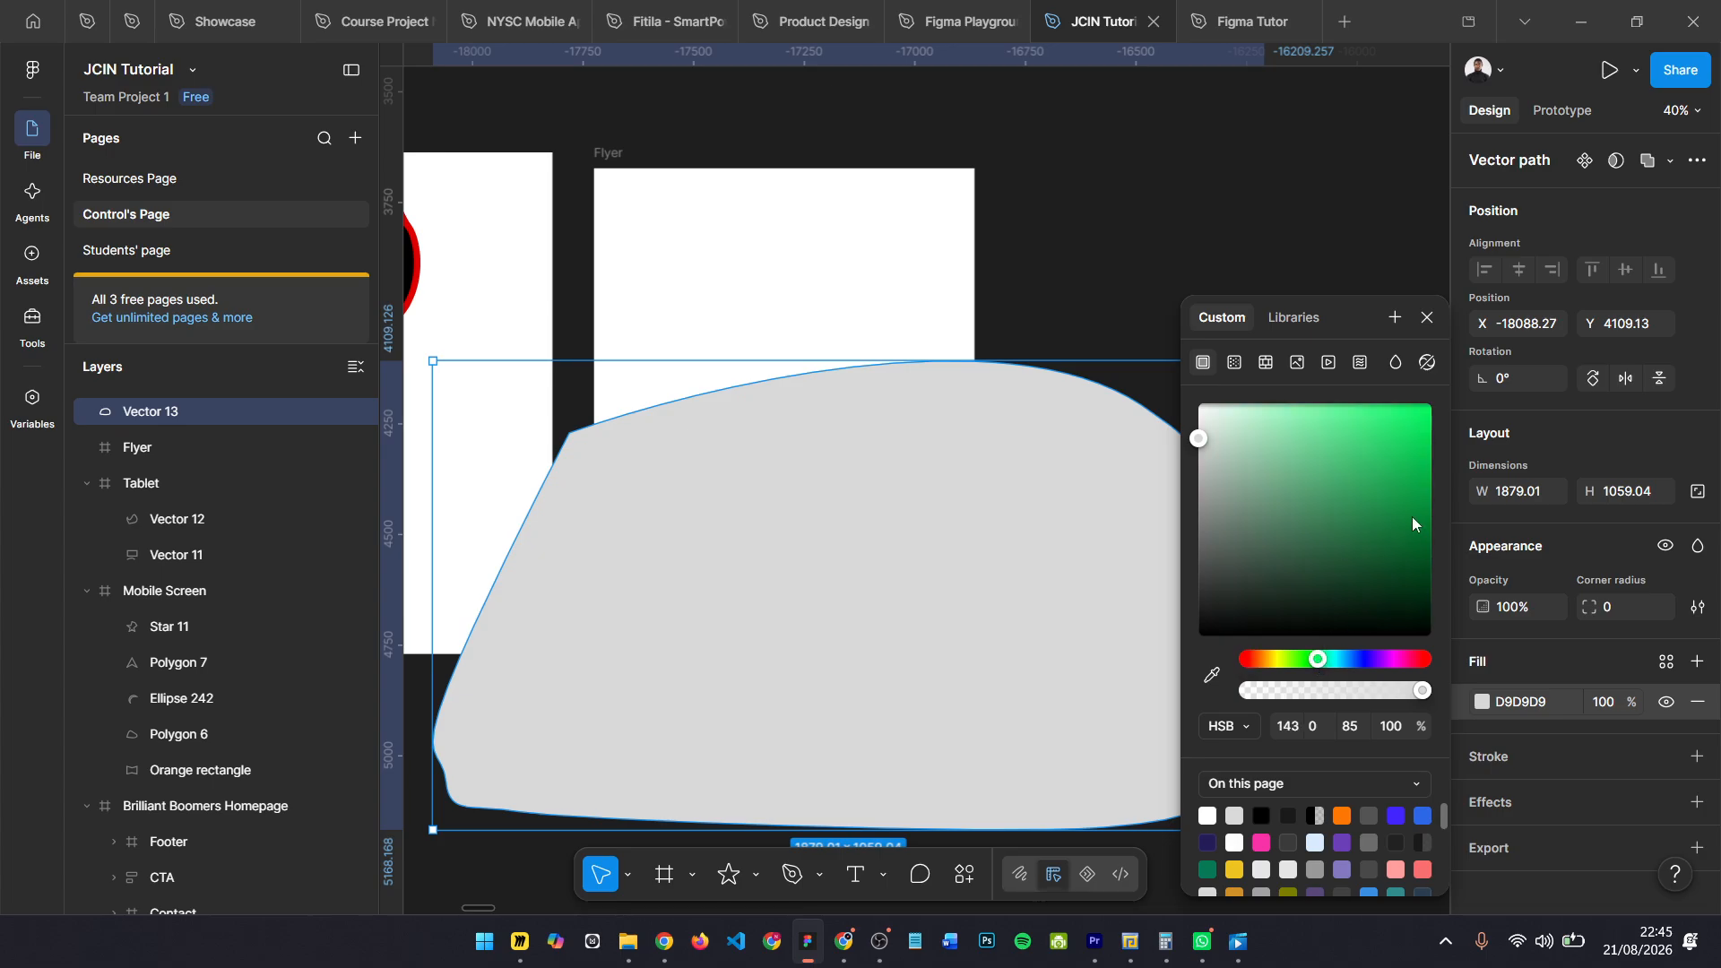
pyautogui.moveTo(1413, 518); pyautogui.dragTo(1440, 509)
pyautogui.click(1425, 319)
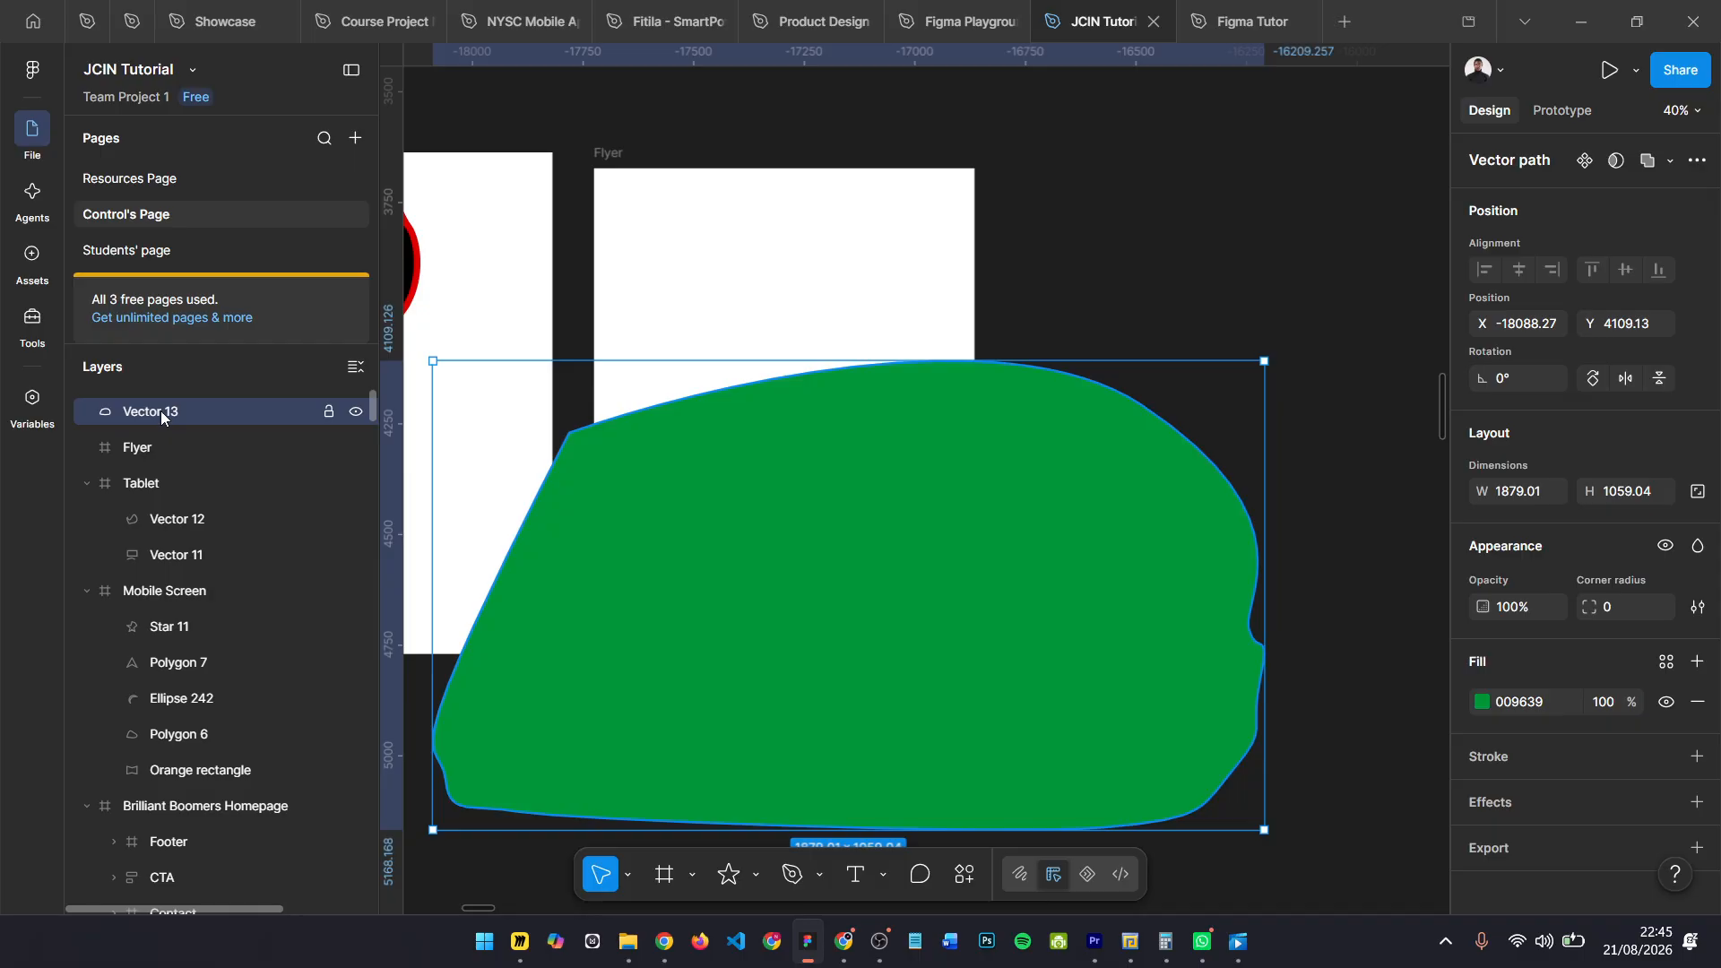
# - Nest the green vector inside the Flyer frame, and switch the frame's Clip content off and back on
pyautogui.moveTo(159, 411); pyautogui.dragTo(158, 452)
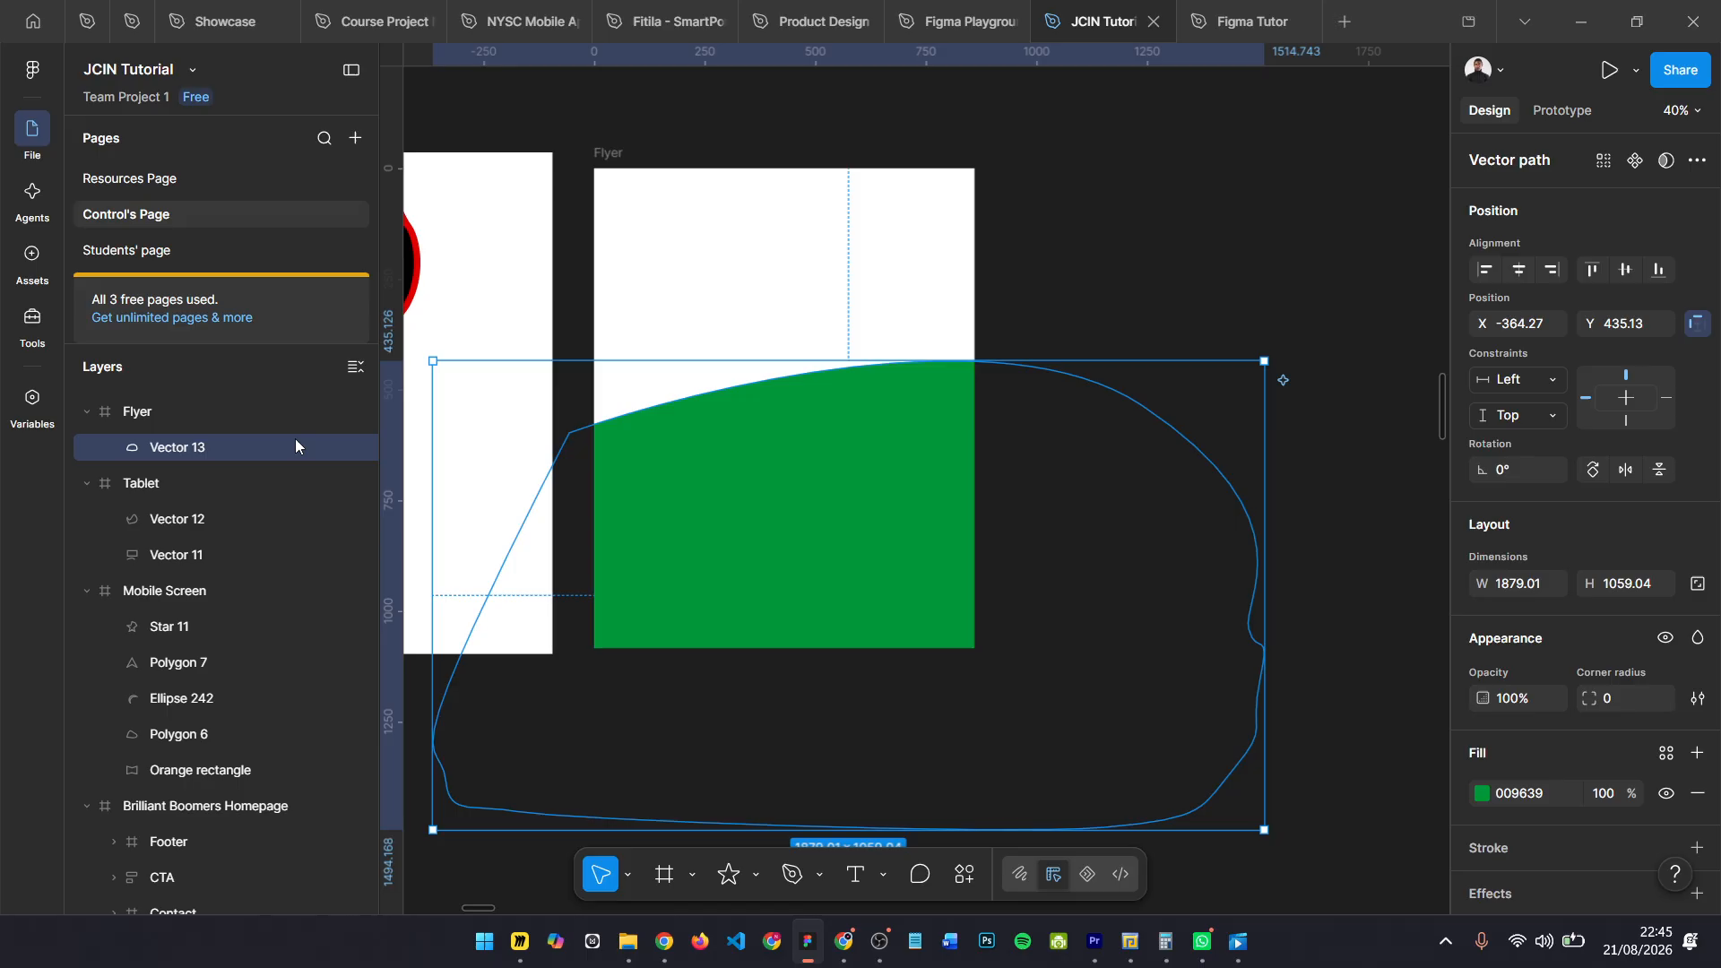
pyautogui.click(124, 420)
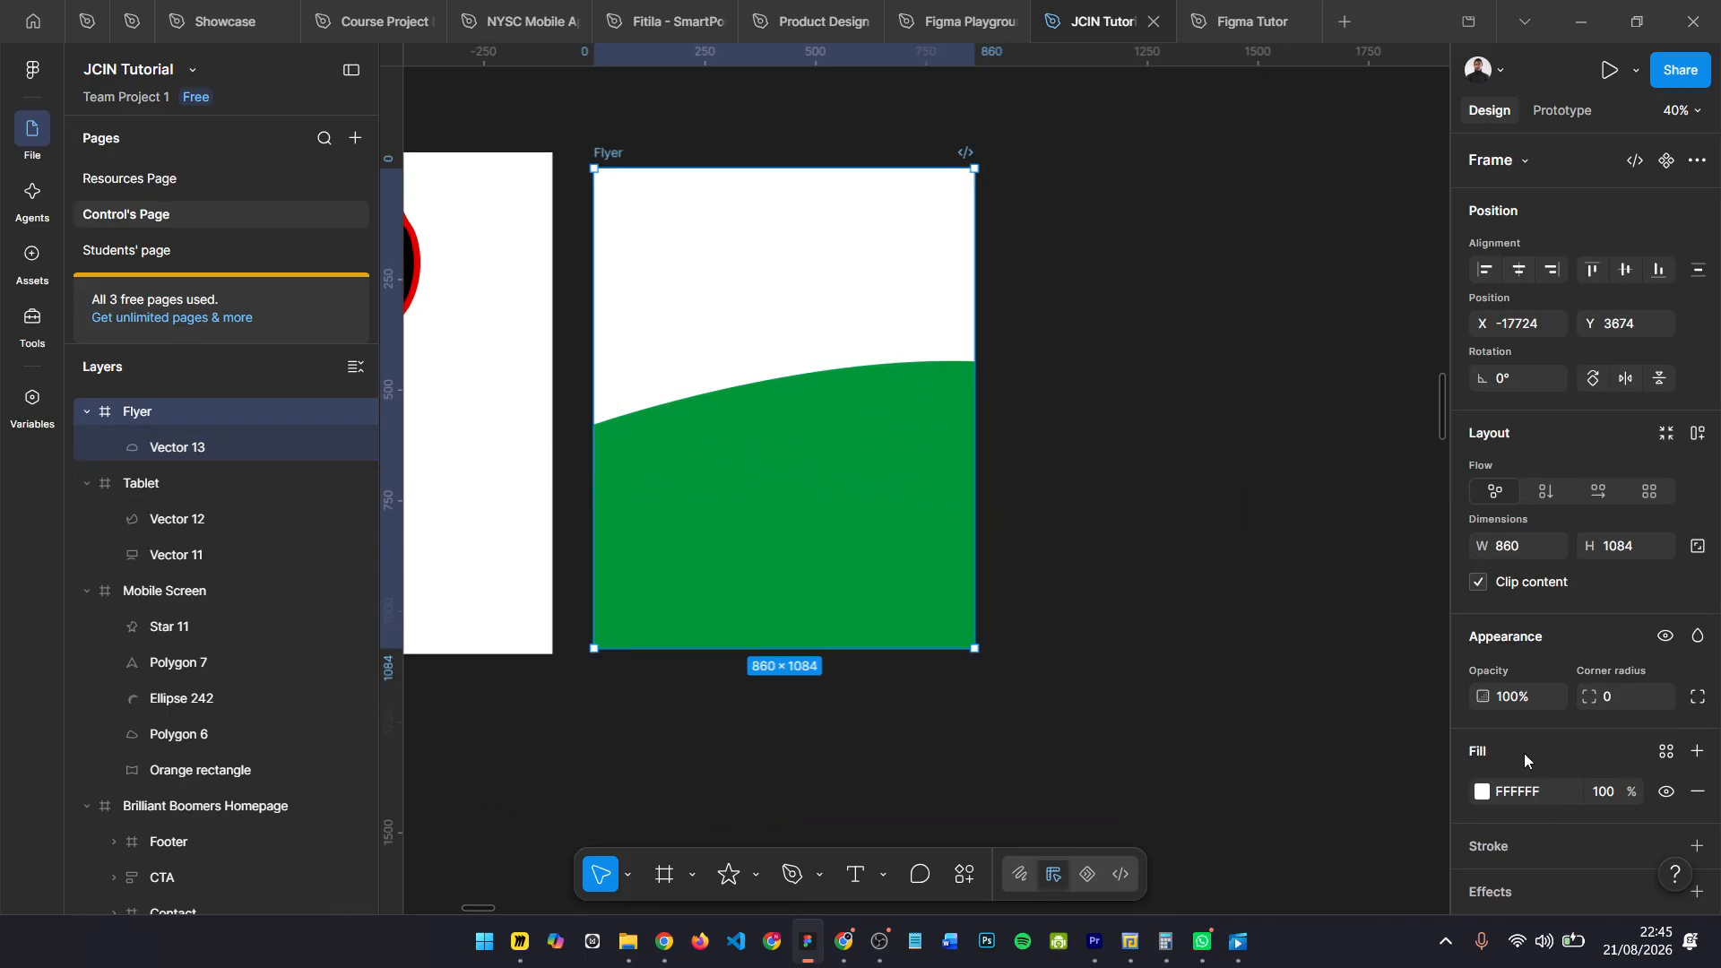
pyautogui.click(1480, 582)
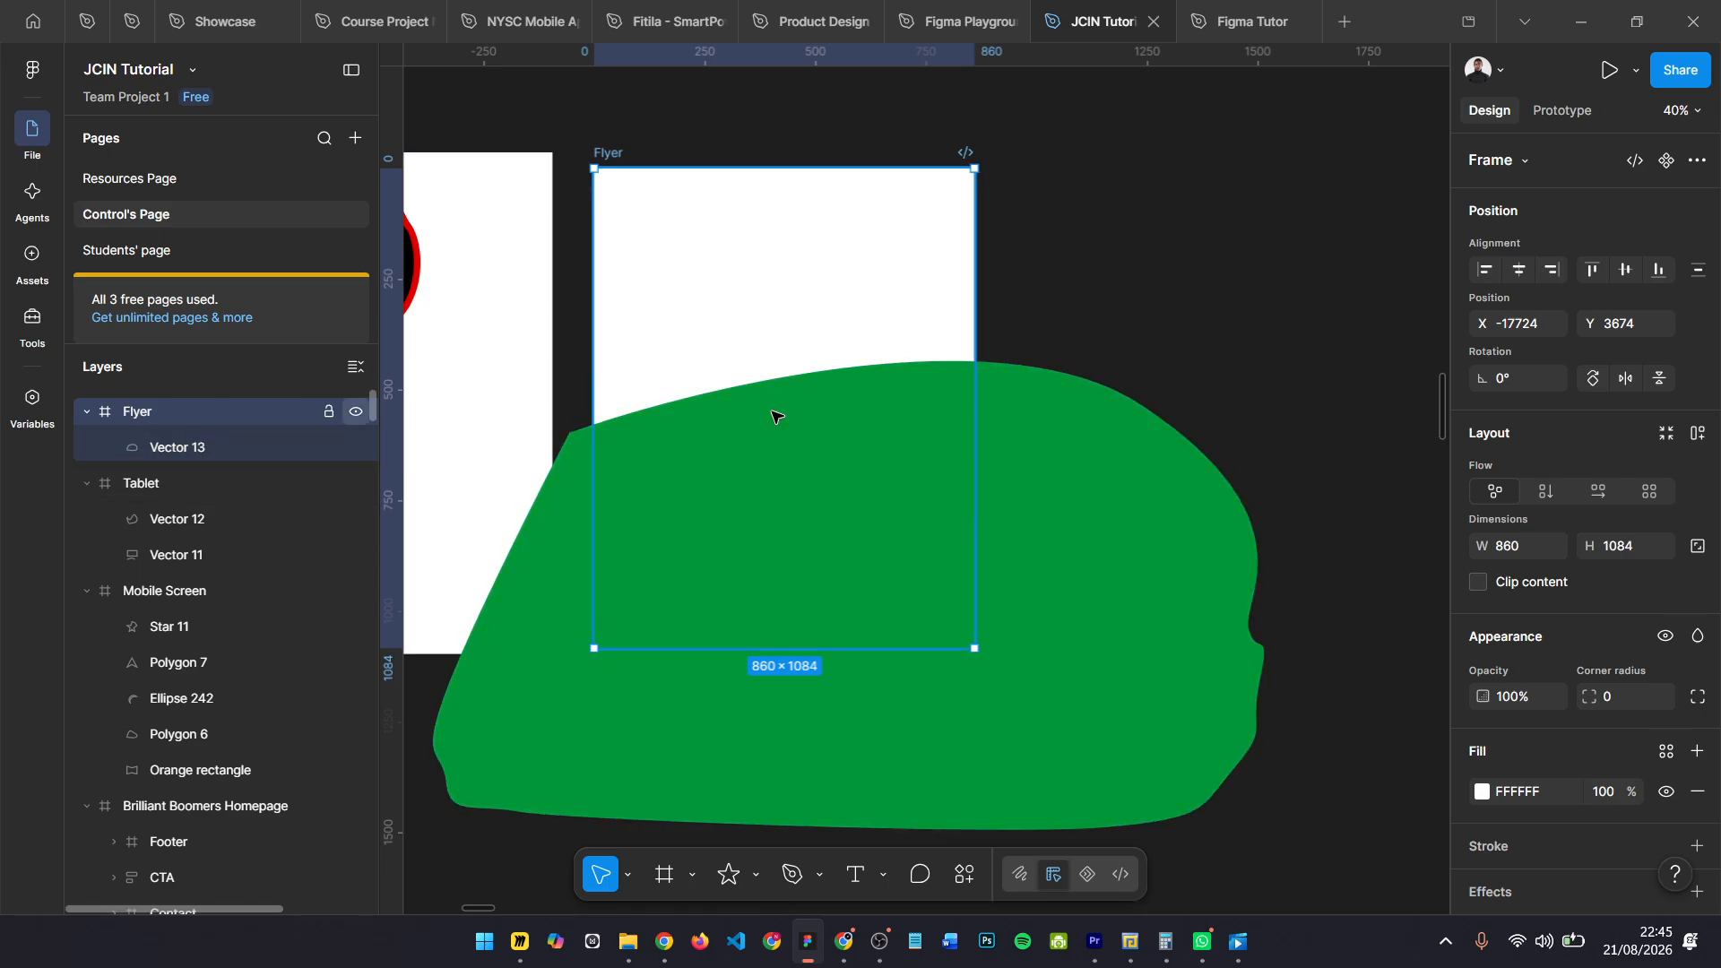
pyautogui.click(1477, 583)
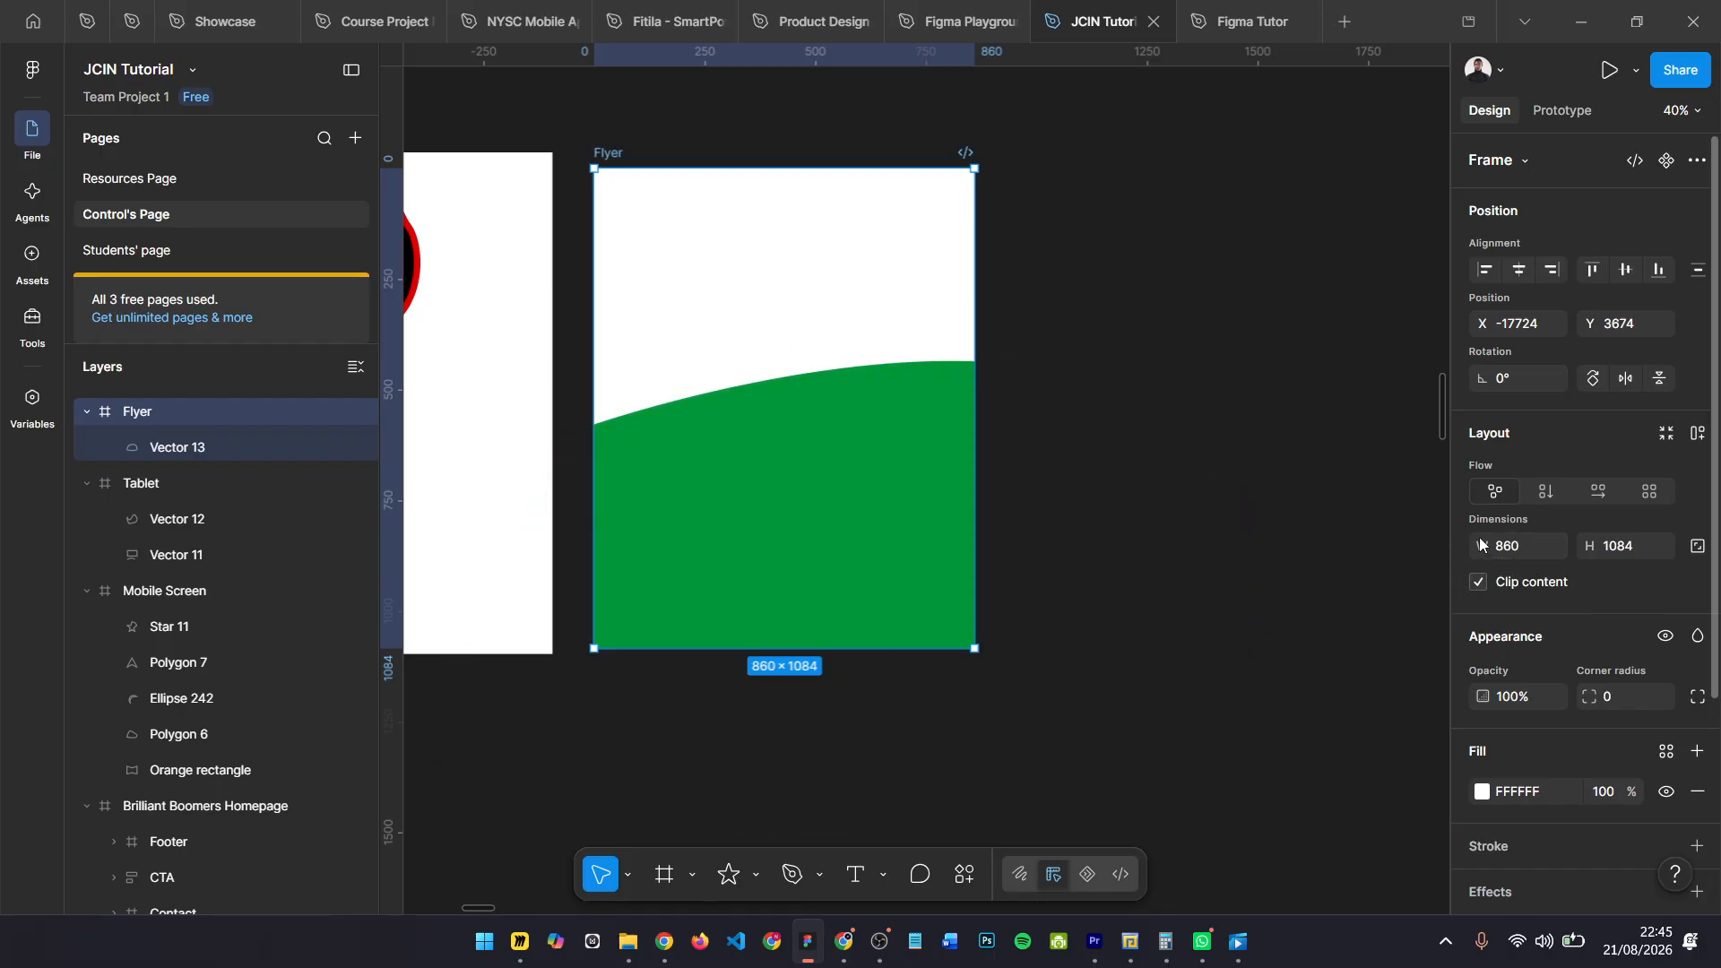
# - Add a text layer reading "The Green Weather" in the white area of the Flyer frame, at about X 265, Y 200
pyautogui.hscroll(-3, 603, 351)
pyautogui.scroll(5, 739, 306)
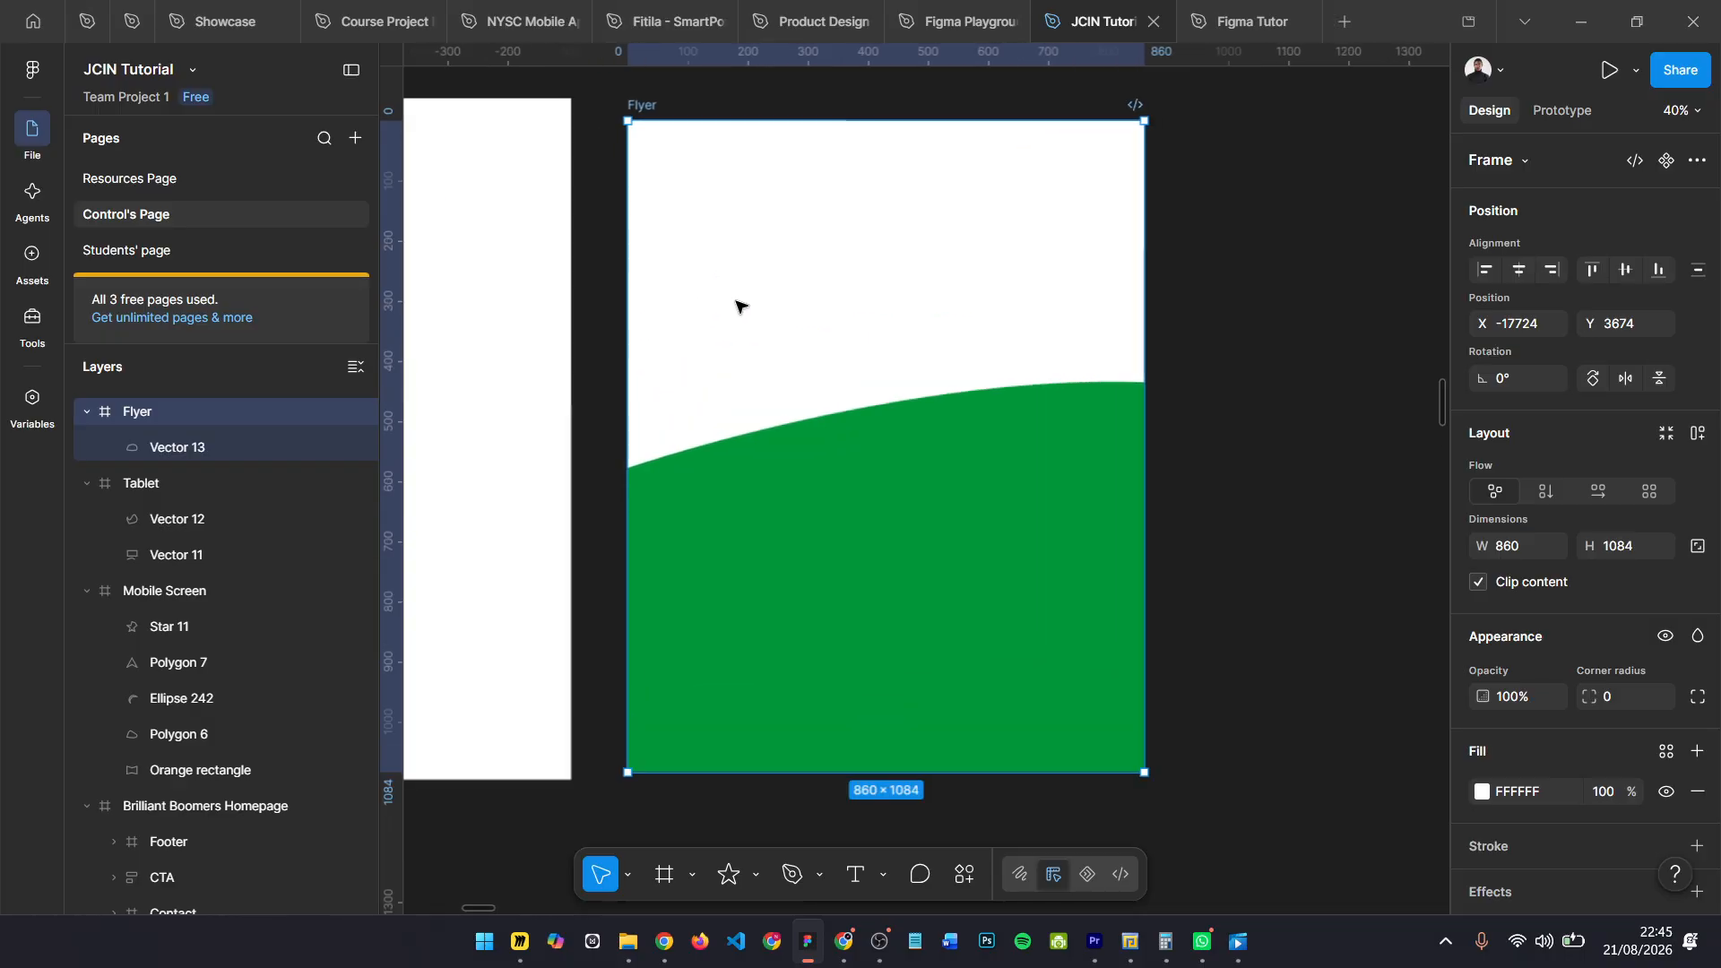
pyautogui.click(797, 244)
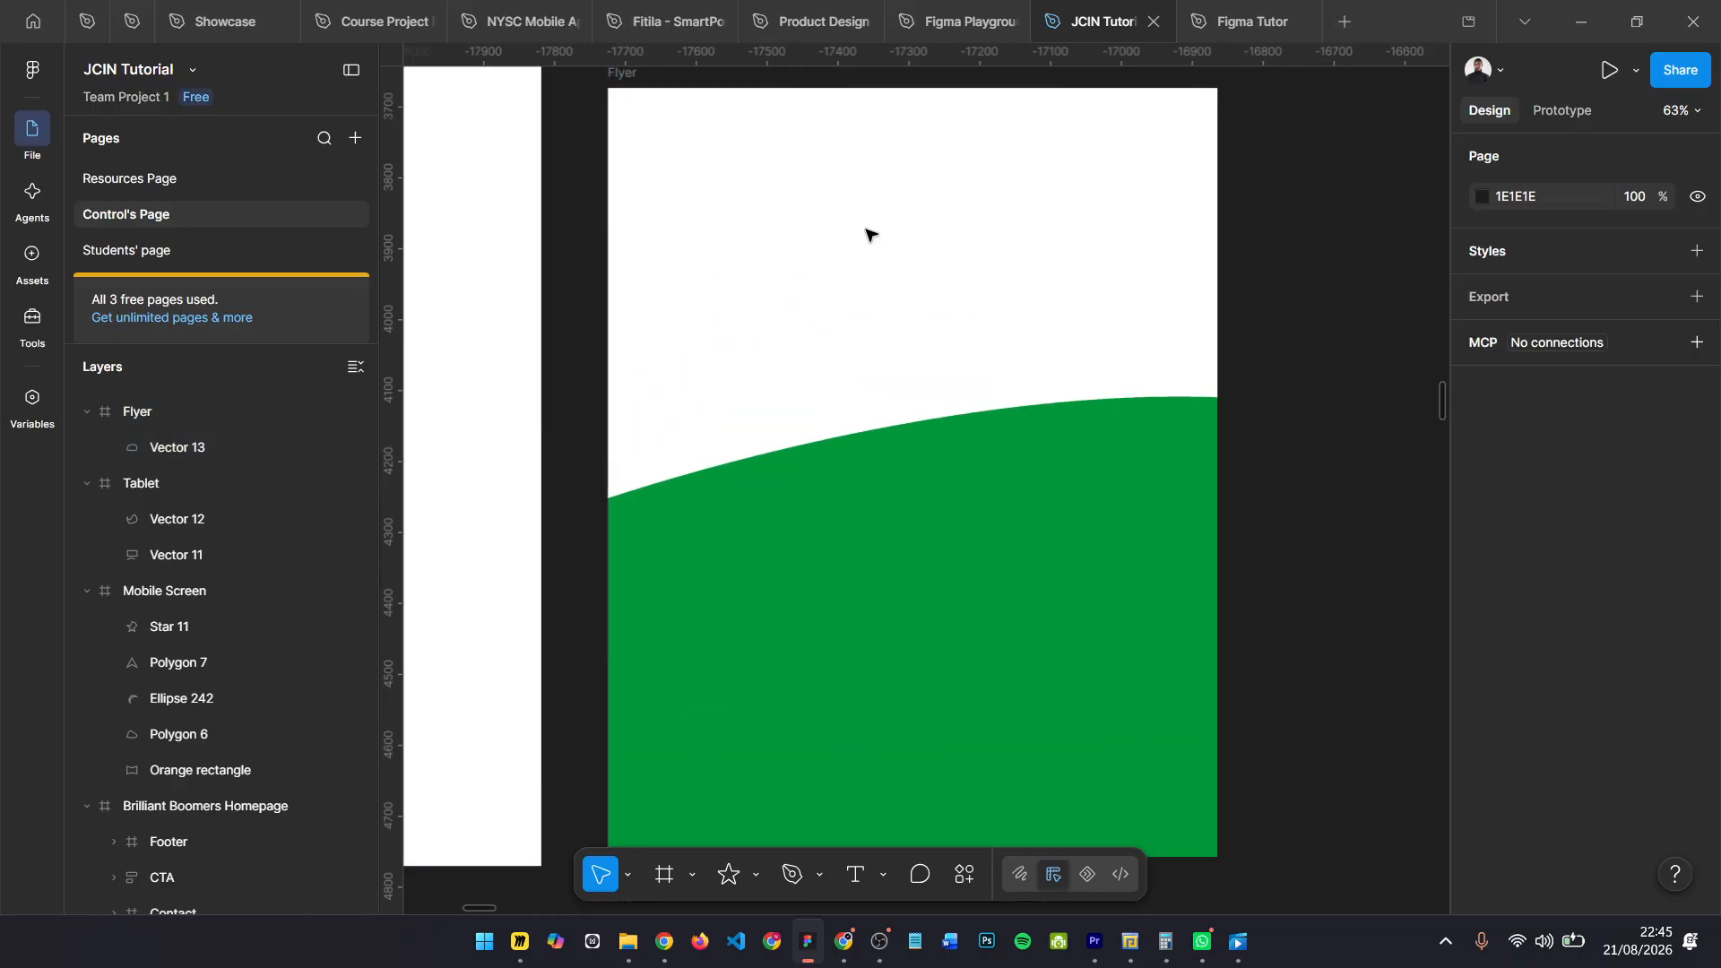
pyautogui.write('The')
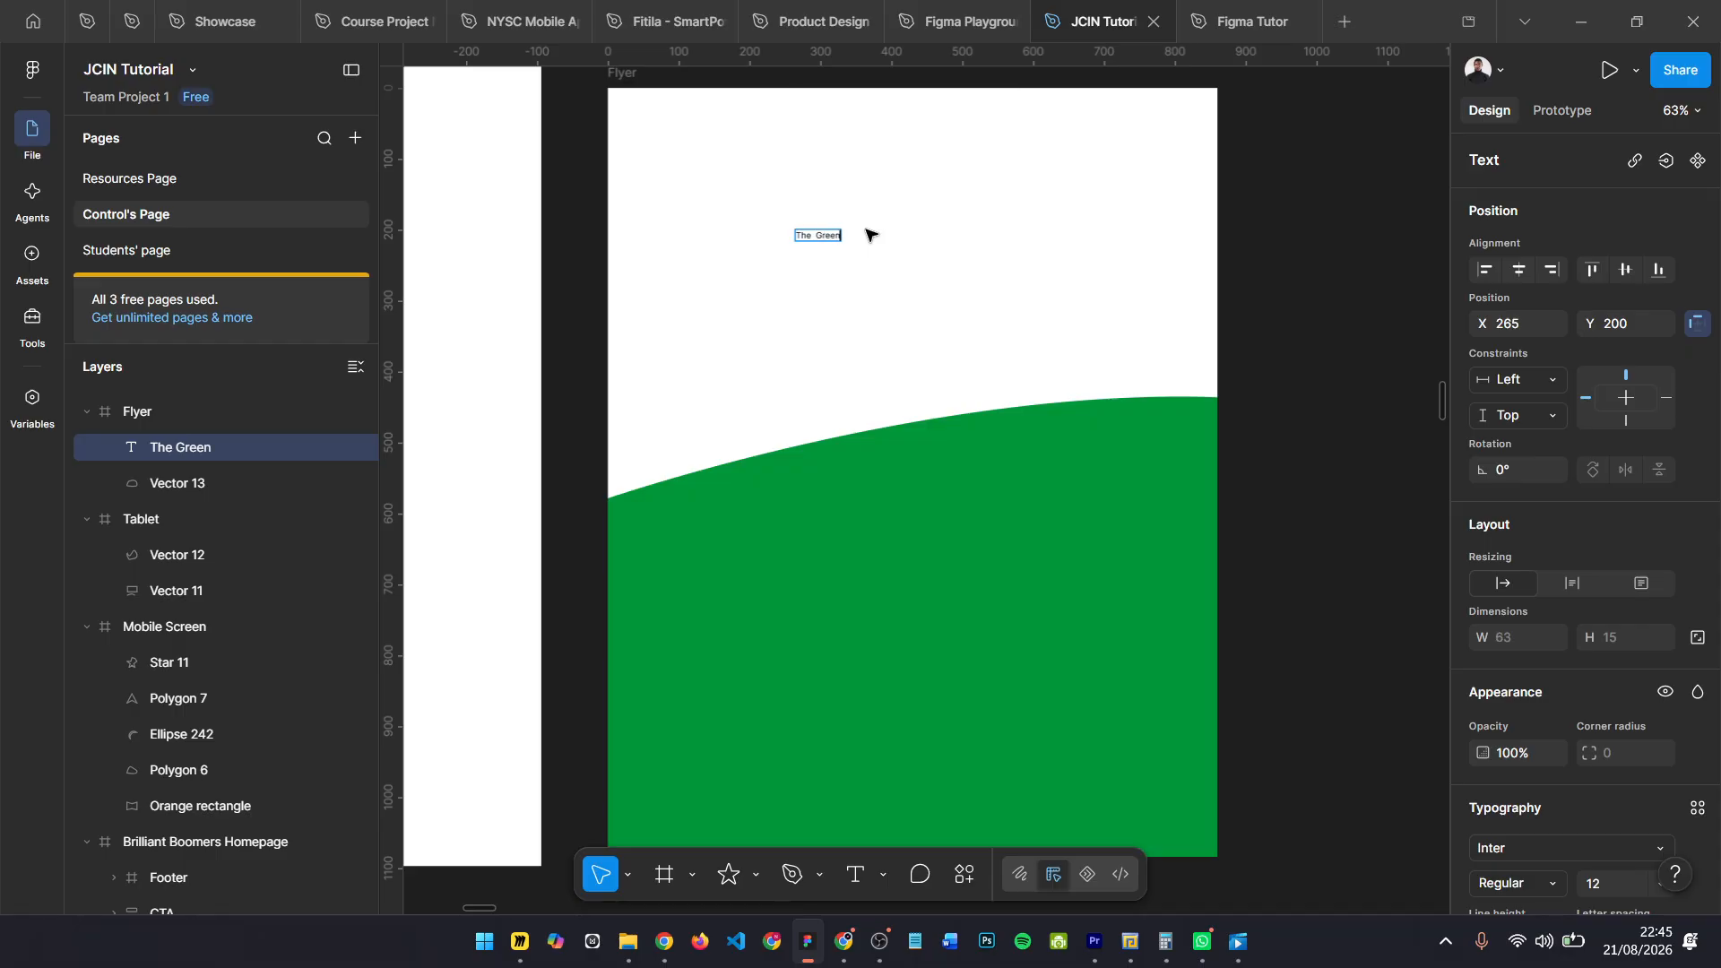
pyautogui.write('Green Weather')
pyautogui.press('Escape')
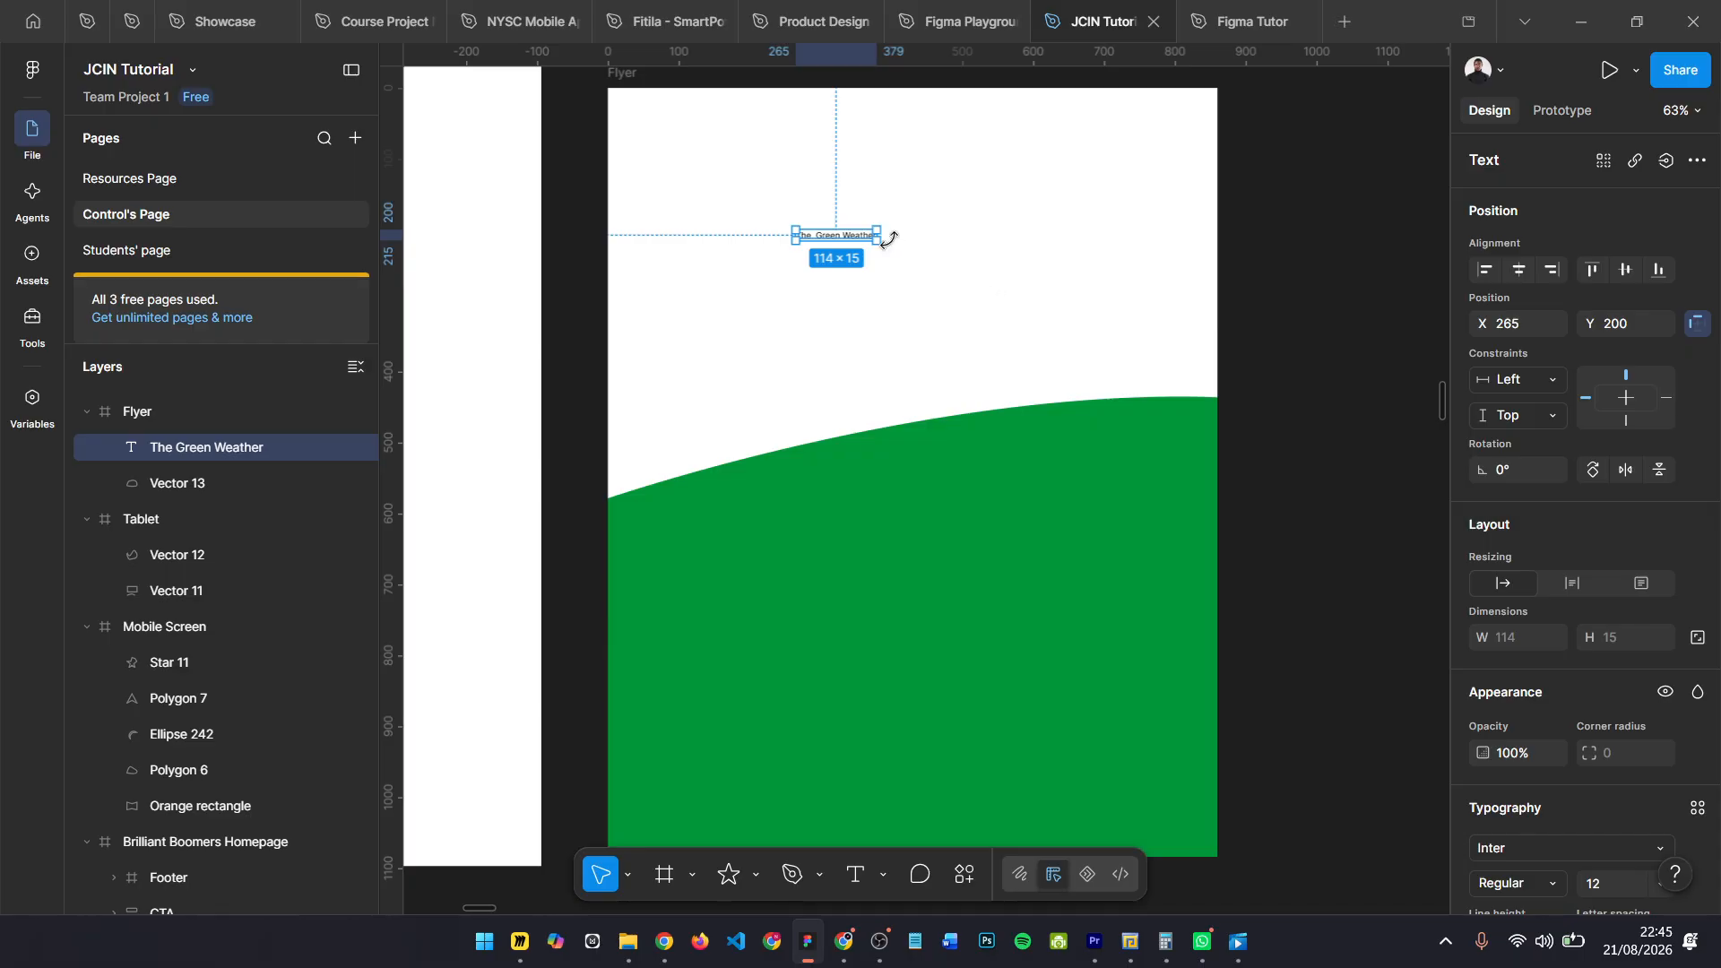
# - Scale the flyer title up to about 1251 × 160, and narrow its text box to about 701 wide so it wraps onto two lines
pyautogui.press('k')
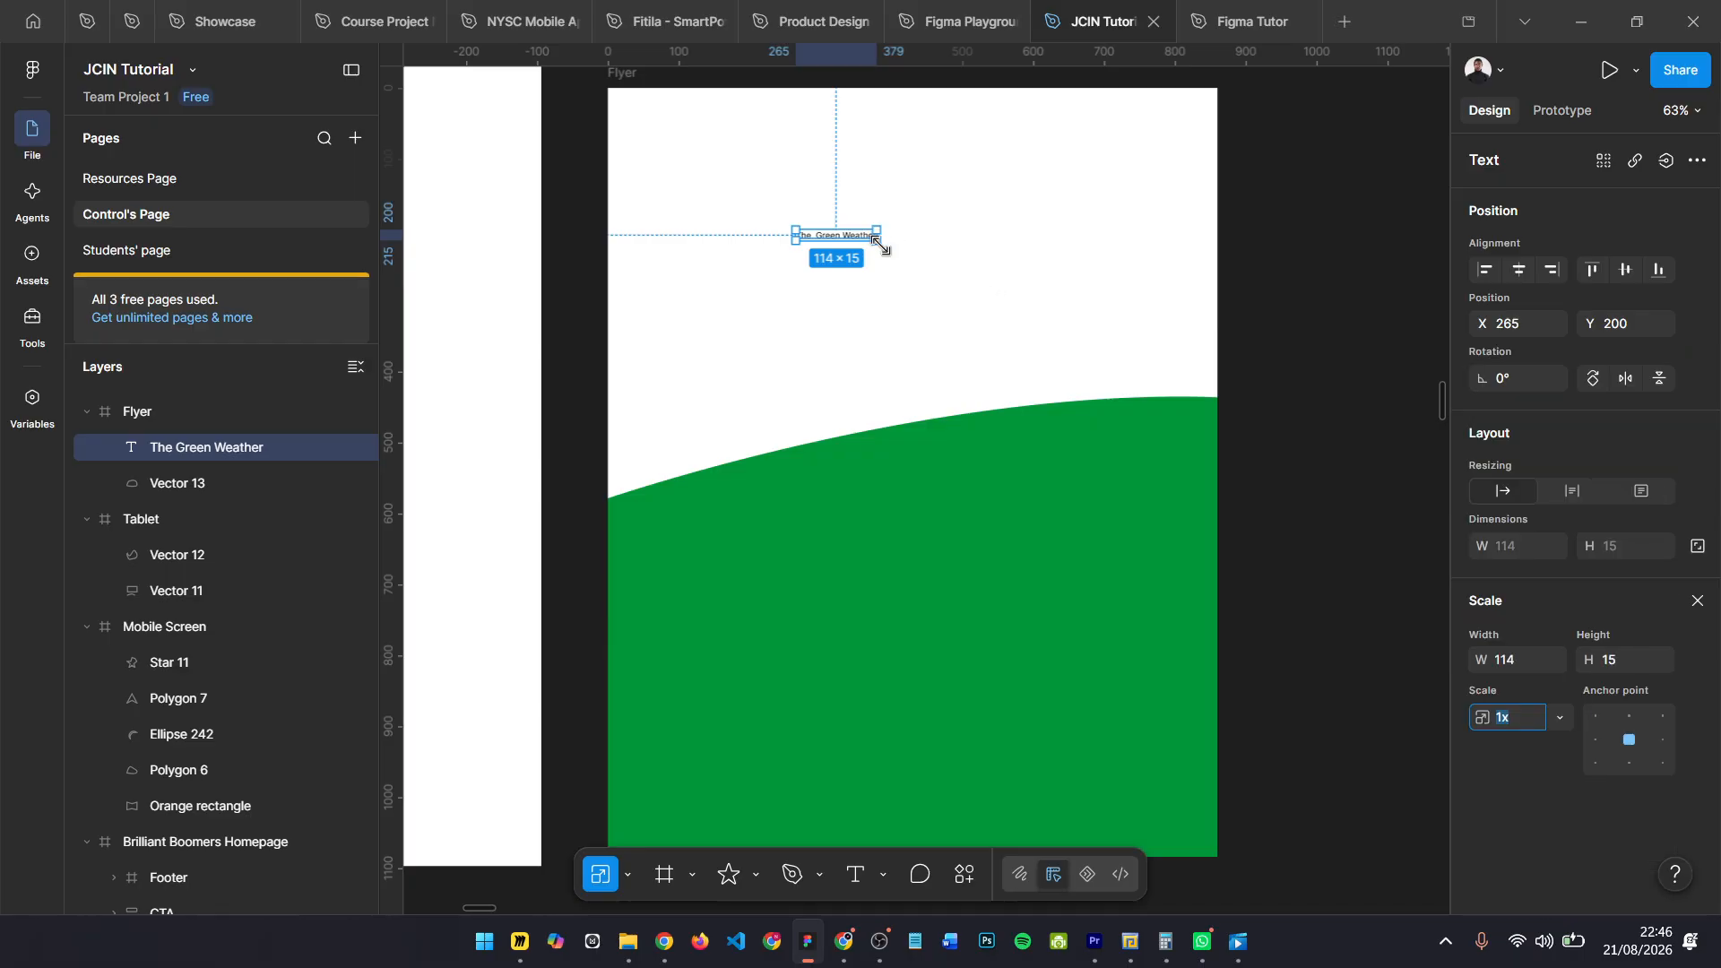
pyautogui.moveTo(880, 245); pyautogui.dragTo(890, 346)
pyautogui.scroll(-3, 891, 347)
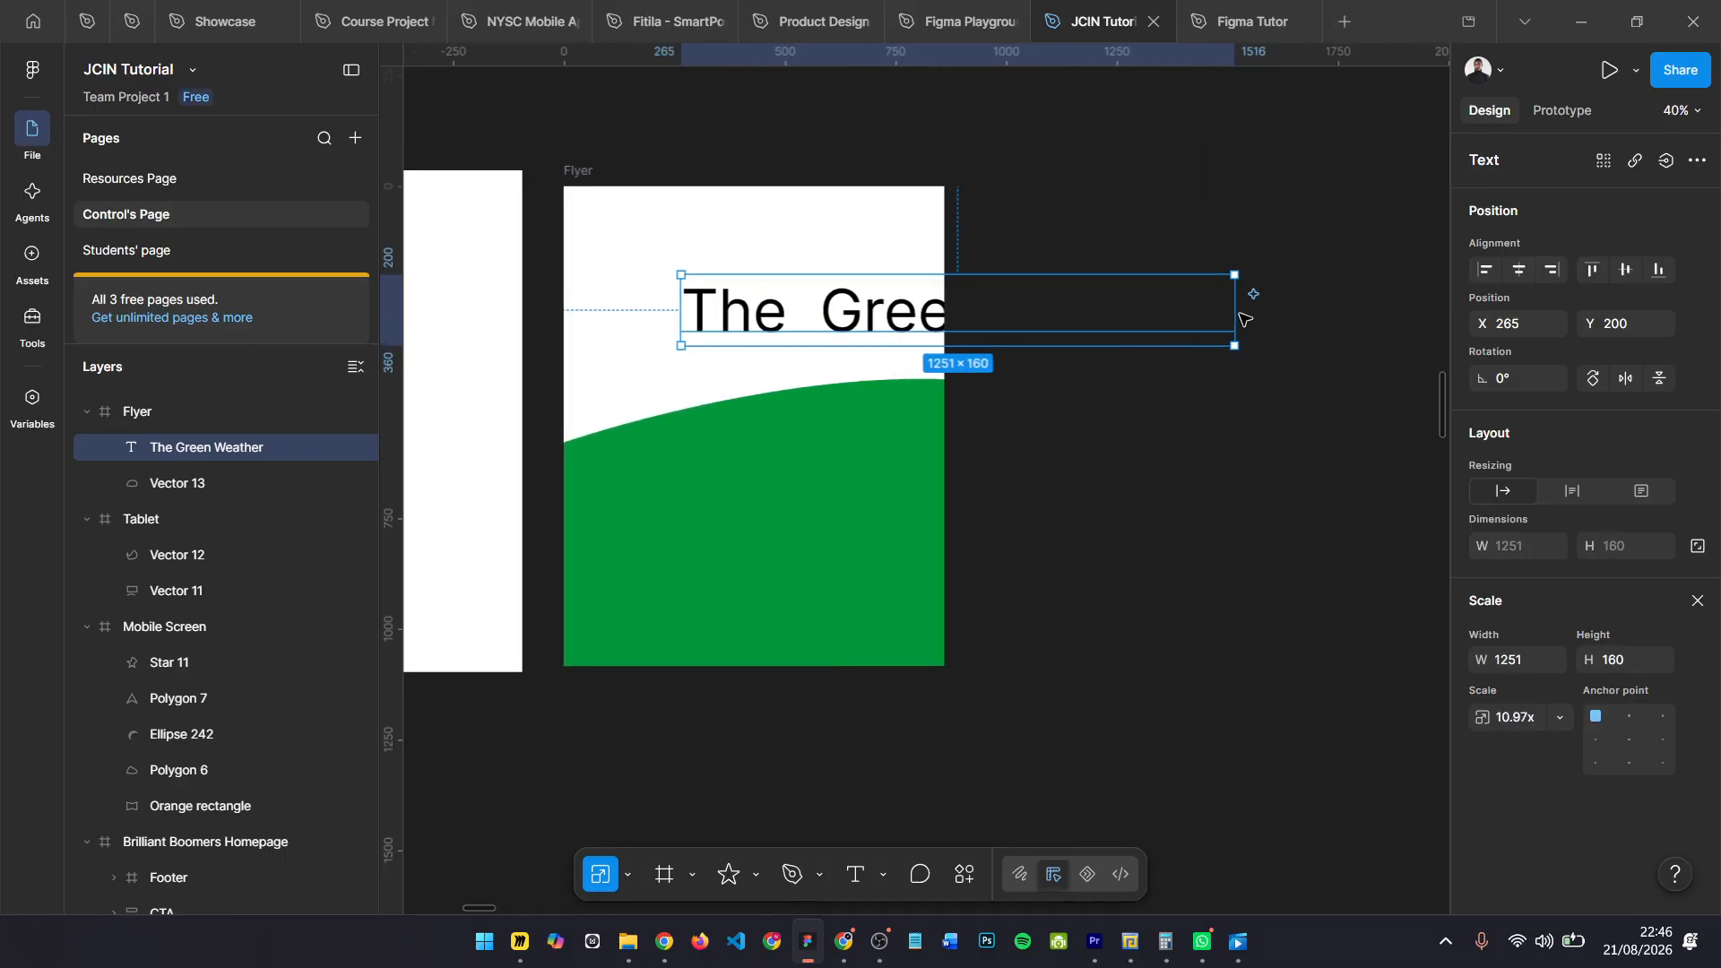
pyautogui.press('v')
pyautogui.moveTo(1241, 312); pyautogui.dragTo(991, 305)
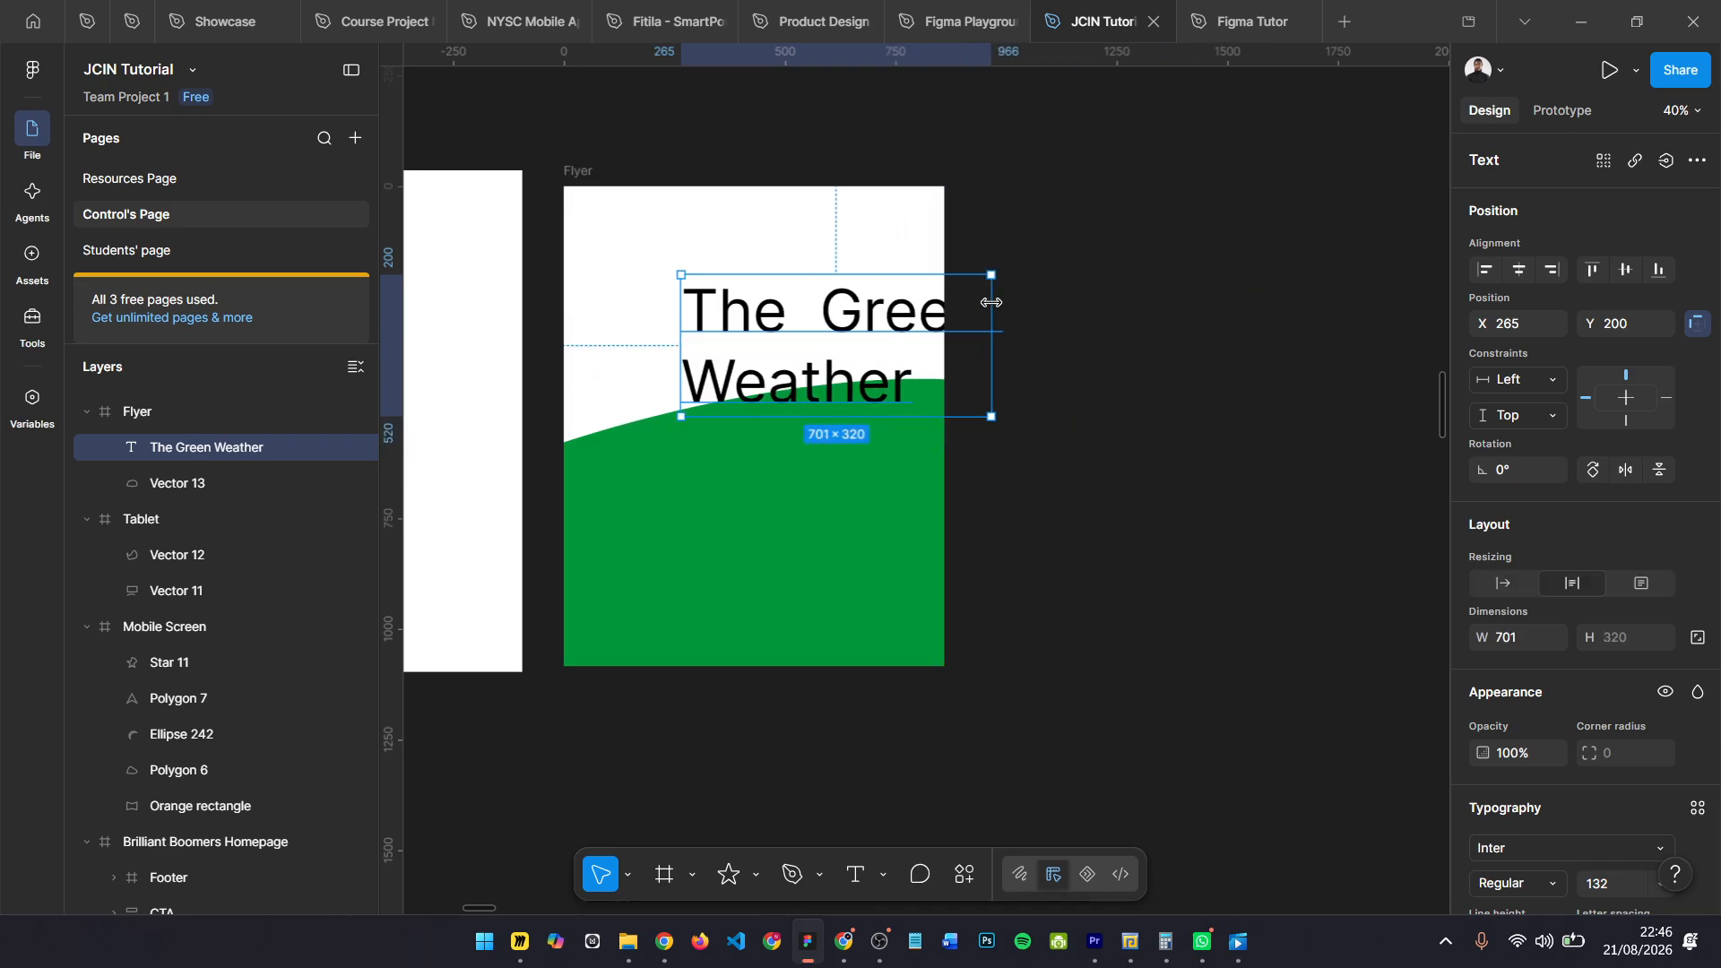
# - Center-align the flyer title's text and move it to about X 104, Y 233 in the Flyer frame
pyautogui.moveTo(791, 325); pyautogui.dragTo(710, 335)
pyautogui.scroll(-3, 1528, 708)
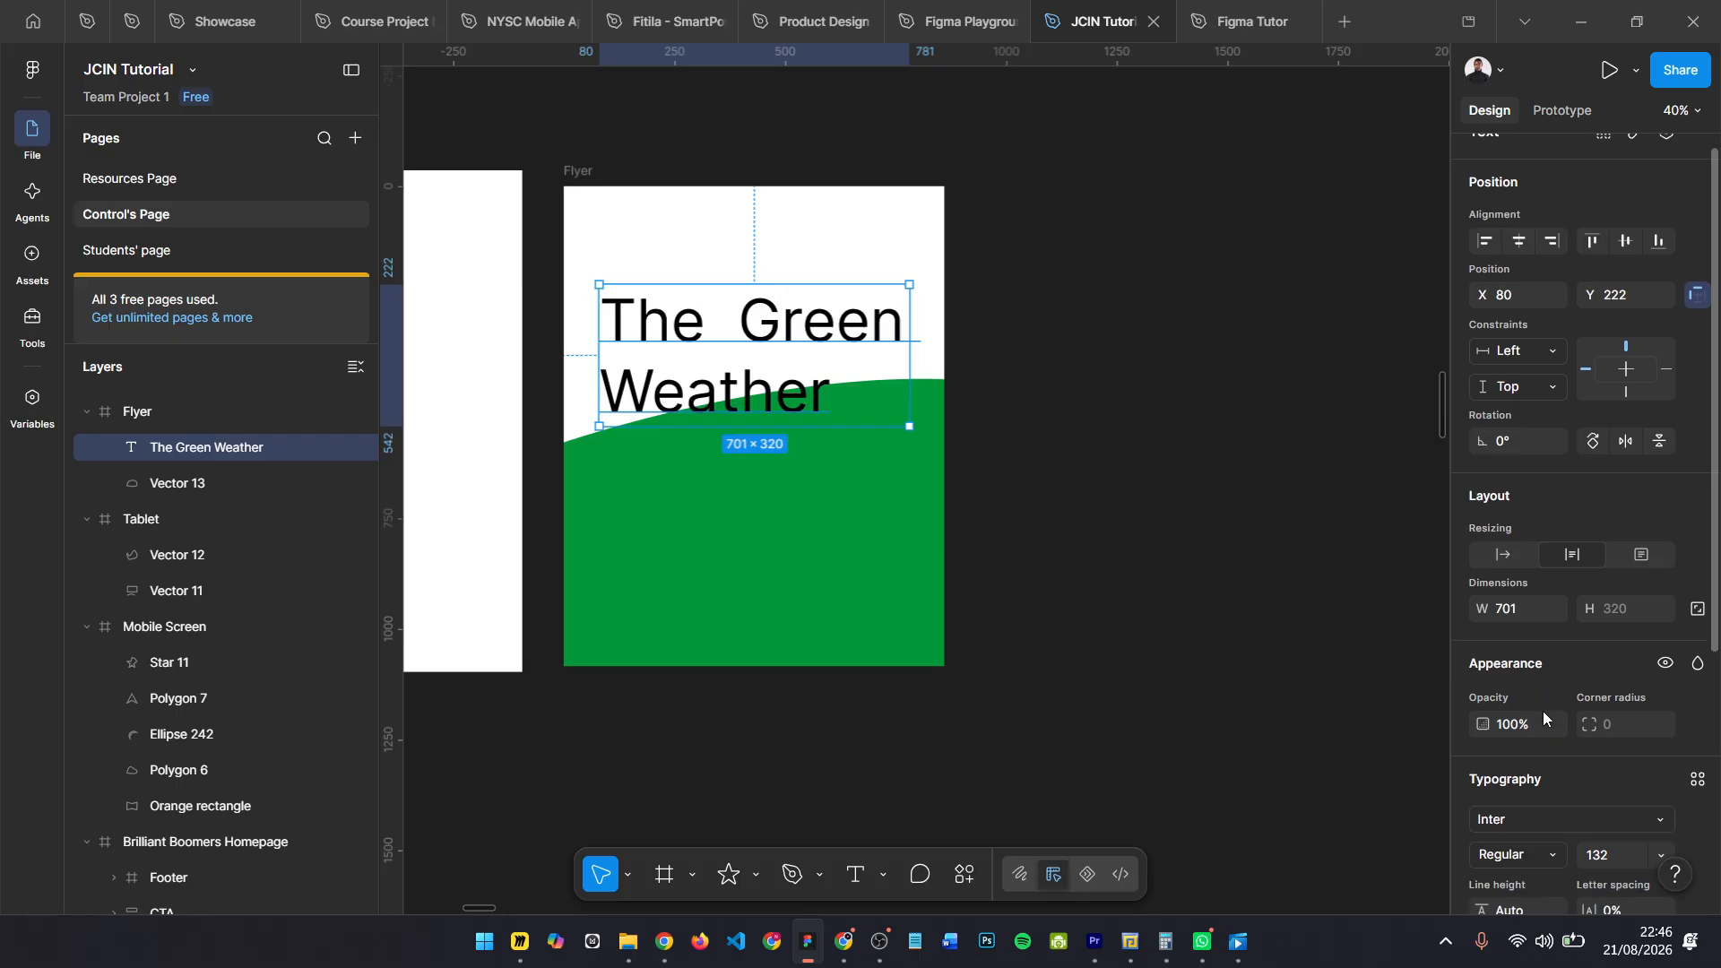
pyautogui.click(1519, 769)
pyautogui.moveTo(708, 357)
pyautogui.mouseDown()
pyautogui.moveTo(722, 364)
pyautogui.moveTo(705, 368)
pyautogui.mouseUp()
pyautogui.scroll(2, 719, 292)
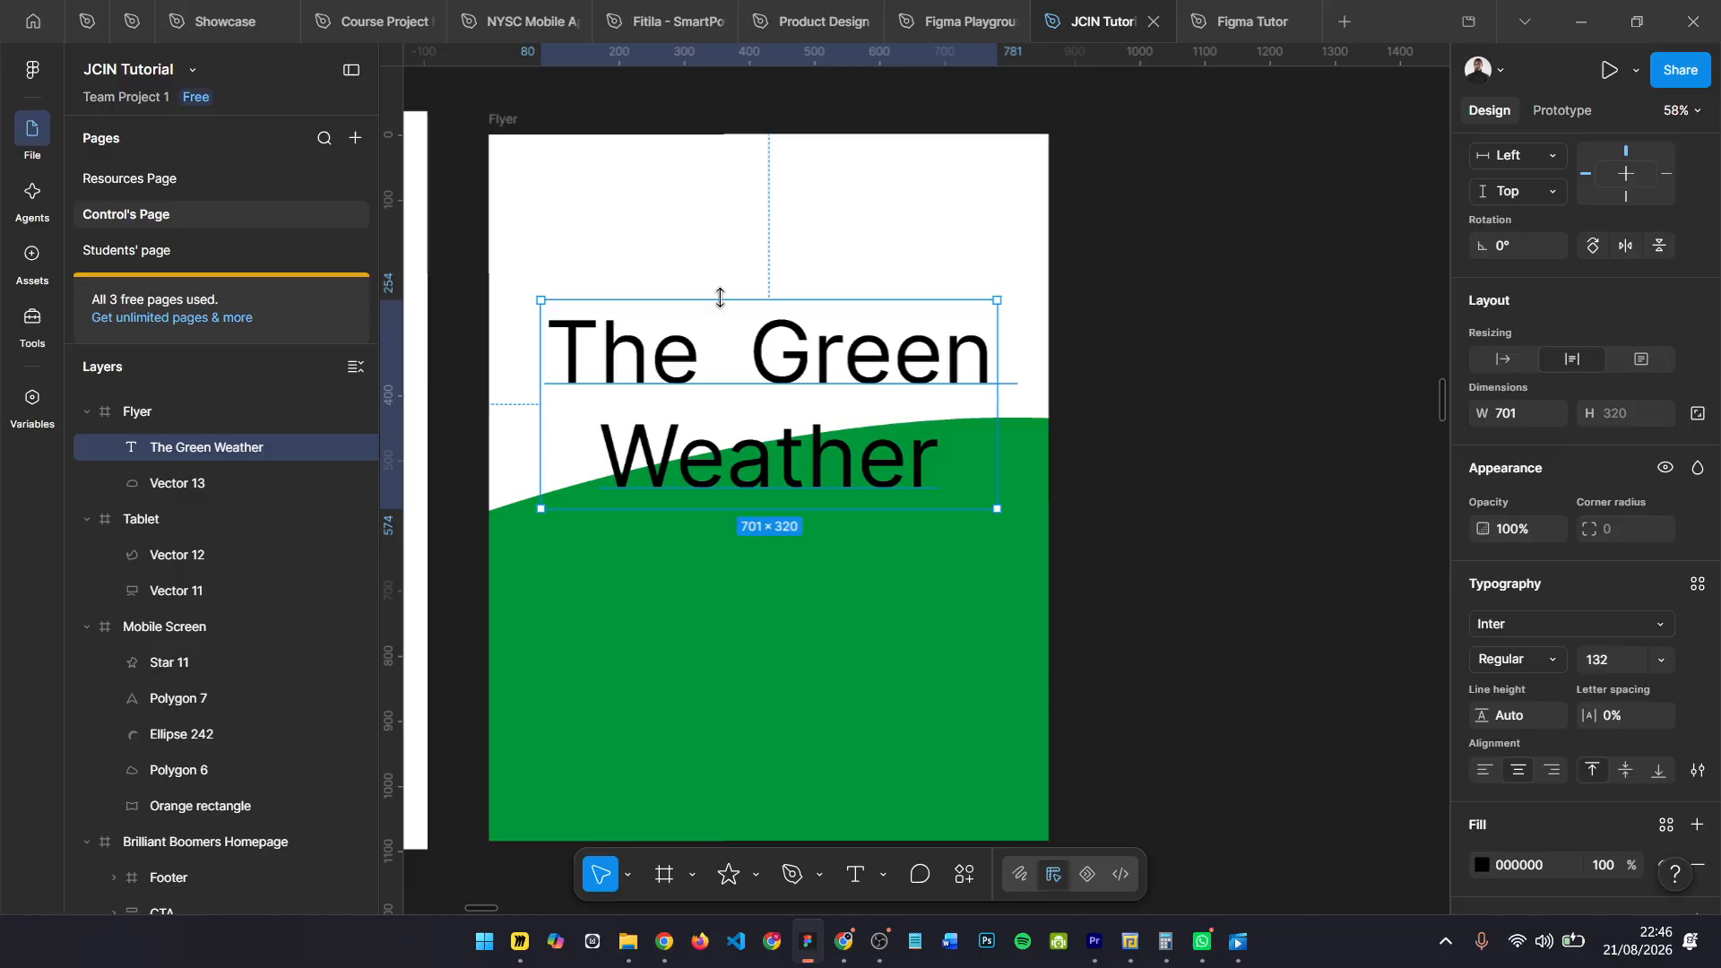
pyautogui.scroll(1, 814, 359)
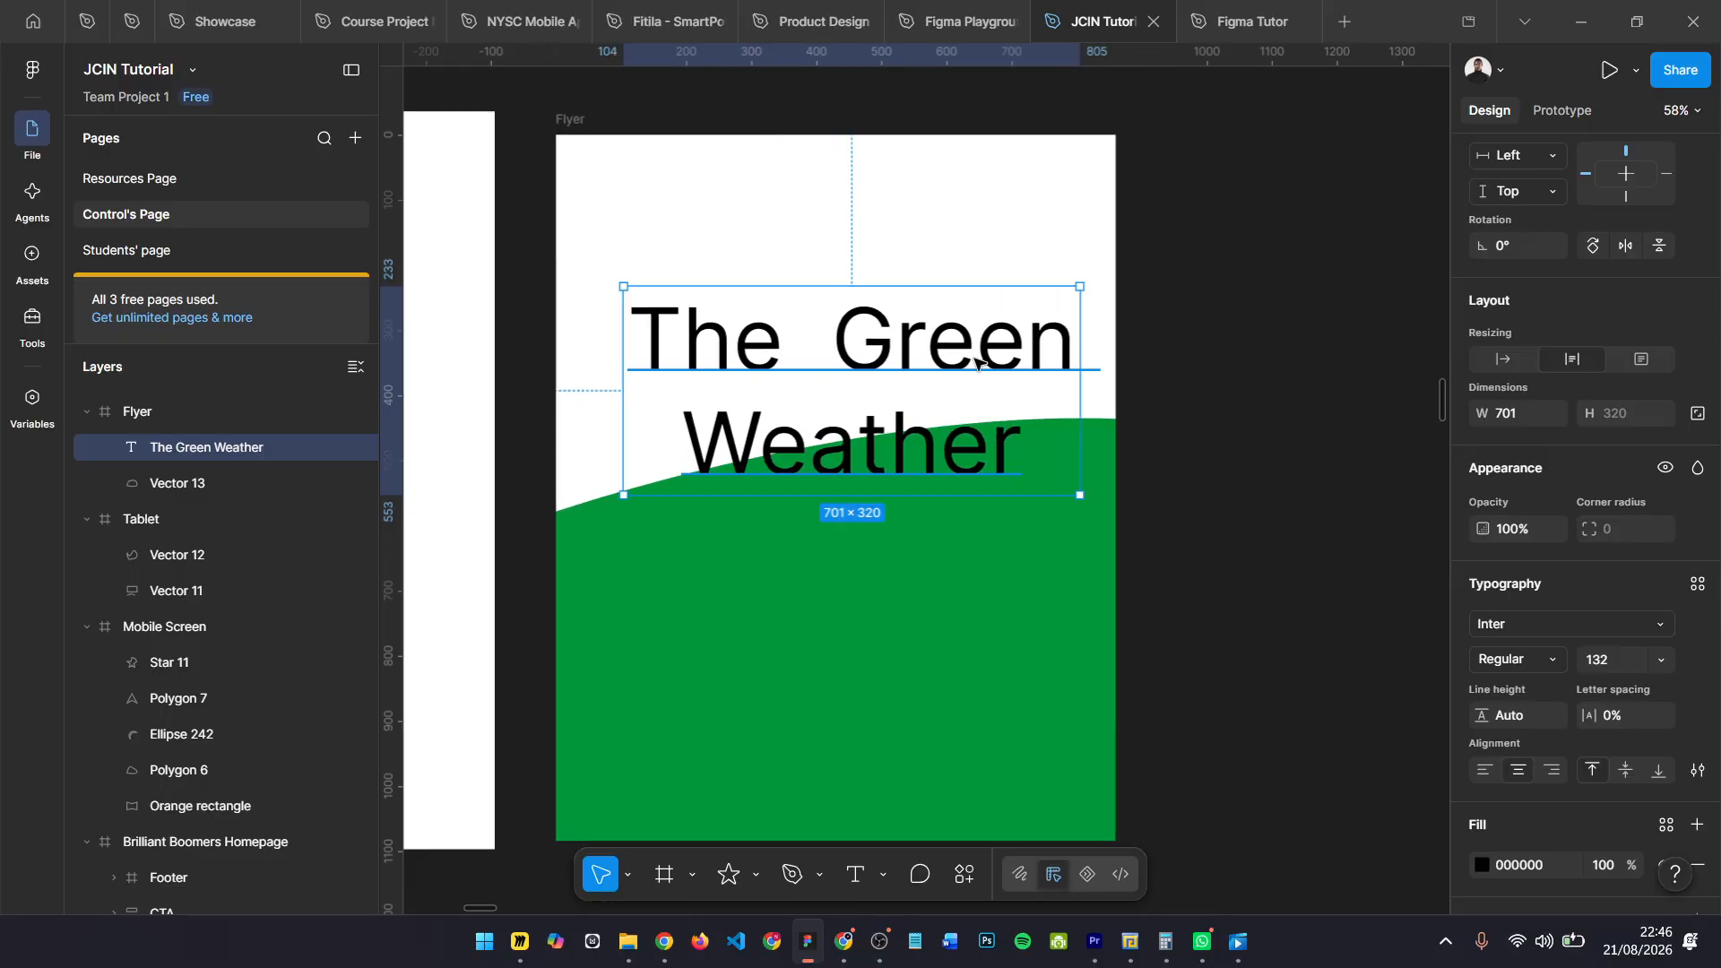
# - Examine the custom-shaped cards in the Brilliant Boomers Homepage design, down to the Curate Engaging Topics card
pyautogui.scroll(-2, 959, 404)
pyautogui.hscroll(-2, 1090, 373)
pyautogui.scroll(-4, 1090, 373)
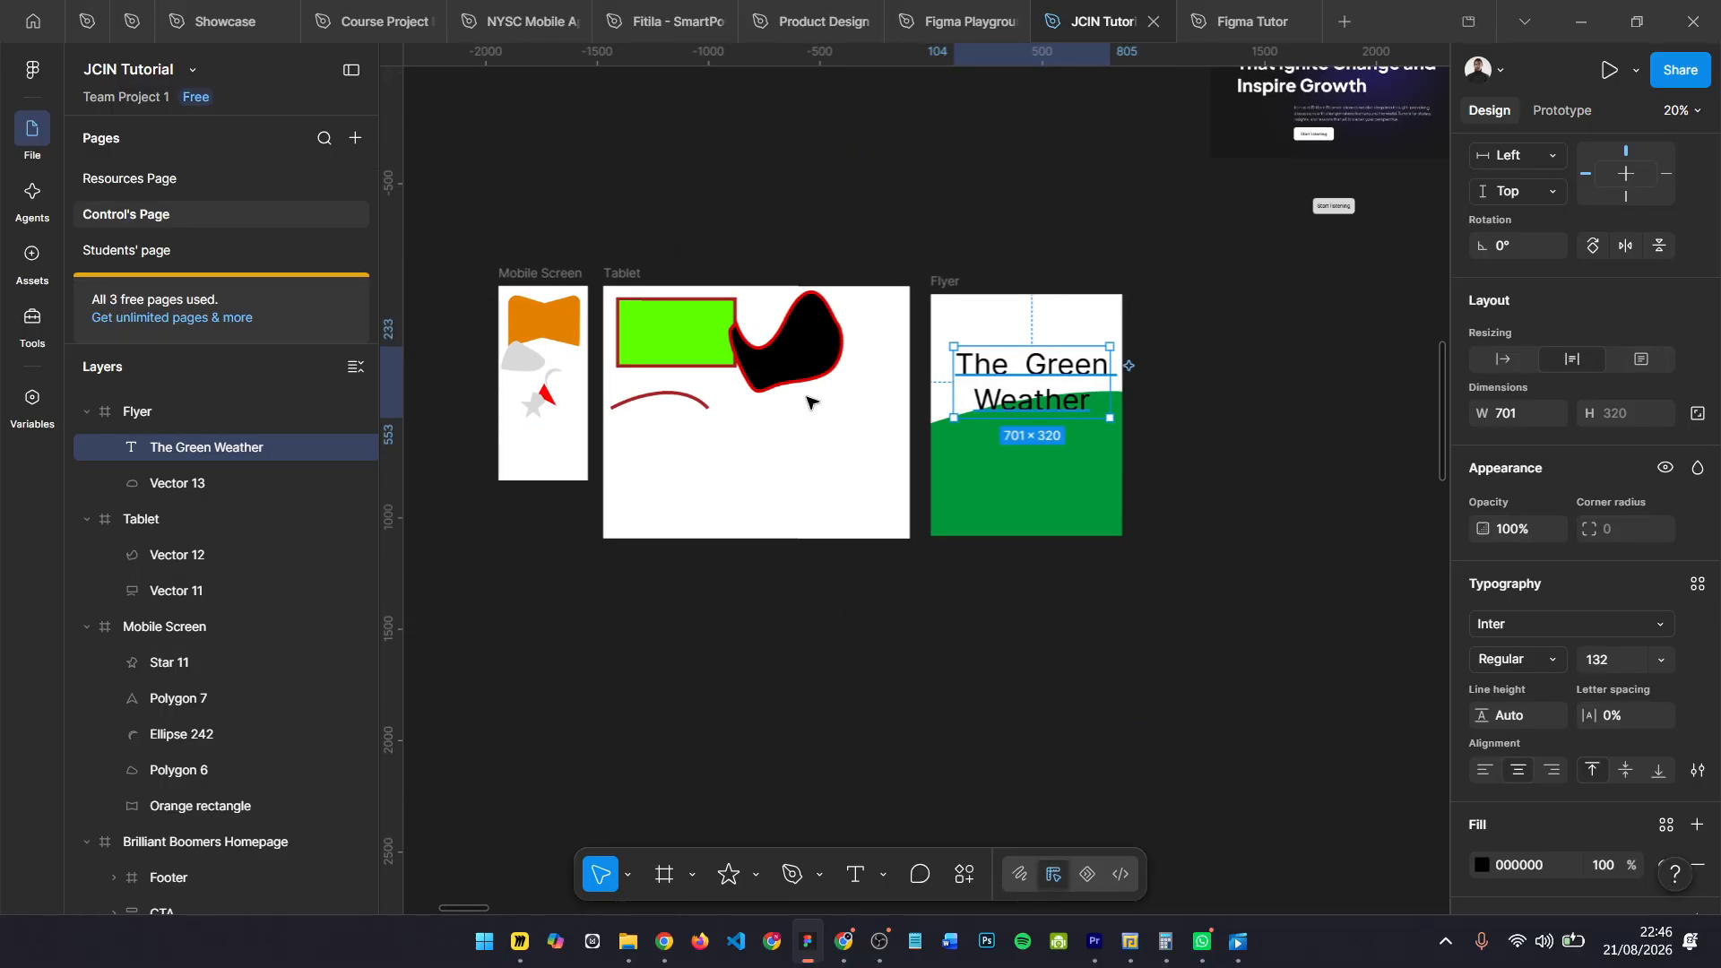
pyautogui.hscroll(-3, 816, 389)
pyautogui.hscroll(-4, 897, 390)
pyautogui.scroll(3, 787, 395)
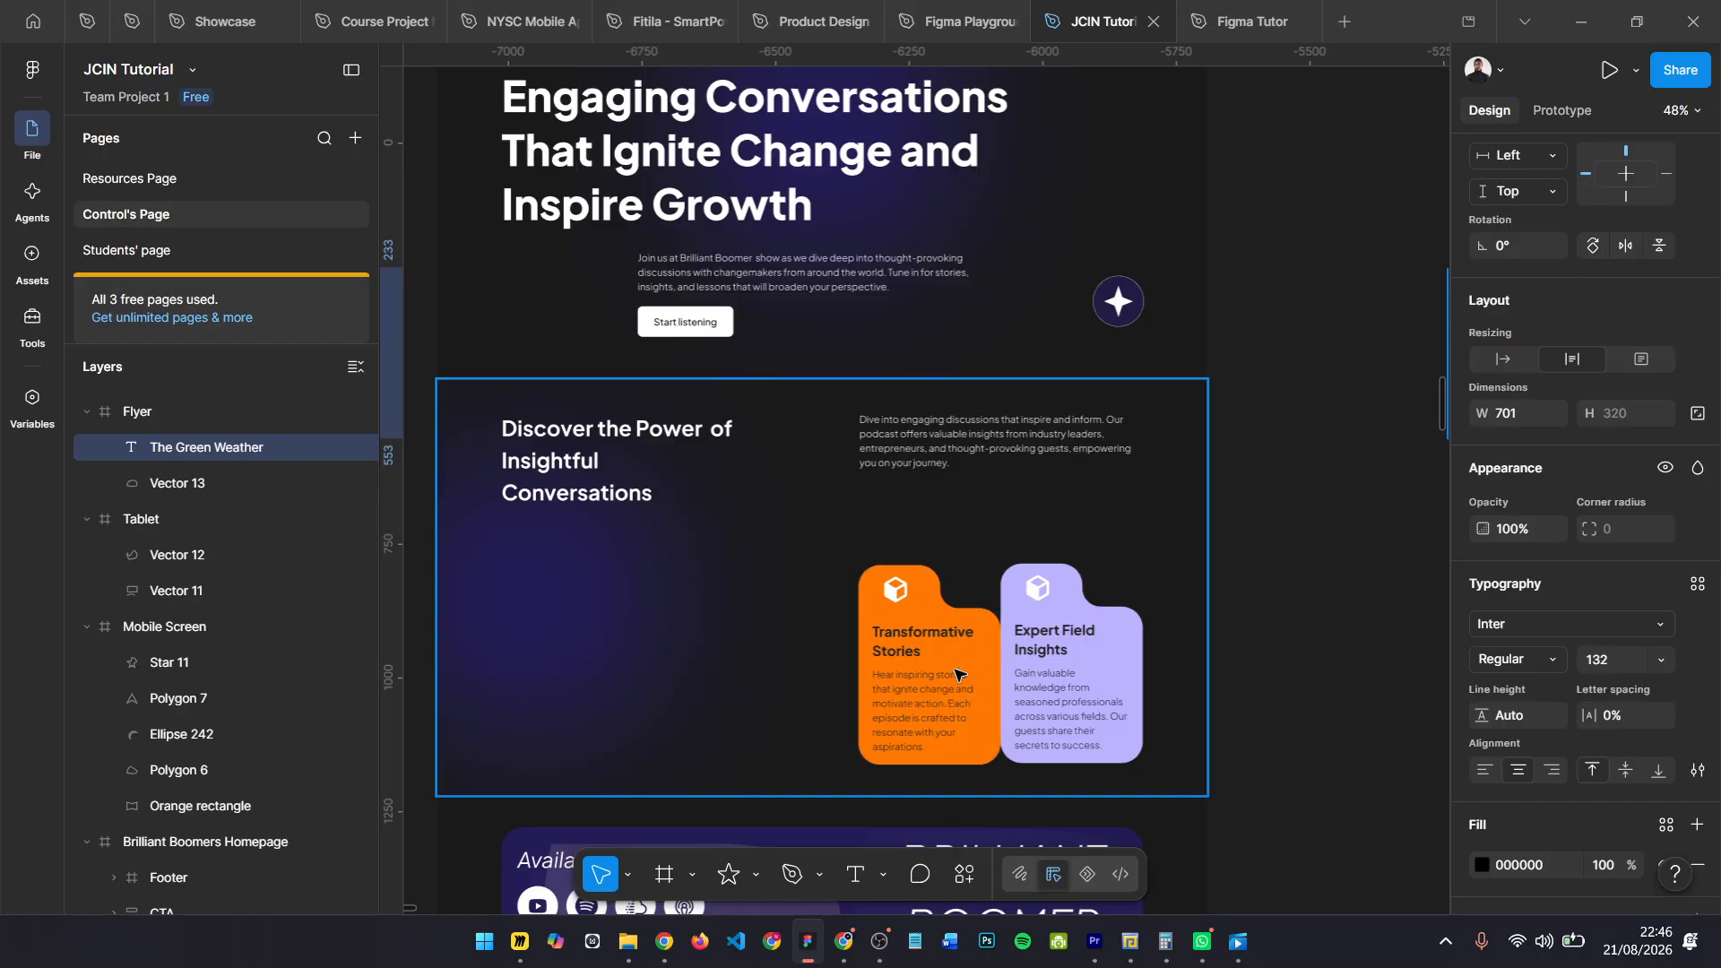
pyautogui.scroll(2, 958, 675)
pyautogui.scroll(-2, 867, 659)
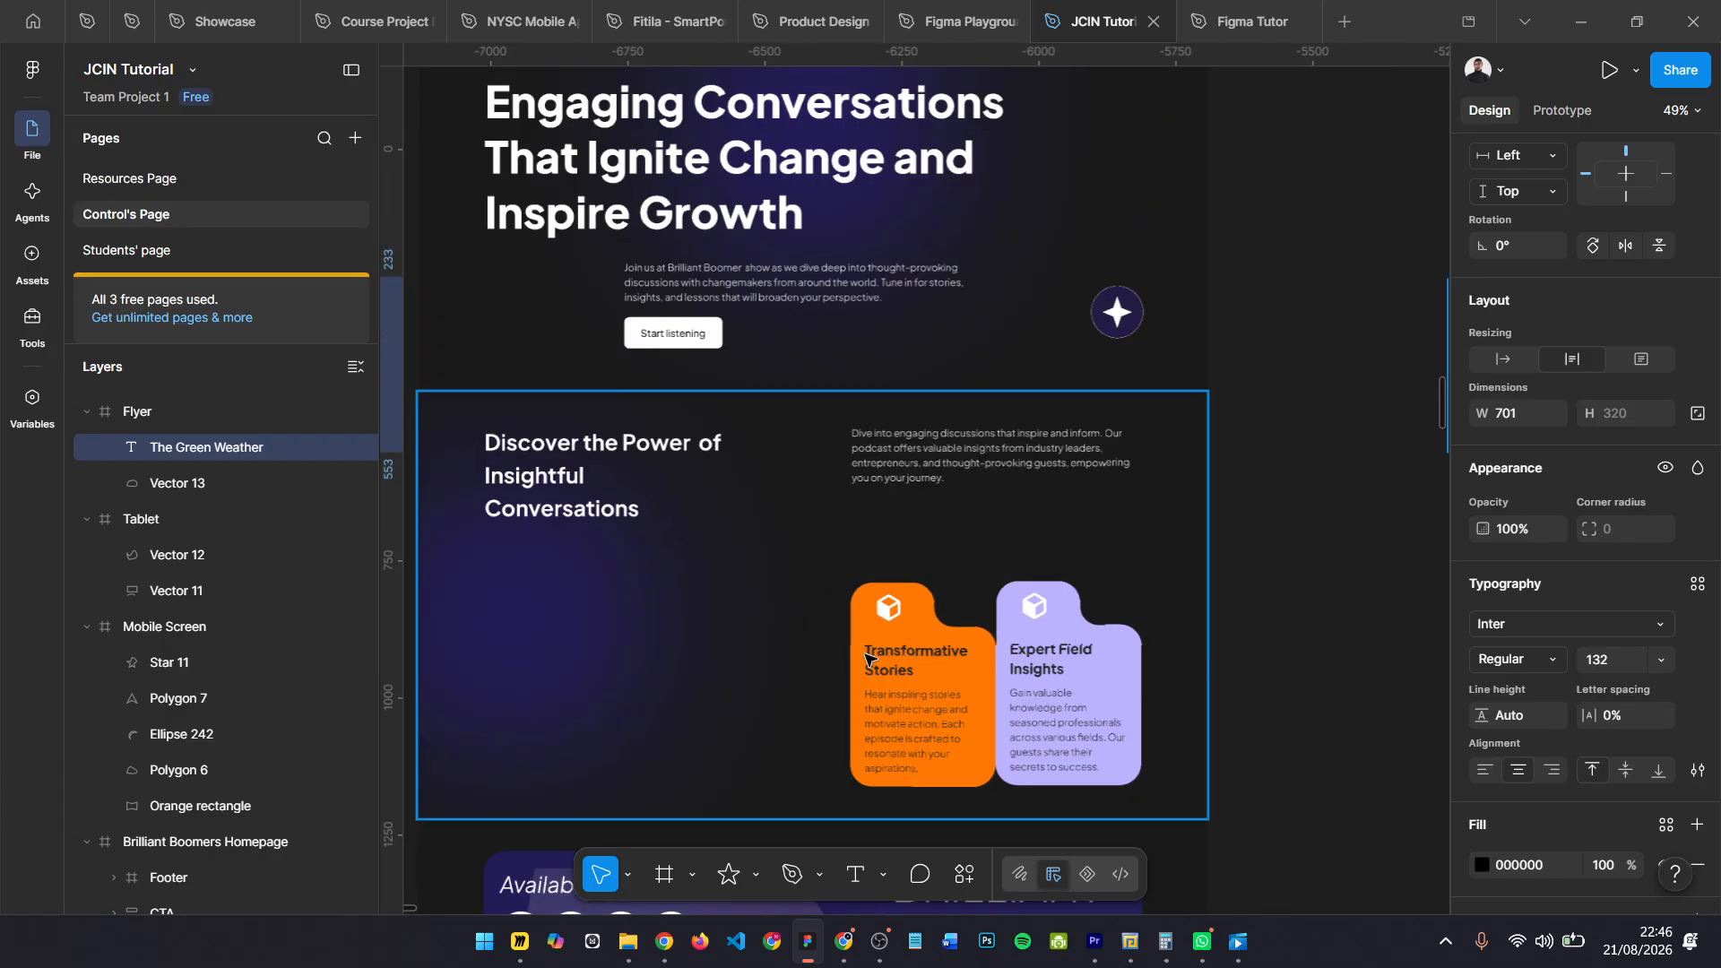
pyautogui.scroll(1, 866, 659)
pyautogui.scroll(-5, 977, 543)
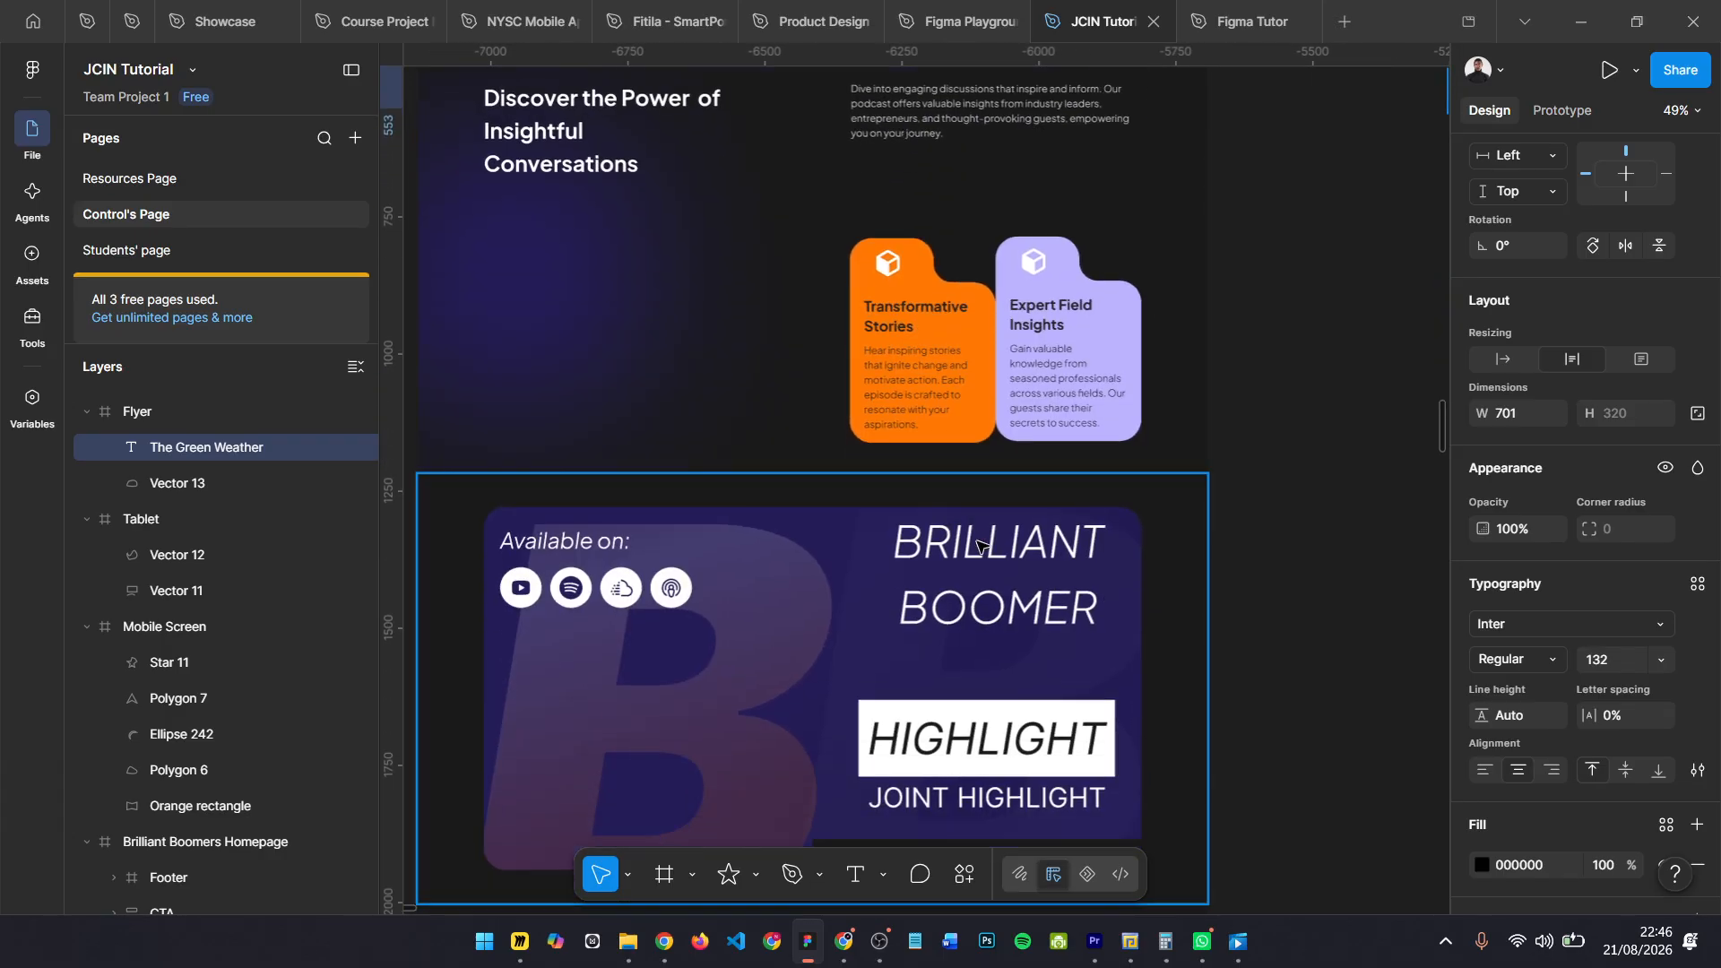
pyautogui.scroll(-10, 977, 543)
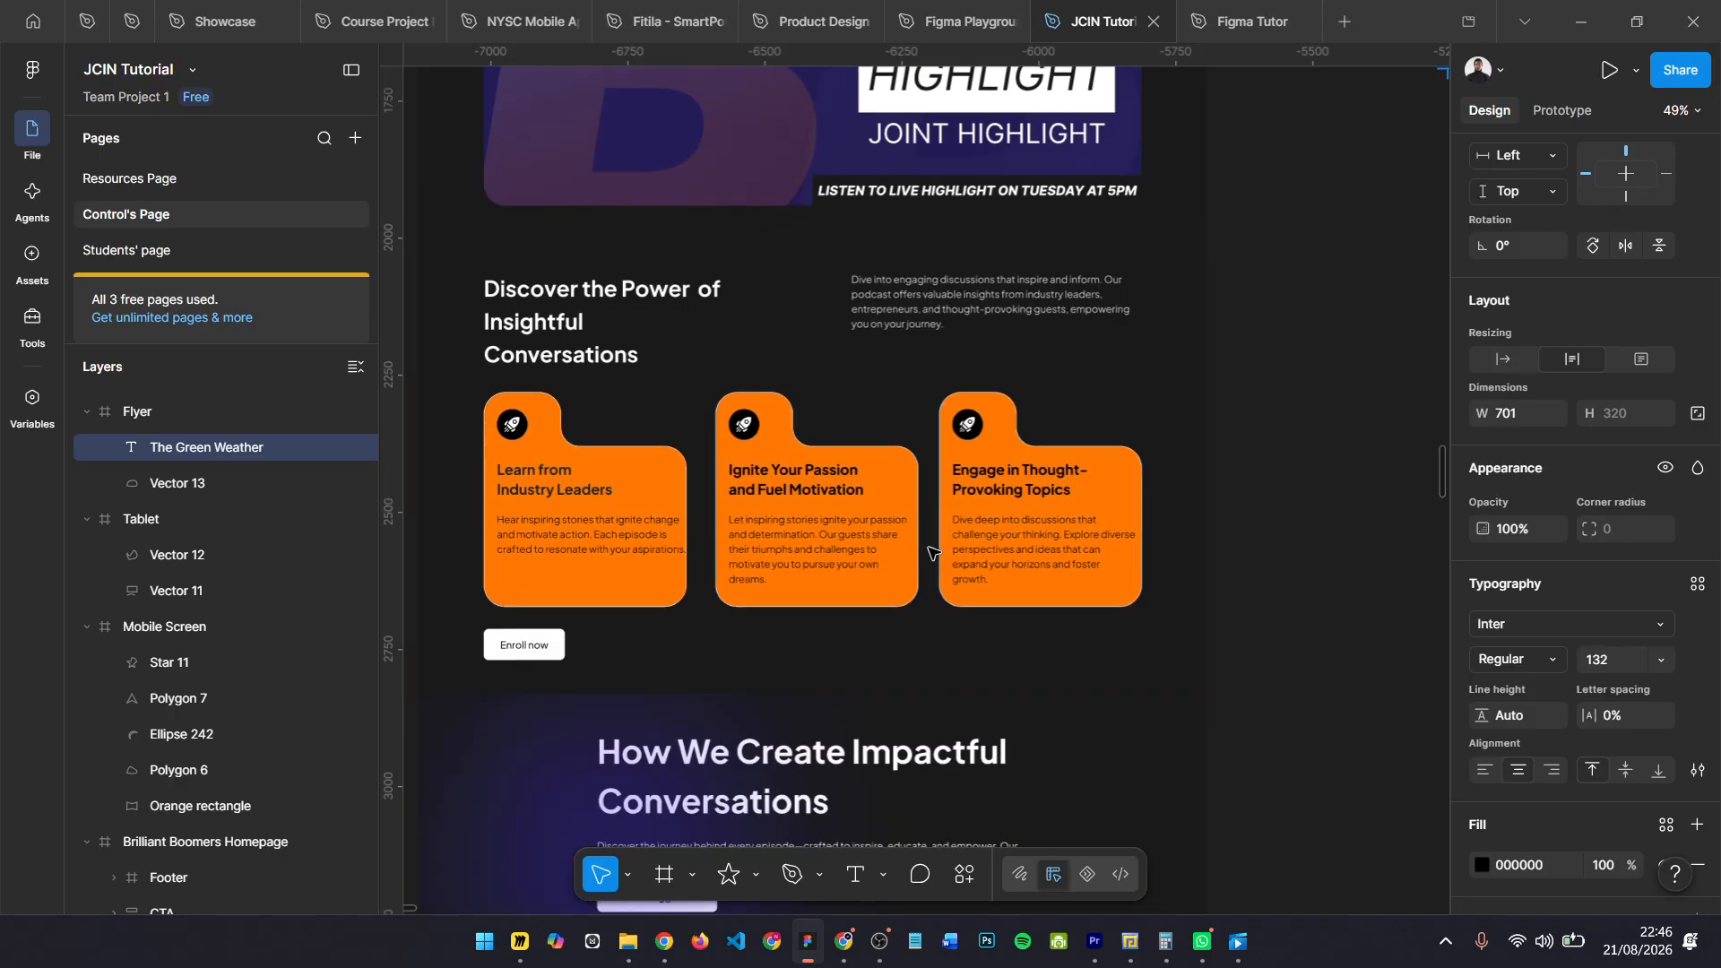
pyautogui.scroll(-6, 932, 553)
pyautogui.scroll(3, 677, 594)
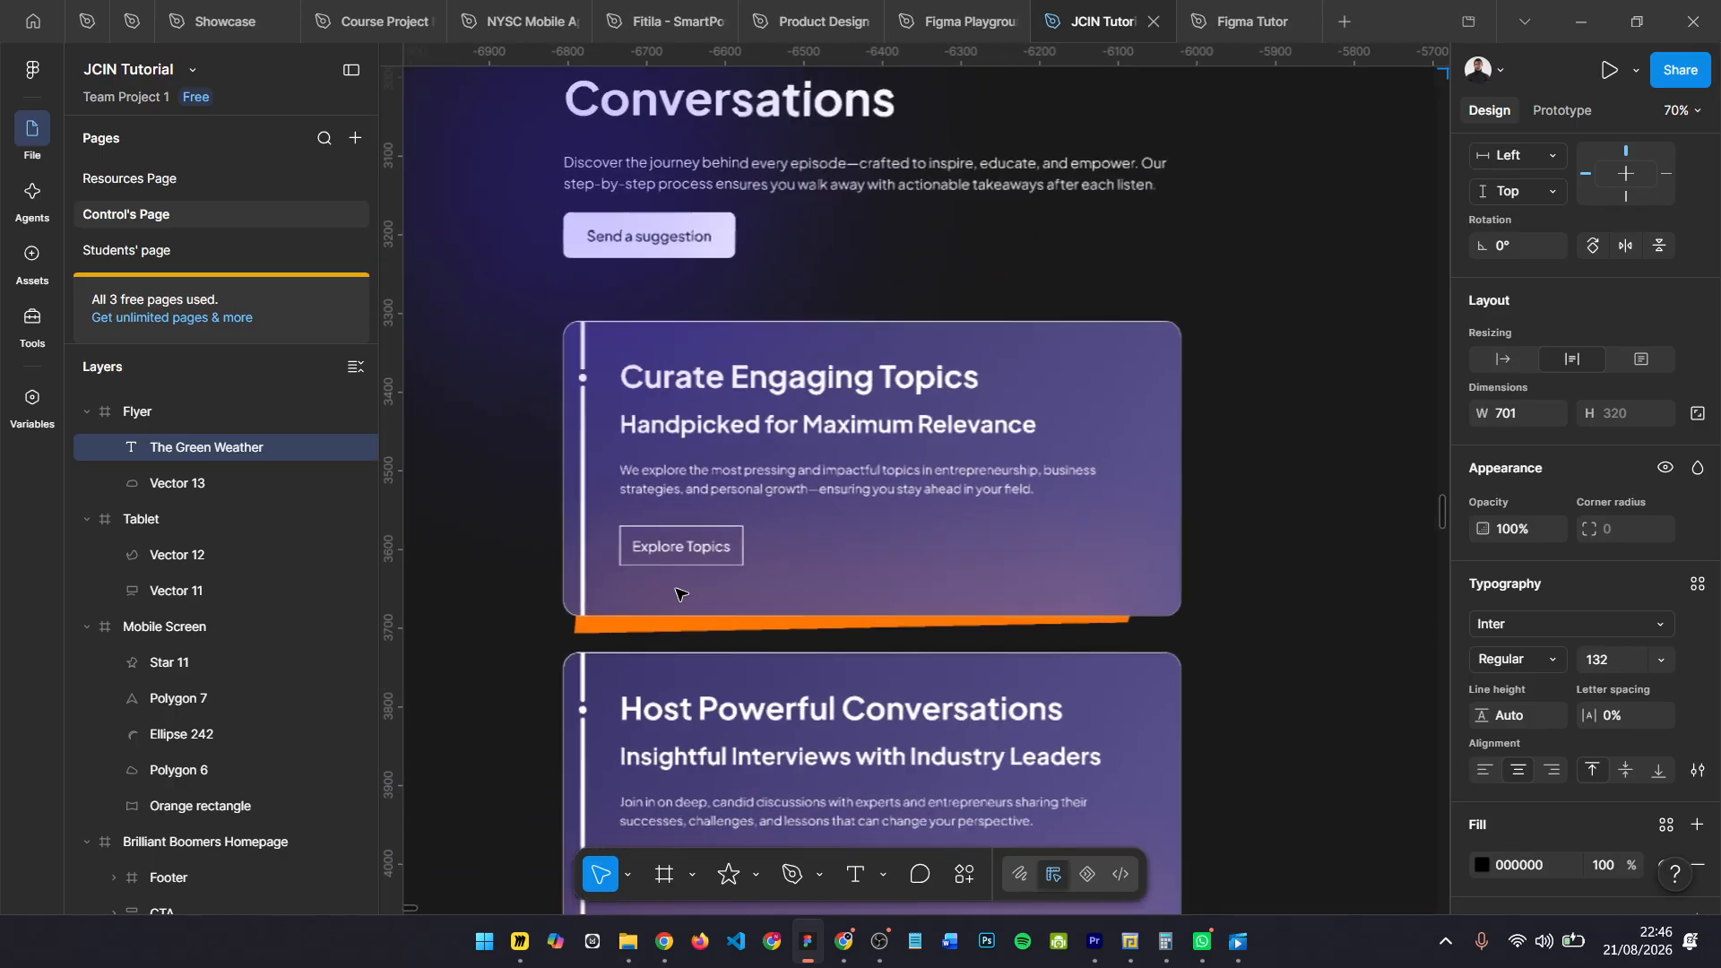
# - Shift the orange vector behind the Curate Engaging Topics card leftward to X -60, and undo the move
pyautogui.click(613, 561)
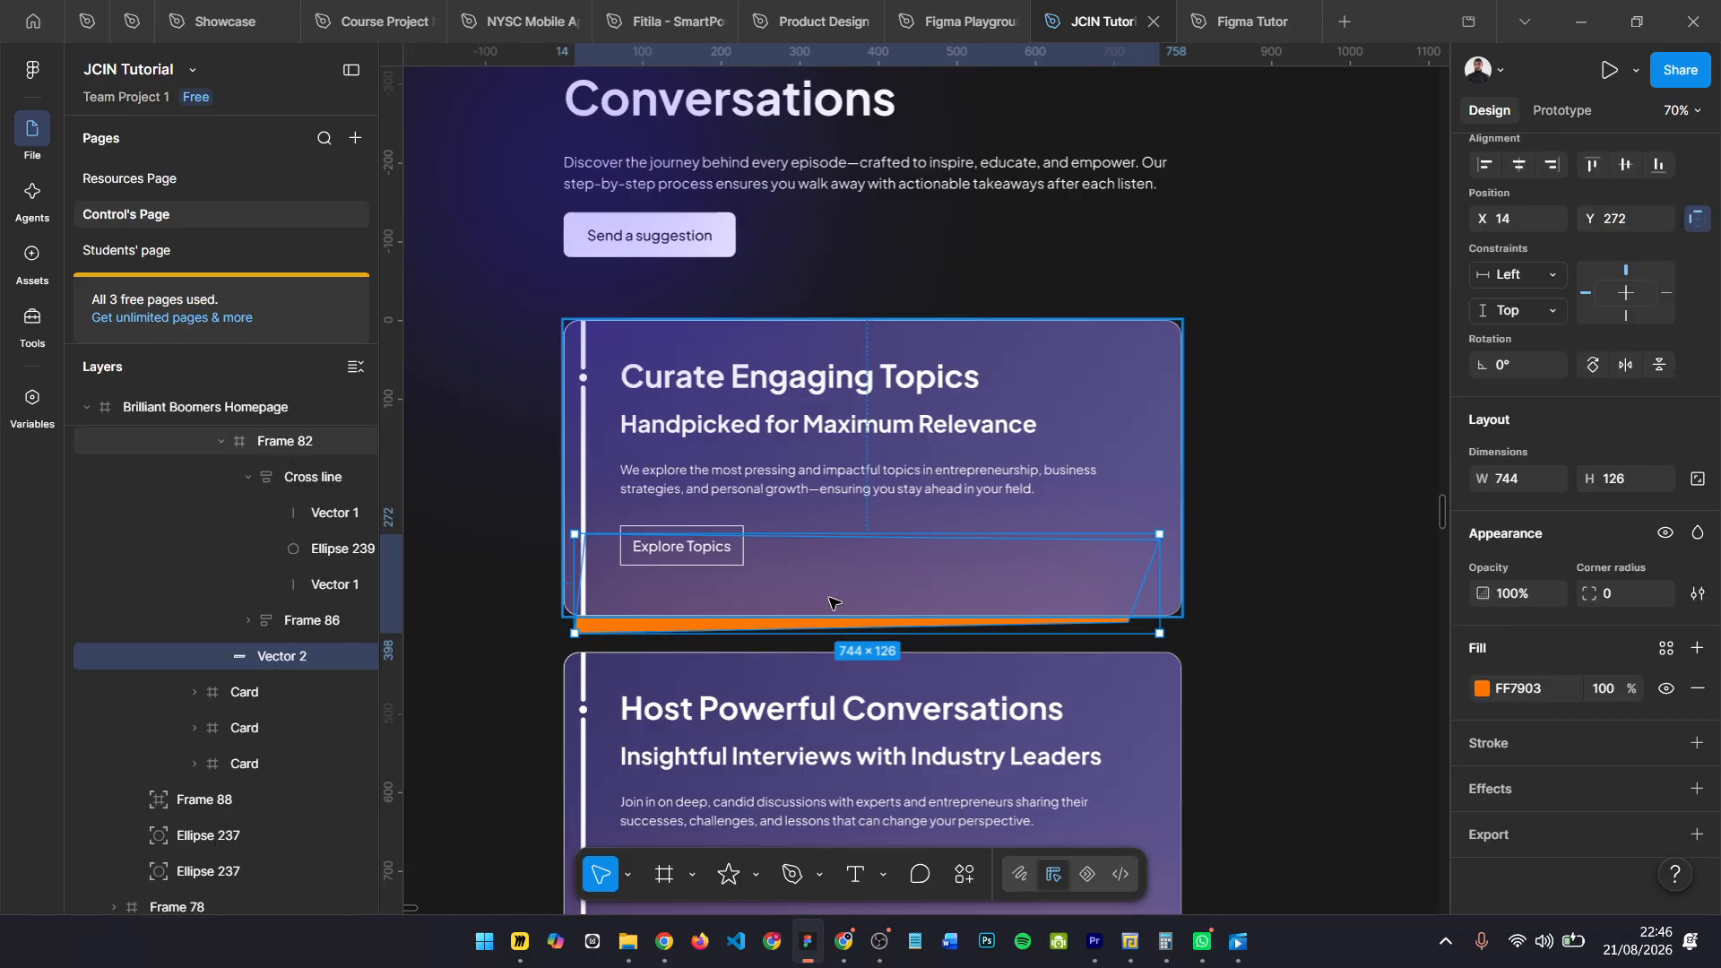
pyautogui.moveTo(830, 603); pyautogui.dragTo(766, 615)
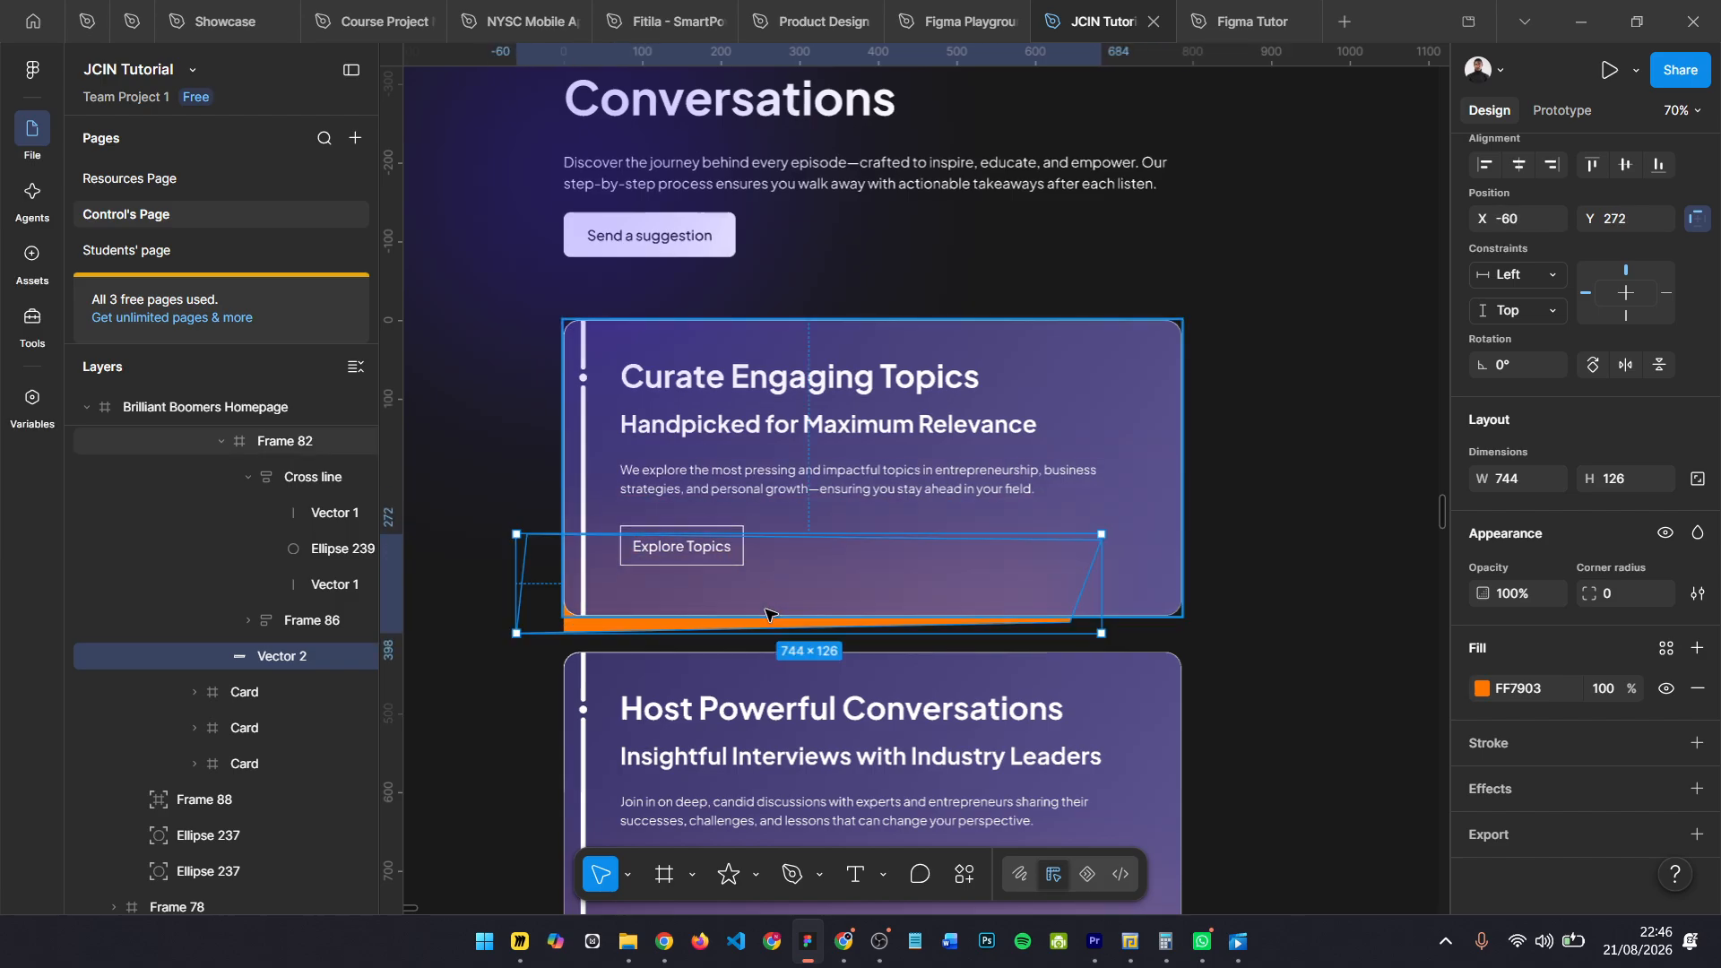
pyautogui.hotkey('ctrl', 'z')
# - Examine the slanted shapes in the homepage's remaining cards and sections, and select the dark slanted vector behind Latest Podcast Episodes
pyautogui.scroll(-5, 788, 595)
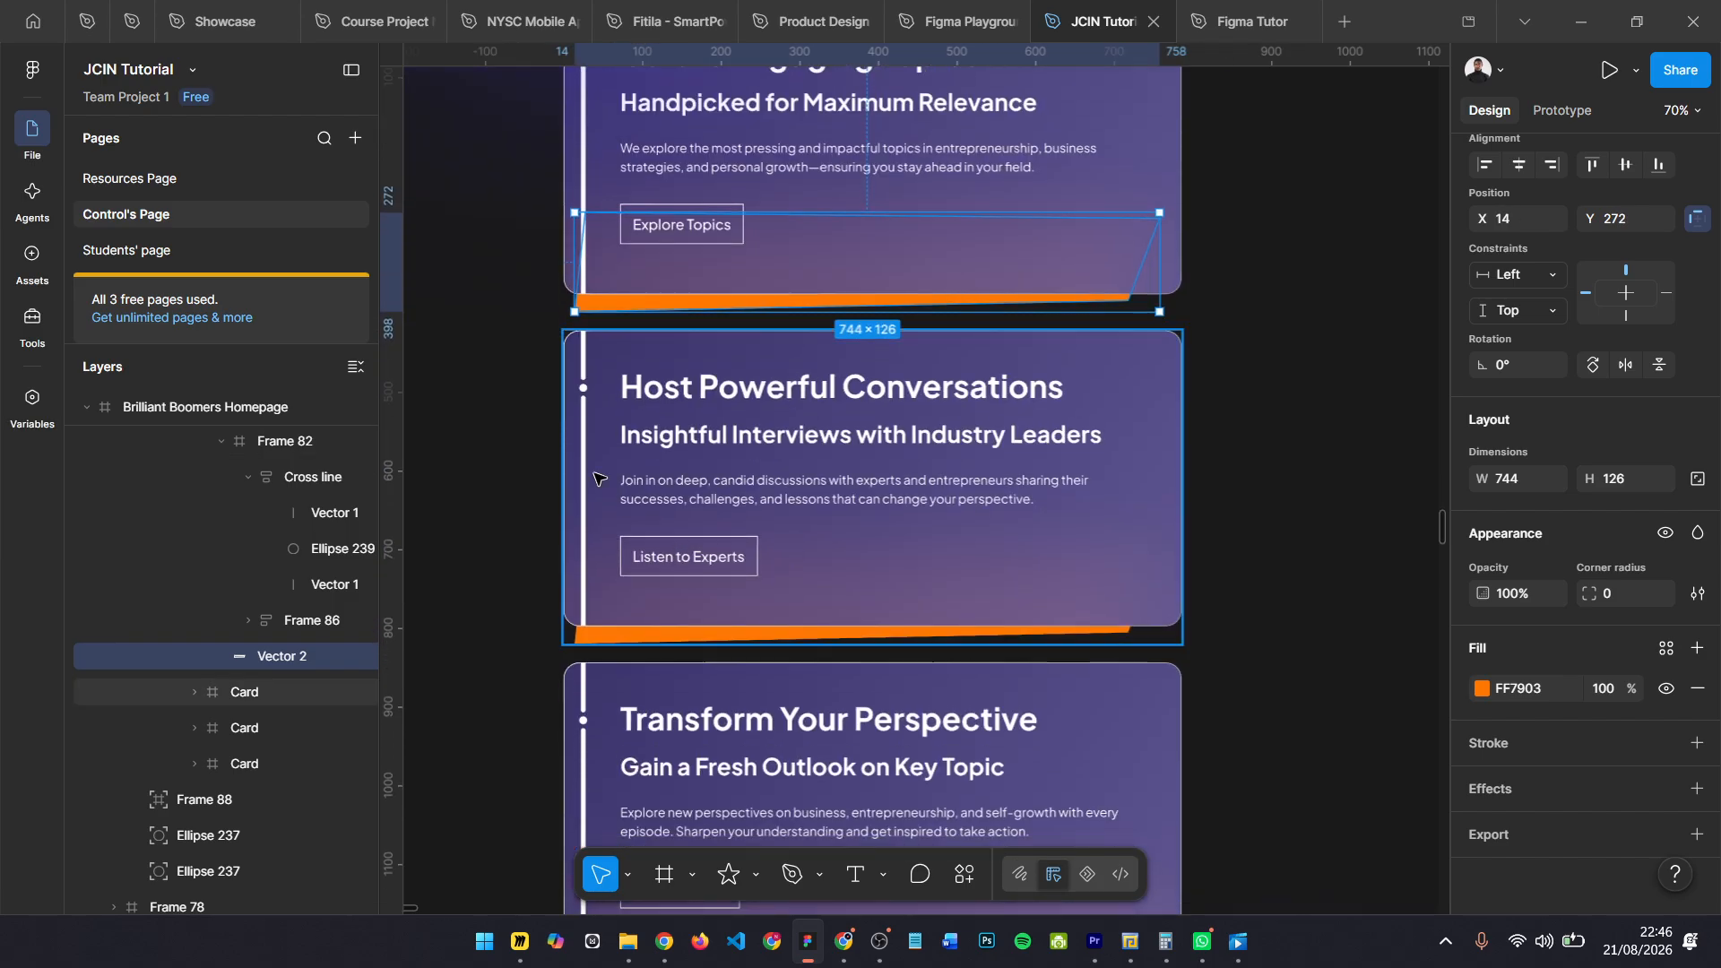
pyautogui.scroll(-1, 593, 478)
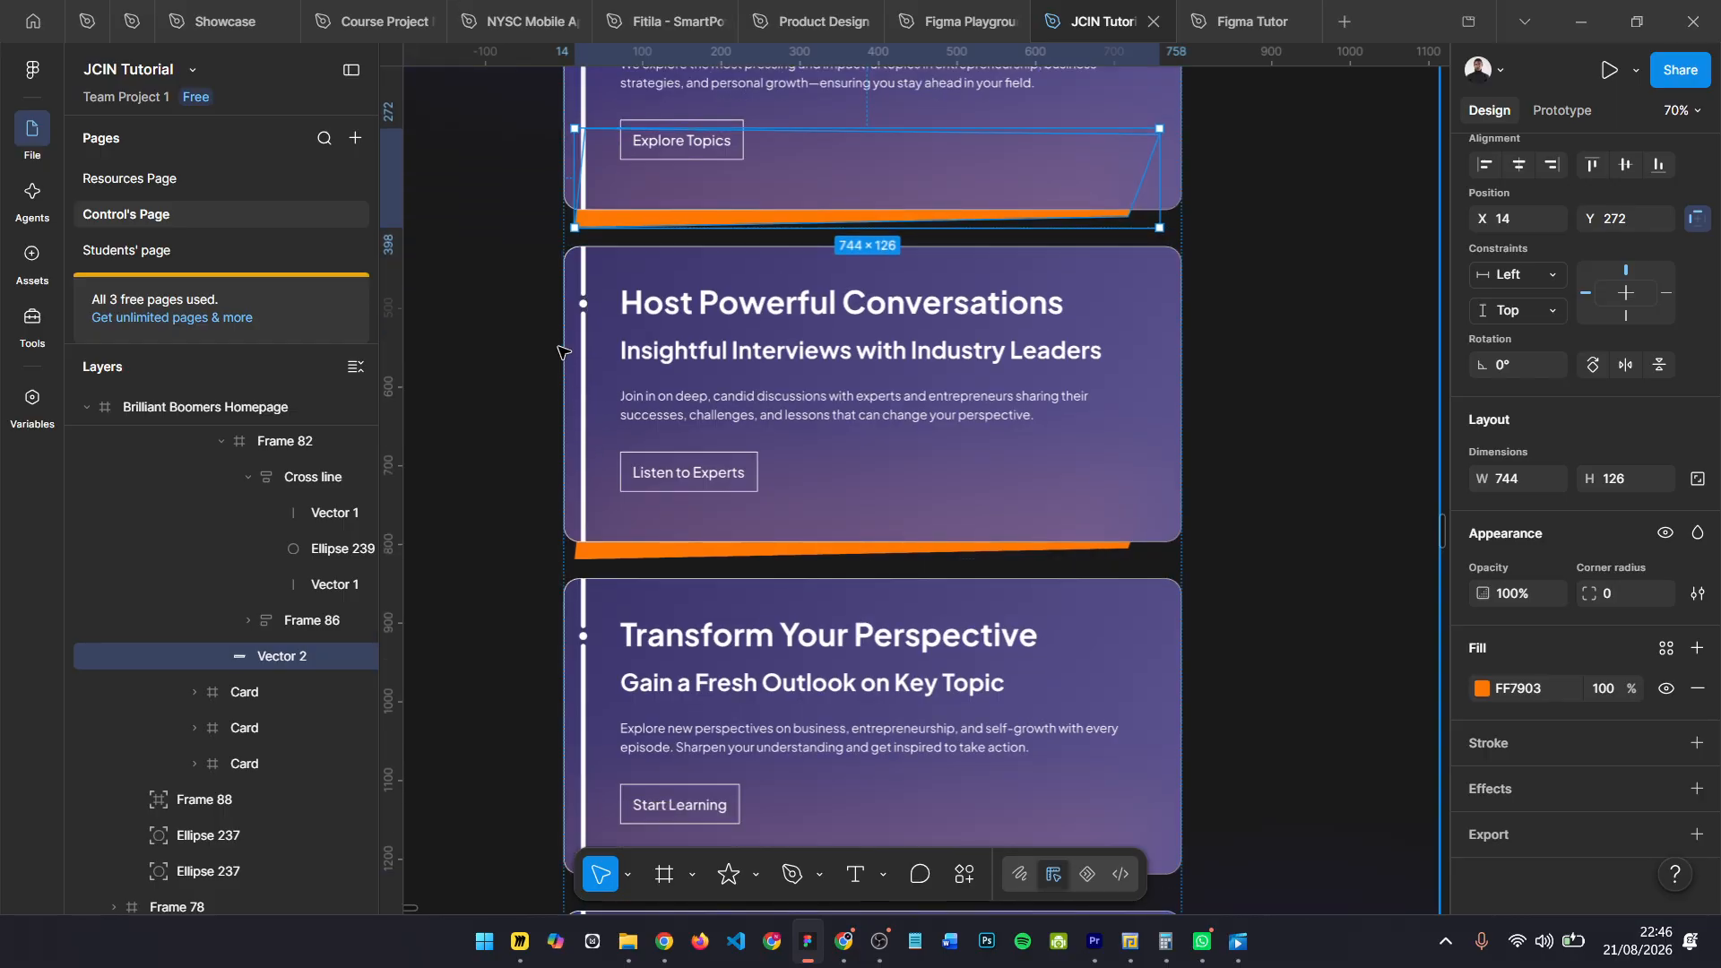
pyautogui.scroll(2, 558, 351)
pyautogui.scroll(-3, 731, 558)
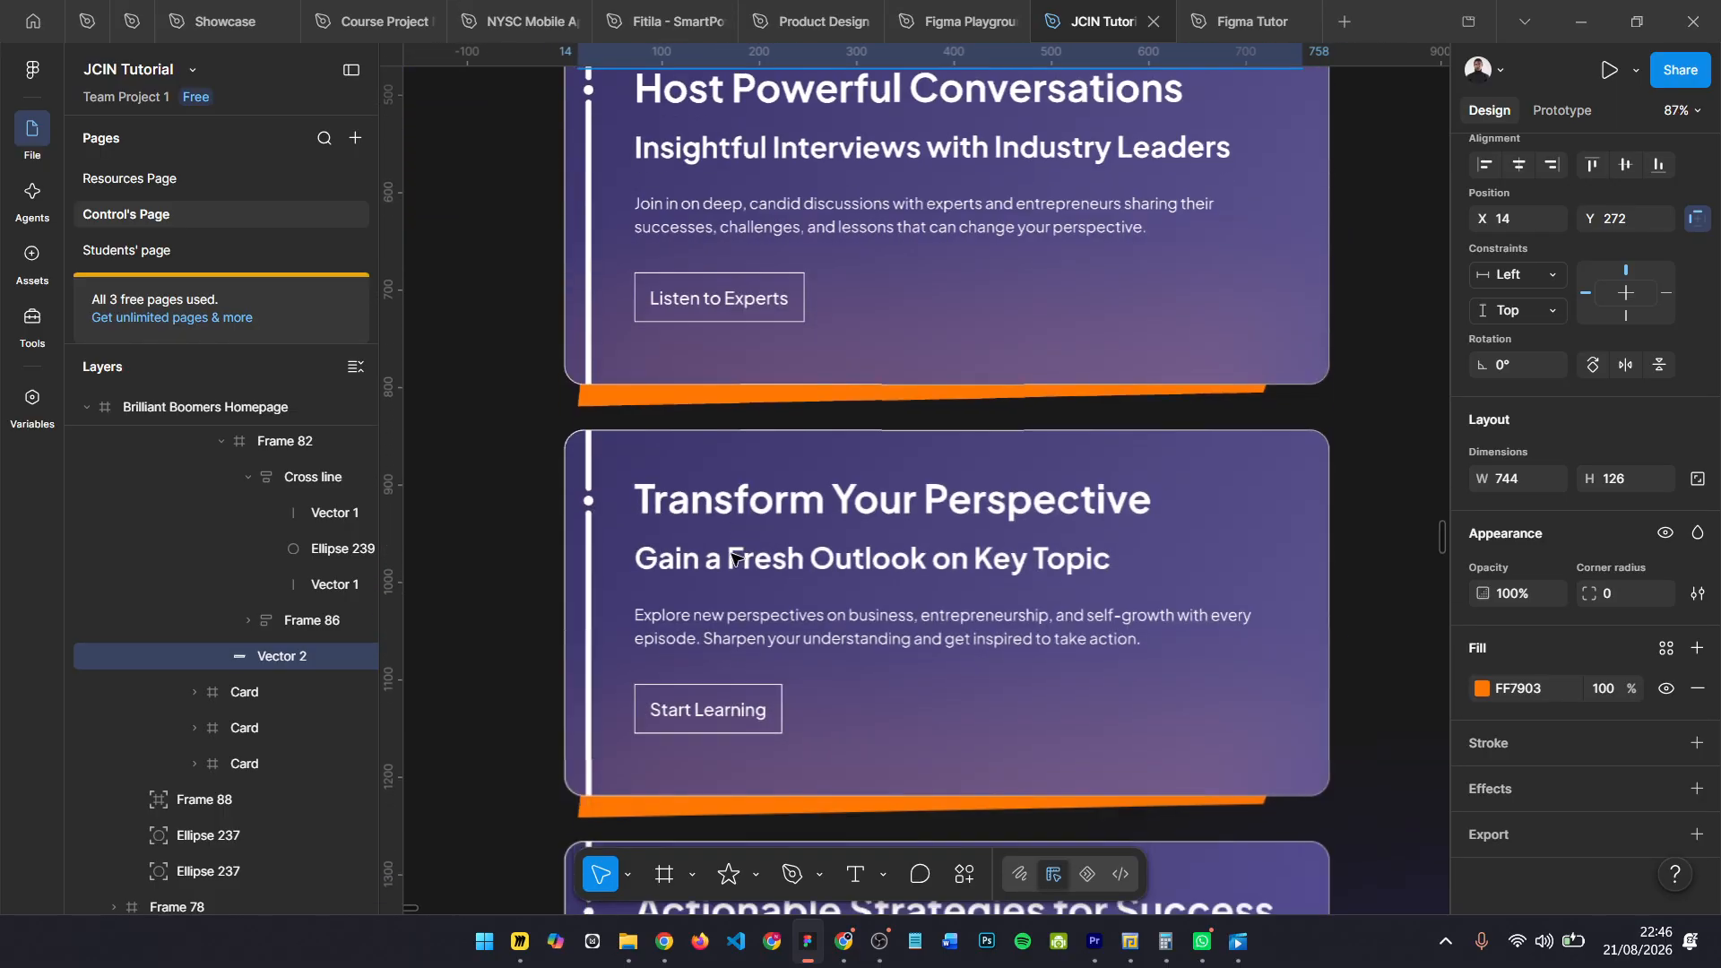
pyautogui.scroll(-4, 731, 557)
pyautogui.scroll(-5, 806, 549)
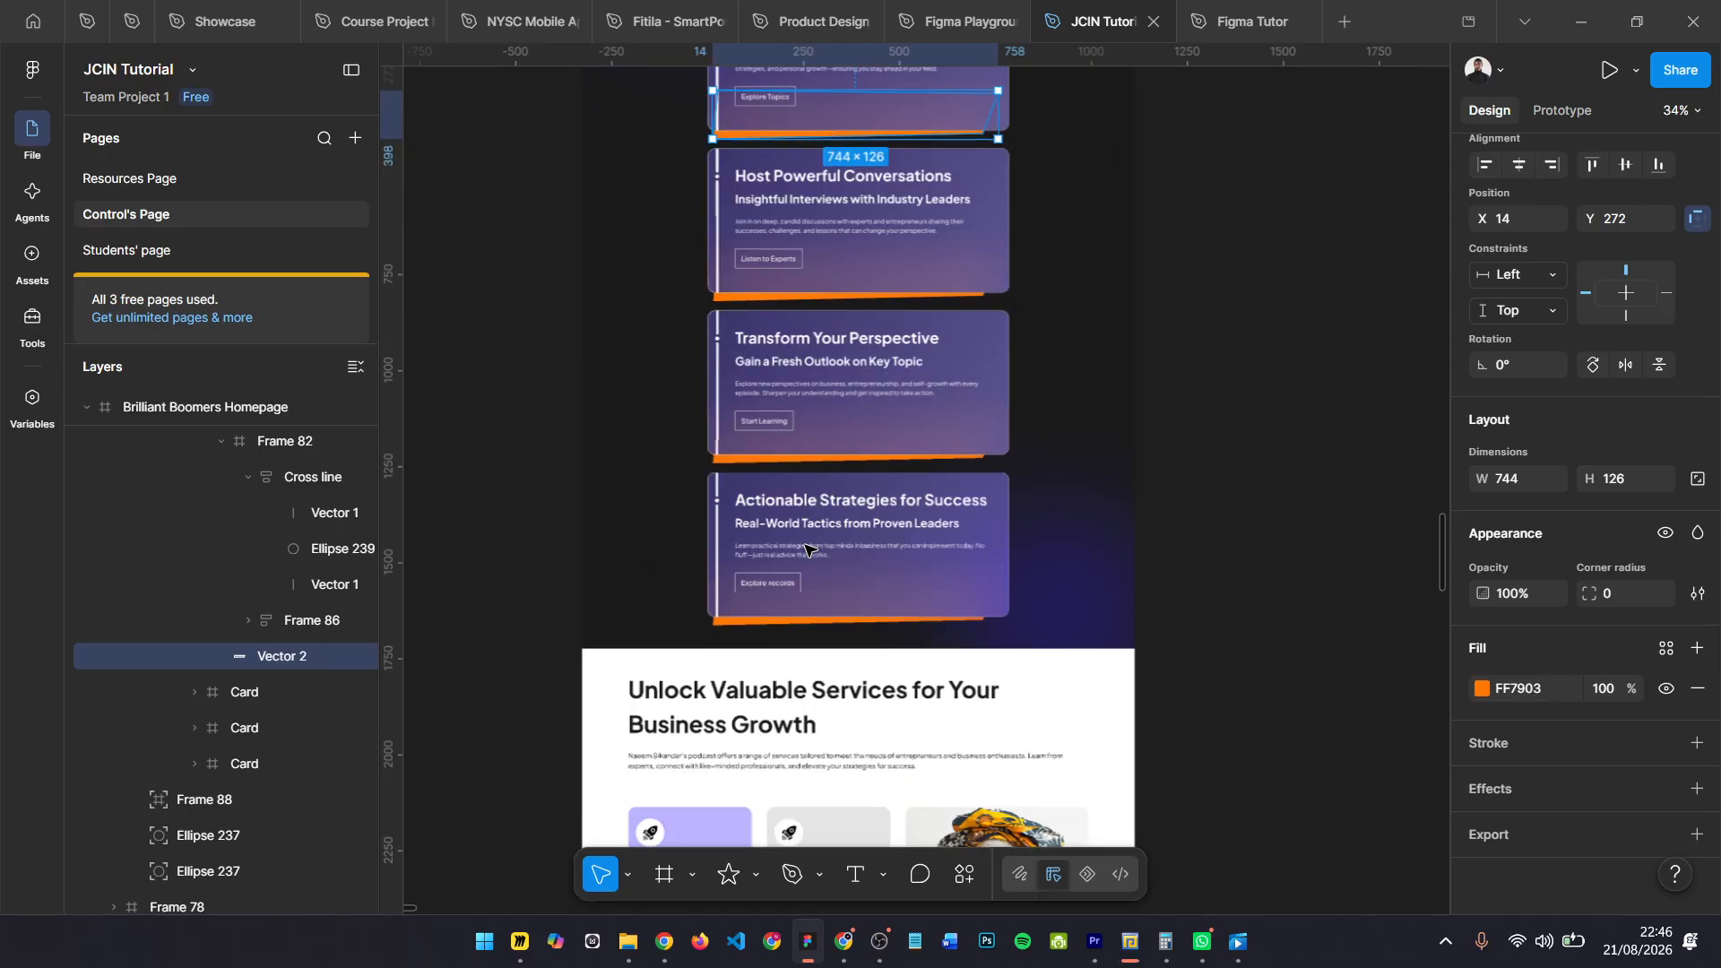
pyautogui.scroll(-5, 806, 549)
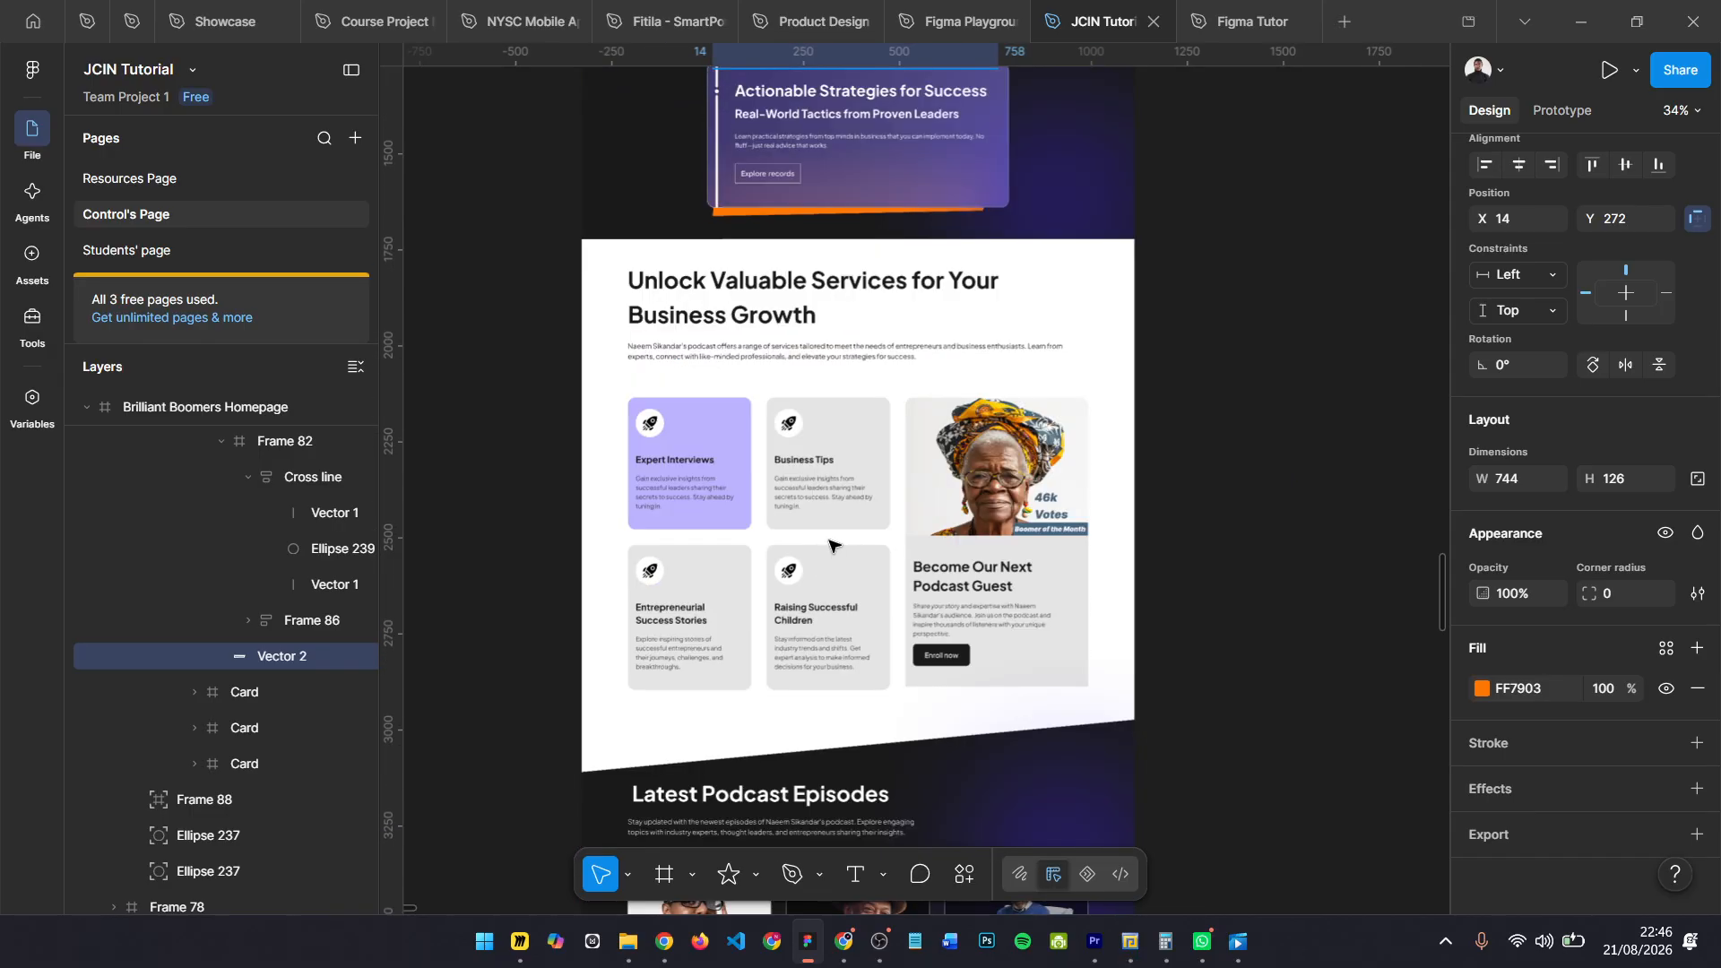
pyautogui.scroll(-4, 834, 545)
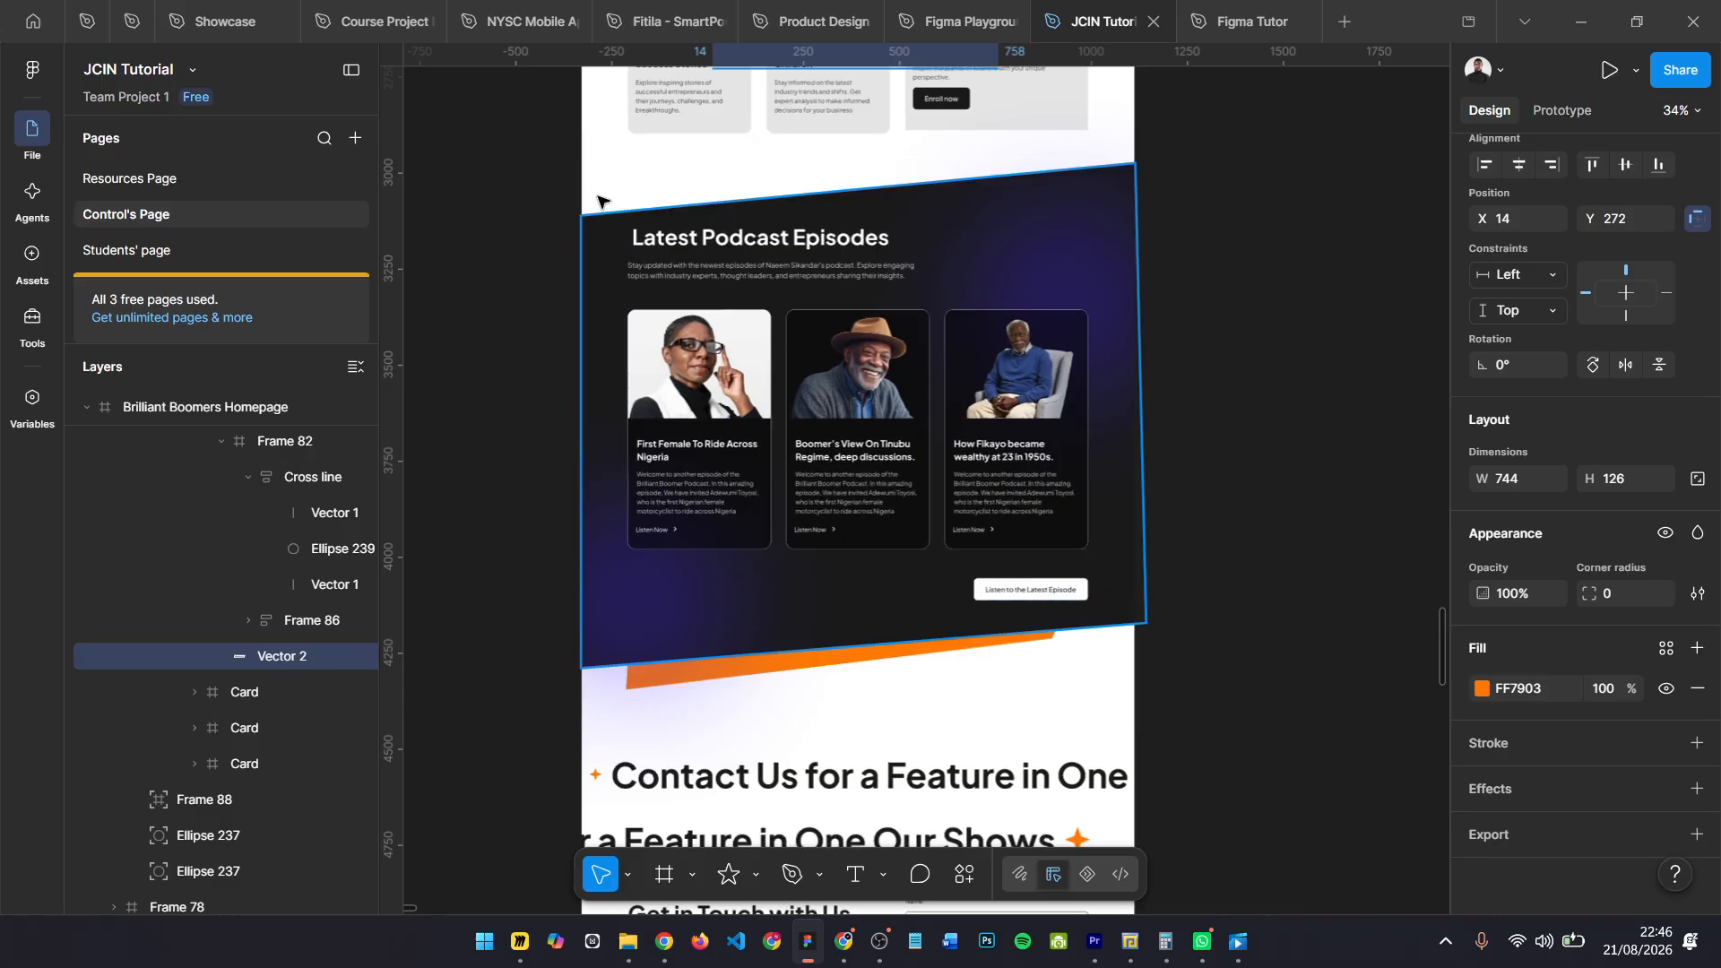
pyautogui.click(599, 201)
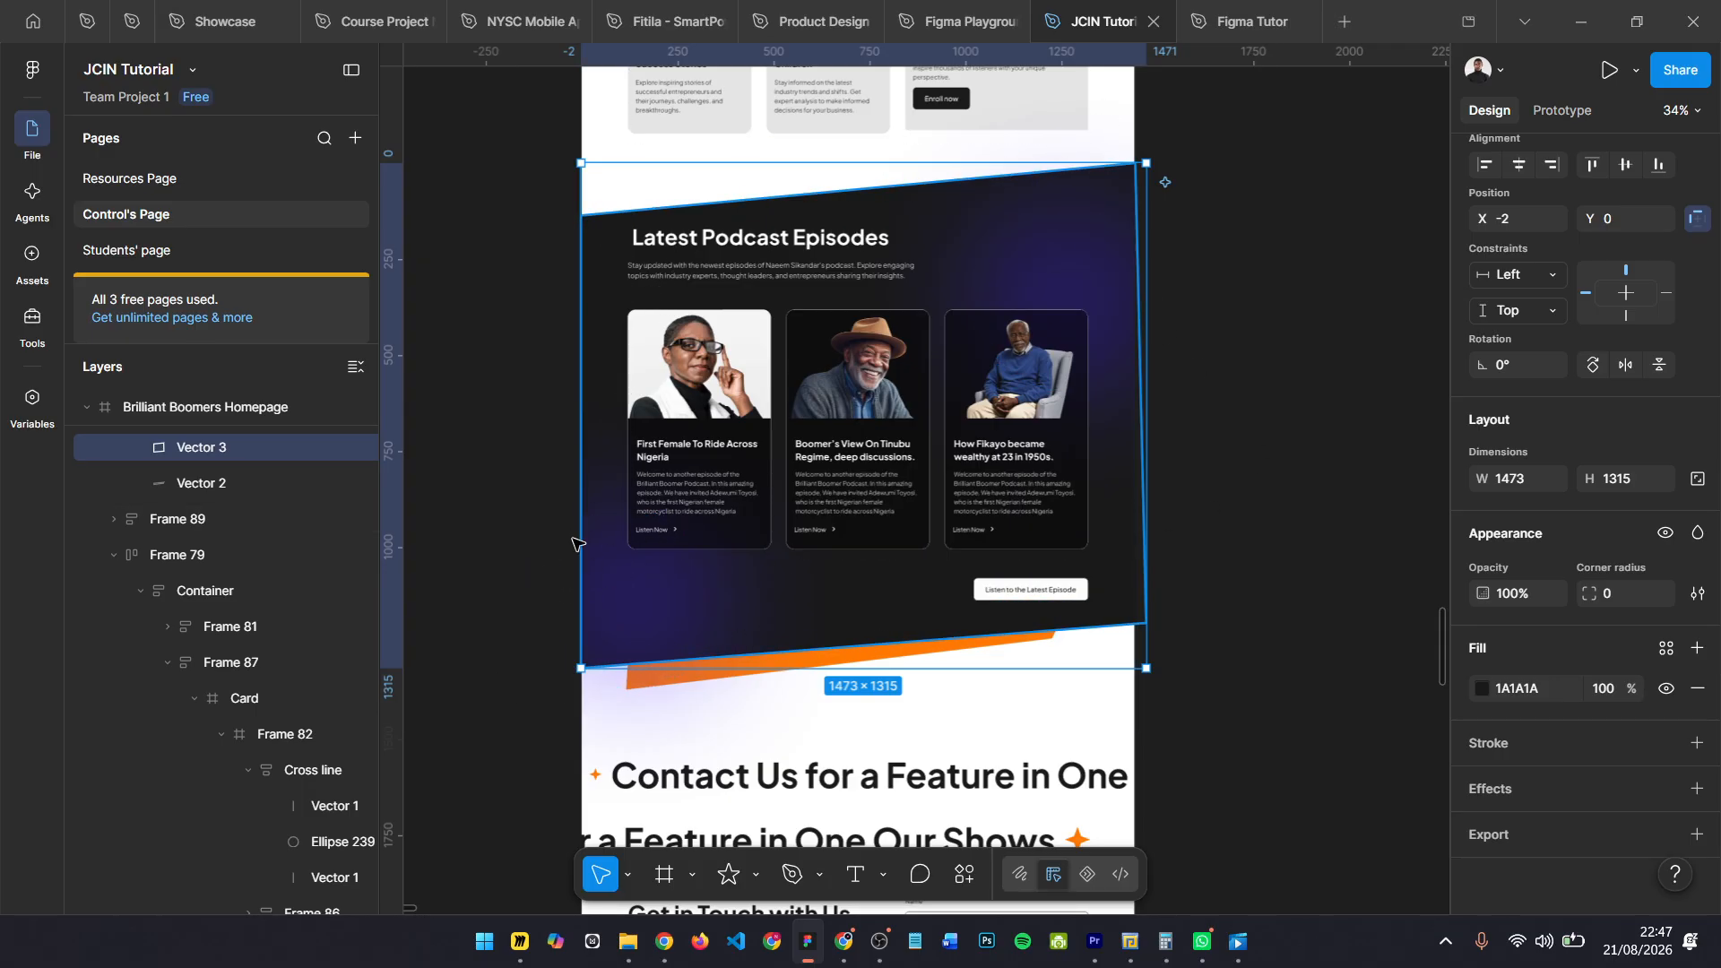
# - Examine the homepage's contact and footer sections below Latest Podcast Episodes, and return to the empty area of the Tablet frame
pyautogui.scroll(-3, 702, 599)
pyautogui.scroll(-2, 702, 599)
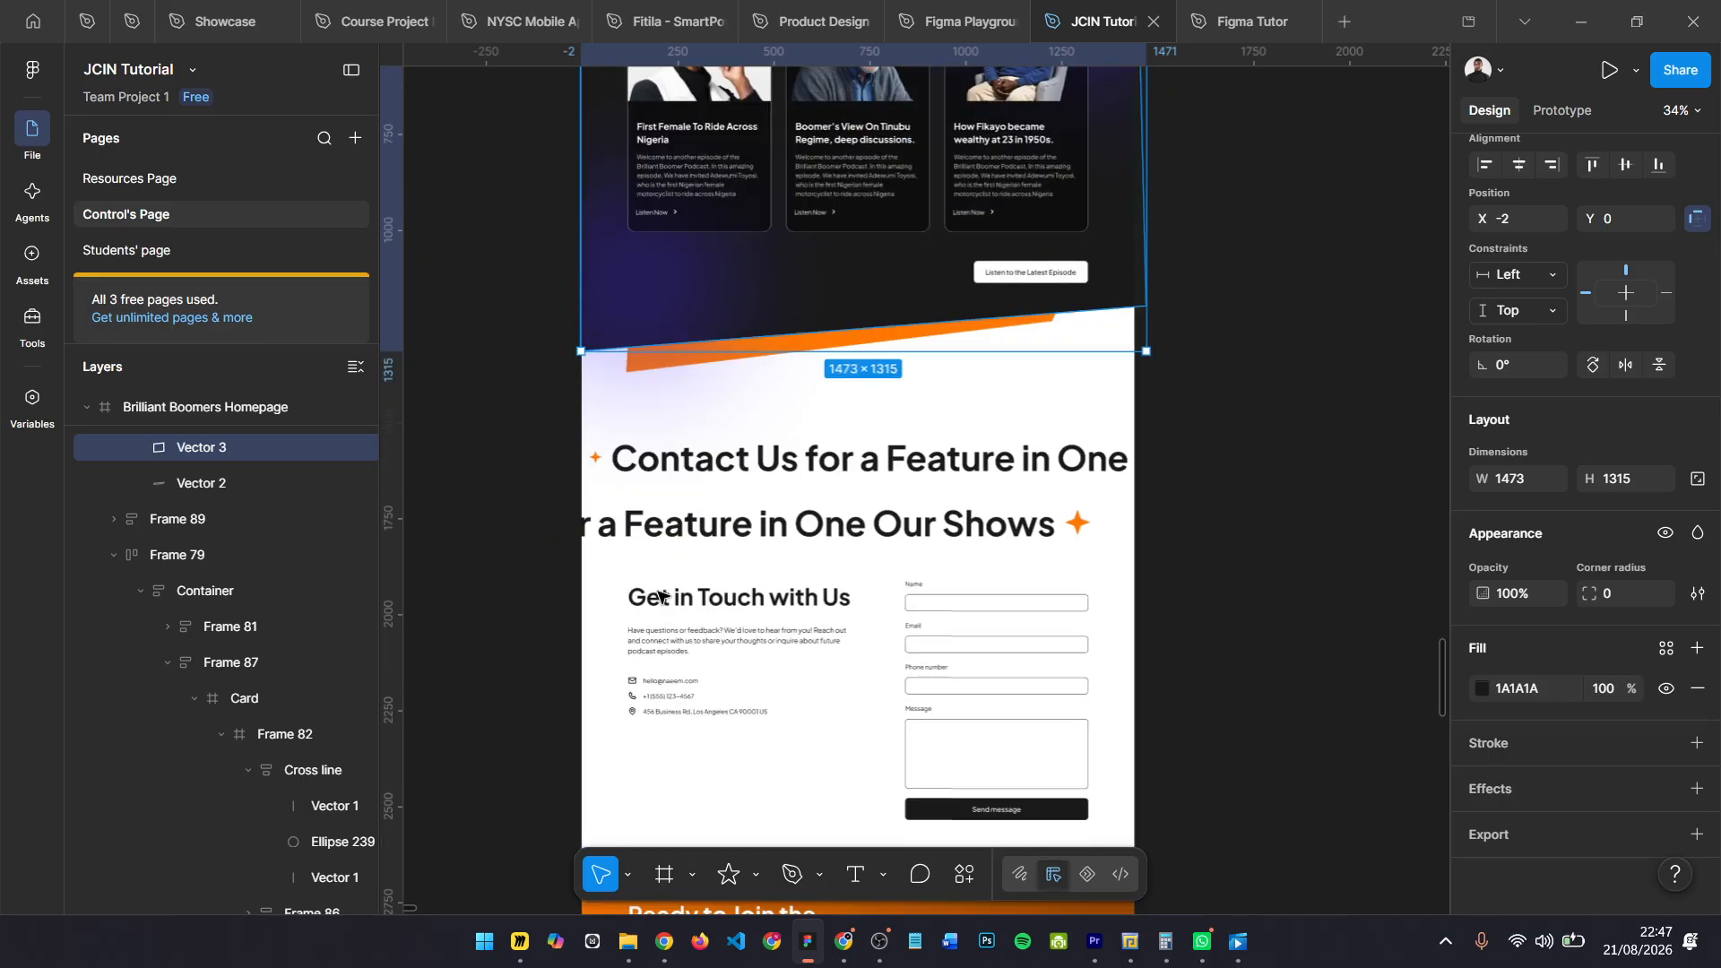
pyautogui.scroll(-5, 697, 461)
pyautogui.scroll(-5, 762, 480)
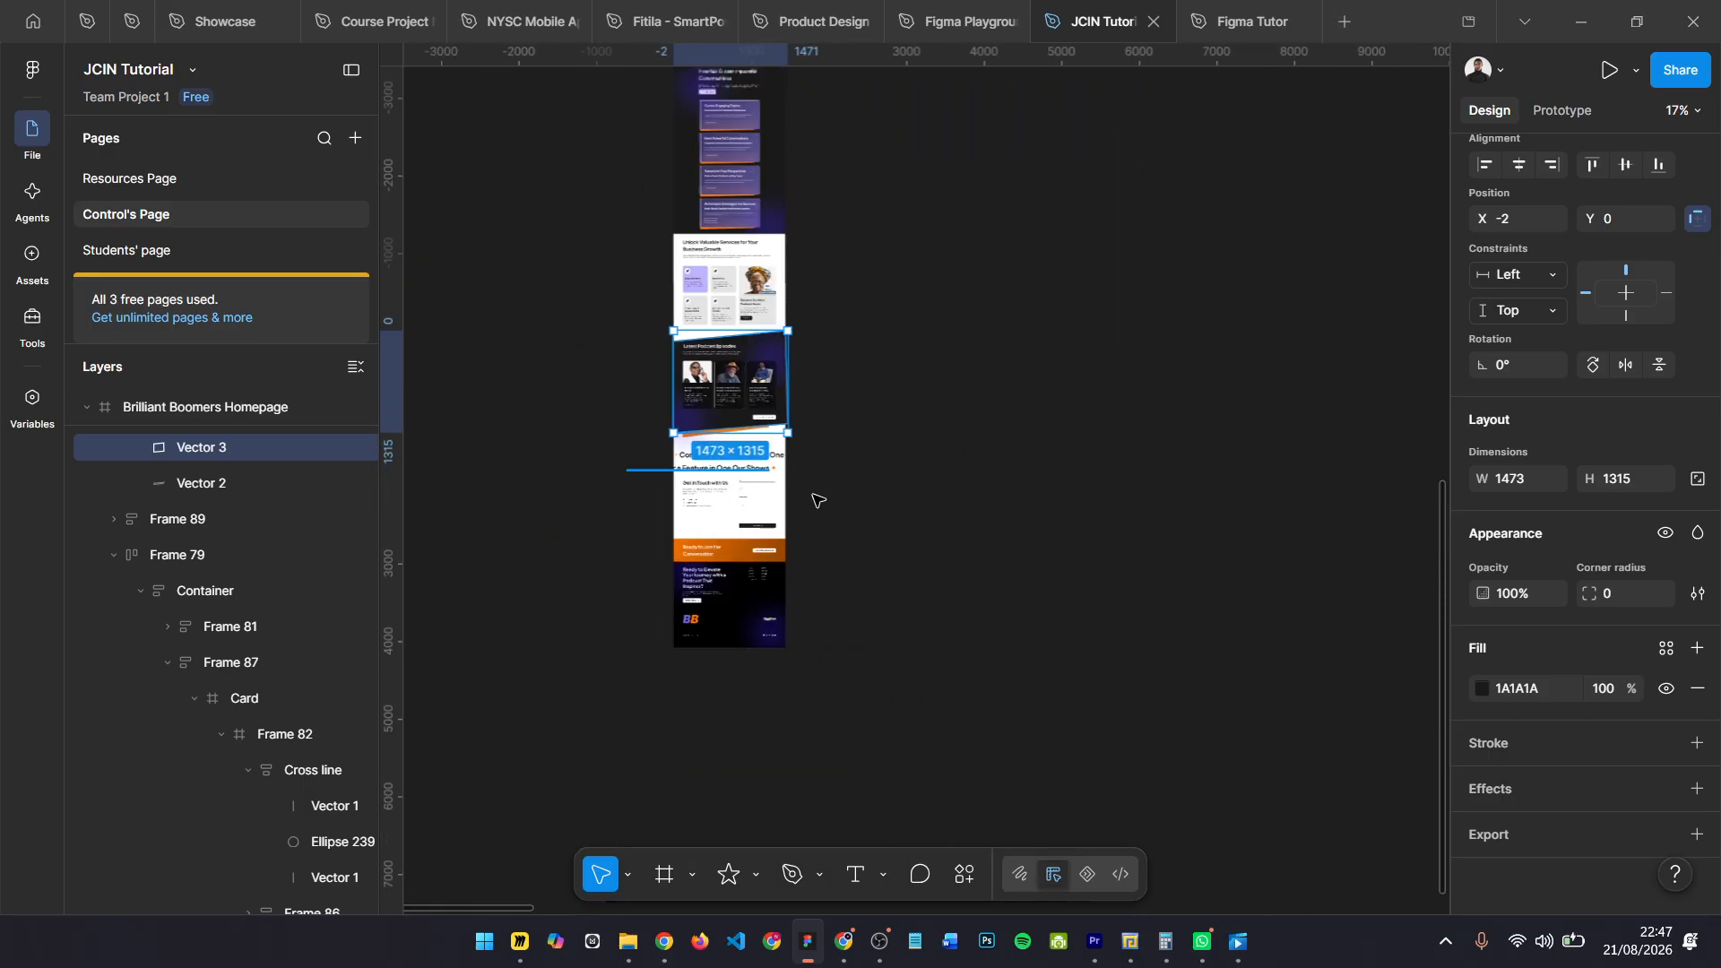
pyautogui.scroll(5, 842, 496)
pyautogui.hscroll(2, 845, 487)
pyautogui.scroll(10, 1112, 296)
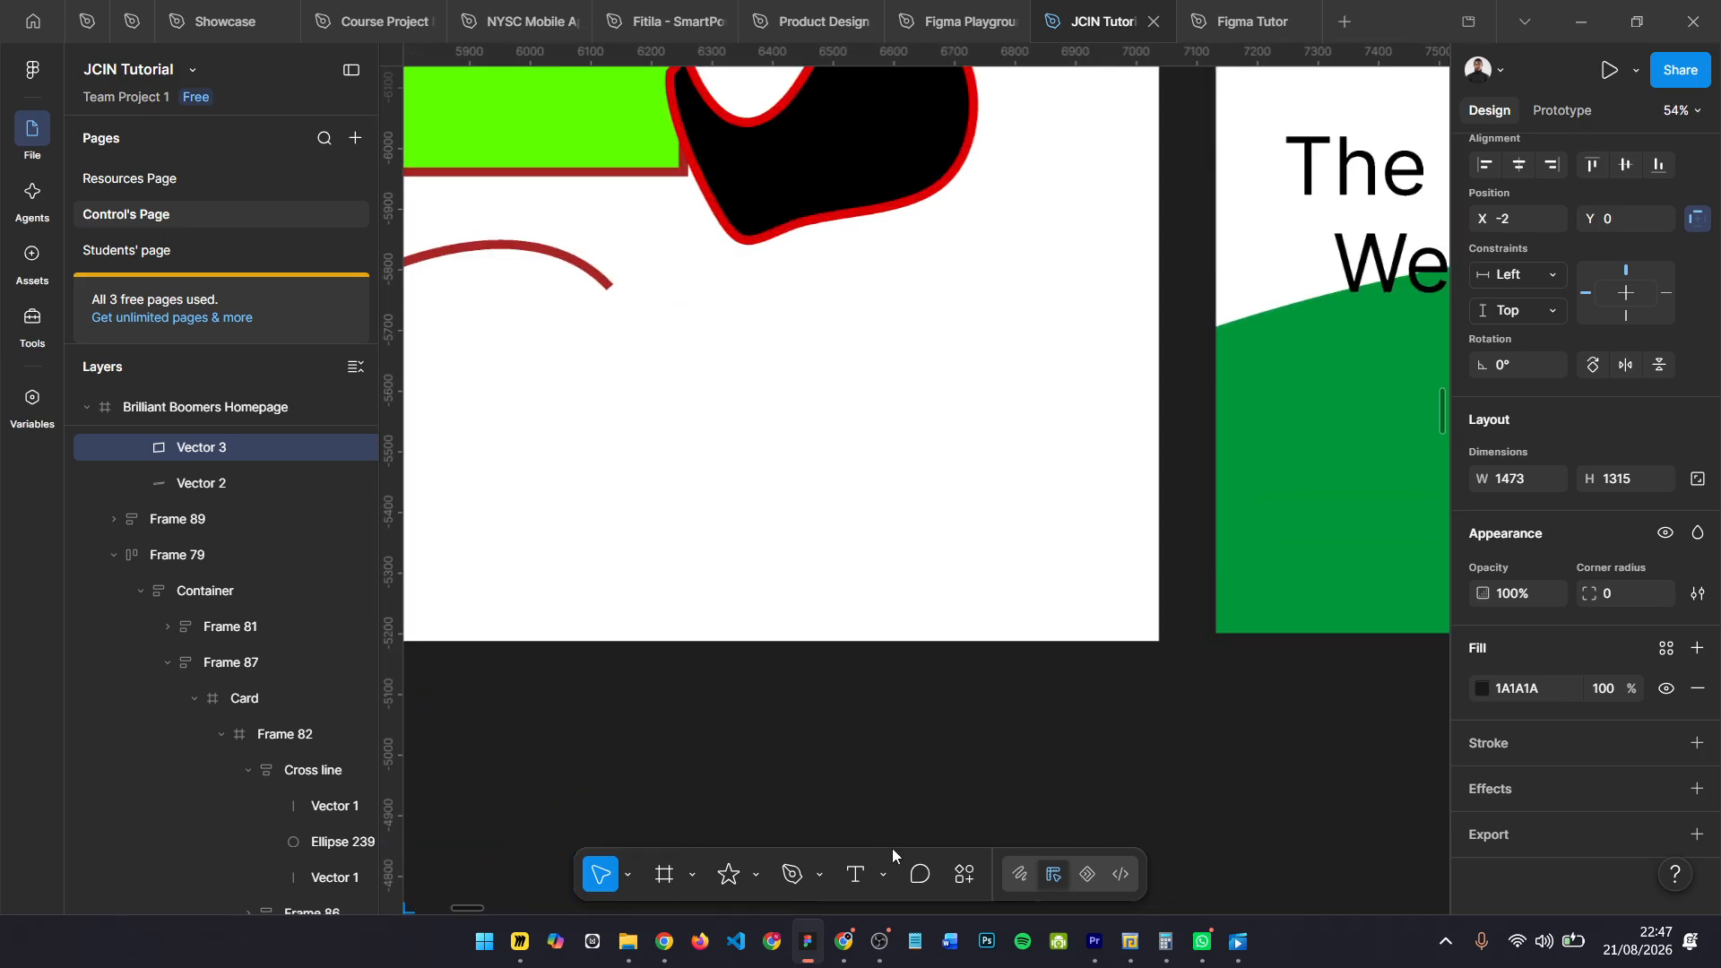
# - Draw a closed curved shape about 733 × 388 with the Pen tool below the brown arc in the Tablet frame
pyautogui.click(819, 875)
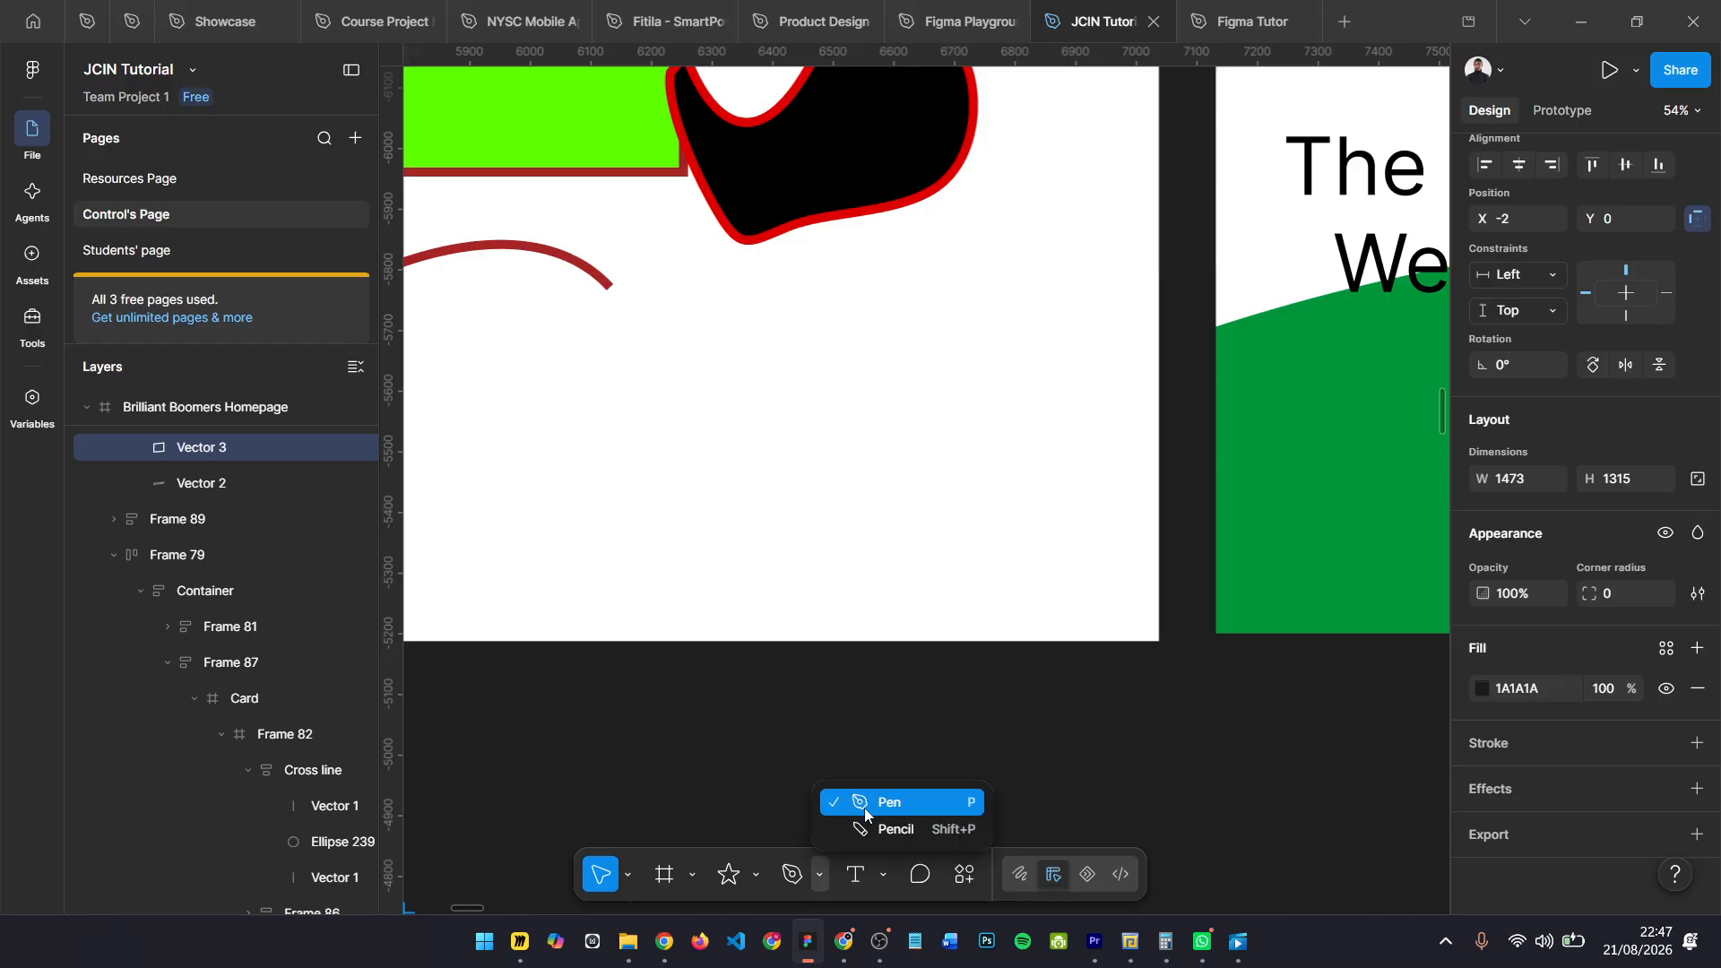
pyautogui.hscroll(-4, 755, 511)
pyautogui.hscroll(1, 973, 421)
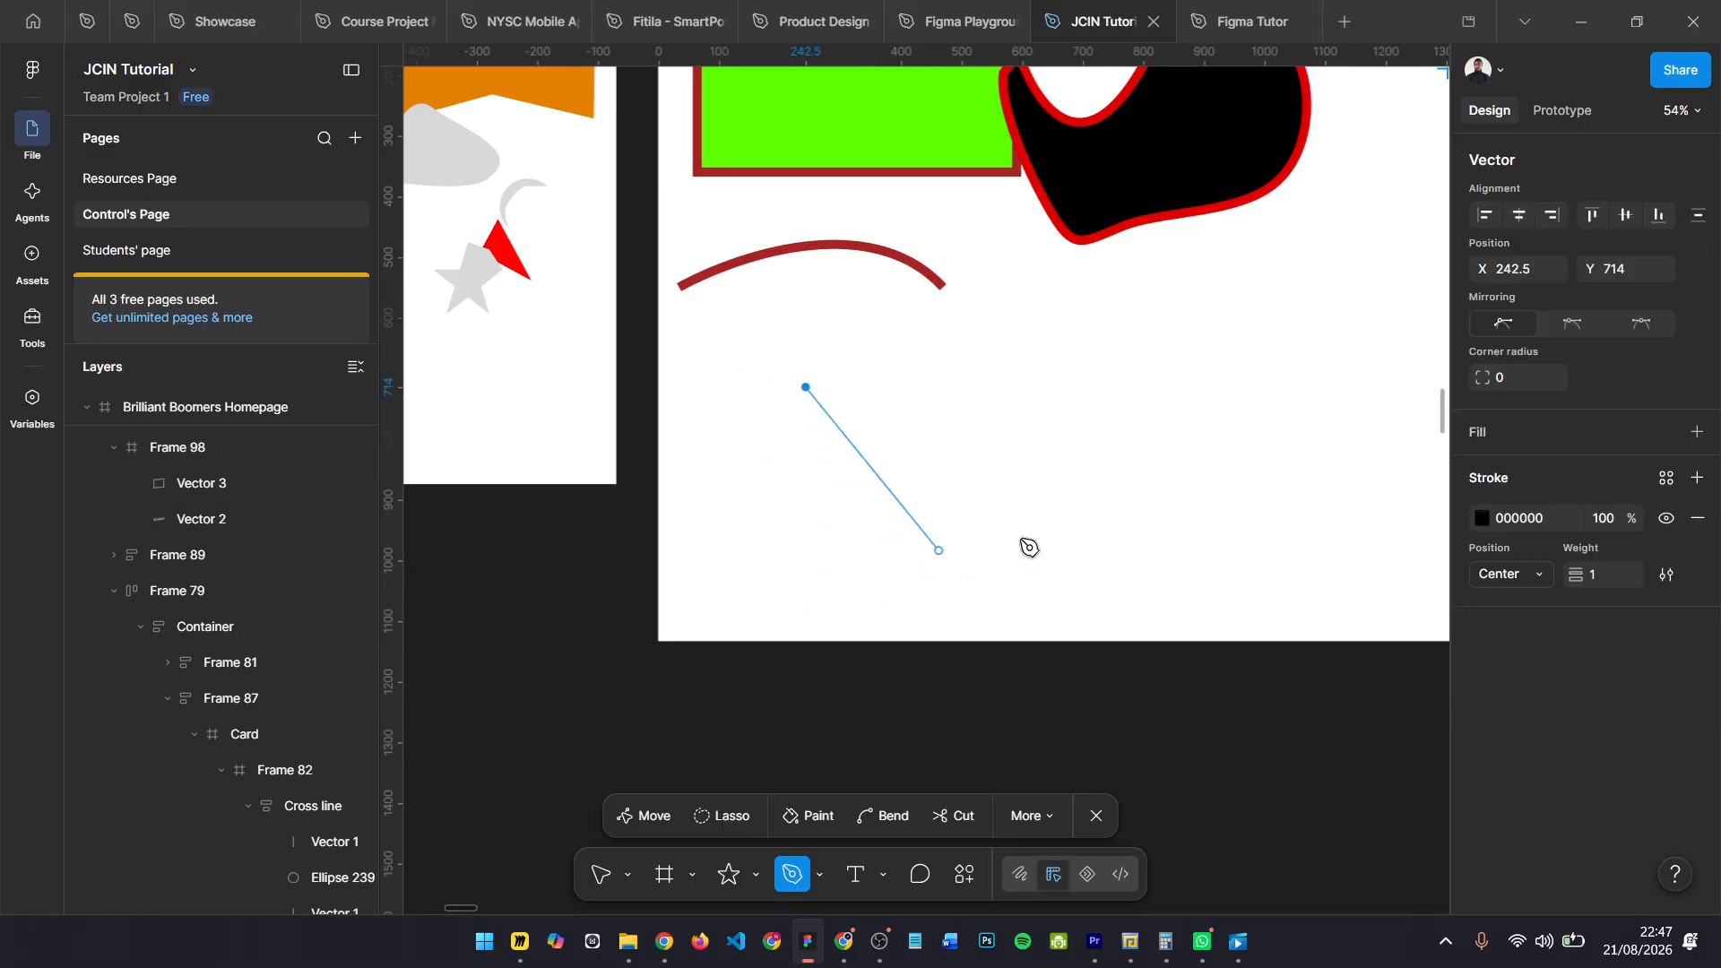
pyautogui.moveTo(1022, 538); pyautogui.dragTo(1166, 493)
pyautogui.moveTo(1223, 379); pyautogui.dragTo(1143, 384)
pyautogui.moveTo(868, 315); pyautogui.dragTo(827, 344)
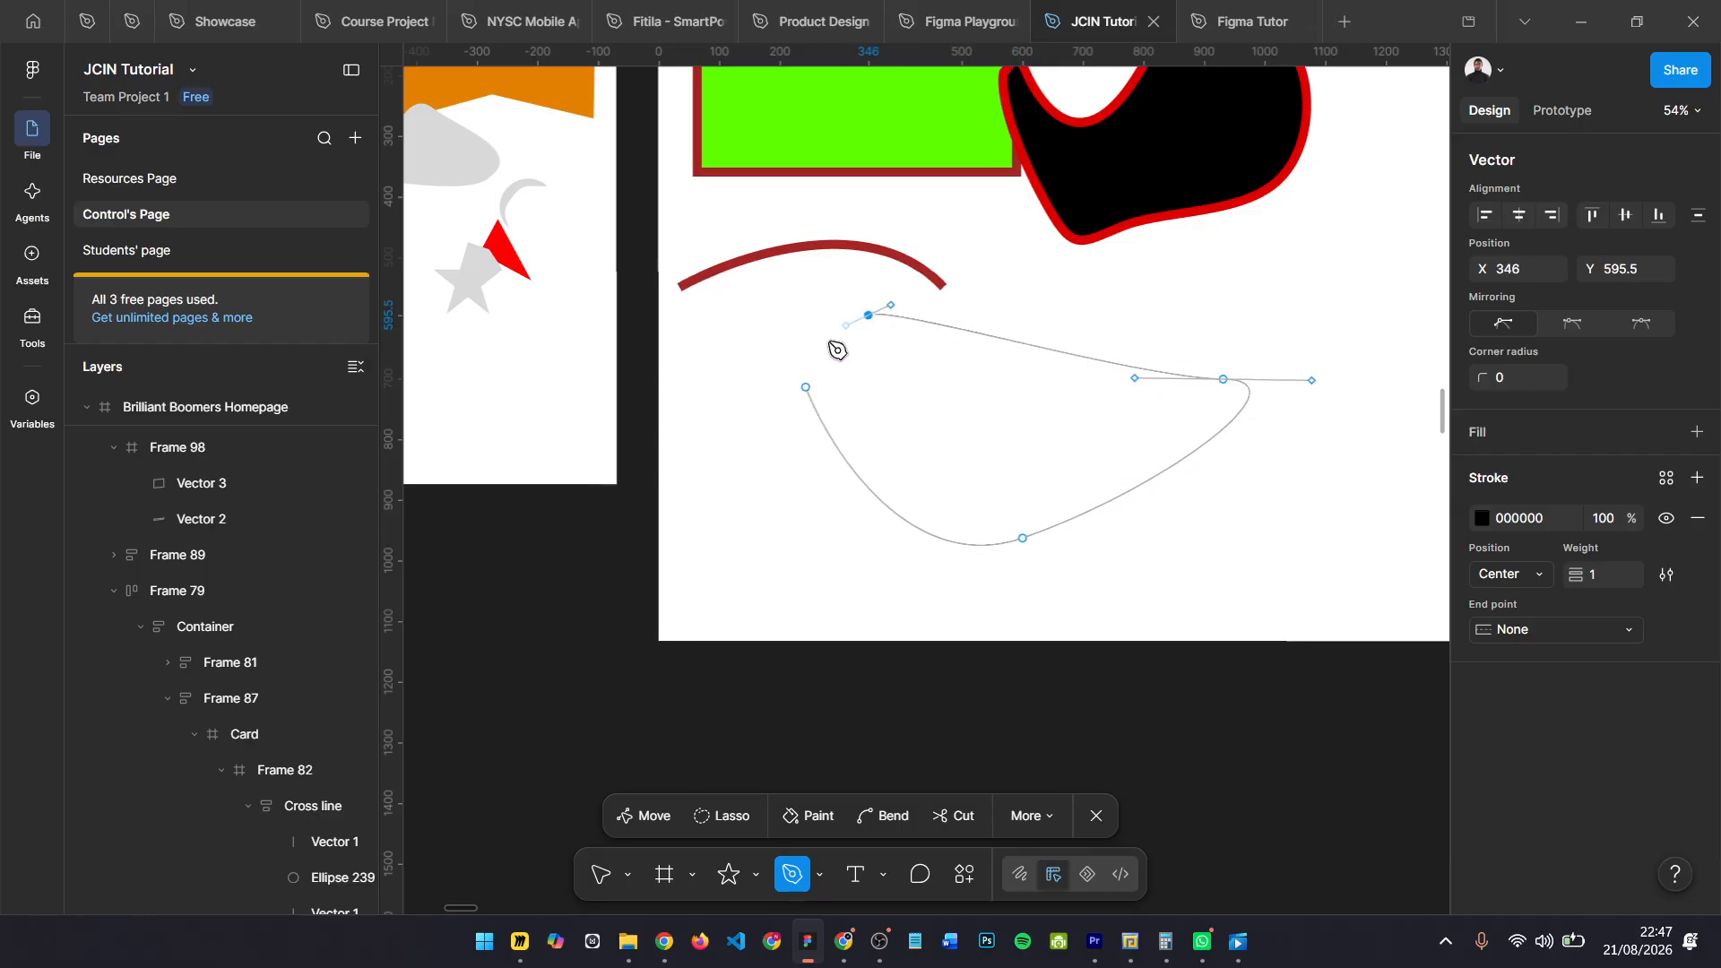
pyautogui.click(806, 387)
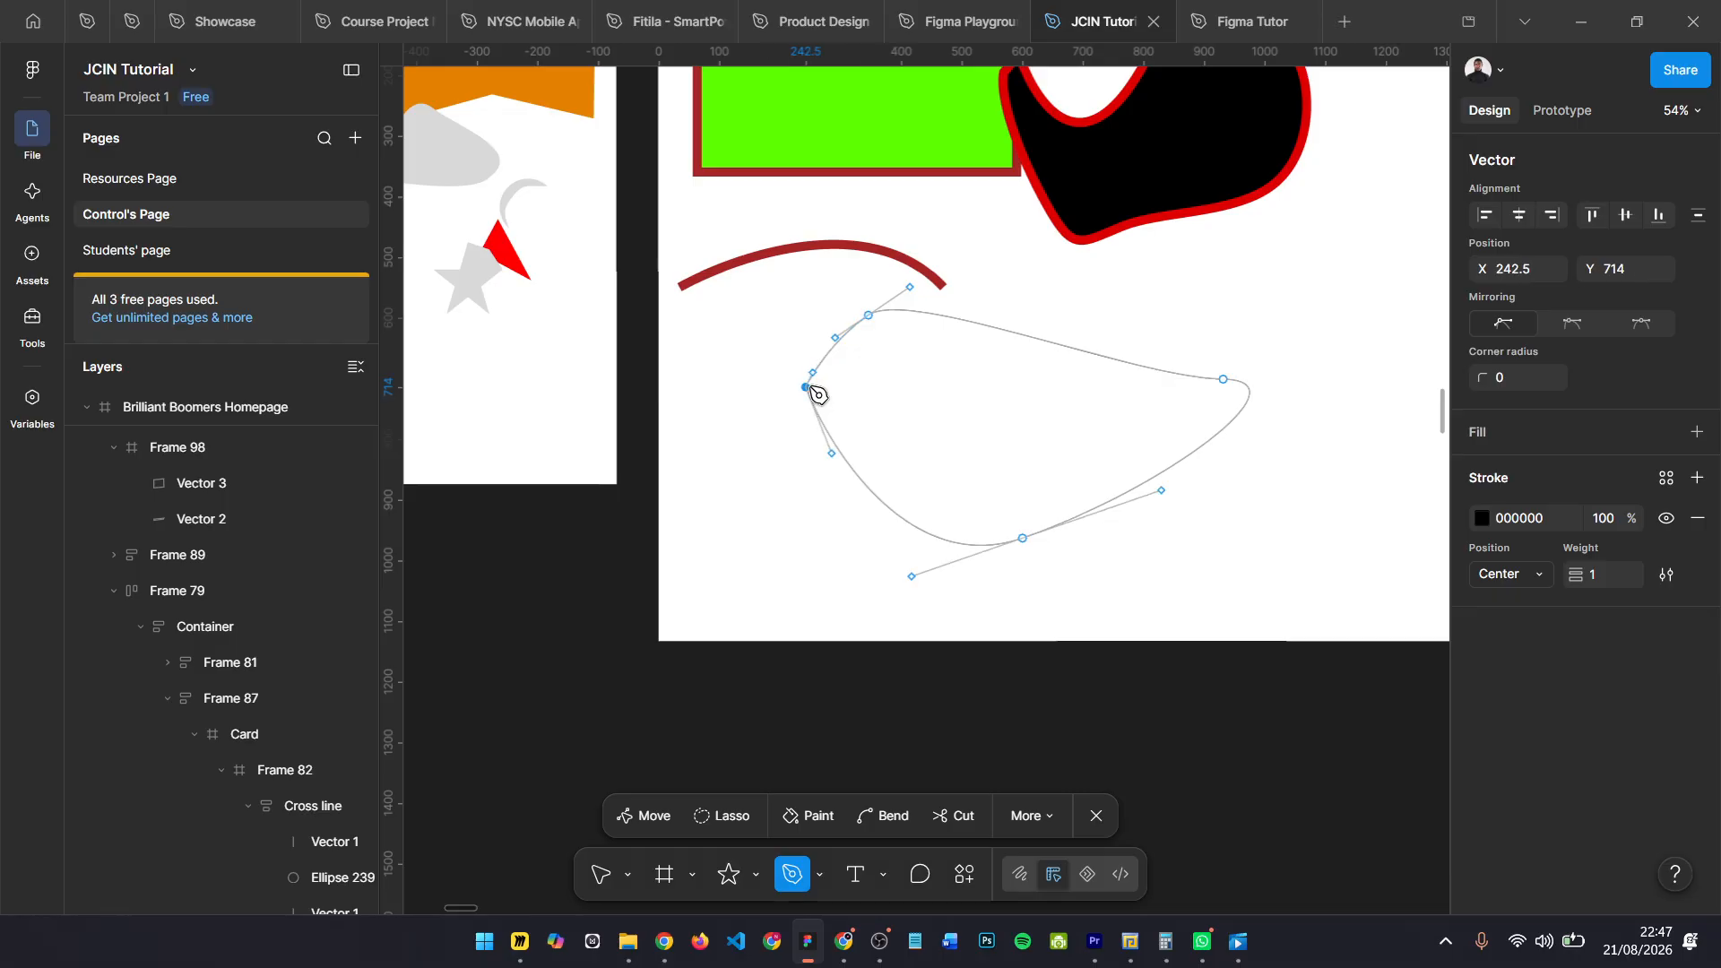
pyautogui.press('Escape')
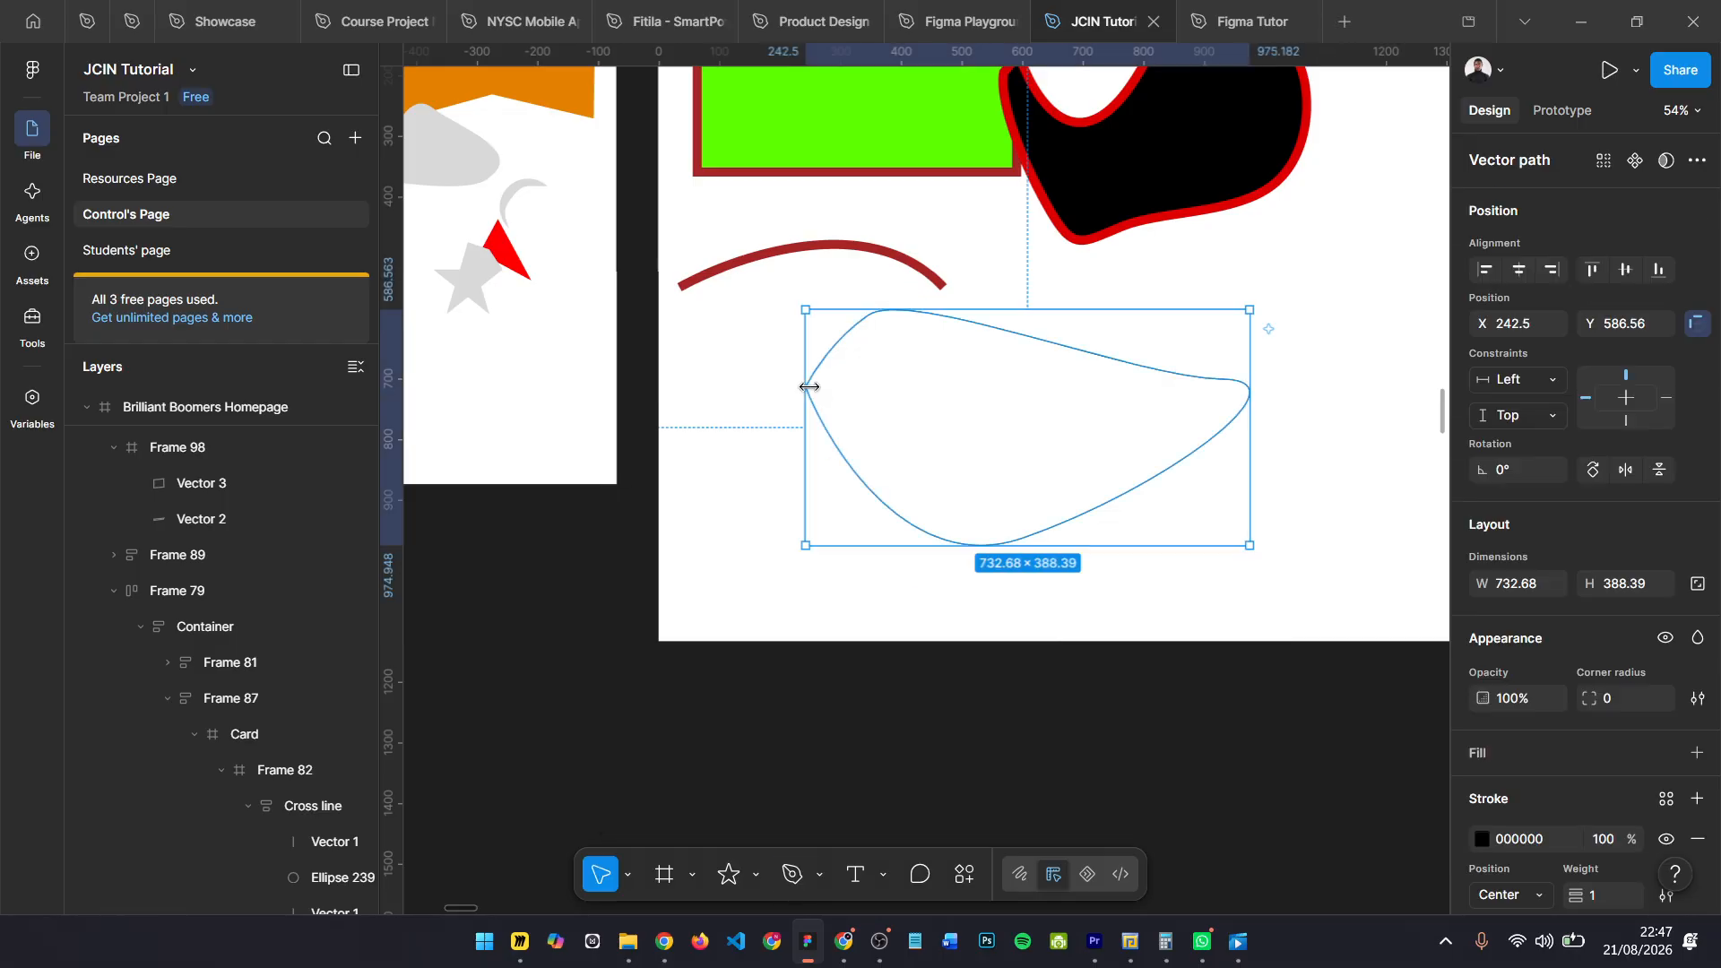
# - Set the new curved shape's stroke weight to 9 and its stroke colour to blue 0015FF
pyautogui.scroll(-1, 1303, 610)
pyautogui.scroll(-2, 1524, 794)
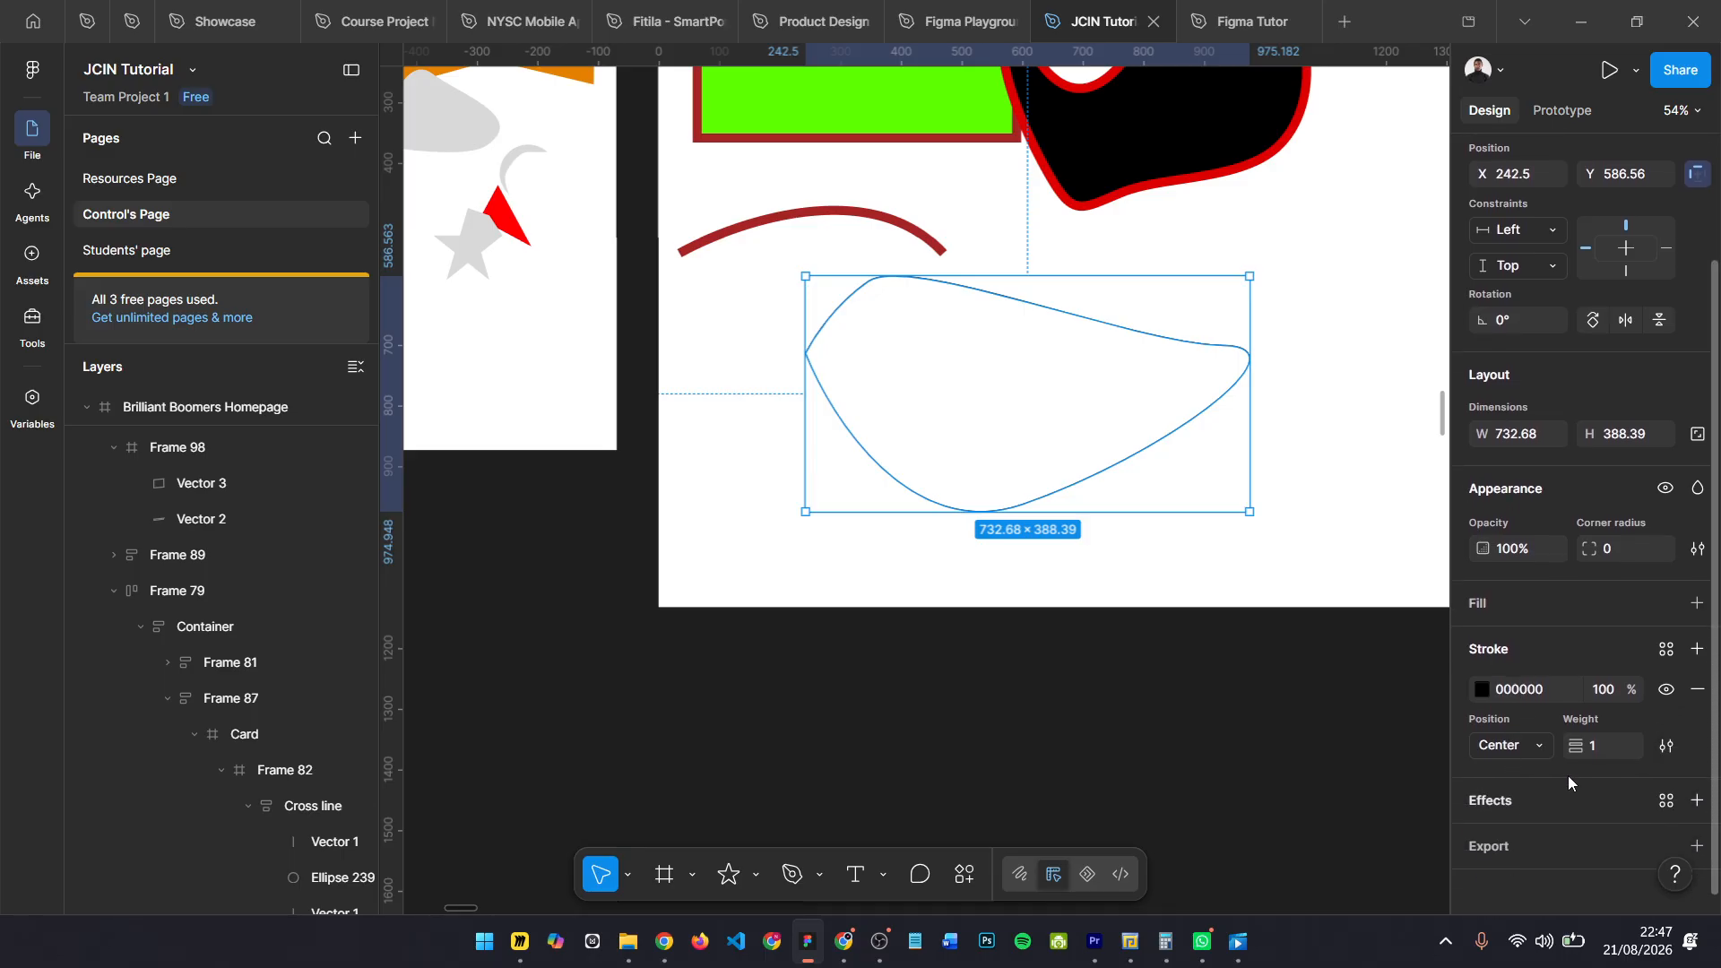
pyautogui.moveTo(1570, 749); pyautogui.dragTo(1498, 744)
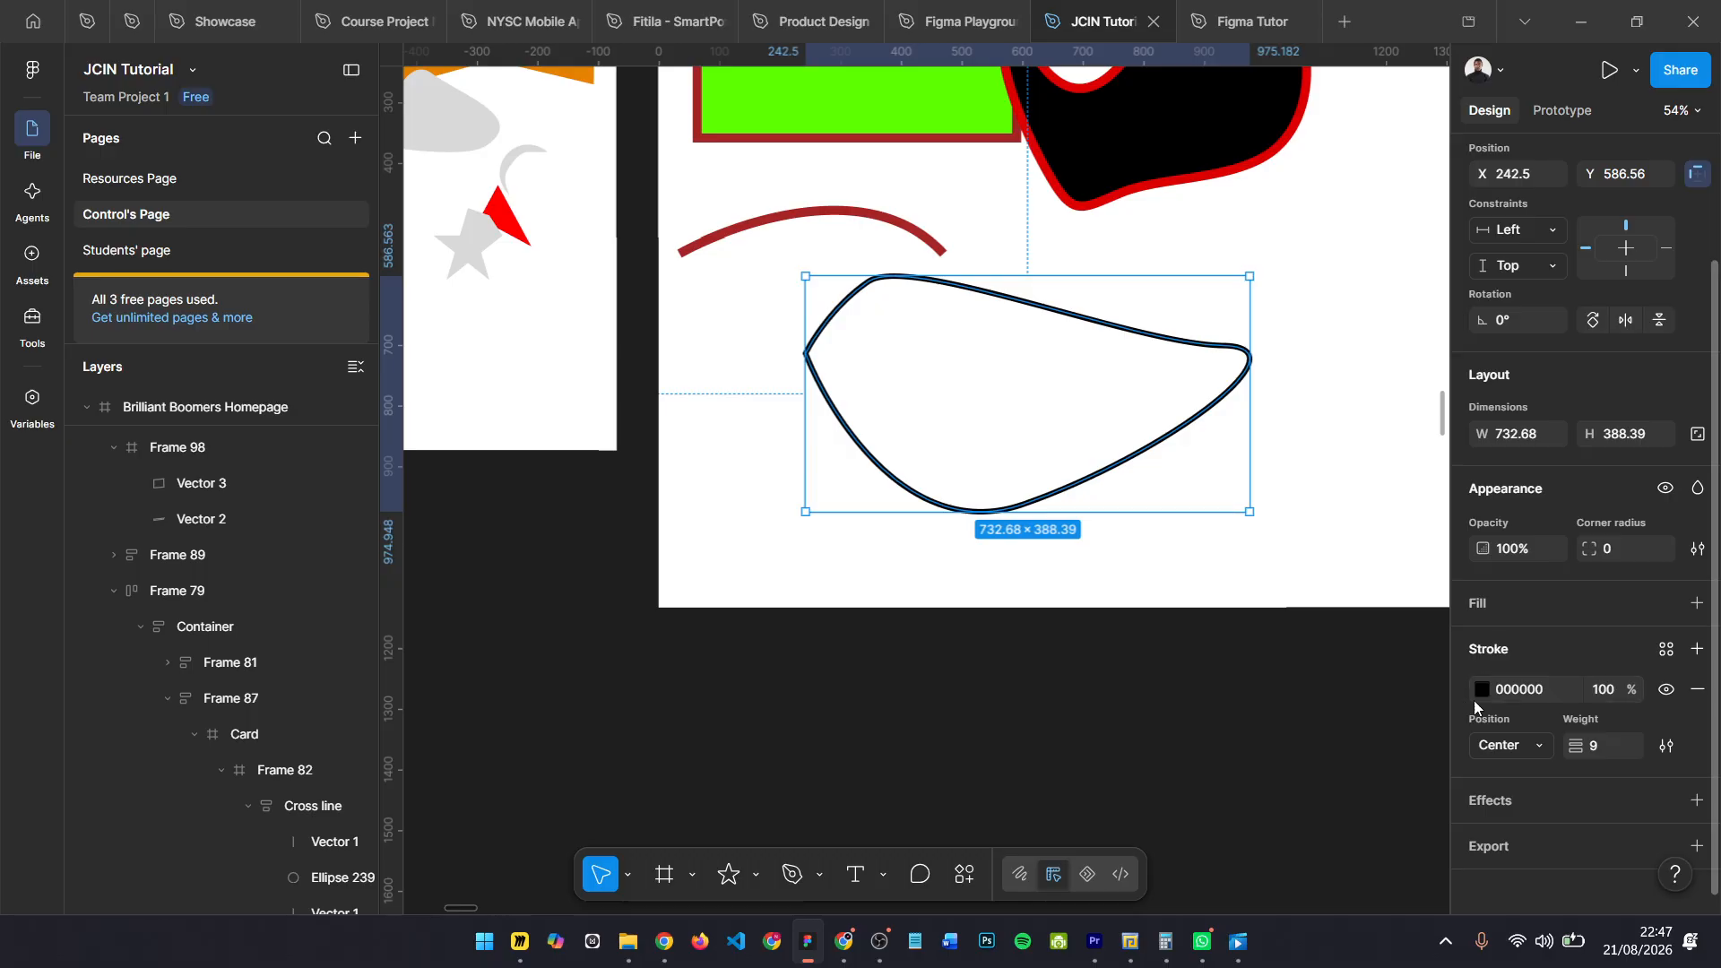
pyautogui.click(1481, 689)
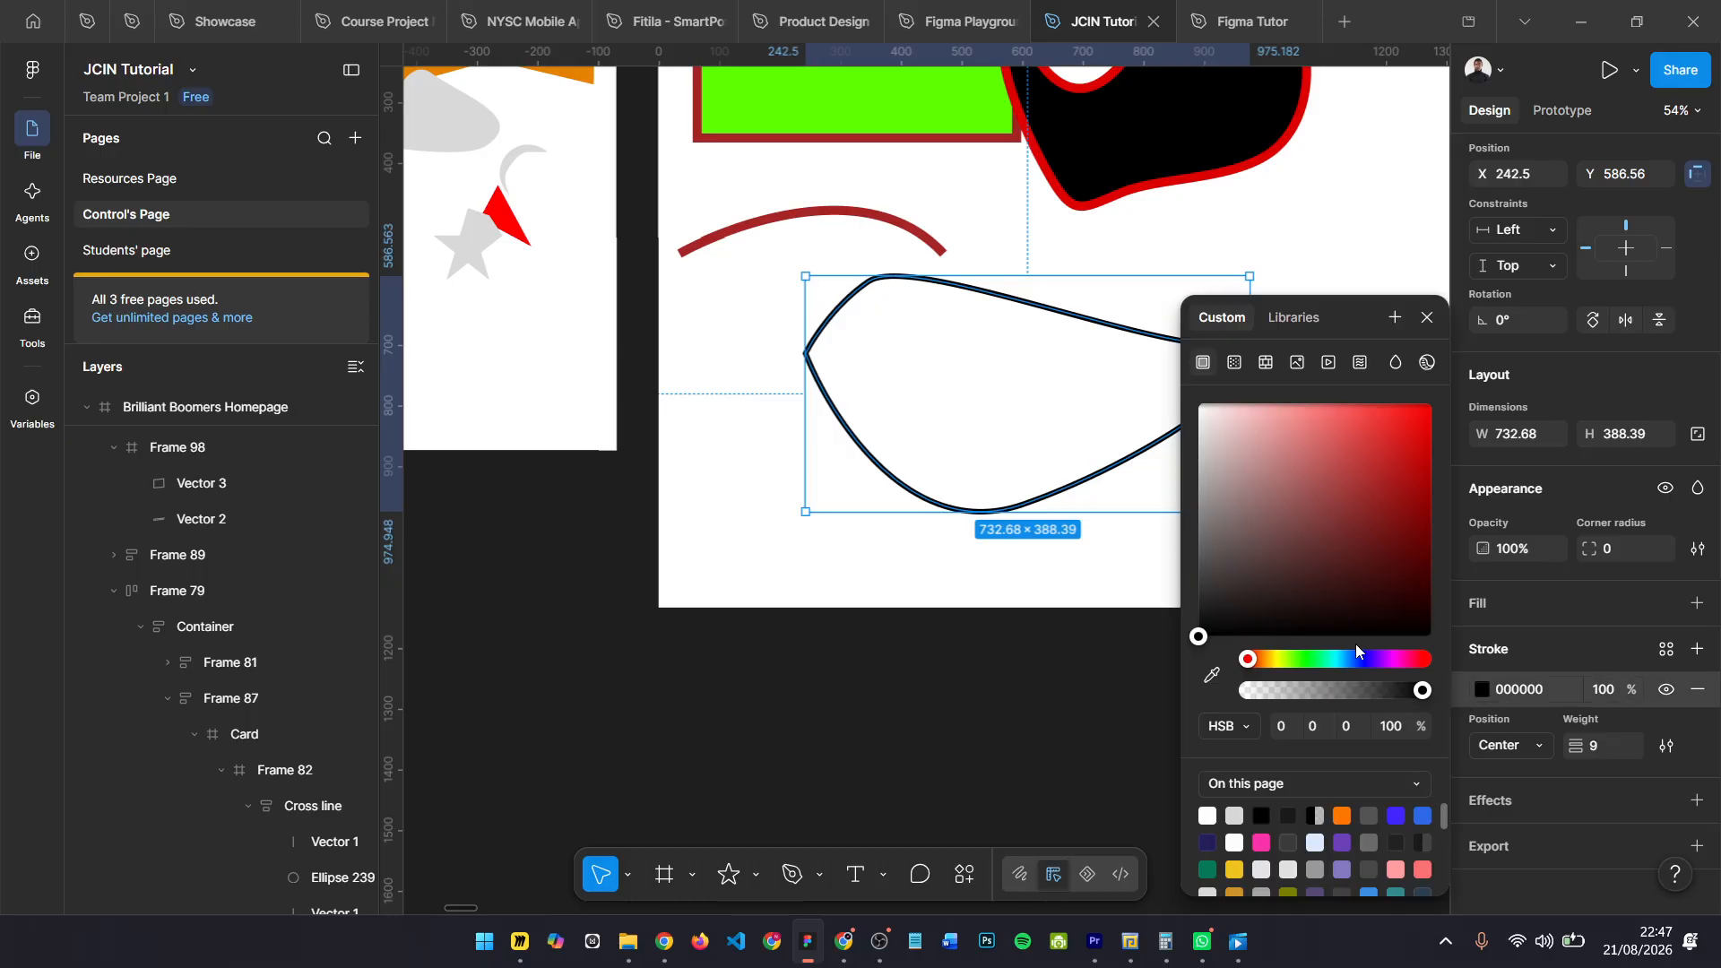
pyautogui.moveTo(1406, 659); pyautogui.dragTo(1435, 662)
pyautogui.click(1364, 659)
pyautogui.moveTo(1402, 538); pyautogui.dragTo(1497, 312)
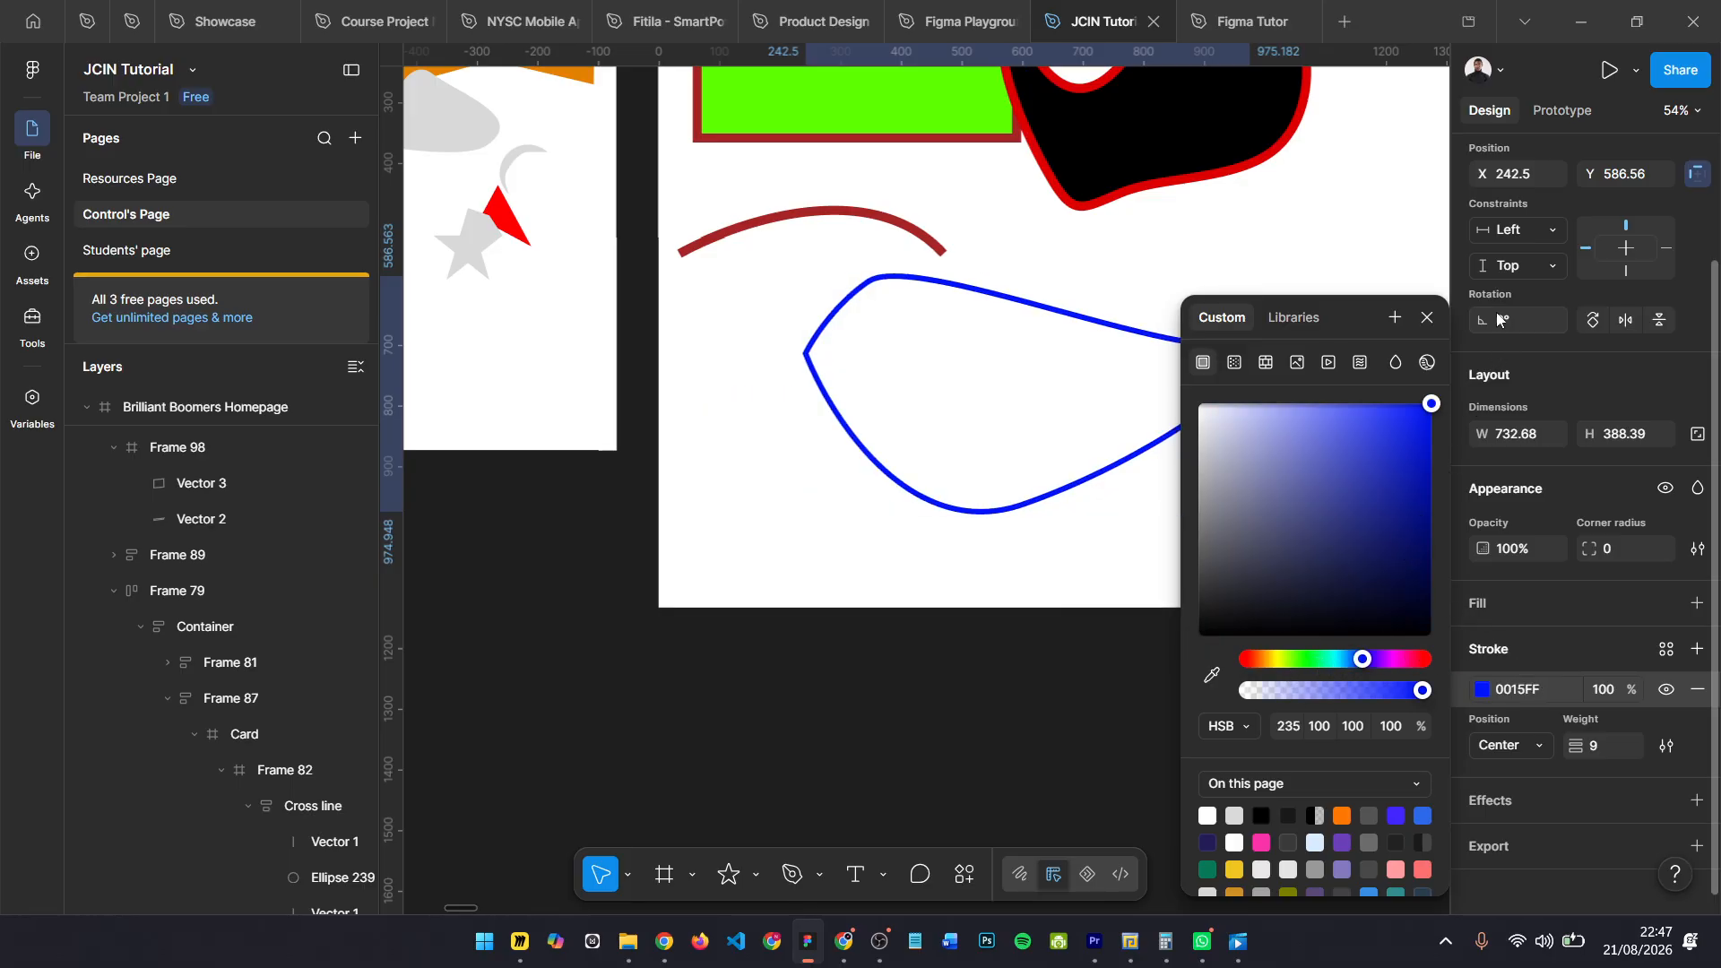
pyautogui.click(1427, 317)
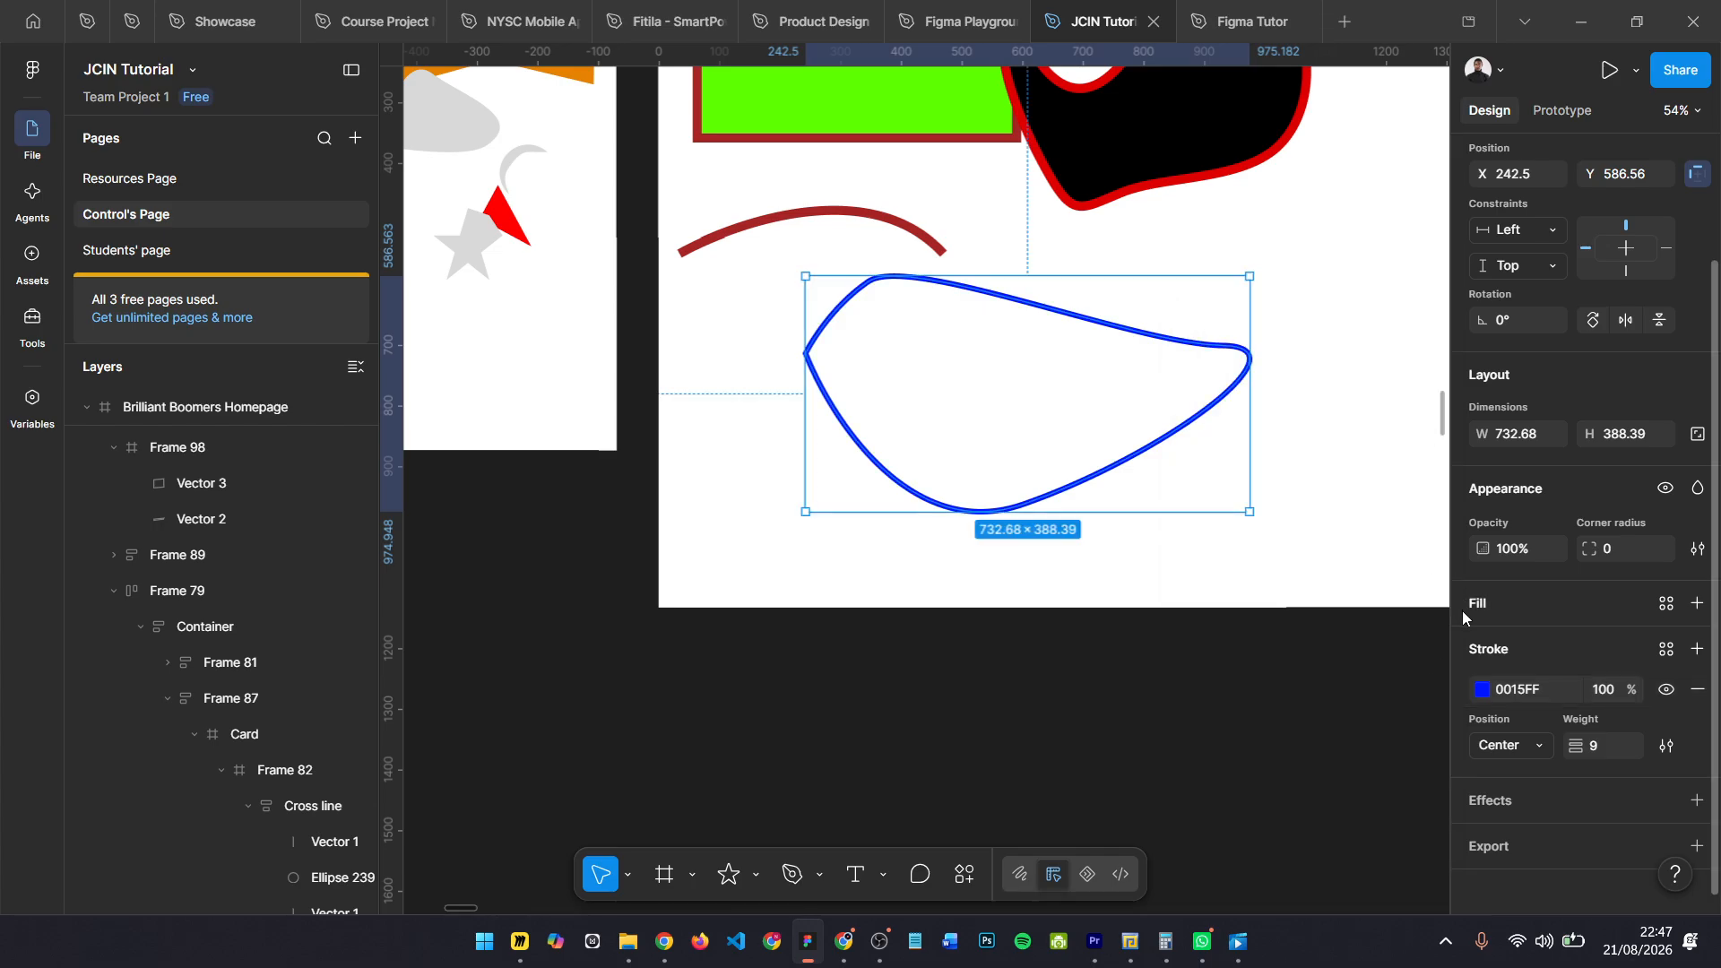
pyautogui.click(32, 68)
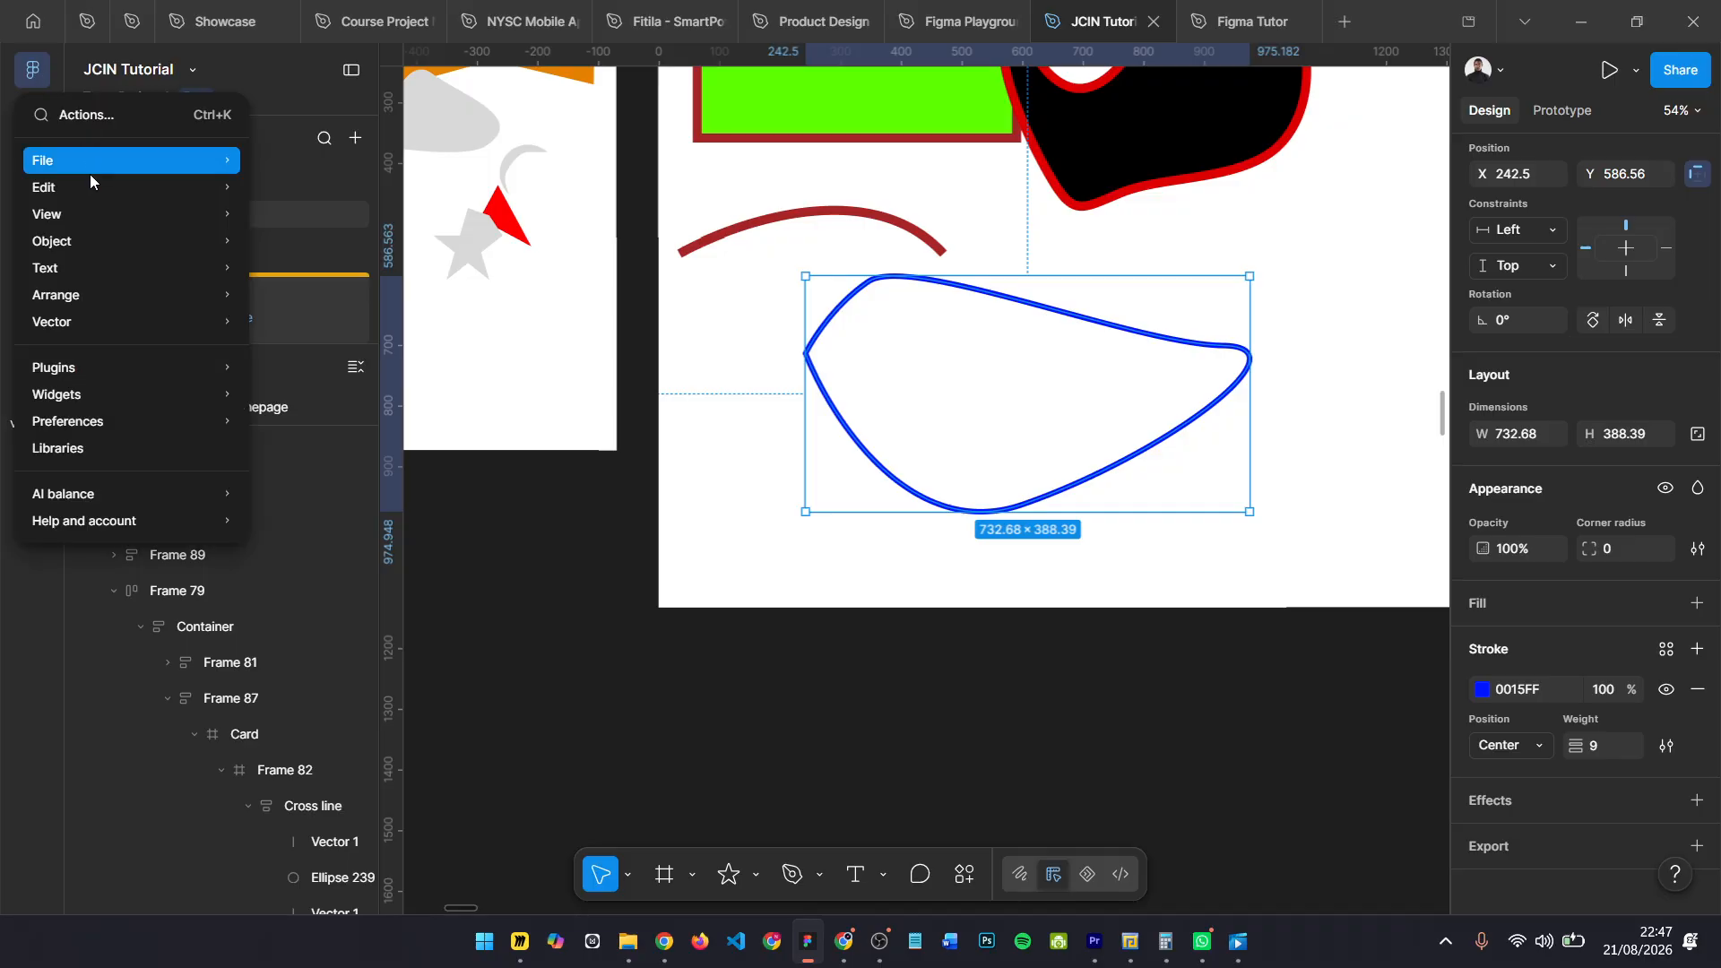
pyautogui.moveTo(89, 235)
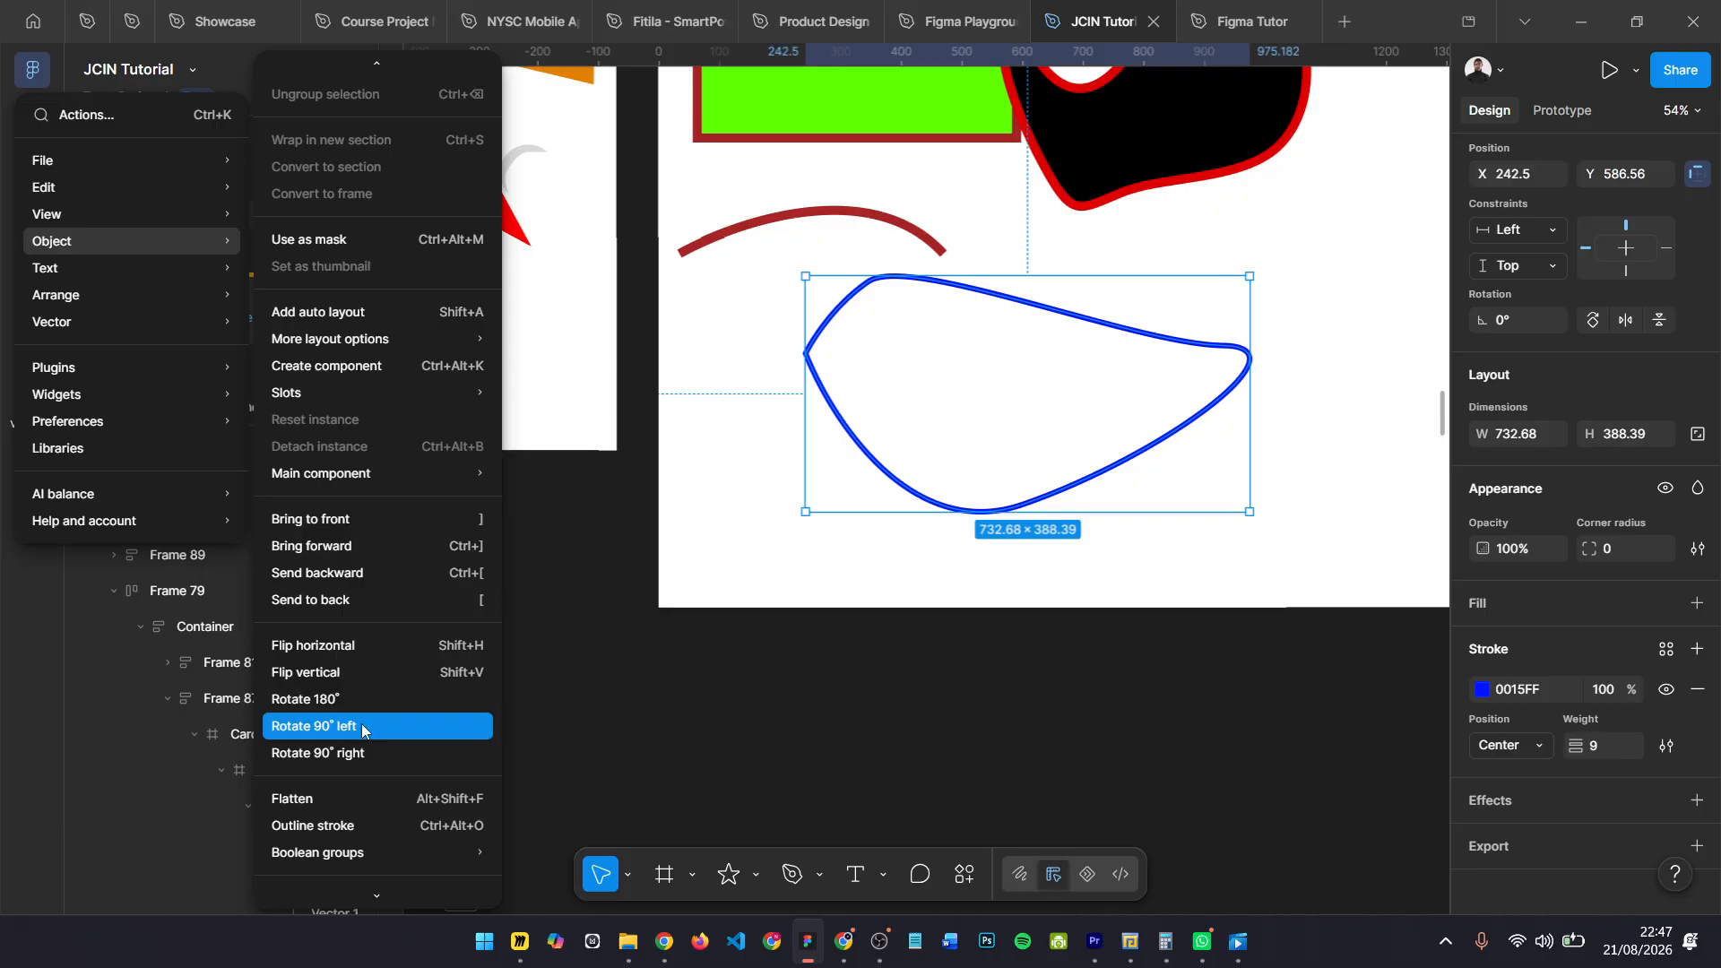
pyautogui.scroll(-3, 362, 731)
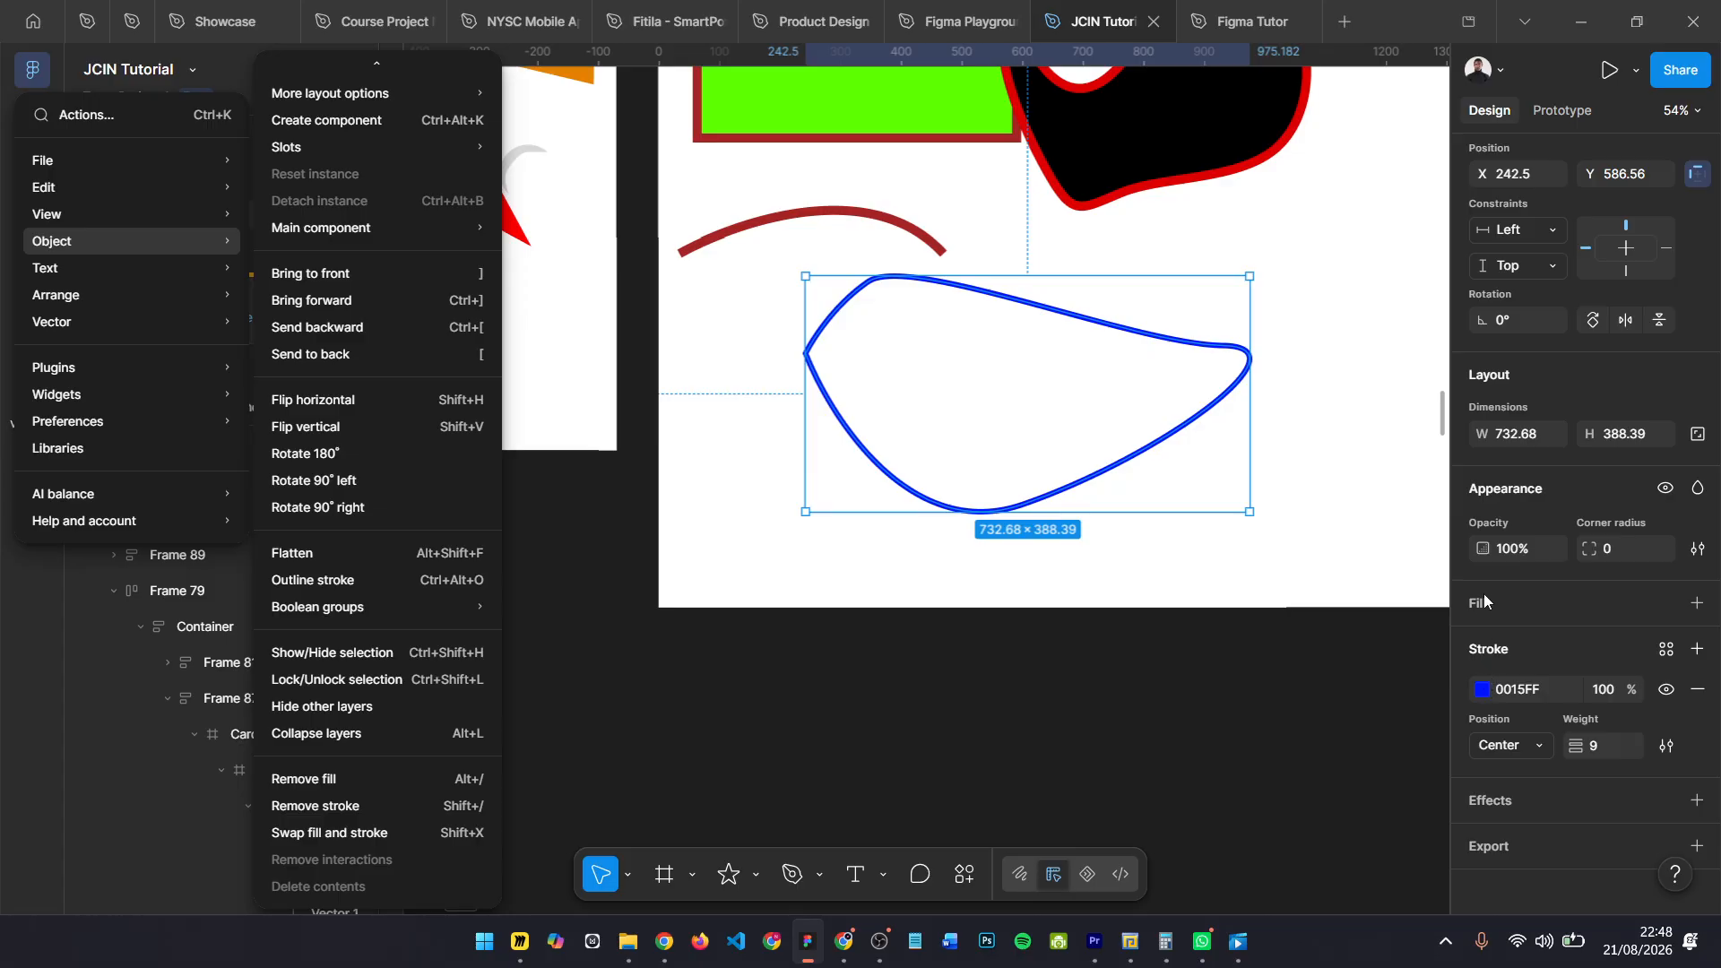
# - Add a fill to the blue-outlined shape and set its colour to purple CC00FF
pyautogui.click(1695, 608)
pyautogui.click(1697, 603)
pyautogui.click(1482, 644)
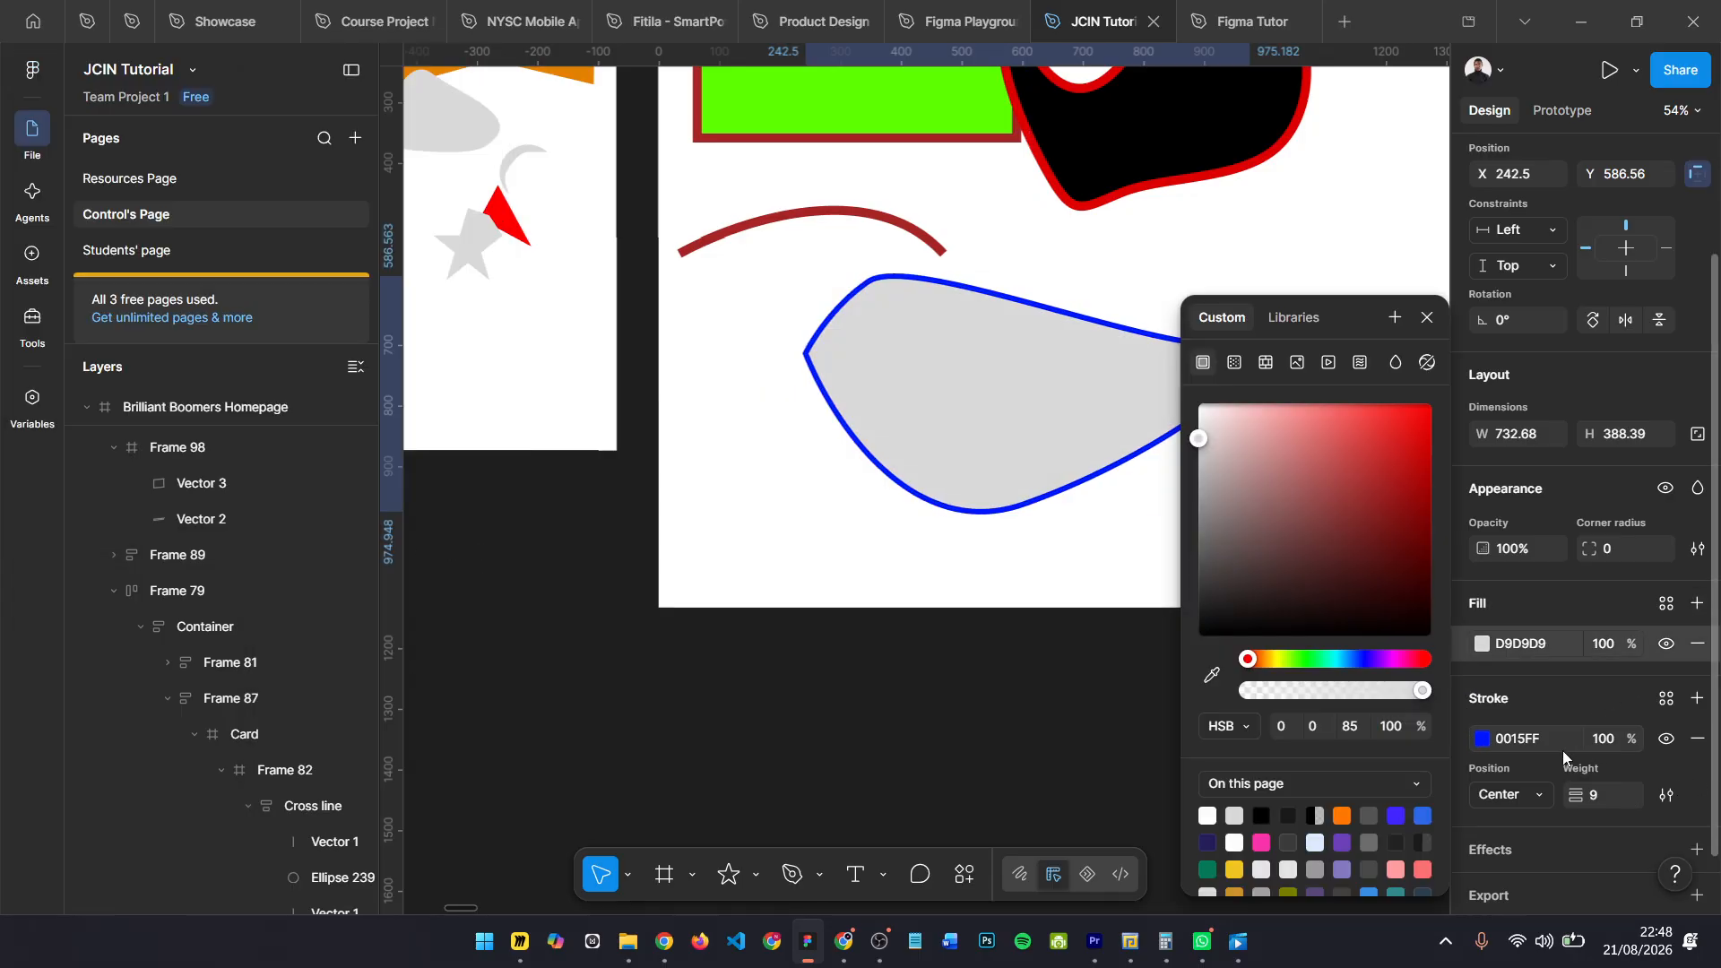
pyautogui.click(1389, 659)
pyautogui.click(1367, 469)
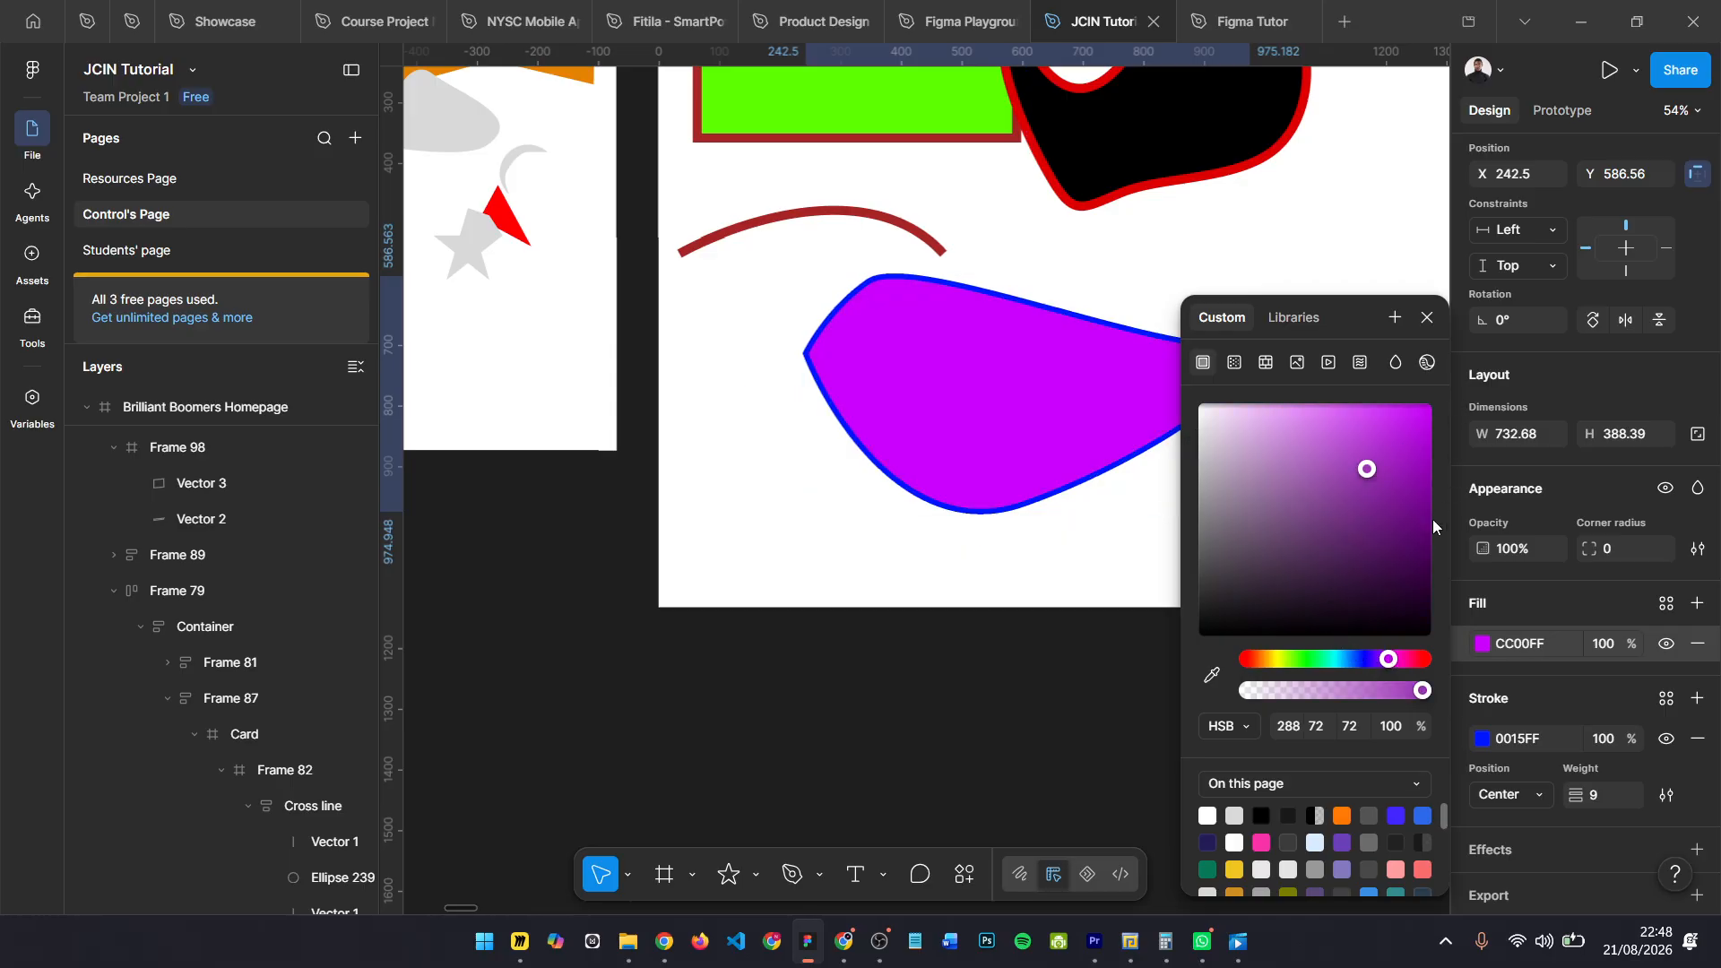
pyautogui.moveTo(1433, 519); pyautogui.dragTo(1433, 402)
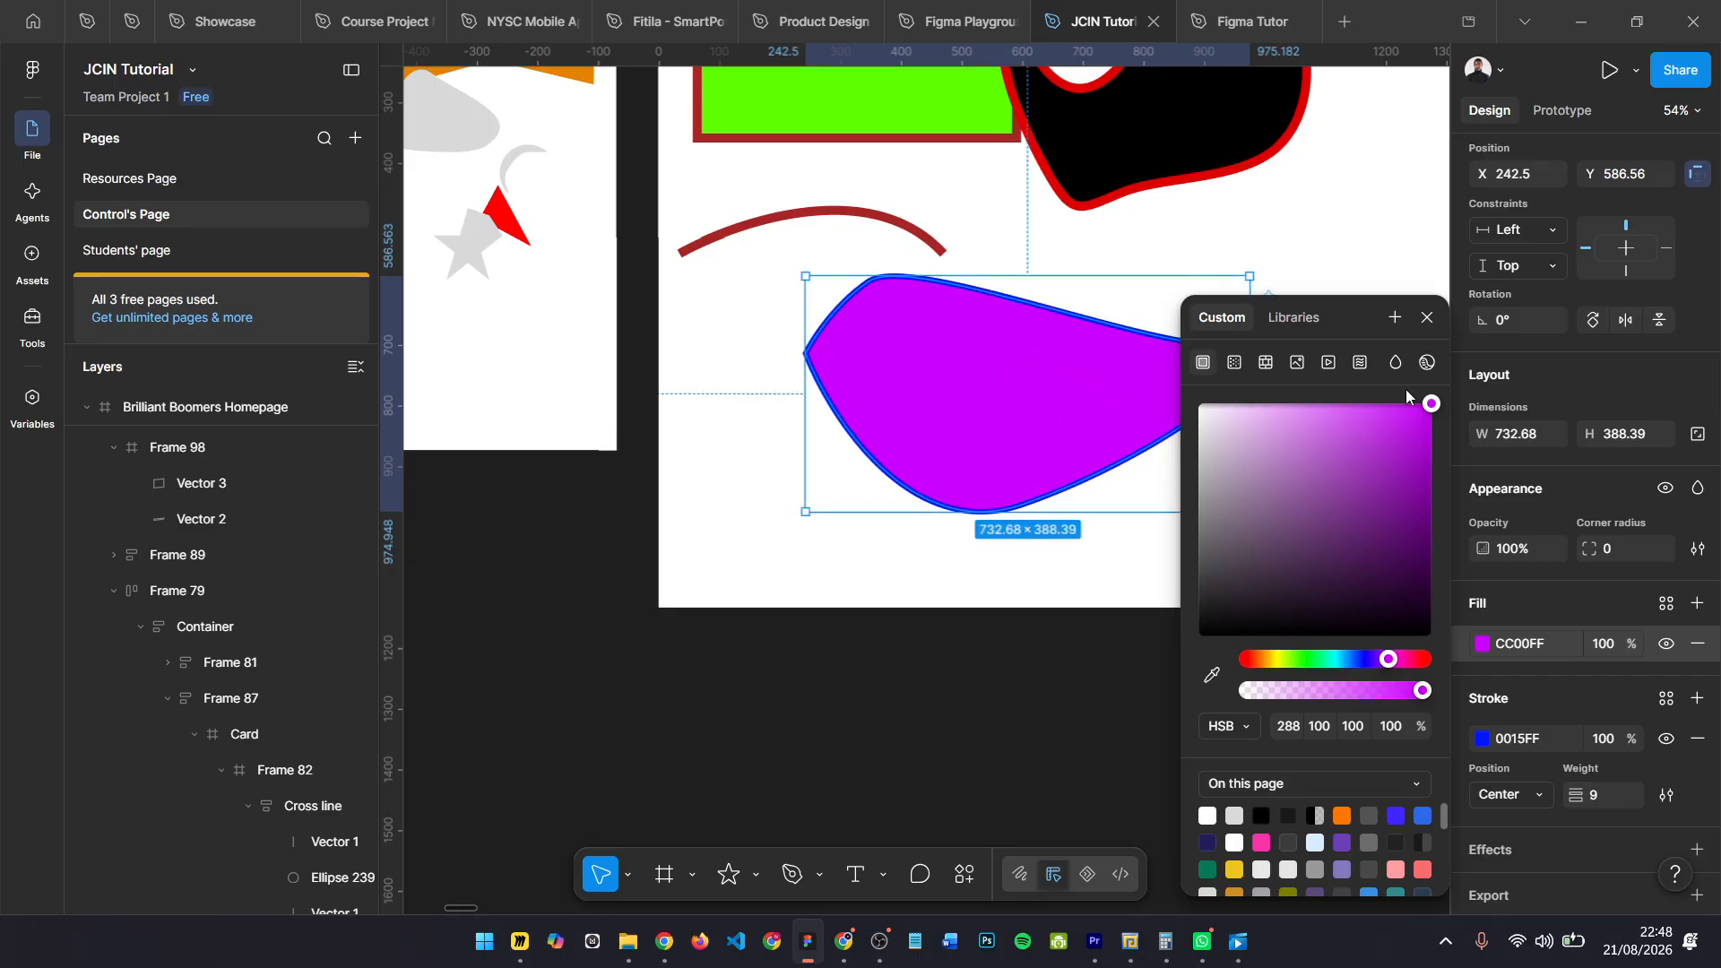
pyautogui.click(1427, 317)
# - Swap the curved shape's fill and stroke repeatedly, ending with the CC00FF fill and 0015FF stroke
pyautogui.click(37, 72)
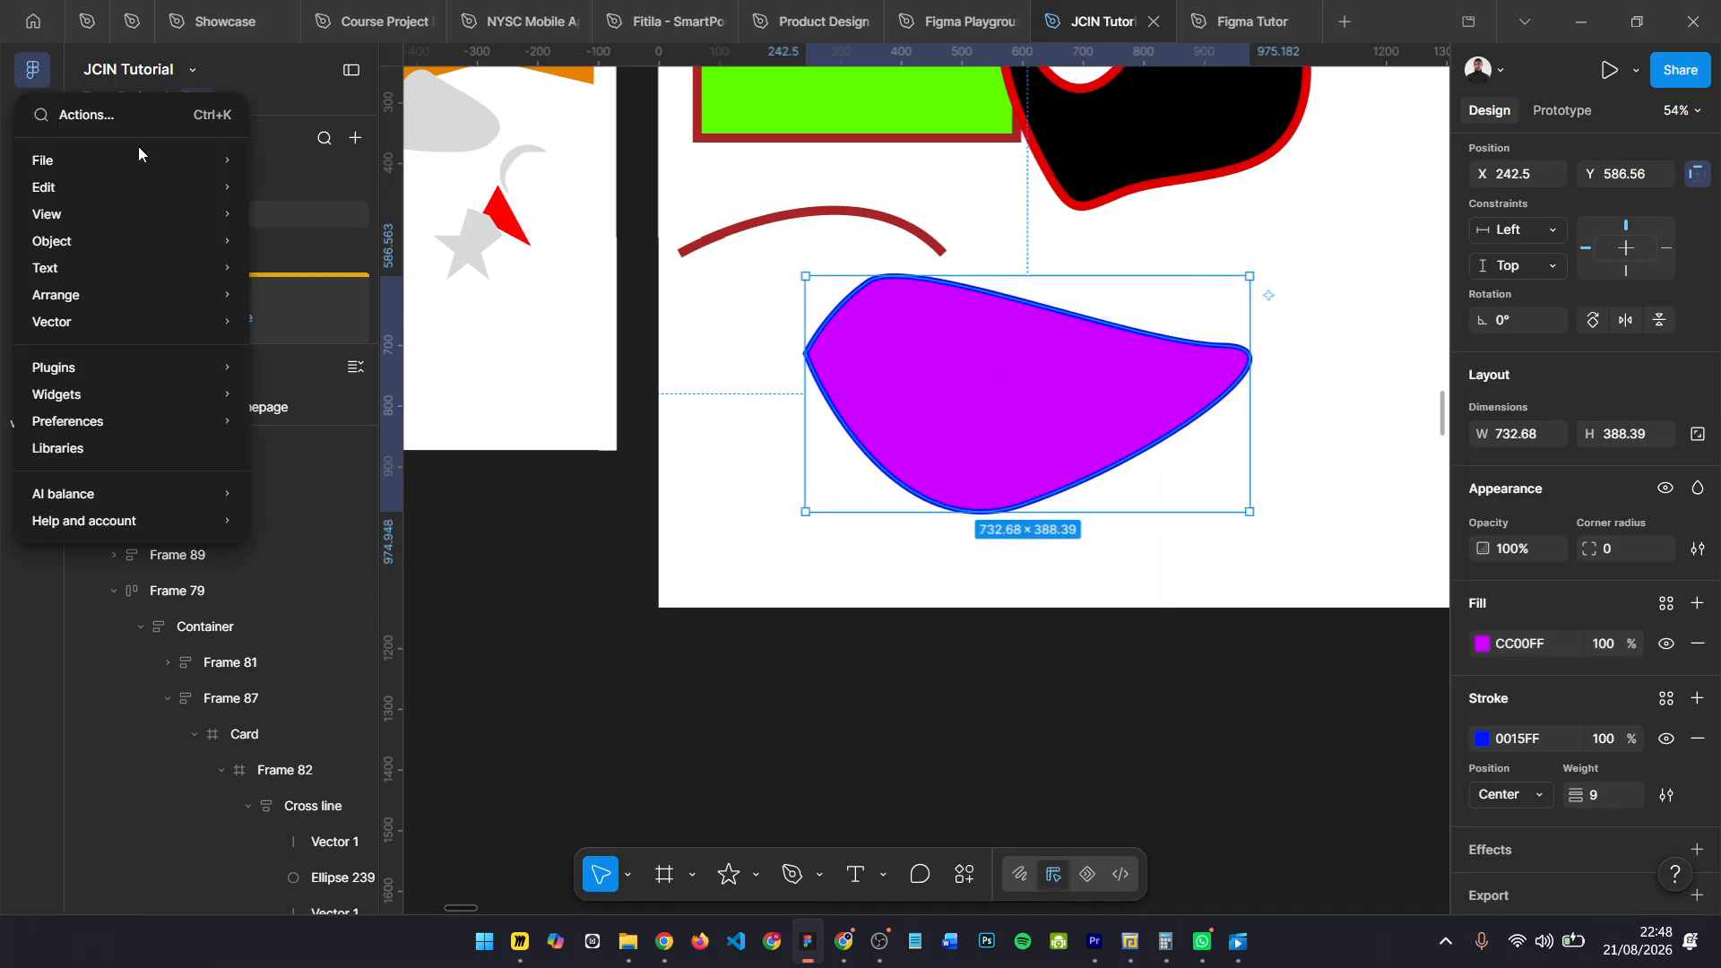
pyautogui.scroll(-3, 339, 699)
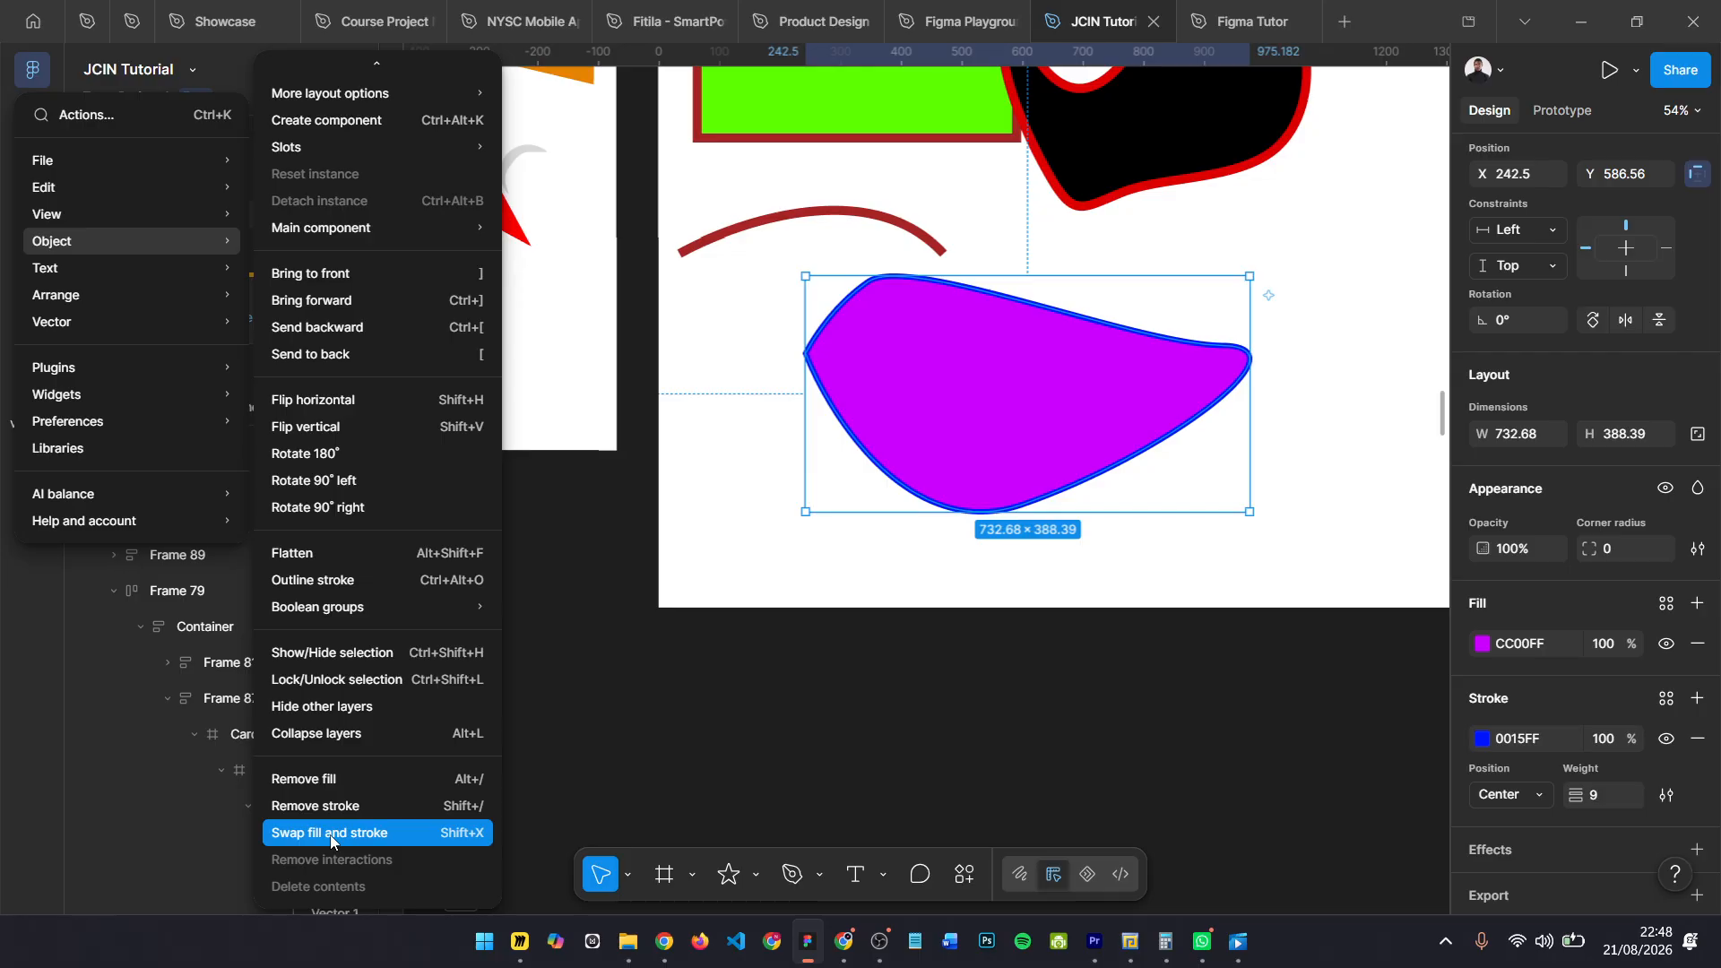
pyautogui.click(330, 836)
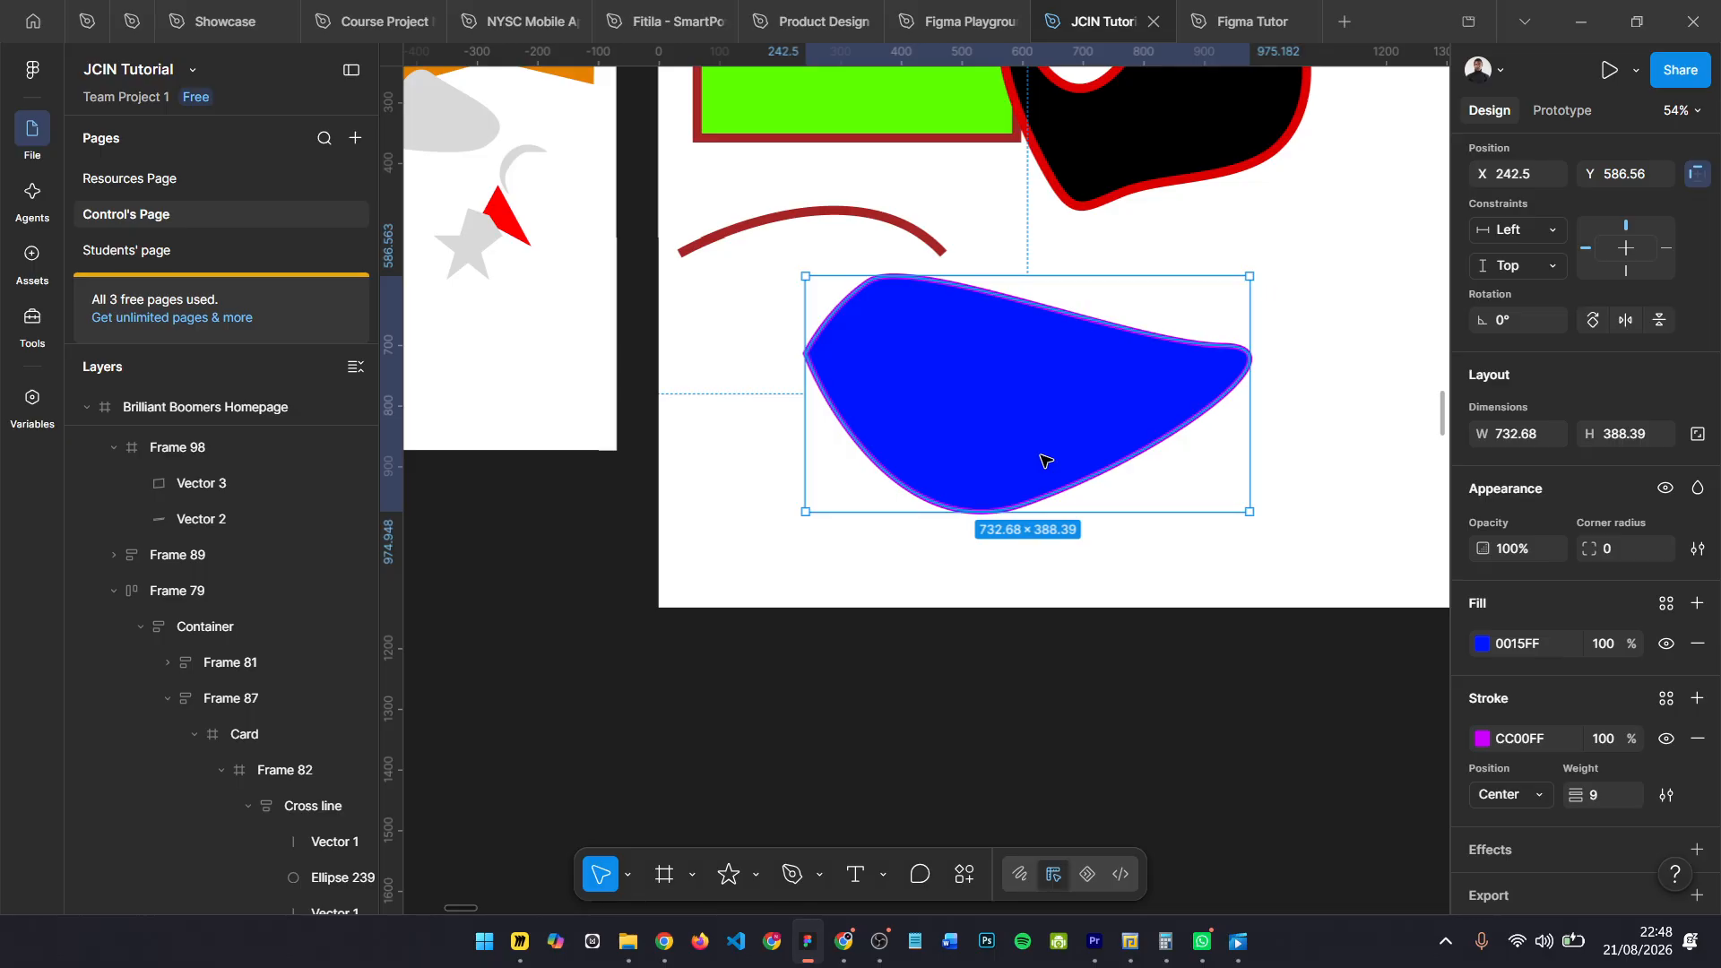
pyautogui.hotkey('shift', 'x')
pyautogui.hotkey('shift', 'x')
pyautogui.hotkey('shift', 'x')
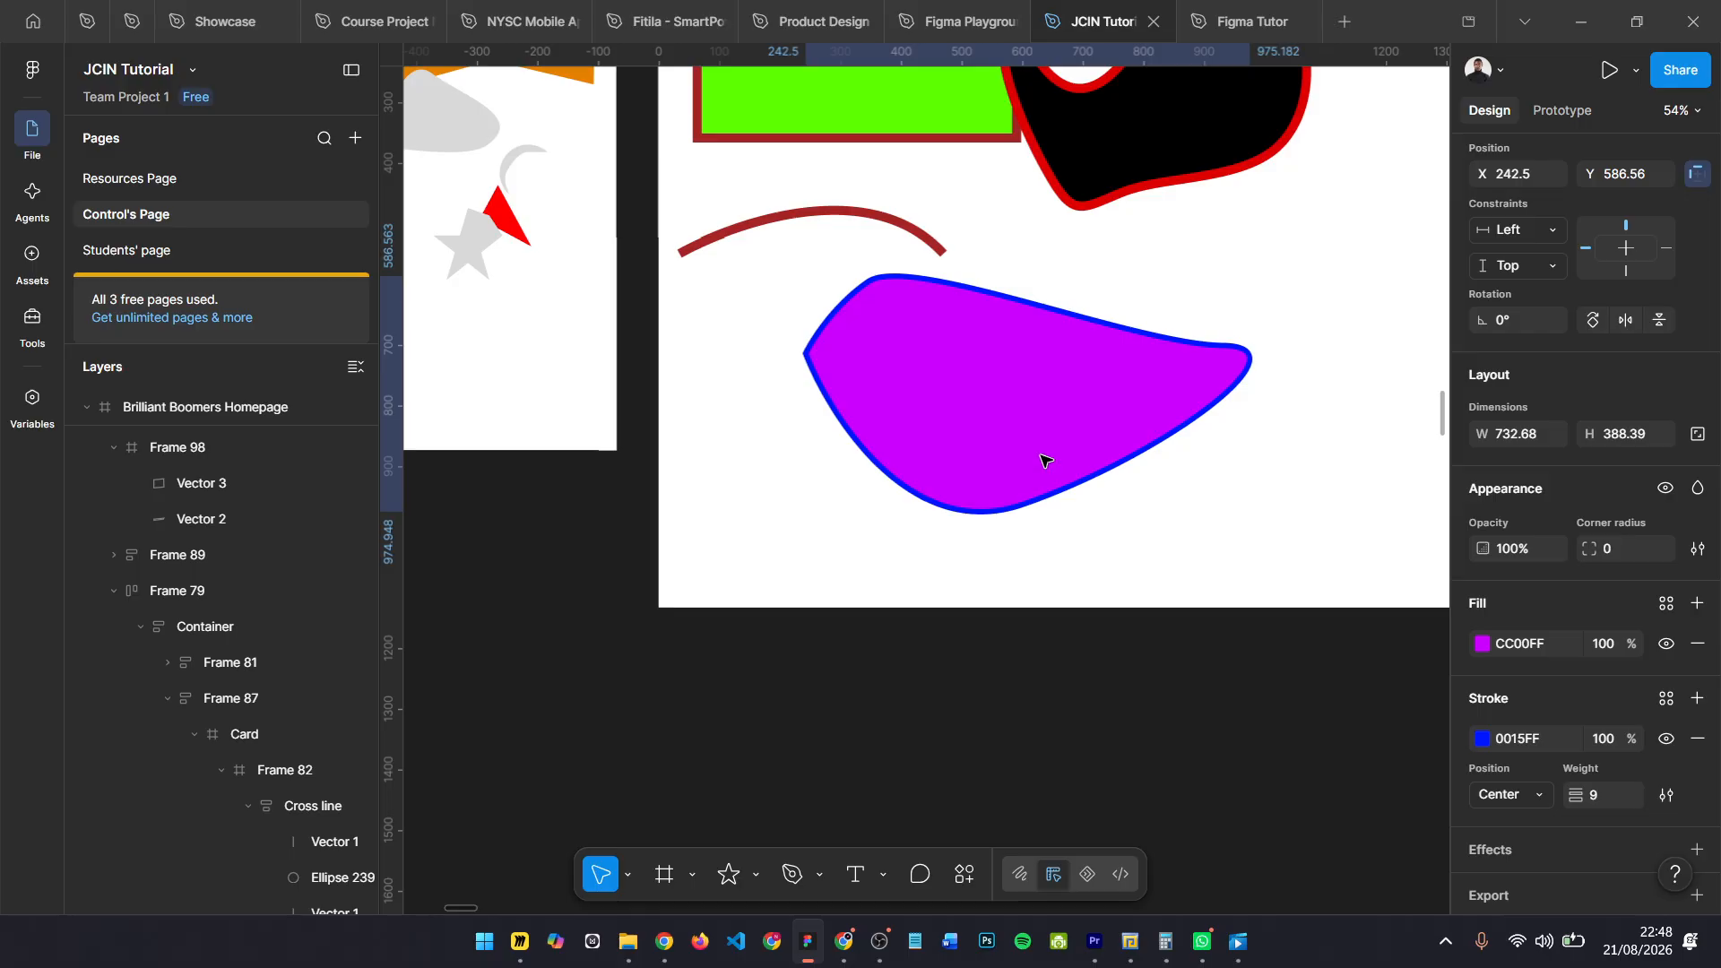
# - Resize the purple shape in the Tablet frame from its upper edge to a height of 332
pyautogui.scroll(3, 1038, 358)
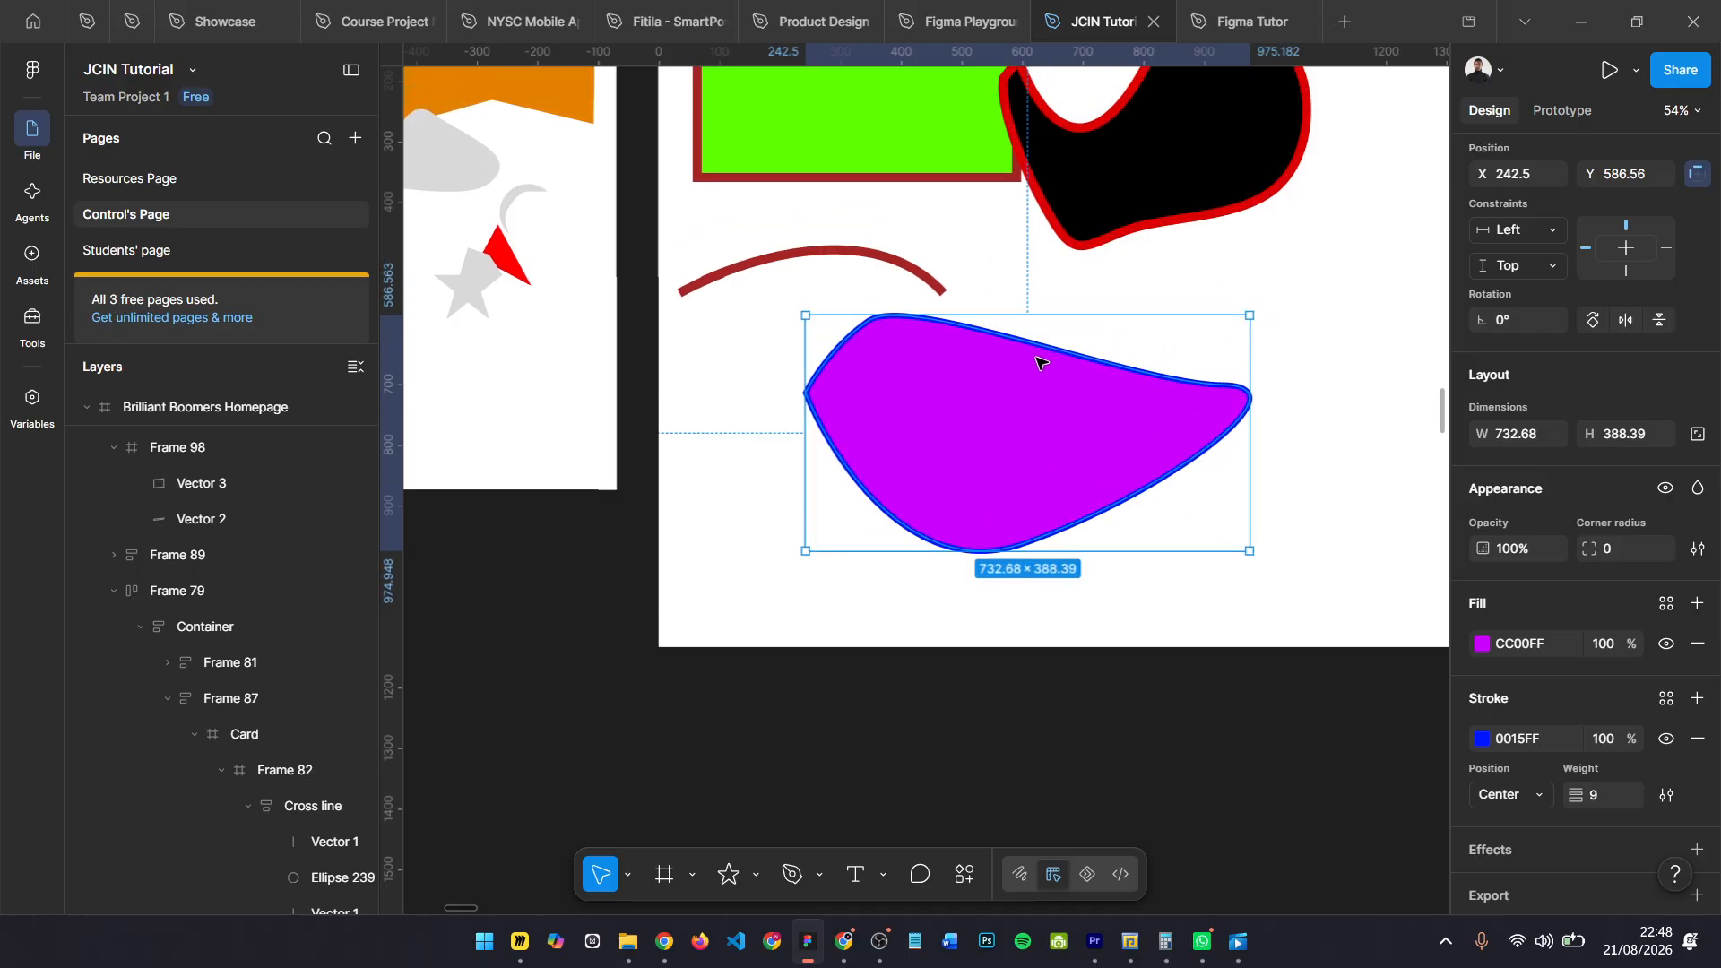
pyautogui.scroll(3, 1055, 424)
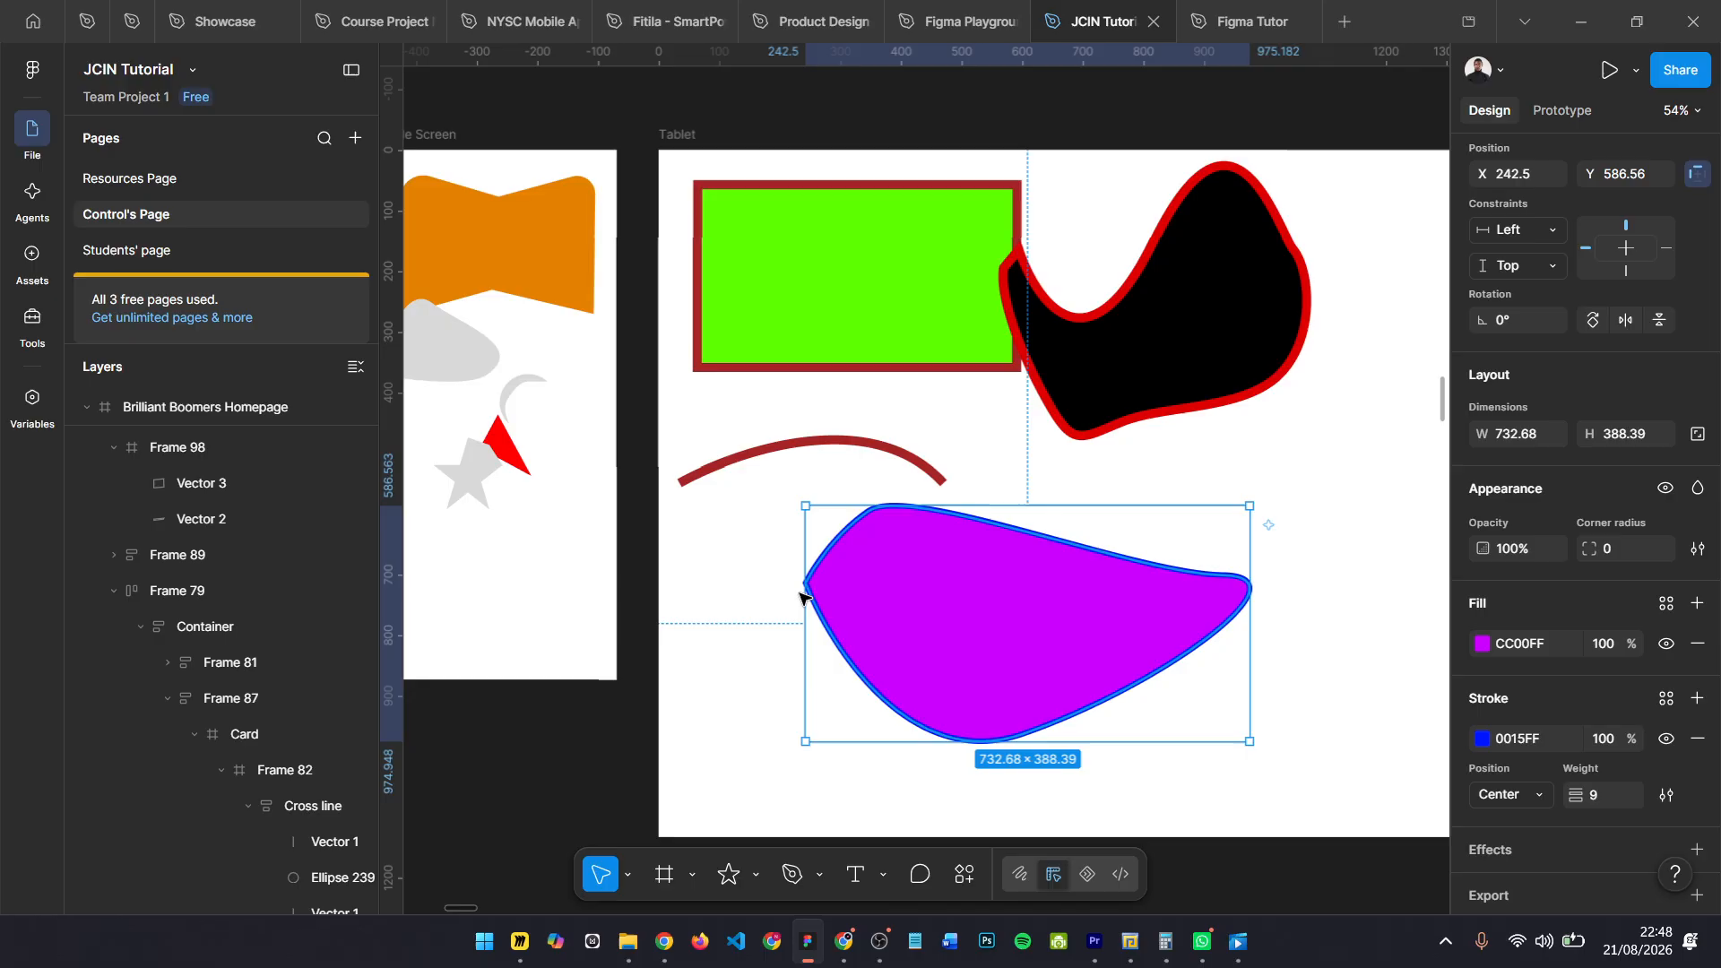
pyautogui.hscroll(5, 816, 583)
pyautogui.hscroll(4, 879, 547)
pyautogui.scroll(-5, 735, 542)
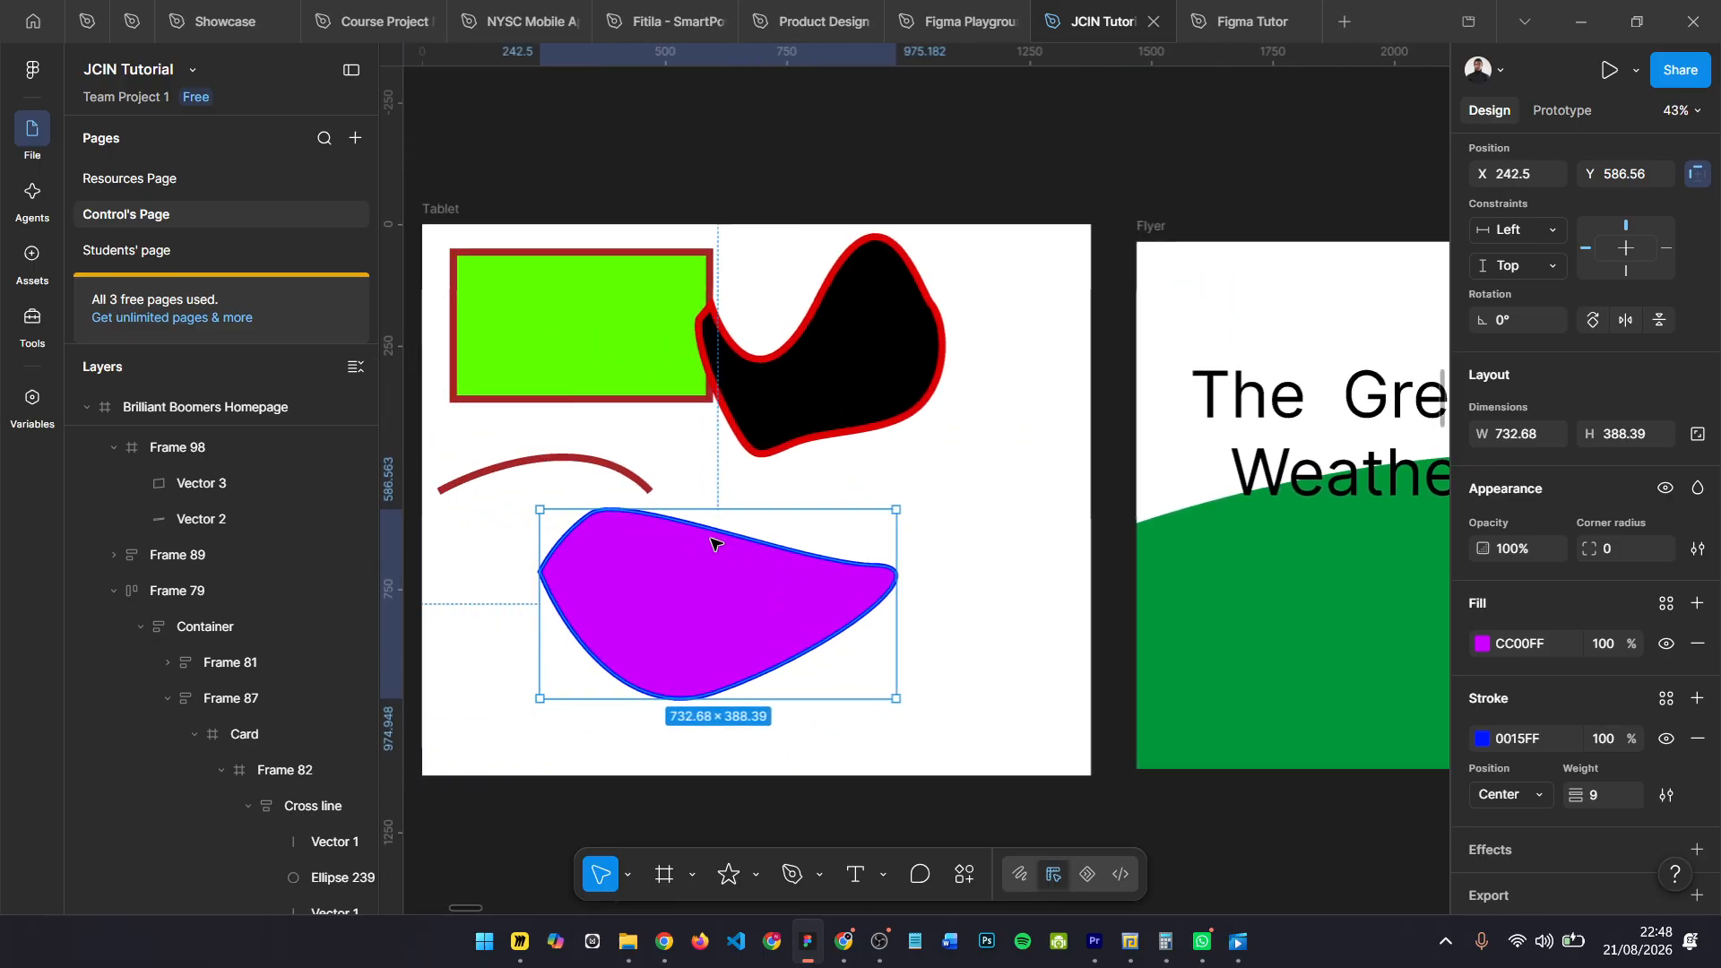
pyautogui.scroll(-2, 876, 500)
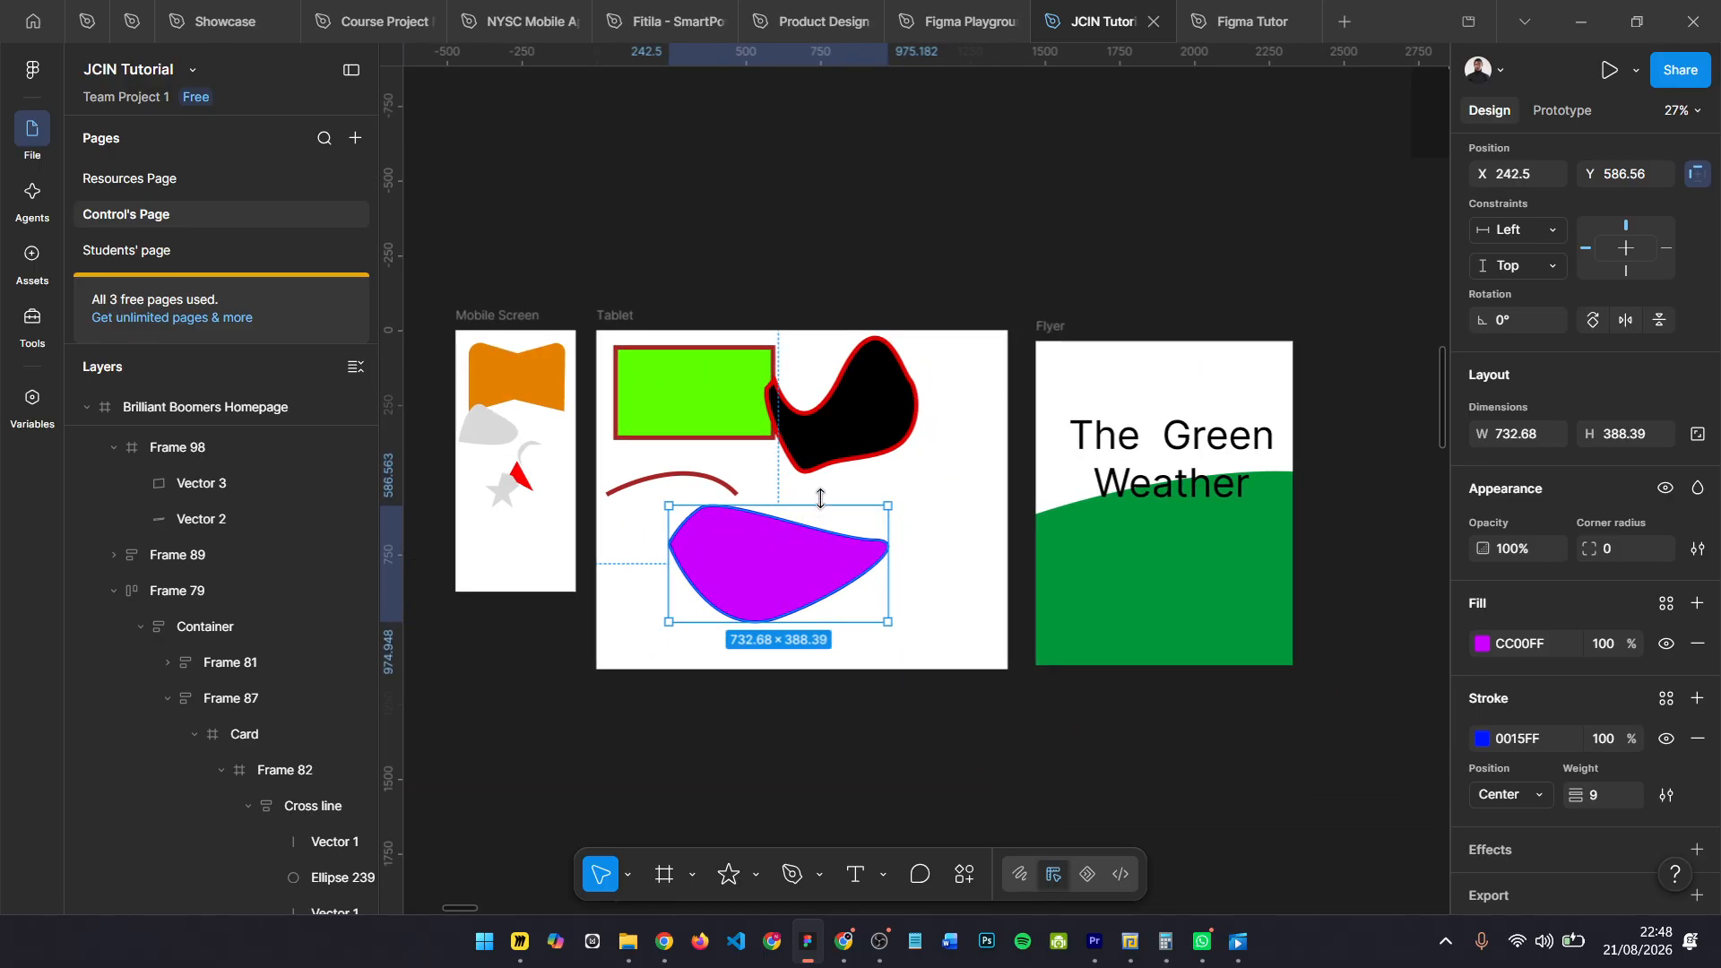
pyautogui.moveTo(820, 499)
pyautogui.mouseDown()
pyautogui.moveTo(839, 435)
pyautogui.moveTo(820, 522)
pyautogui.mouseUp()
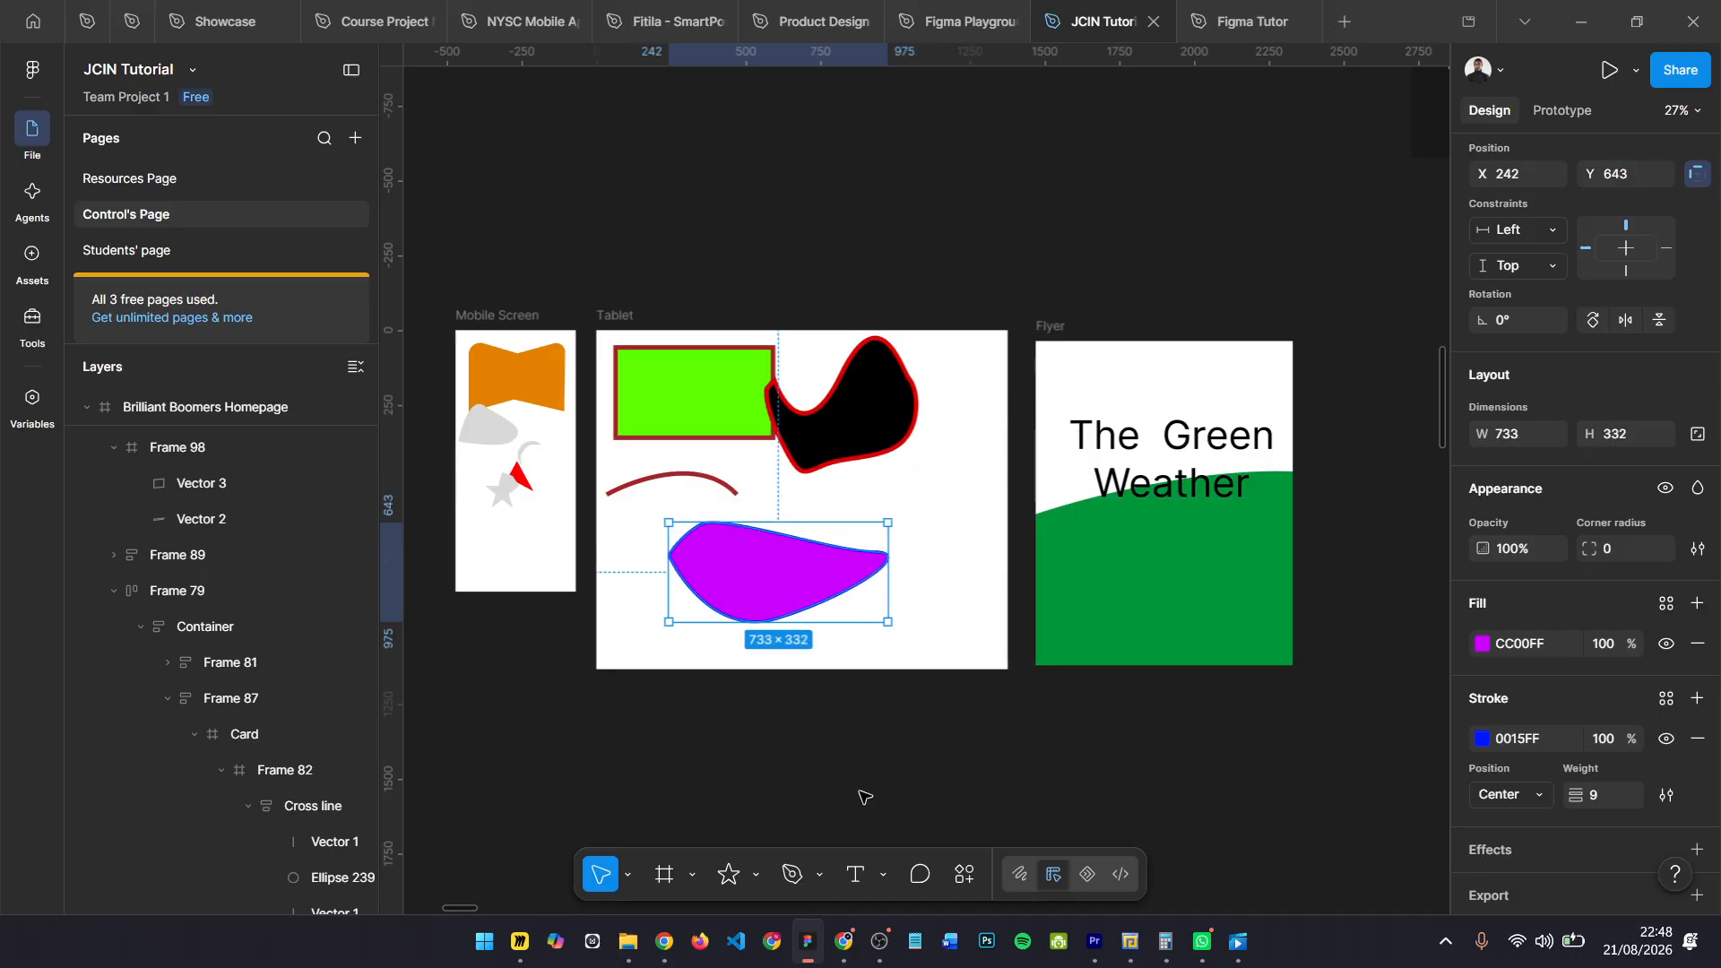
# - Switch to Chrome and search Google for "dog image png" in a new tab
pyautogui.click(844, 941)
pyautogui.click(1346, 19)
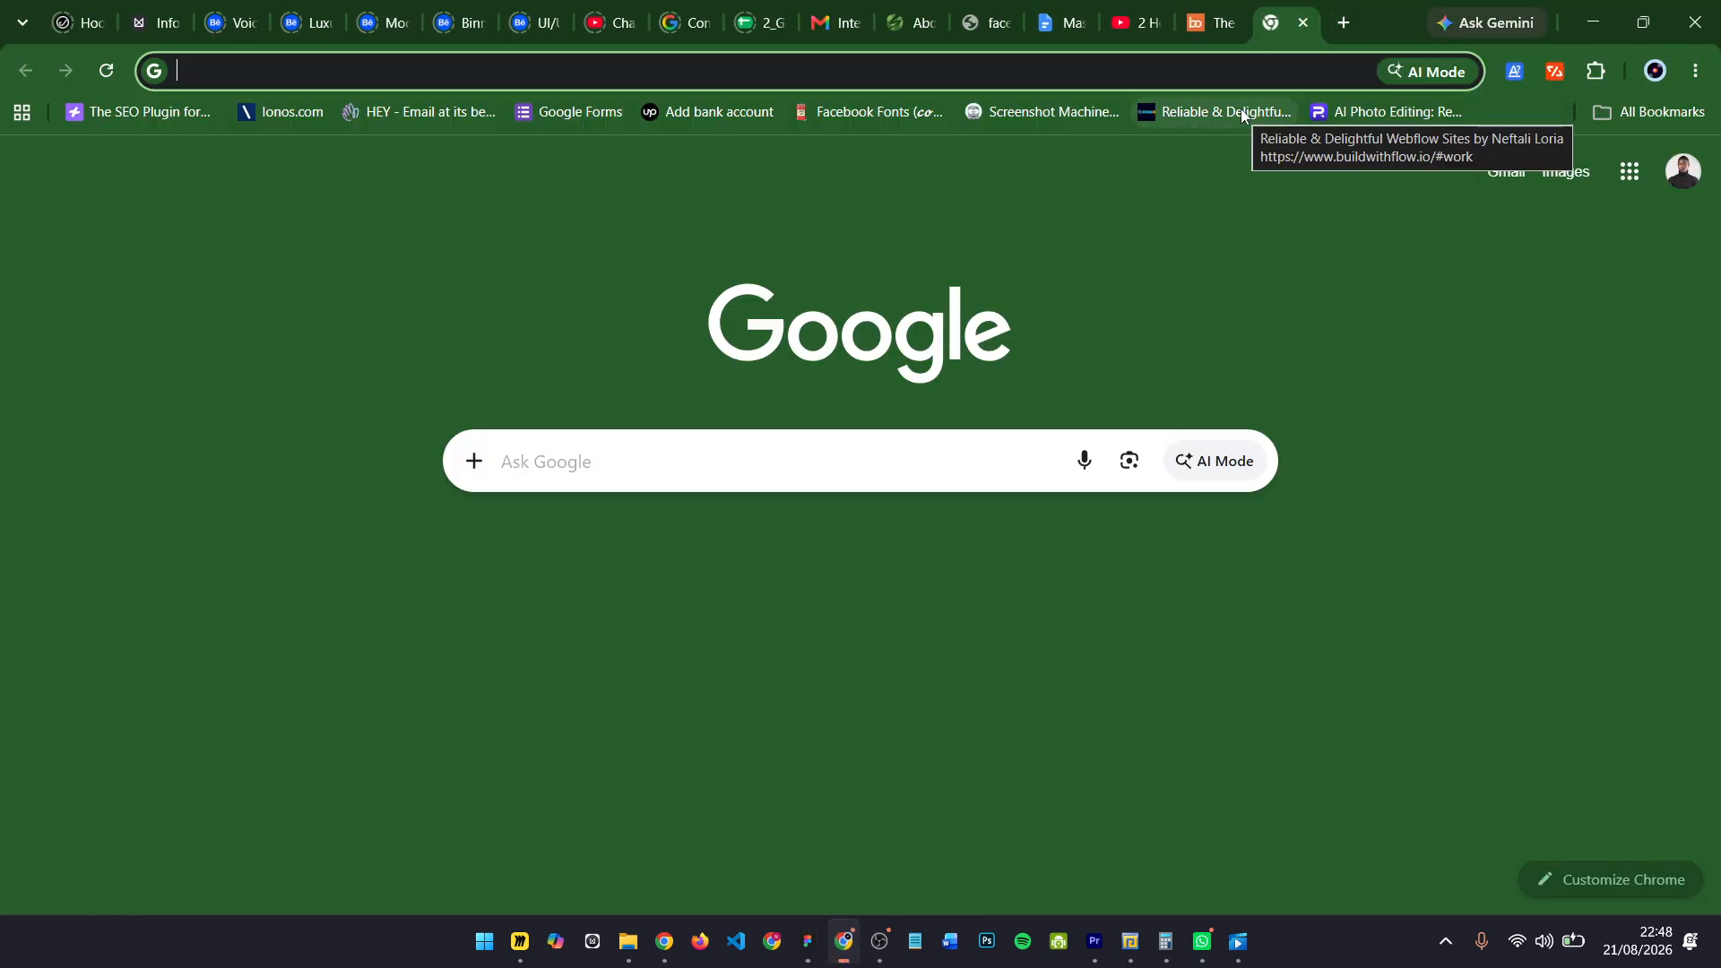
pyautogui.write('dog')
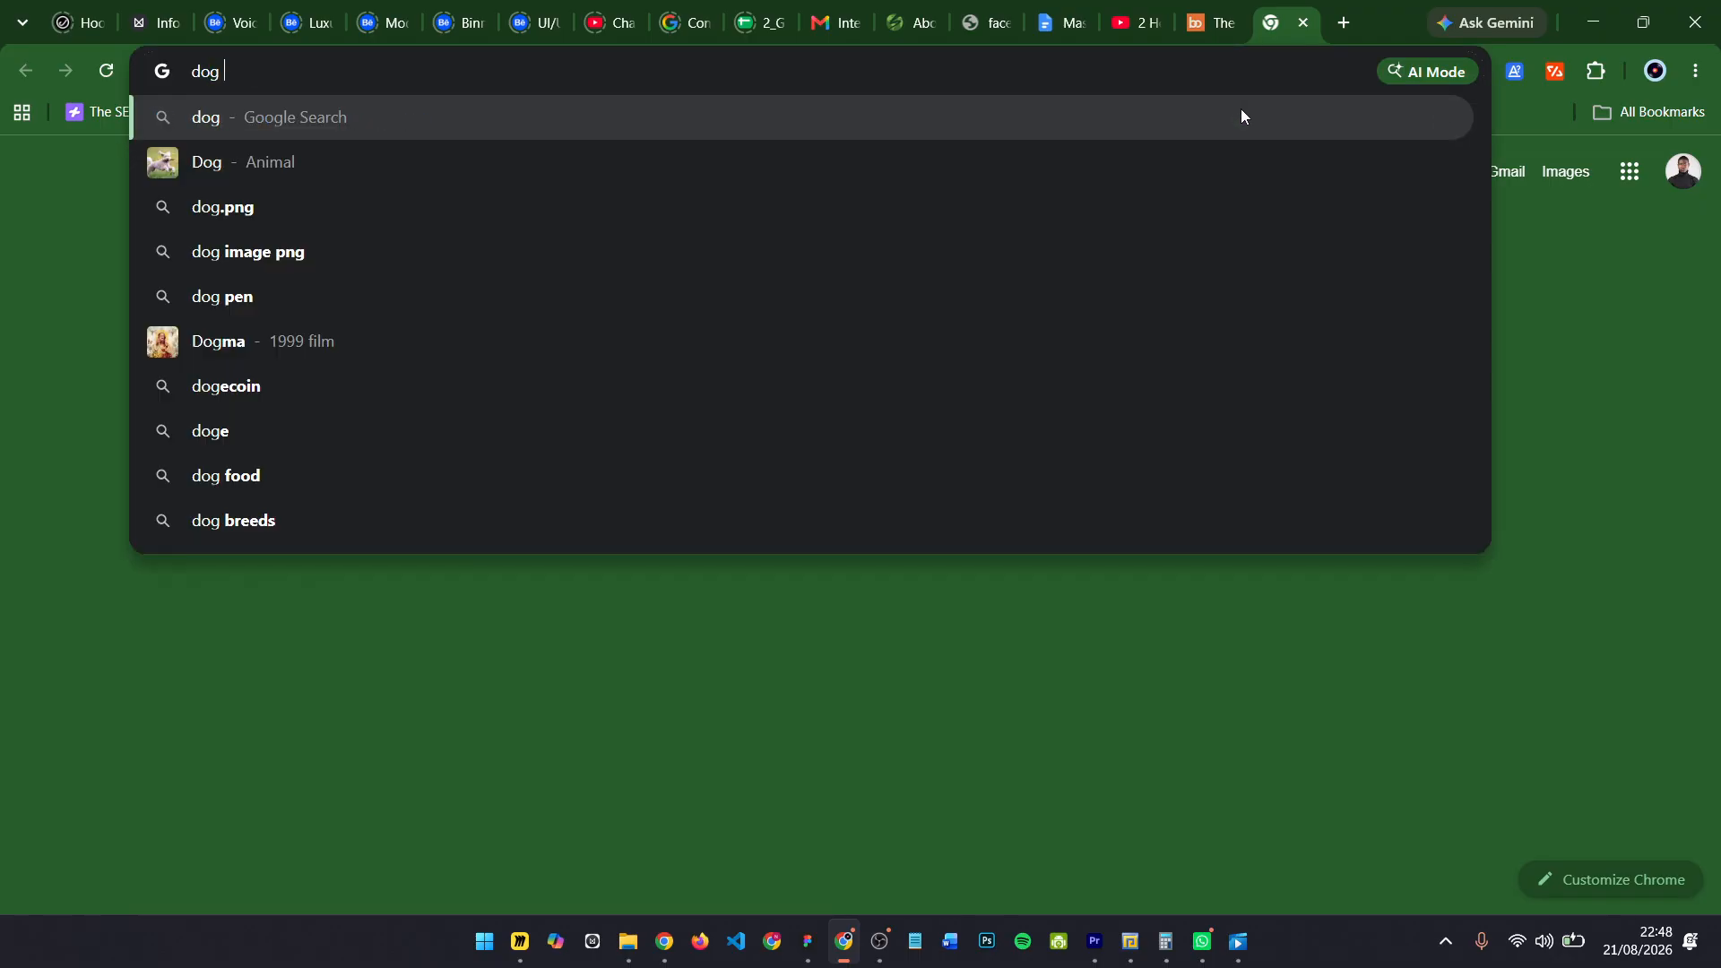
pyautogui.write(' image')
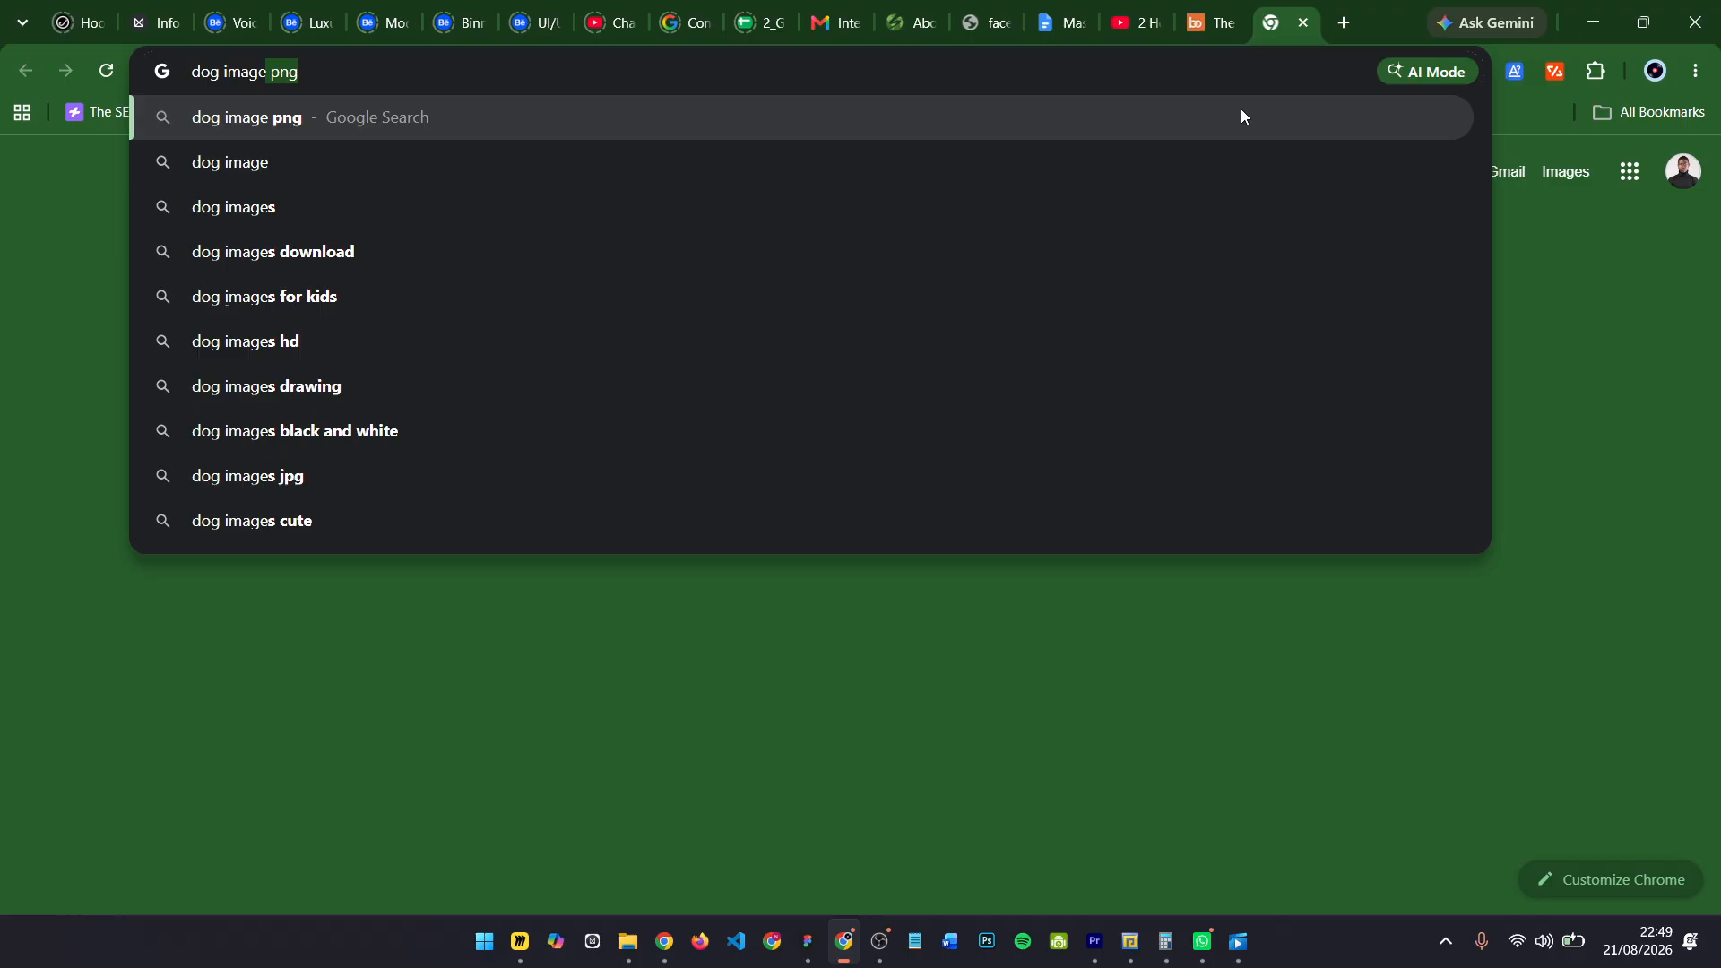
pyautogui.press('Return')
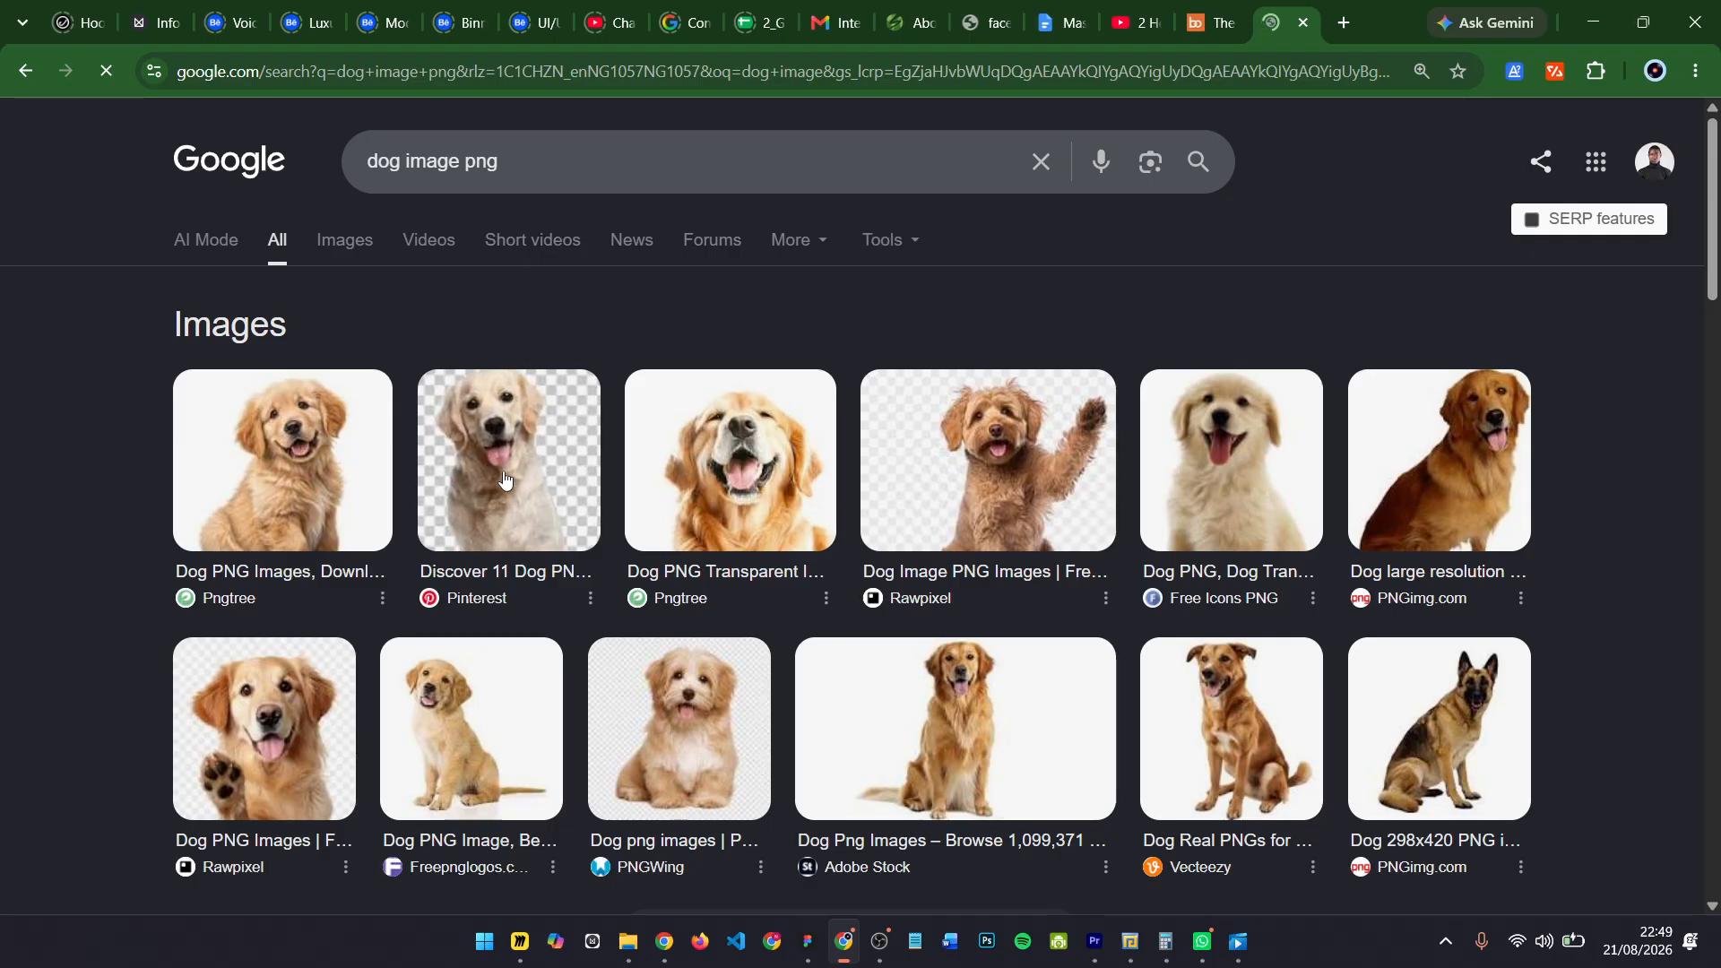
# - Bring the Pinterest result's cream dog picture into the Figma canvas, placing it just right of the Flyer frame at 310 × 467
pyautogui.scroll(-1, 573, 448)
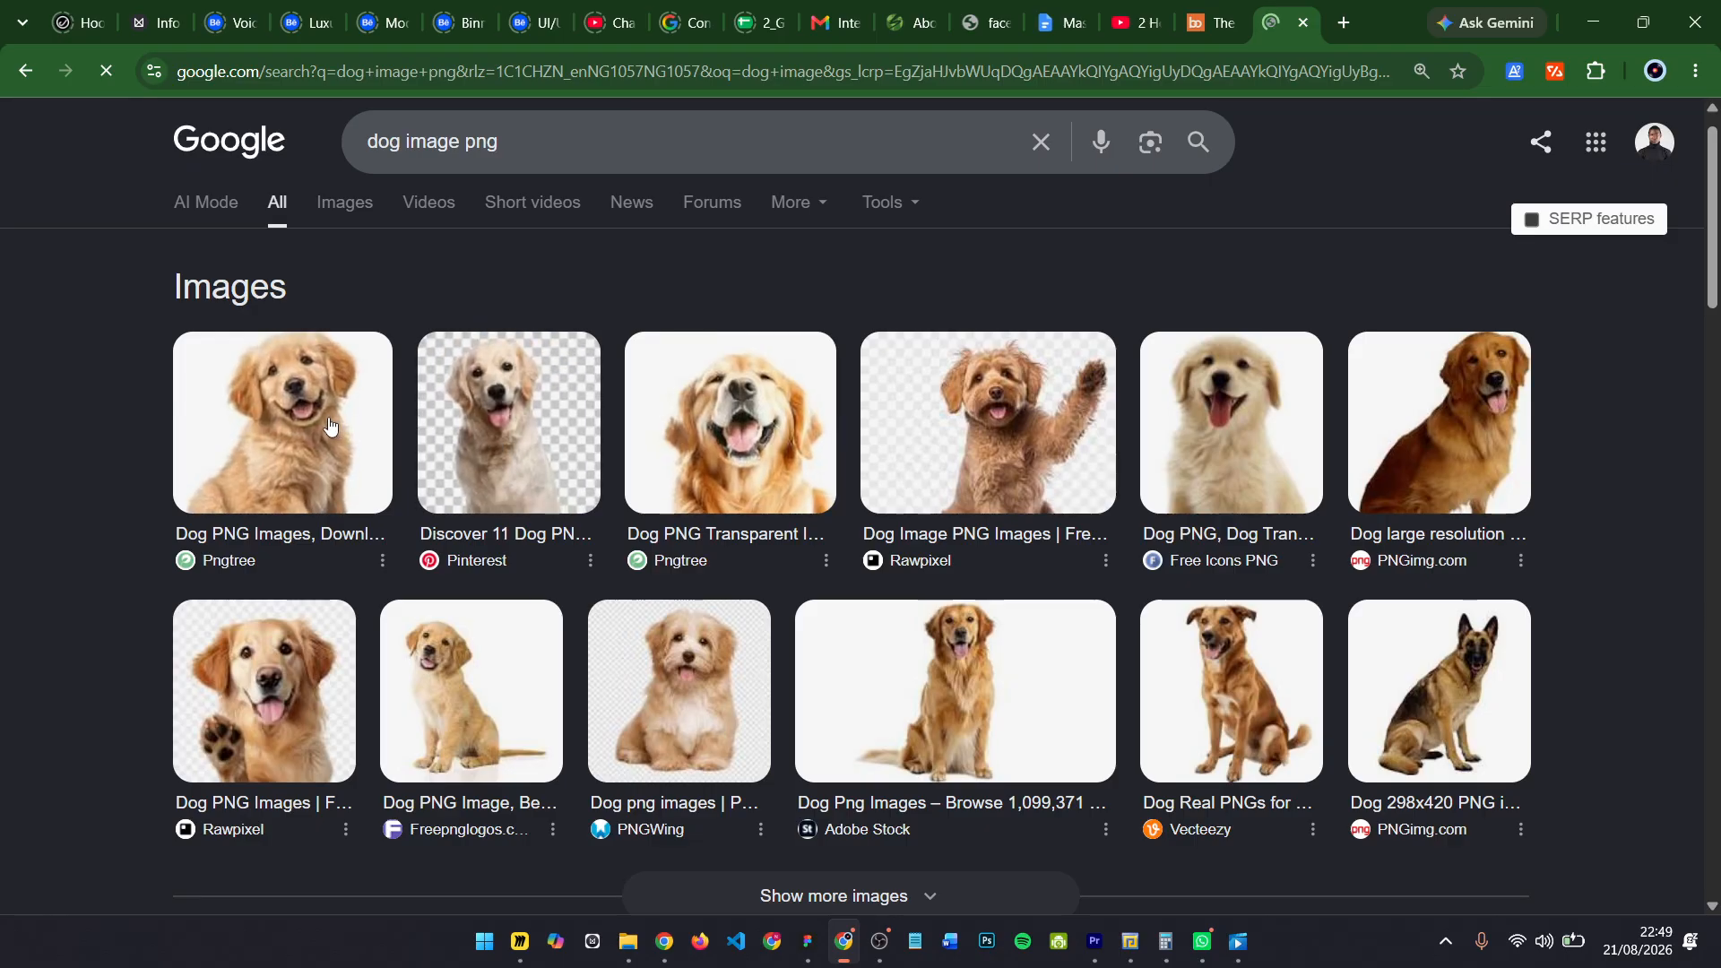
pyautogui.click(592, 446)
pyautogui.moveTo(1327, 448); pyautogui.dragTo(811, 949)
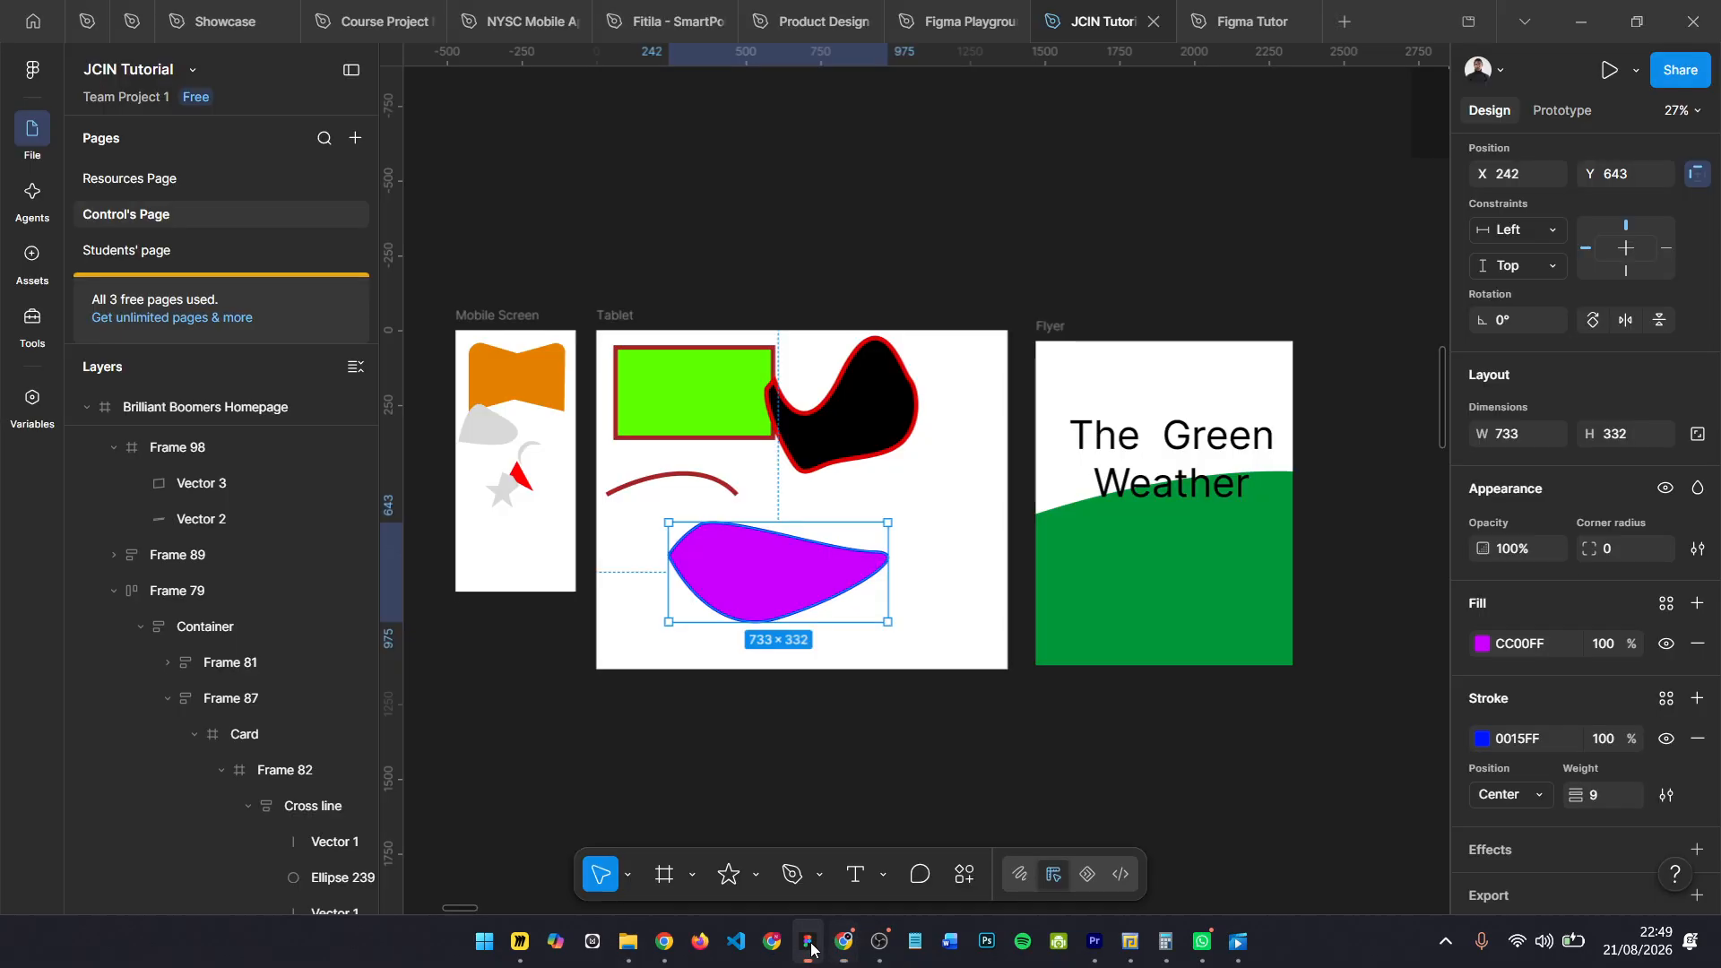
pyautogui.moveTo(945, 821); pyautogui.dragTo(1372, 453)
pyautogui.hscroll(6, 1069, 355)
pyautogui.scroll(3, 838, 455)
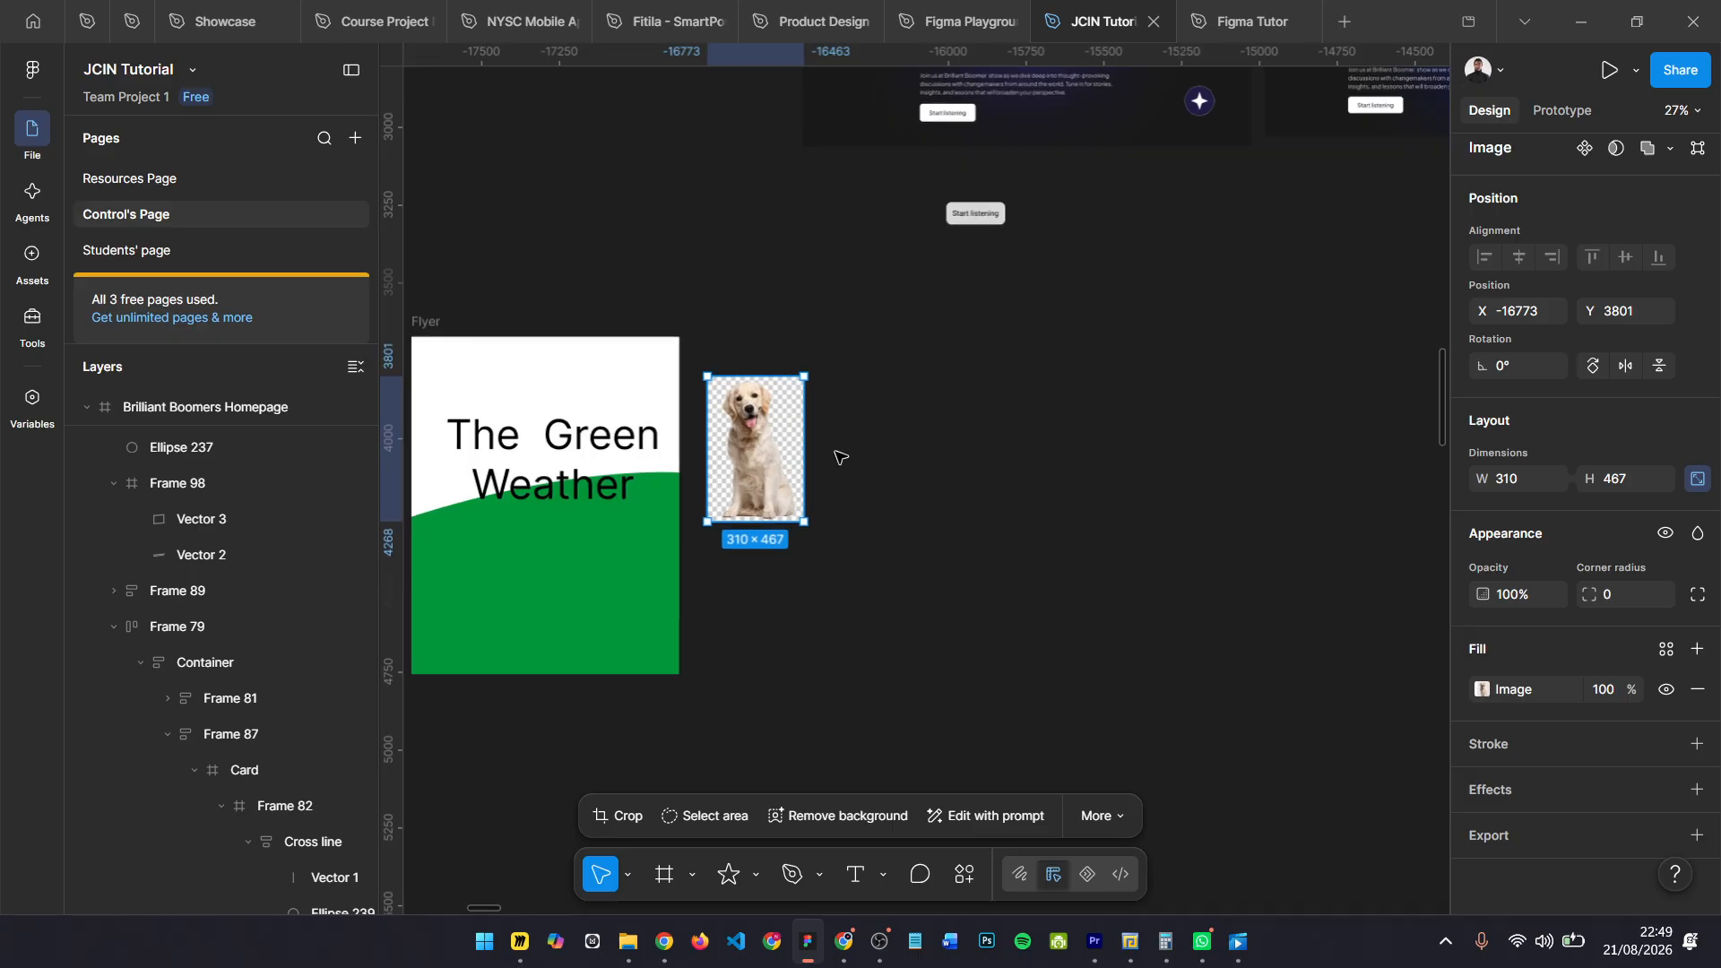
# - Enlarge the dog image to 699 × 1053 and place it clear of the Flyer frame's right edge
pyautogui.moveTo(742, 547); pyautogui.dragTo(815, 760)
pyautogui.moveTo(791, 554); pyautogui.dragTo(935, 544)
pyautogui.scroll(3, 832, 413)
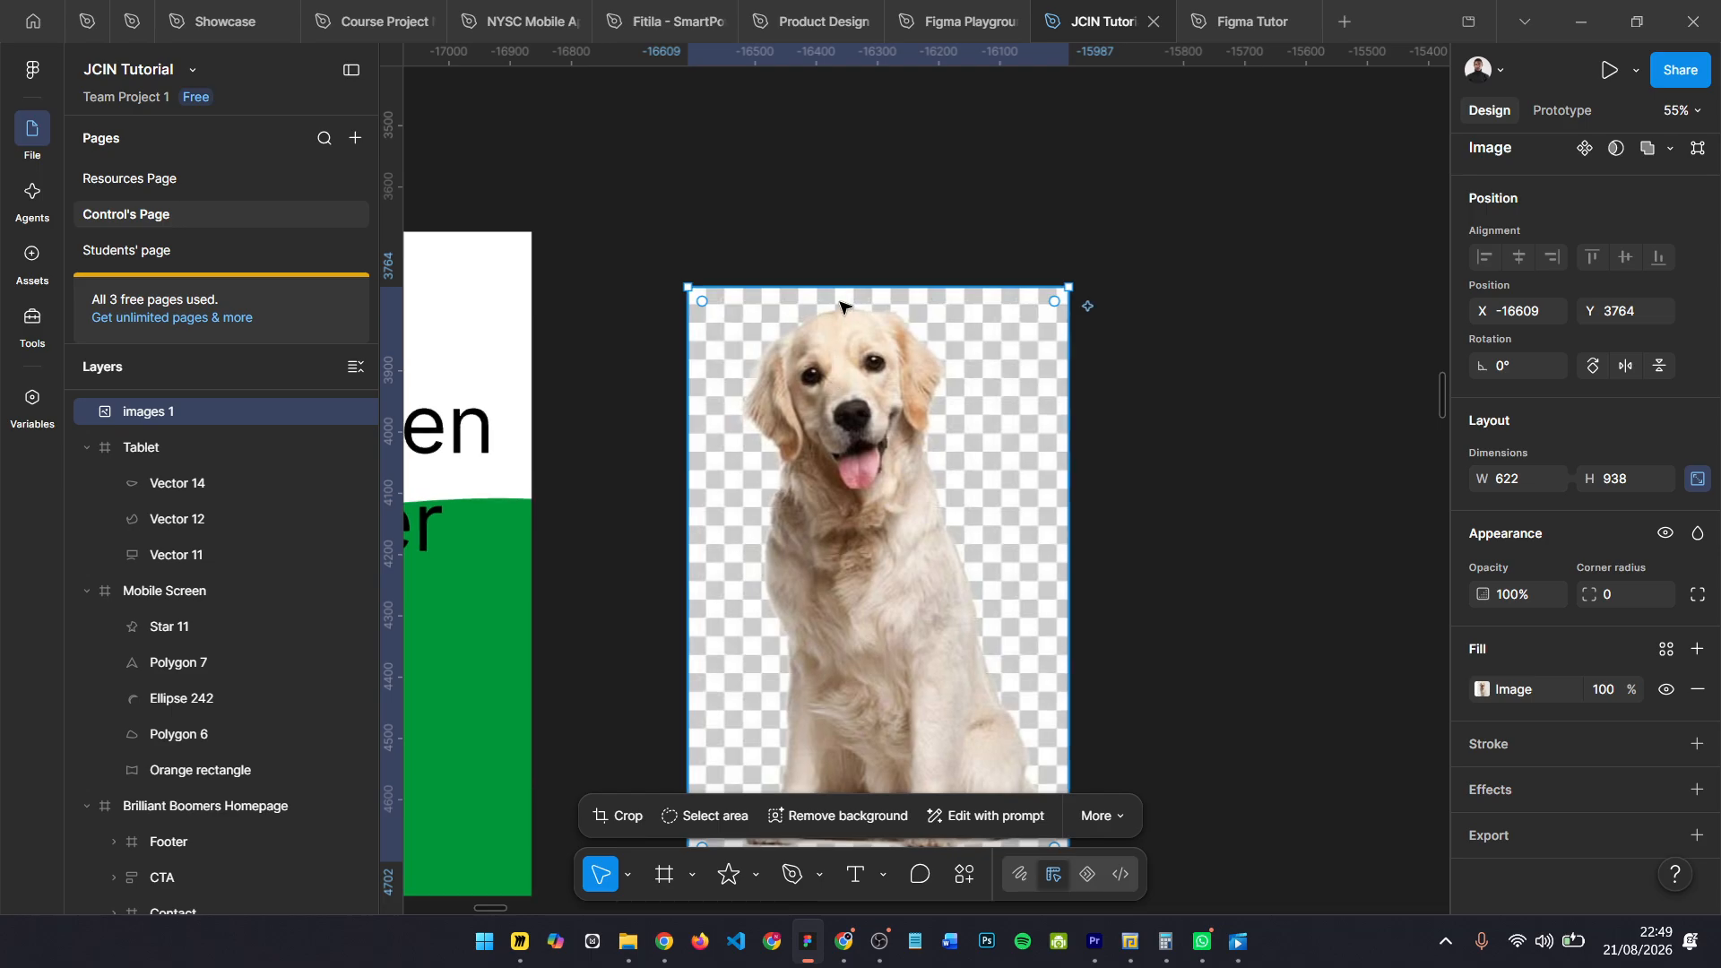
pyautogui.moveTo(842, 284); pyautogui.dragTo(843, 206)
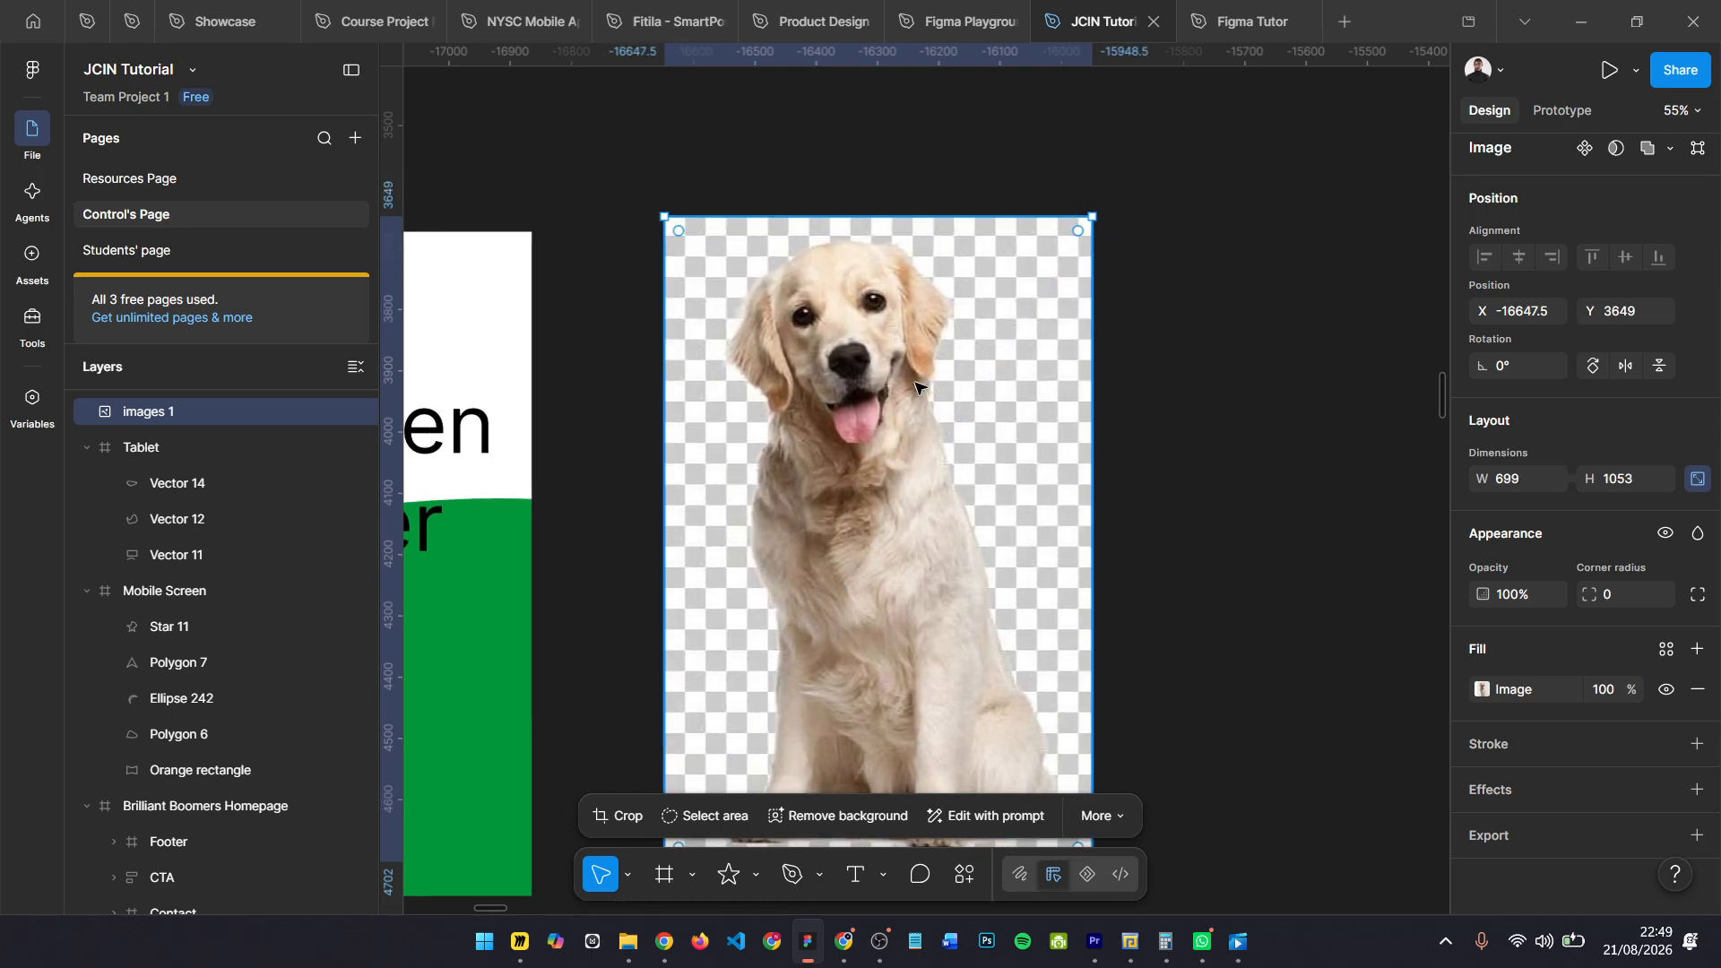
# - Start a Pen path at the upper left of the dog's head and draw a curved segment over the crown
pyautogui.scroll(3, 853, 329)
pyautogui.scroll(4, 853, 329)
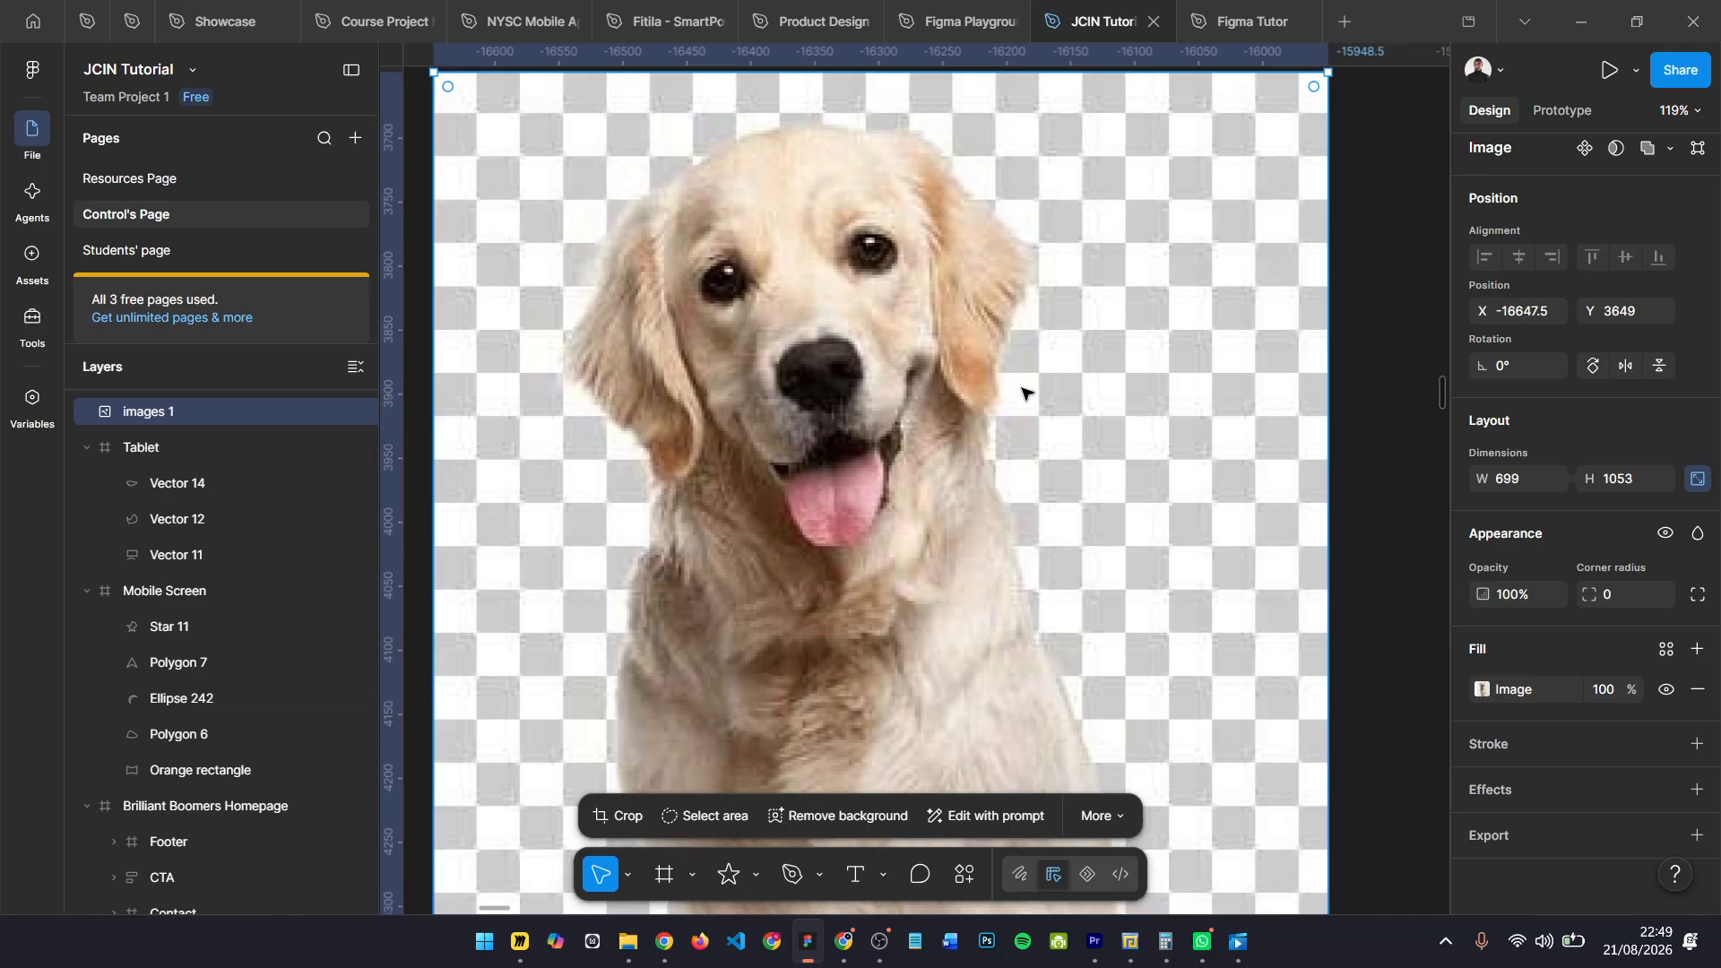
pyautogui.scroll(-2, 933, 434)
pyautogui.scroll(5, 867, 251)
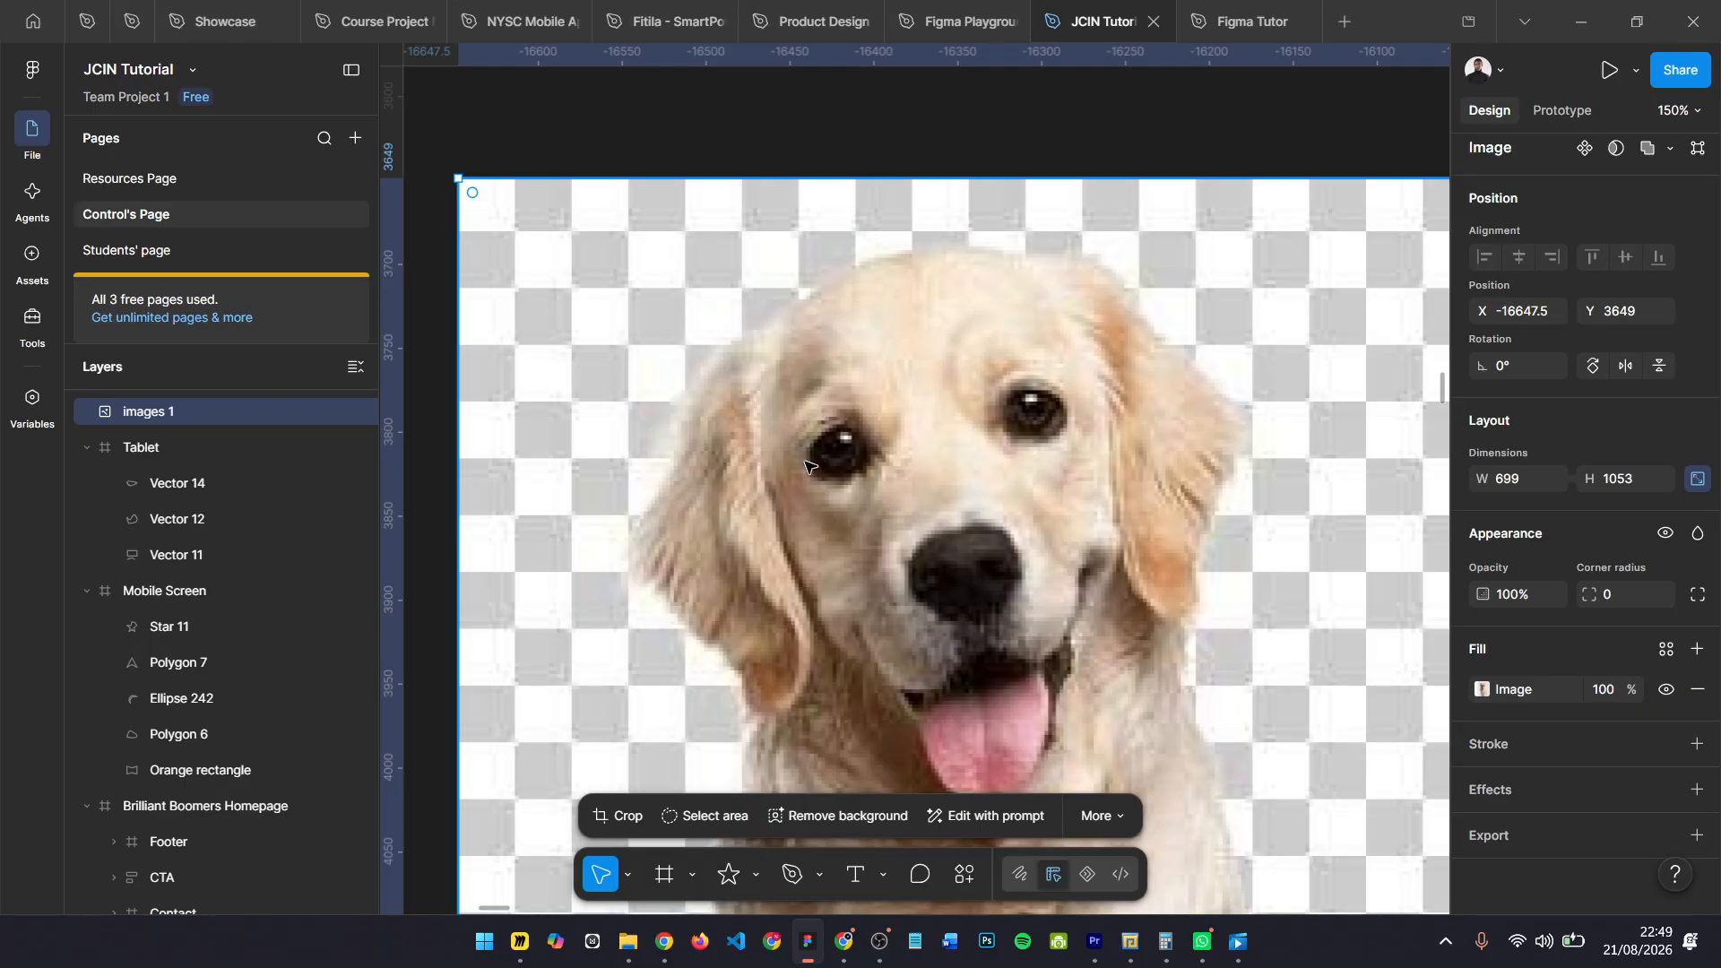
pyautogui.press('p')
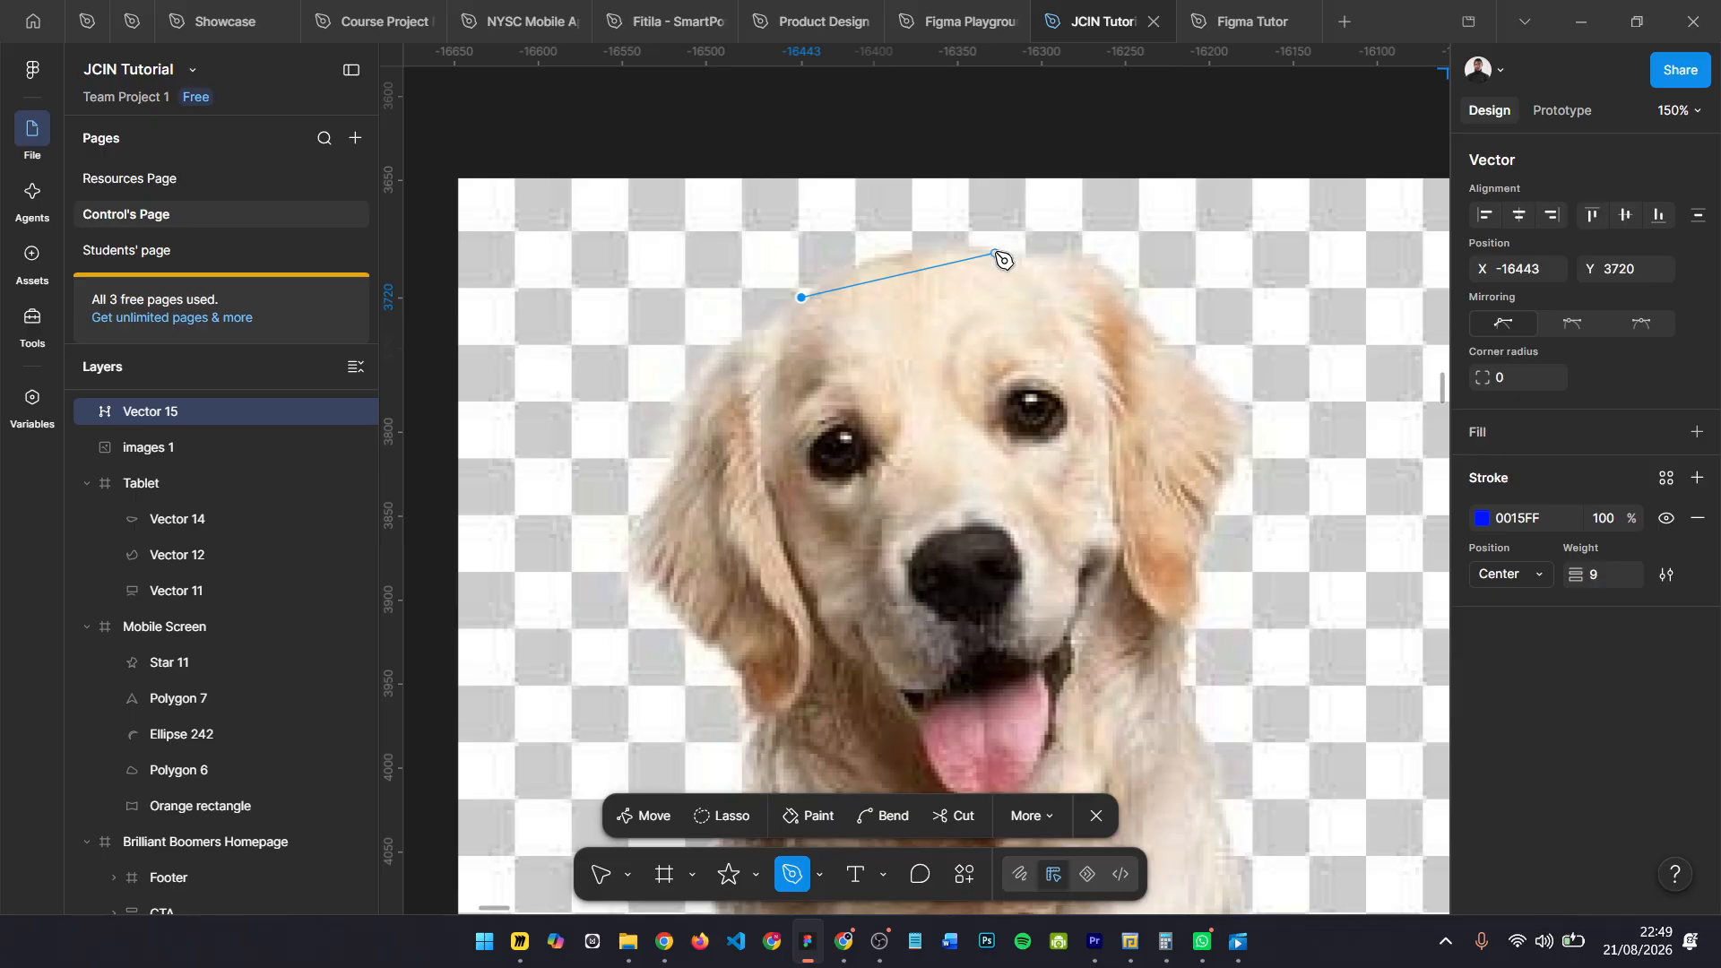
pyautogui.moveTo(998, 254); pyautogui.dragTo(1112, 281)
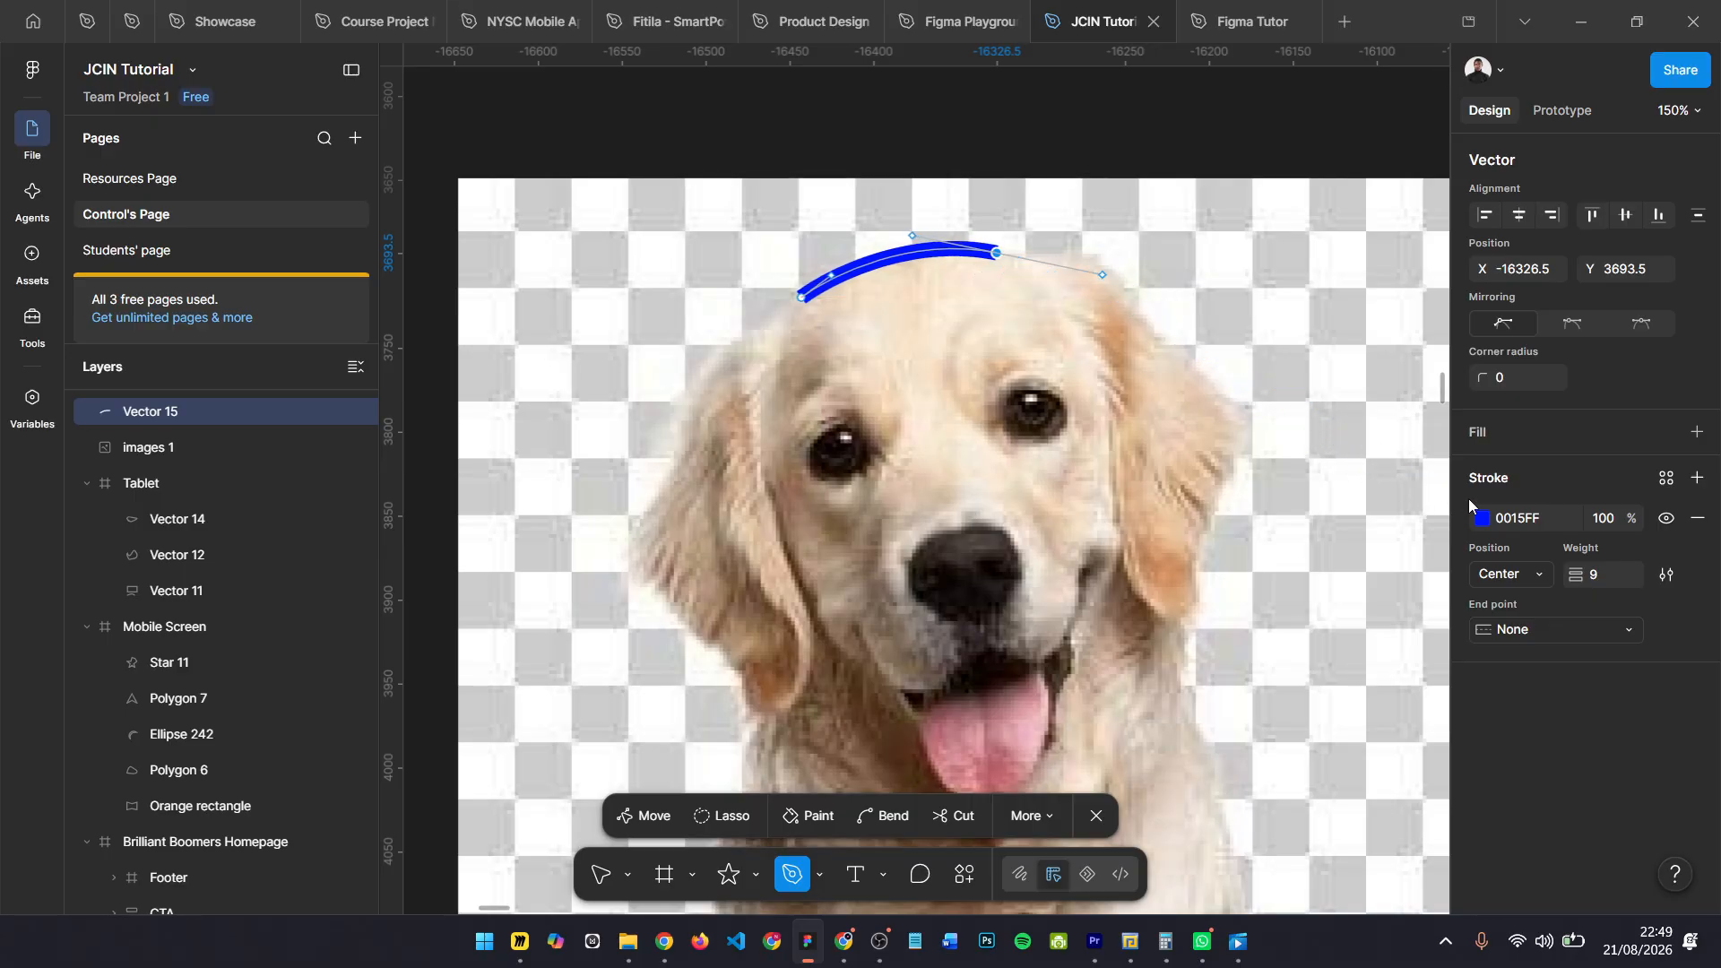
# - Set the head path's stroke colour to 2A2A2A and its weight to 1
pyautogui.click(1482, 520)
pyautogui.moveTo(1289, 450)
pyautogui.mouseDown()
pyautogui.moveTo(1062, 319)
pyautogui.moveTo(1090, 548)
pyautogui.moveTo(1046, 666)
pyautogui.moveTo(1085, 633)
pyautogui.moveTo(1076, 599)
pyautogui.mouseUp()
pyautogui.click(1600, 574)
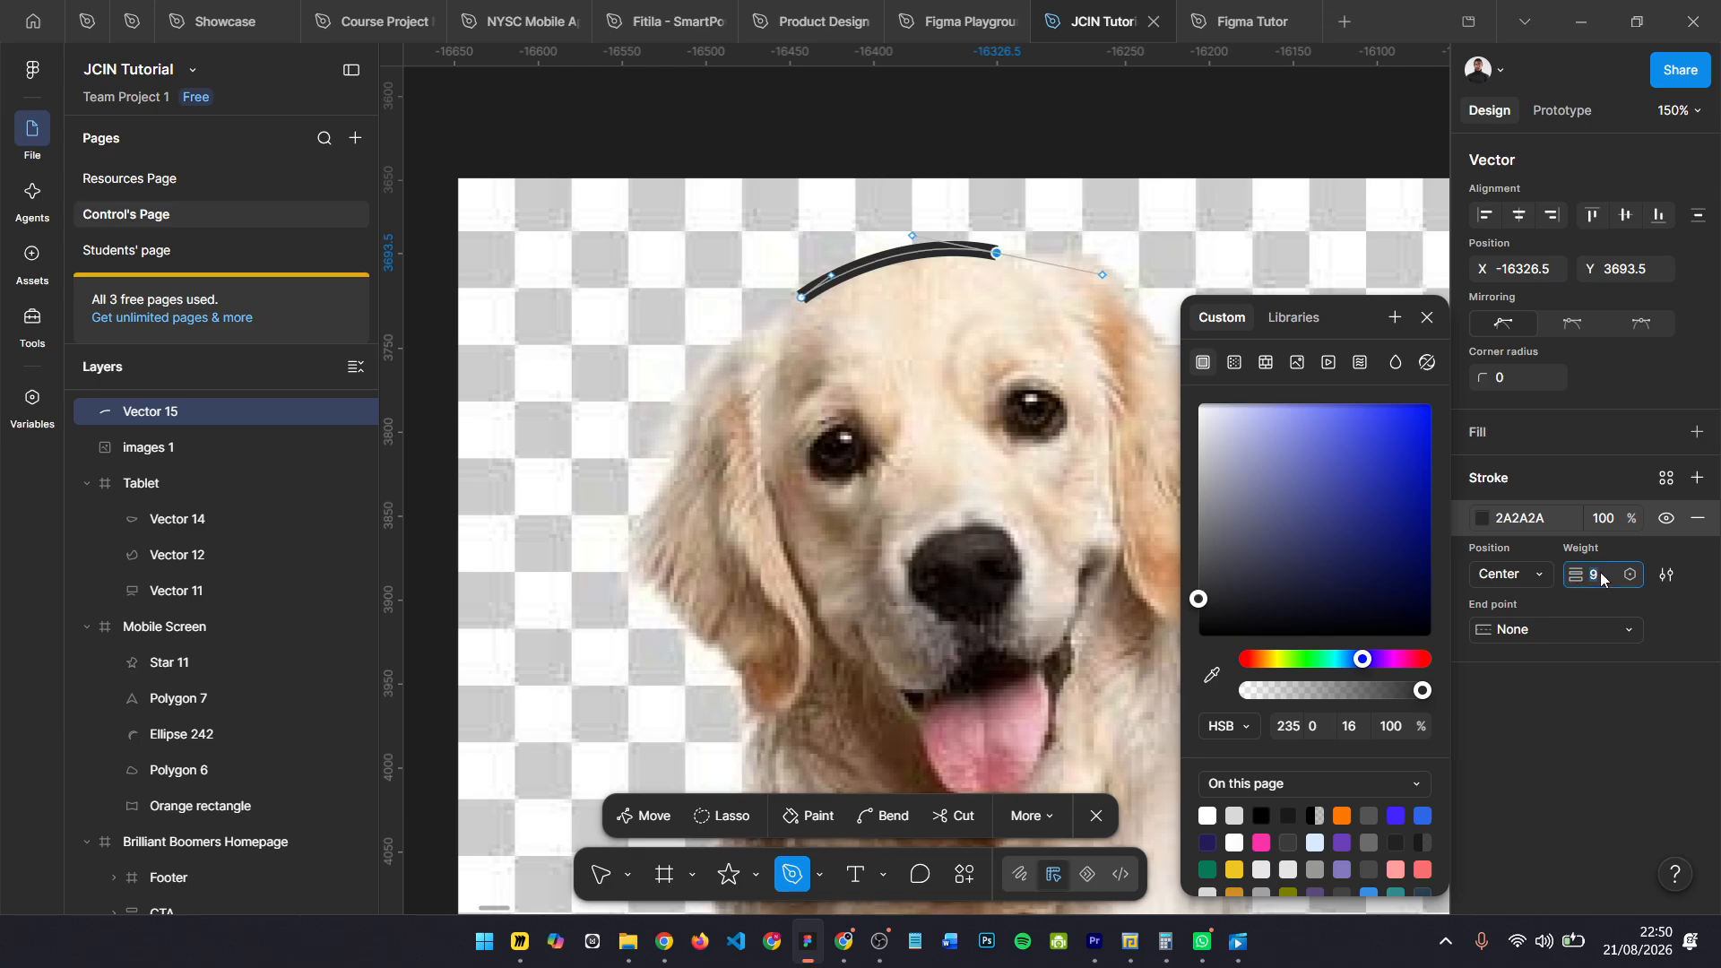
pyautogui.write('2')
pyautogui.press('Return')
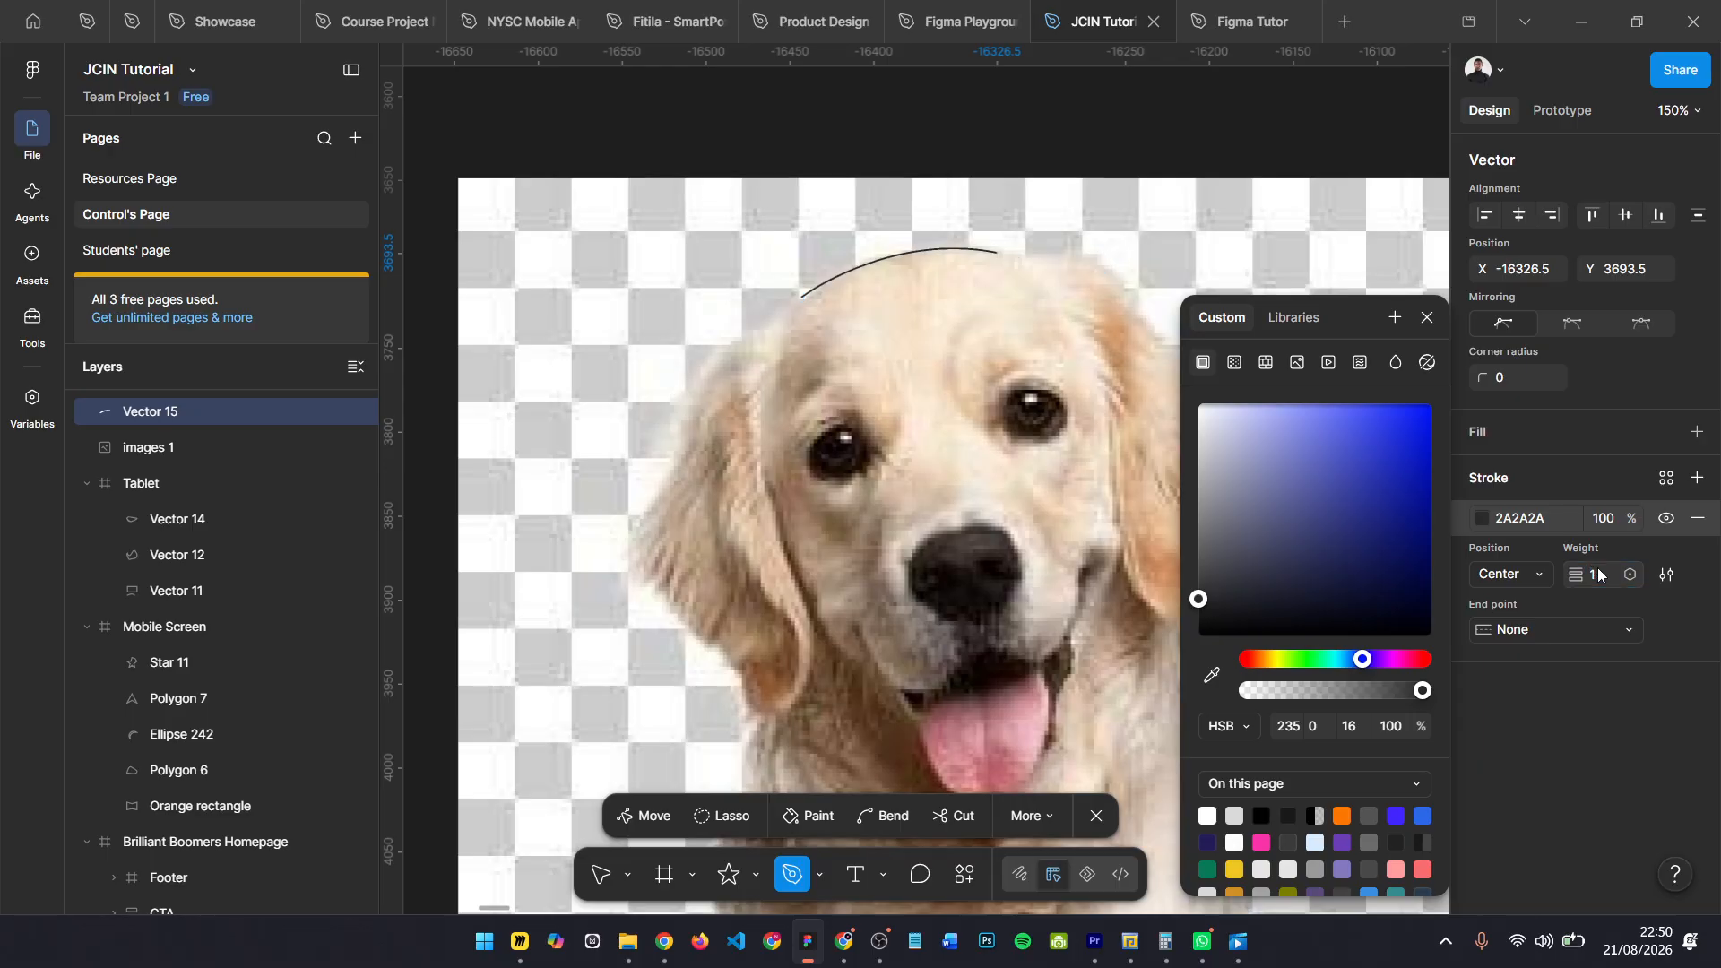
pyautogui.click(1428, 318)
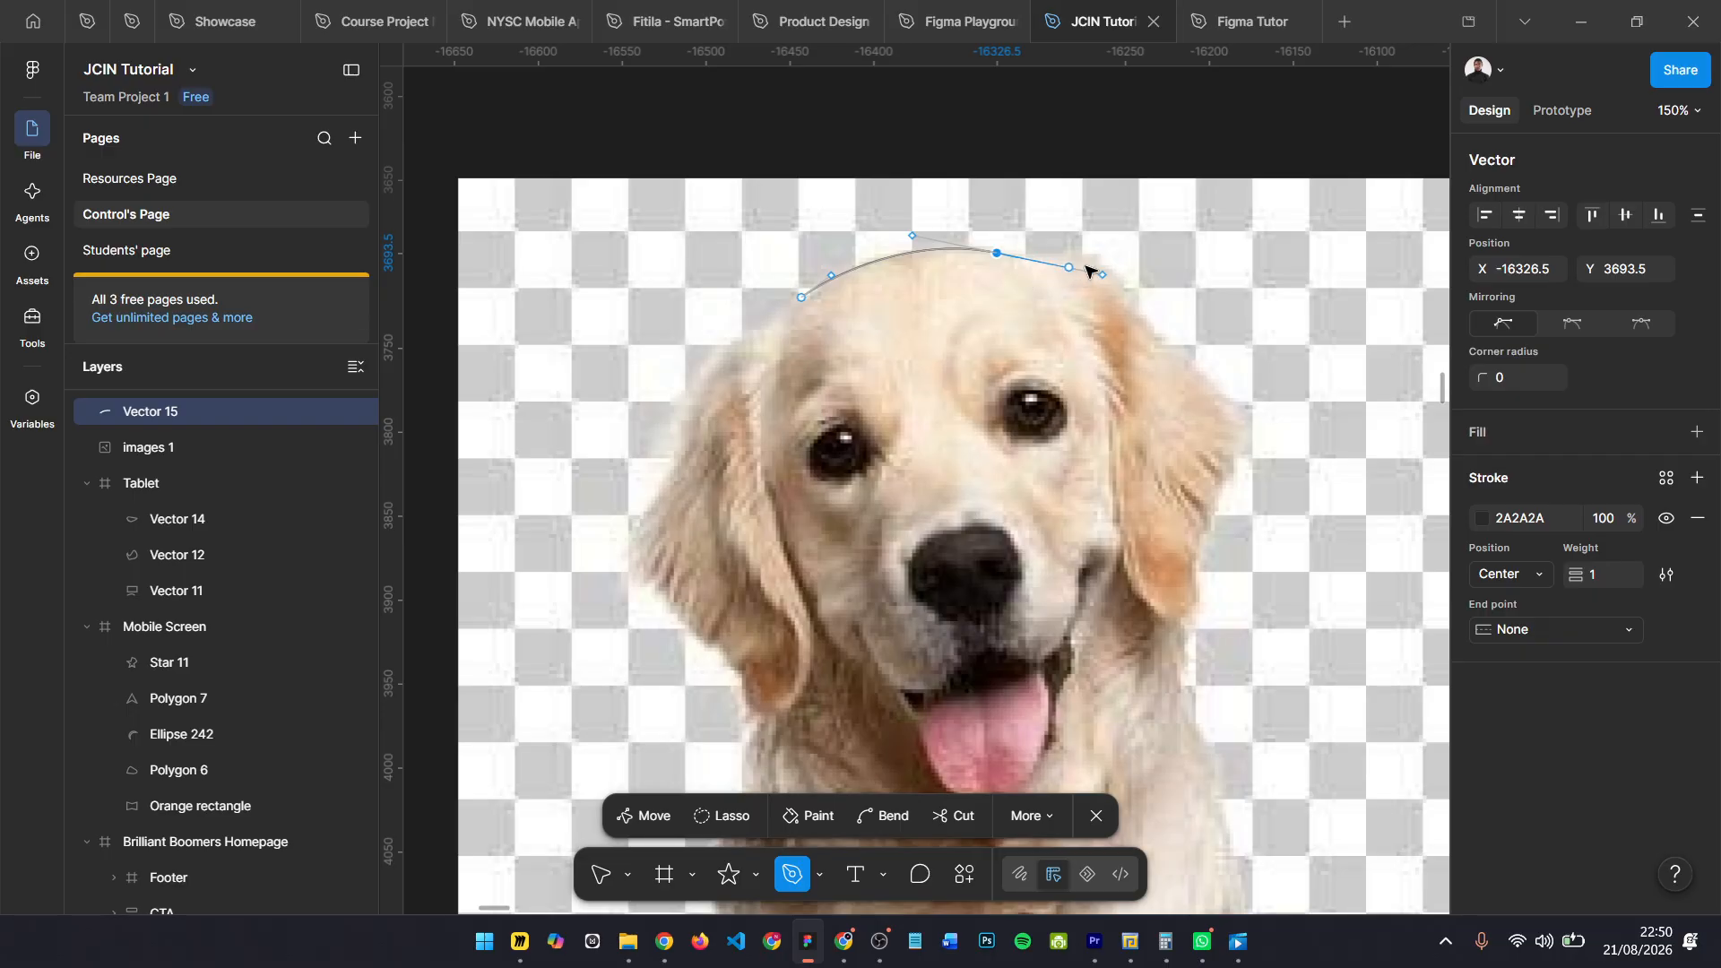
# - Remove the outgoing curve handle at the path's endpoint and continue the outline across the crown to the top of the right-hand ear
pyautogui.scroll(5, 1088, 258)
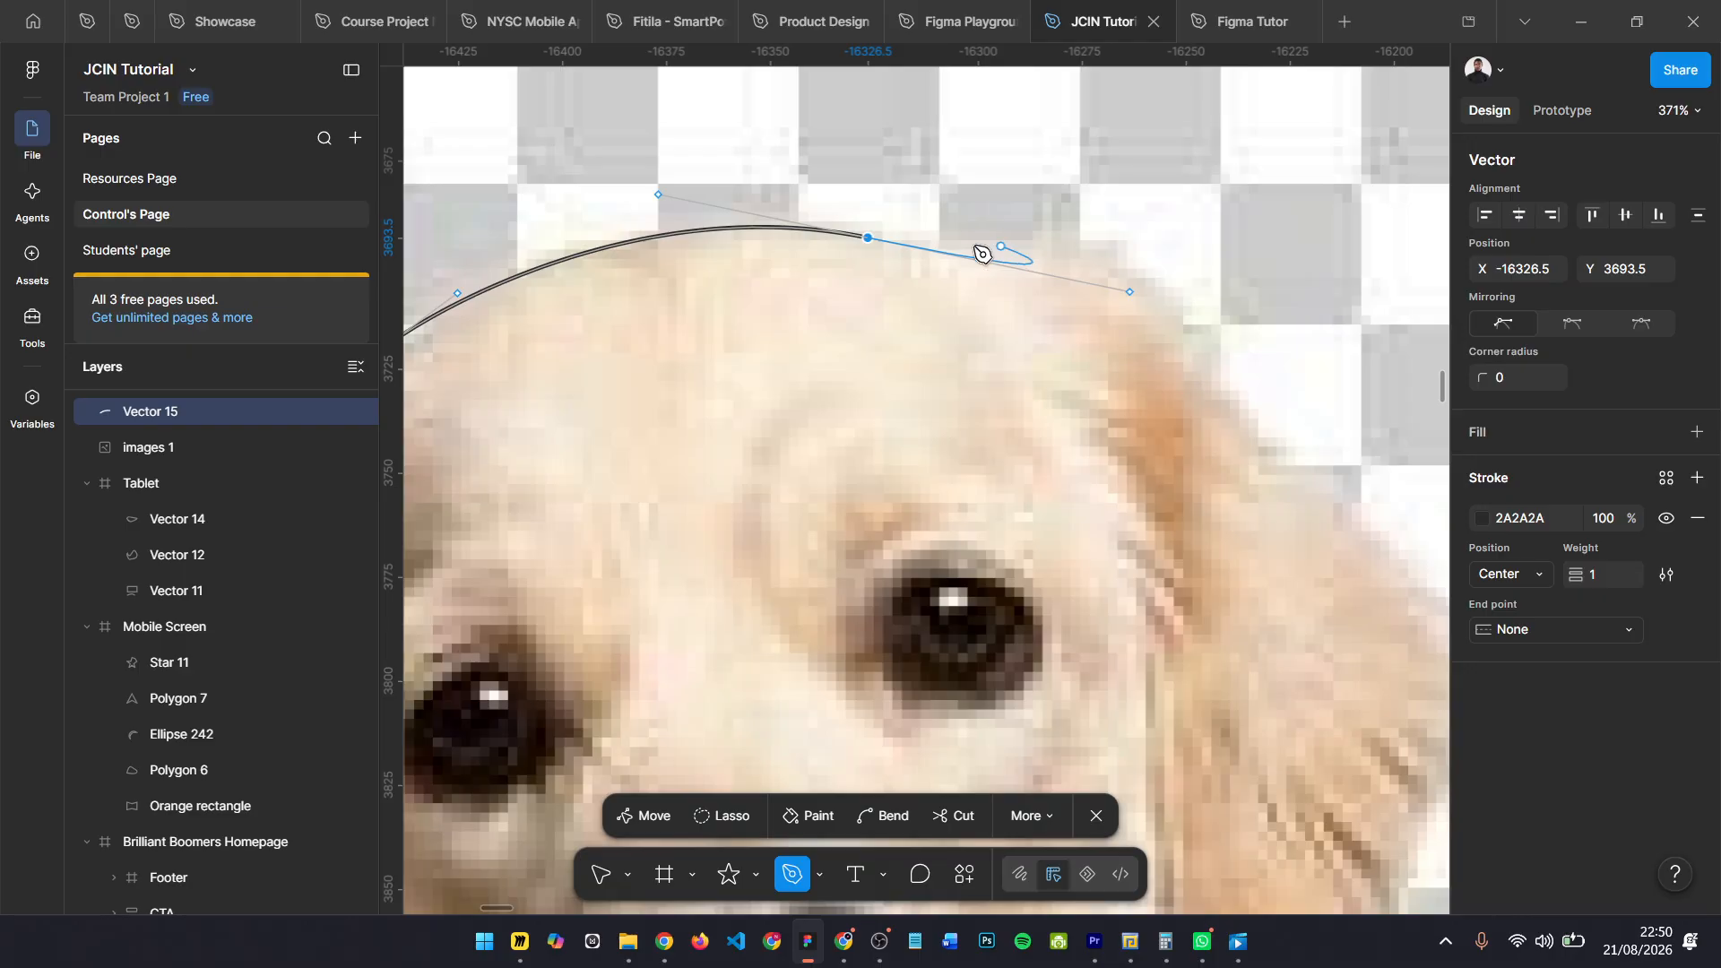
pyautogui.scroll(3, 875, 251)
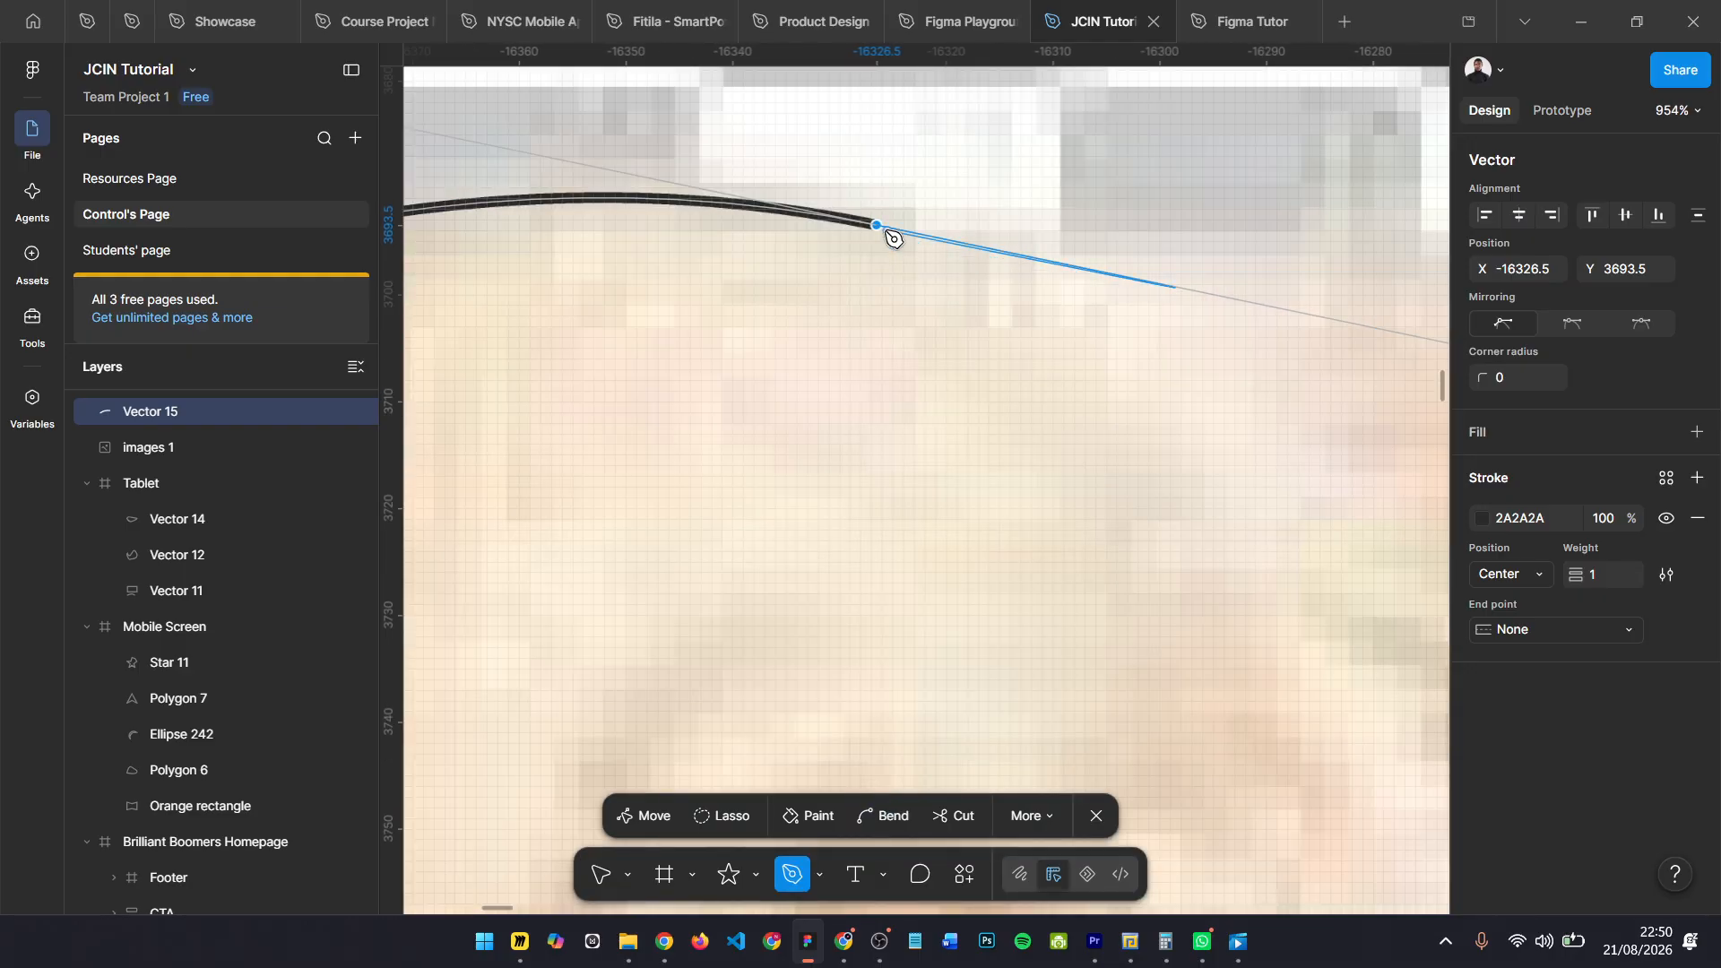
pyautogui.click(878, 224)
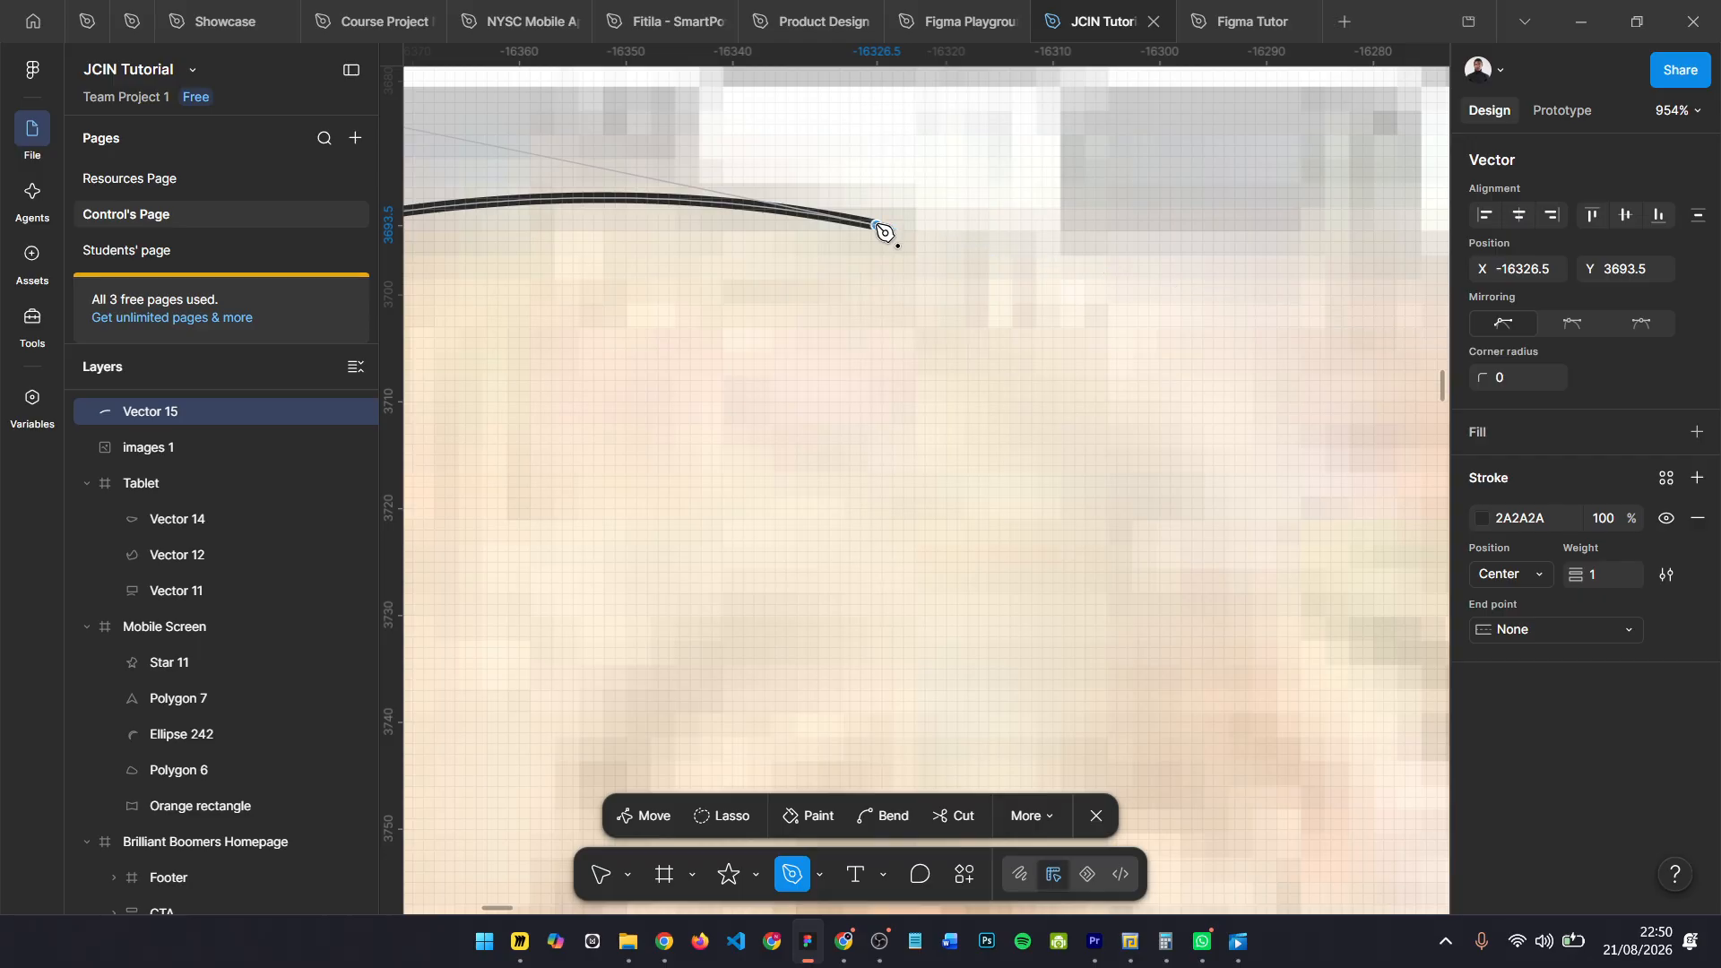
pyautogui.scroll(-6, 875, 249)
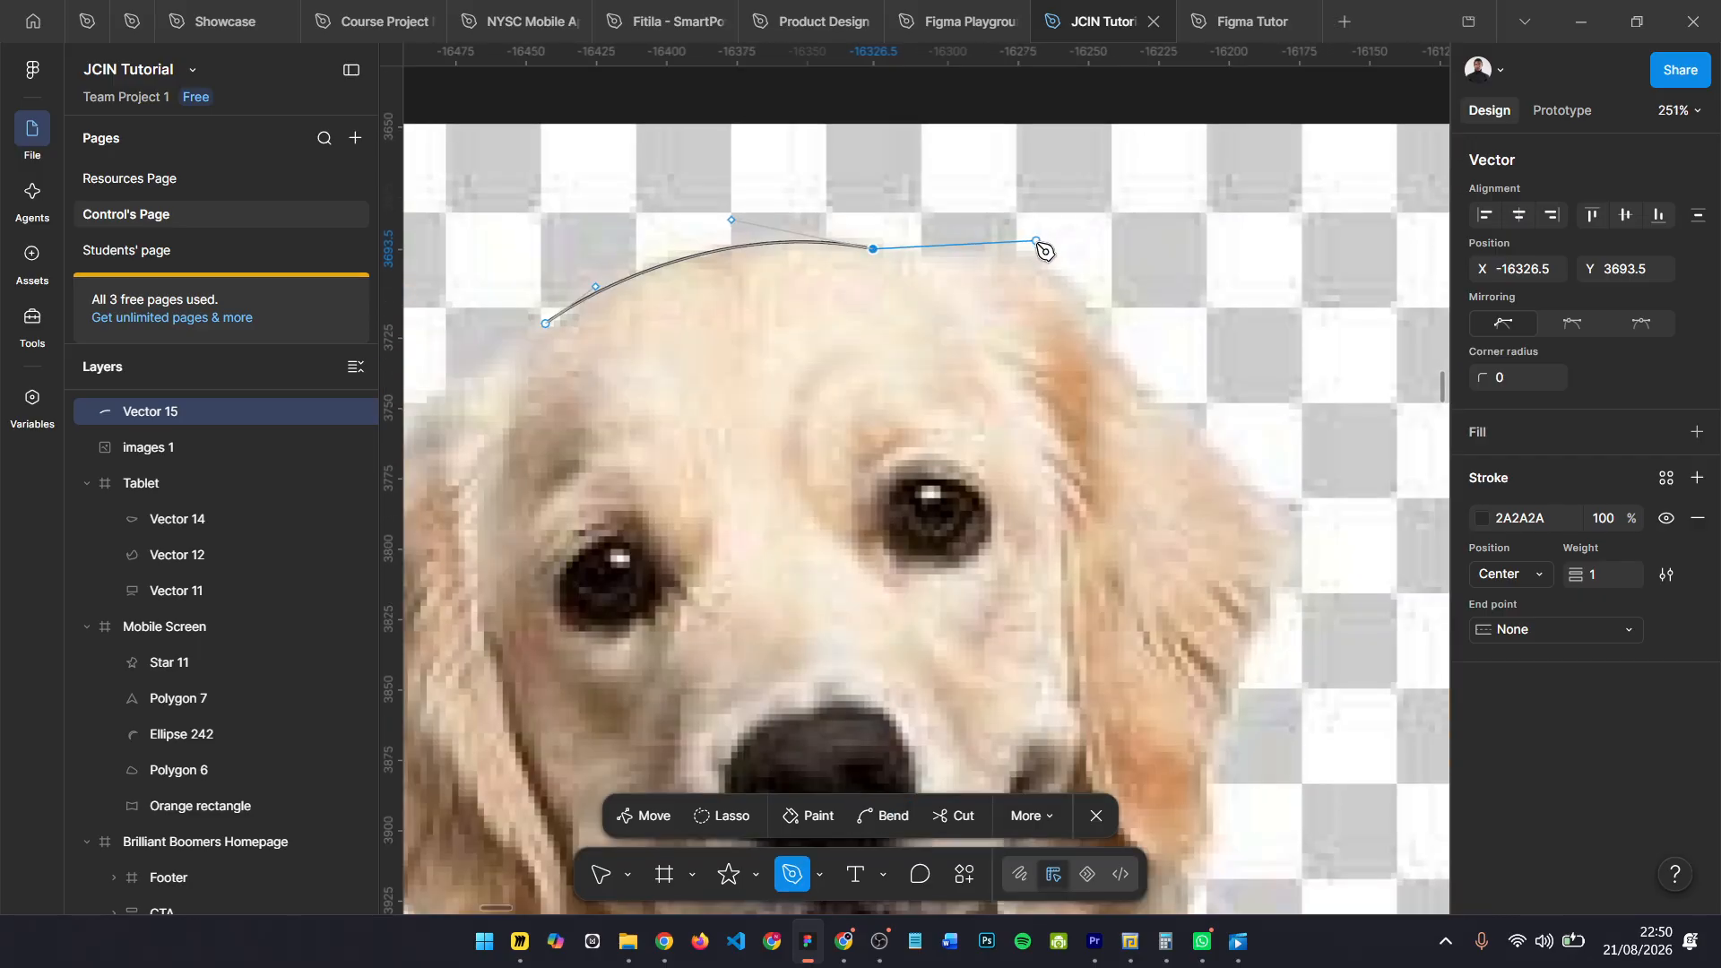
pyautogui.click(1029, 257)
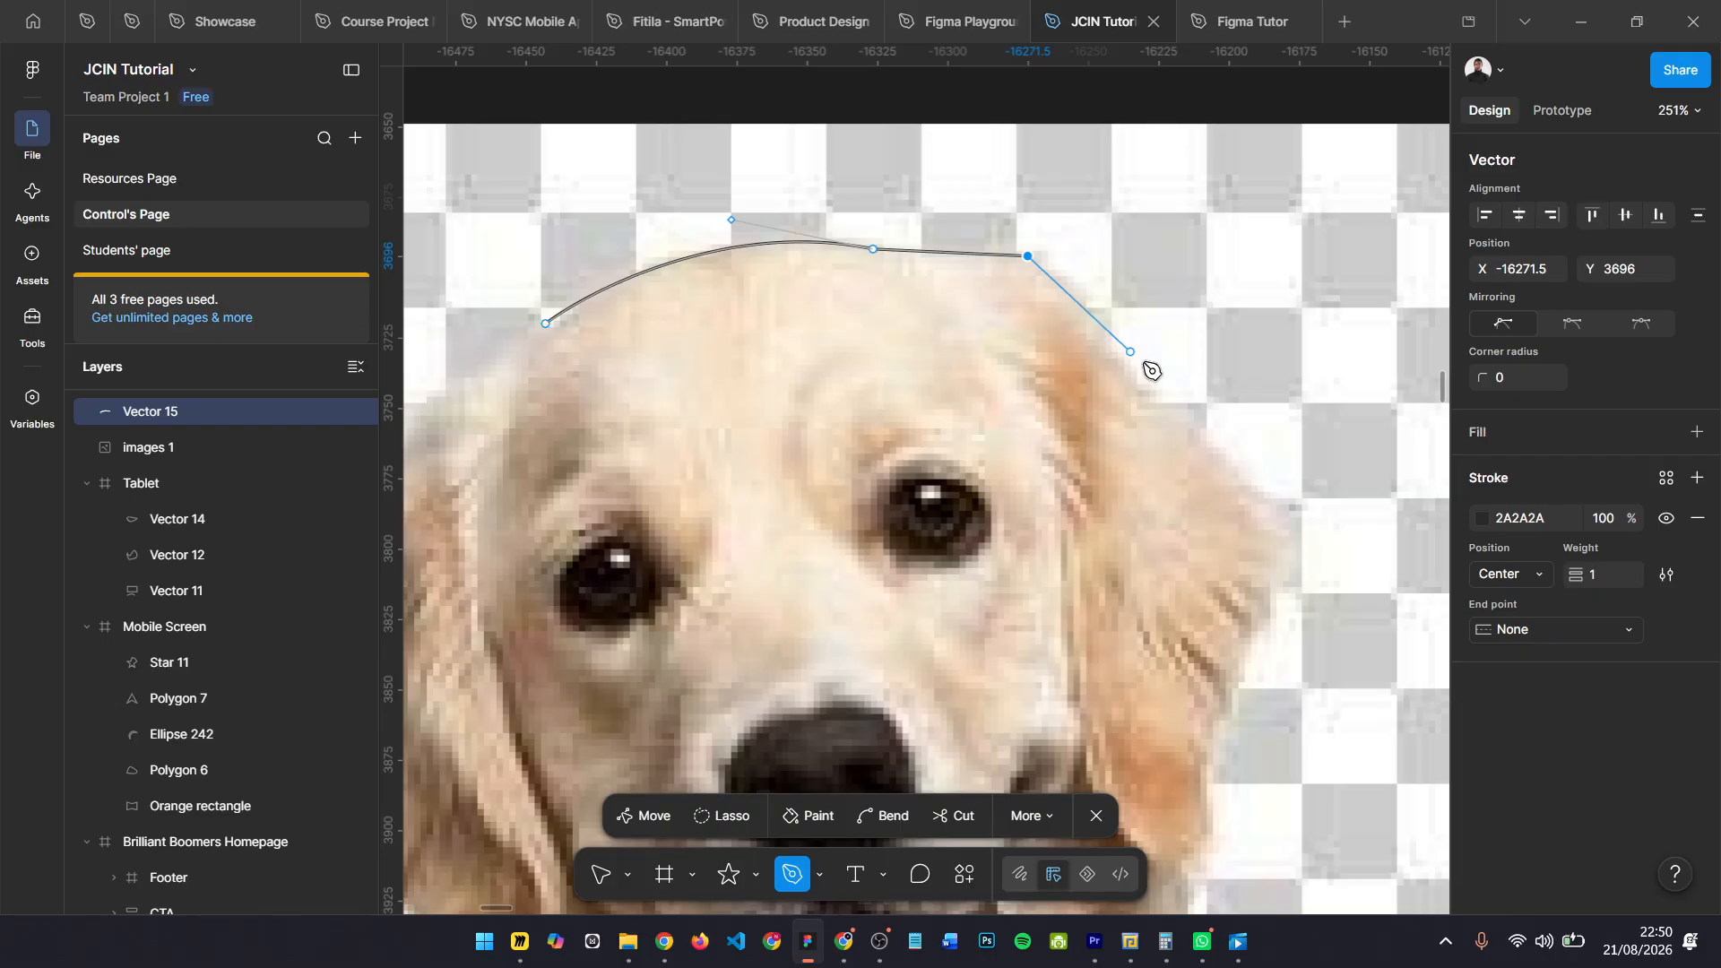
pyautogui.moveTo(1150, 388)
pyautogui.mouseDown()
pyautogui.moveTo(1185, 416)
pyautogui.moveTo(1168, 402)
pyautogui.mouseUp()
pyautogui.click(1149, 392)
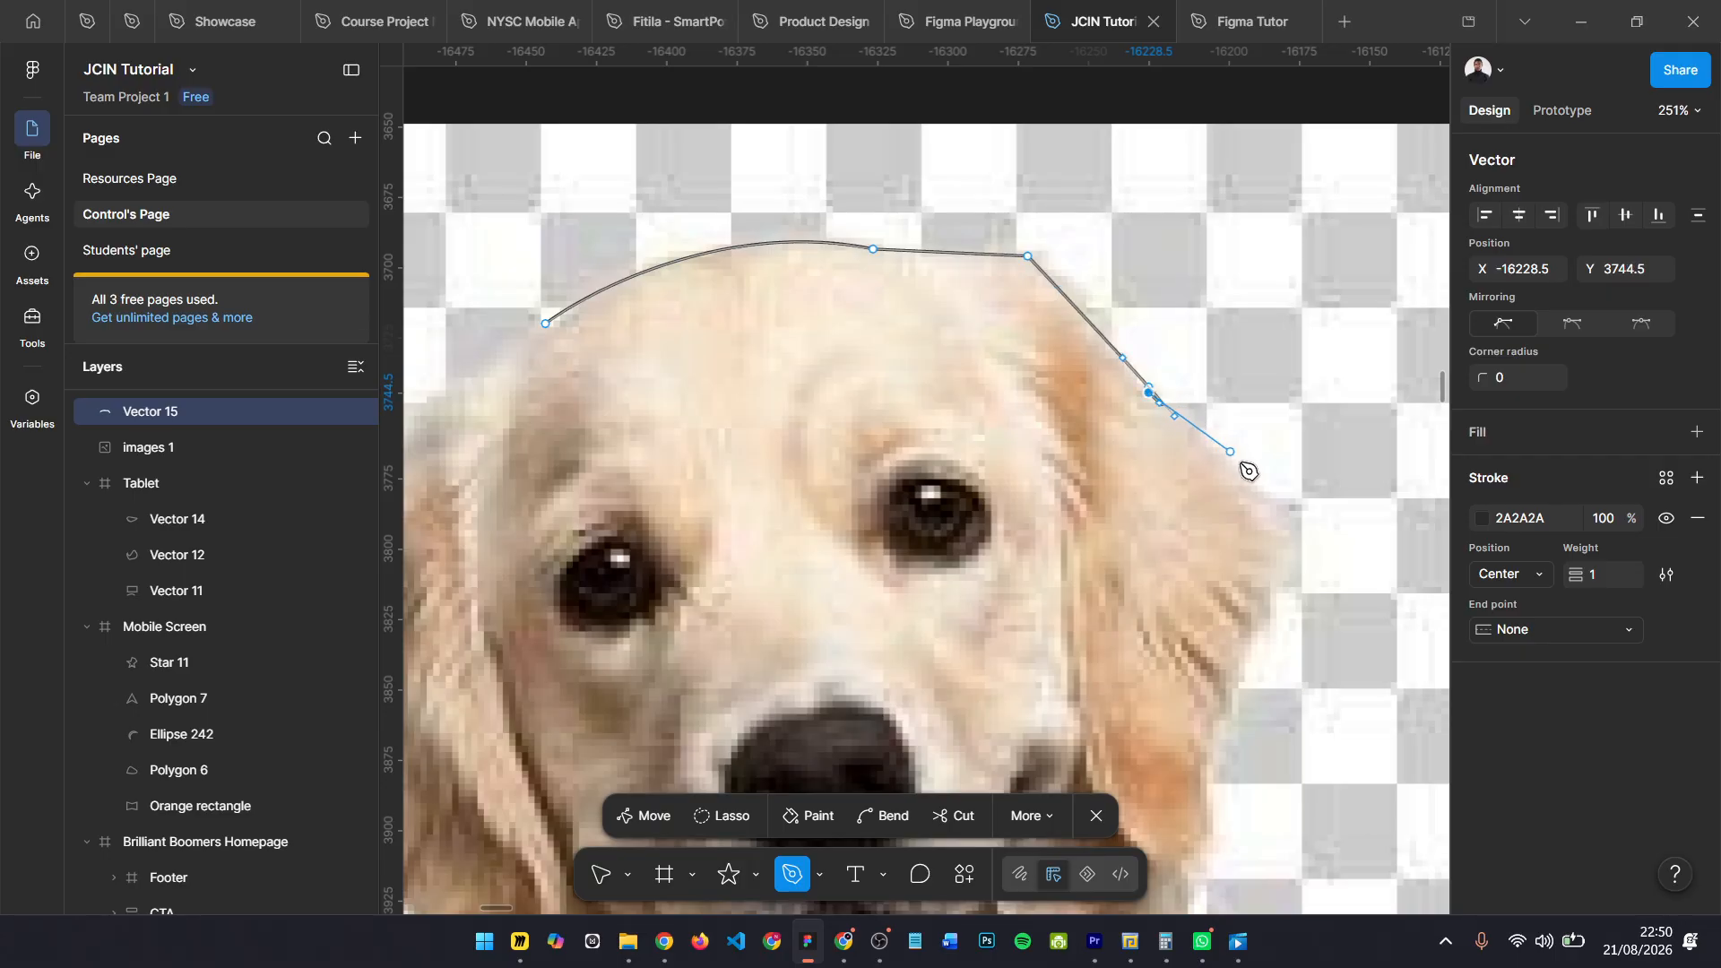
# - Trace the outer edge of the dog's right-hand ear down towards its tip with the Pen path
pyautogui.moveTo(1255, 498); pyautogui.dragTo(1252, 519)
pyautogui.scroll(-1, 1253, 519)
pyautogui.scroll(-1, 1258, 527)
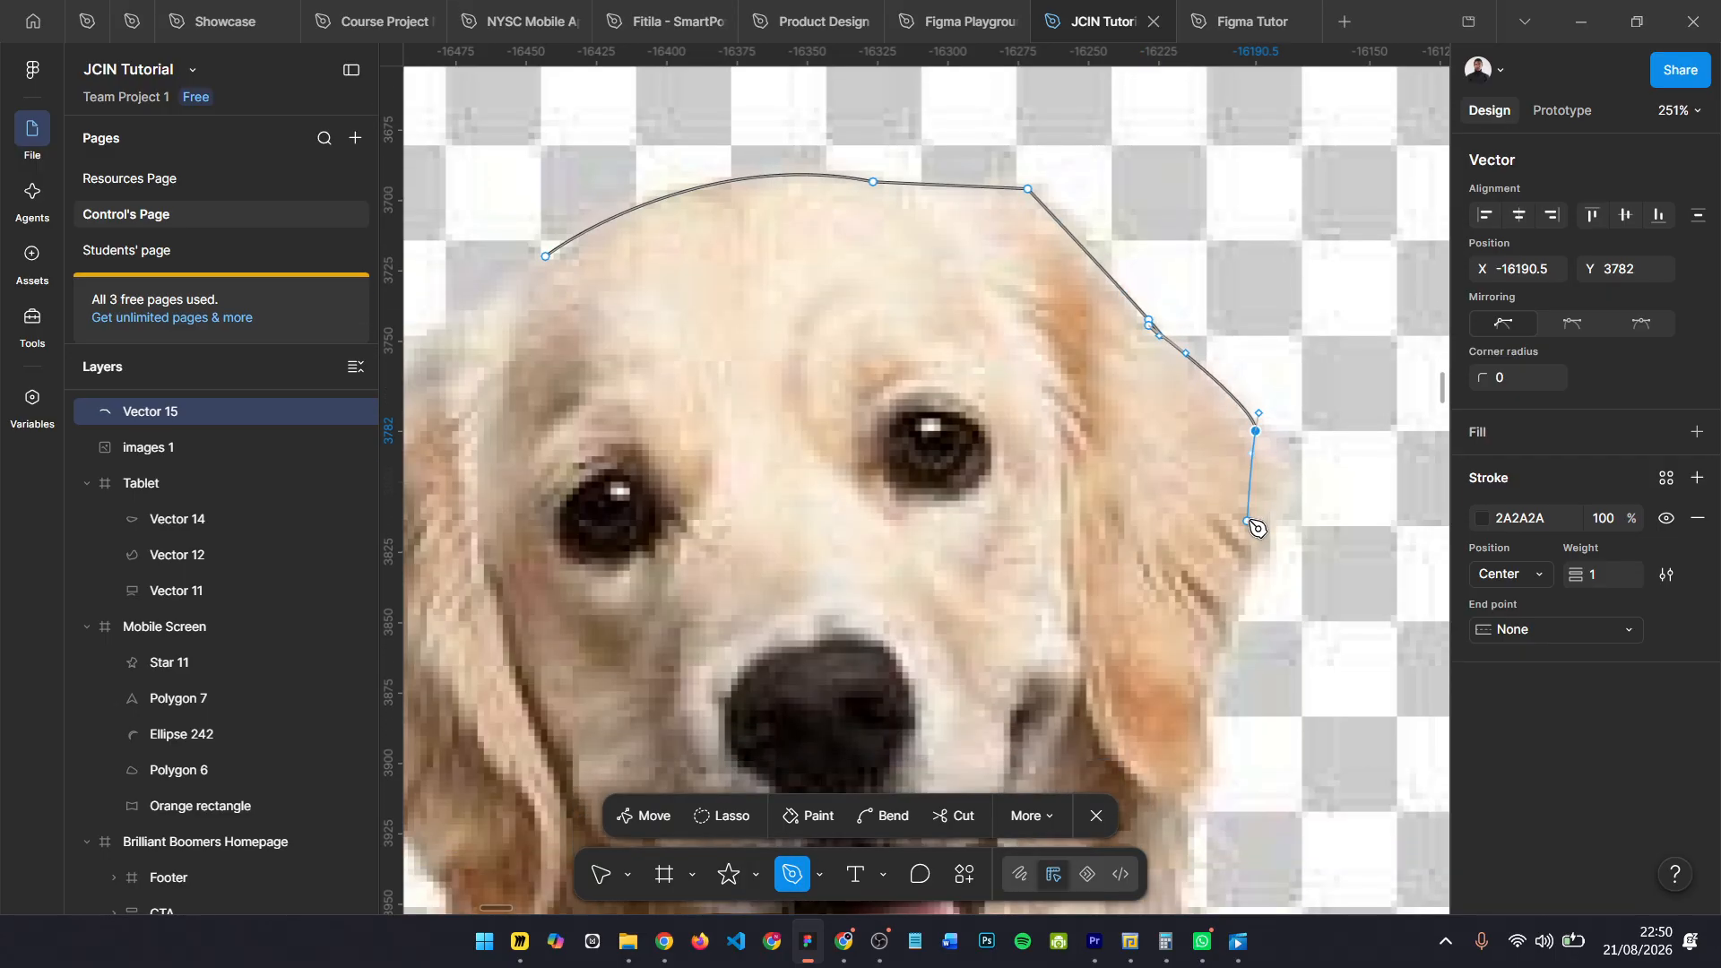
pyautogui.click(1279, 529)
pyautogui.moveTo(1273, 552); pyautogui.dragTo(1267, 563)
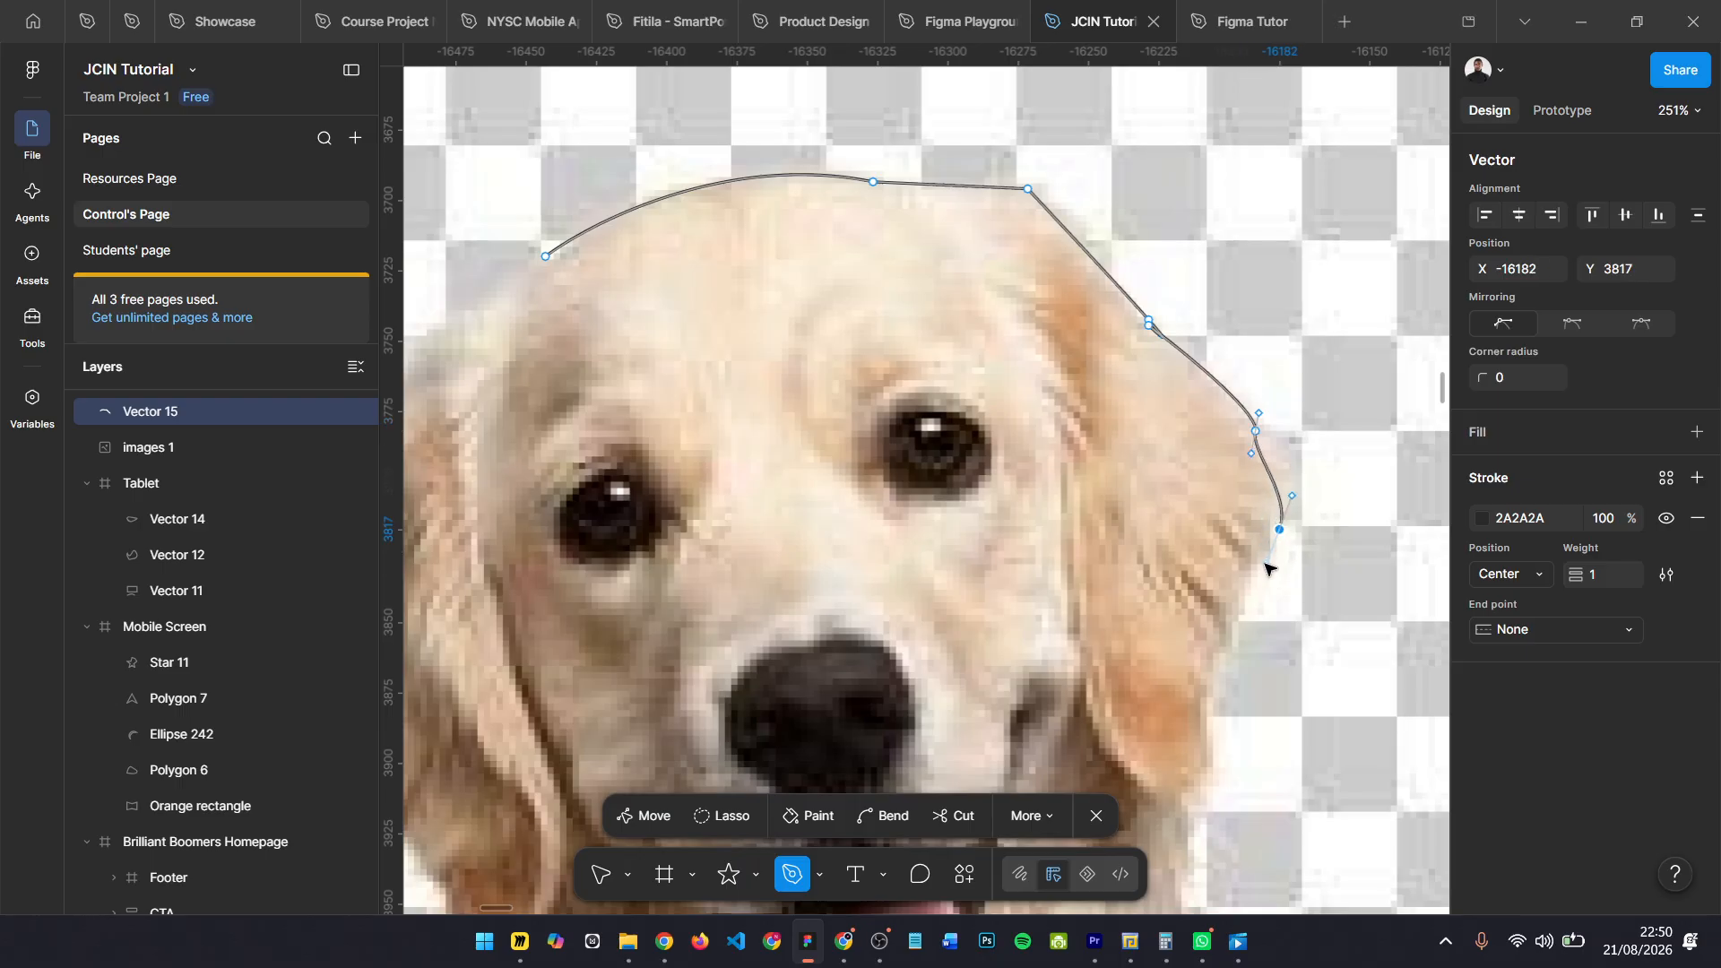
pyautogui.scroll(-1, 1267, 564)
pyautogui.moveTo(1239, 628); pyautogui.dragTo(1216, 706)
pyautogui.scroll(-1, 1221, 688)
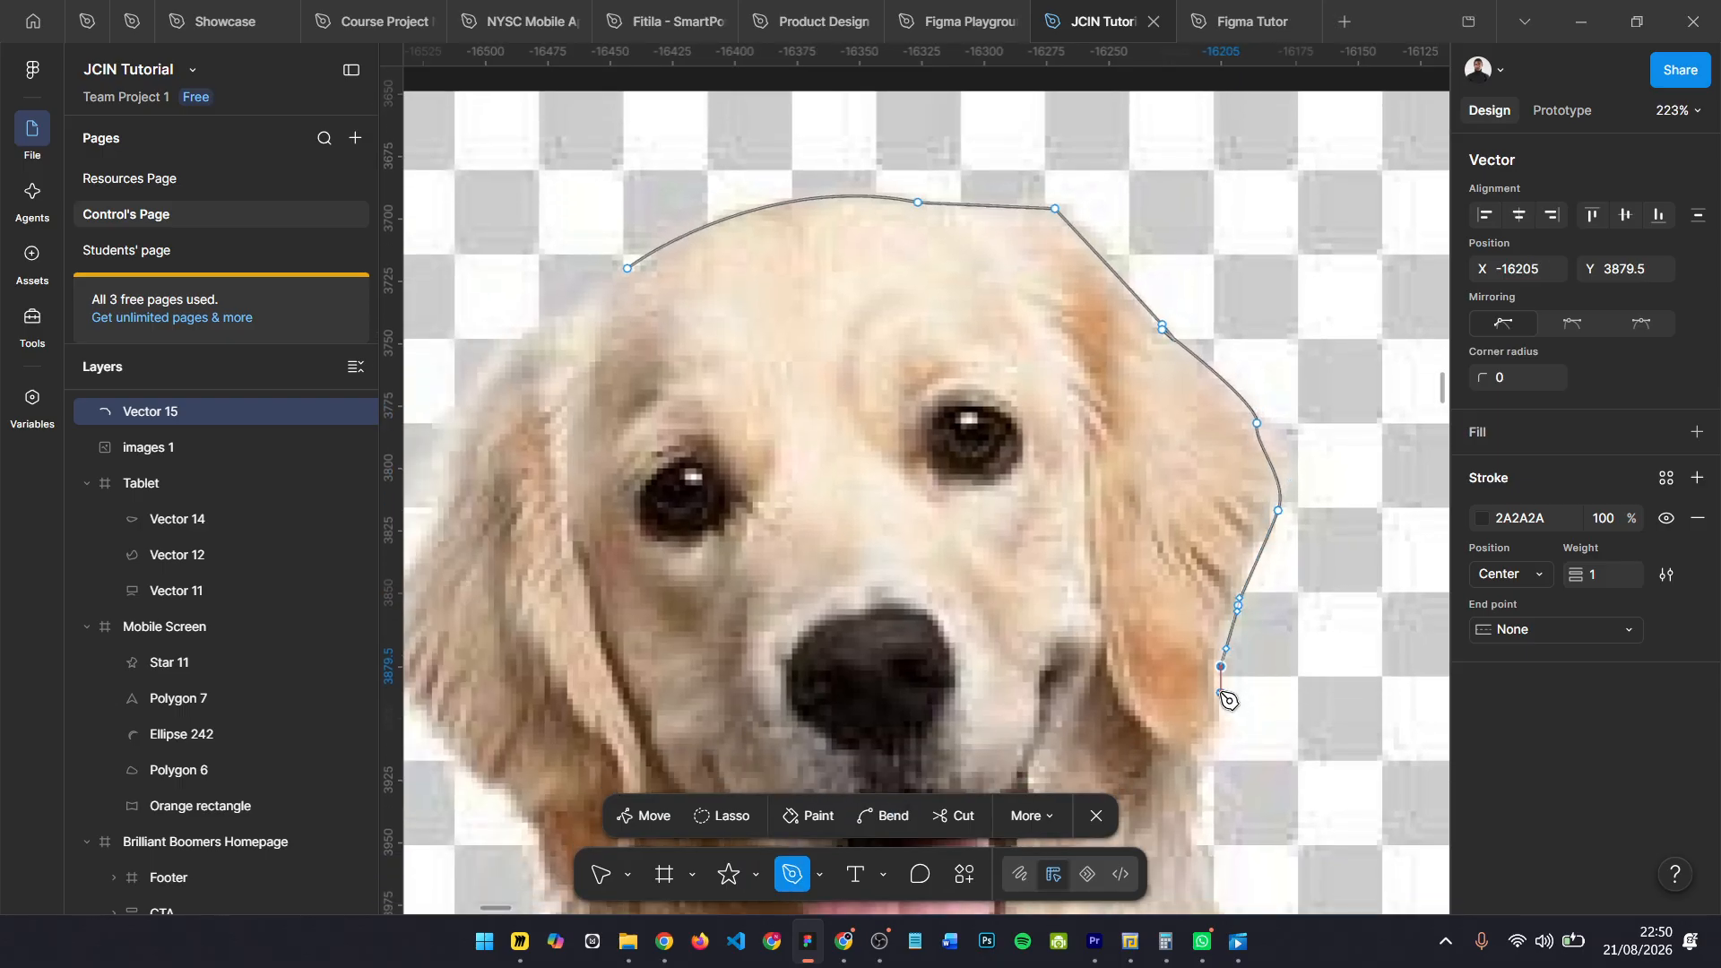
# - Continue the outline from the right-hand ear's lower edge down the side of the dog's neck
pyautogui.click(1207, 692)
pyautogui.scroll(-1, 1207, 694)
pyautogui.scroll(-1, 1207, 698)
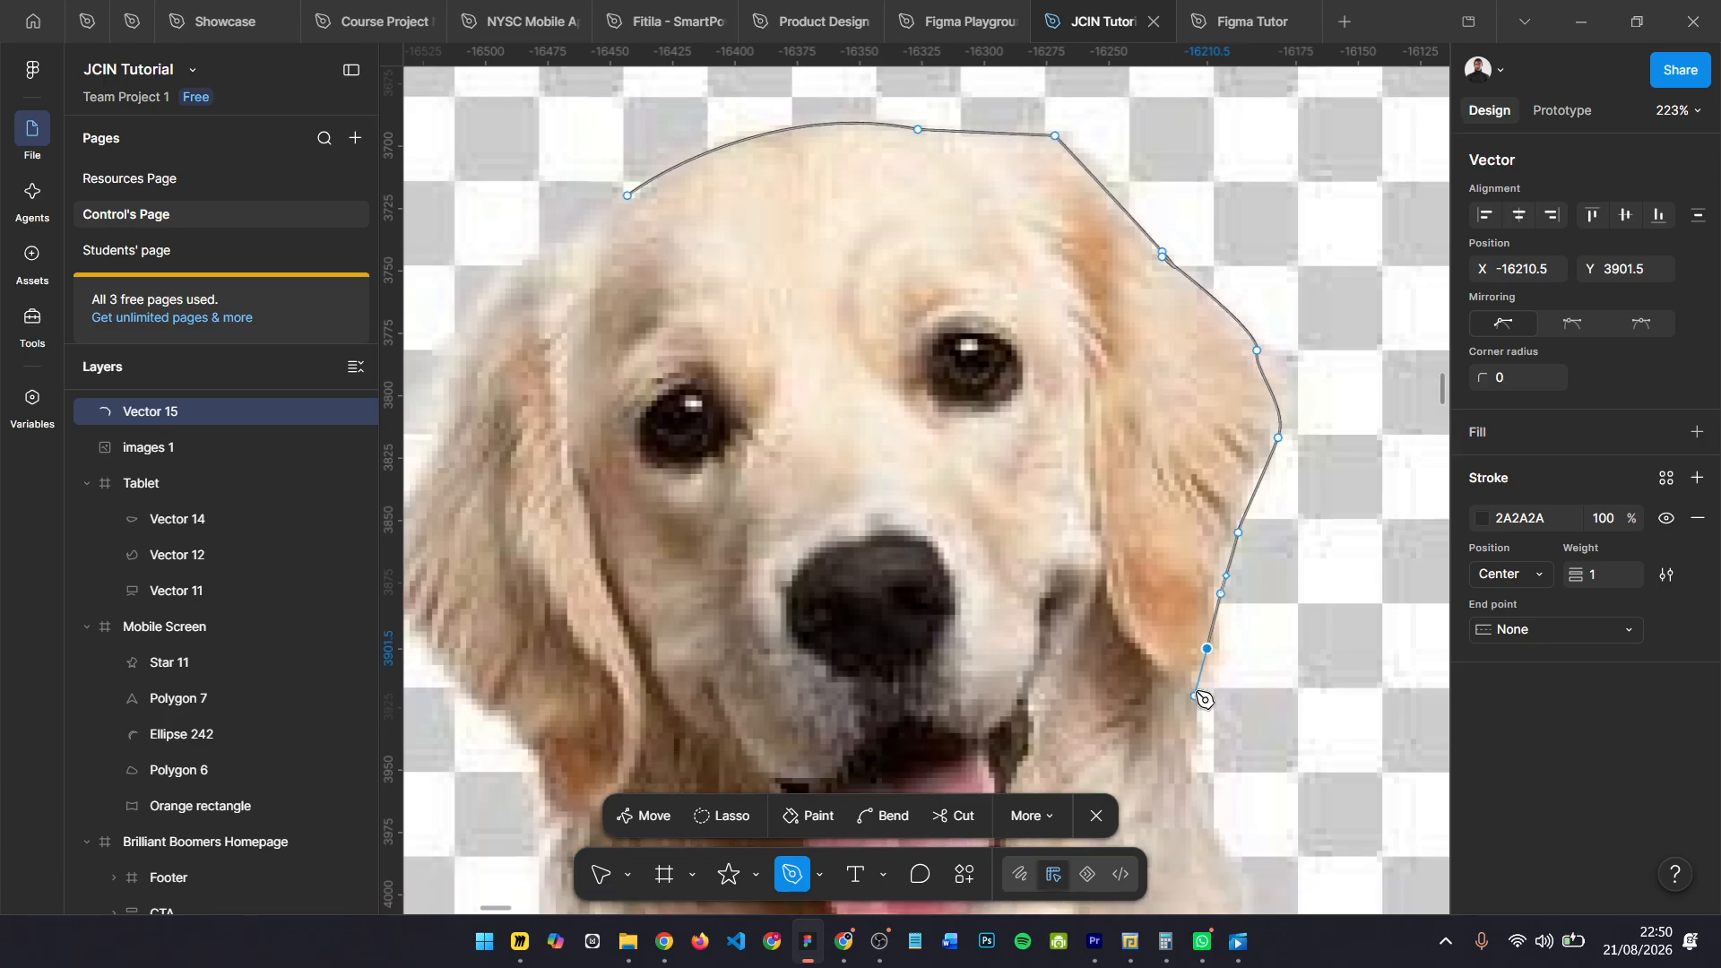
pyautogui.click(1194, 690)
pyautogui.scroll(-3, 1200, 692)
pyautogui.click(1185, 523)
pyautogui.moveTo(1207, 584); pyautogui.dragTo(1220, 605)
pyautogui.moveTo(1222, 616); pyautogui.dragTo(1226, 650)
pyautogui.moveTo(1222, 664); pyautogui.dragTo(1239, 695)
pyautogui.scroll(-4, 1239, 690)
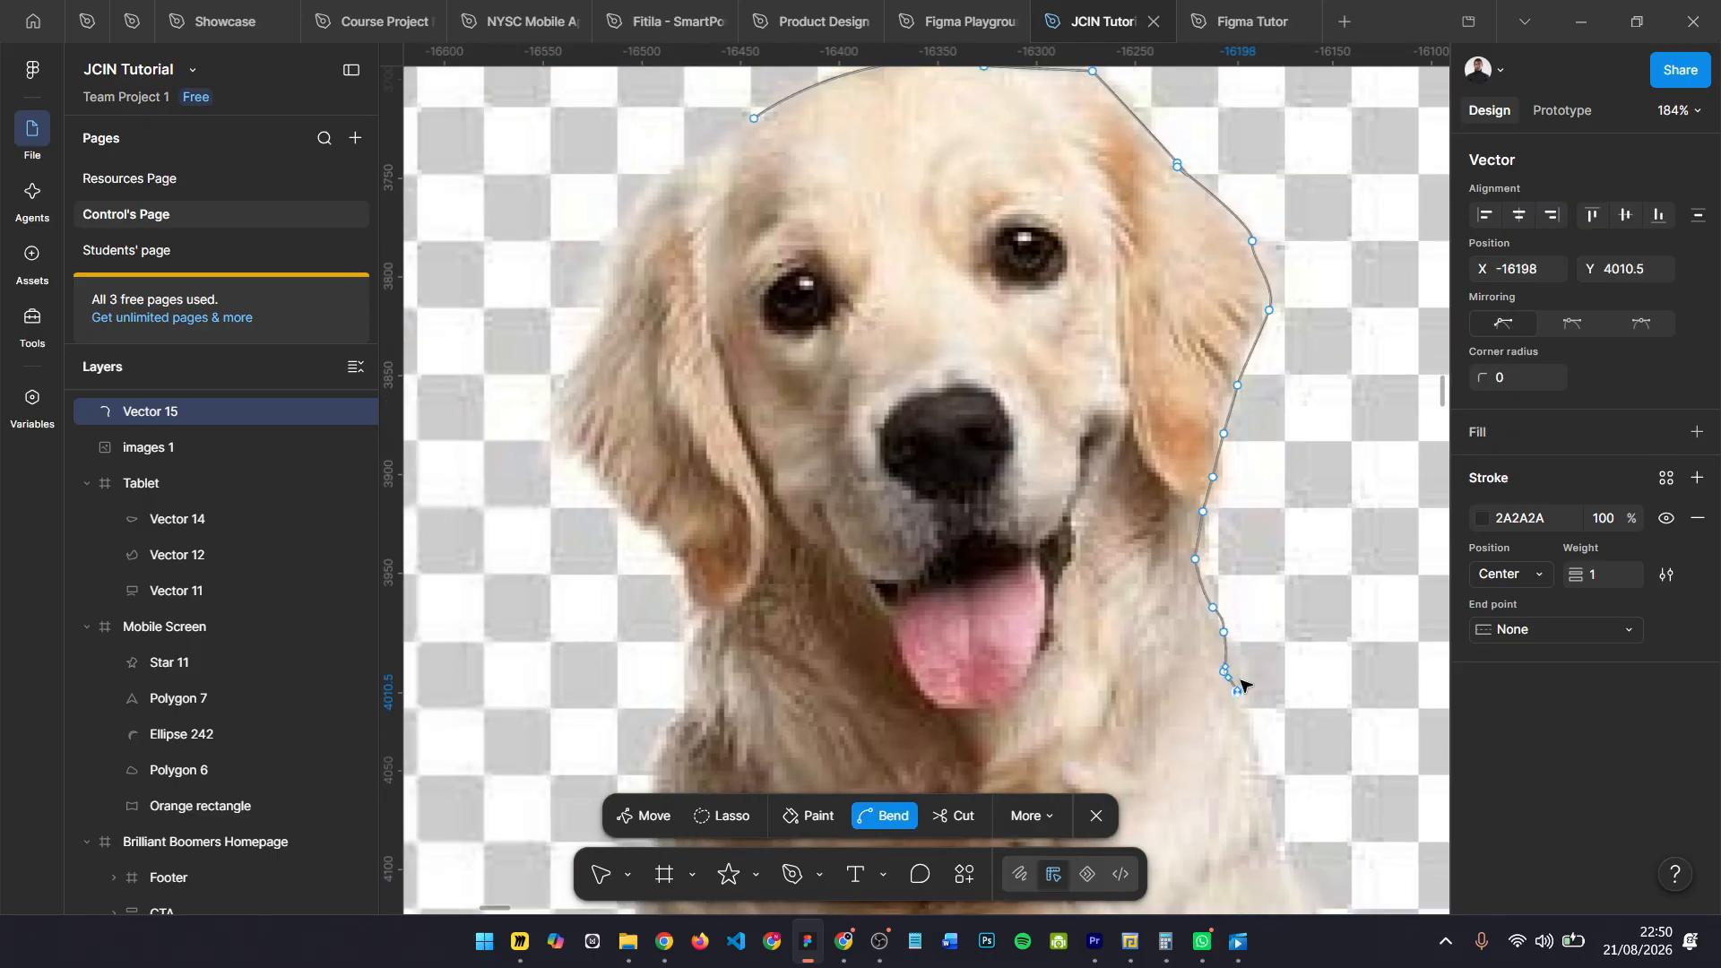
# - Extend the Pen outline over the dog's right-hand shoulder and down the side of its body
pyautogui.scroll(-2, 1239, 682)
pyautogui.click(1239, 620)
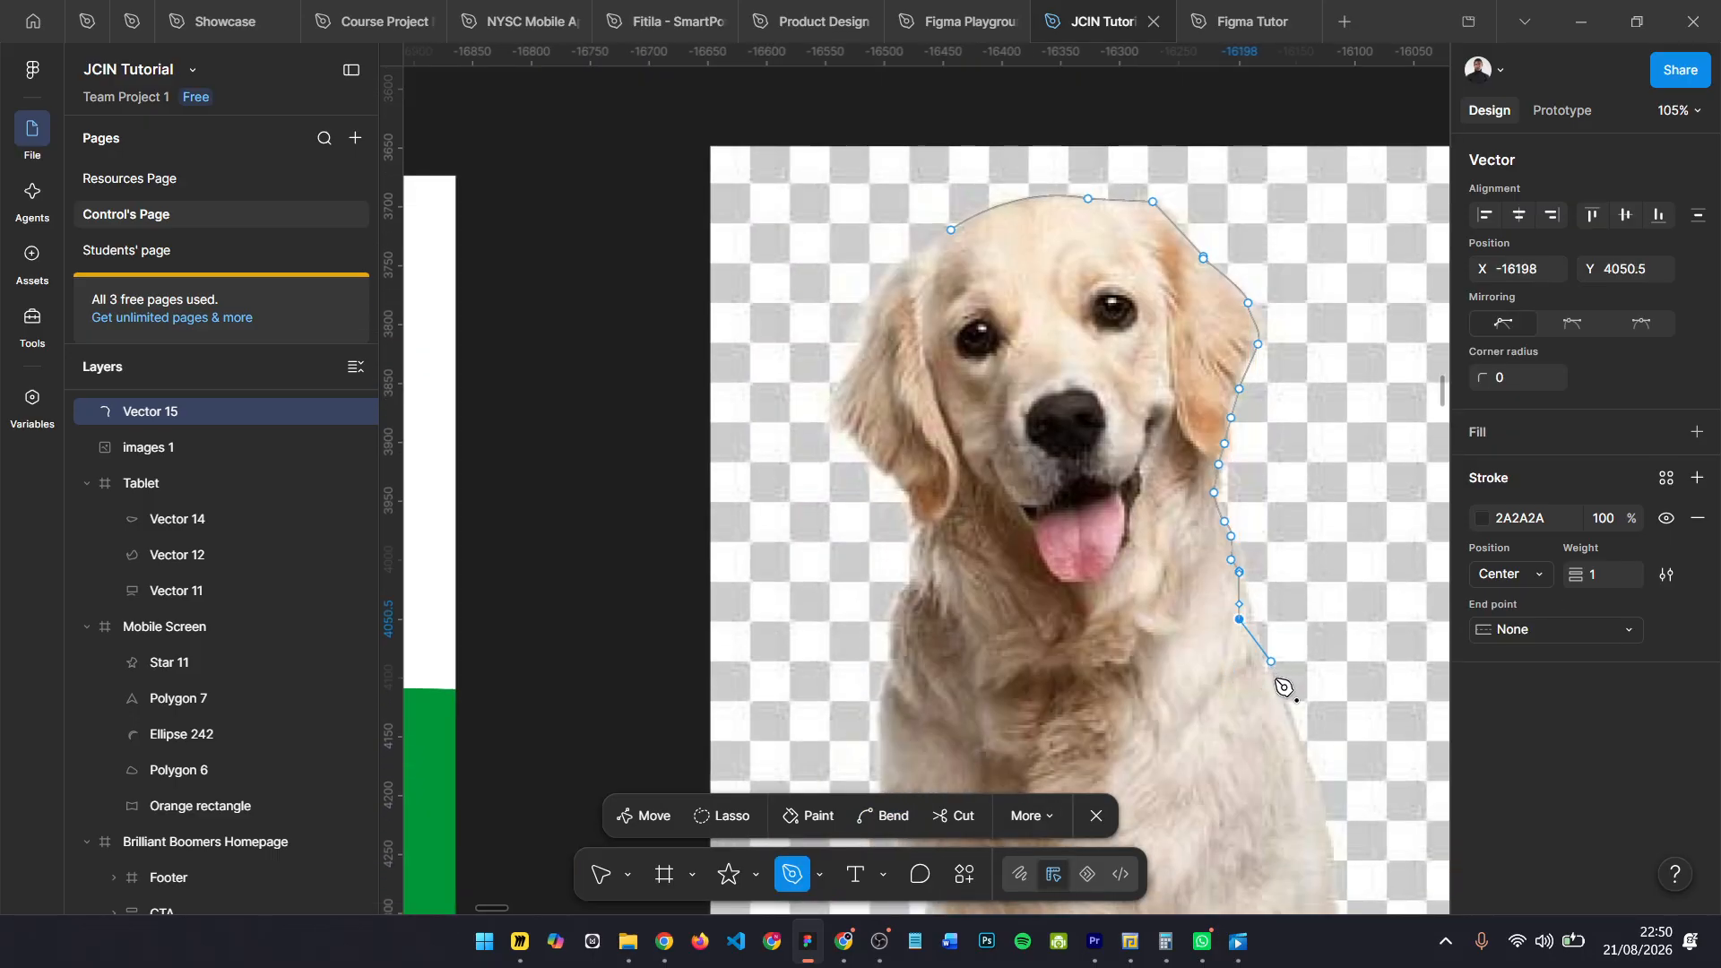
pyautogui.moveTo(1272, 669); pyautogui.dragTo(1279, 682)
pyautogui.moveTo(1280, 690); pyautogui.dragTo(1303, 739)
pyautogui.scroll(-4, 1306, 749)
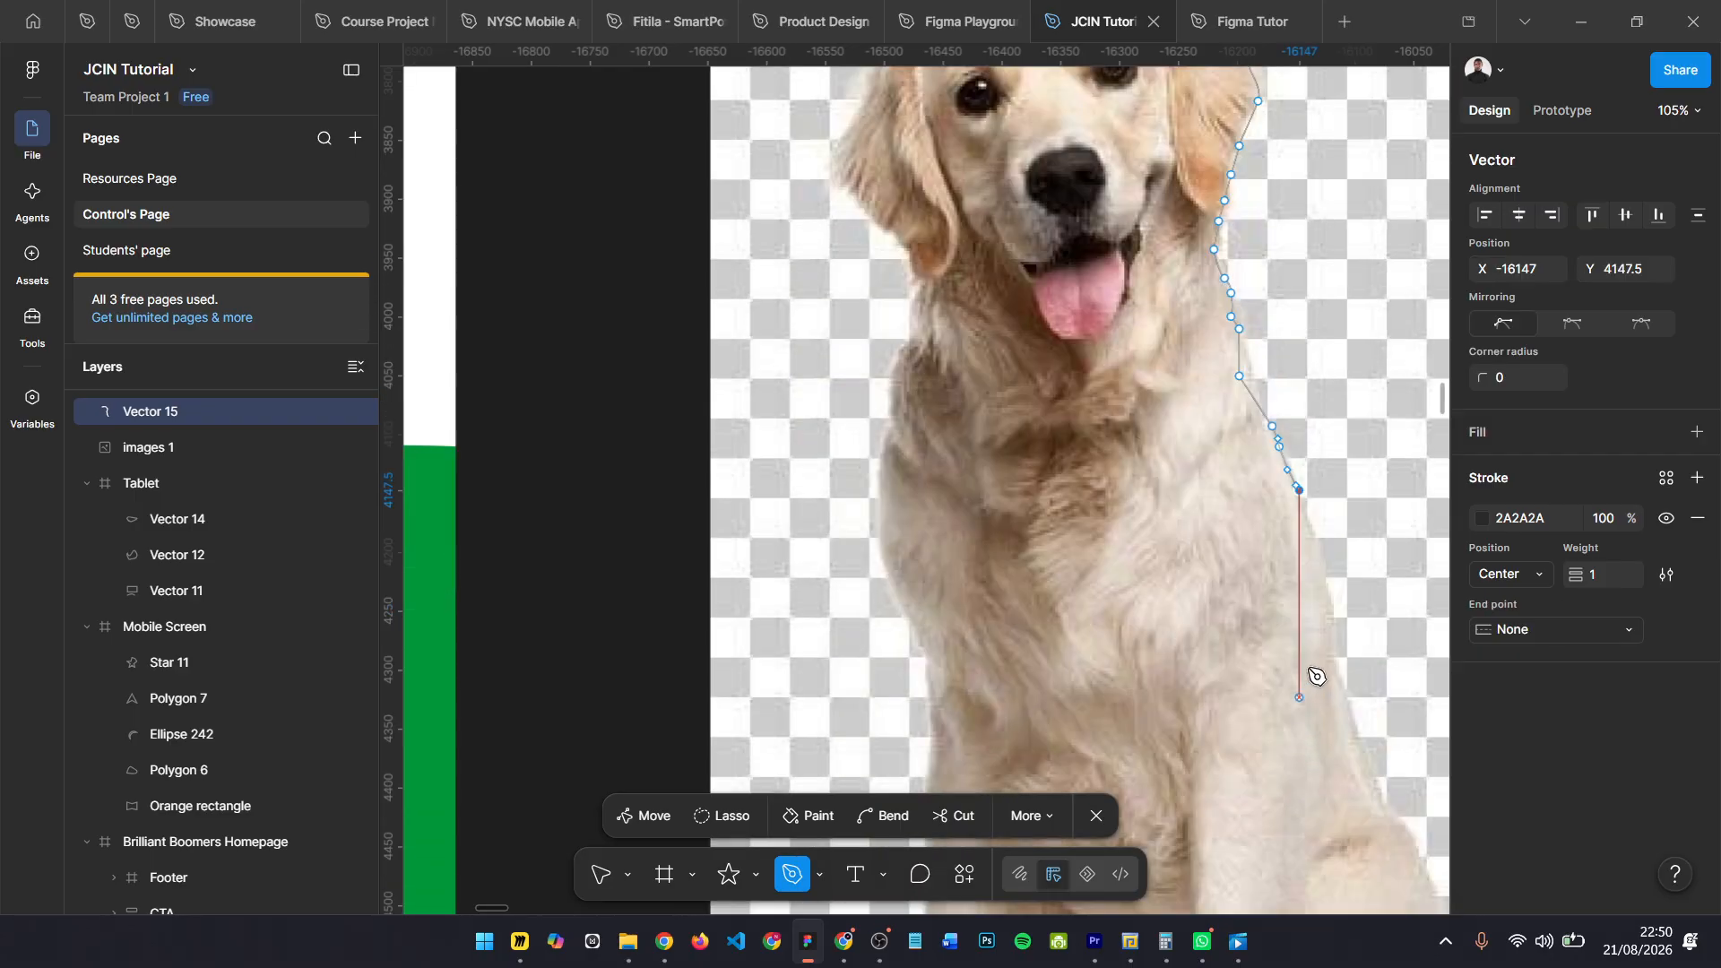
pyautogui.click(1312, 526)
pyautogui.moveTo(1339, 634); pyautogui.dragTo(1342, 644)
pyautogui.click(1339, 661)
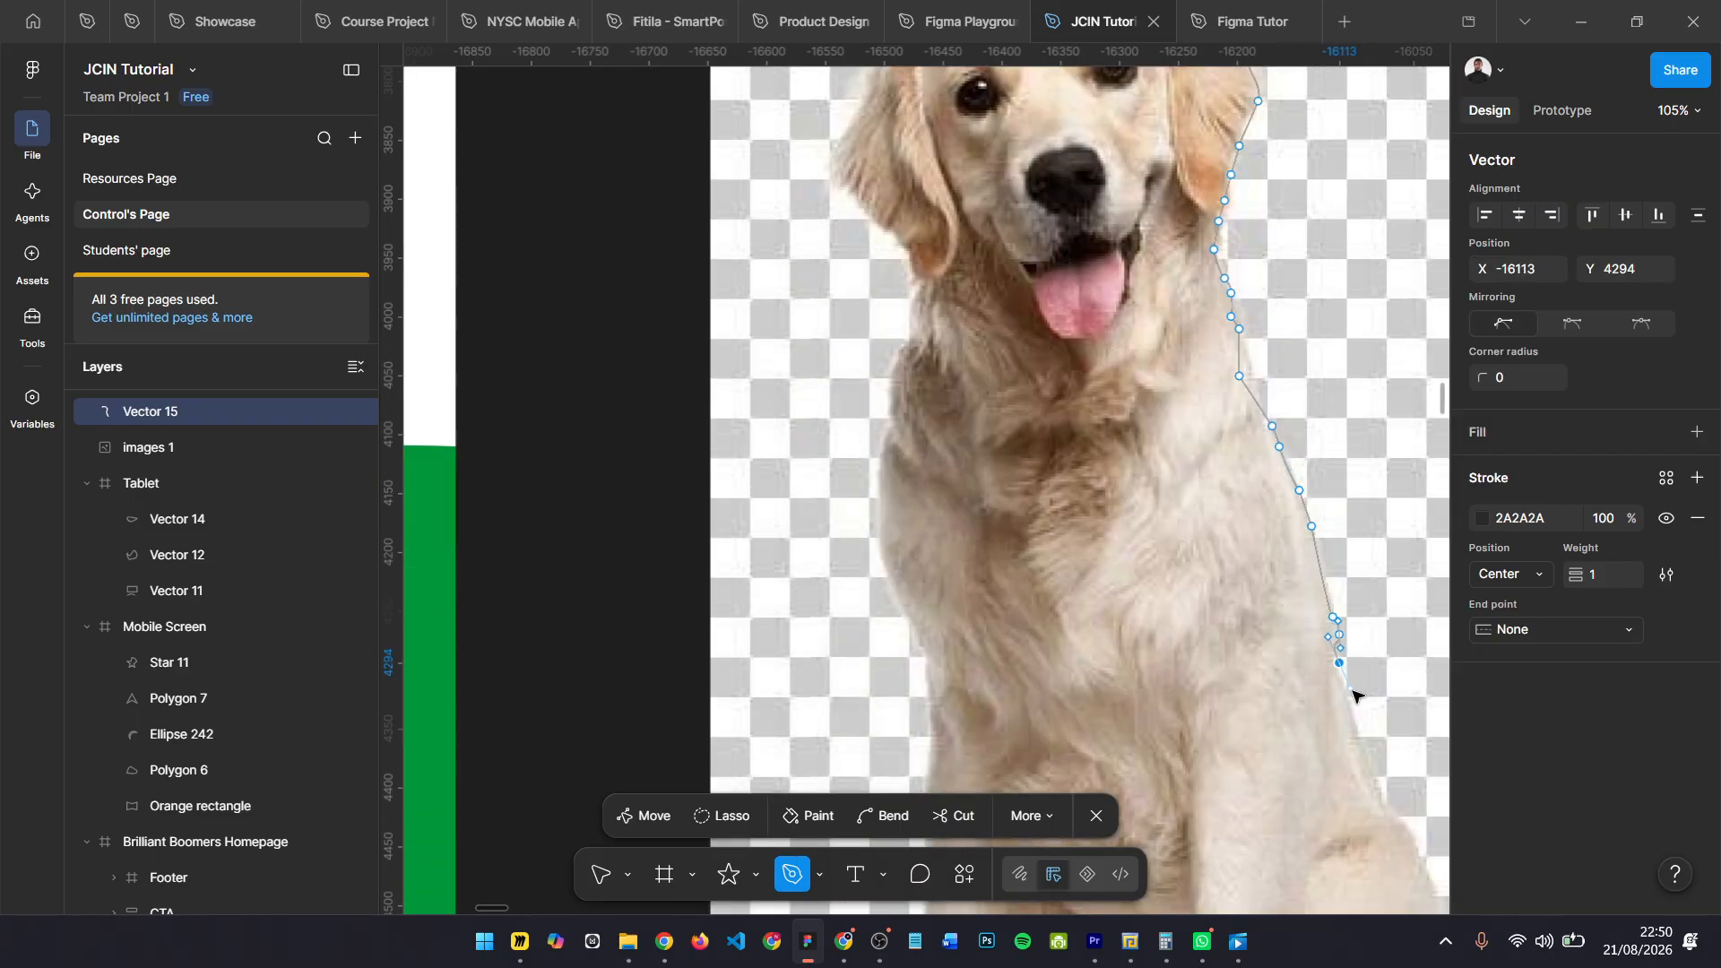
# - Trace the lower right side of the dog's body and over the top of its haunch
pyautogui.scroll(-3, 1353, 696)
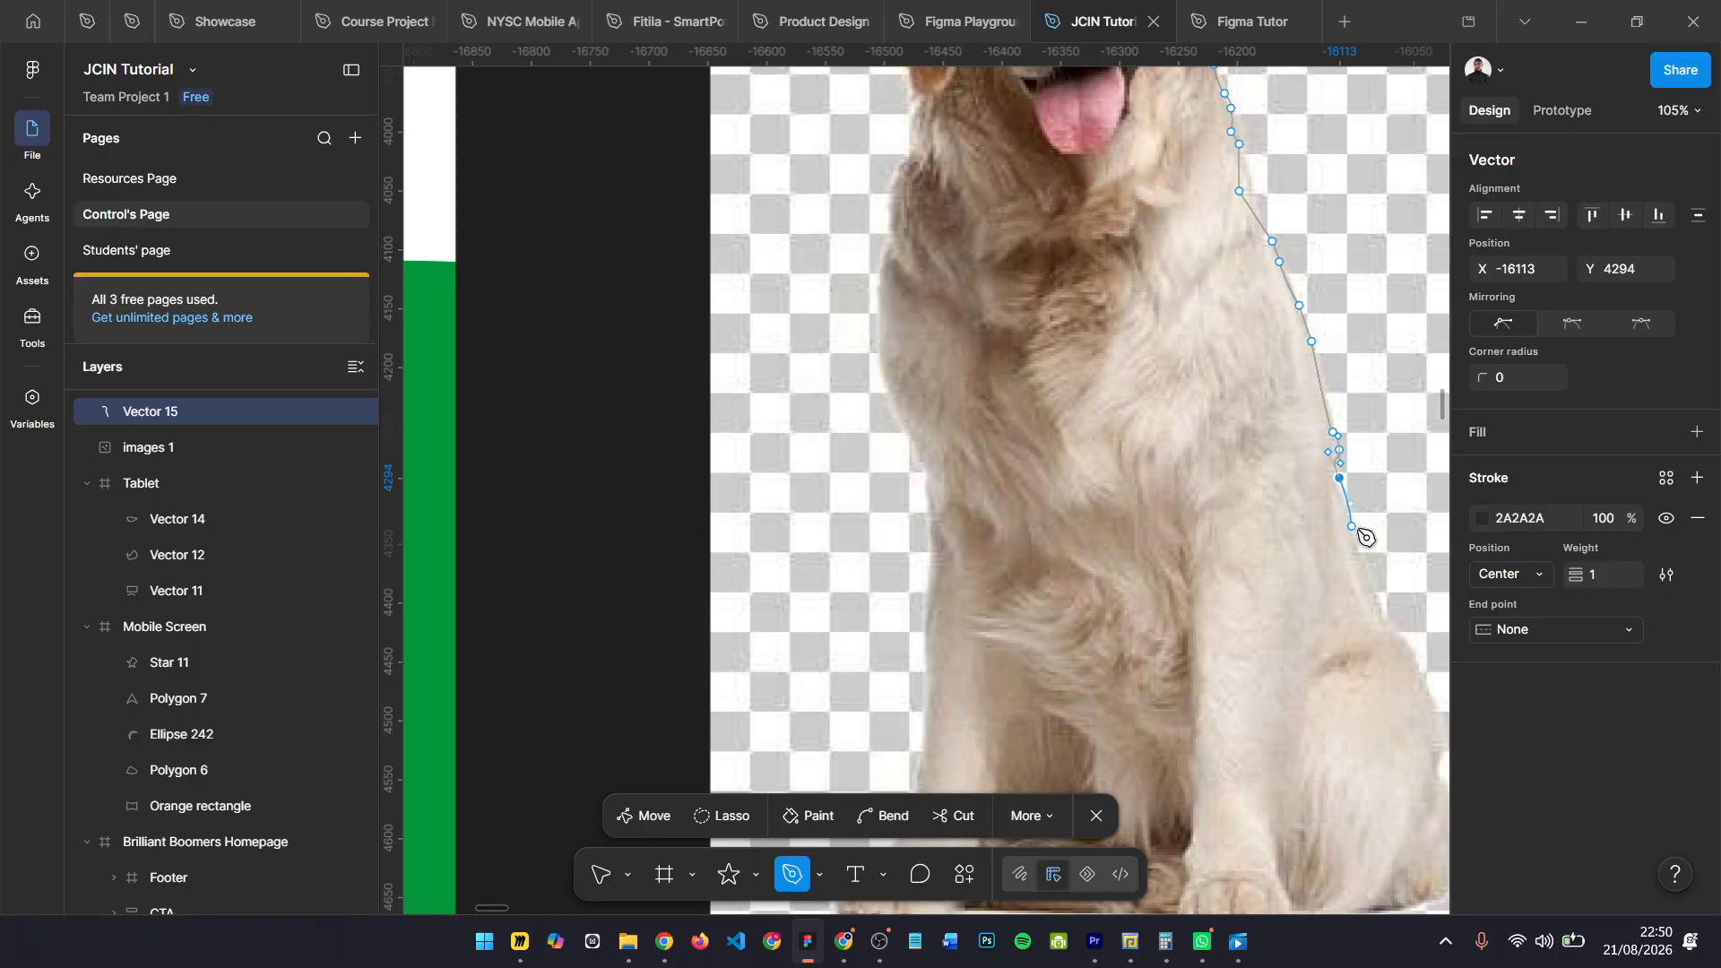
pyautogui.click(1352, 526)
pyautogui.moveTo(1359, 549); pyautogui.dragTo(1360, 555)
pyautogui.click(1359, 565)
pyautogui.hscroll(1, 1380, 606)
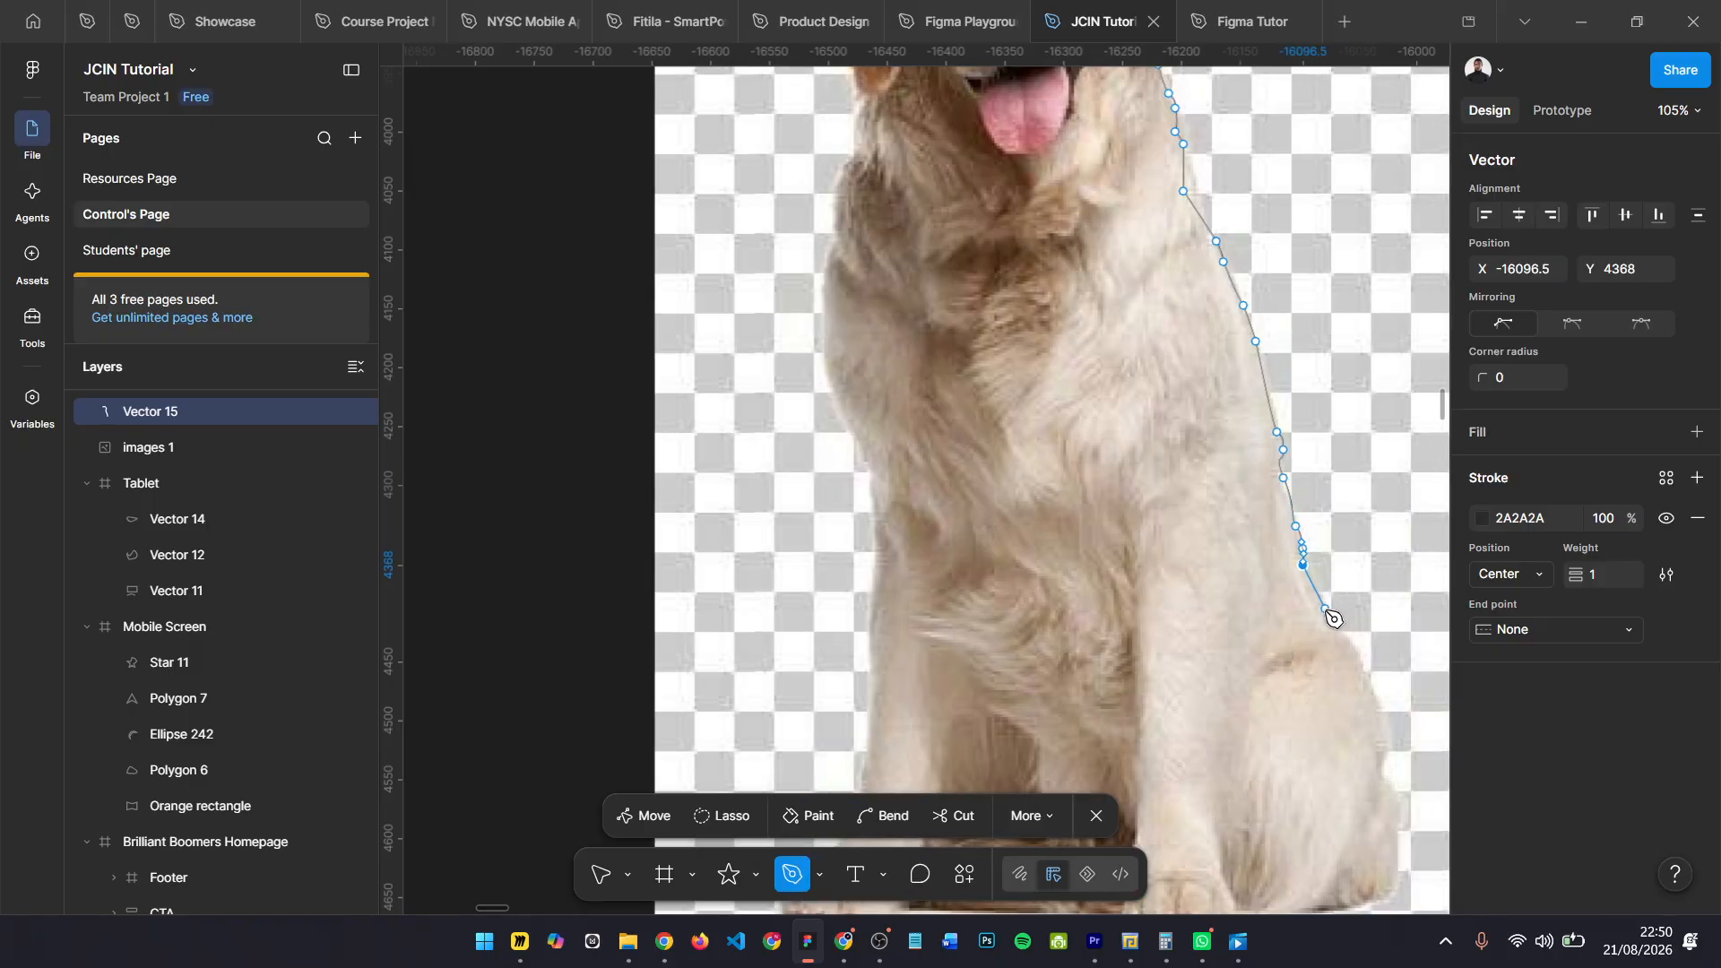
pyautogui.click(1325, 609)
pyautogui.click(1336, 631)
pyautogui.click(1345, 646)
pyautogui.moveTo(1358, 661); pyautogui.dragTo(1378, 697)
# - Continue the outline down the outer edge of the haunch to the dog's rear paw
pyautogui.scroll(-6, 1389, 729)
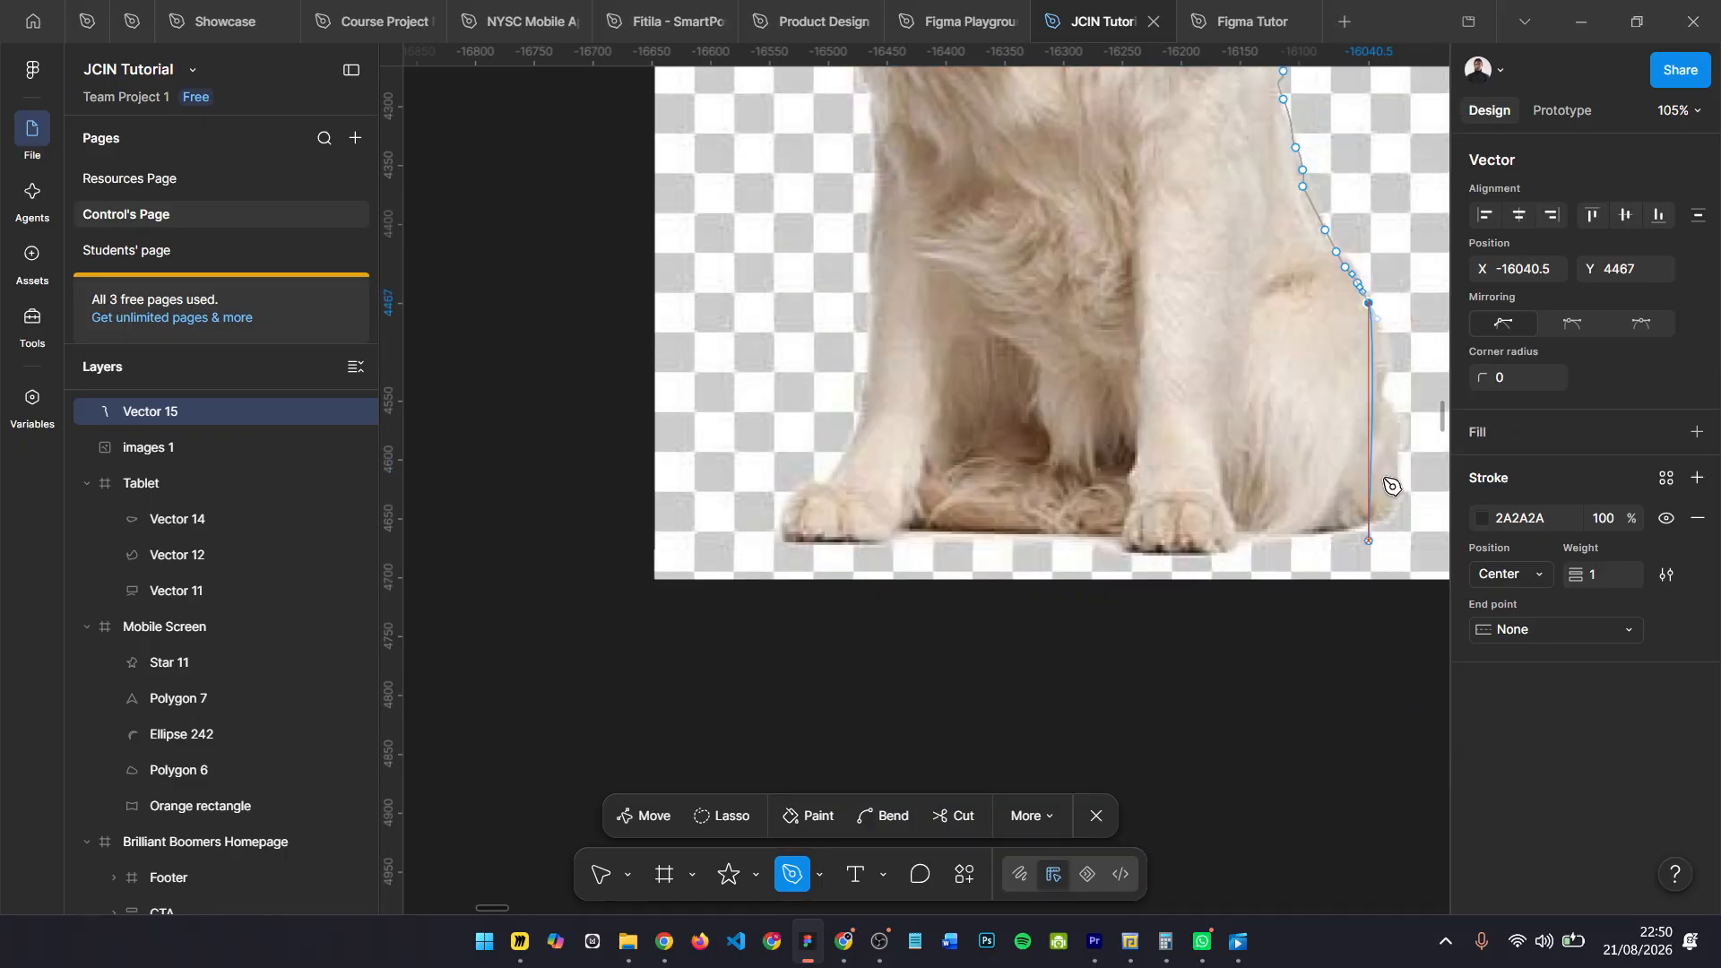
pyautogui.click(1375, 340)
pyautogui.click(1385, 397)
pyautogui.click(1385, 408)
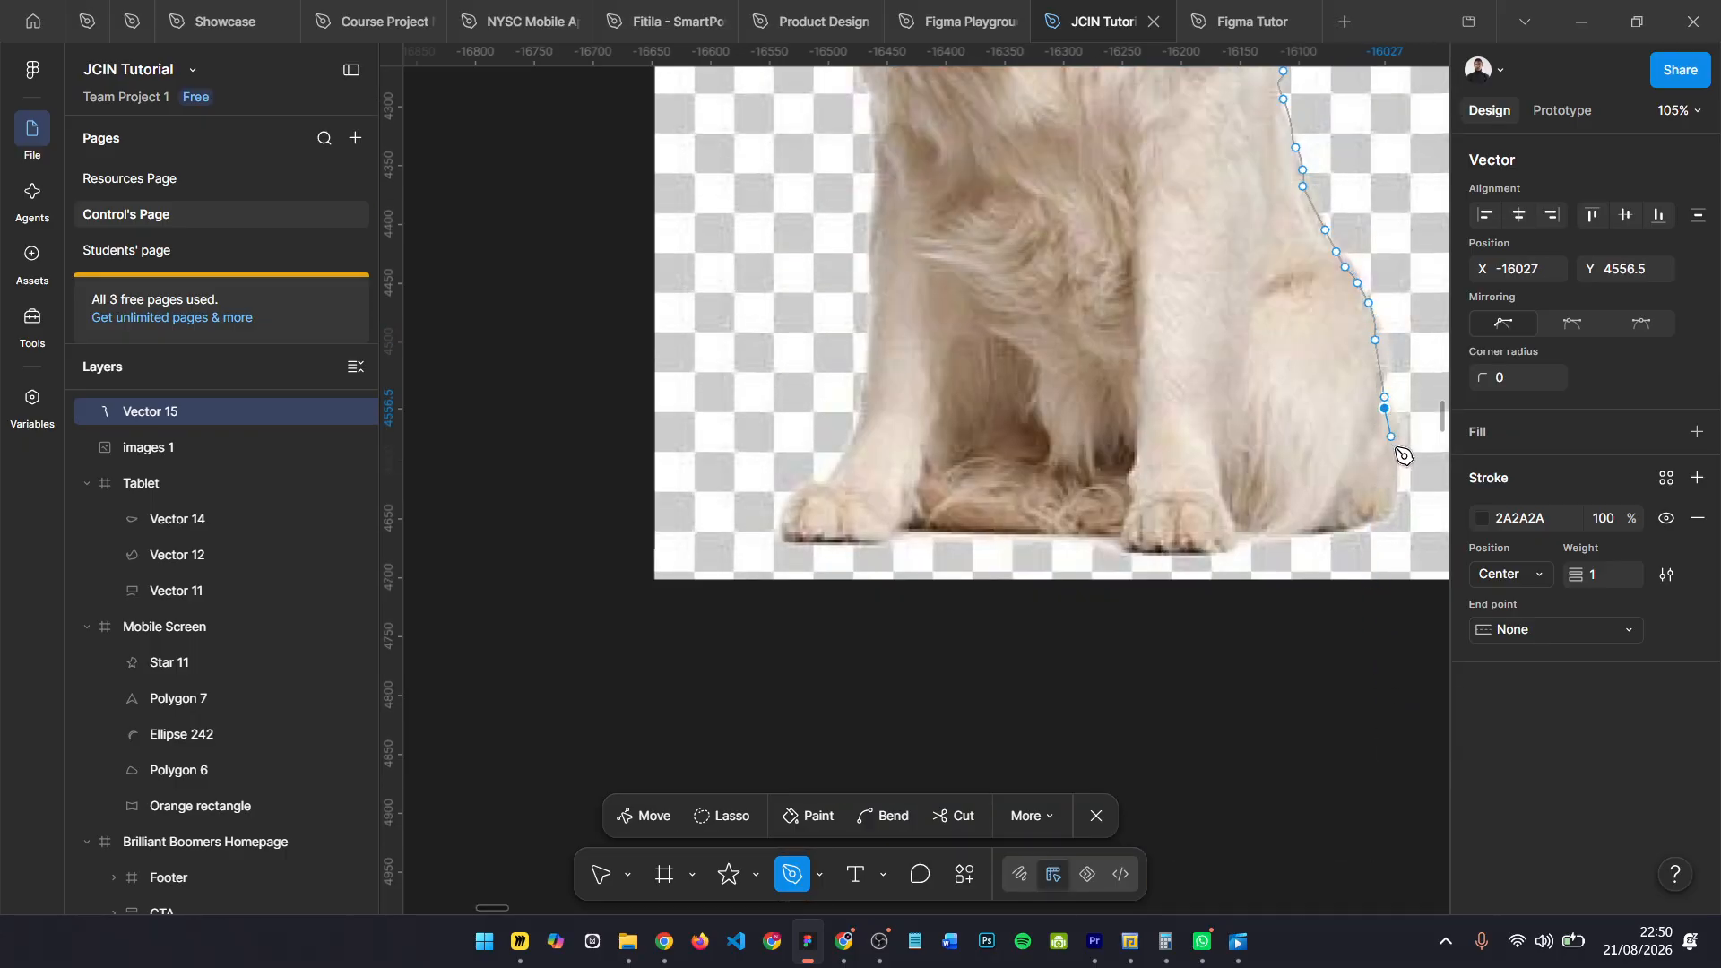
pyautogui.click(1390, 439)
pyautogui.click(1398, 460)
pyautogui.moveTo(1399, 491); pyautogui.dragTo(1399, 496)
pyautogui.moveTo(1390, 506); pyautogui.dragTo(1390, 512)
# - Trace beneath the rear paw and along the ground to the edge of the right-hand front paw
pyautogui.click(1369, 524)
pyautogui.click(1352, 524)
pyautogui.click(1320, 530)
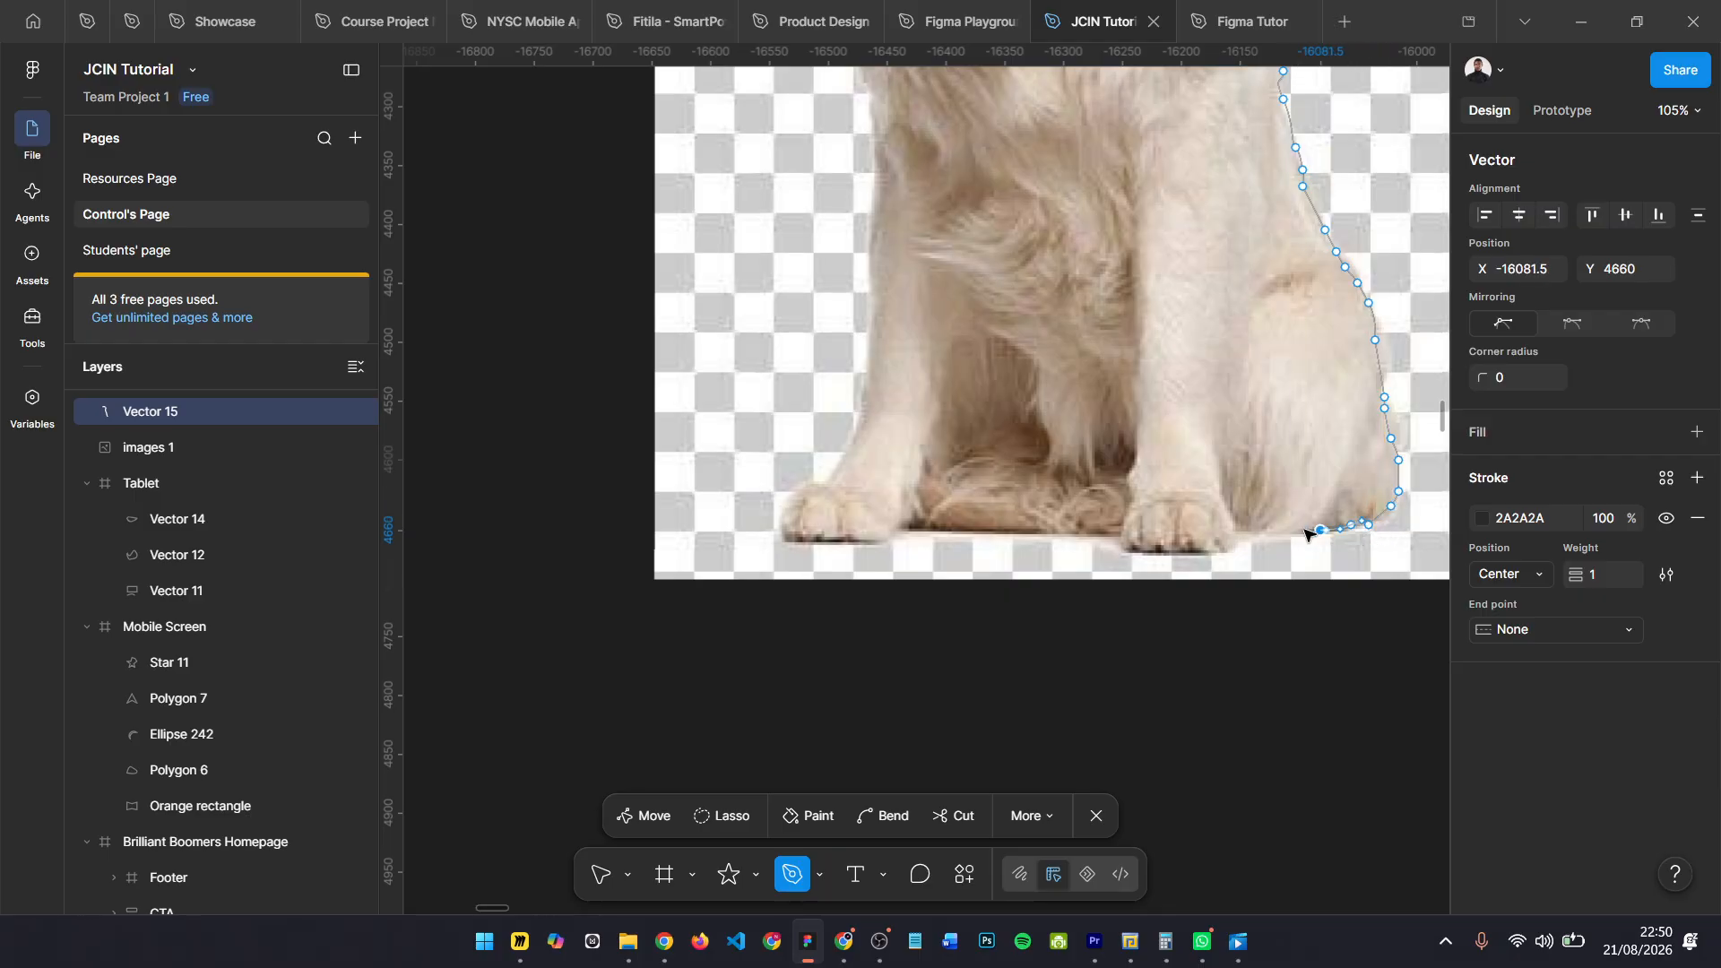
pyautogui.click(1302, 530)
pyautogui.click(1248, 530)
pyautogui.click(1249, 530)
pyautogui.click(1238, 541)
pyautogui.click(1234, 546)
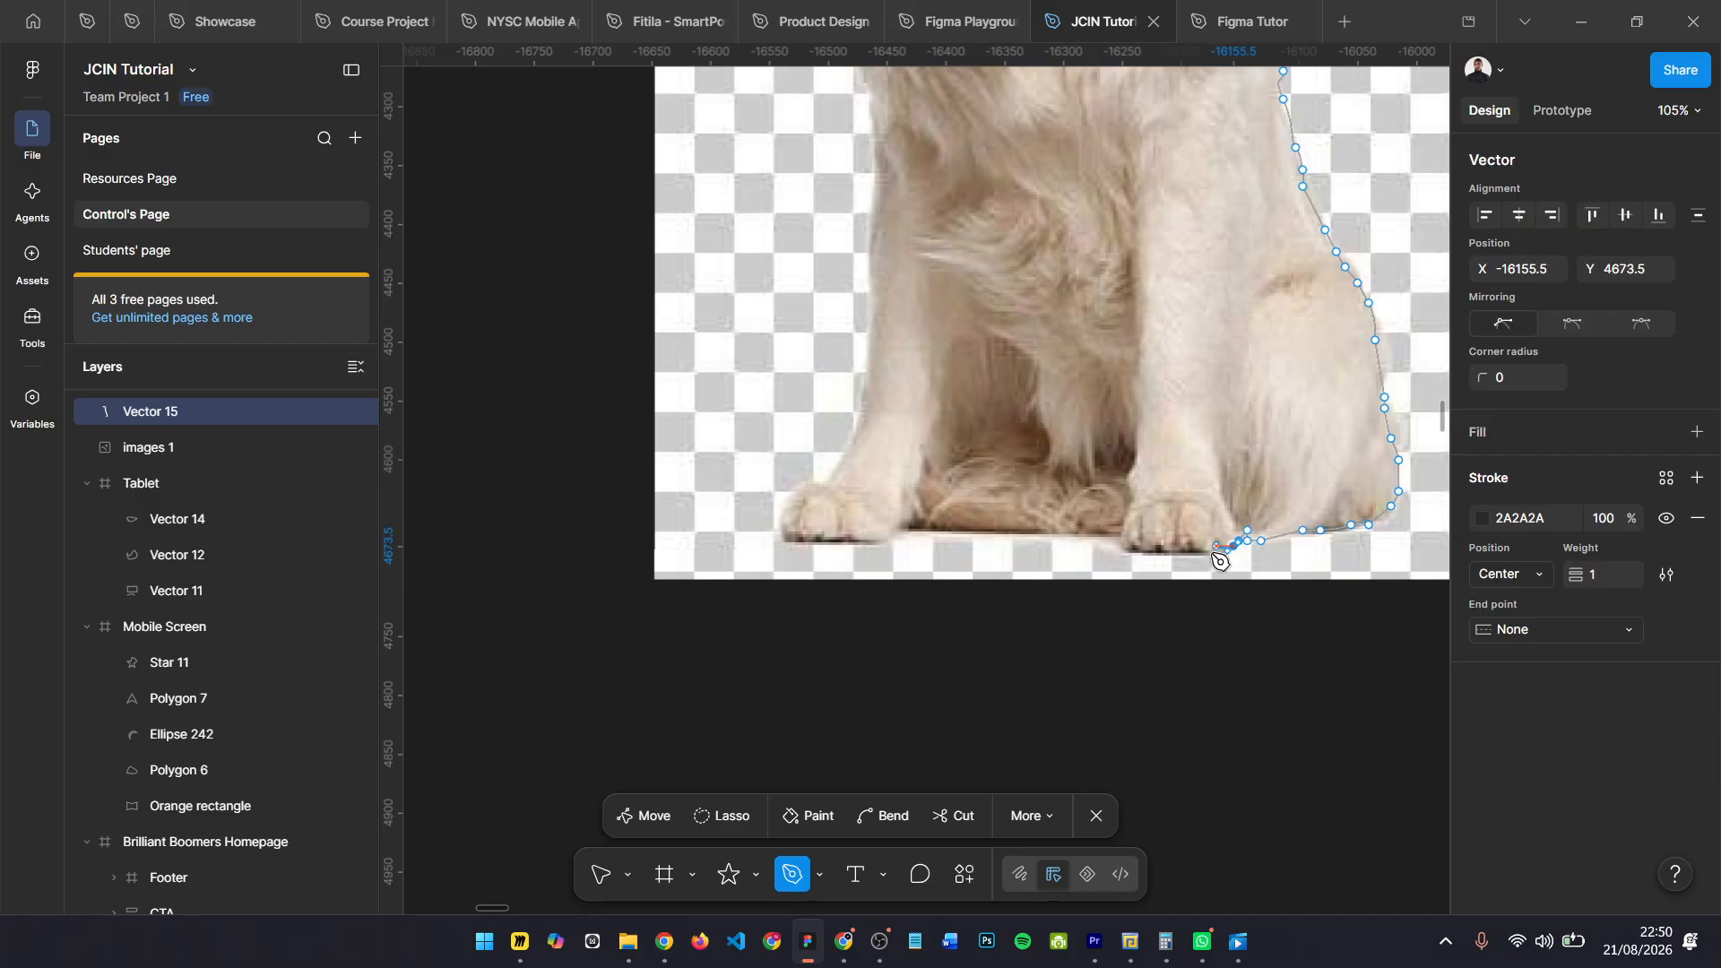
# - Outline the underside of the dog's right-hand front paw up to its inner edge
pyautogui.click(1212, 552)
pyautogui.moveTo(1189, 551); pyautogui.dragTo(1139, 552)
pyautogui.click(1123, 552)
pyautogui.click(1115, 546)
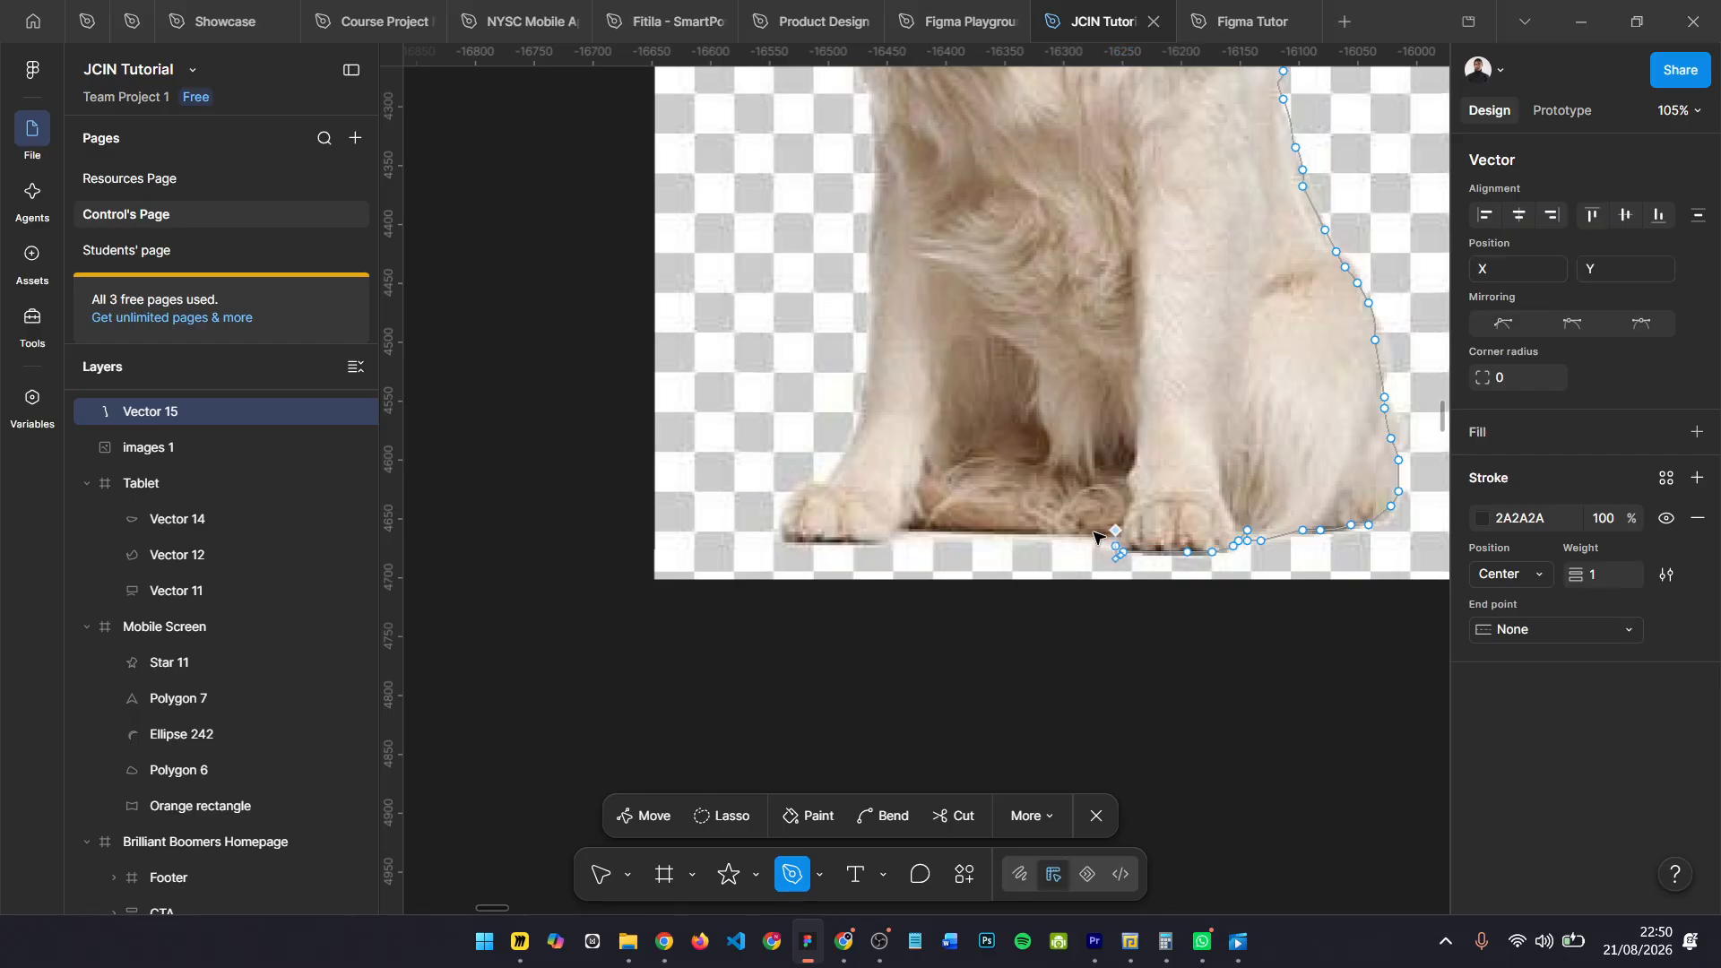
# - Run the outline along the lower fur edge between the dog's two front paws
pyautogui.click(1087, 530)
pyautogui.click(1058, 530)
pyautogui.moveTo(1010, 524); pyautogui.dragTo(991, 525)
pyautogui.moveTo(969, 524); pyautogui.dragTo(782, 539)
pyautogui.click(936, 524)
pyautogui.click(914, 530)
# - Trace around the left-hand front paw and up to the base of its leg
pyautogui.click(820, 541)
pyautogui.moveTo(774, 530); pyautogui.dragTo(871, 389)
pyautogui.click(785, 505)
pyautogui.click(831, 477)
# - Continue the outline up the outer edge of the left-hand front leg to the side of the chest
pyautogui.click(872, 360)
pyautogui.click(872, 303)
pyautogui.scroll(5, 883, 358)
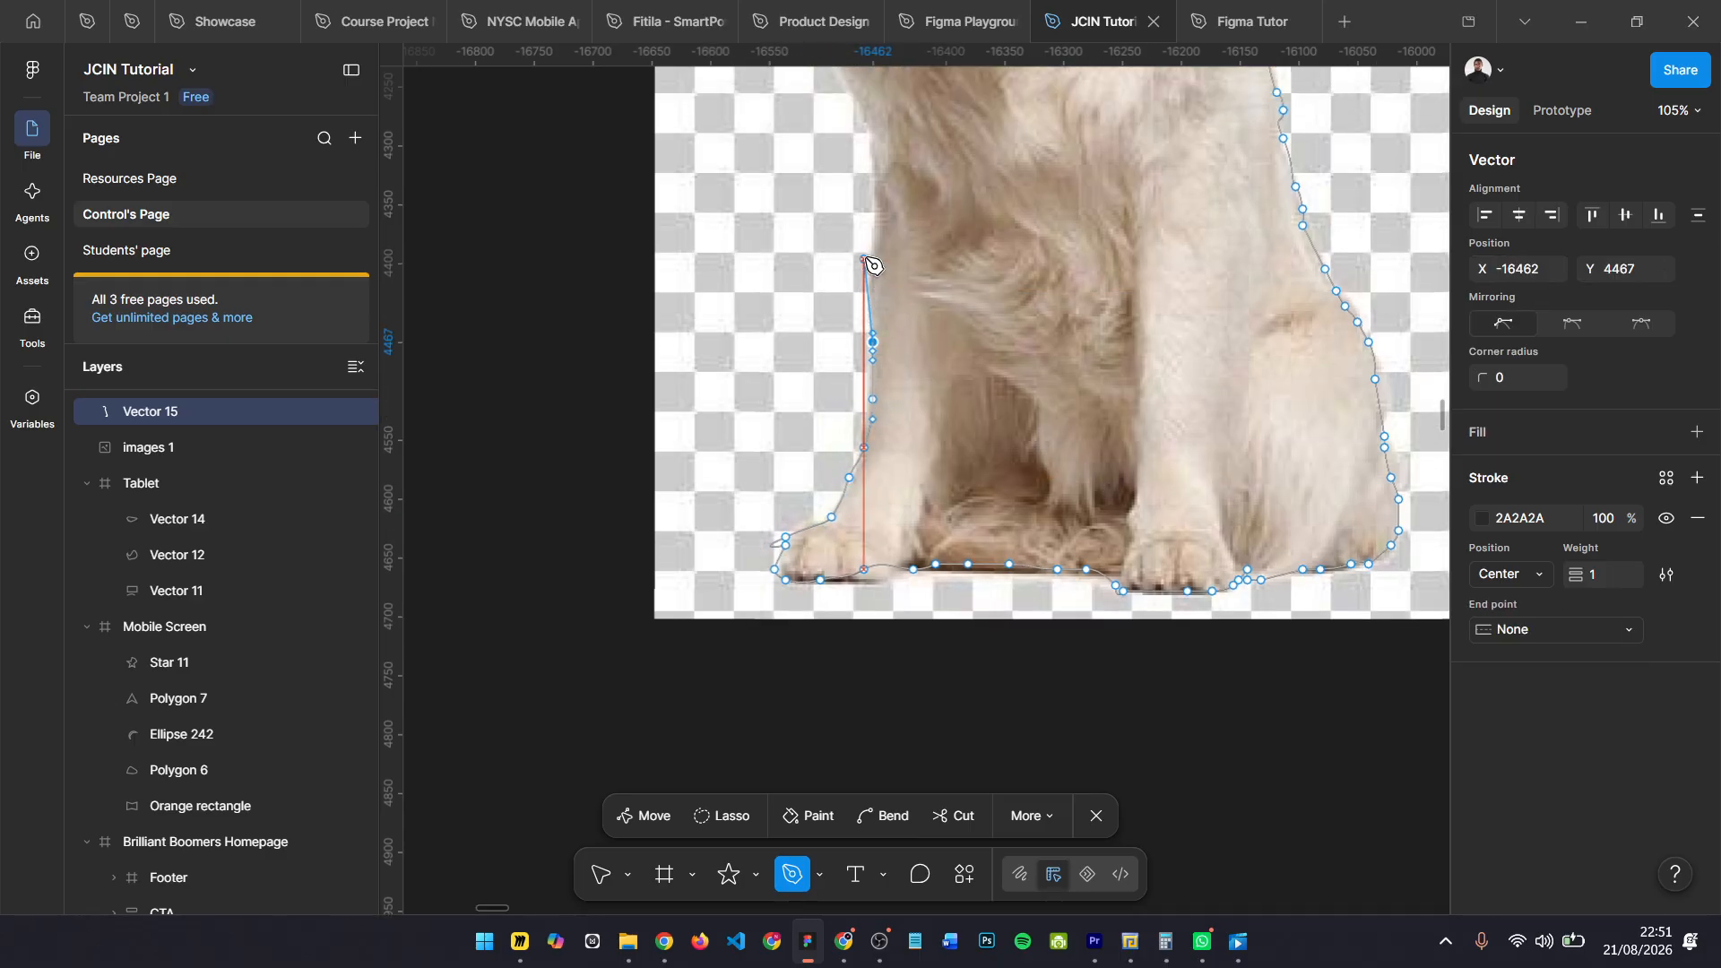
pyautogui.click(872, 452)
pyautogui.click(872, 424)
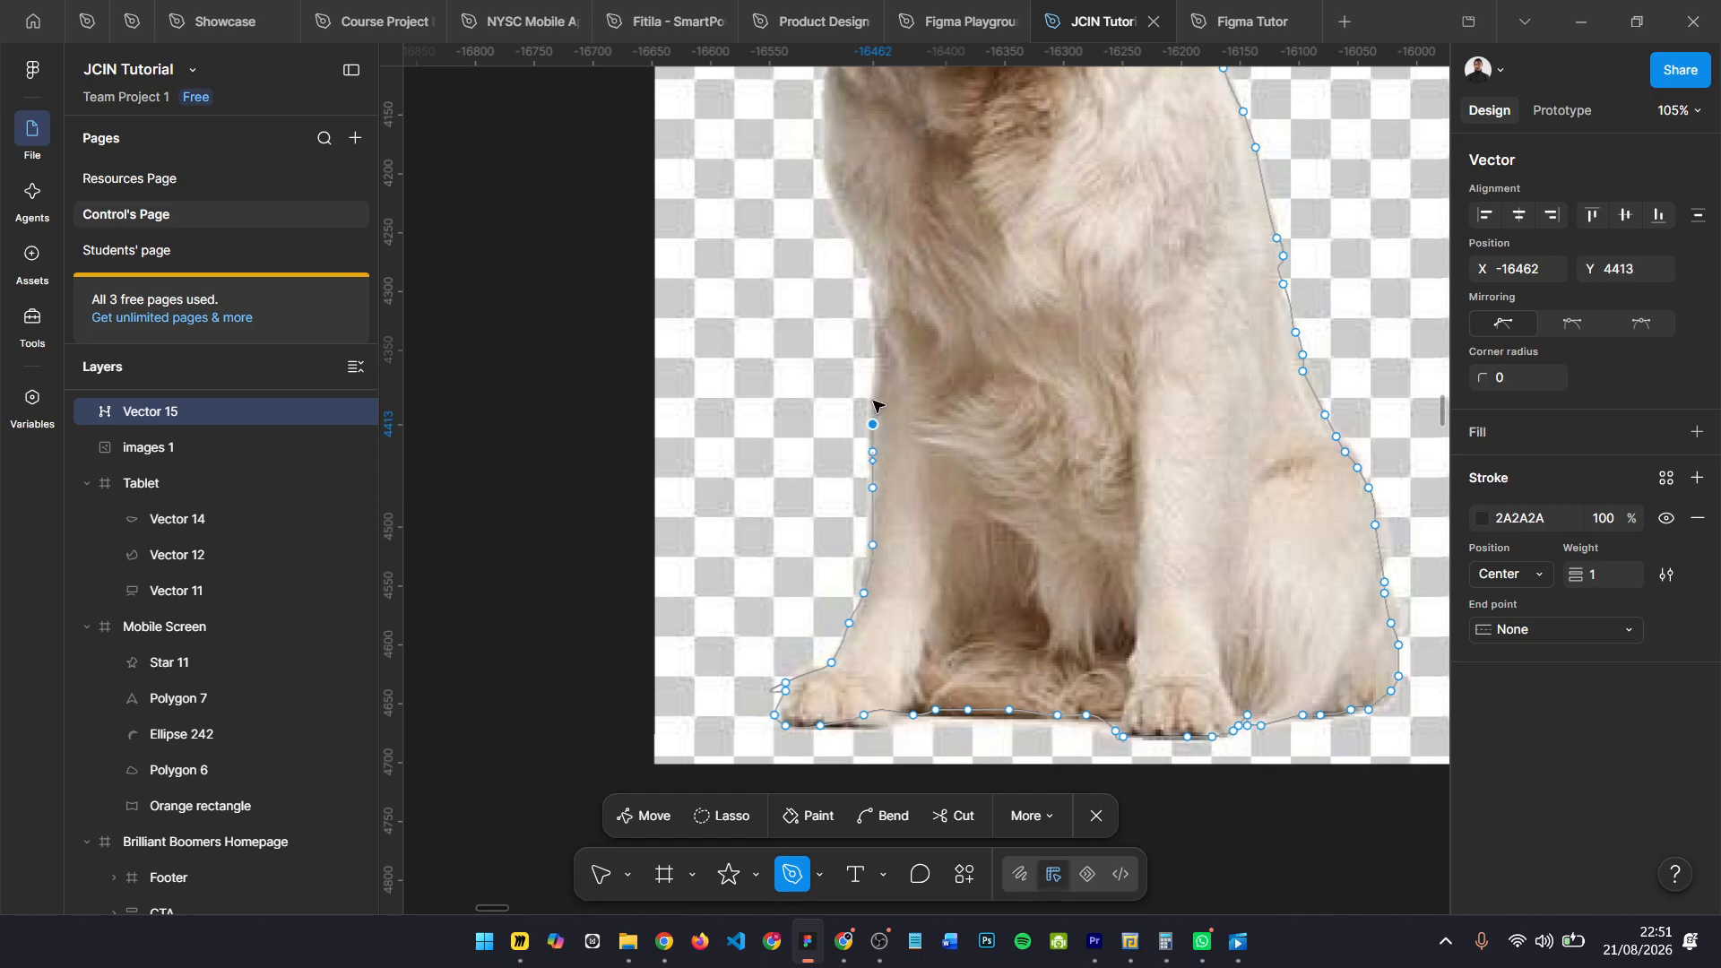
pyautogui.click(872, 397)
pyautogui.moveTo(880, 355); pyautogui.dragTo(880, 317)
pyautogui.click(865, 250)
# - Curve the outline around the dog's left-hand shoulder and up to the neck just below the ear
pyautogui.scroll(6, 867, 249)
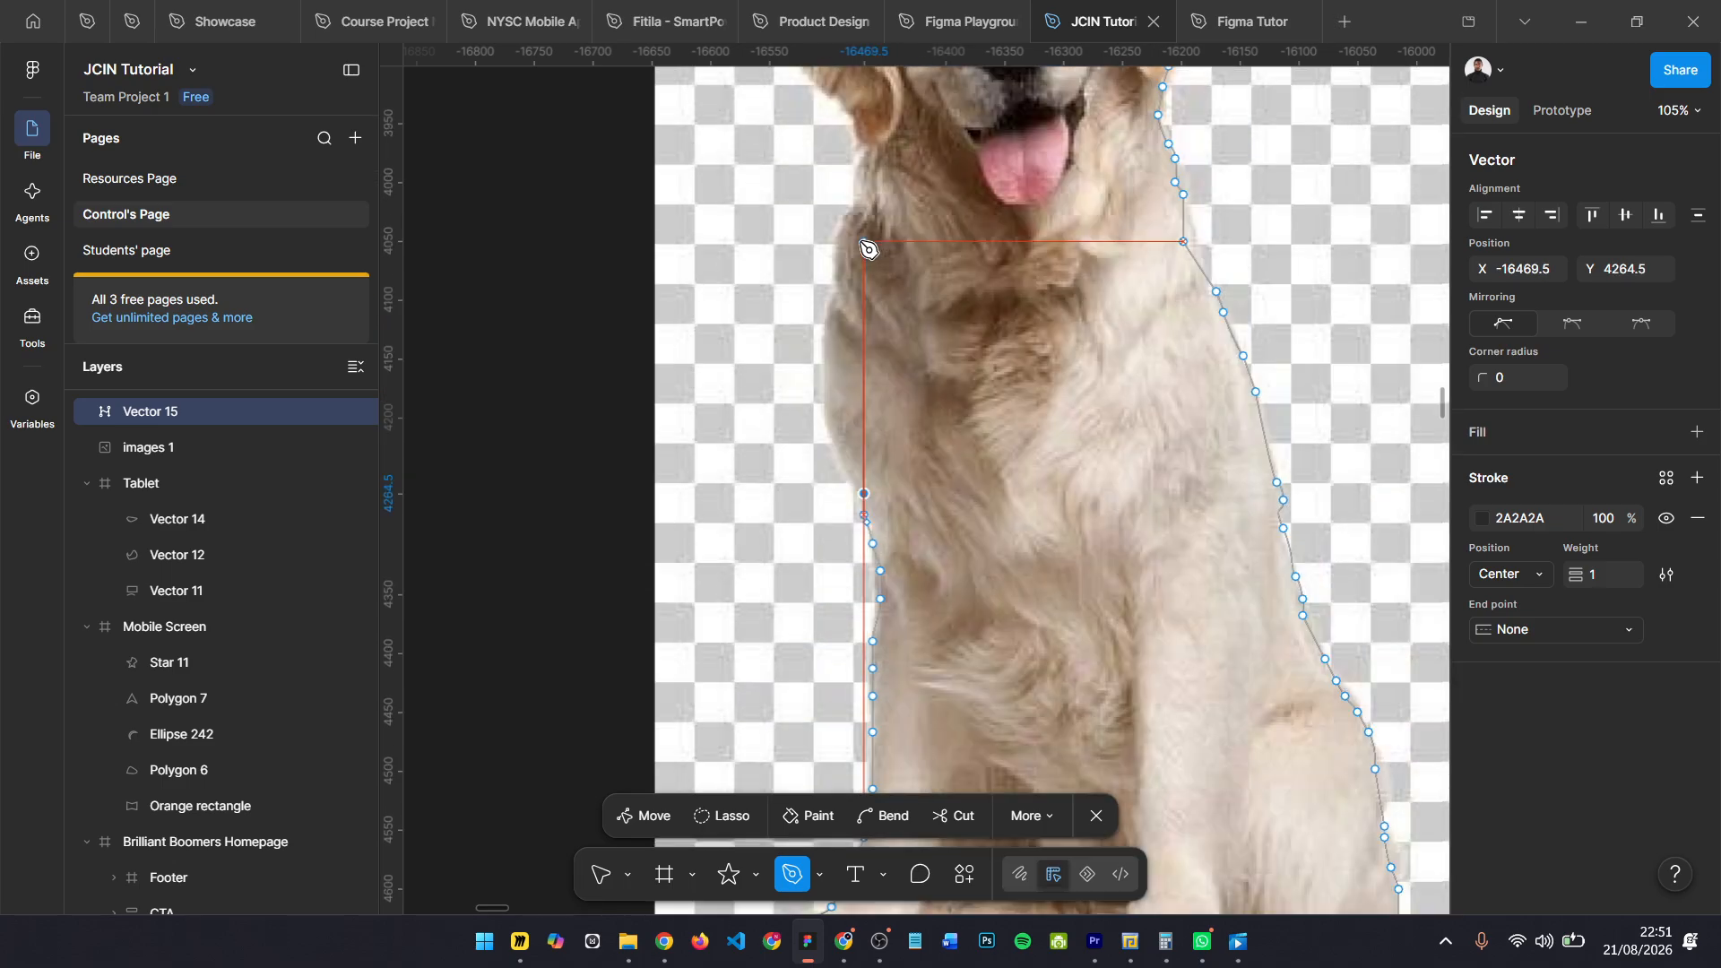
pyautogui.moveTo(835, 287); pyautogui.dragTo(872, 194)
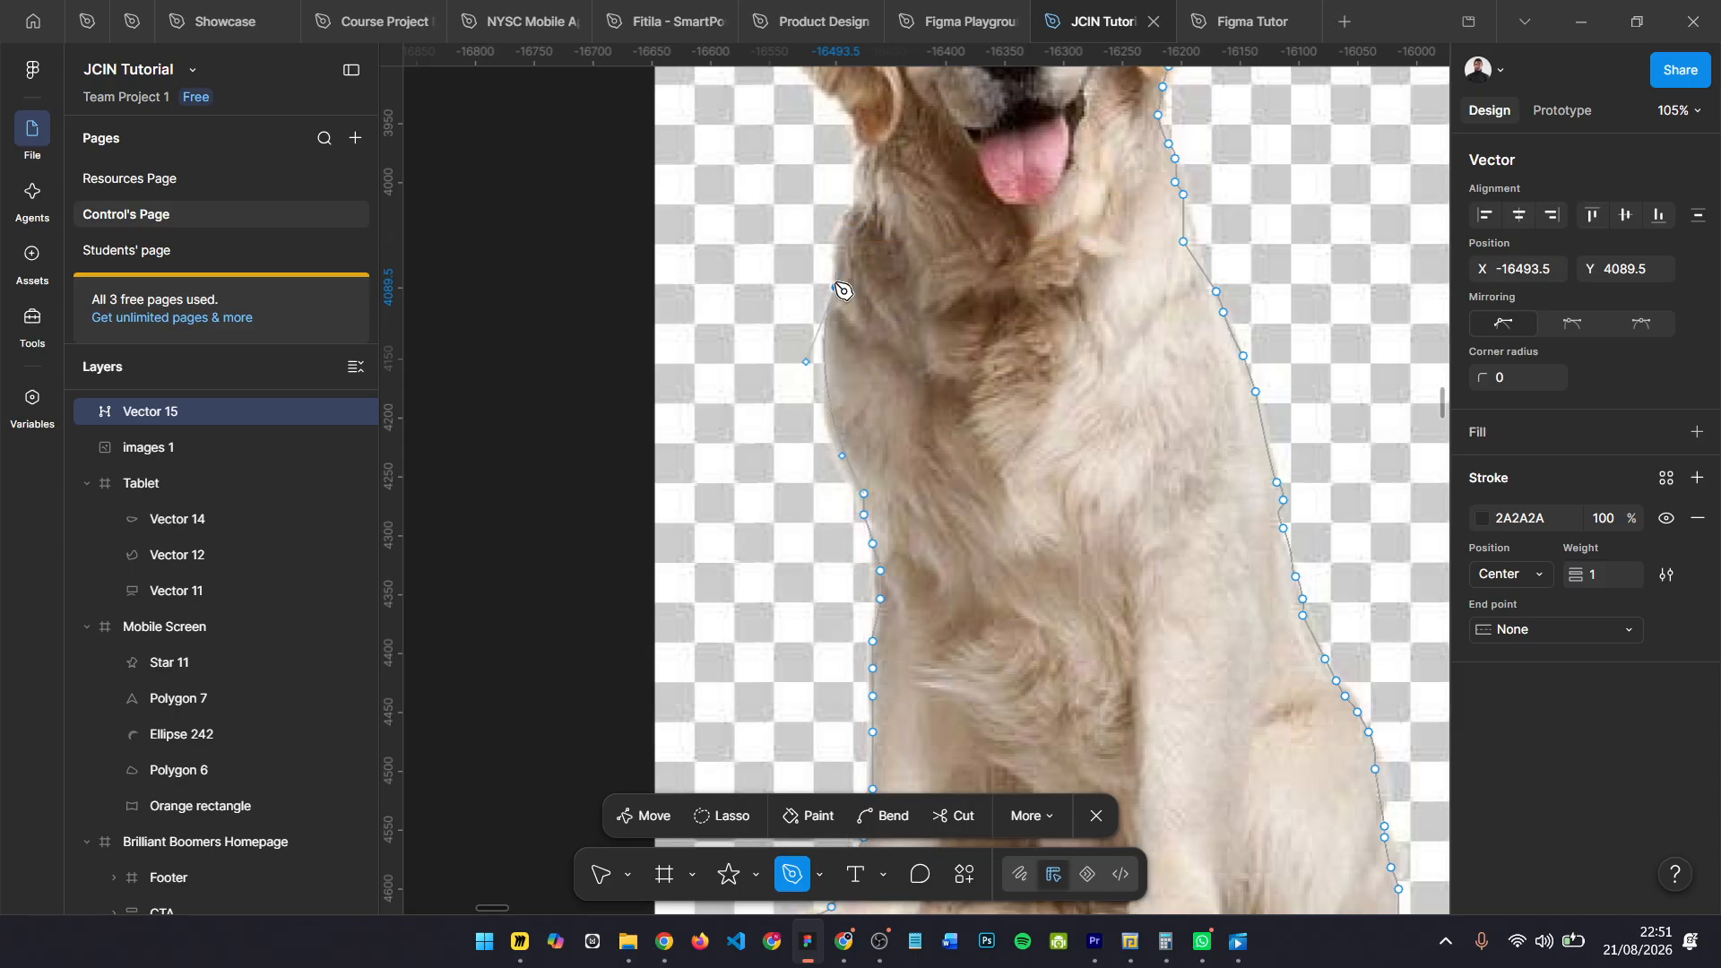
pyautogui.click(865, 158)
pyautogui.scroll(3, 870, 170)
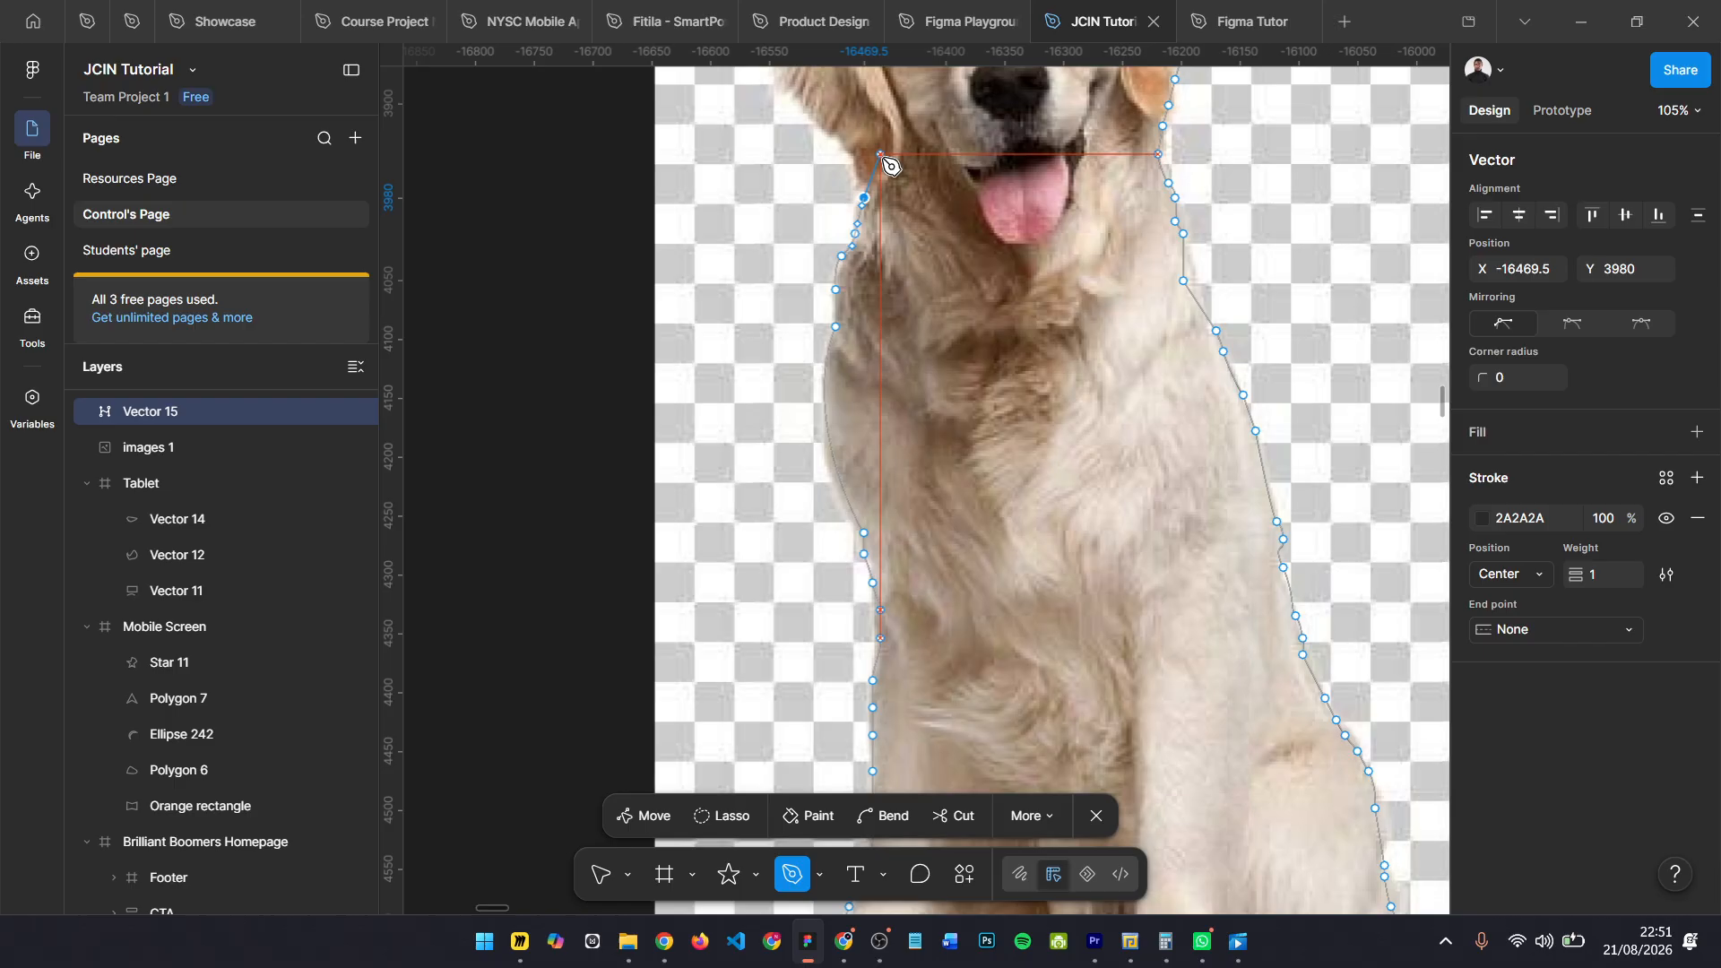
# - Continue the outline from the neck around the lower edge of the dog's left-hand ear and up its outer side
pyautogui.click(811, 182)
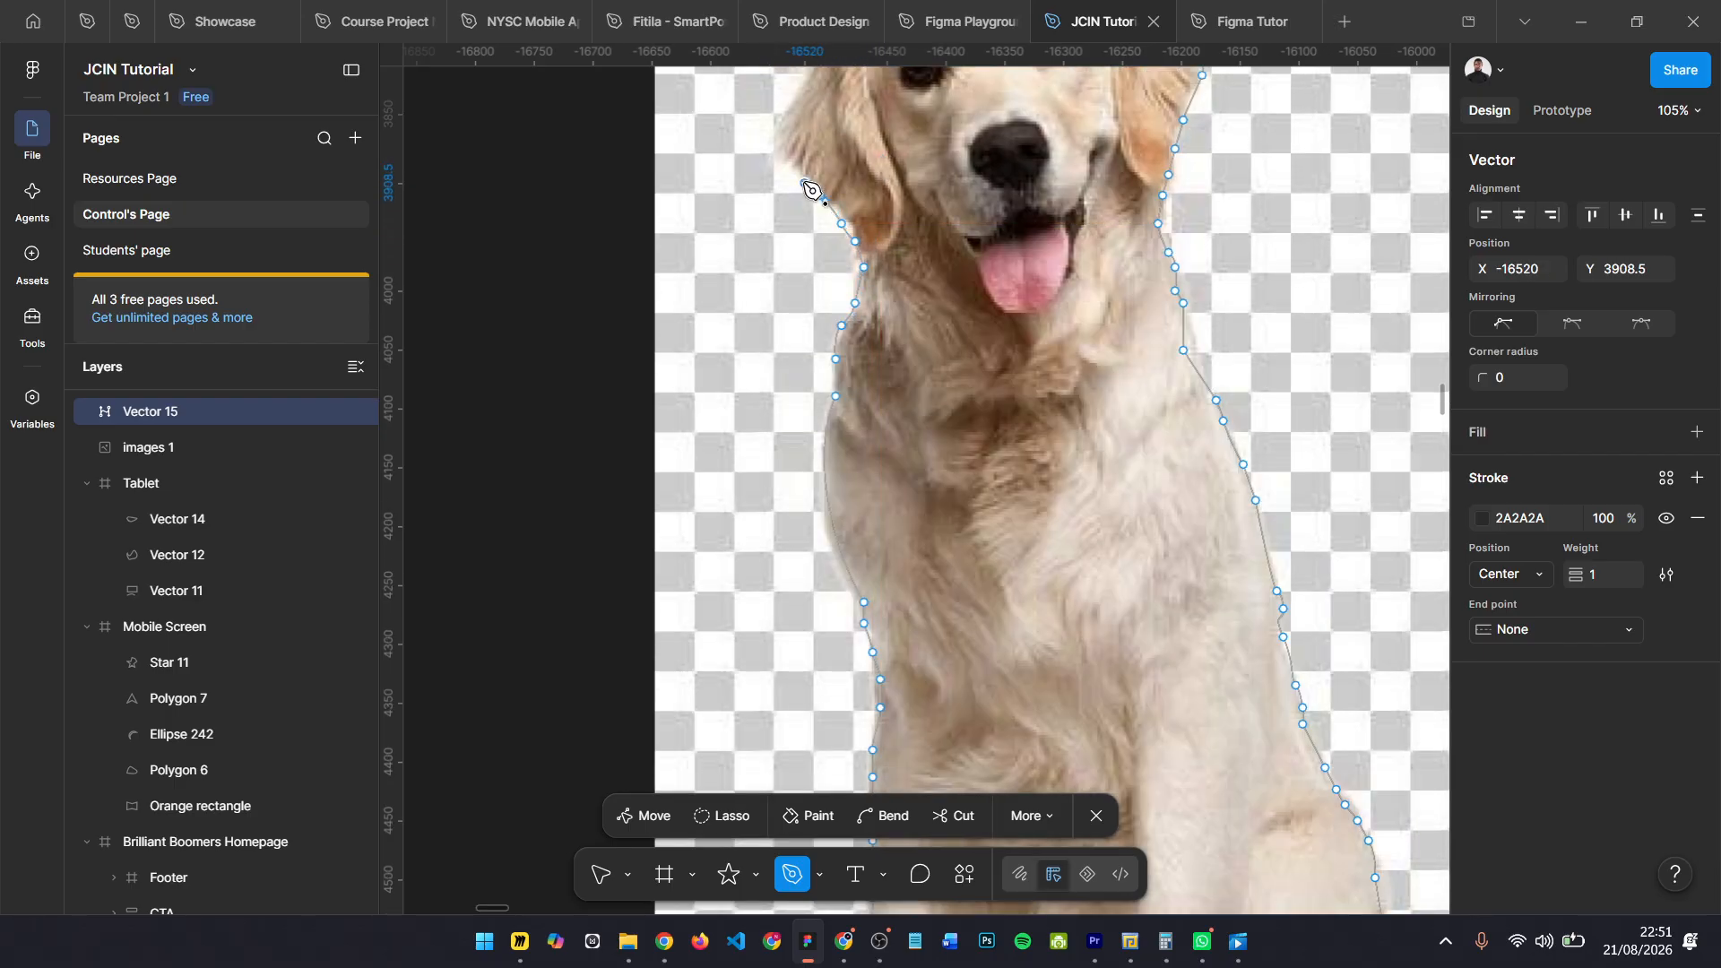
pyautogui.scroll(3, 811, 184)
pyautogui.click(787, 273)
pyautogui.click(782, 257)
pyautogui.click(782, 240)
pyautogui.moveTo(787, 195); pyautogui.dragTo(799, 179)
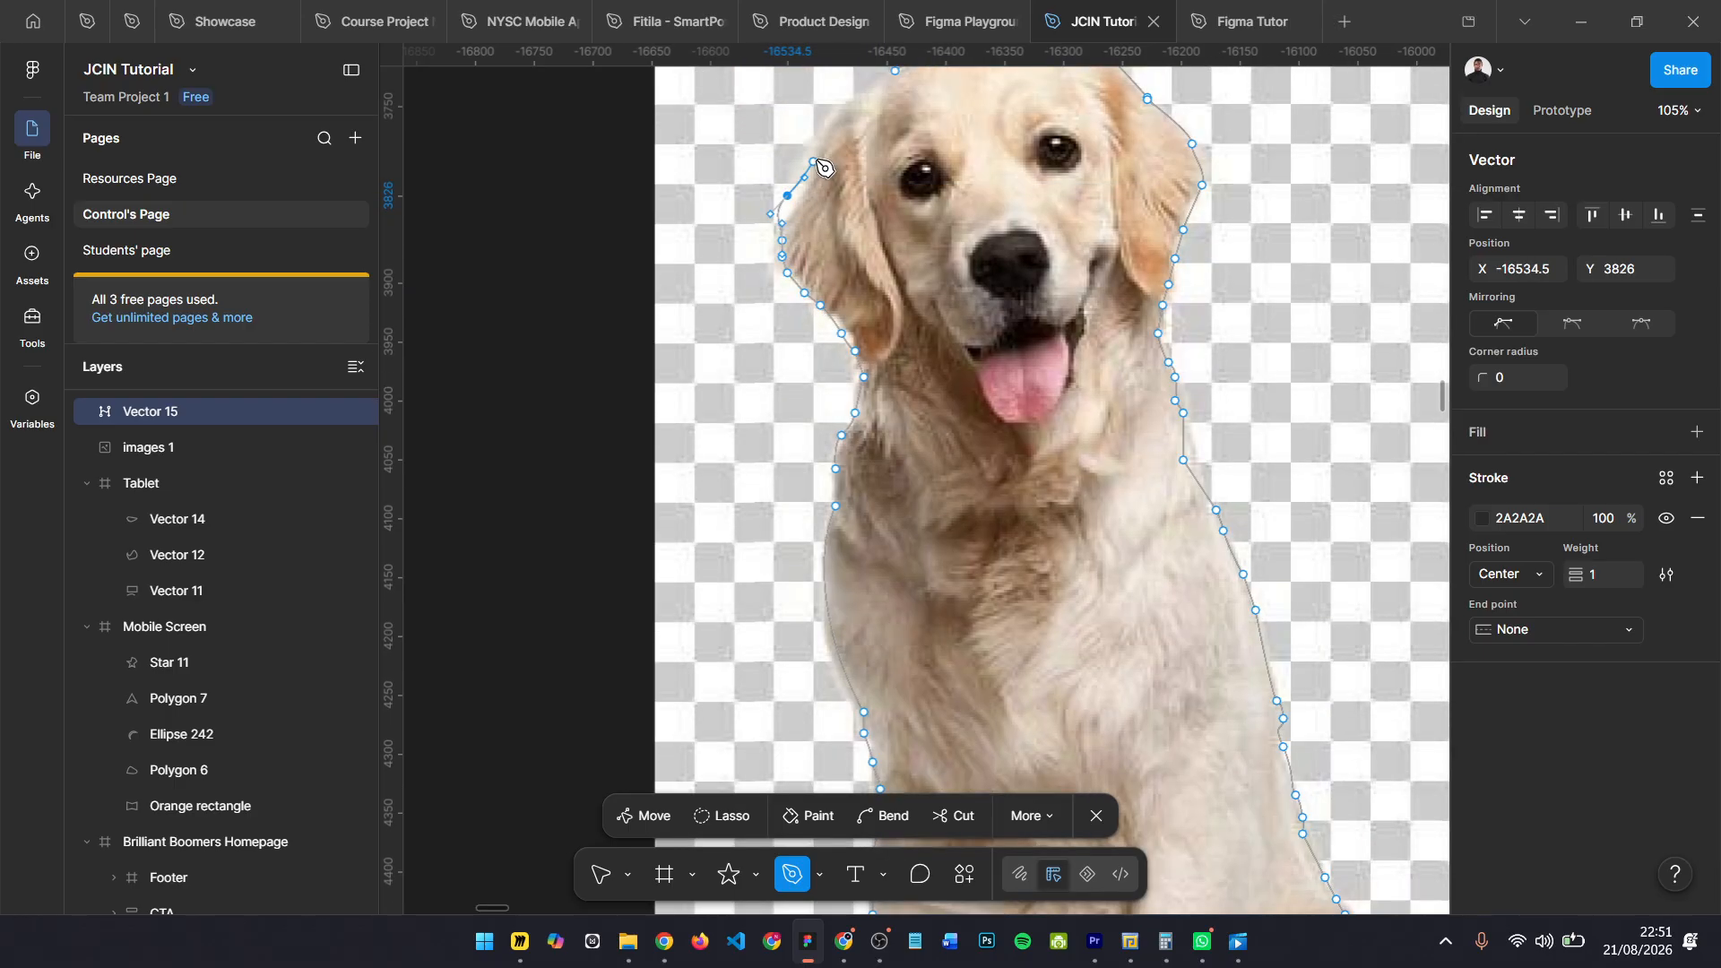
# - Trace the upper edge of the left-hand ear and close the outline with a curve into its starting point on the head
pyautogui.click(813, 162)
pyautogui.click(820, 152)
pyautogui.scroll(-2, 859, 140)
pyautogui.scroll(4, 832, 235)
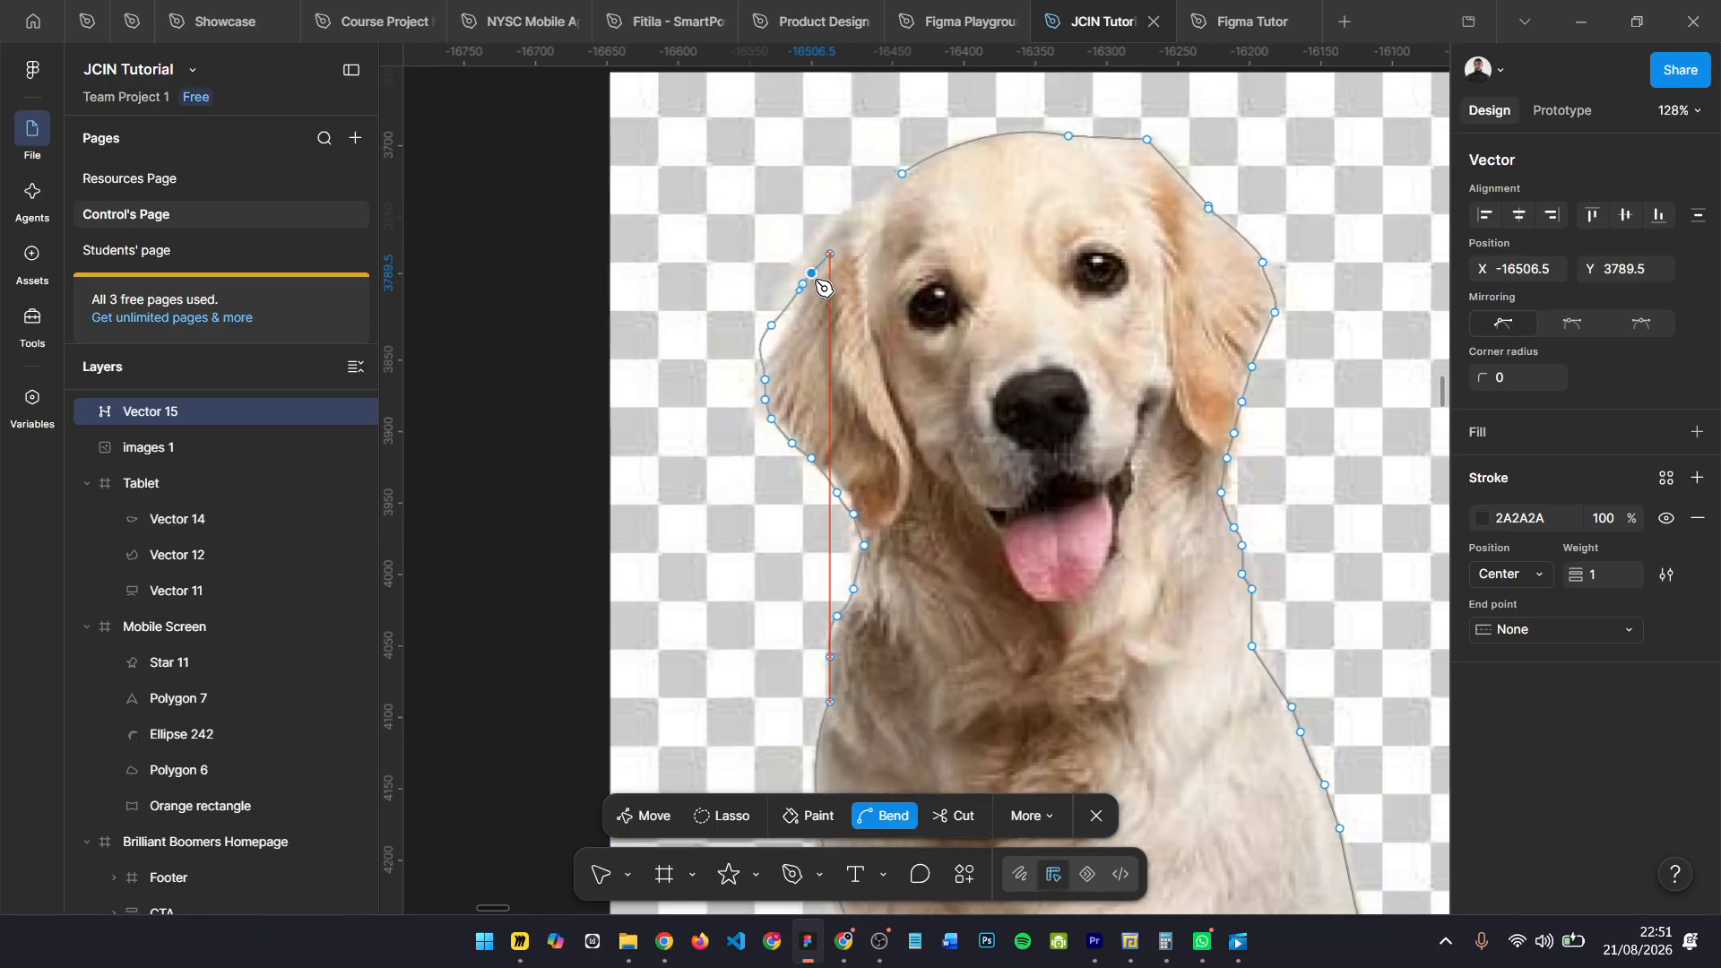
pyautogui.moveTo(902, 174); pyautogui.dragTo(934, 185)
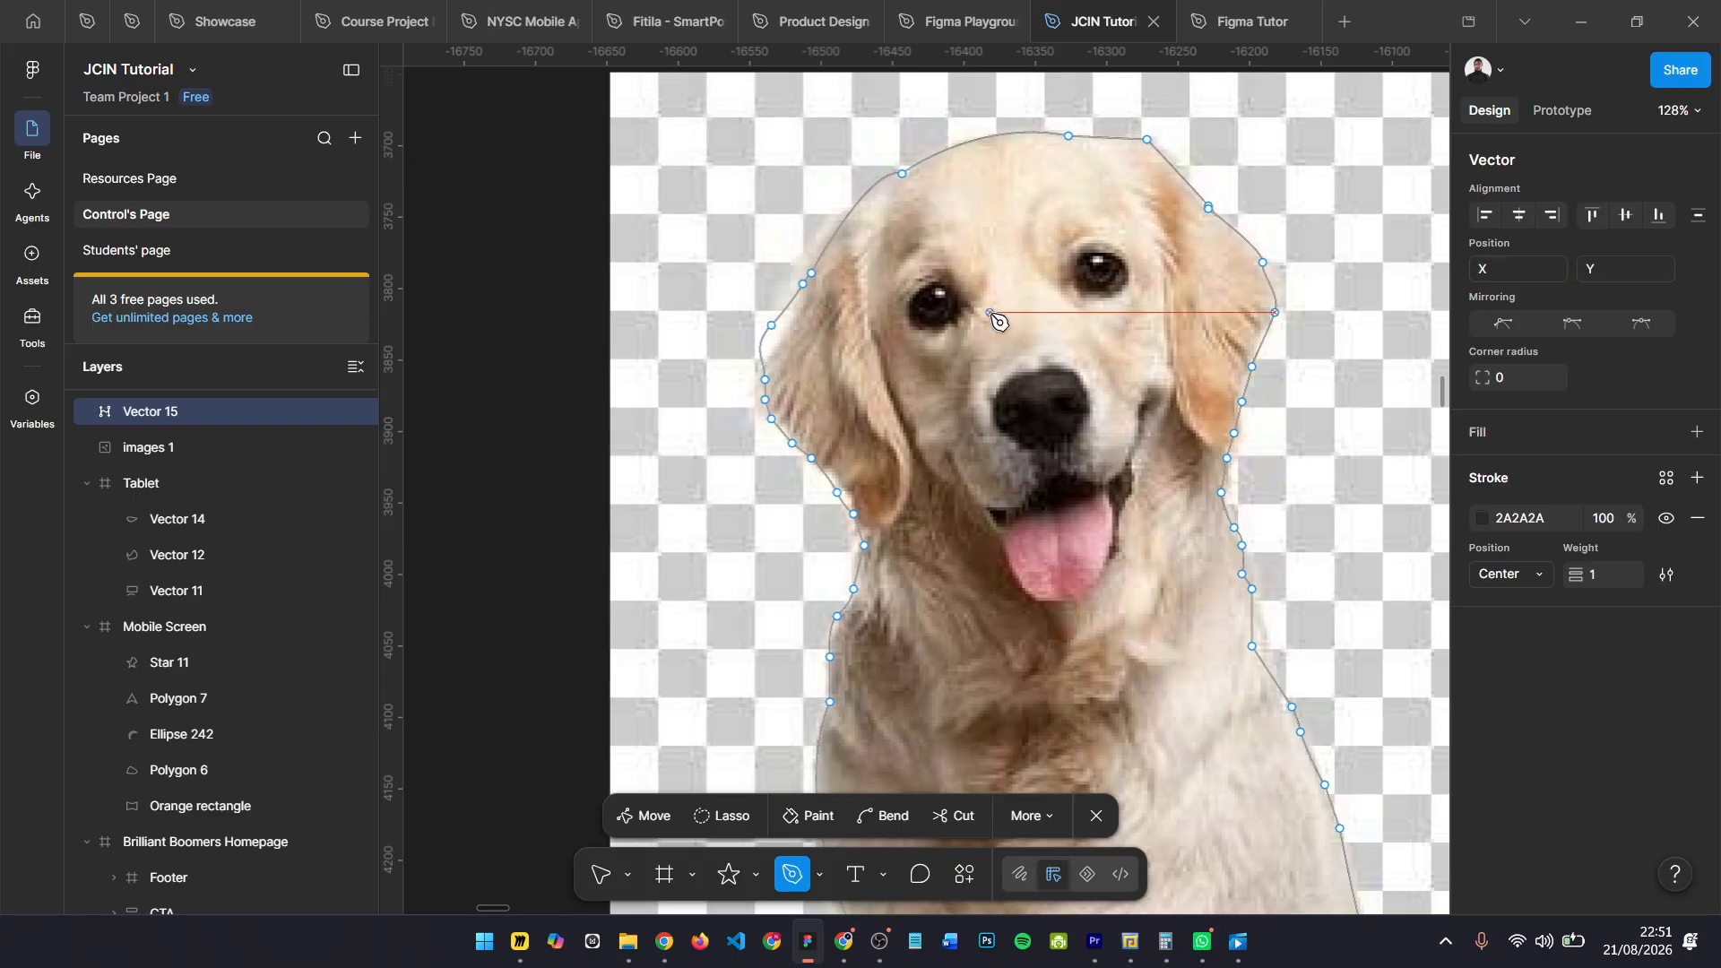
pyautogui.press('Escape')
# - Draw a closed curved path about 30 × 39 around the dog's left-hand eye with the Pen tool
pyautogui.scroll(3, 995, 323)
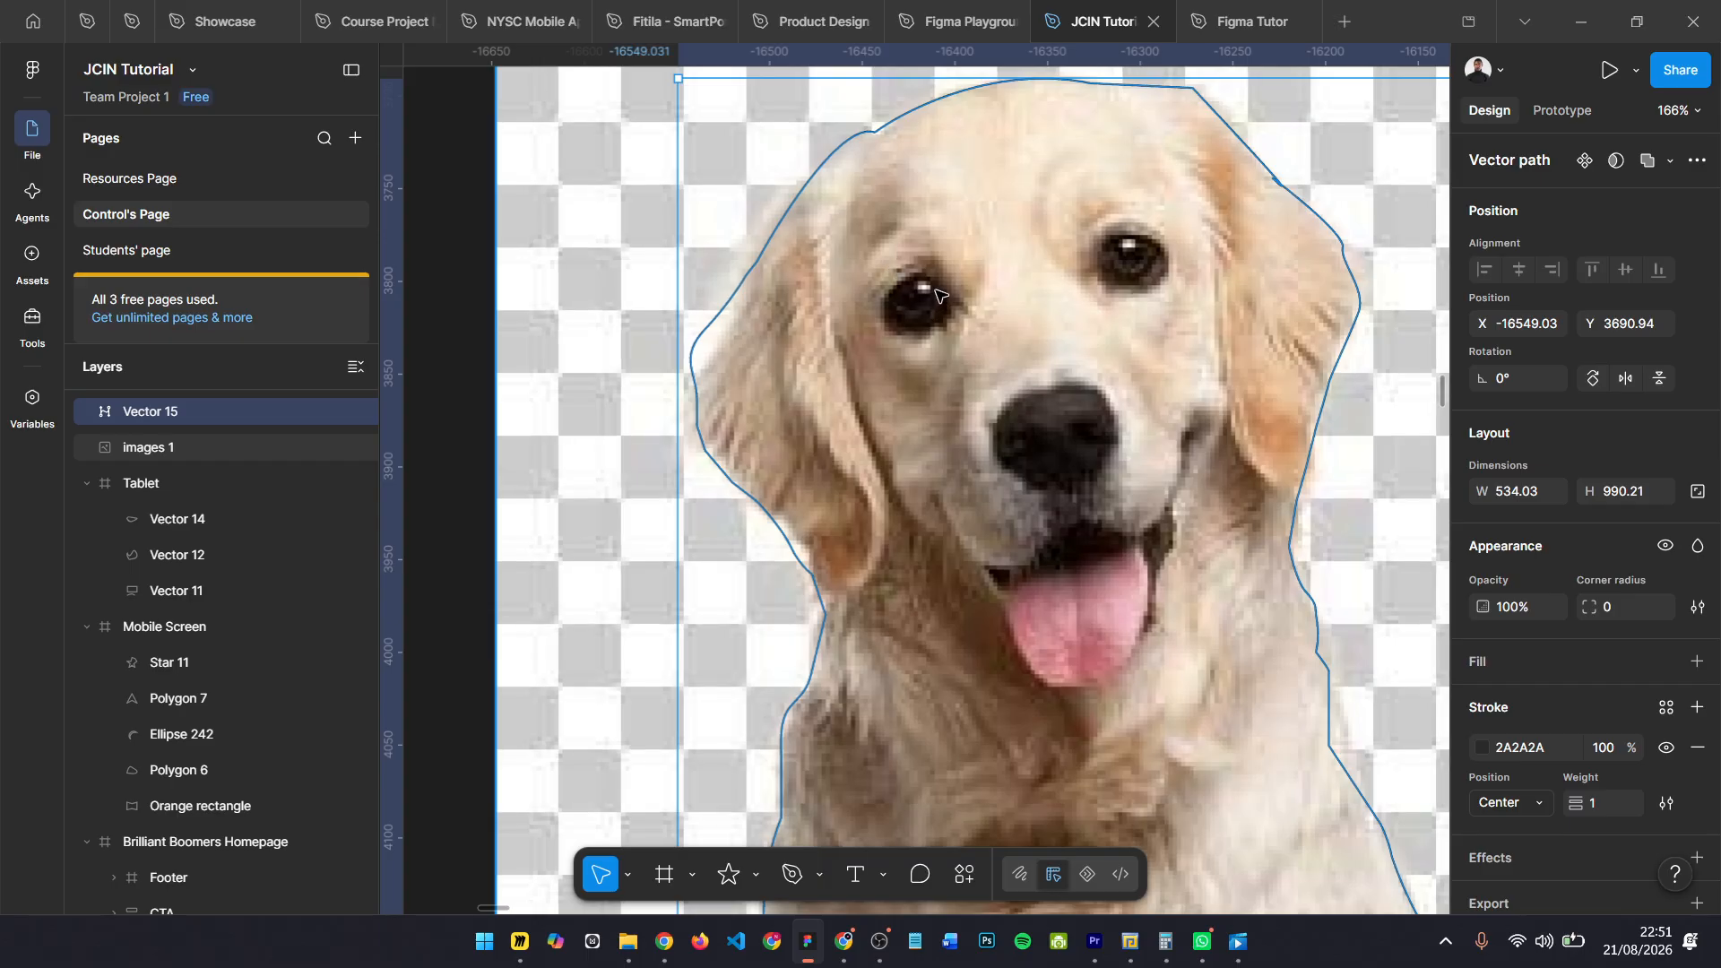
pyautogui.press('p')
pyautogui.click(934, 279)
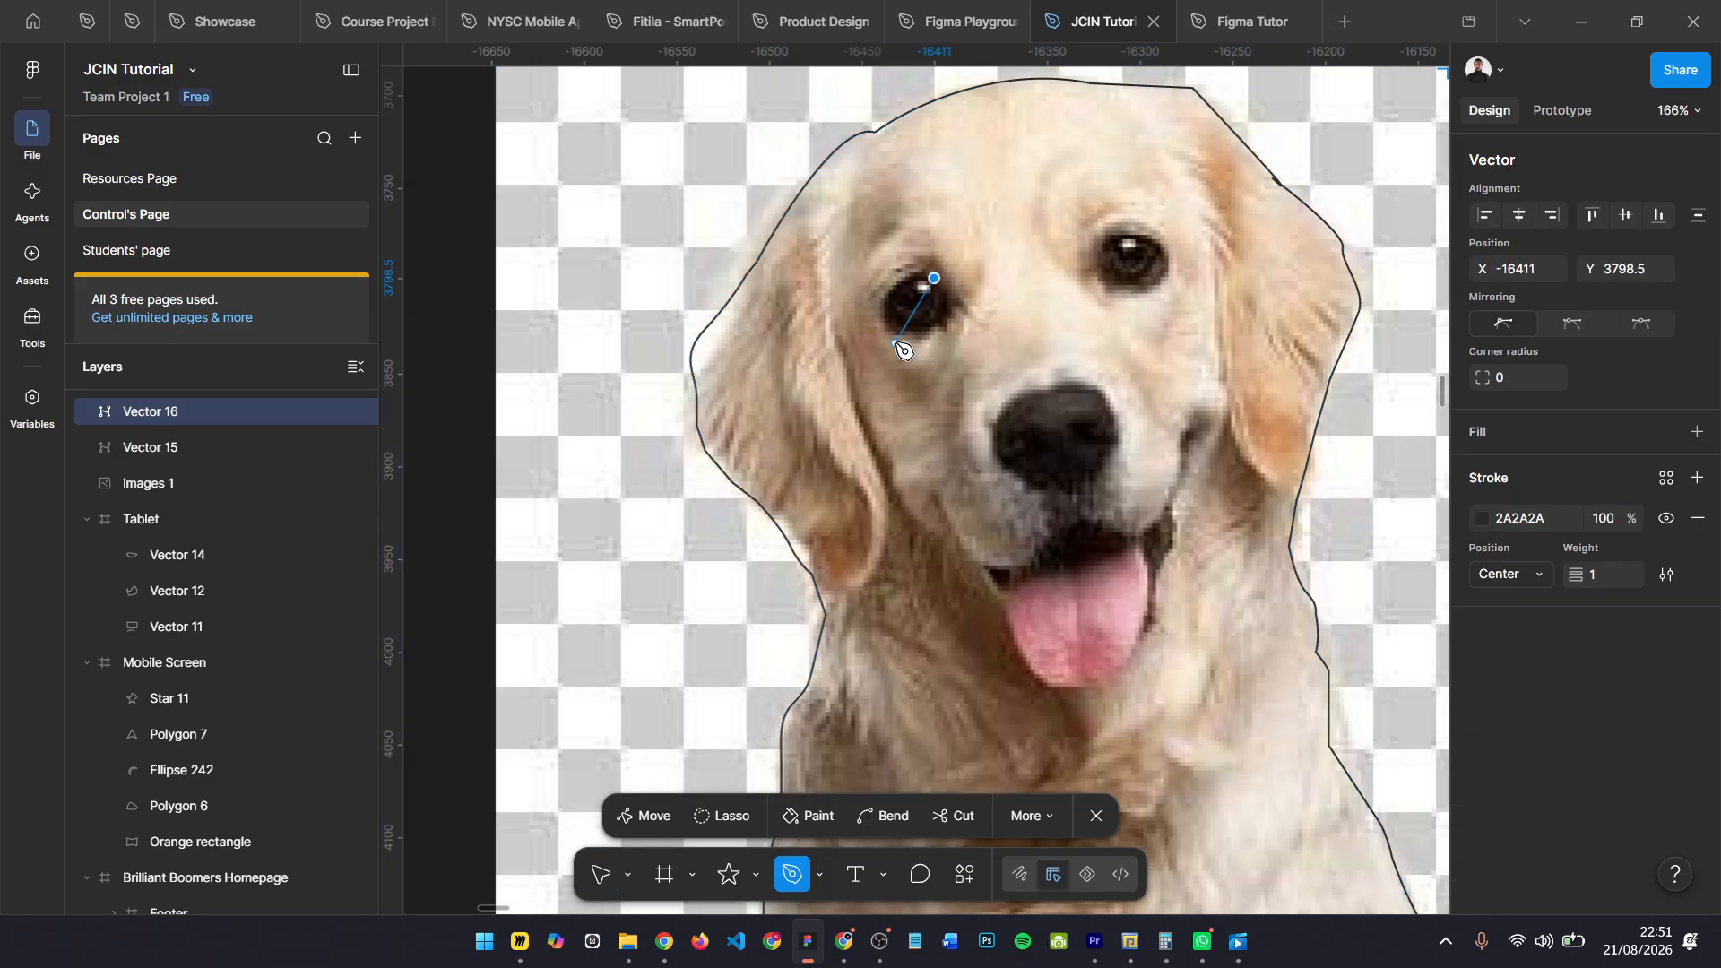
pyautogui.moveTo(896, 343); pyautogui.dragTo(847, 304)
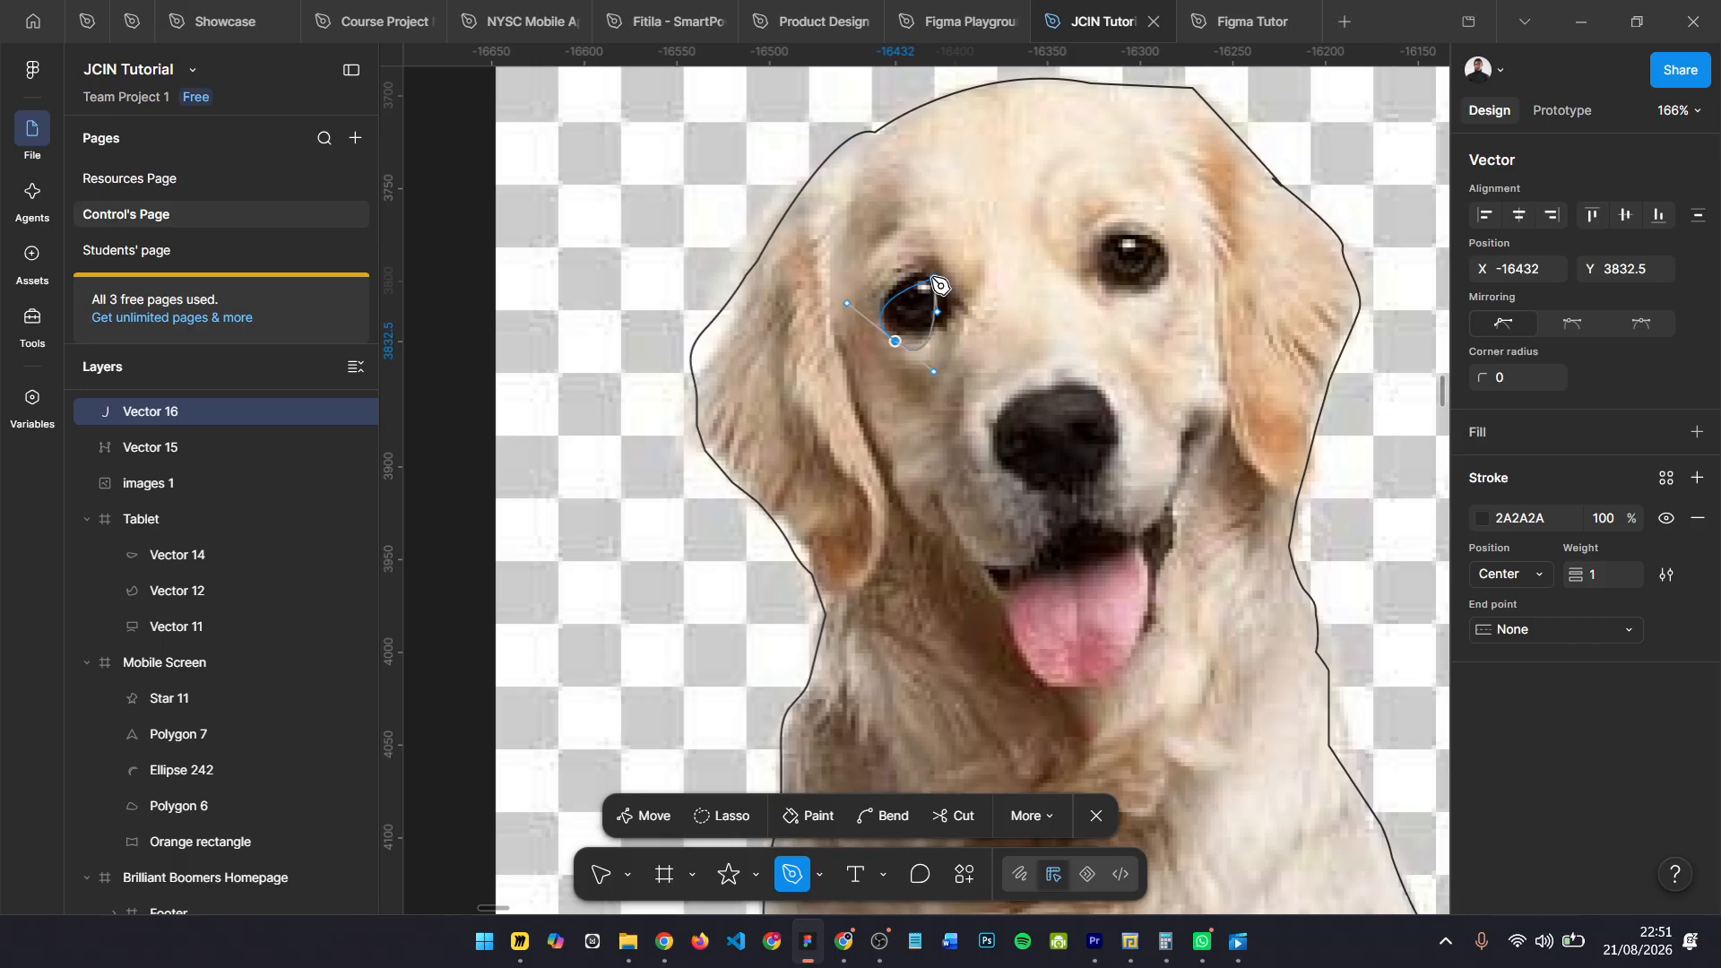
pyautogui.click(938, 283)
pyautogui.press('Escape')
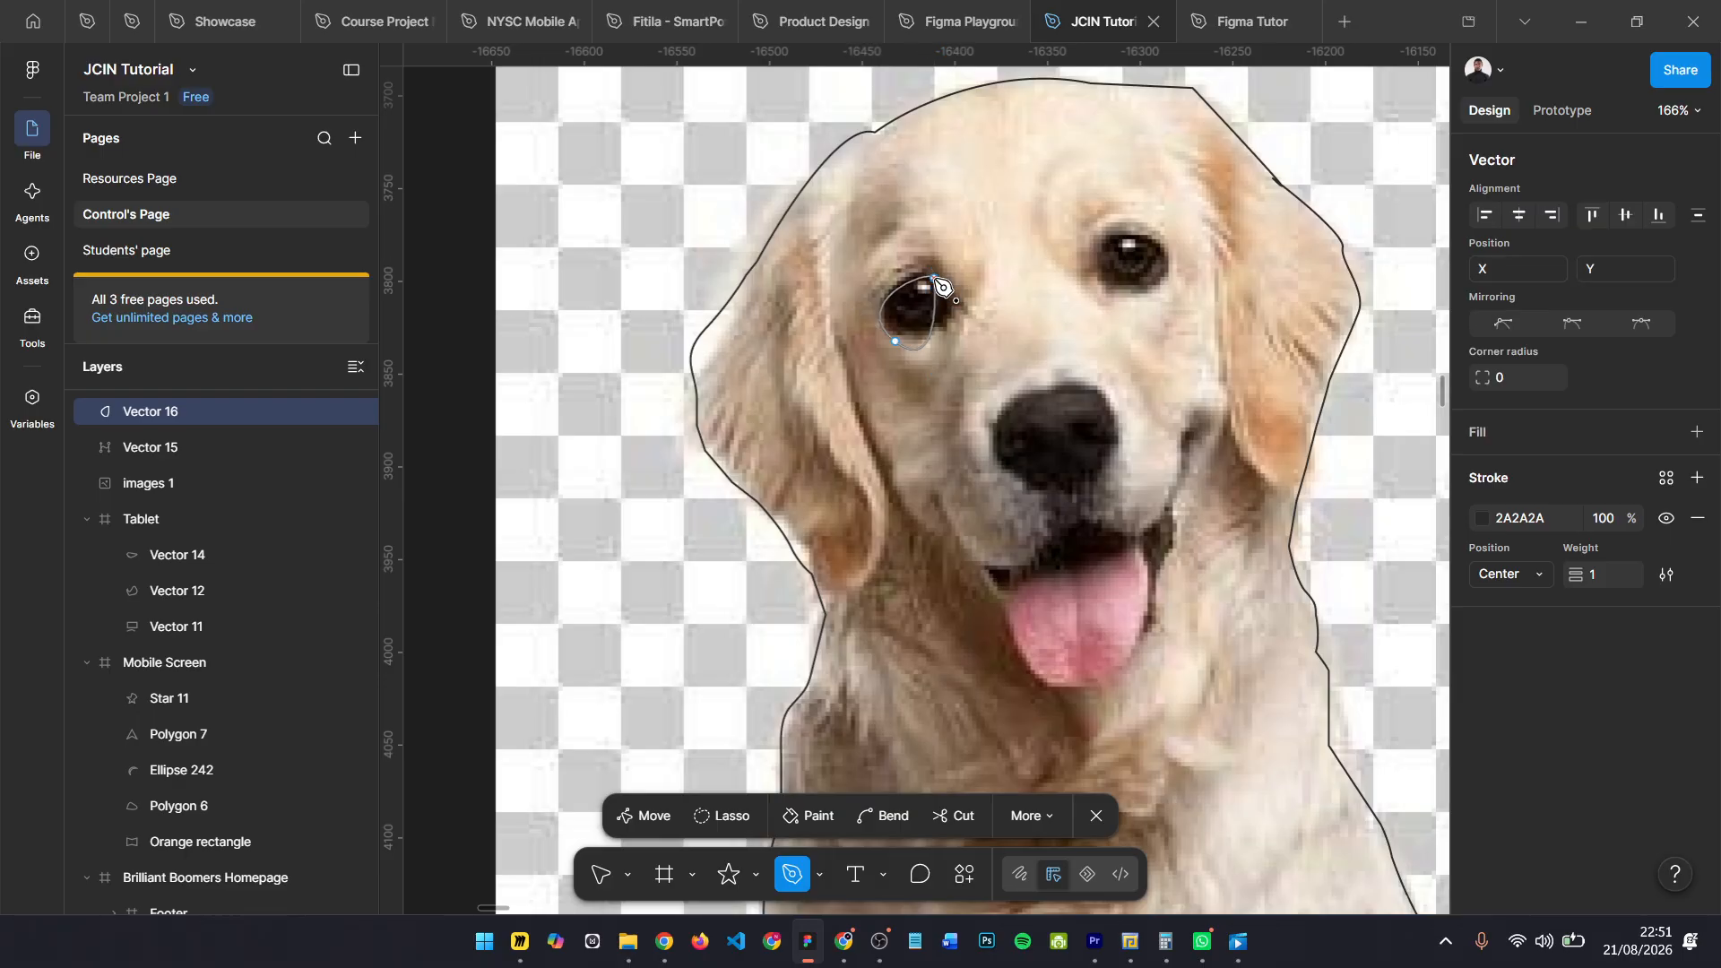
pyautogui.press('Escape')
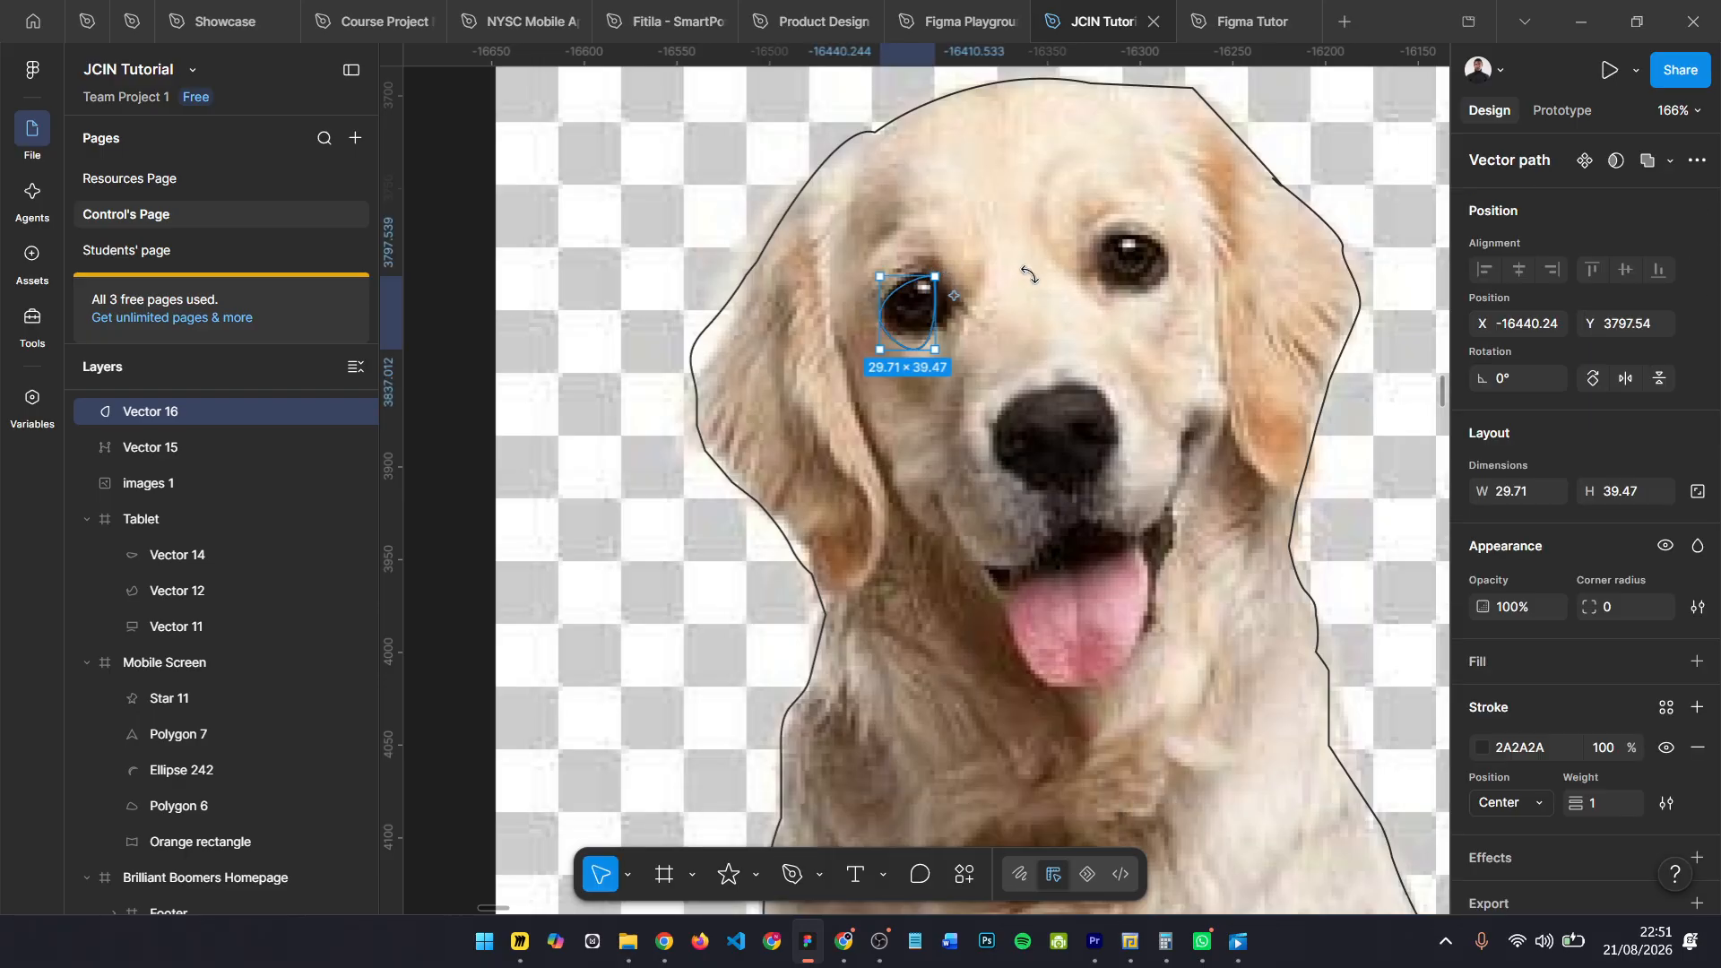
# - Draw a closed curved path about 33 × 28 around the dog's right-hand eye with the Pen tool
pyautogui.press('p')
pyautogui.click(1100, 257)
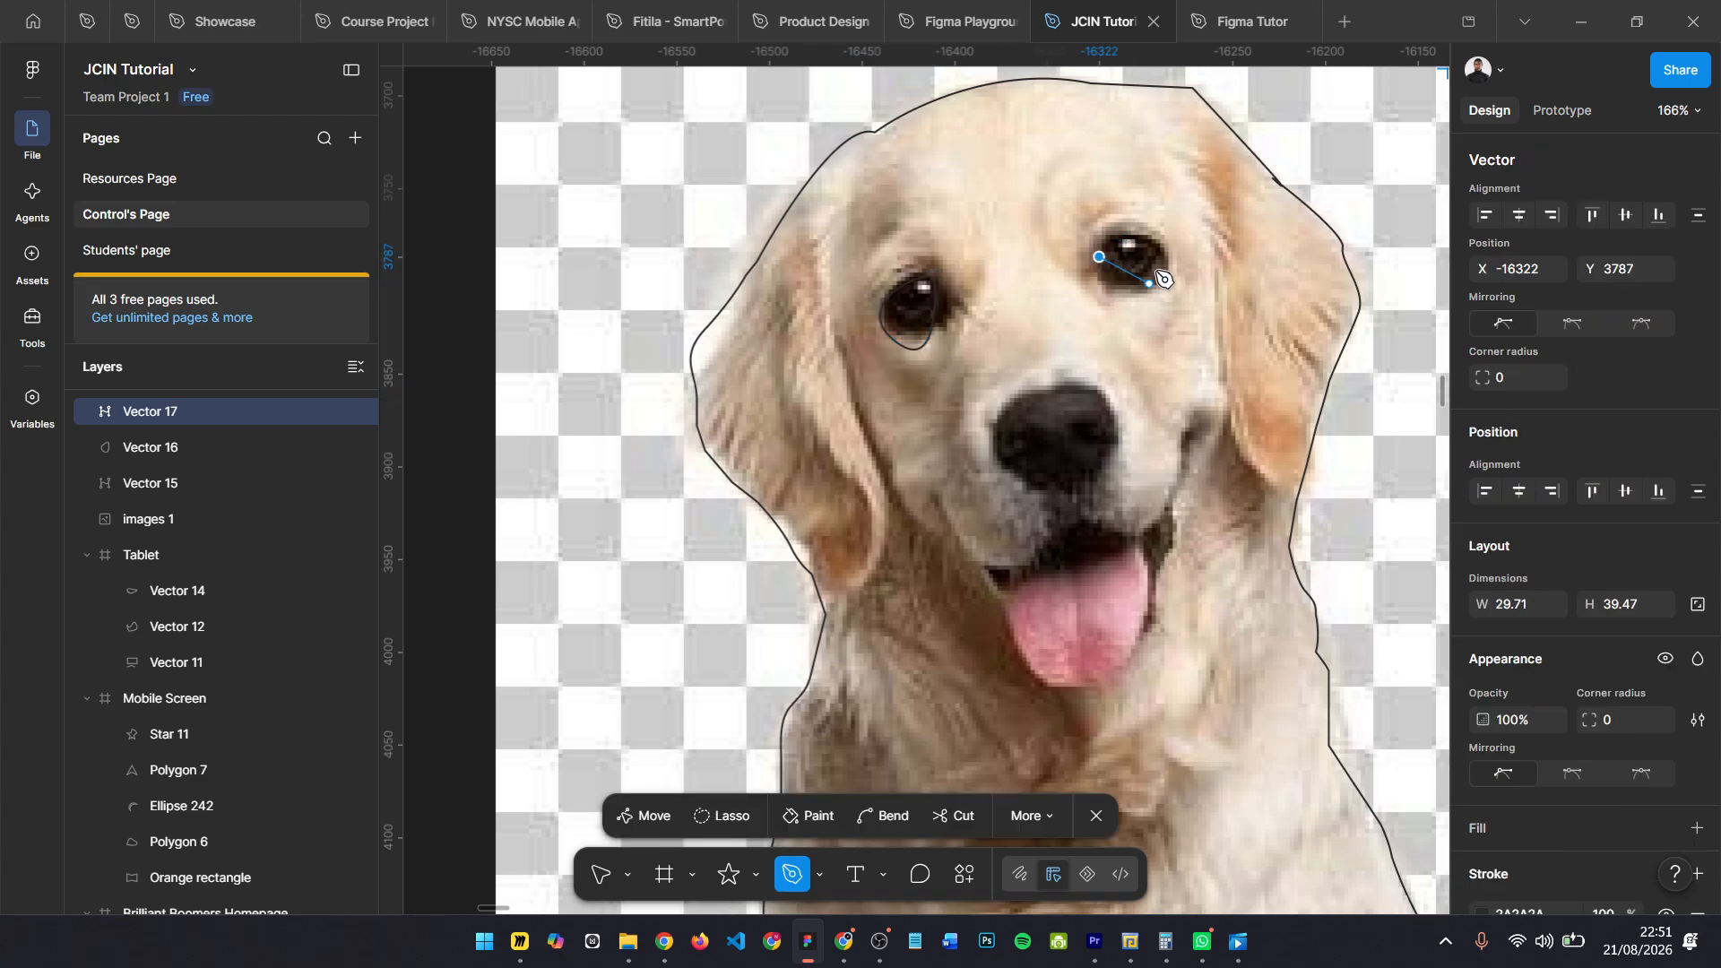
pyautogui.moveTo(1158, 257); pyautogui.dragTo(1172, 202)
pyautogui.moveTo(1101, 258); pyautogui.dragTo(1108, 267)
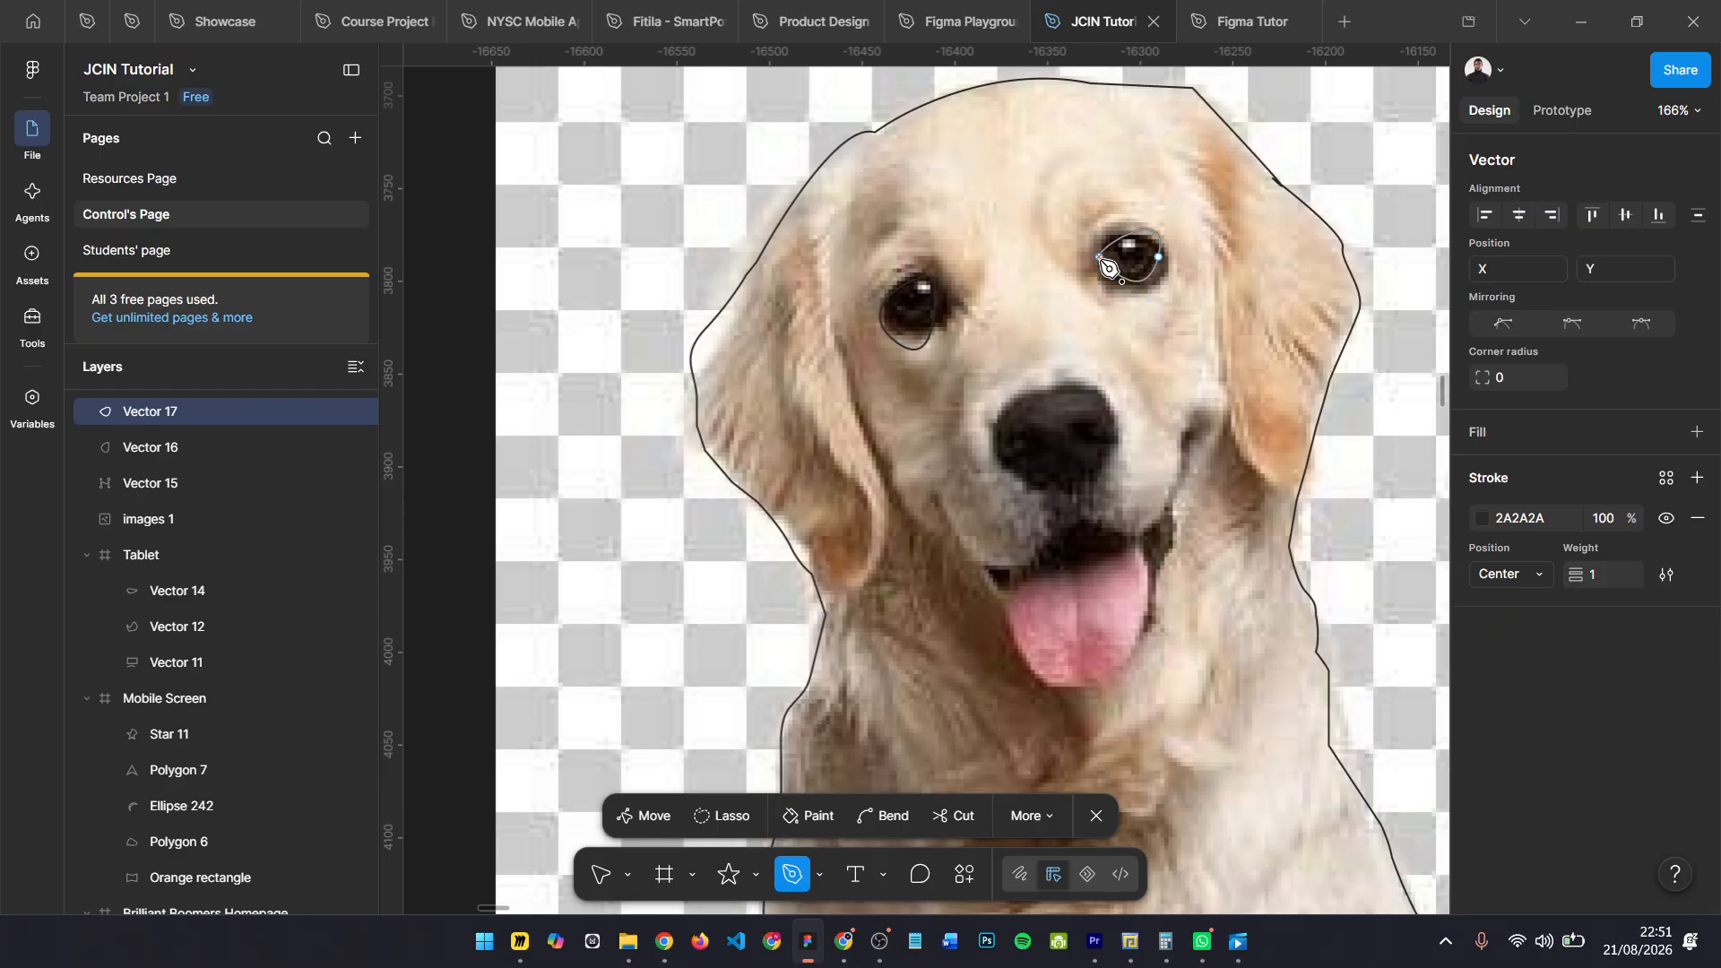
# - Paint a fill into the right-hand eye shape and set its colour to white (FFFFFF)
pyautogui.scroll(-3, 1108, 266)
pyautogui.scroll(-4, 1065, 309)
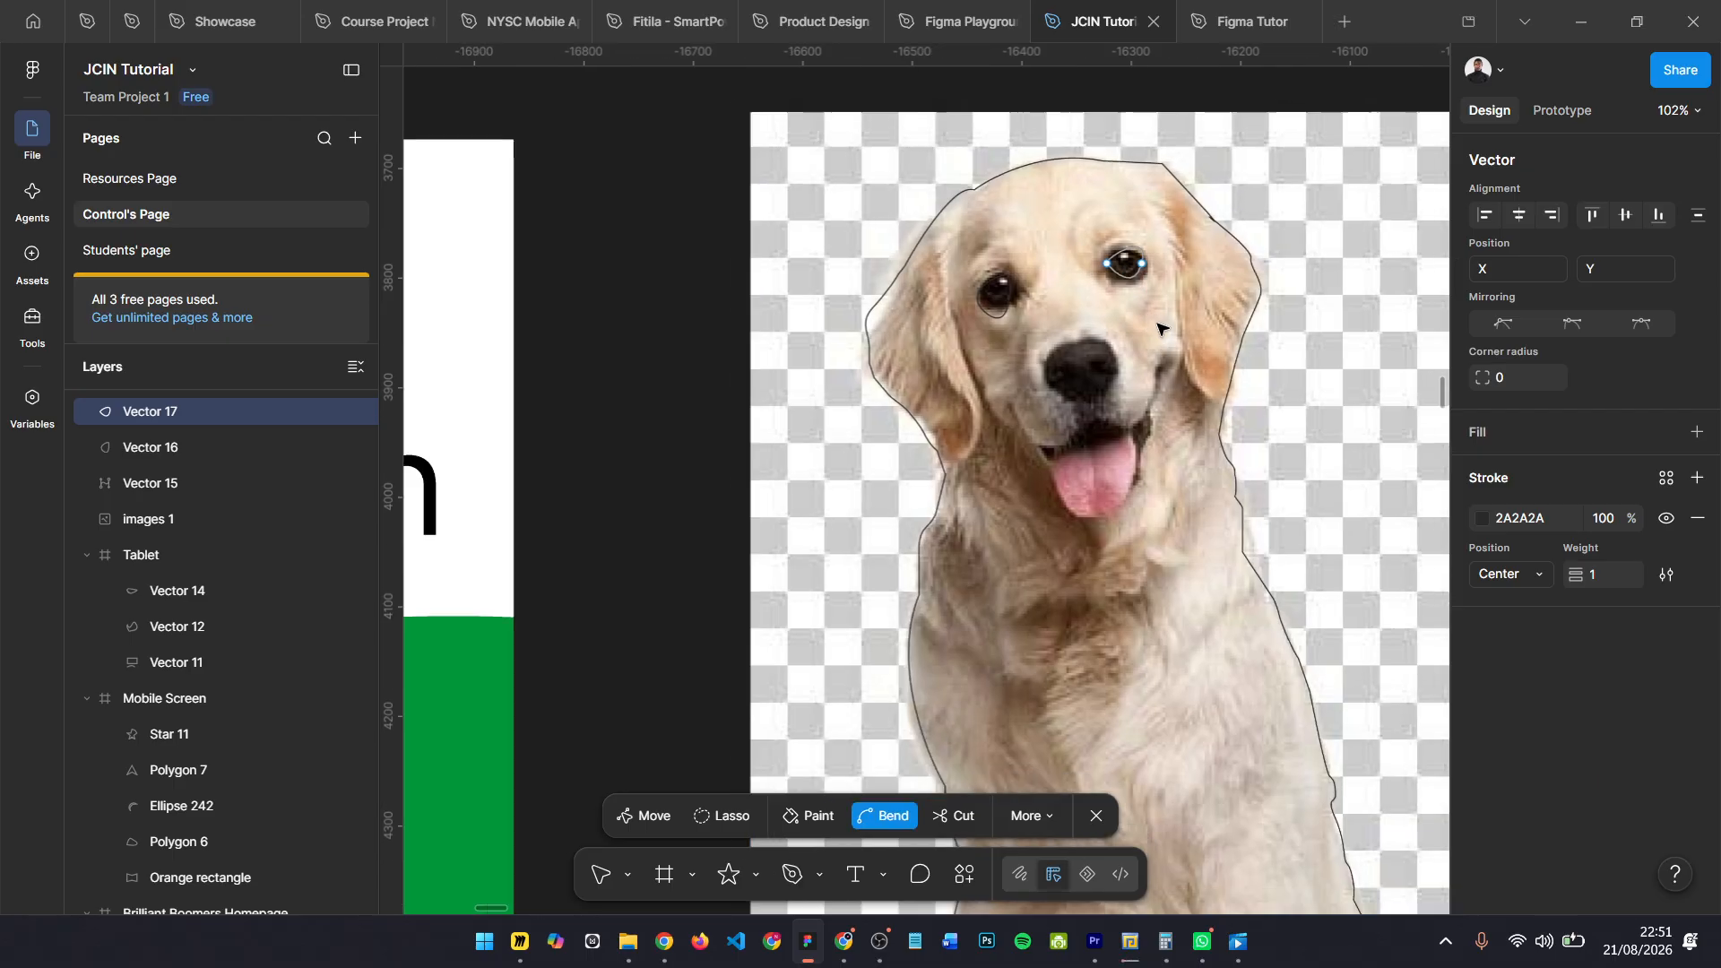
pyautogui.scroll(2, 1071, 304)
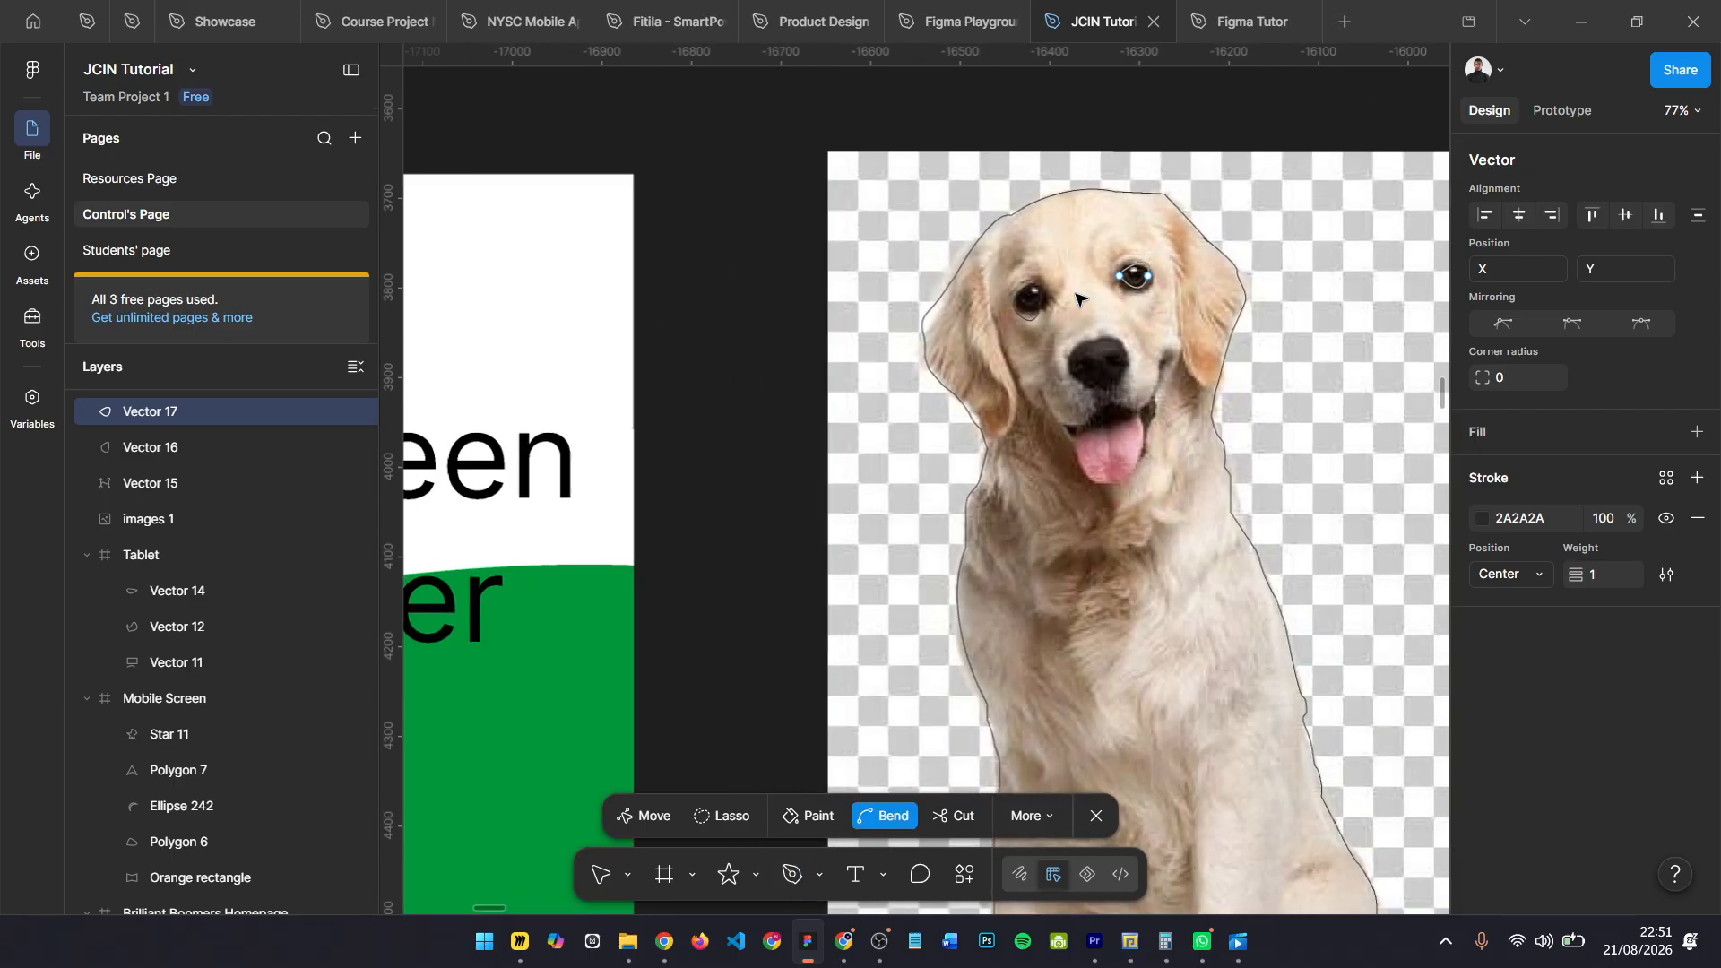
pyautogui.scroll(3, 1076, 299)
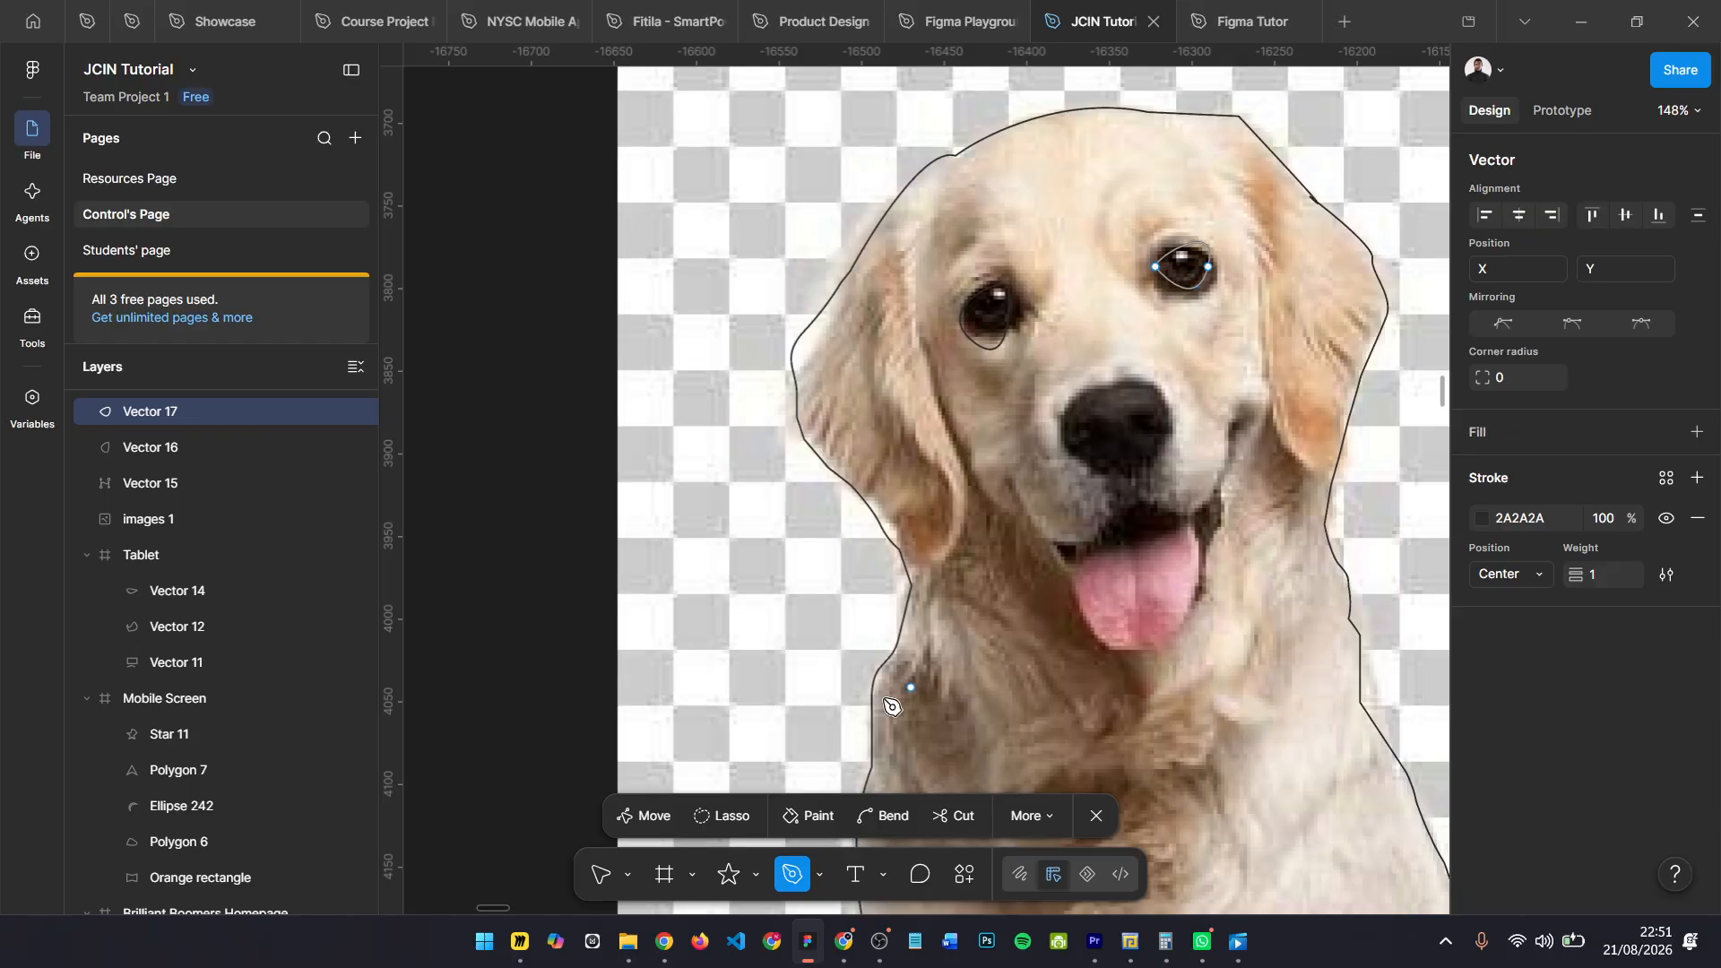
pyautogui.scroll(3, 983, 344)
pyautogui.scroll(-3, 986, 344)
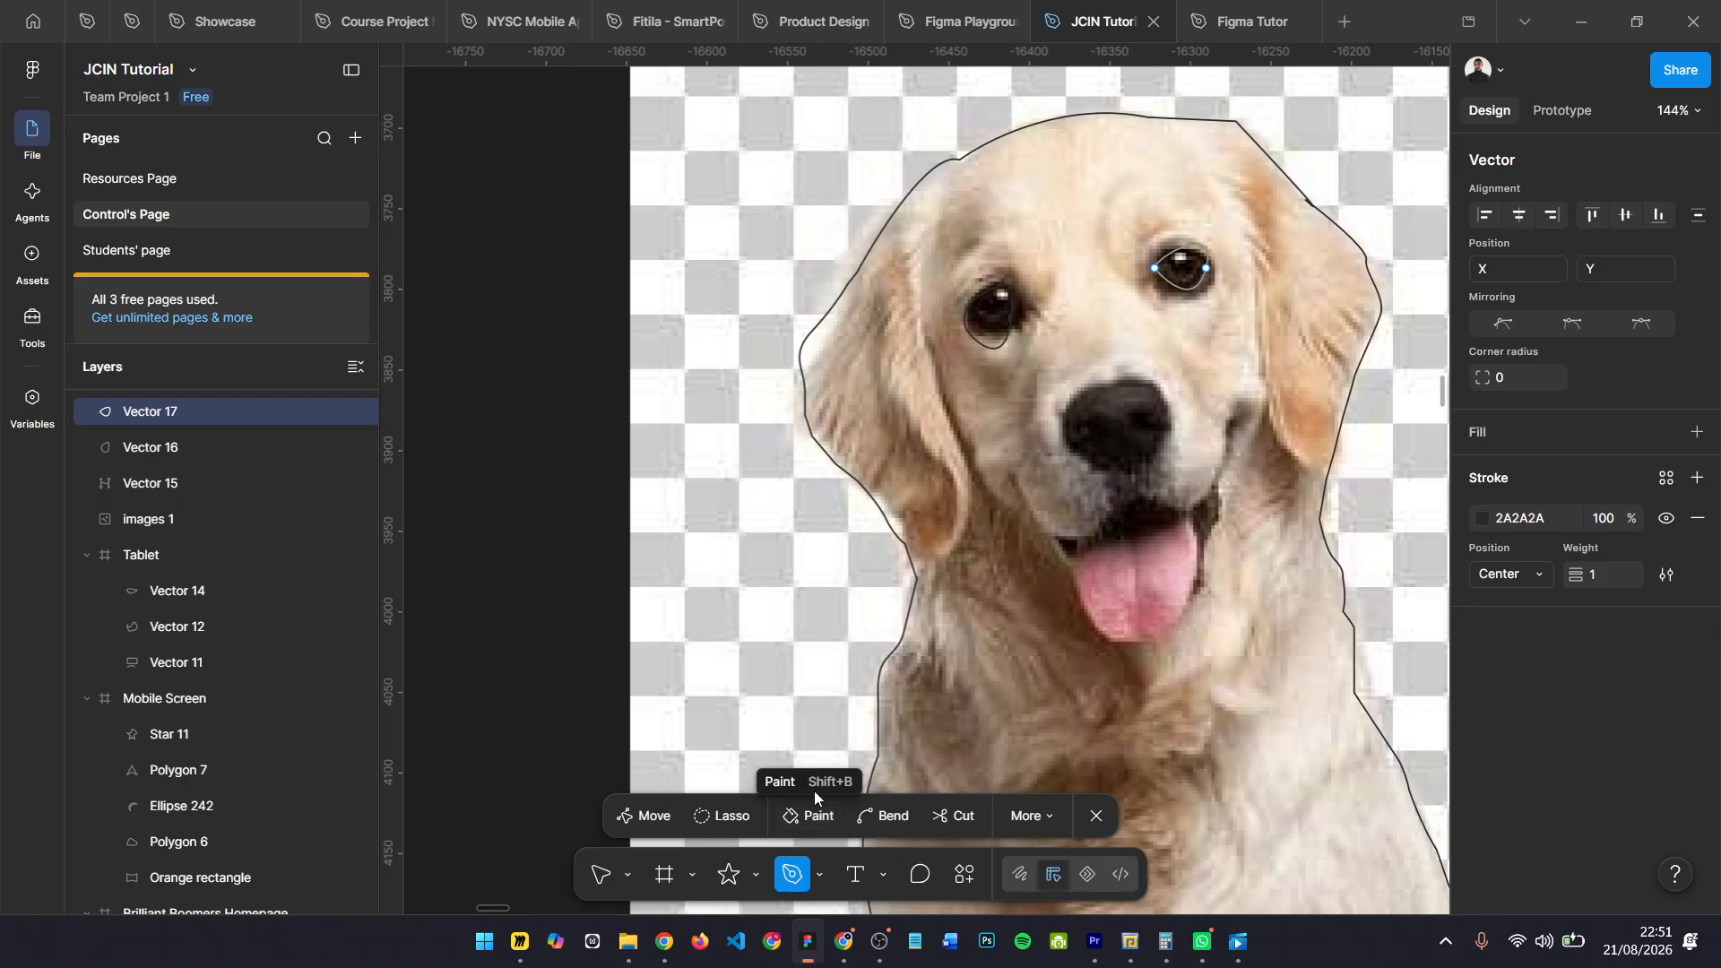
pyautogui.click(1182, 270)
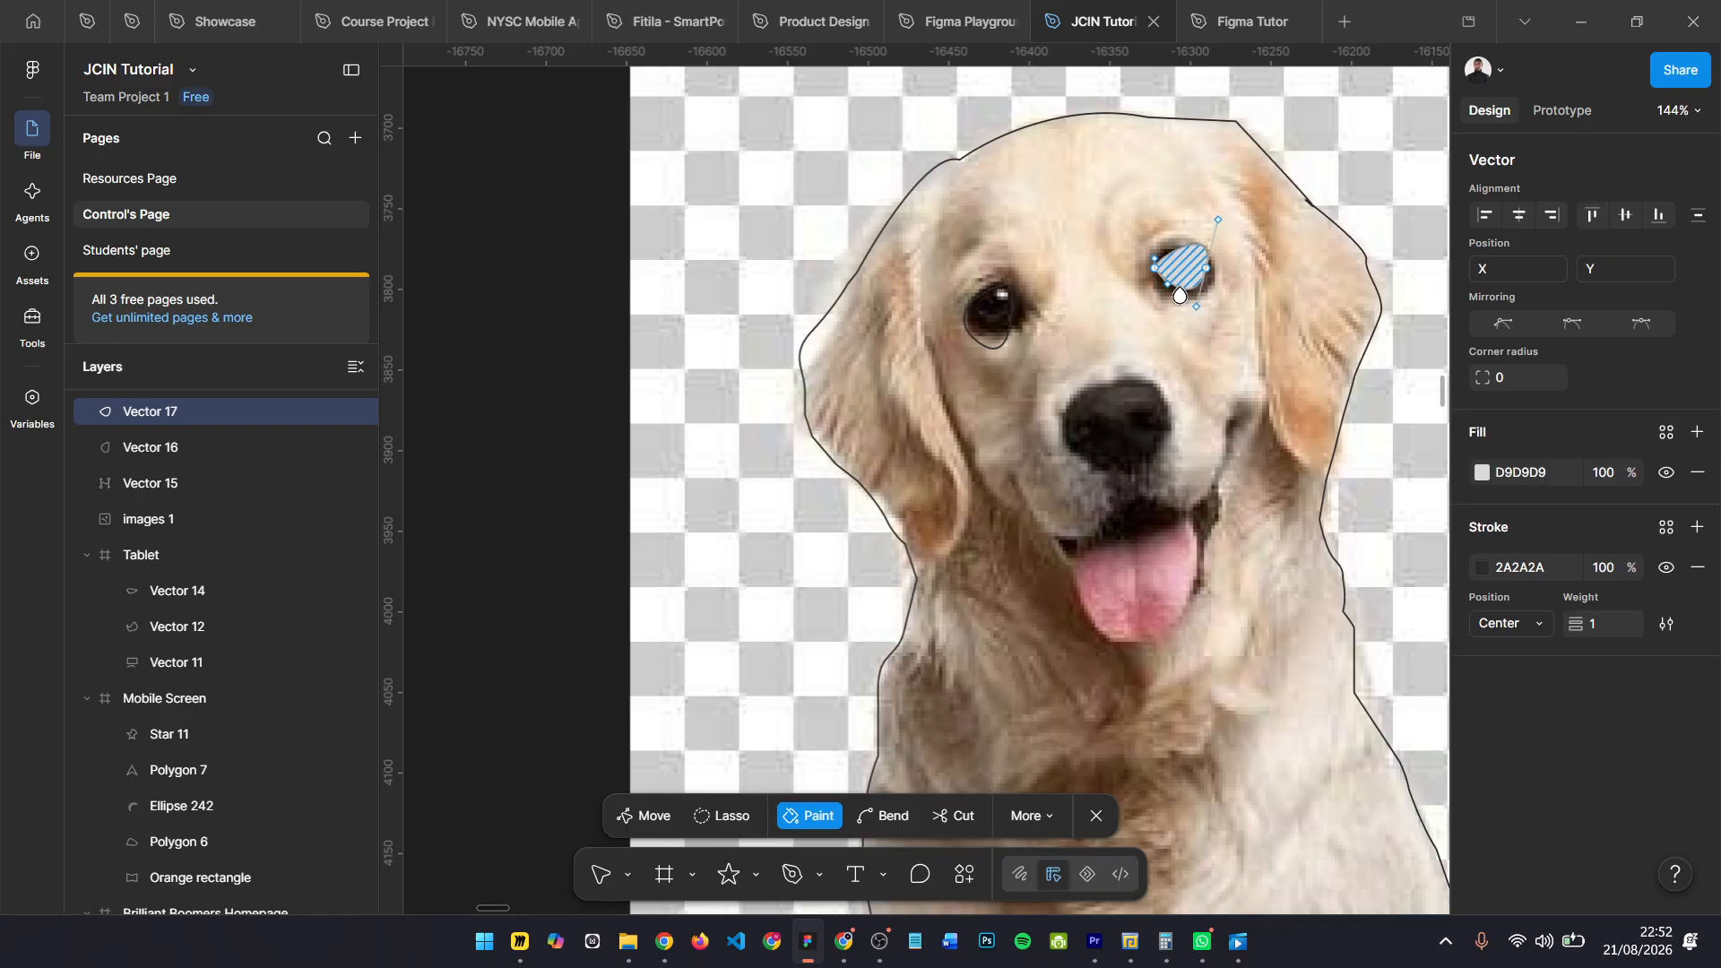
pyautogui.click(1171, 258)
pyautogui.click(1482, 472)
pyautogui.moveTo(1337, 453); pyautogui.dragTo(1106, 328)
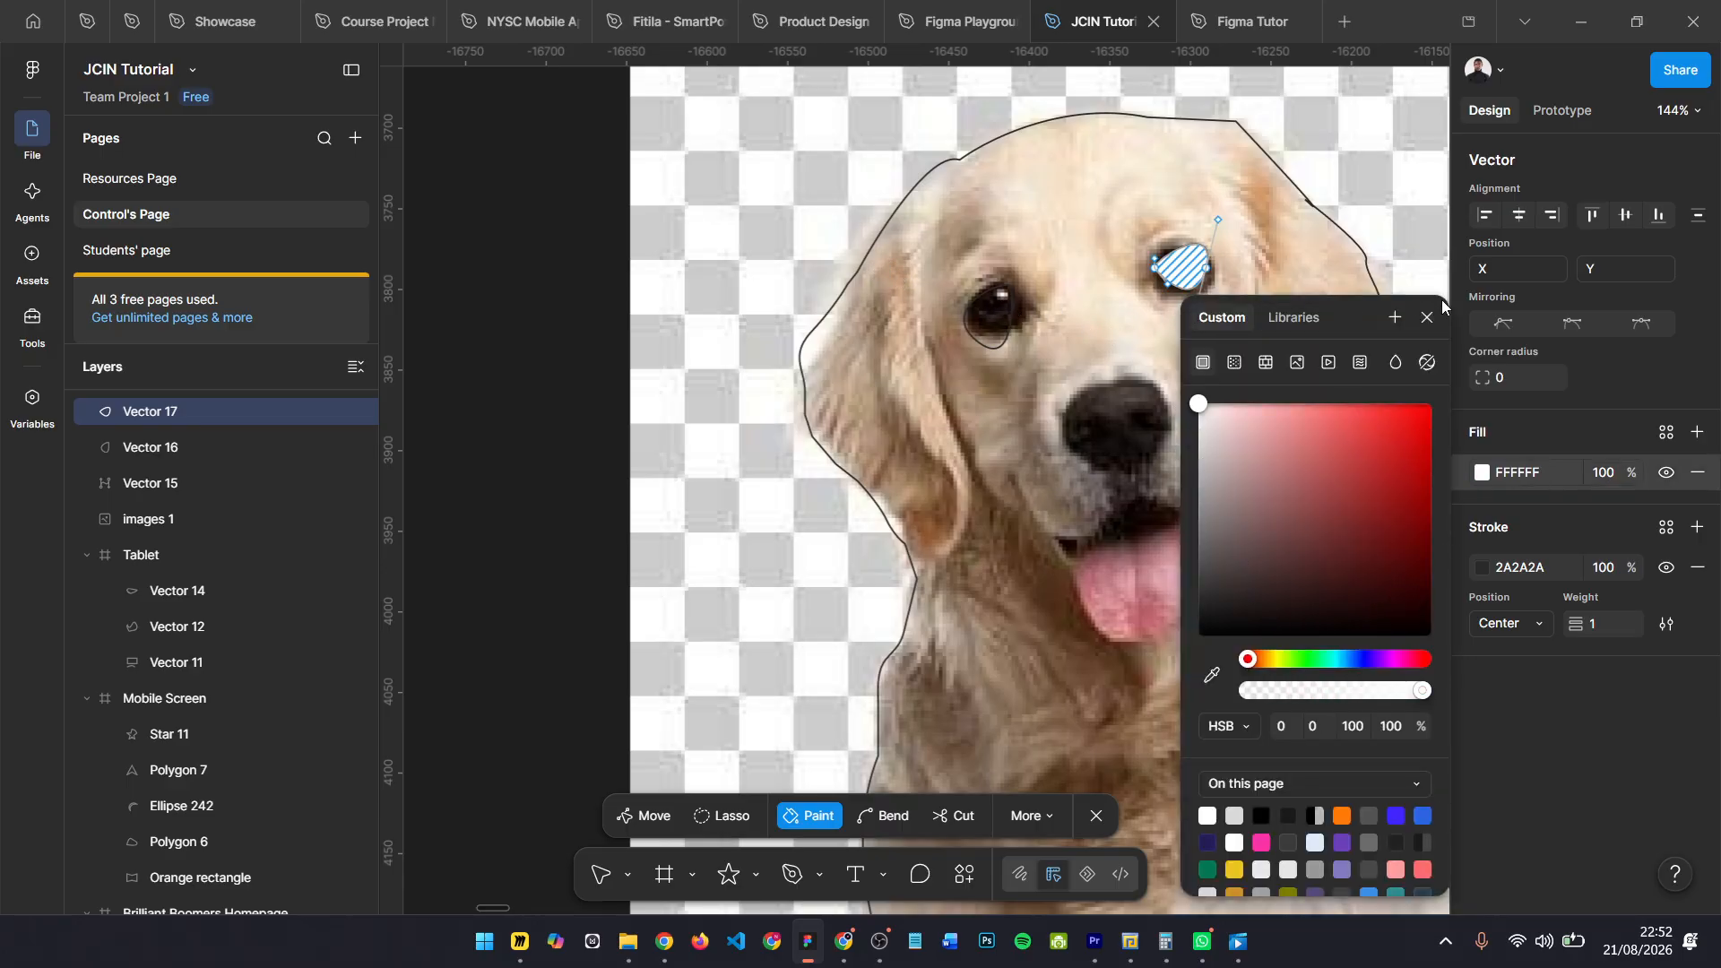
pyautogui.click(1425, 320)
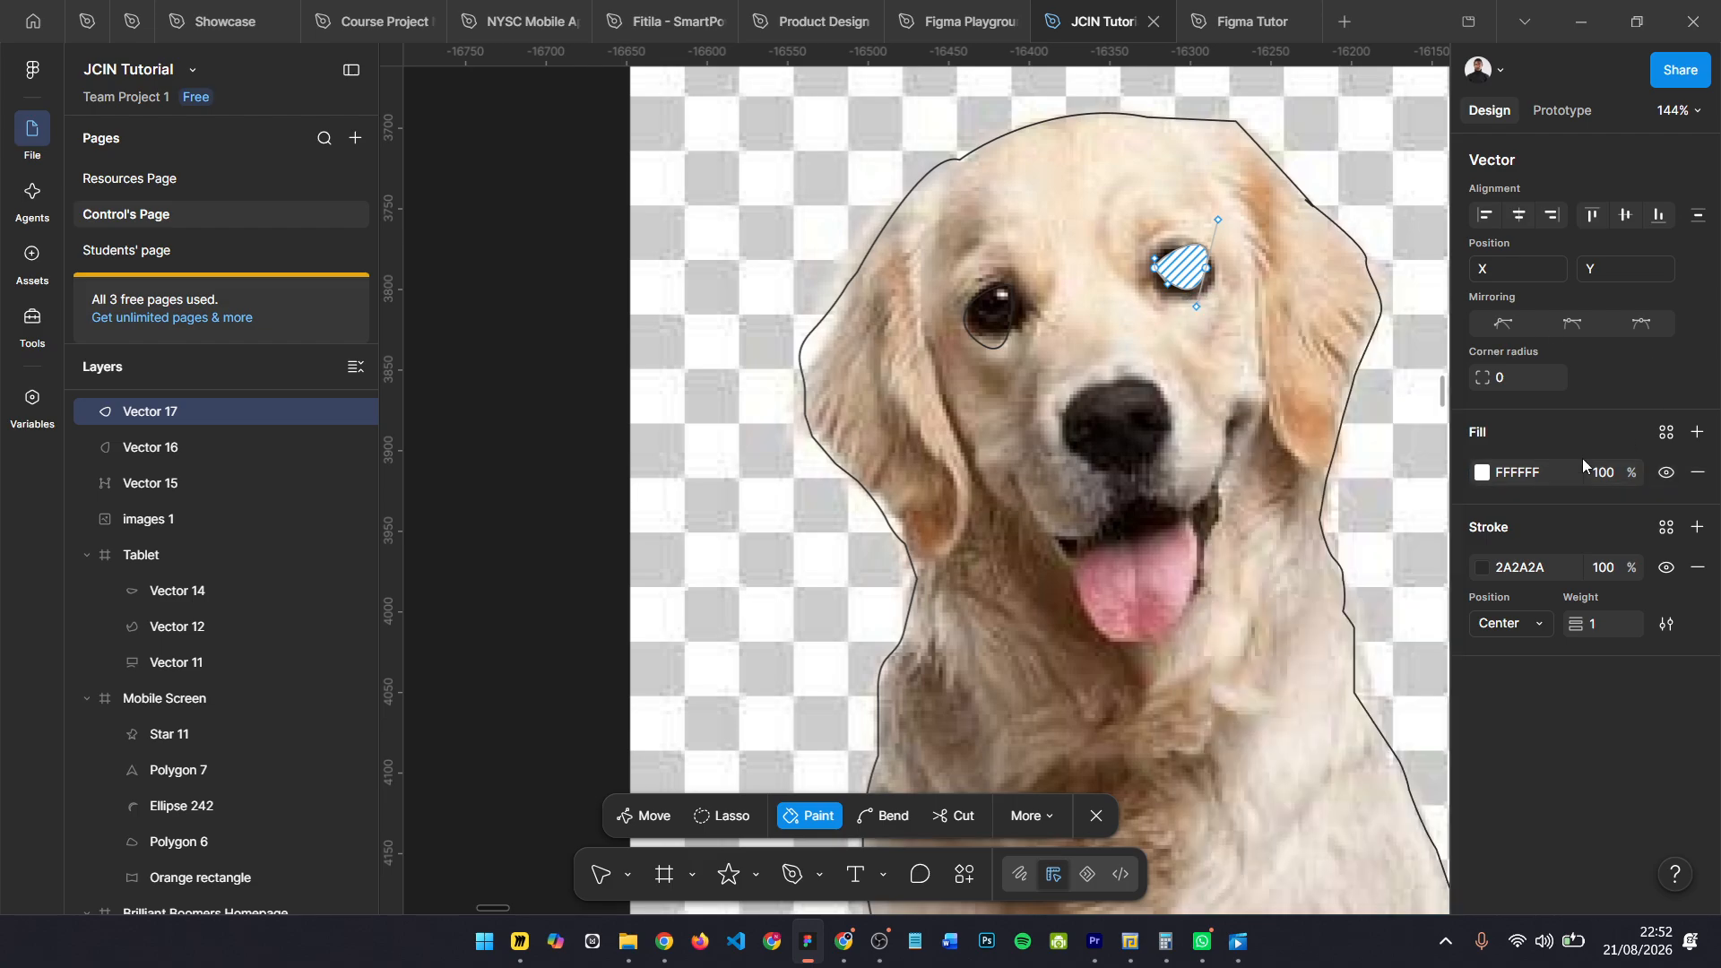
# - Remove the stroke from the right-hand eye shape and leave vector editing
pyautogui.click(1699, 568)
pyautogui.press('ctrl')
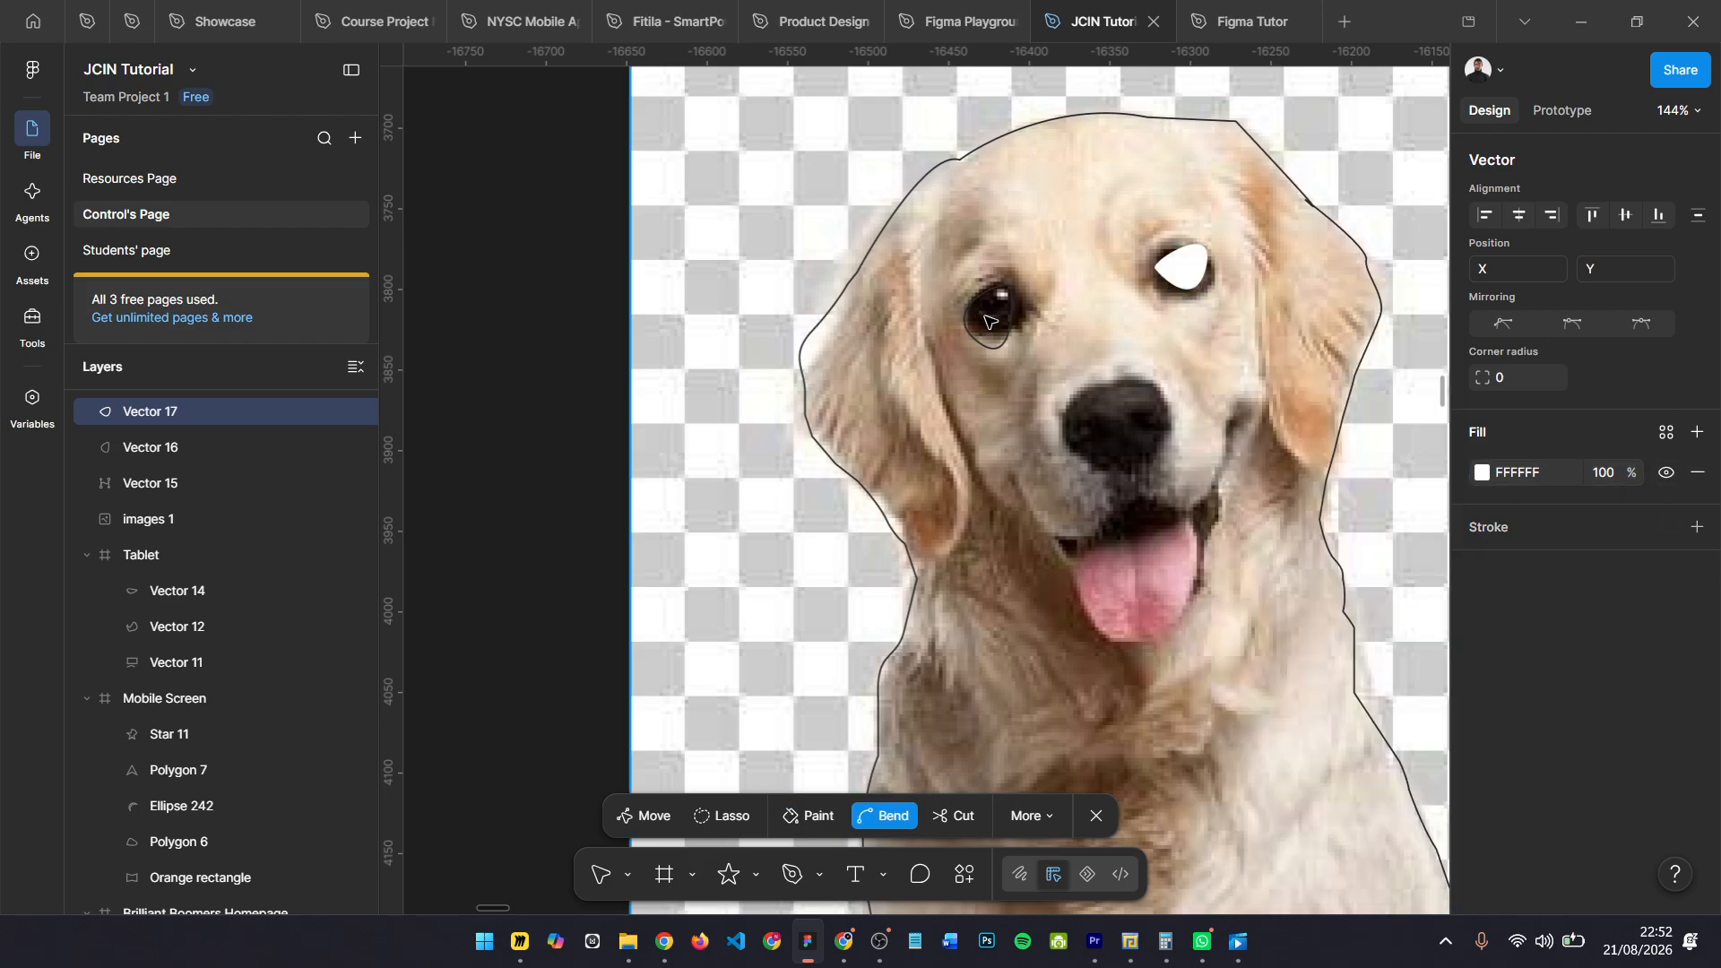
pyautogui.press('Escape')
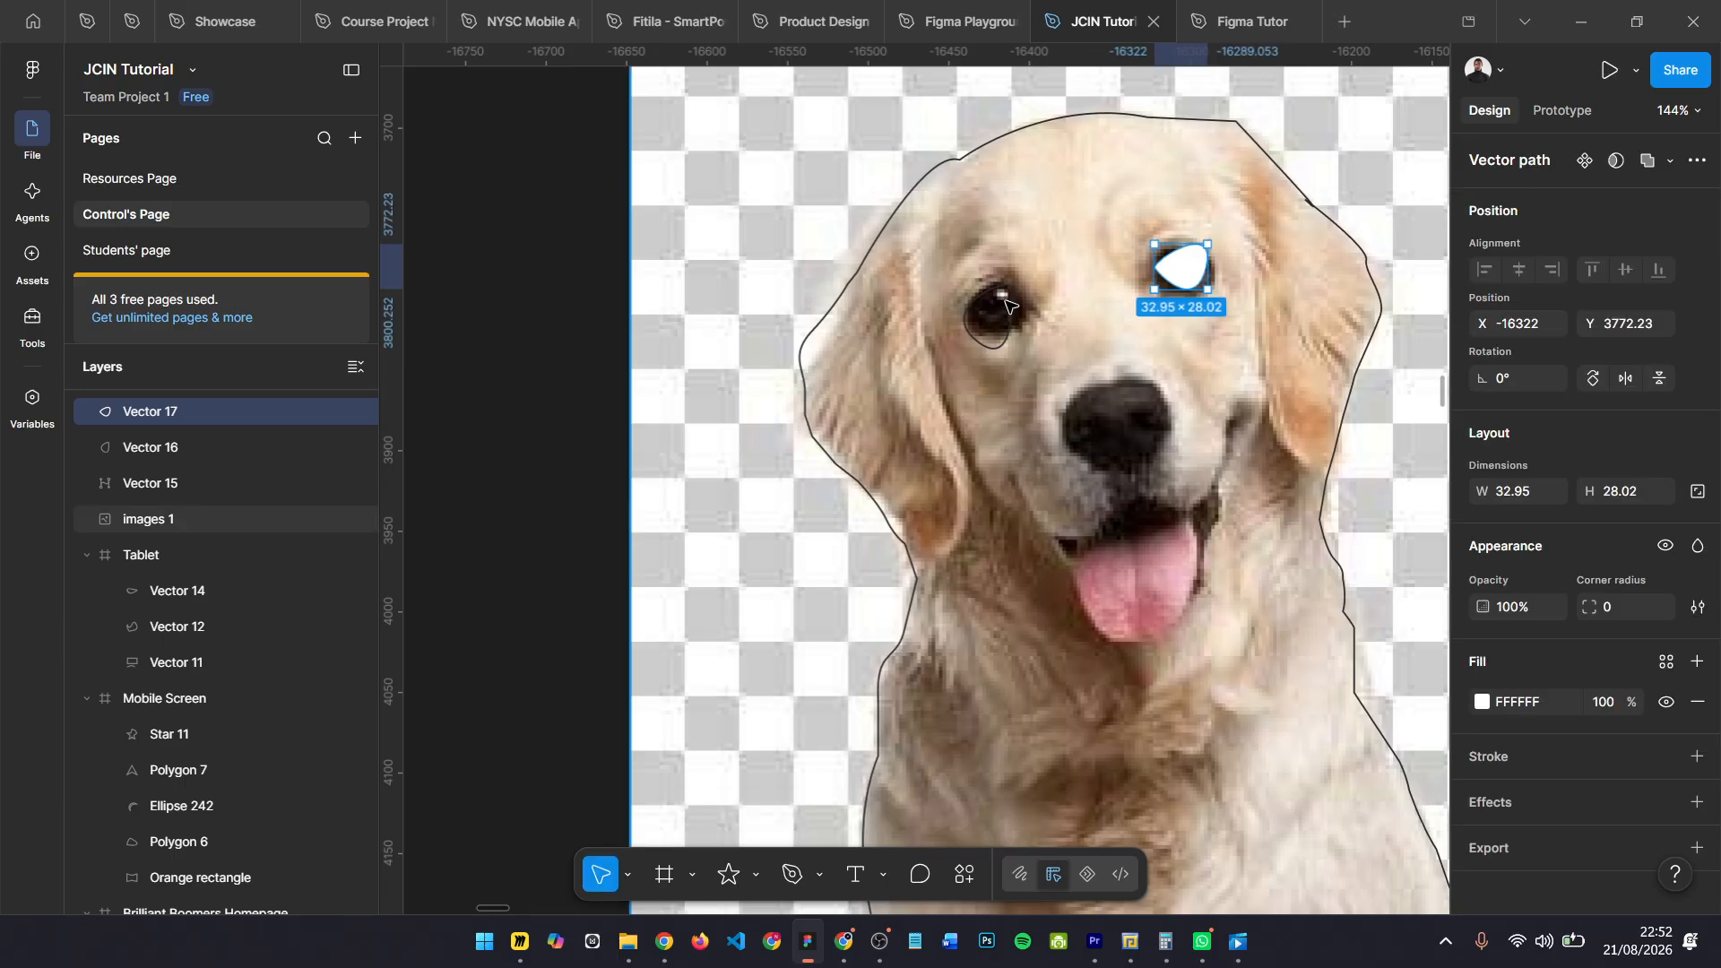
# - Give the left-hand eye shape a white (FFFFFF) fill and remove its stroke
pyautogui.click(997, 334)
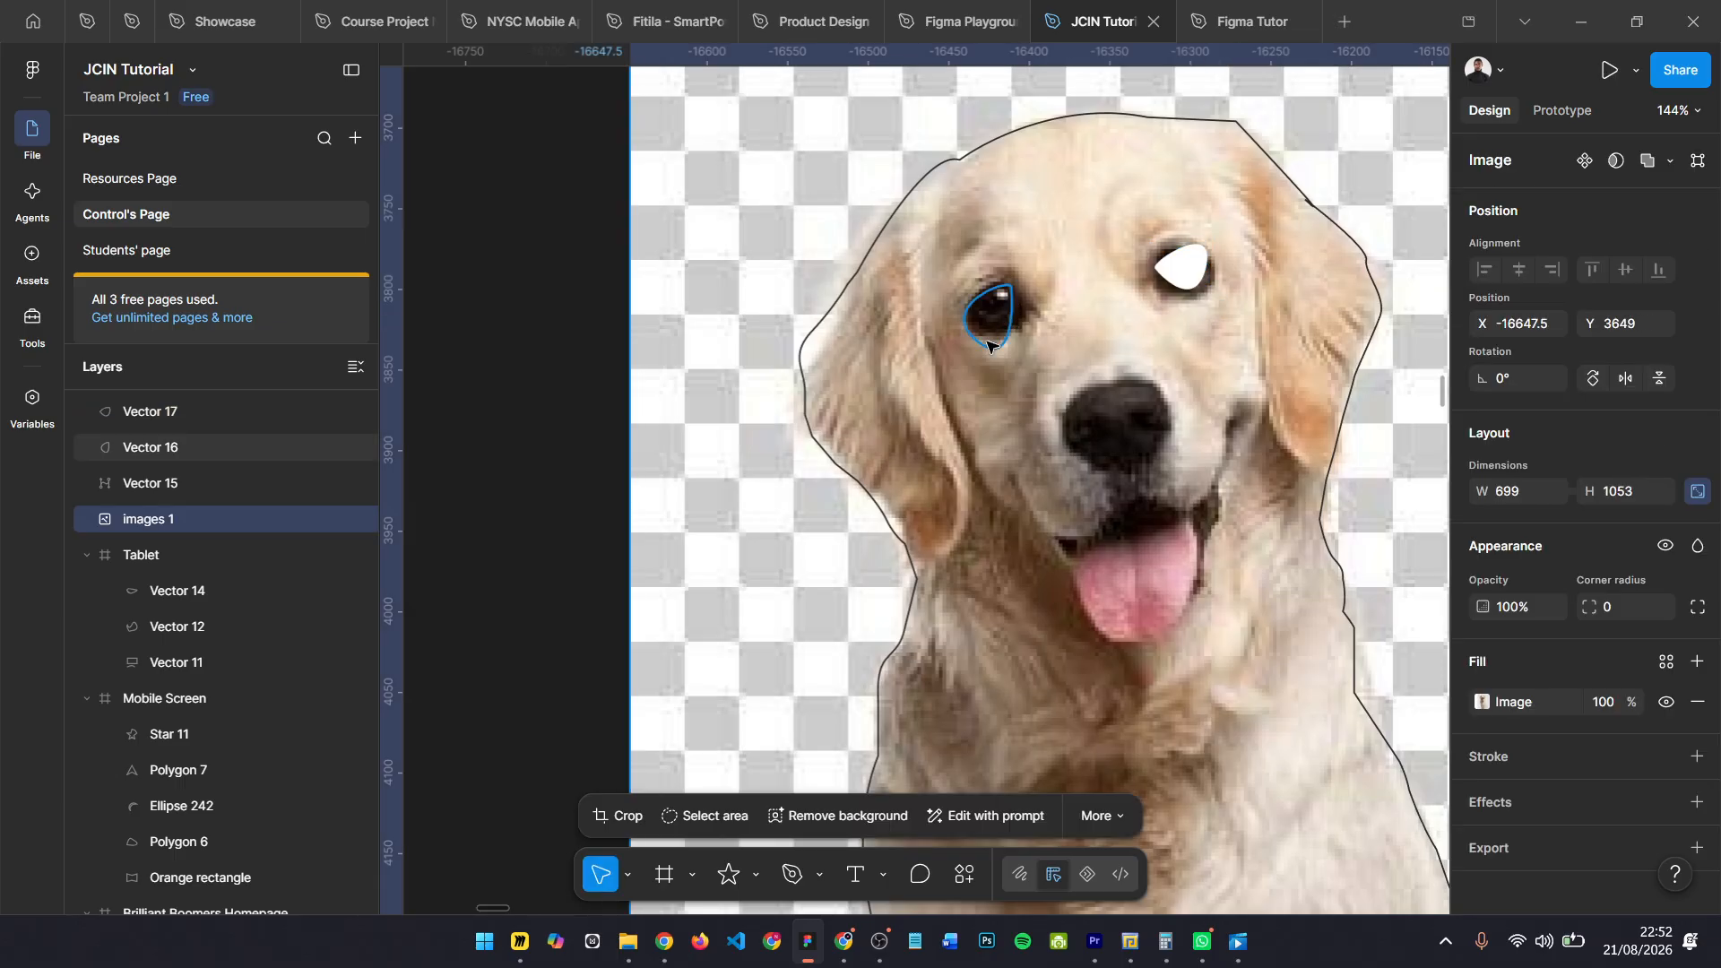
pyautogui.click(987, 346)
pyautogui.doubleClick(988, 346)
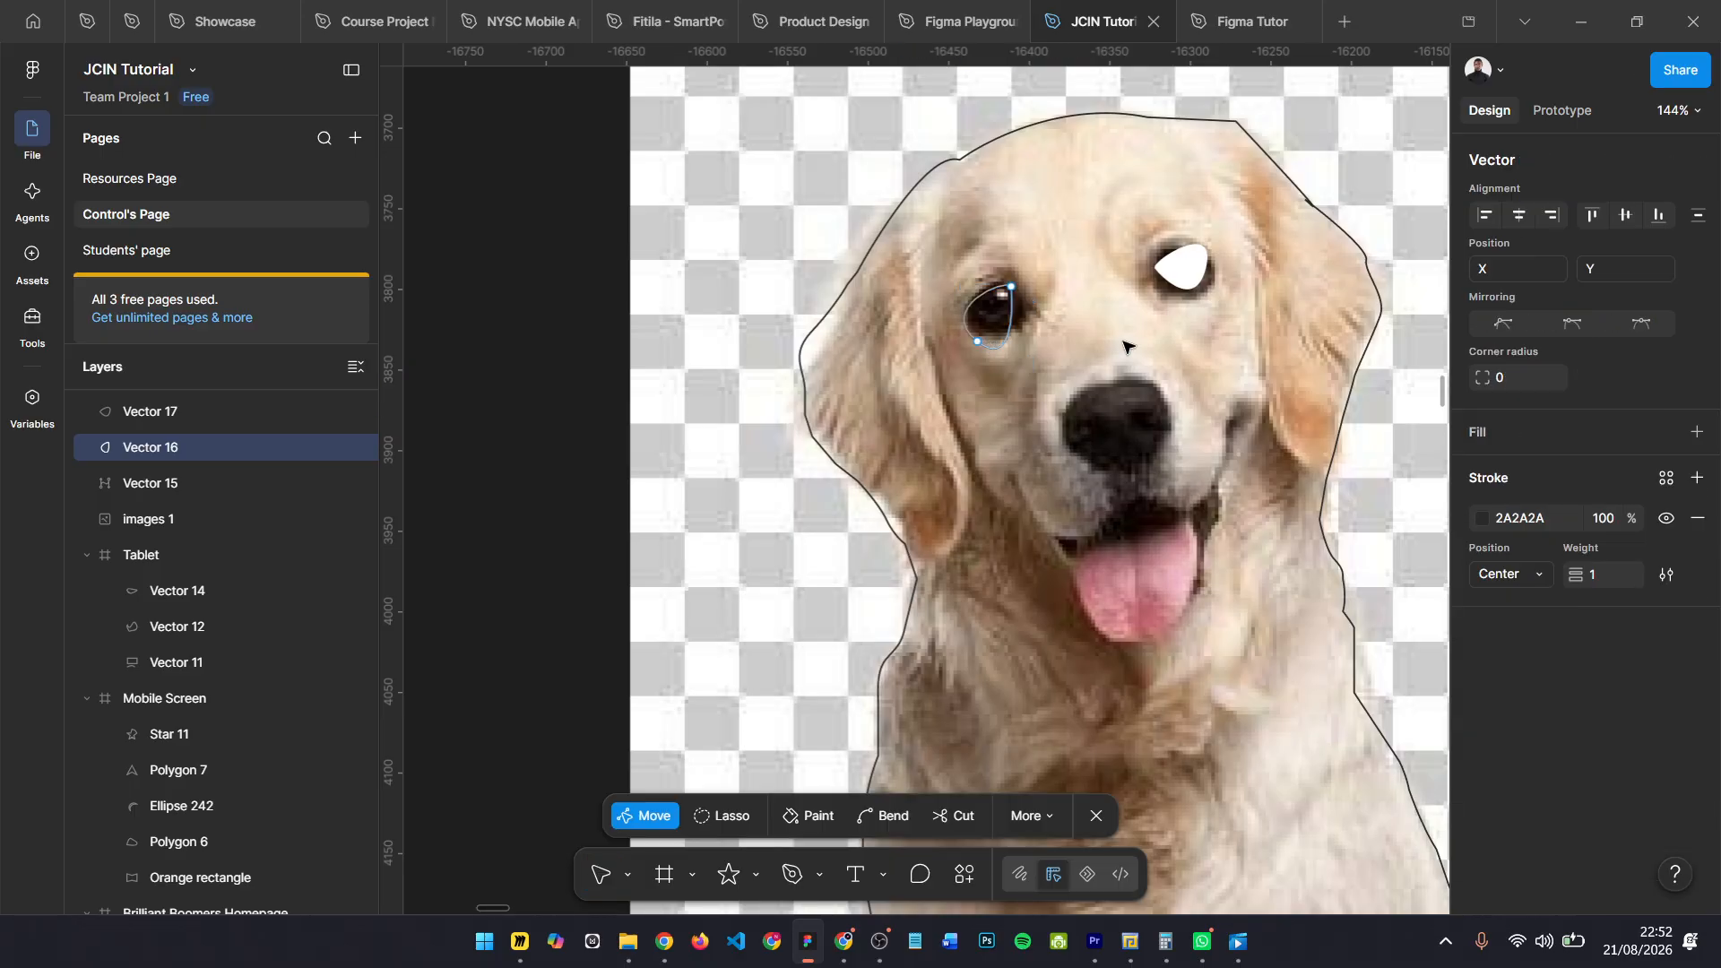
pyautogui.click(1697, 432)
pyautogui.click(1482, 473)
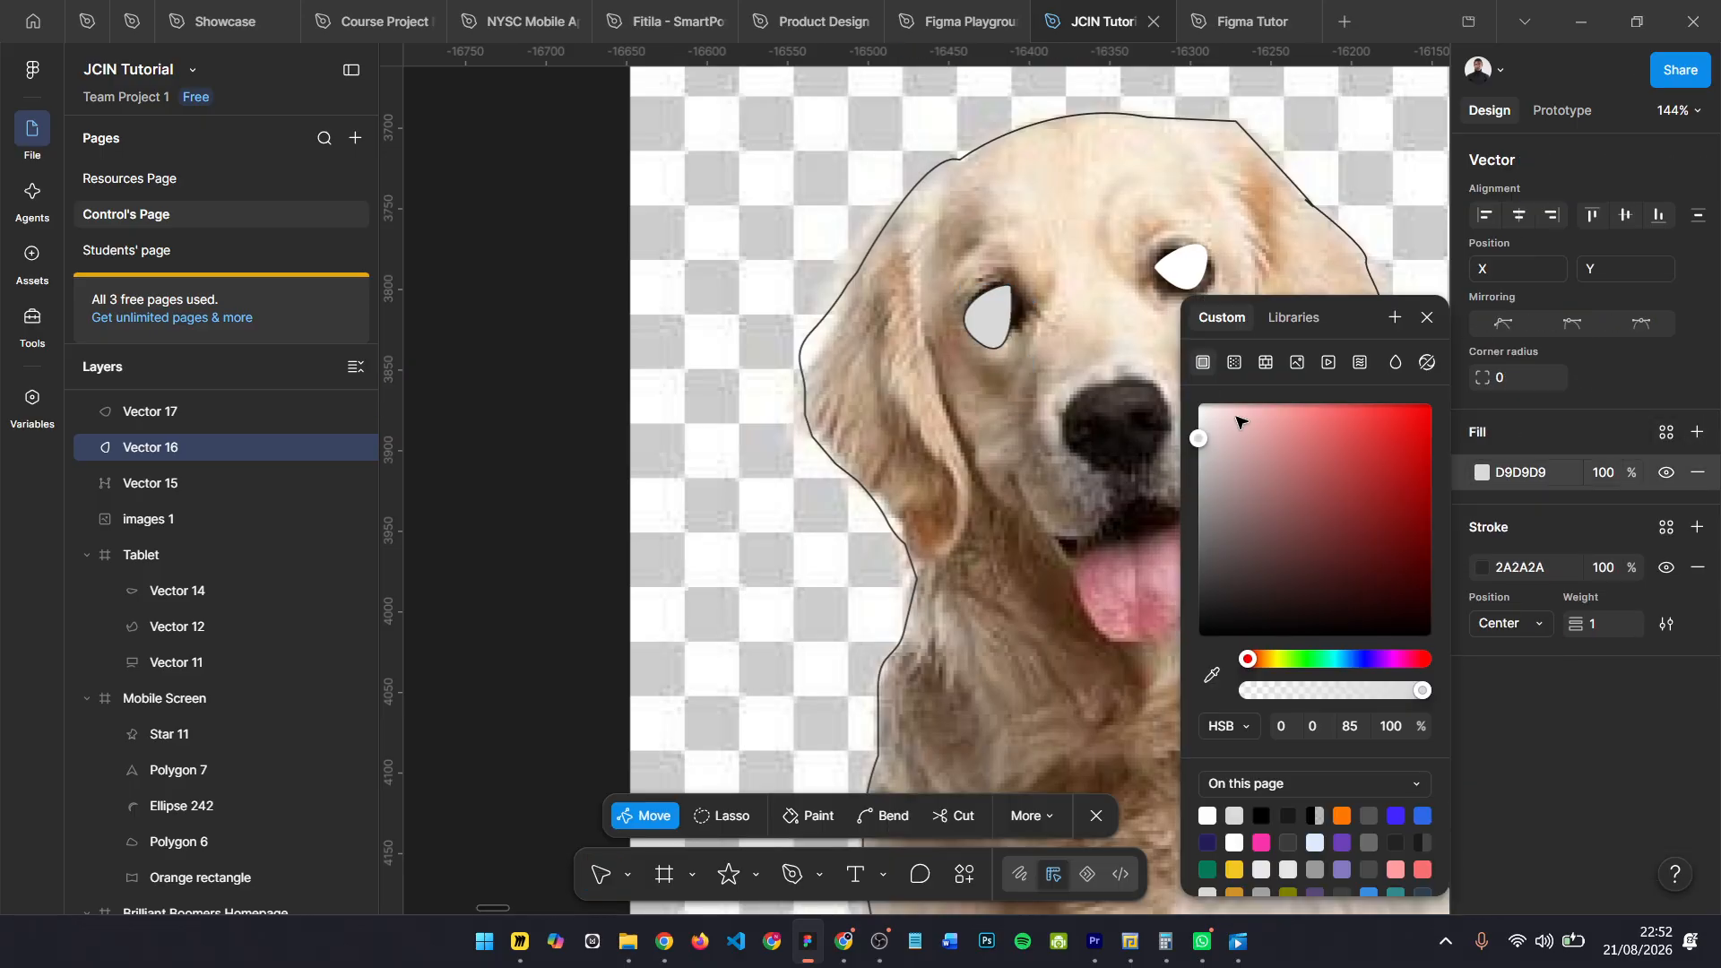
pyautogui.click(1430, 319)
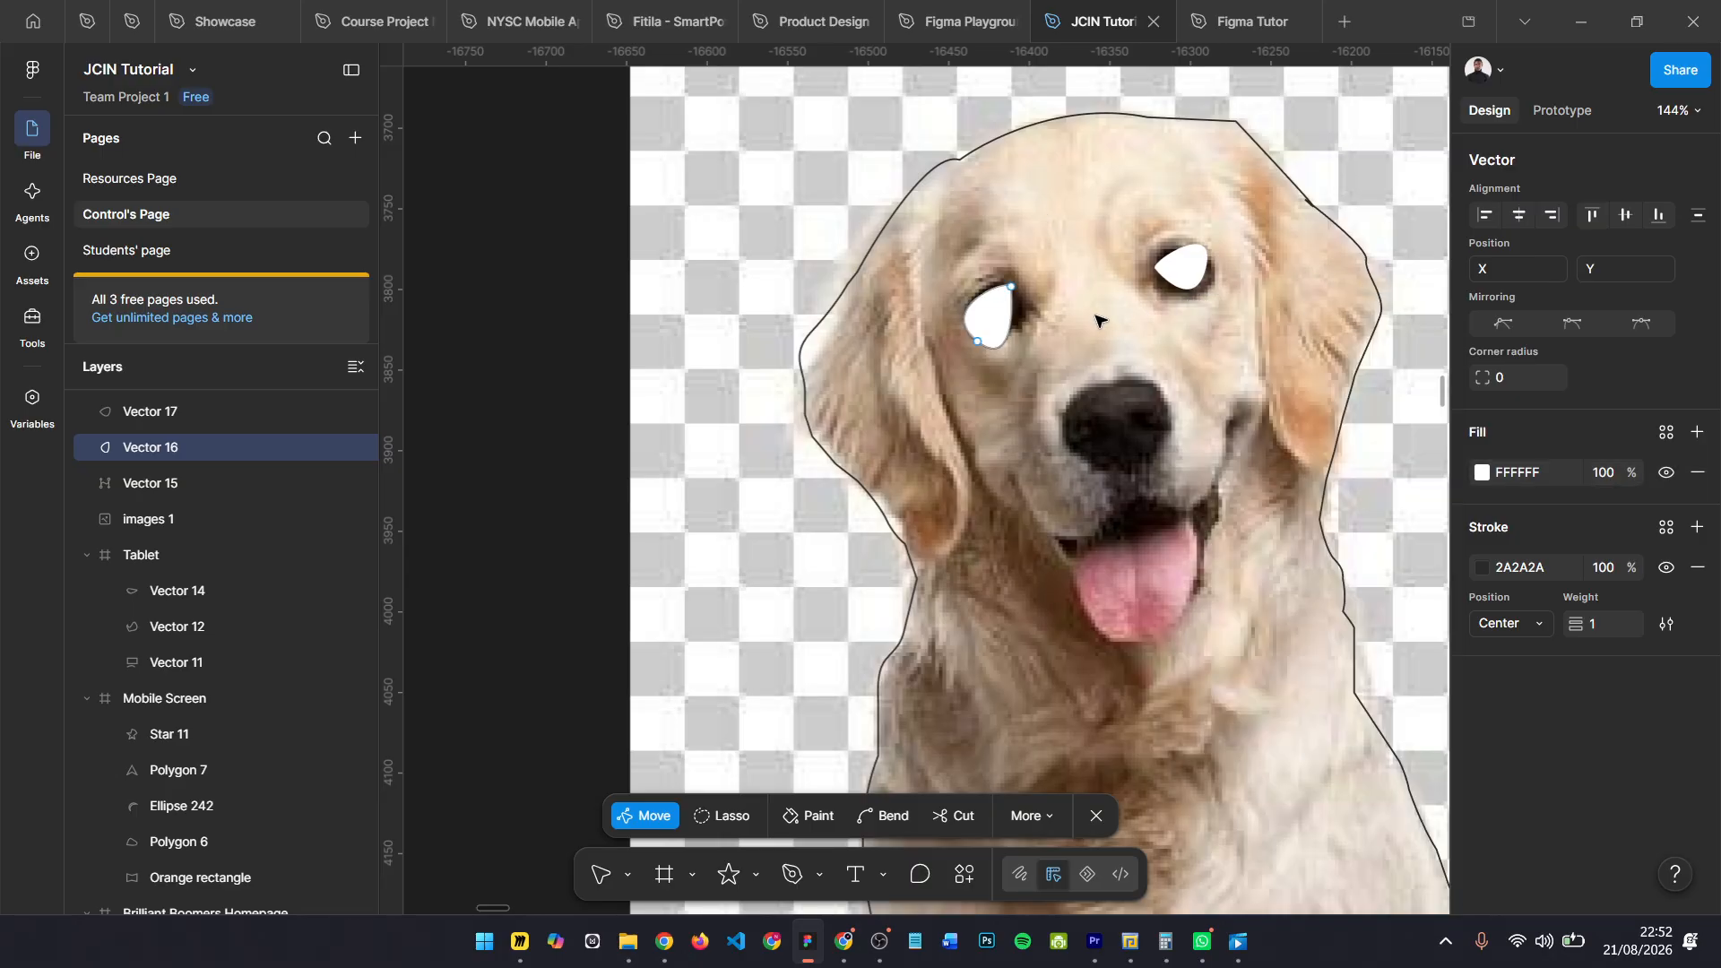
pyautogui.press('Escape')
pyautogui.scroll(-2, 1526, 534)
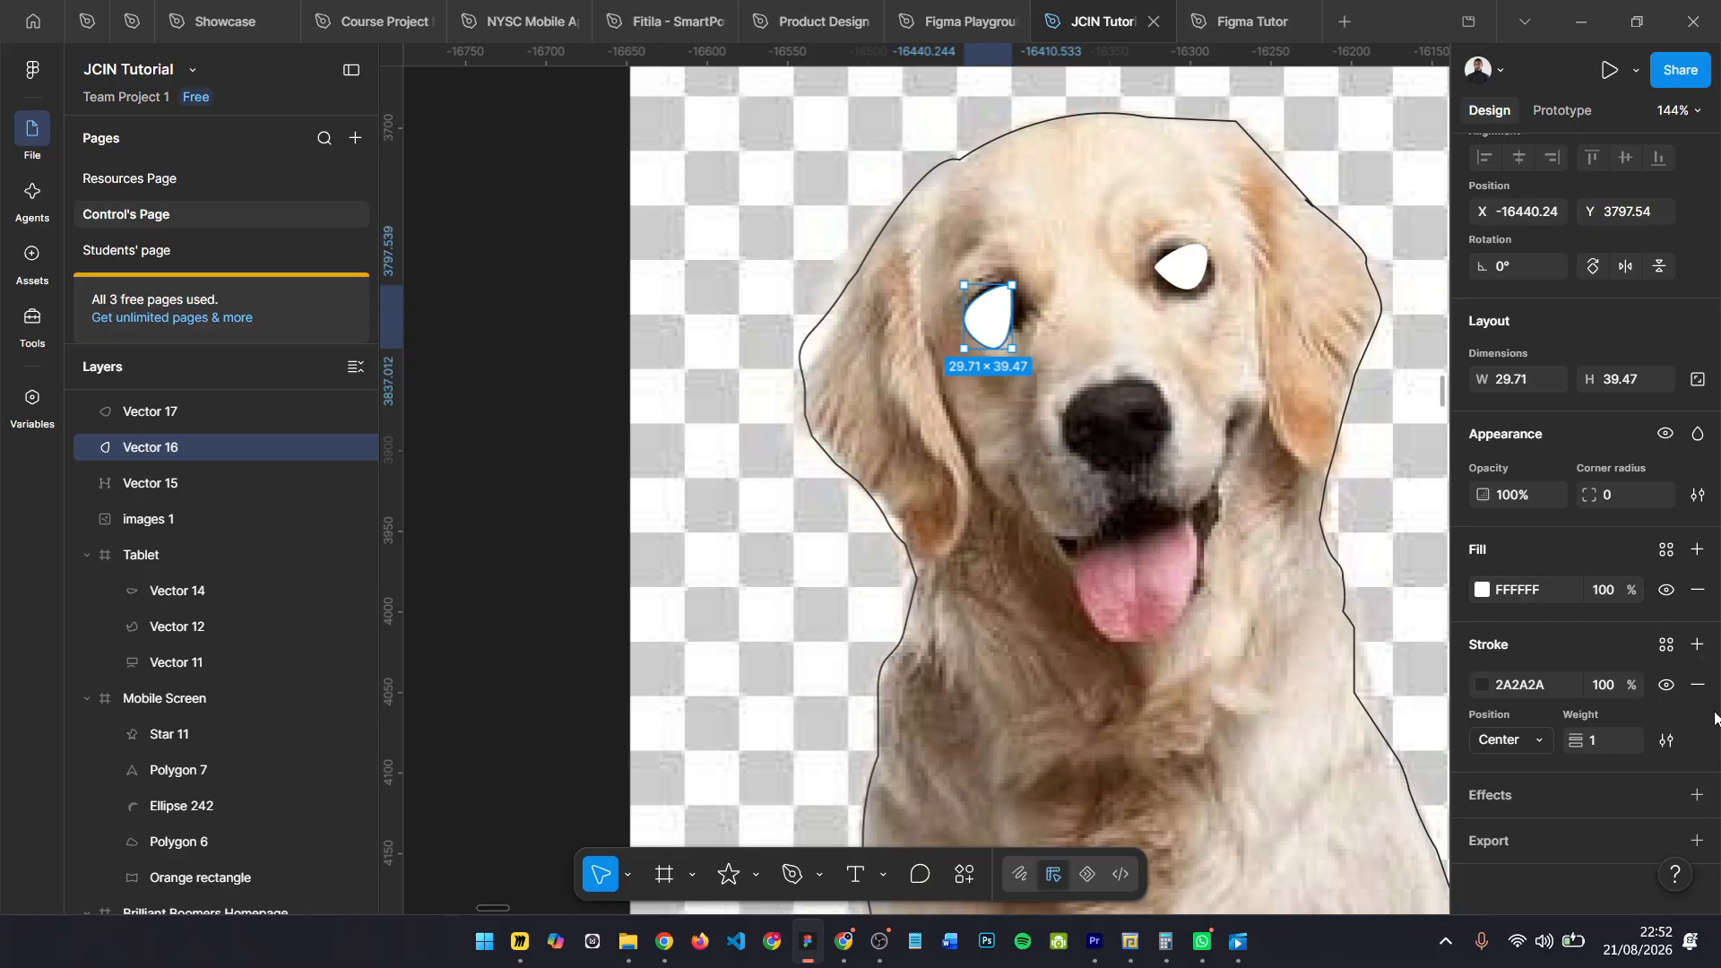
pyautogui.click(1697, 685)
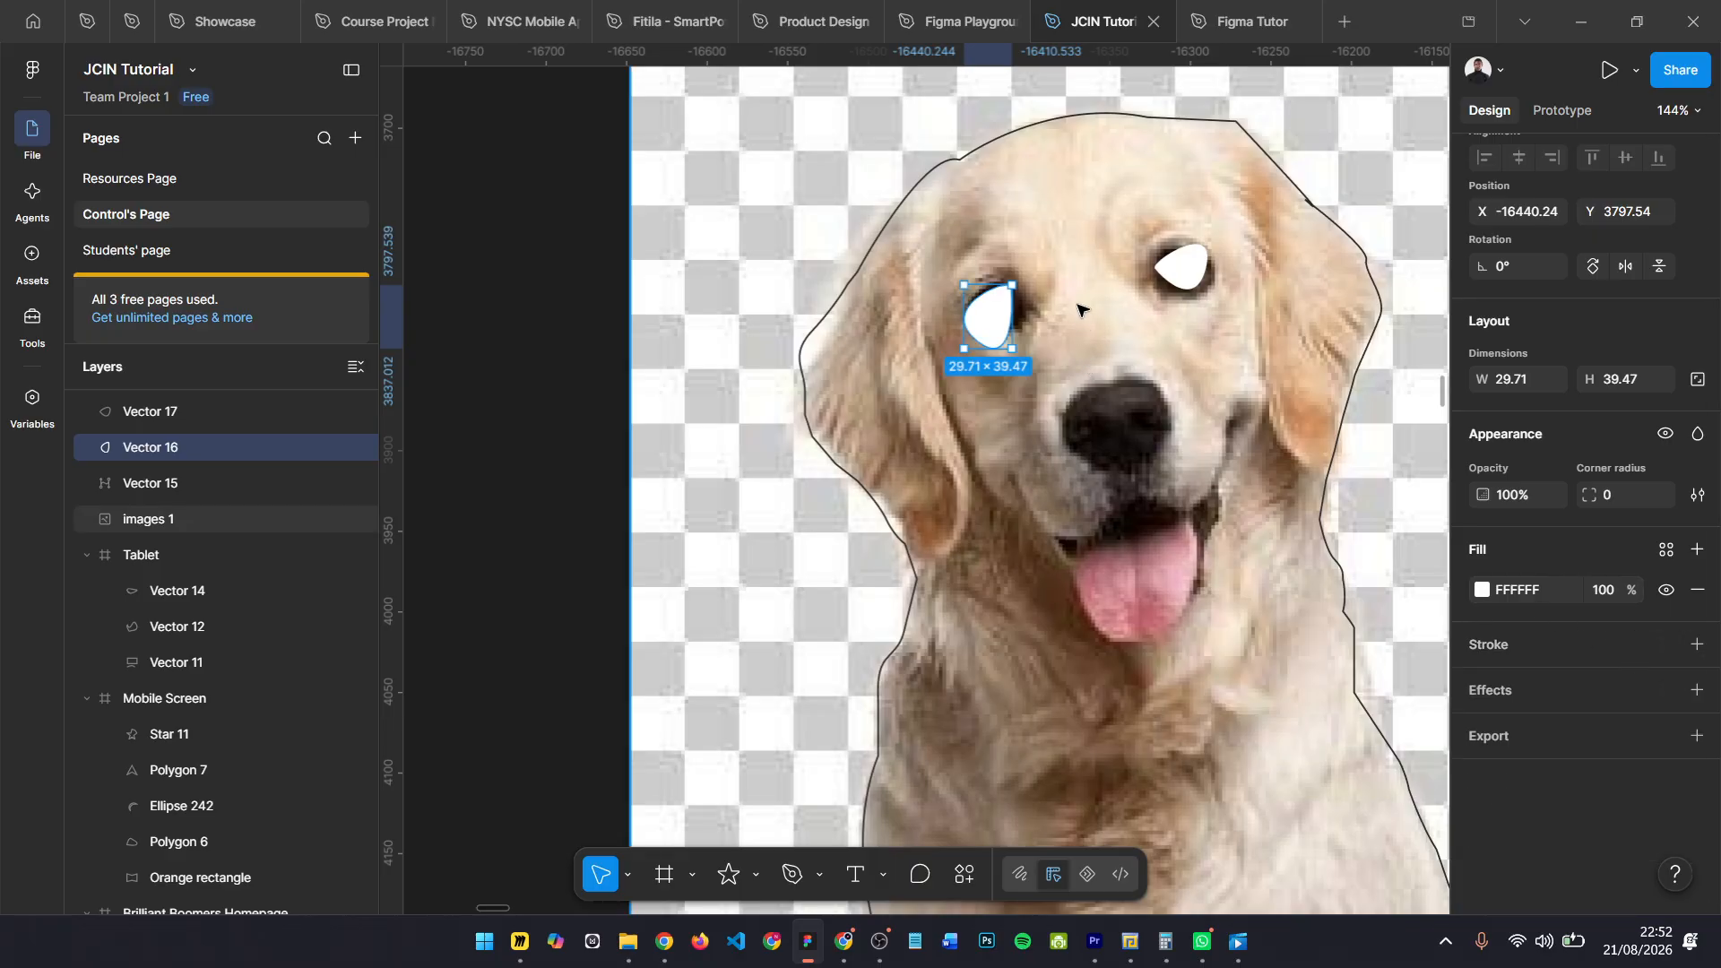
# - Open the dog outline for vector editing and add a D9D9D9 fill to it
pyautogui.click(1043, 125)
pyautogui.doubleClick(1043, 125)
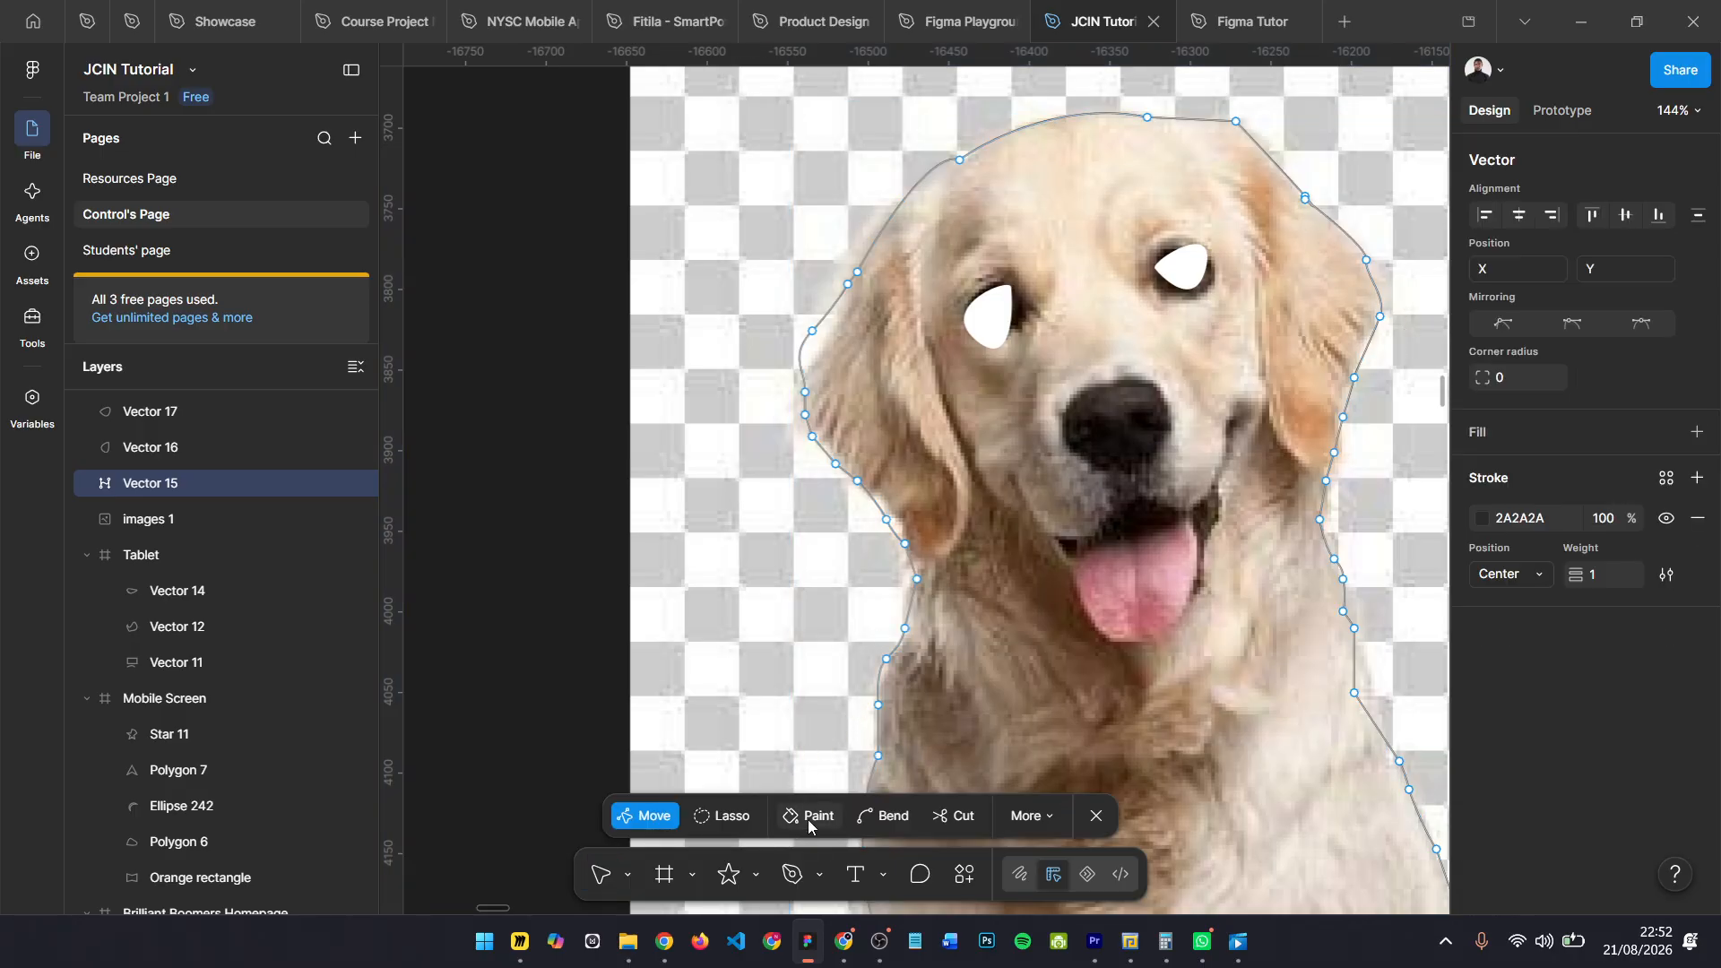
pyautogui.click(1694, 431)
pyautogui.click(1482, 473)
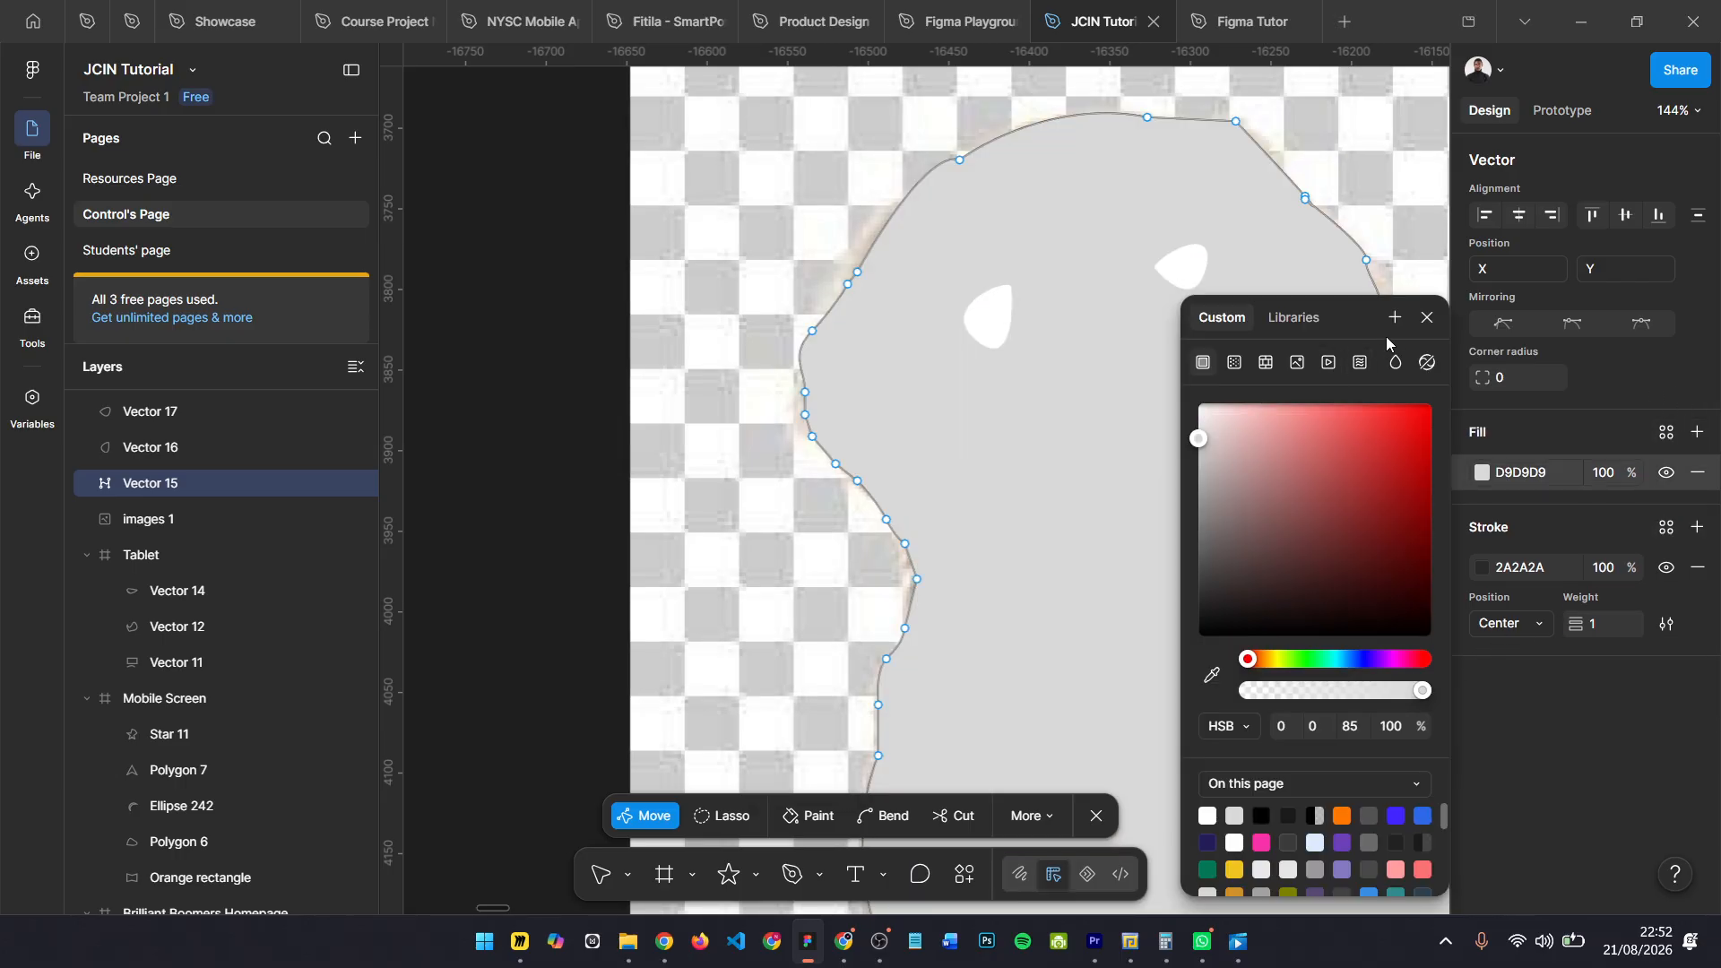
pyautogui.click(1430, 318)
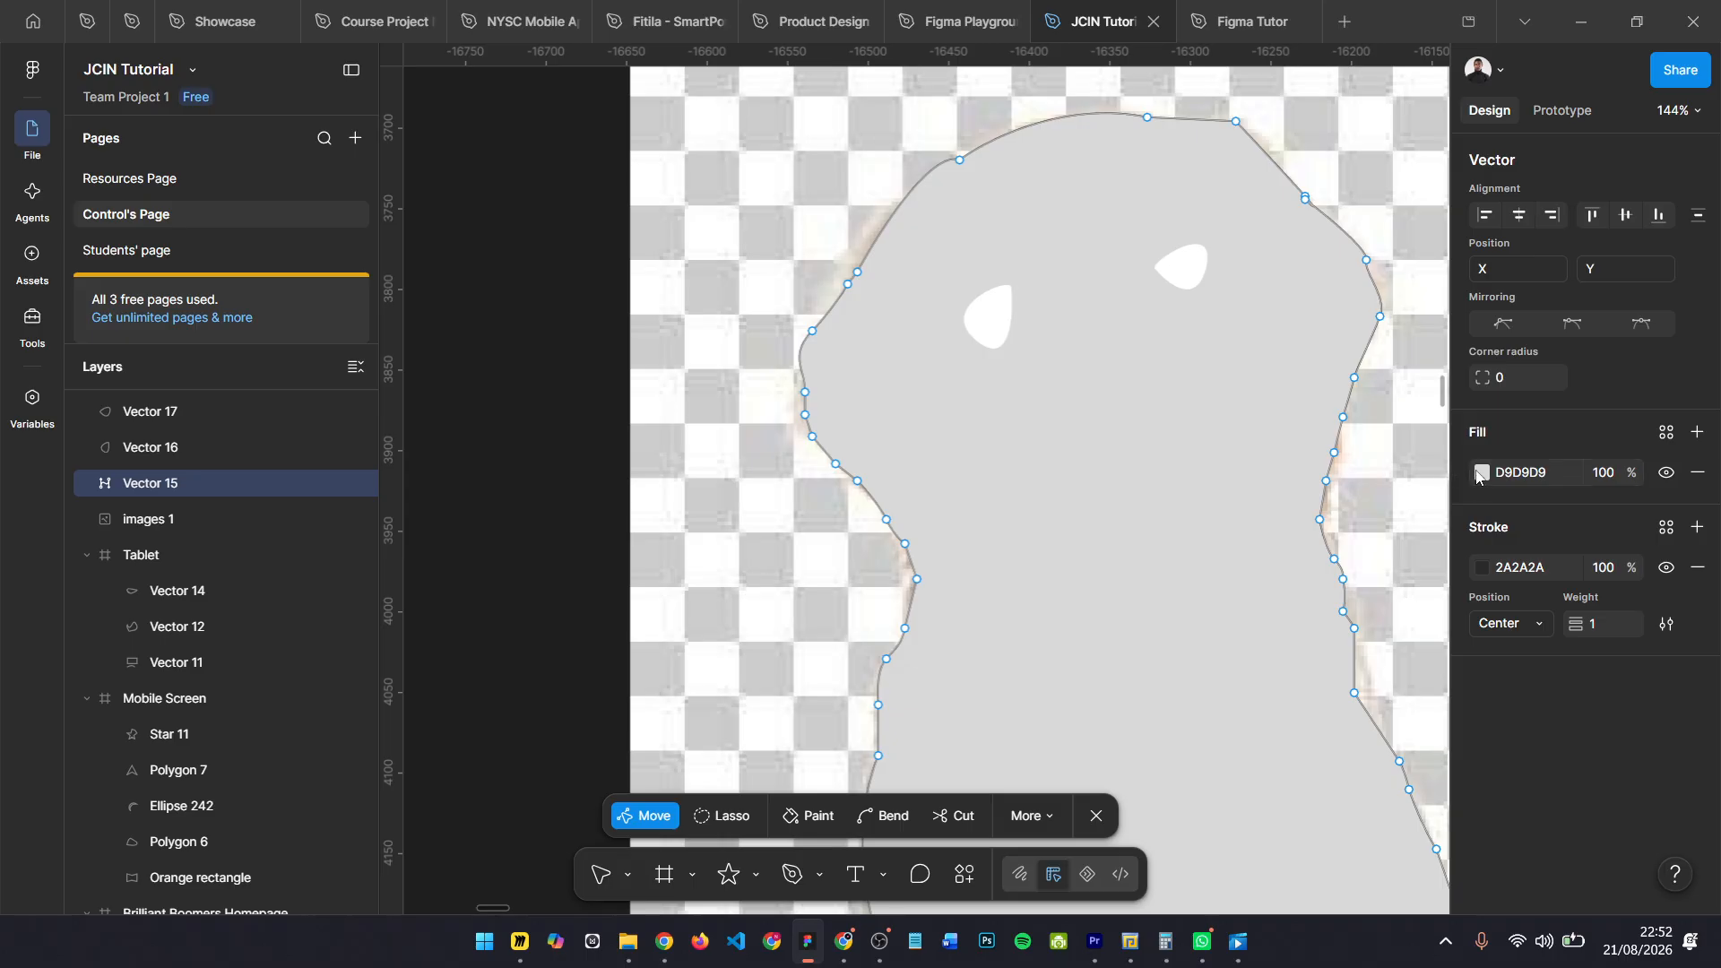
# - Set the dog outline's stroke colour to E0D6CD by sampling the edge of the fur, and remove the outline's fill
pyautogui.click(1483, 567)
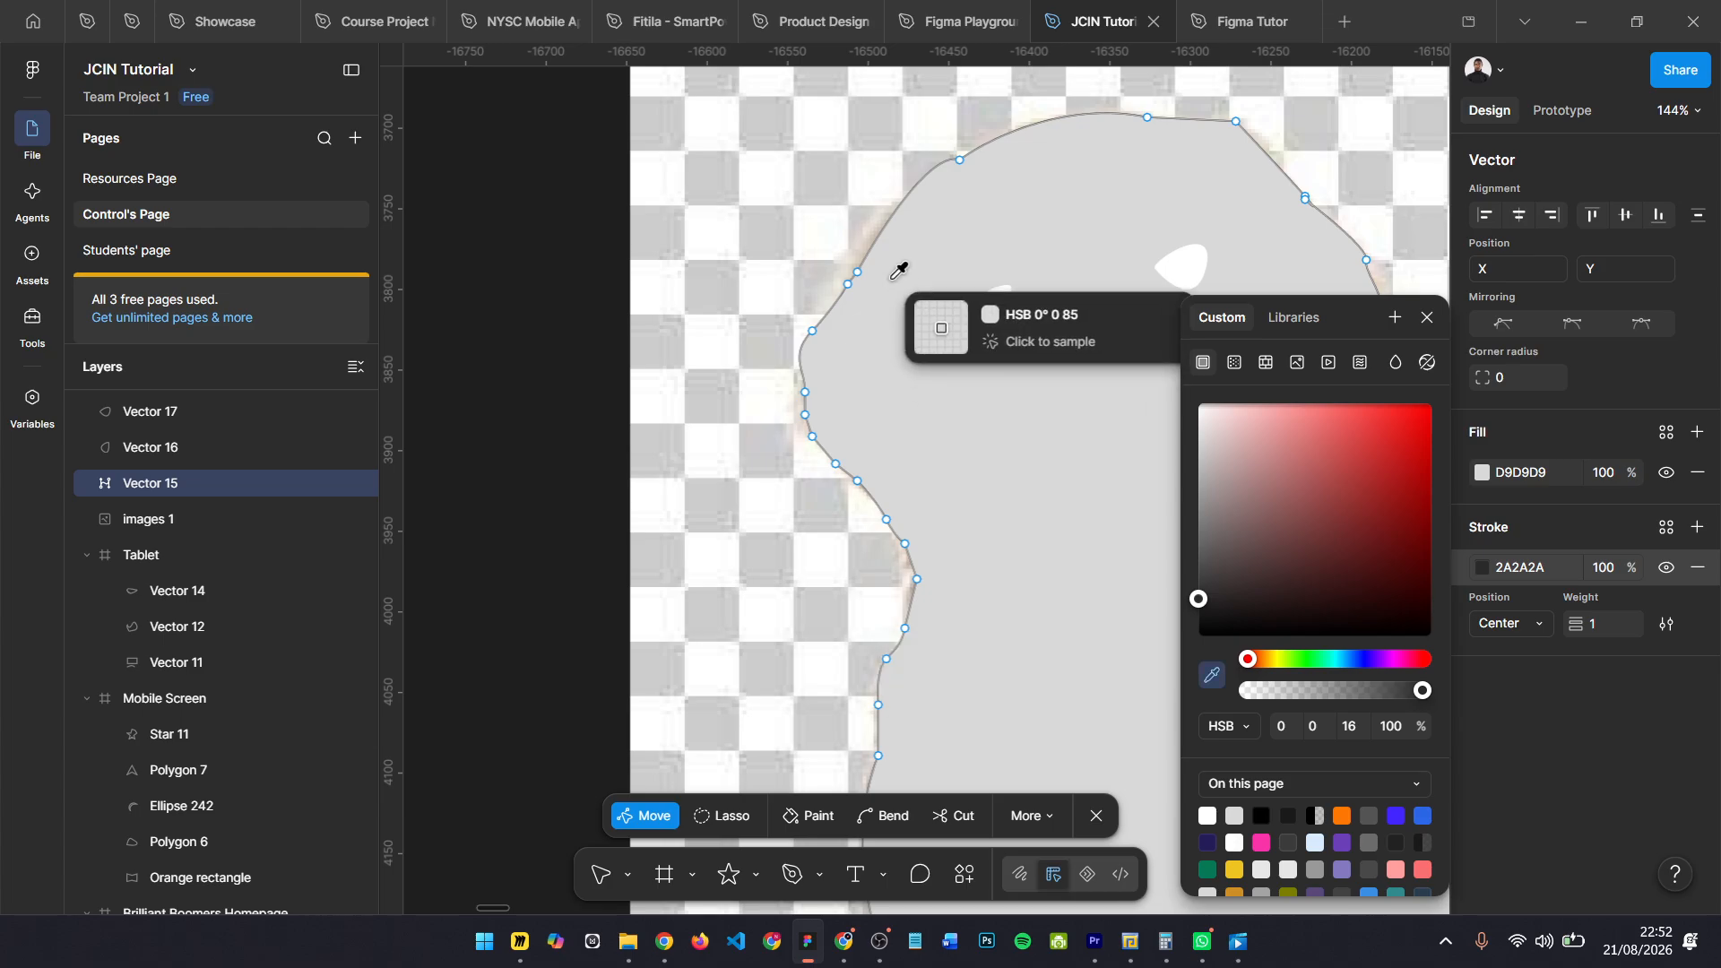
pyautogui.click(870, 235)
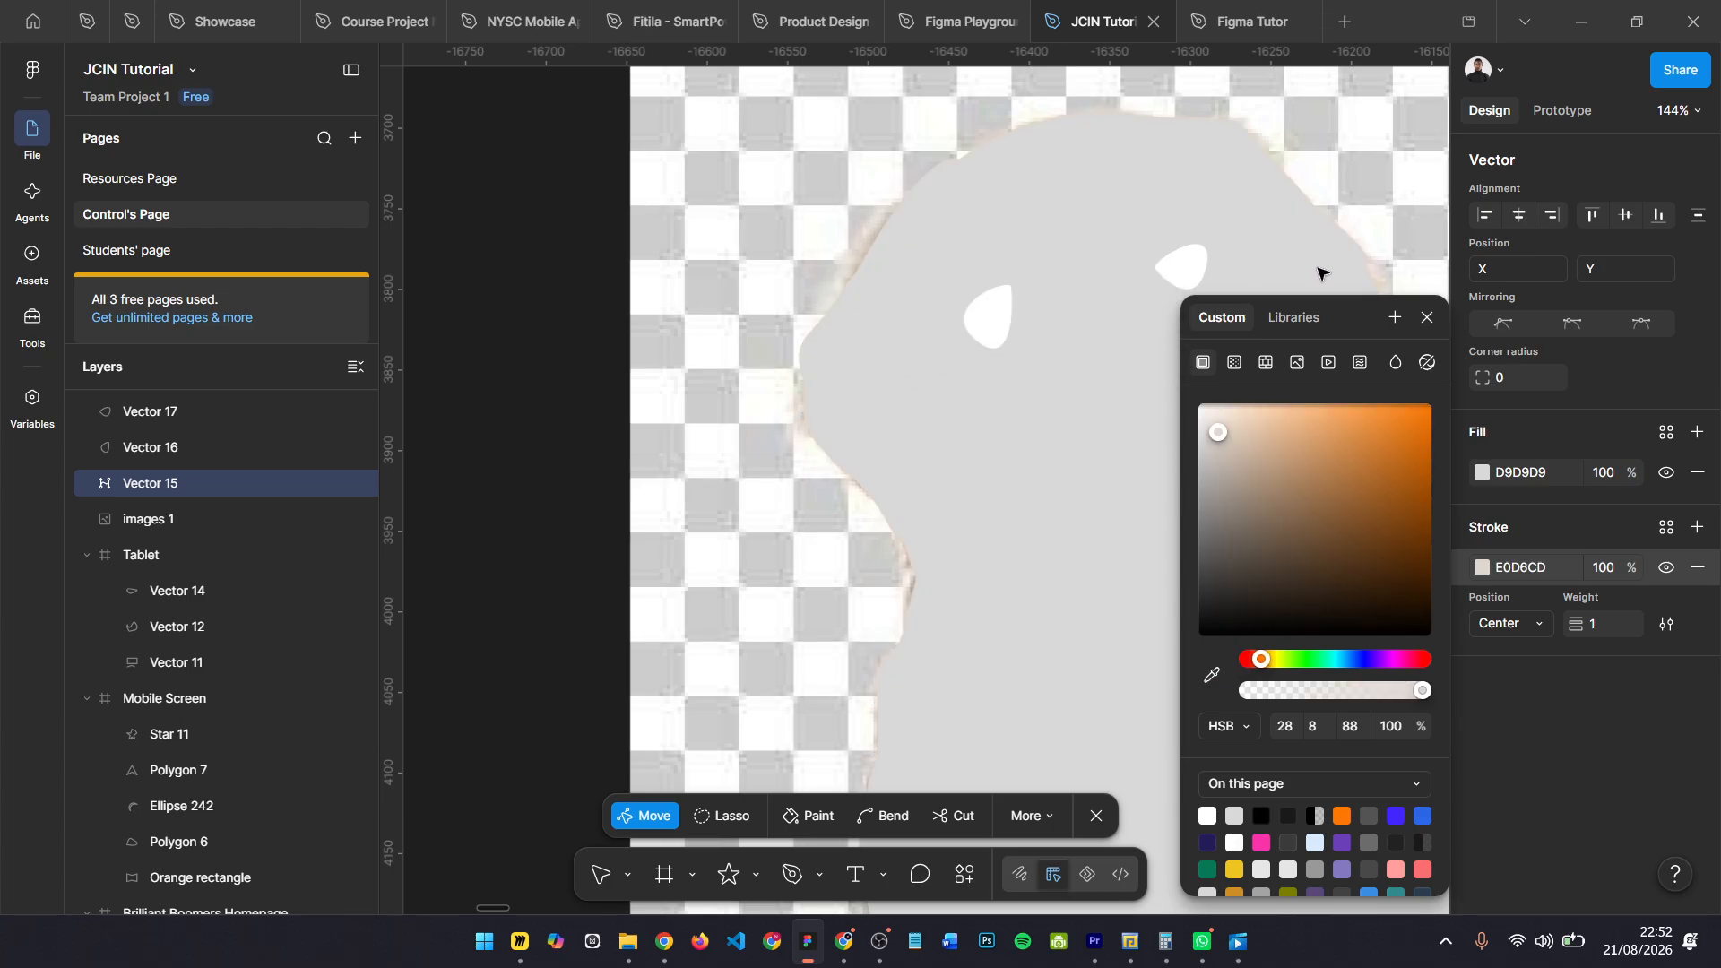
pyautogui.click(1426, 314)
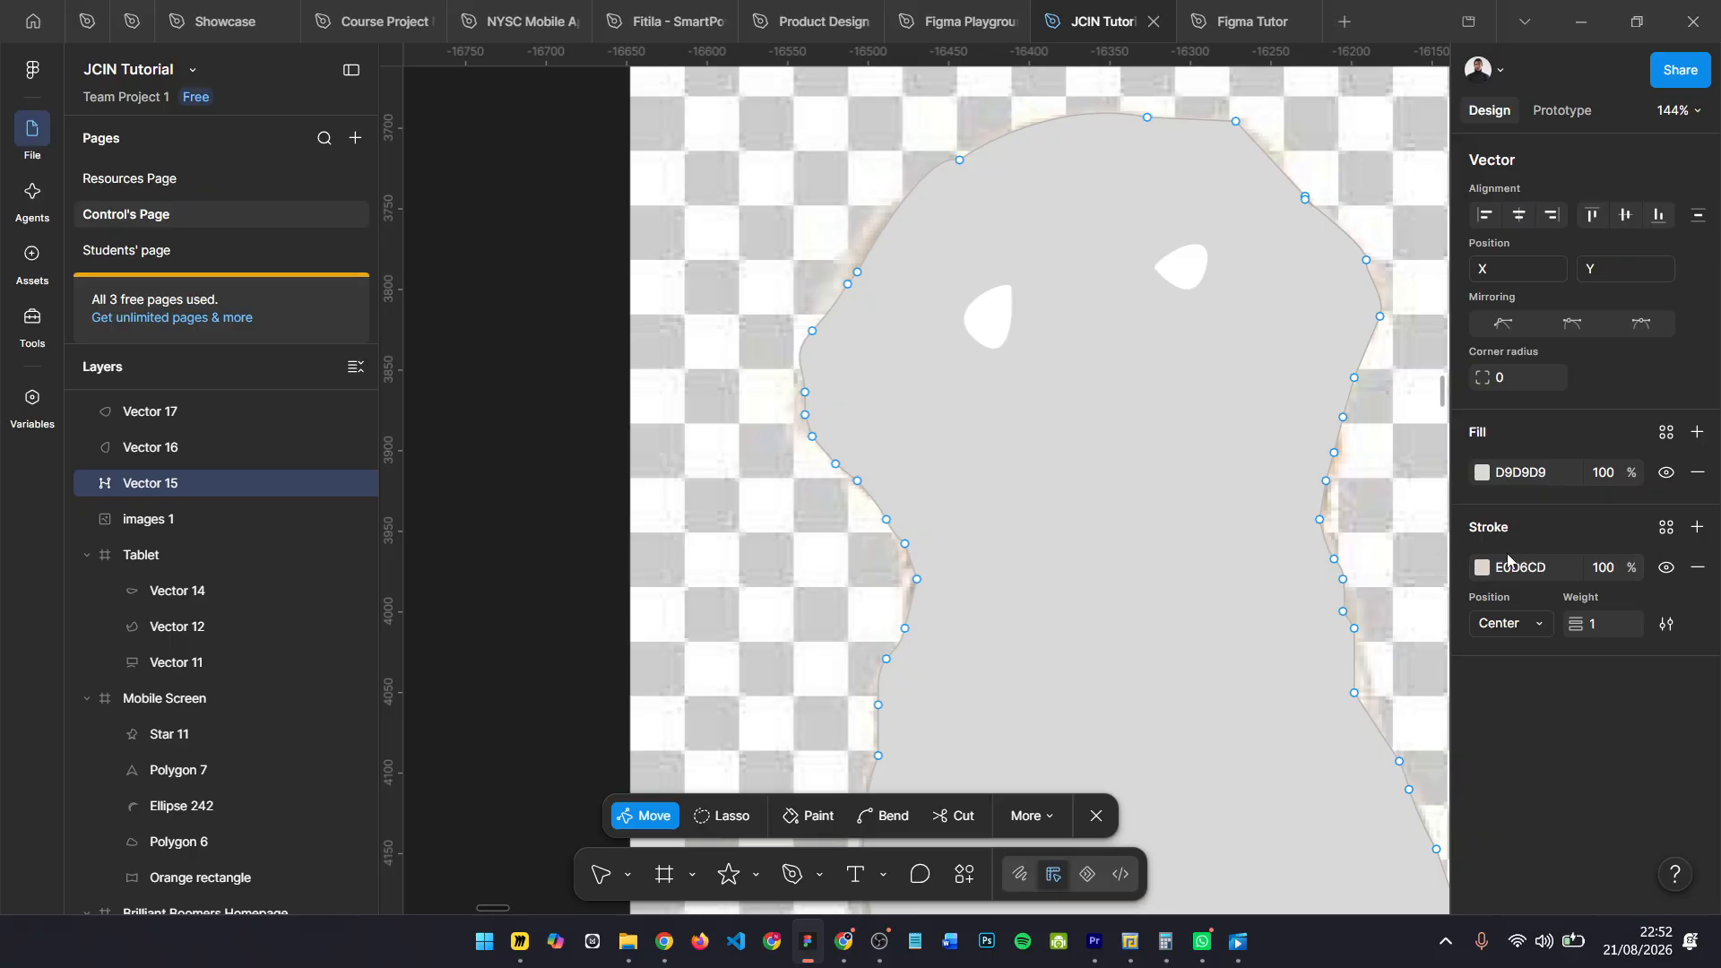
pyautogui.click(1697, 472)
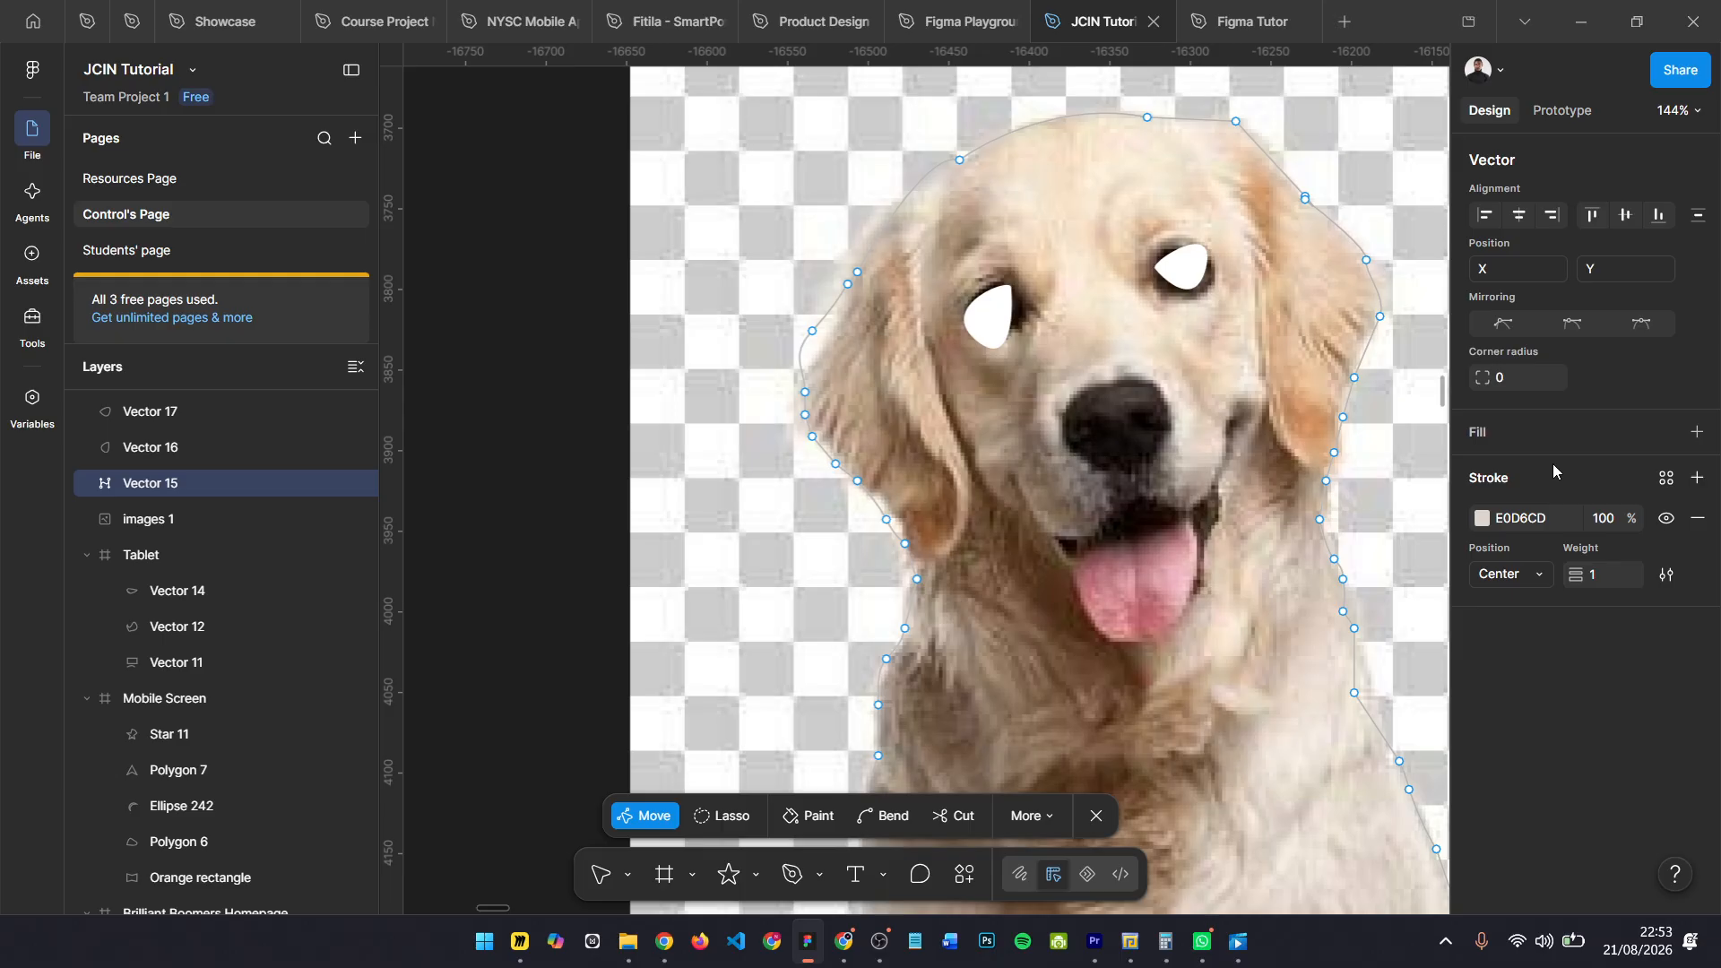
# - Swap the fill and stroke of the dog outline so the E0D6CD colour becomes its fill
pyautogui.click(32, 70)
pyautogui.moveTo(139, 249)
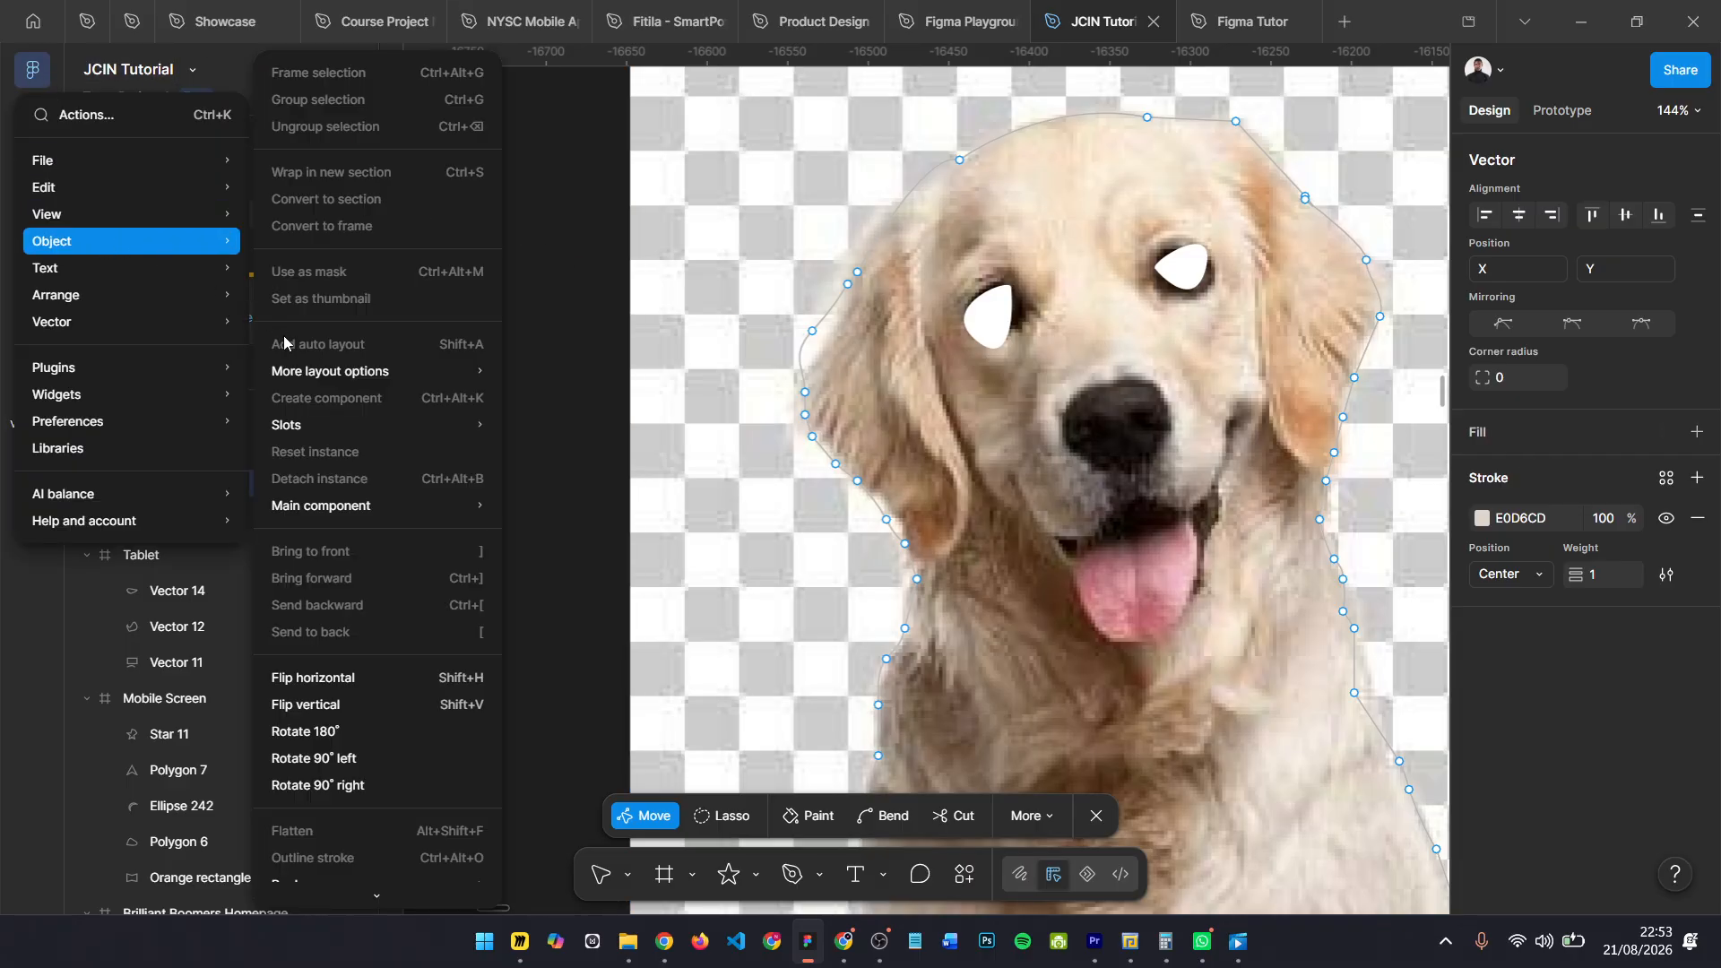
pyautogui.scroll(-1, 345, 686)
pyautogui.scroll(-5, 346, 691)
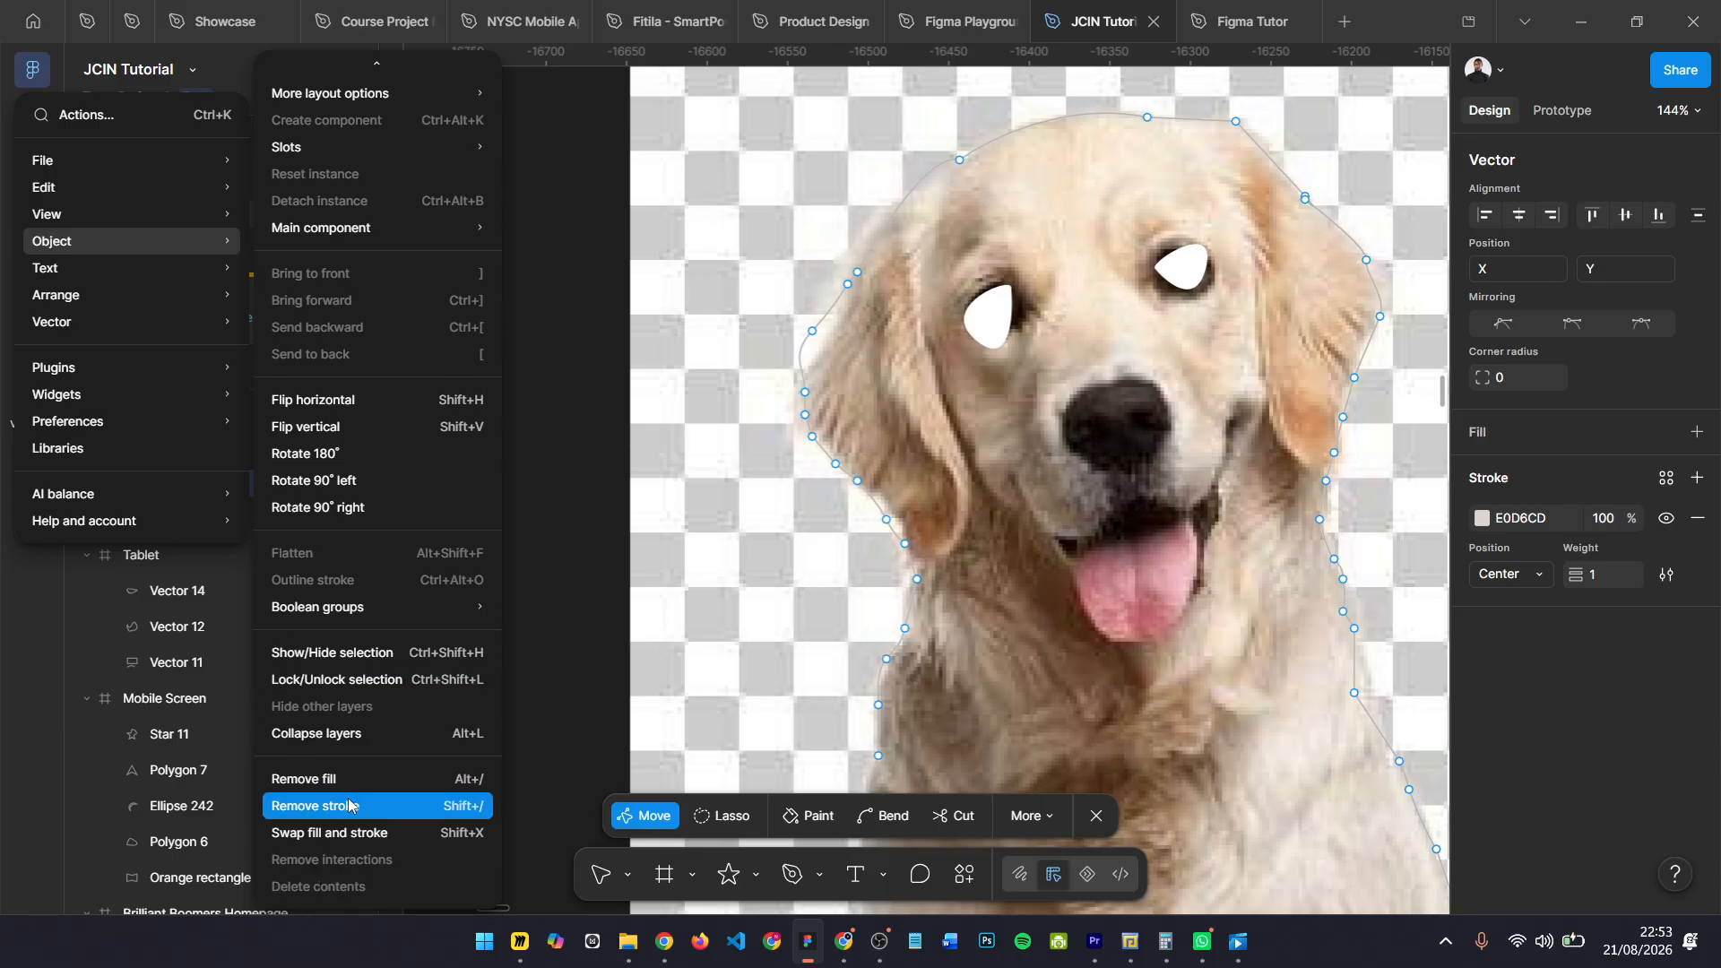
pyautogui.click(349, 833)
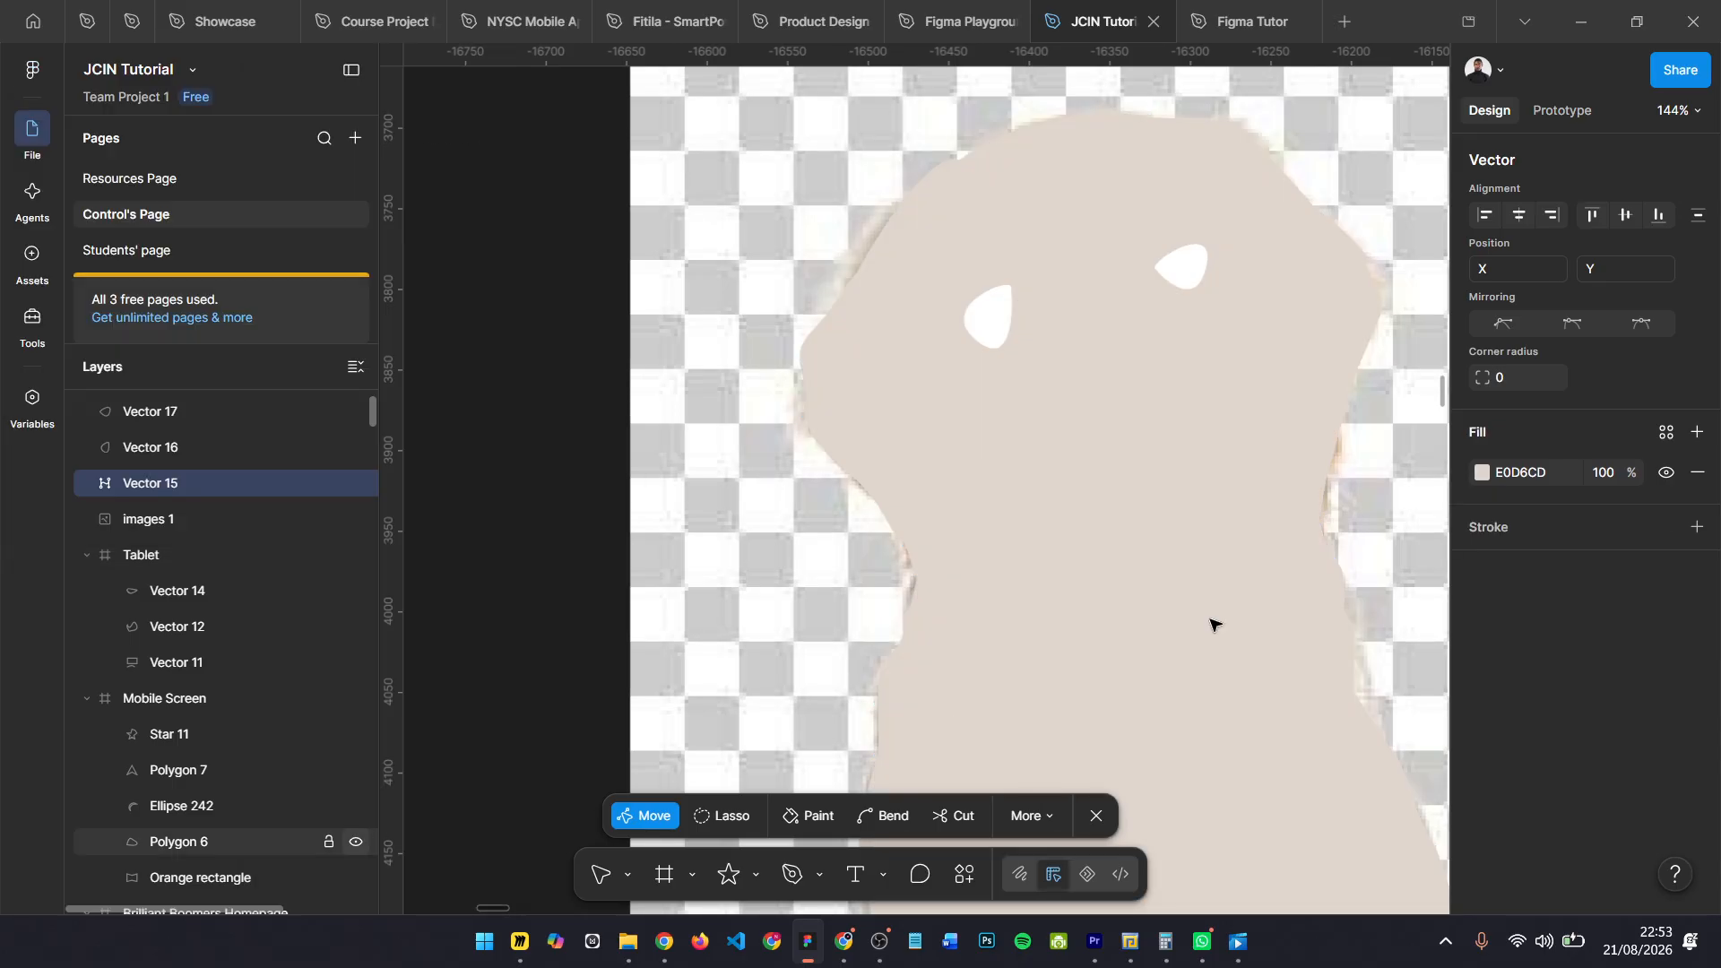
# - Hide the images 1 layer containing the dog photo behind the traced silhouette
pyautogui.scroll(-6, 939, 332)
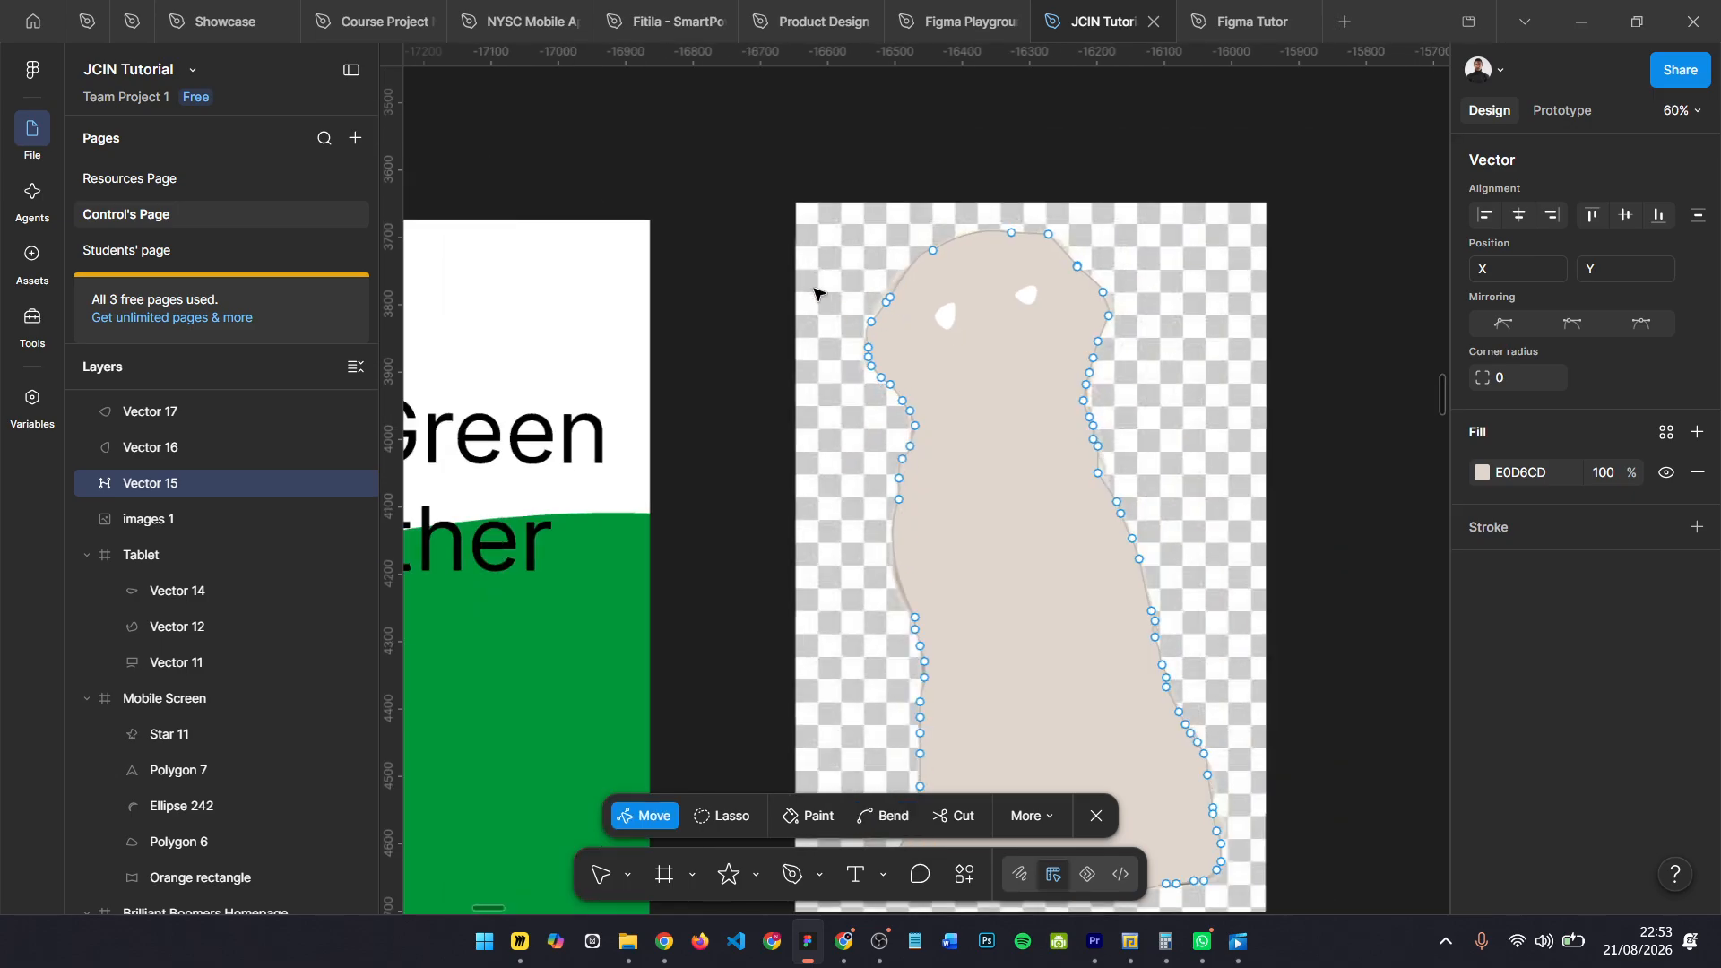
pyautogui.click(221, 518)
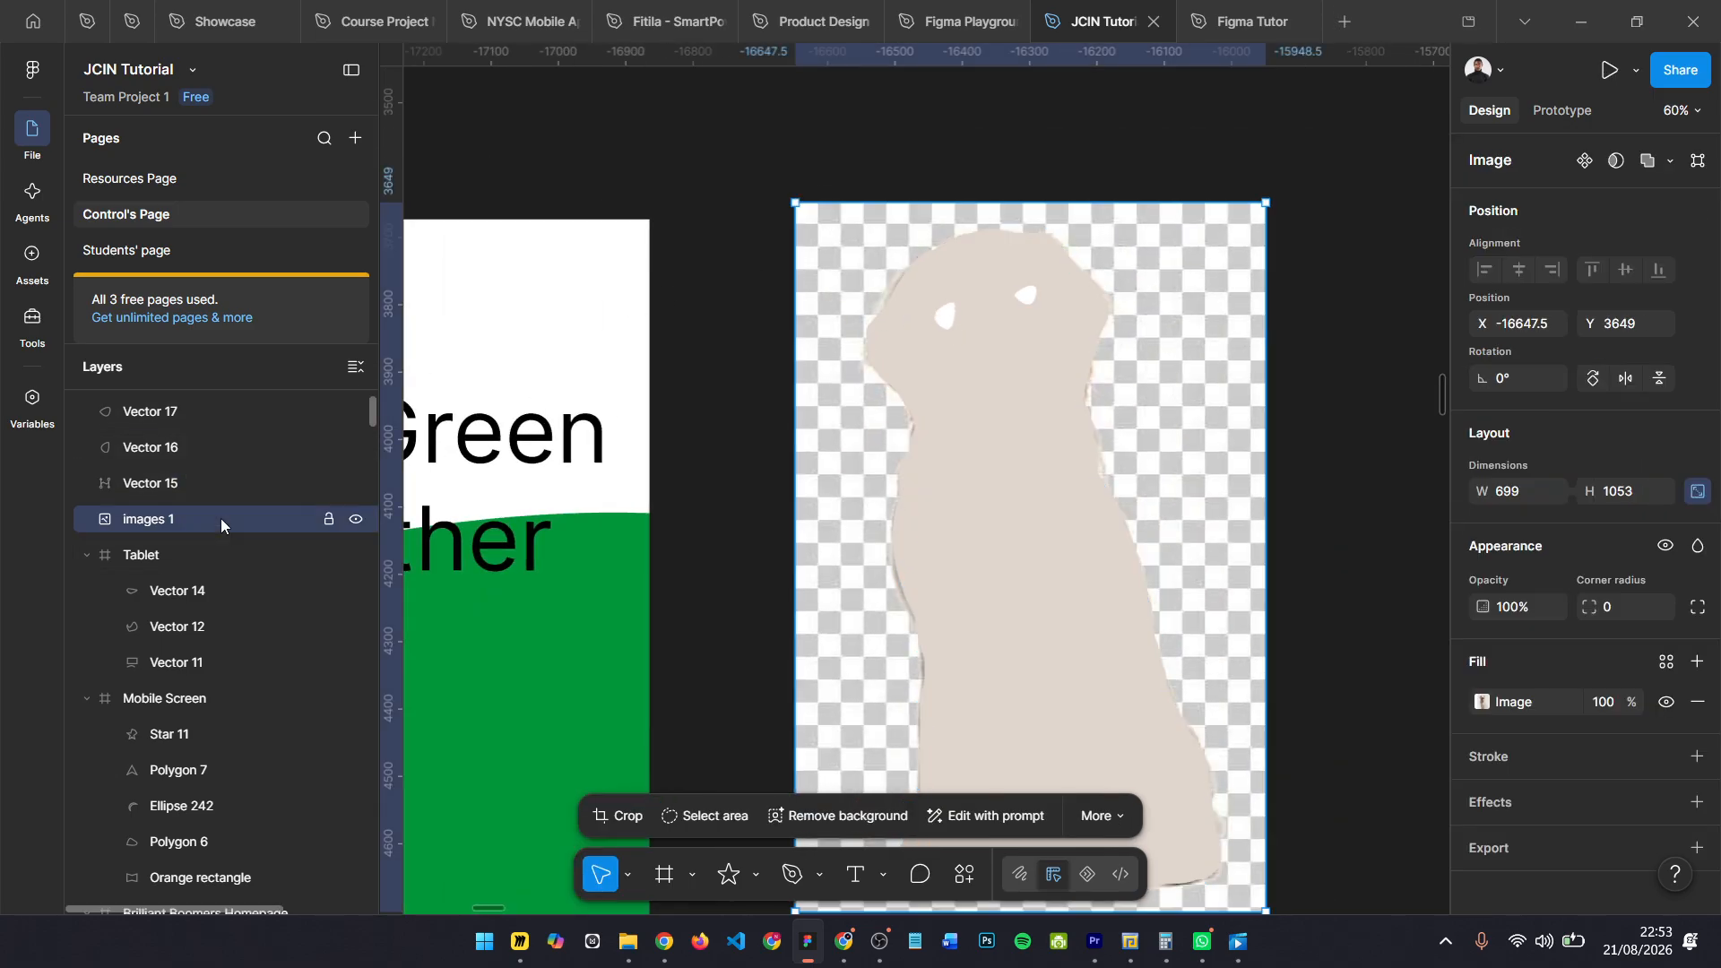
pyautogui.click(351, 520)
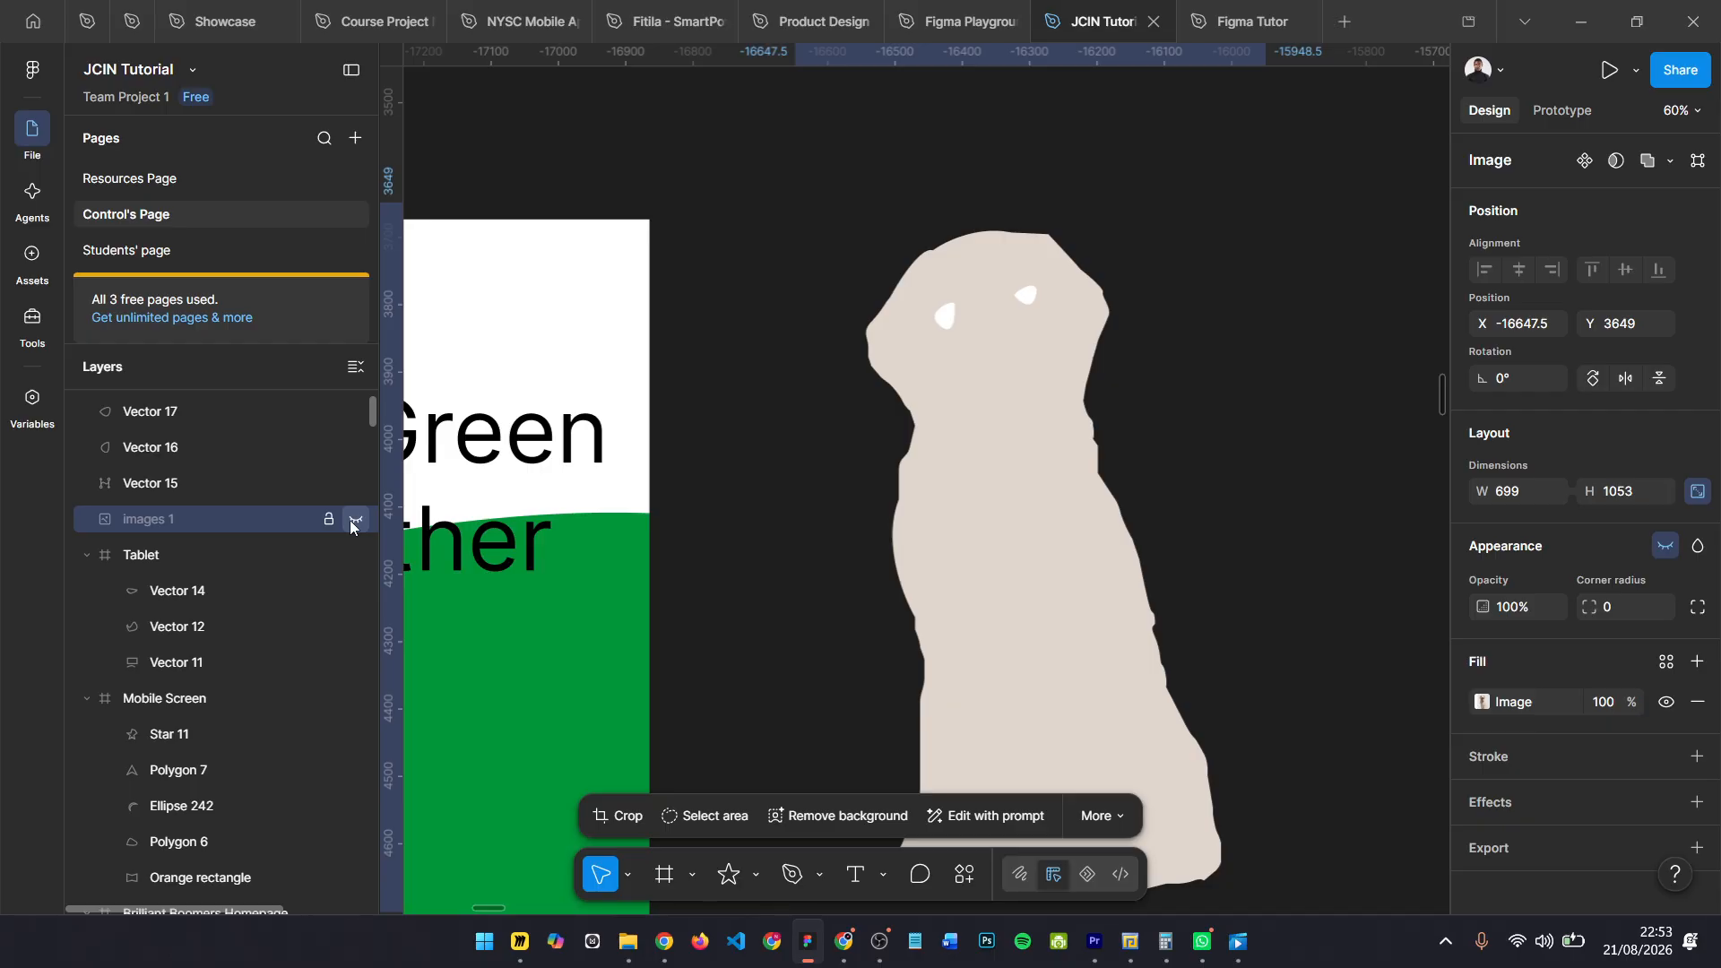
pyautogui.click(354, 521)
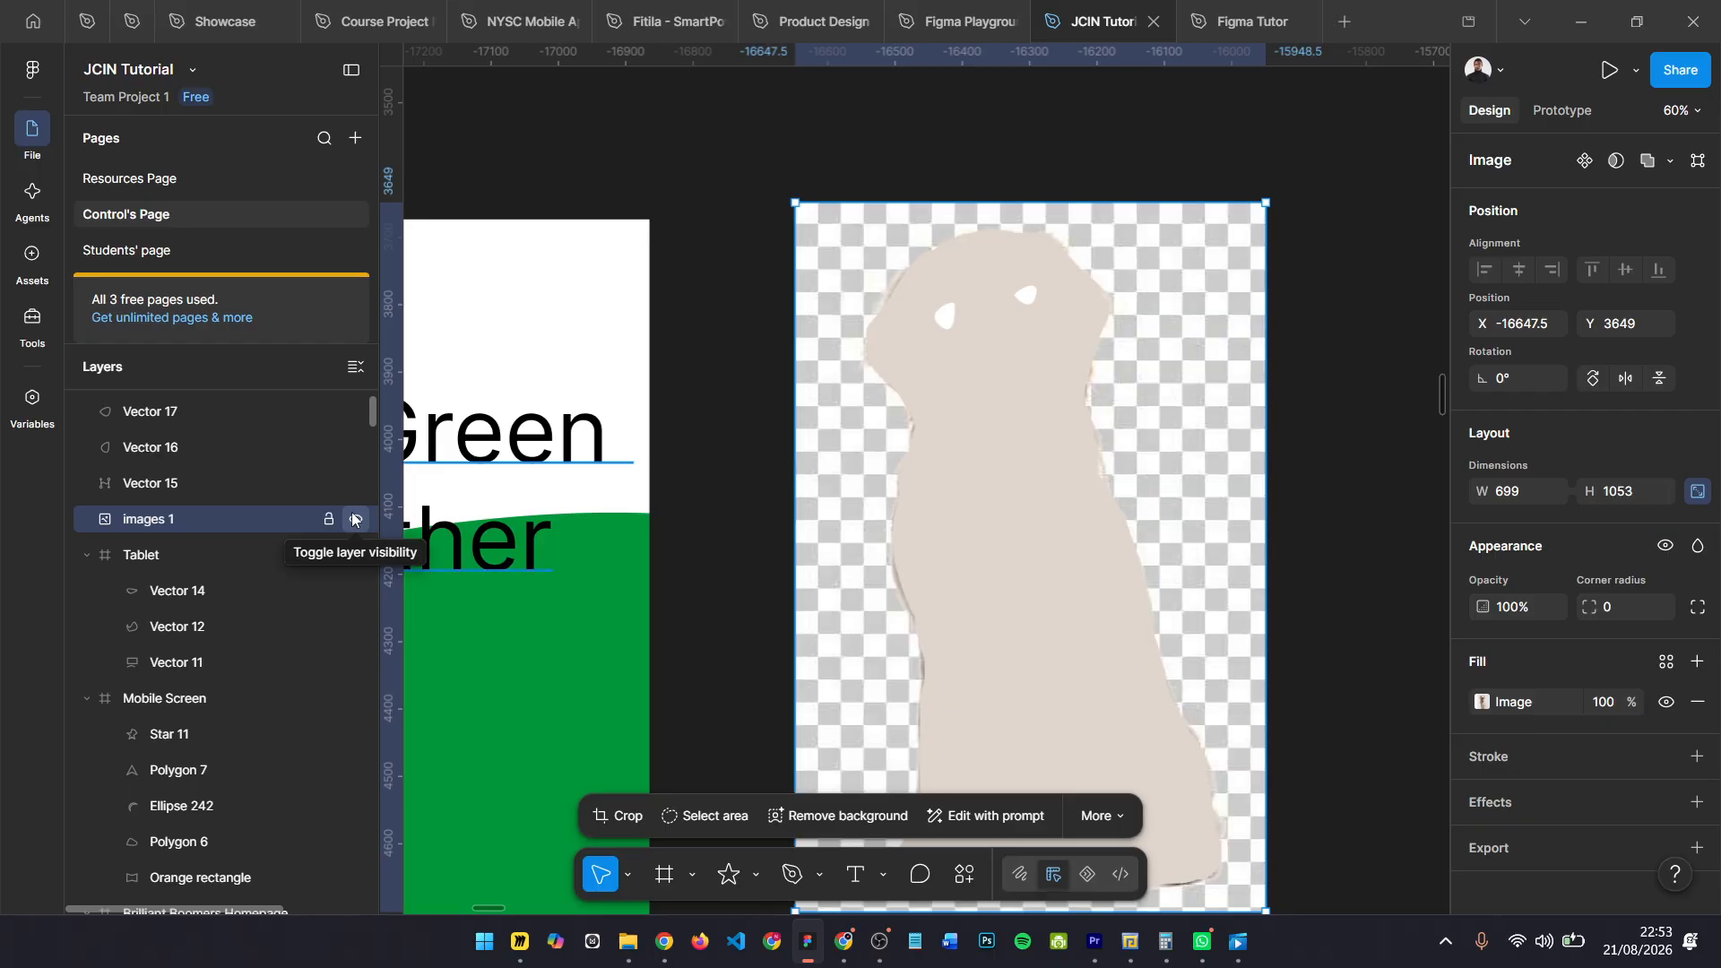
pyautogui.click(352, 520)
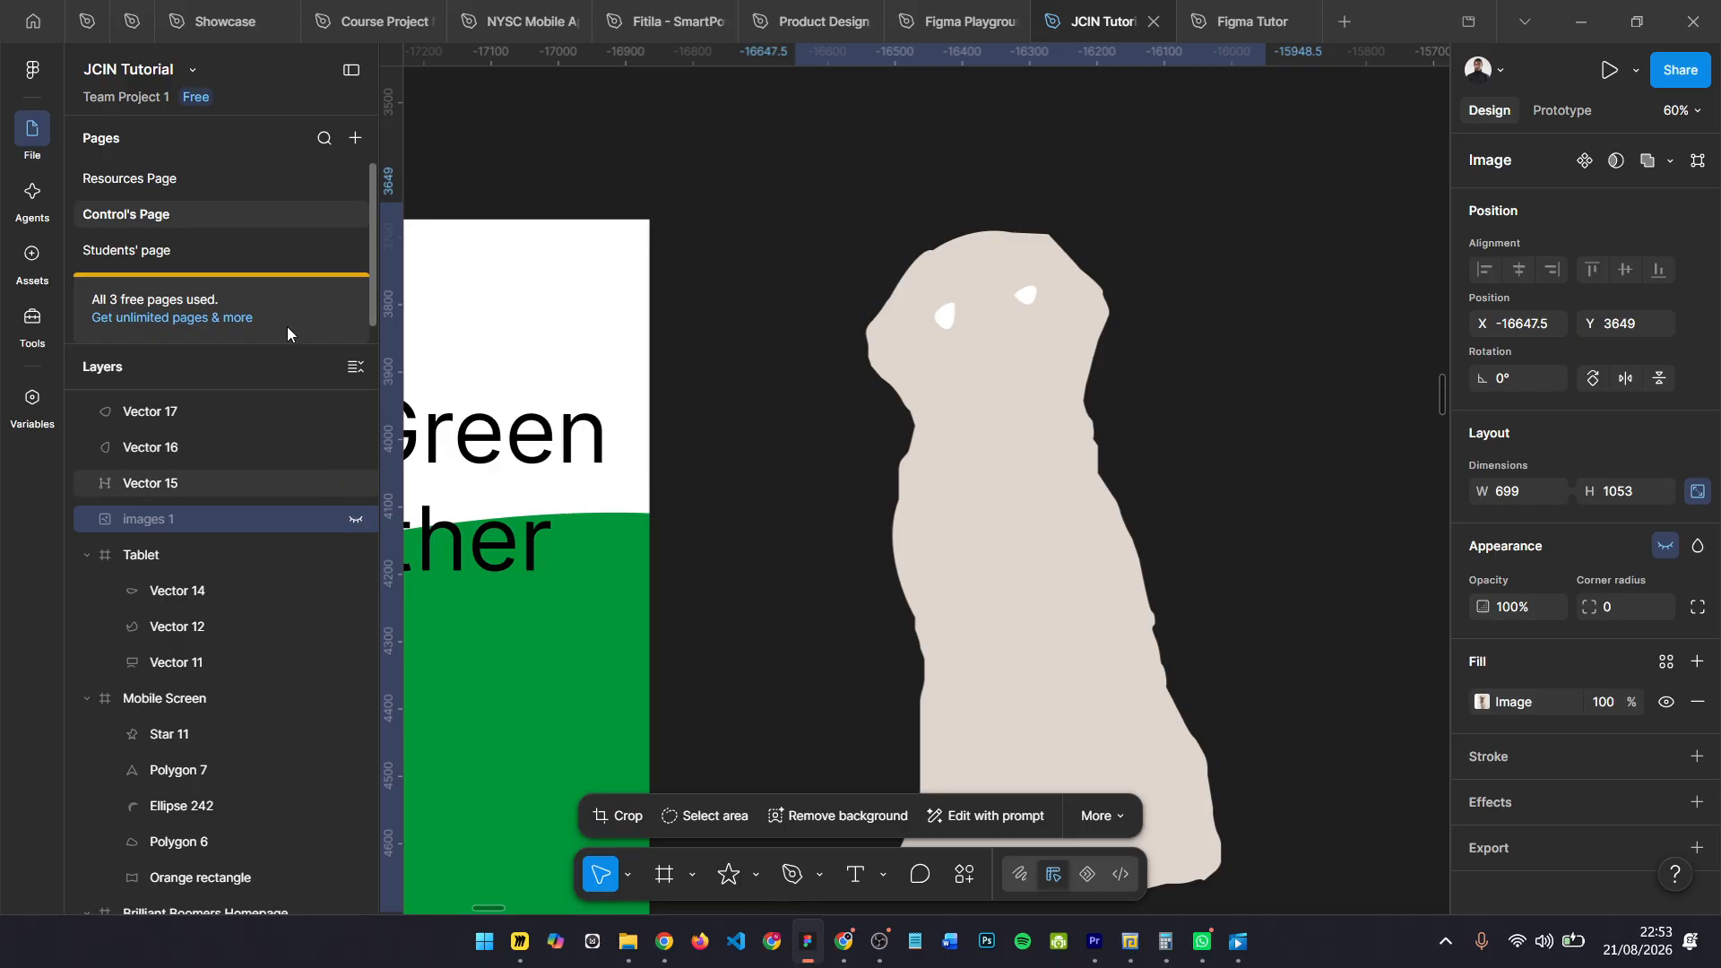
# - Shift the dog silhouette slightly right and down to X -16519, Y 3721, and deselect it
pyautogui.scroll(-3, 935, 208)
pyautogui.scroll(3, 927, 287)
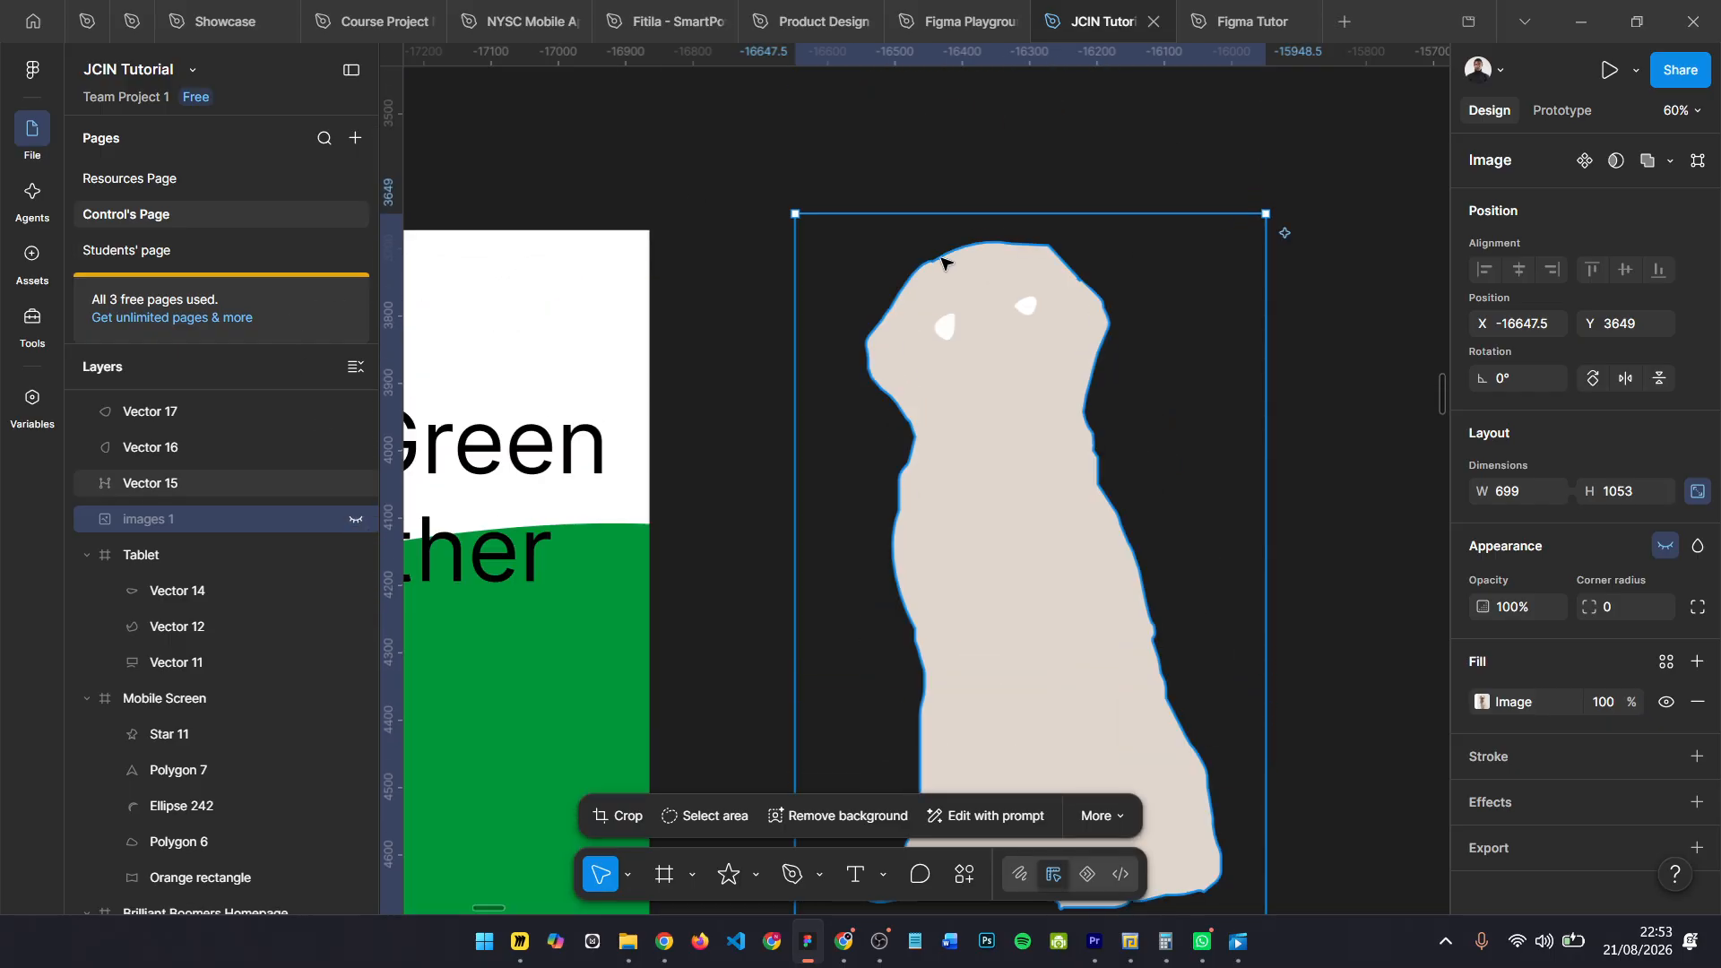
pyautogui.scroll(5, 955, 312)
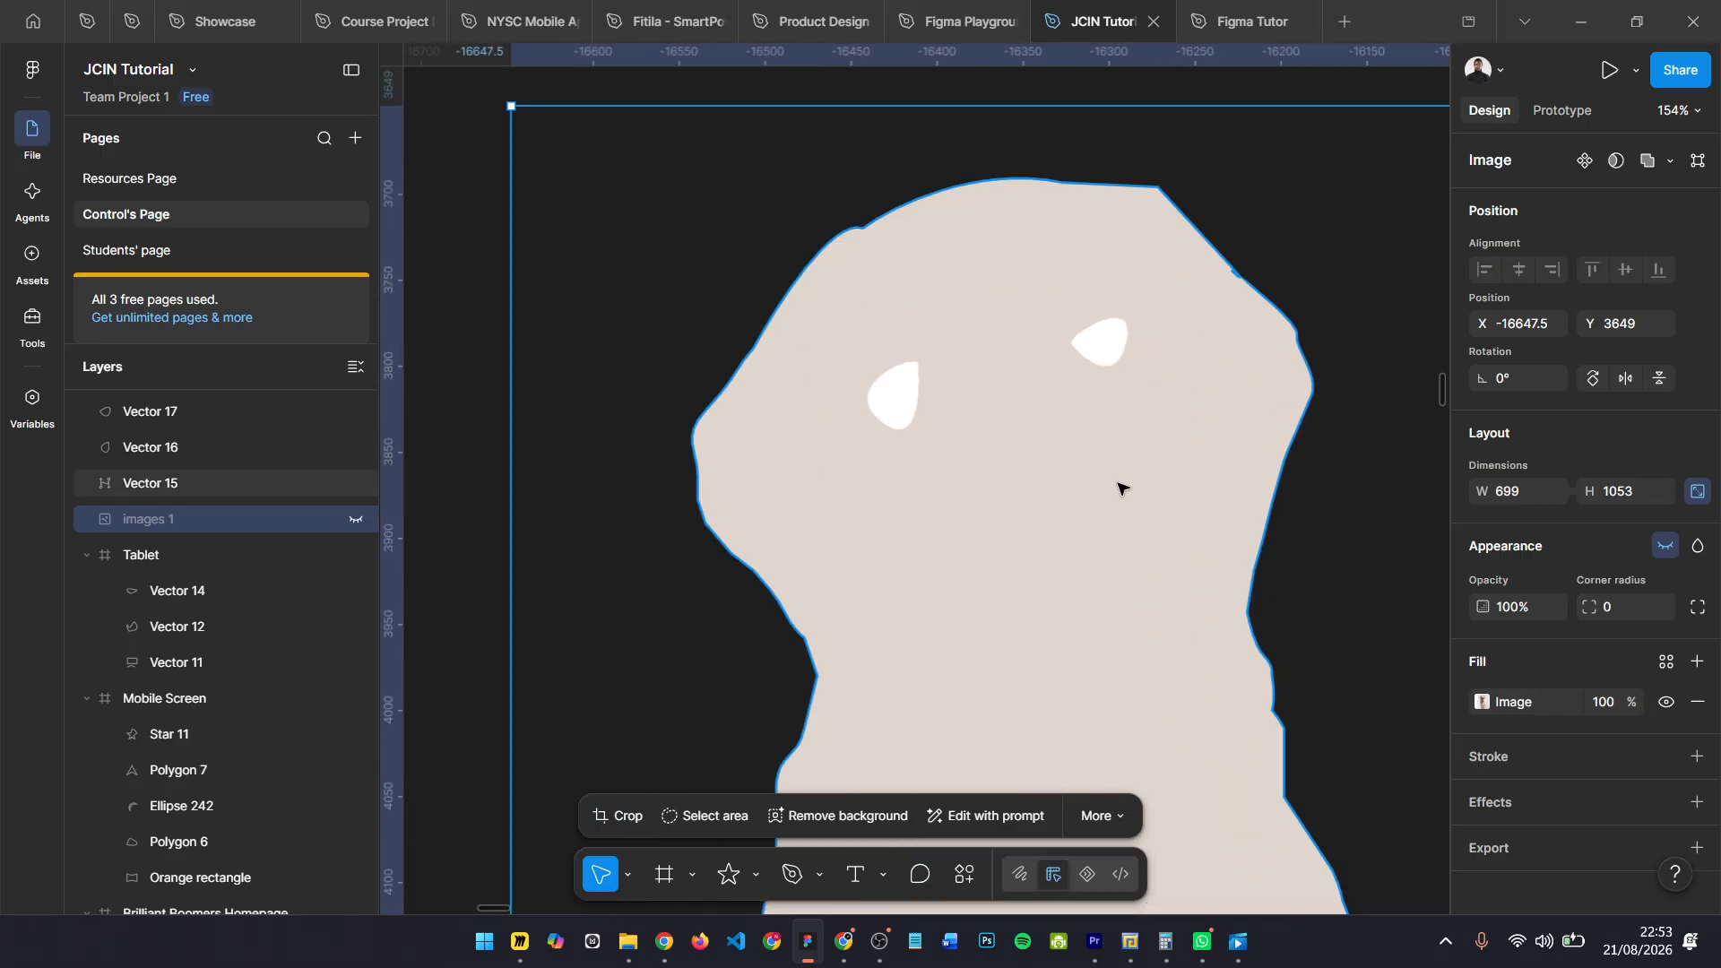
pyautogui.scroll(-6, 878, 324)
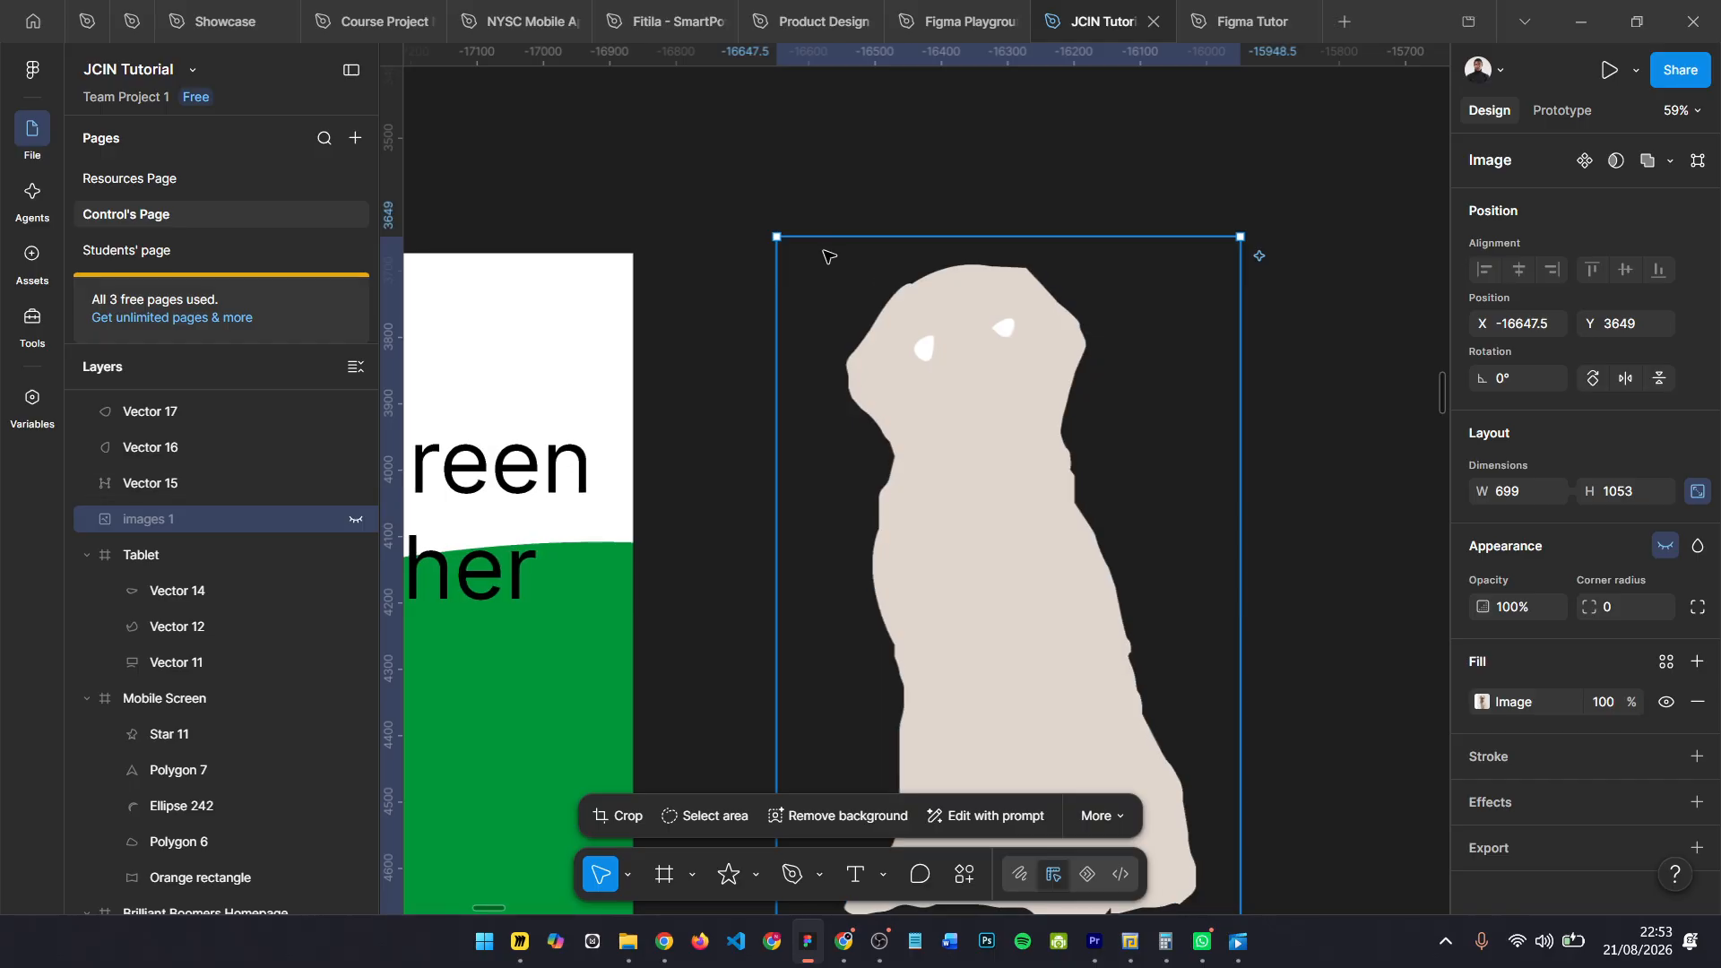
pyautogui.click(753, 208)
pyautogui.moveTo(901, 394); pyautogui.dragTo(914, 409)
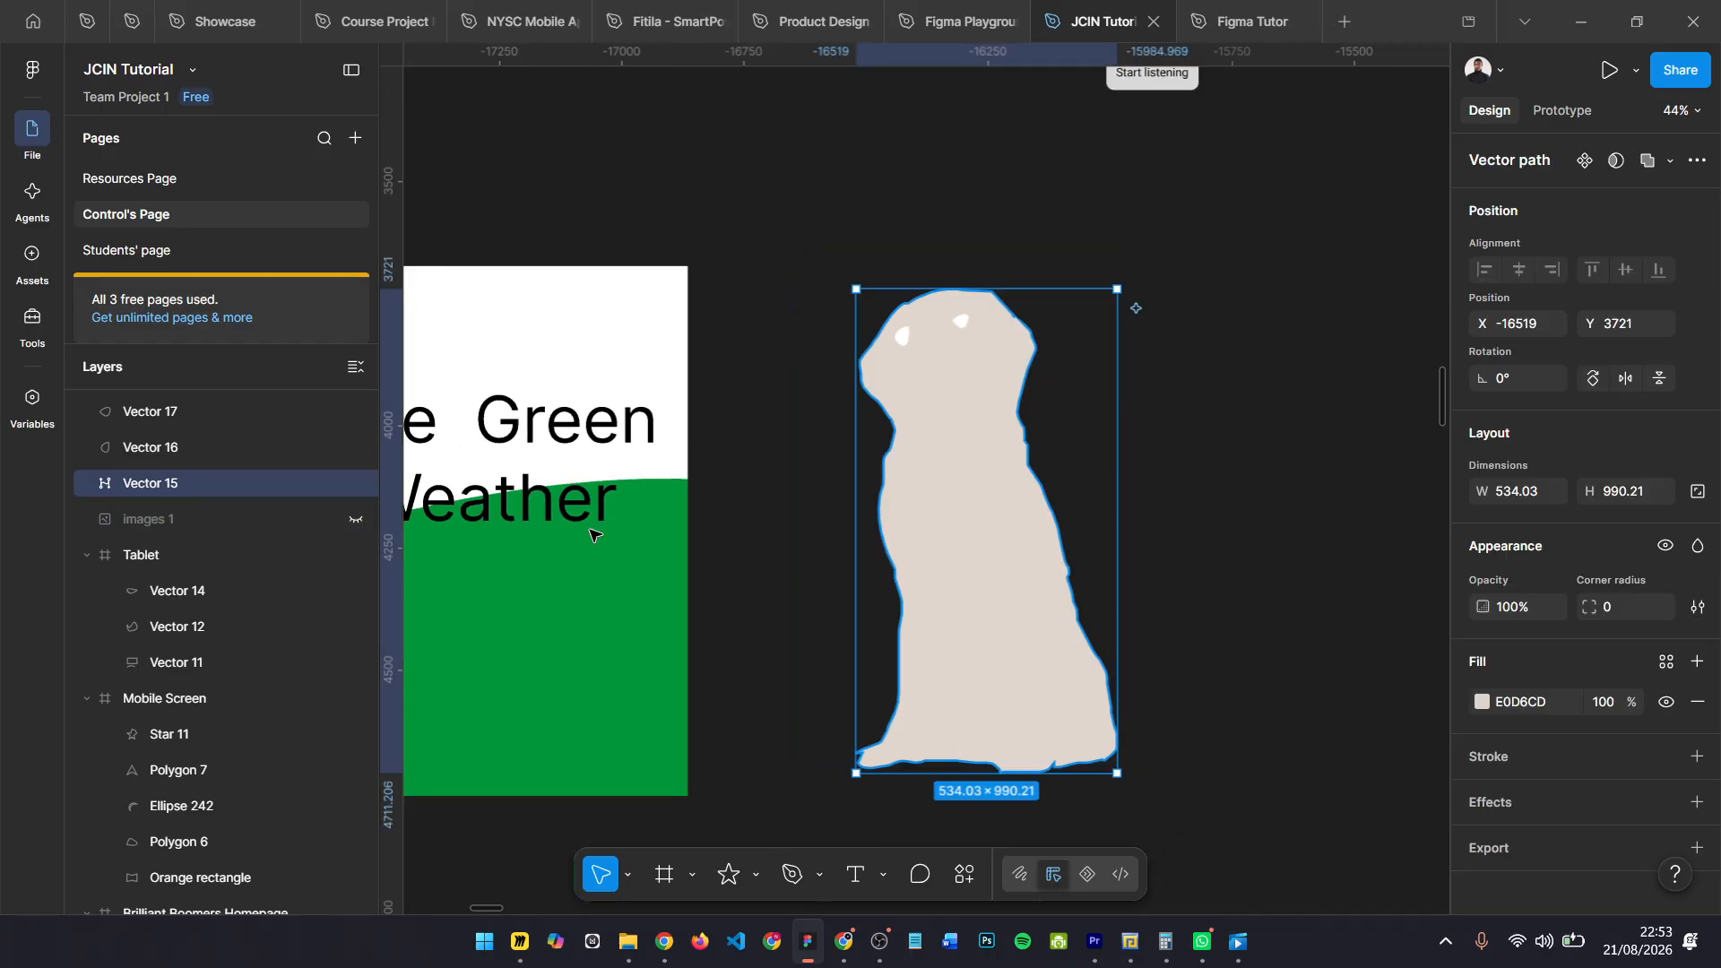
pyautogui.hscroll(-1, 619, 527)
pyautogui.hscroll(2, 1214, 373)
pyautogui.press('Escape')
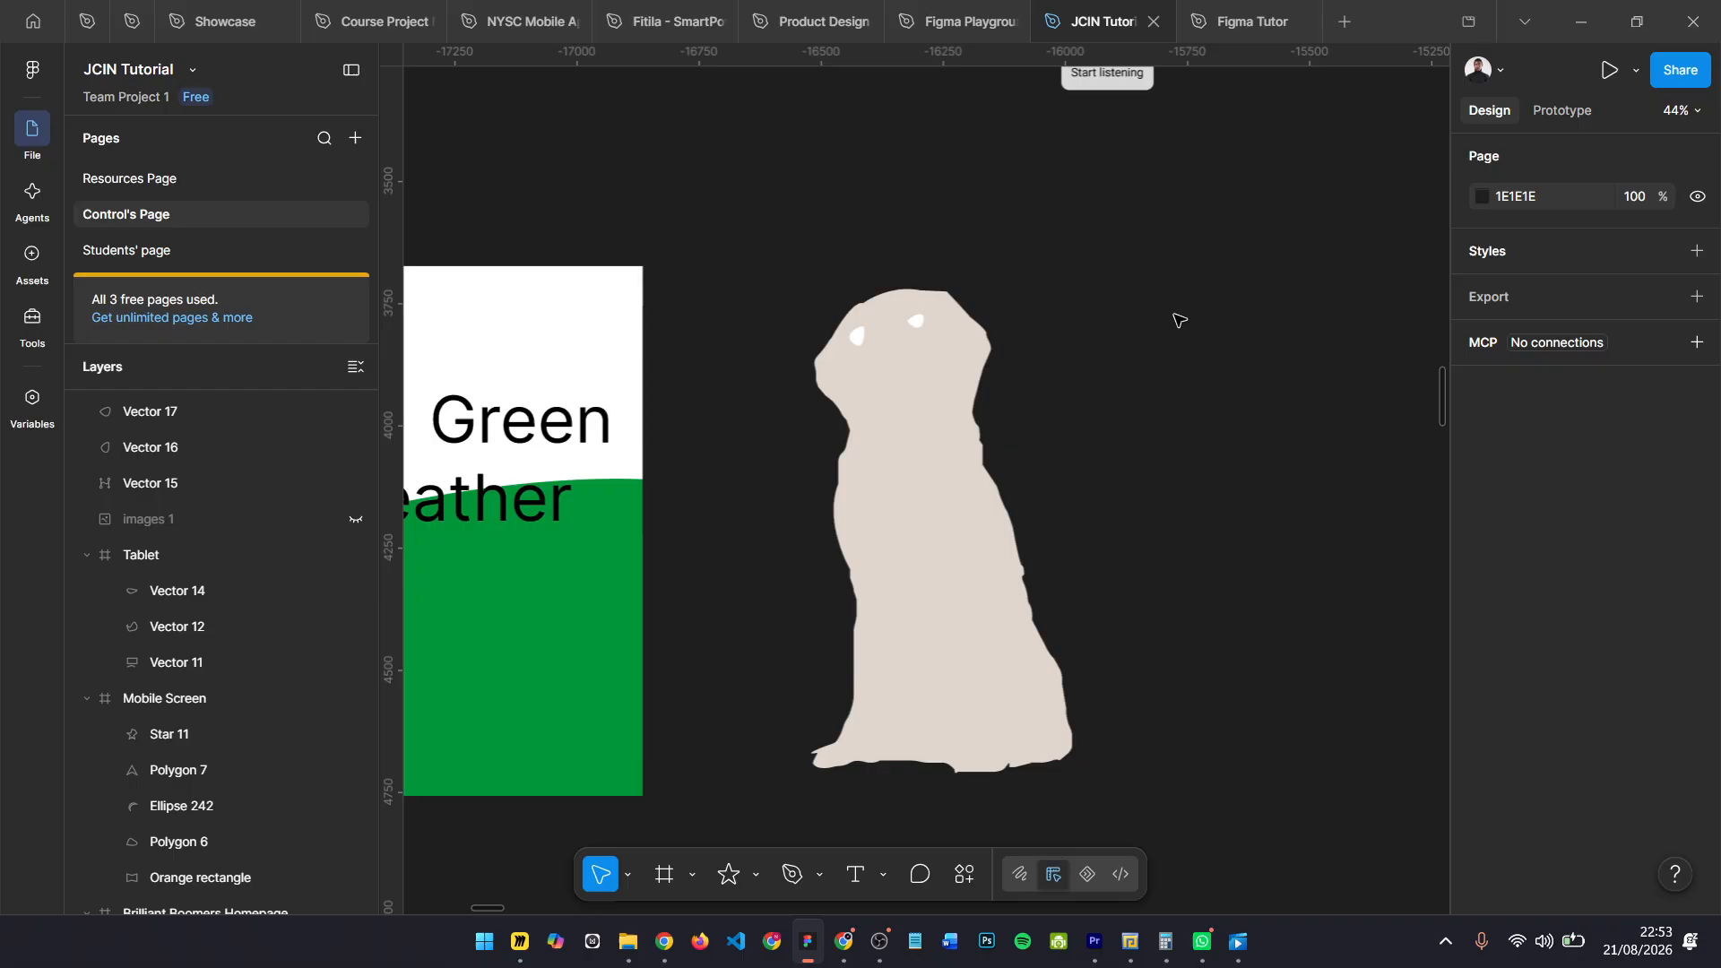
# - Draw a new frame beside the dog silhouette and set its size to 400 by 300
pyautogui.press('f')
pyautogui.moveTo(1174, 276)
pyautogui.mouseDown()
pyautogui.moveTo(1407, 716)
pyautogui.moveTo(1445, 698)
pyautogui.moveTo(1384, 698)
pyautogui.mouseUp()
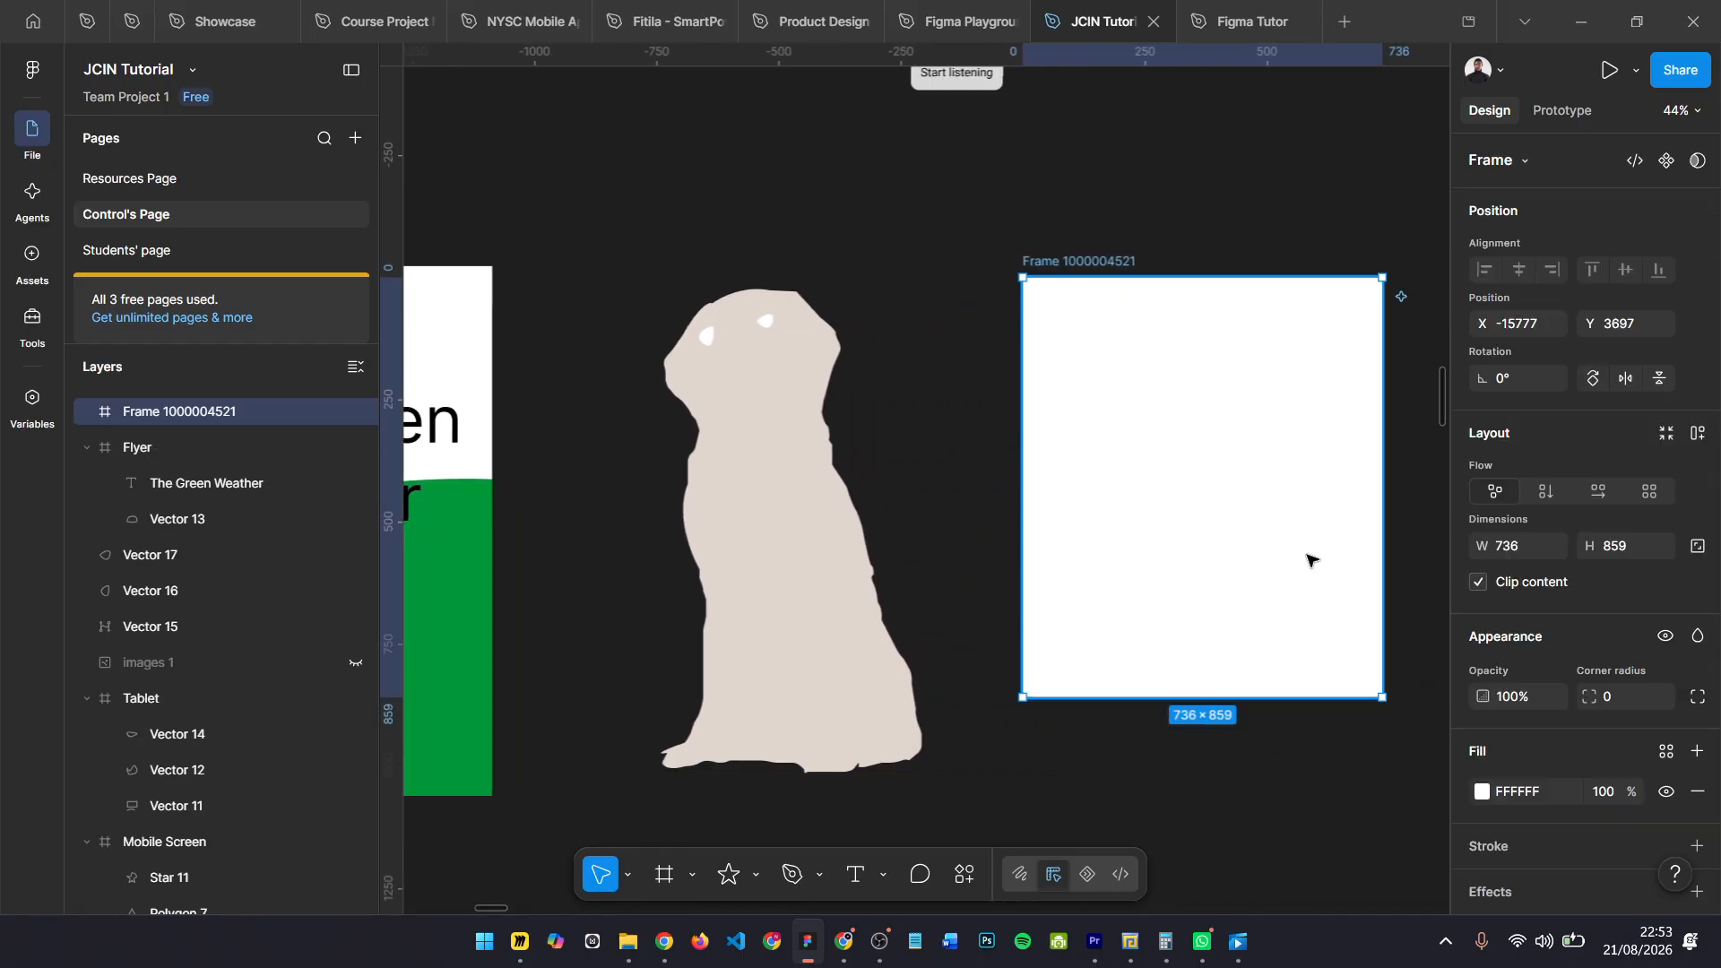
pyautogui.scroll(3, 1286, 521)
pyautogui.click(1508, 546)
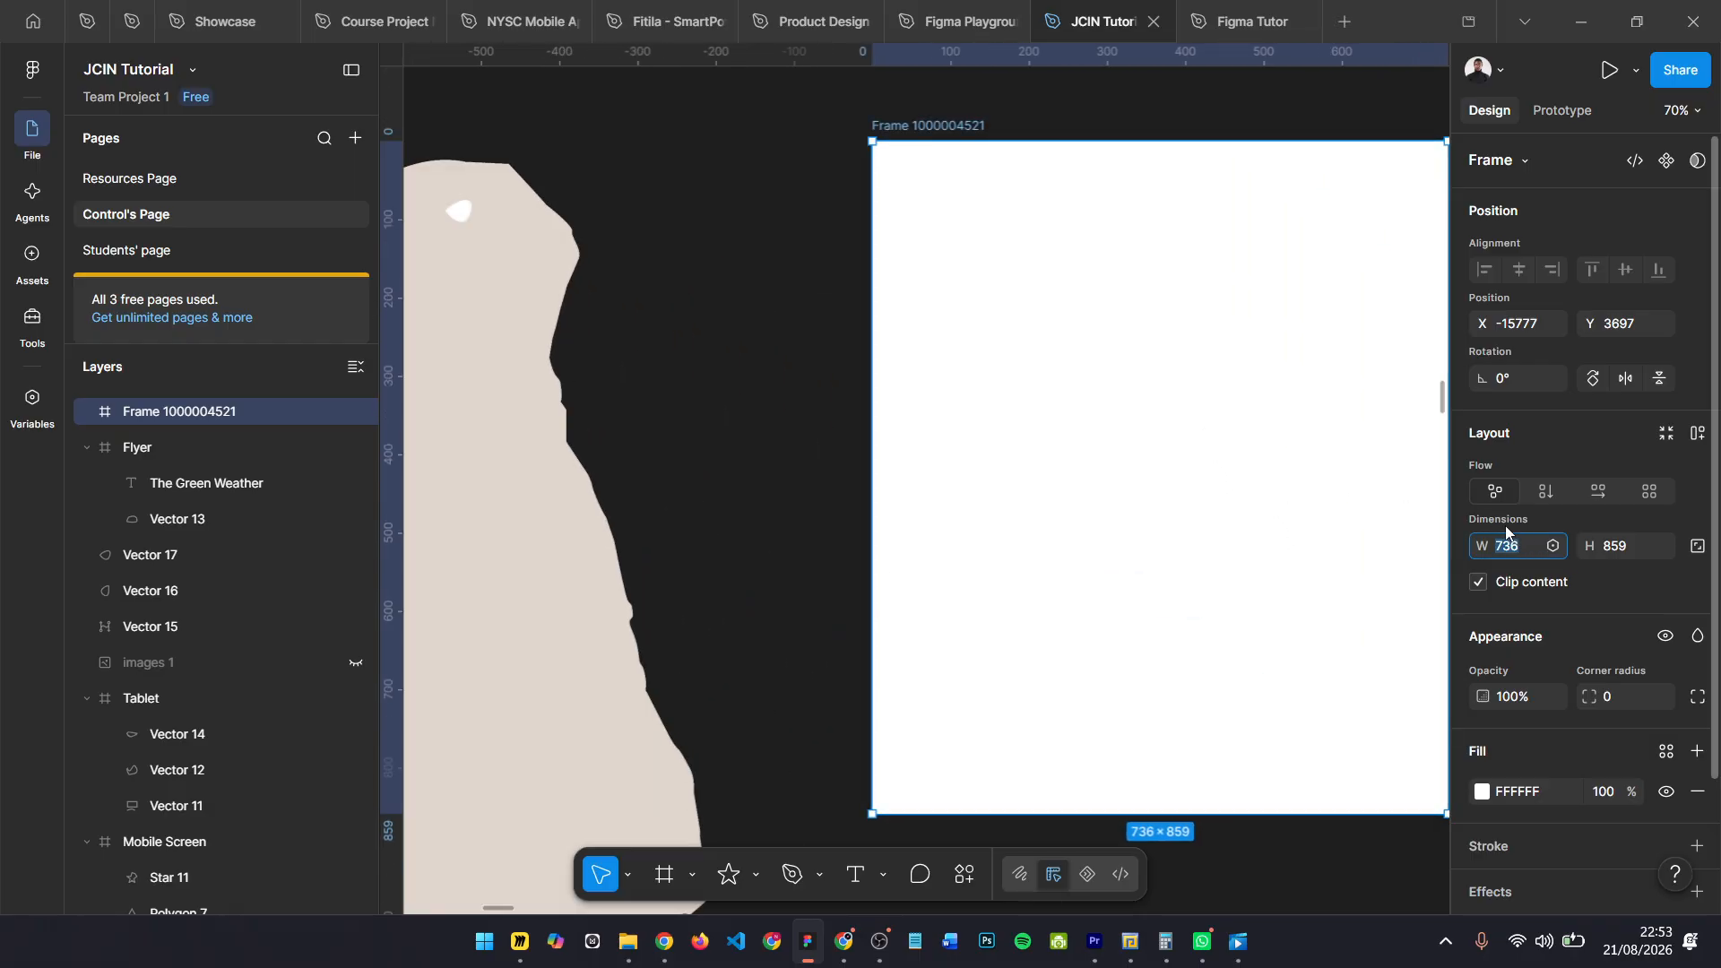
pyautogui.hscroll(1, 1110, 525)
pyautogui.hscroll(1, 1109, 524)
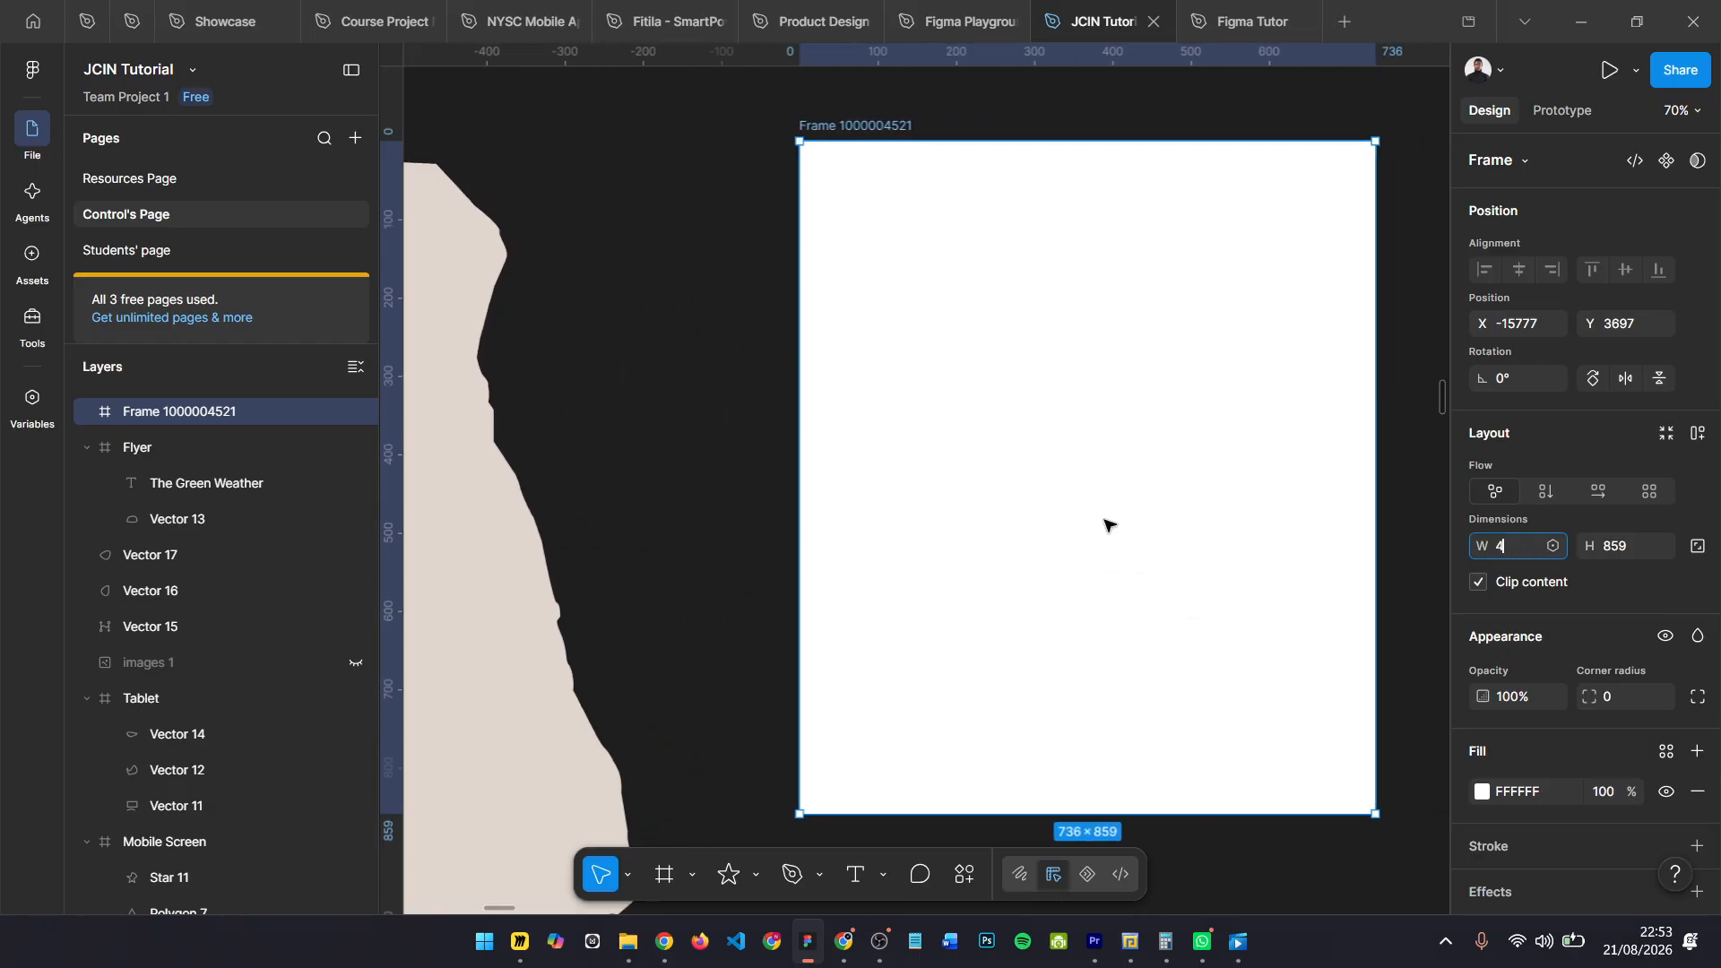
pyautogui.write('400')
pyautogui.press('Return')
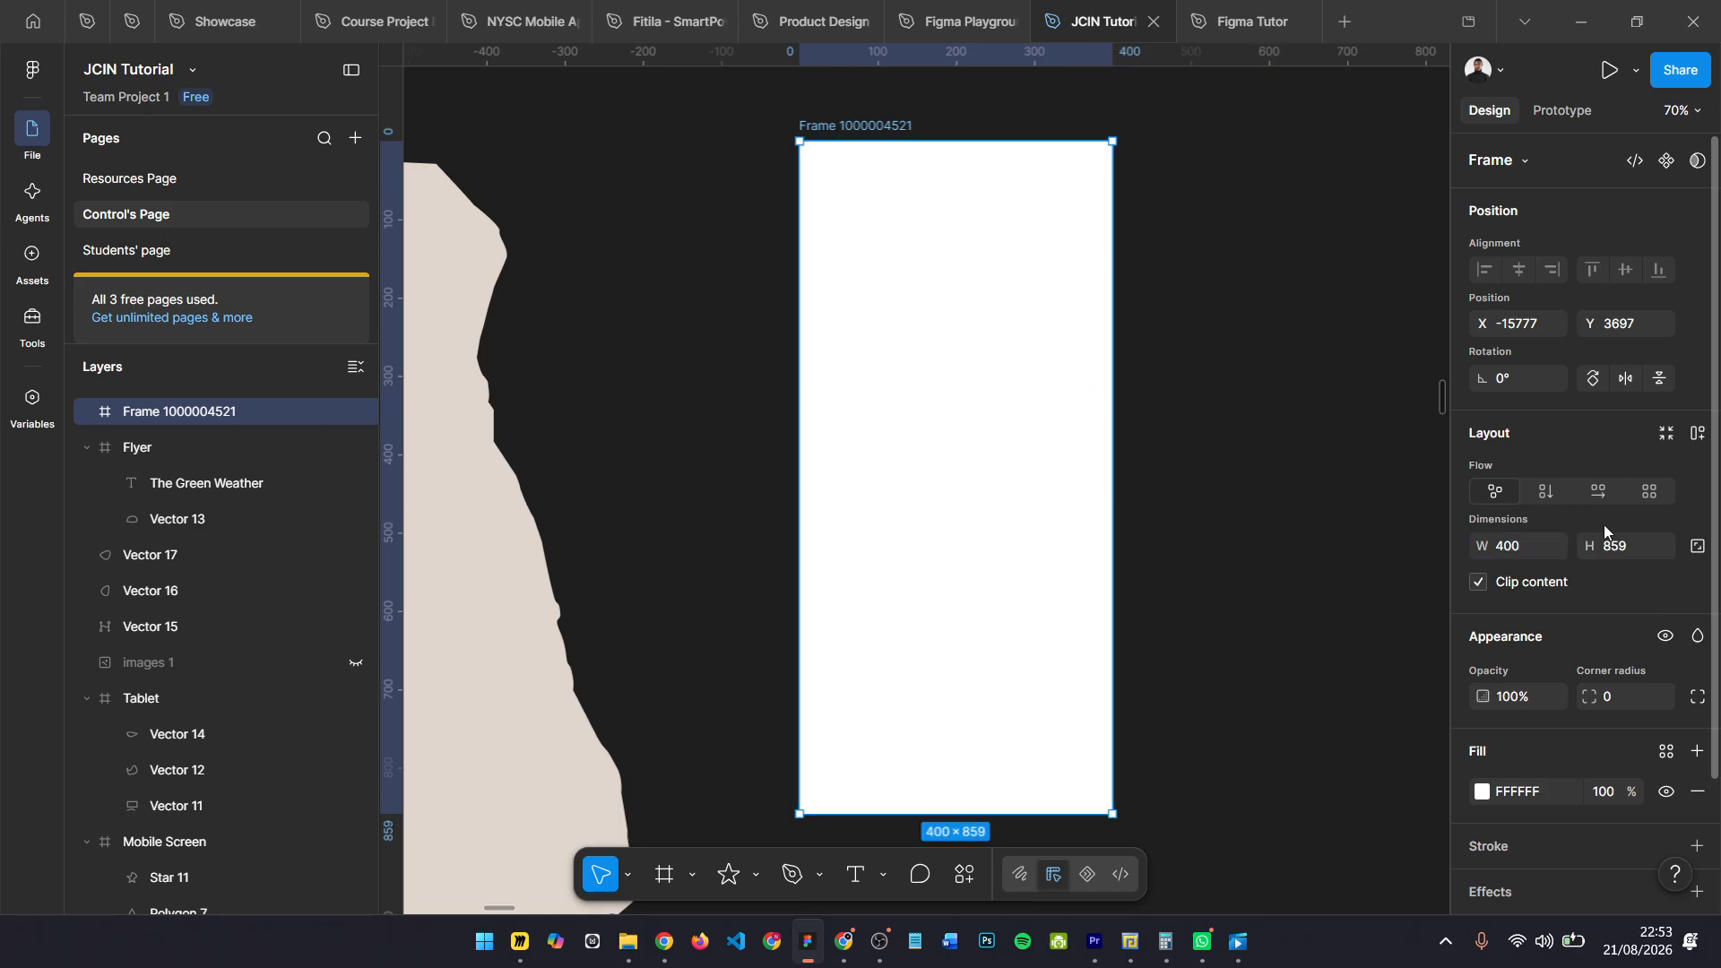
pyautogui.click(1611, 546)
pyautogui.press('Return')
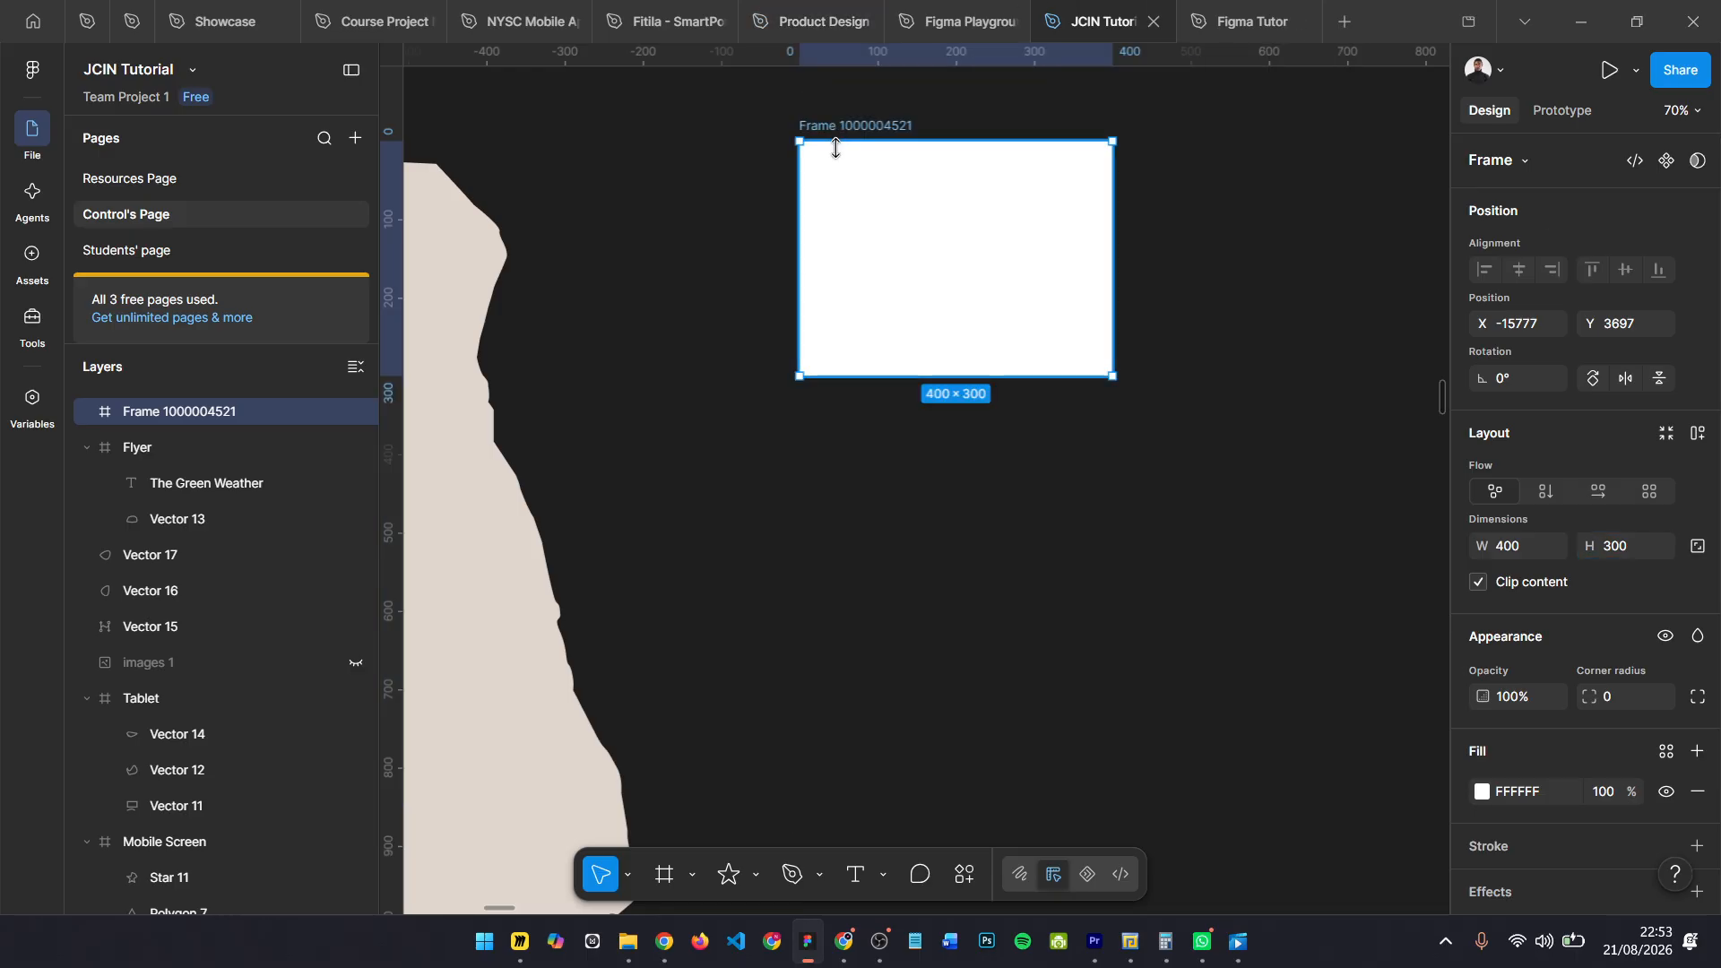
# - Move the blank frame closer to the dog silhouette, to X -15853, Y 3800, keeping its 400 by 300 size
pyautogui.moveTo(830, 139); pyautogui.dragTo(799, 240)
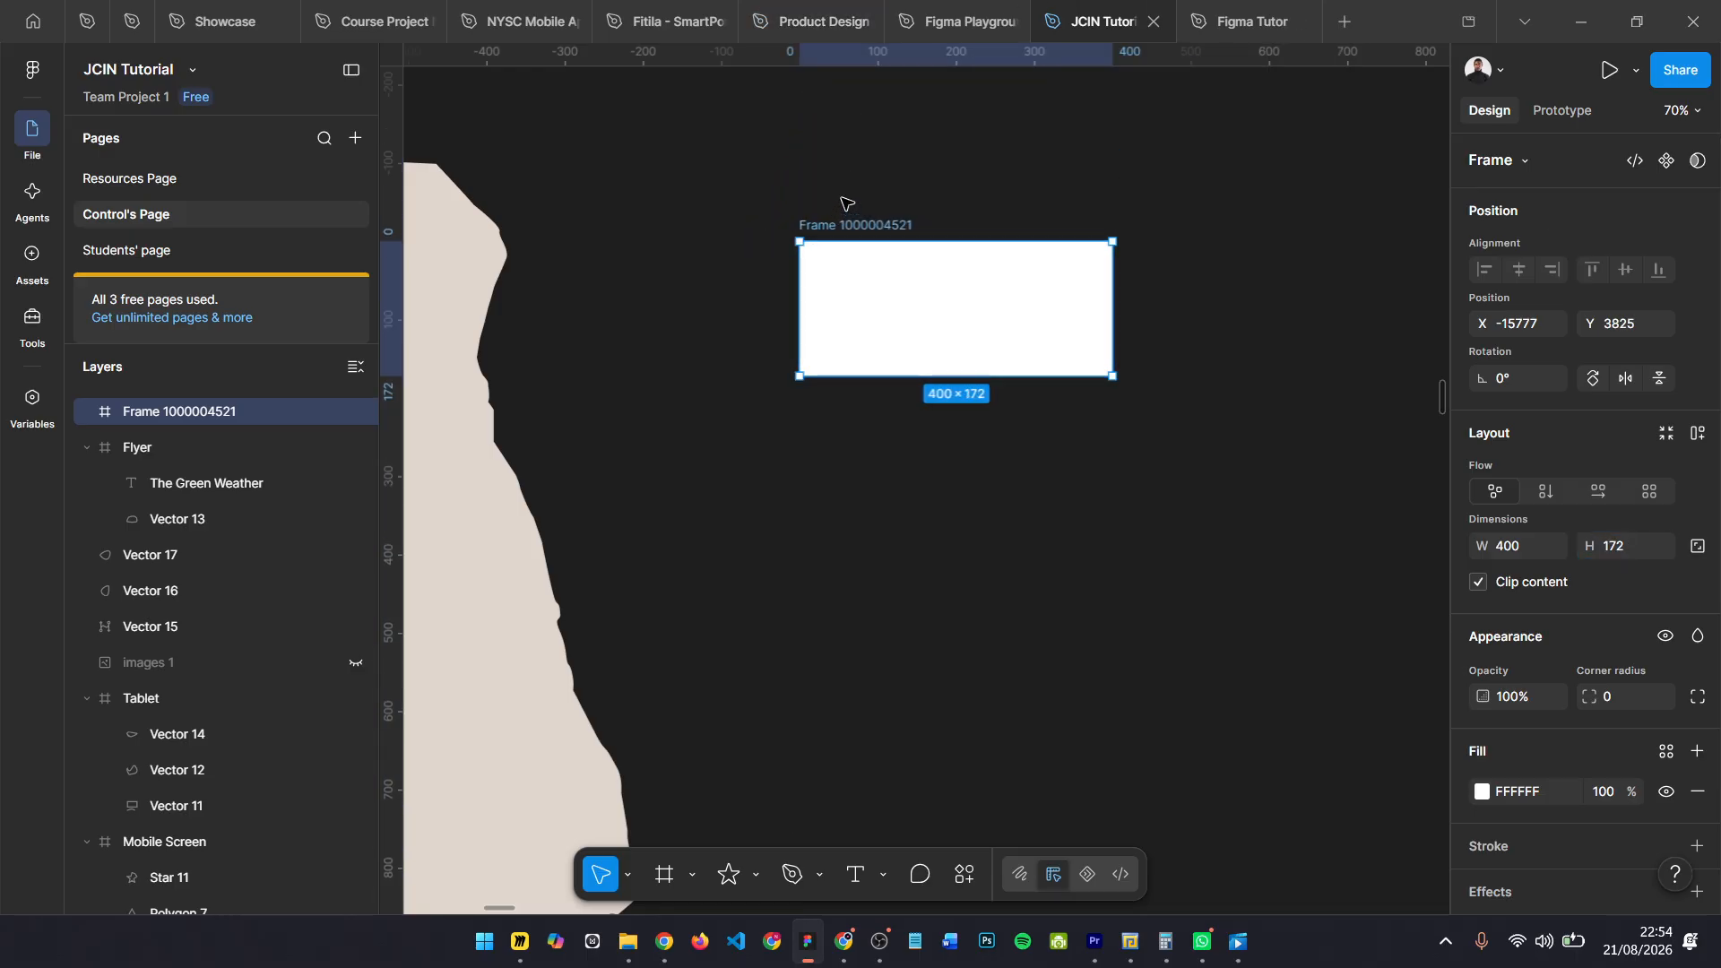
pyautogui.hotkey('ctrl', 'z')
pyautogui.moveTo(856, 130); pyautogui.dragTo(793, 218)
# - Draw a closed triangle about 189 wide and 161 high inside the frame with the Pen tool
pyautogui.scroll(5, 884, 288)
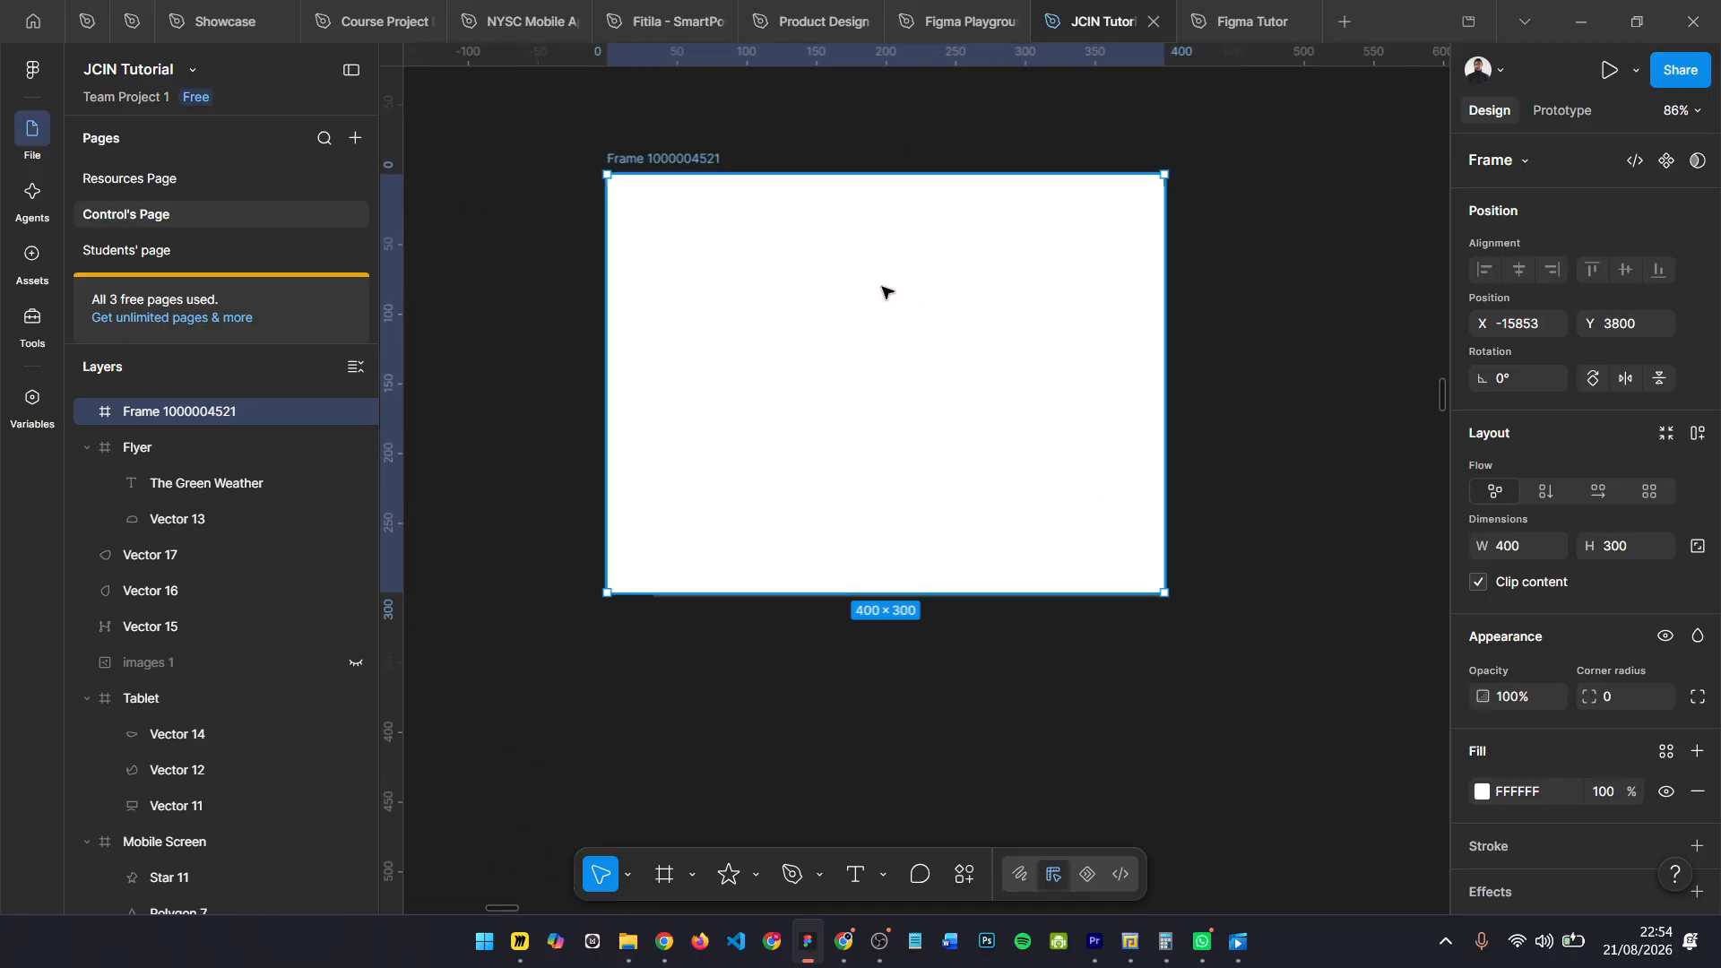
pyautogui.press('p')
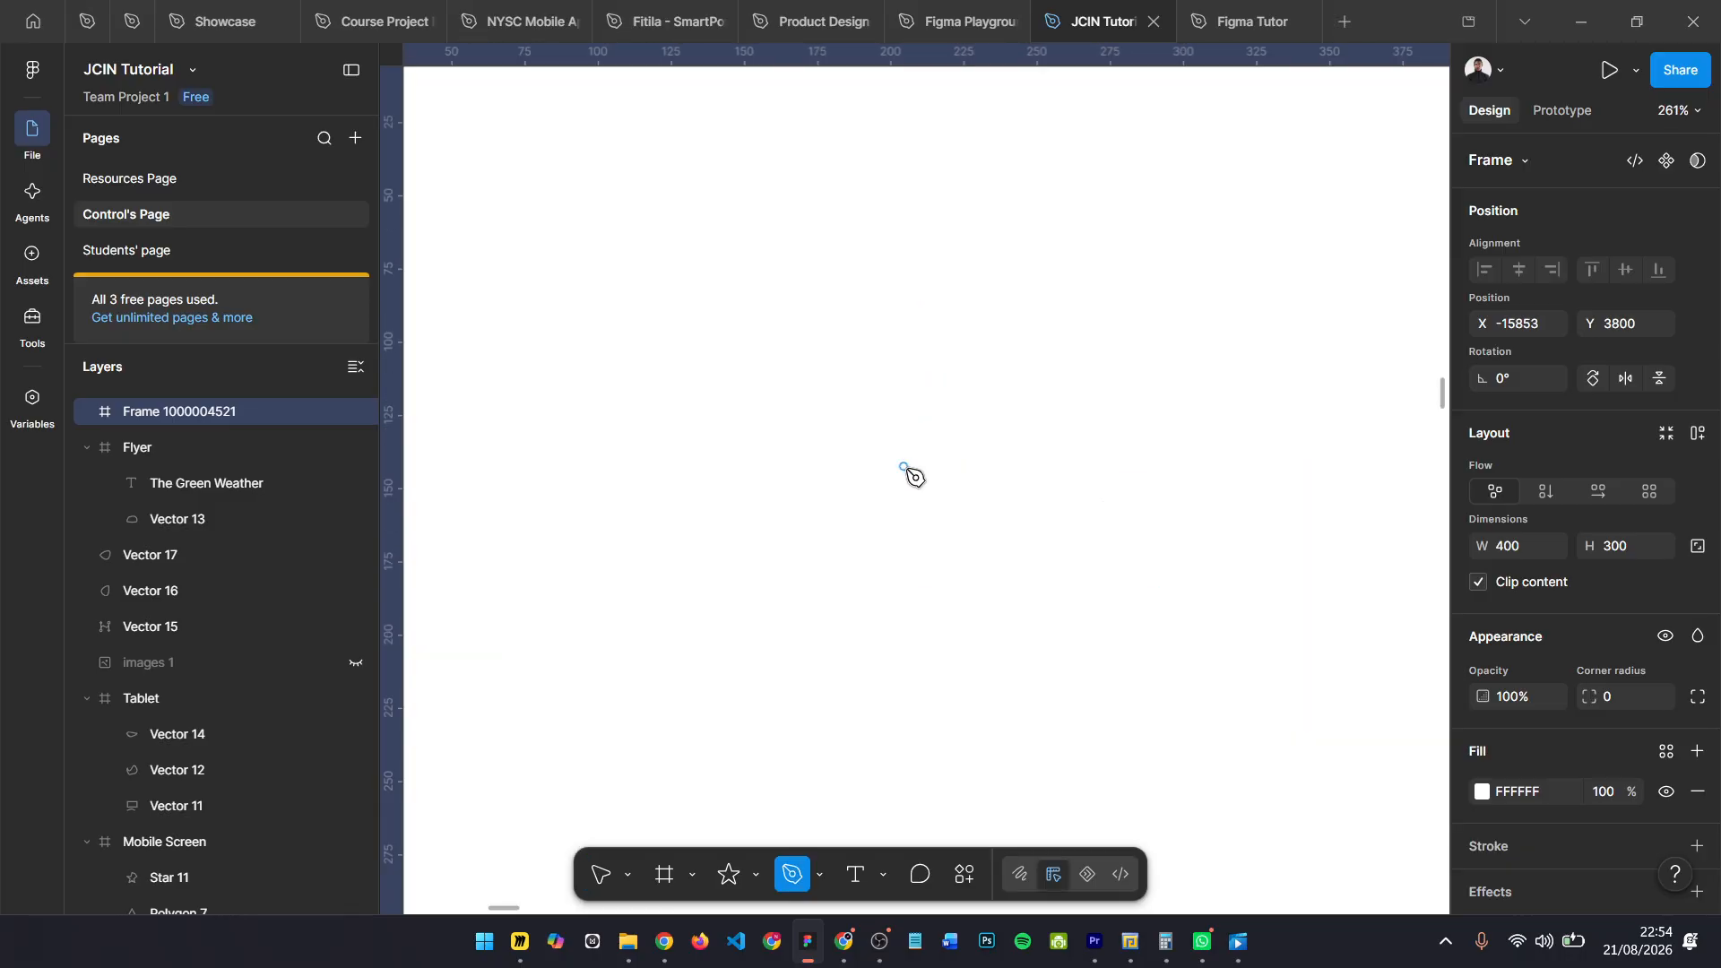
pyautogui.click(724, 612)
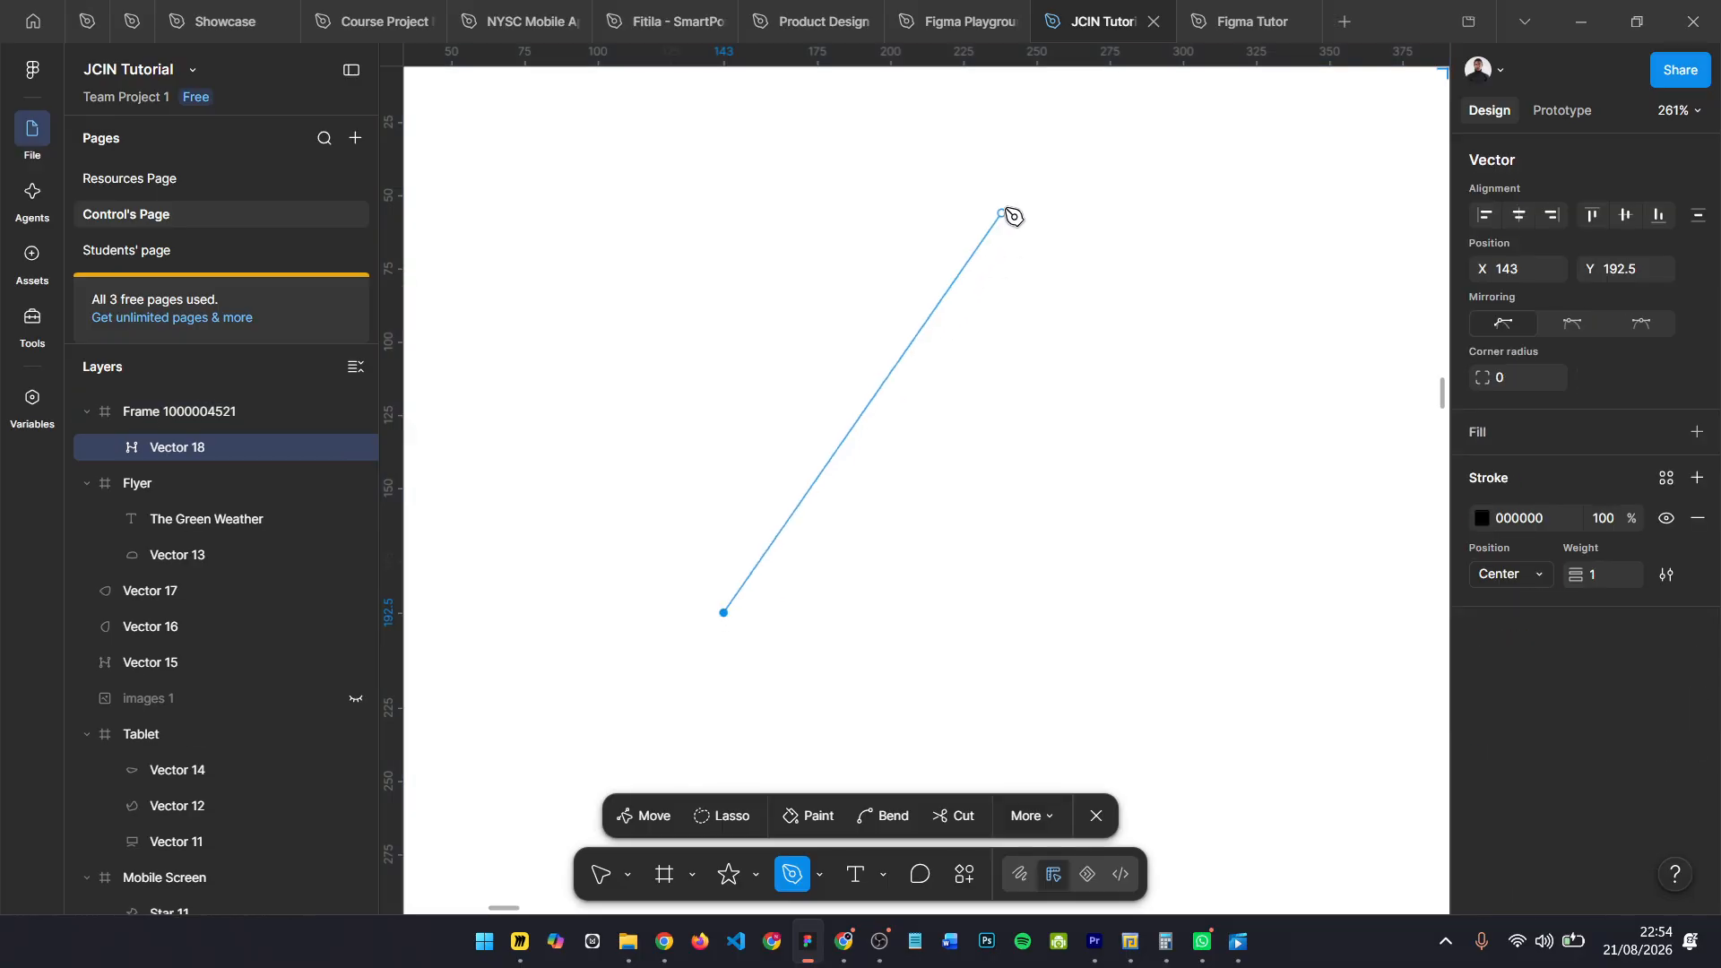
pyautogui.click(1006, 141)
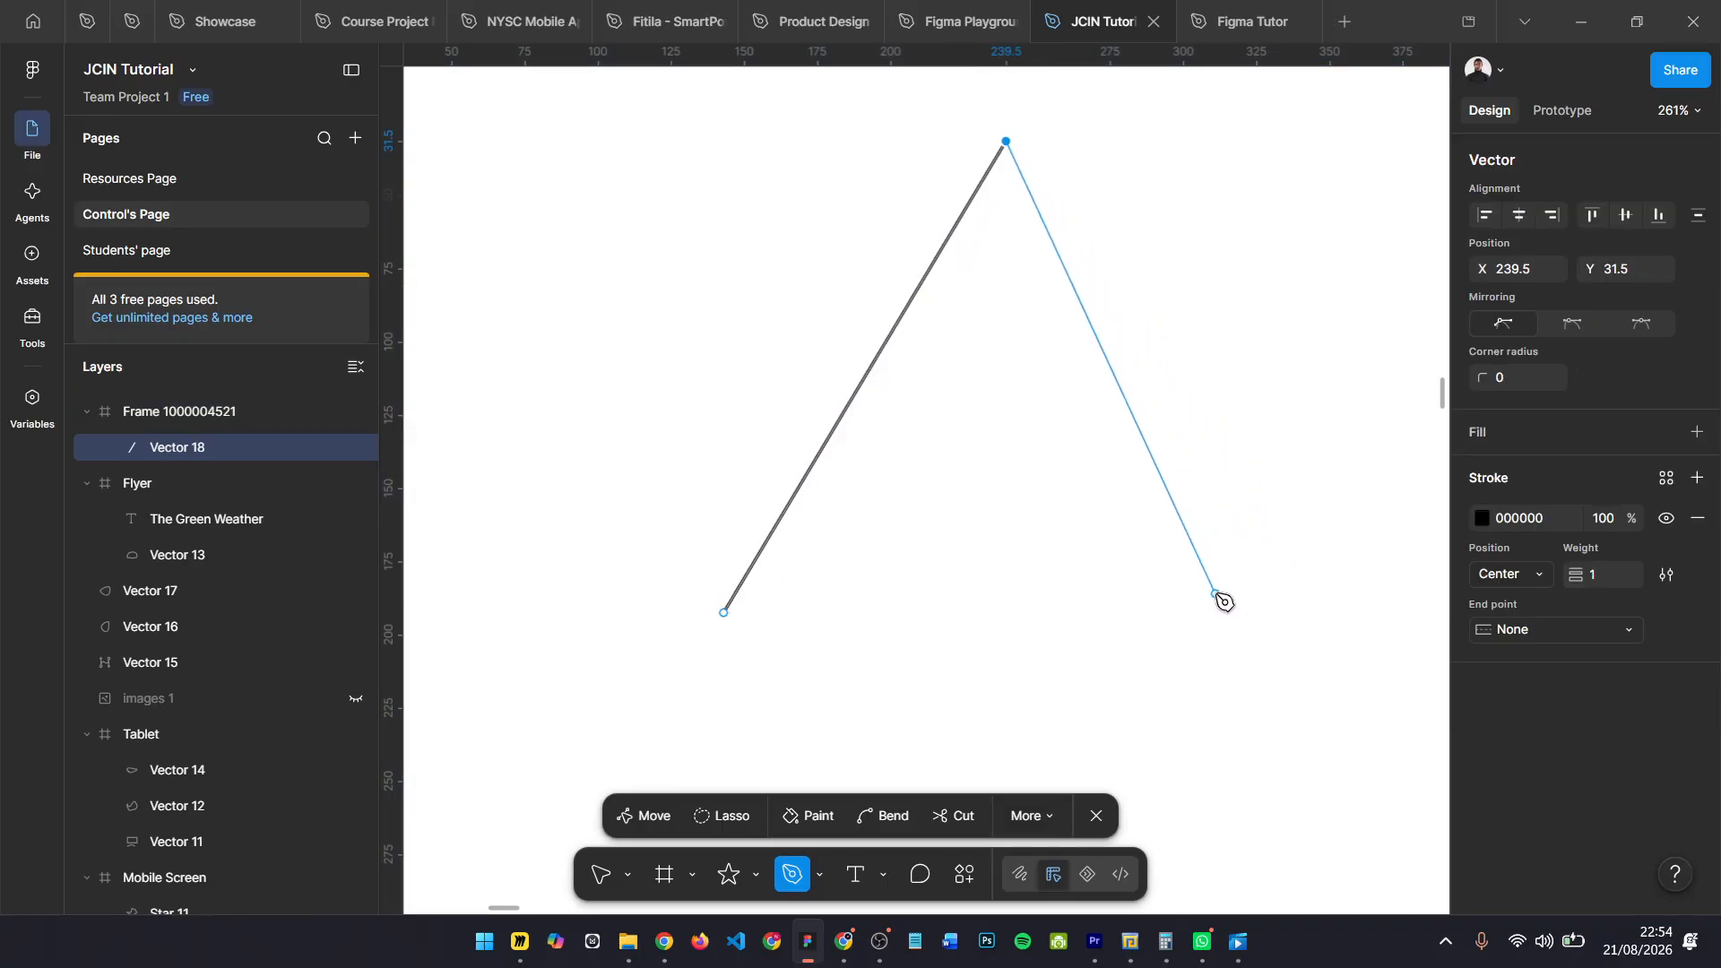
pyautogui.click(1279, 613)
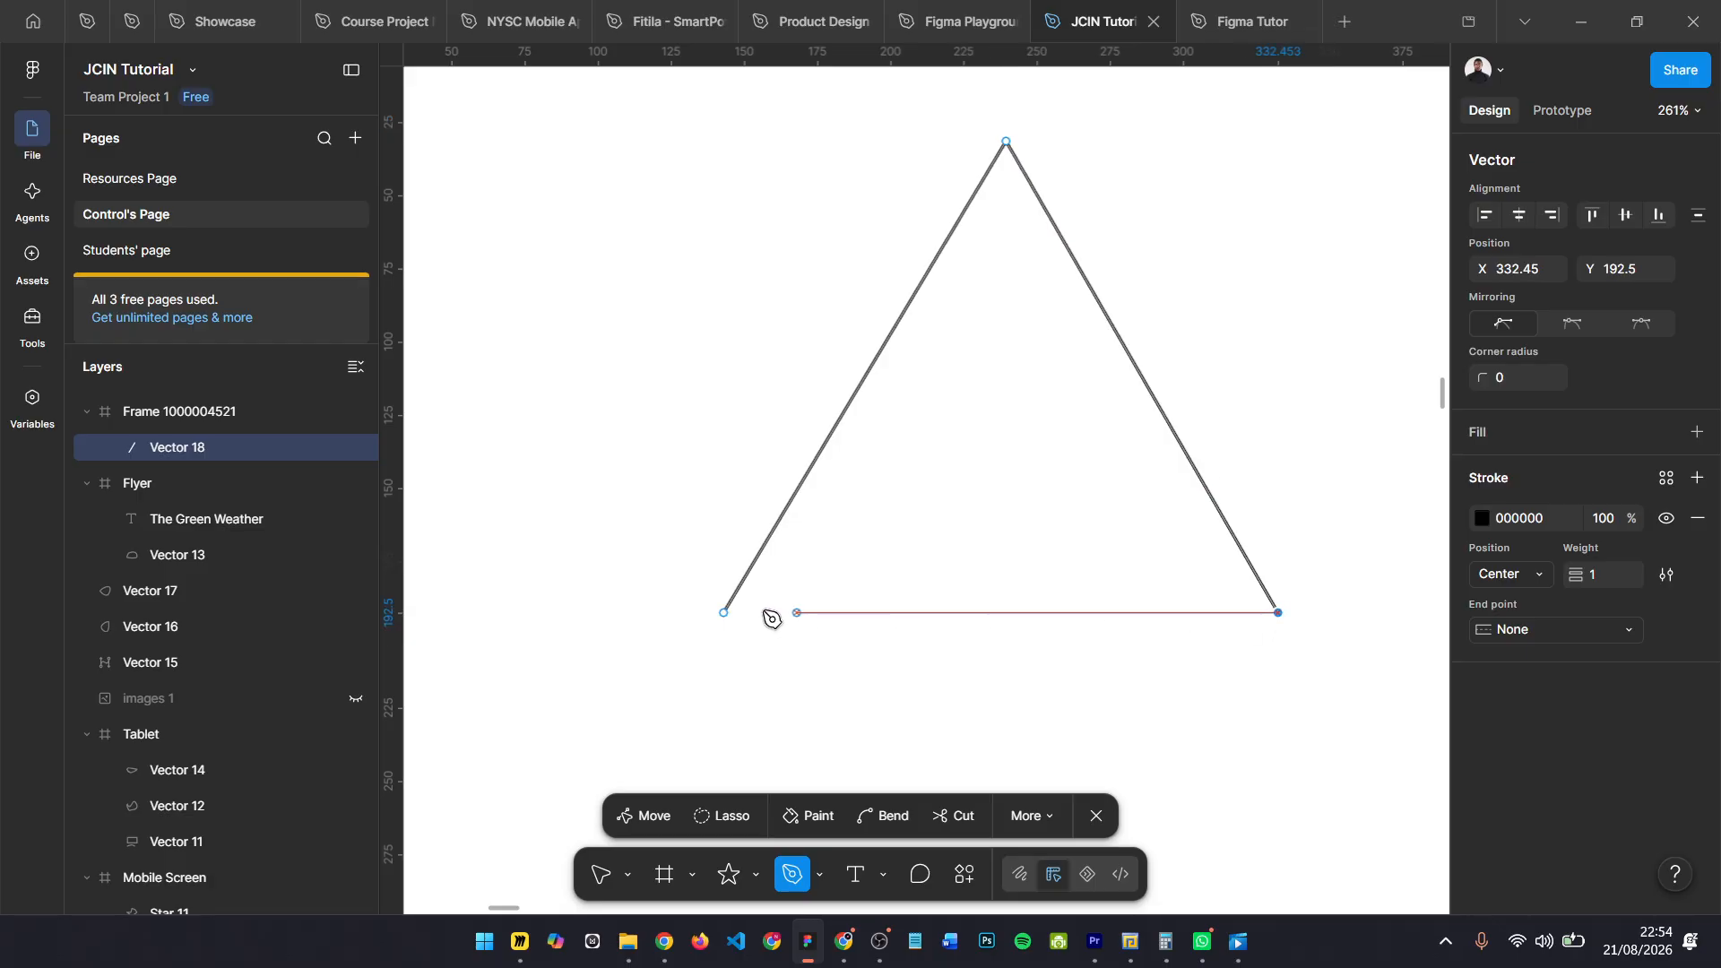
pyautogui.click(724, 613)
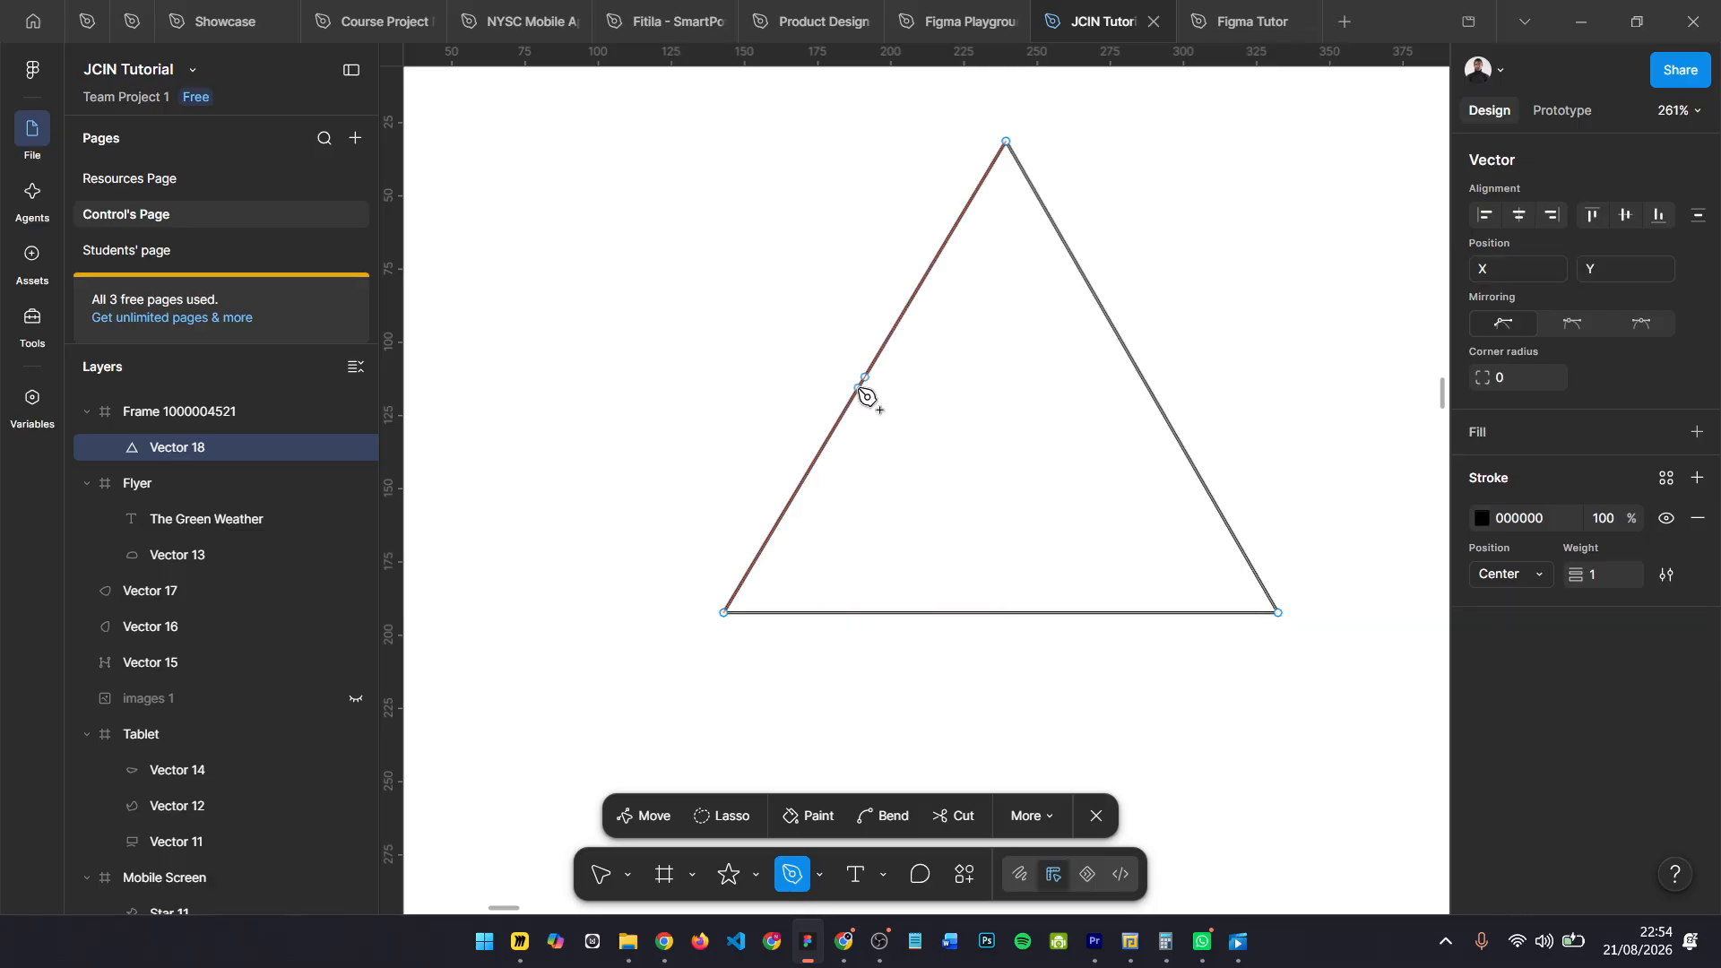
pyautogui.press('Escape')
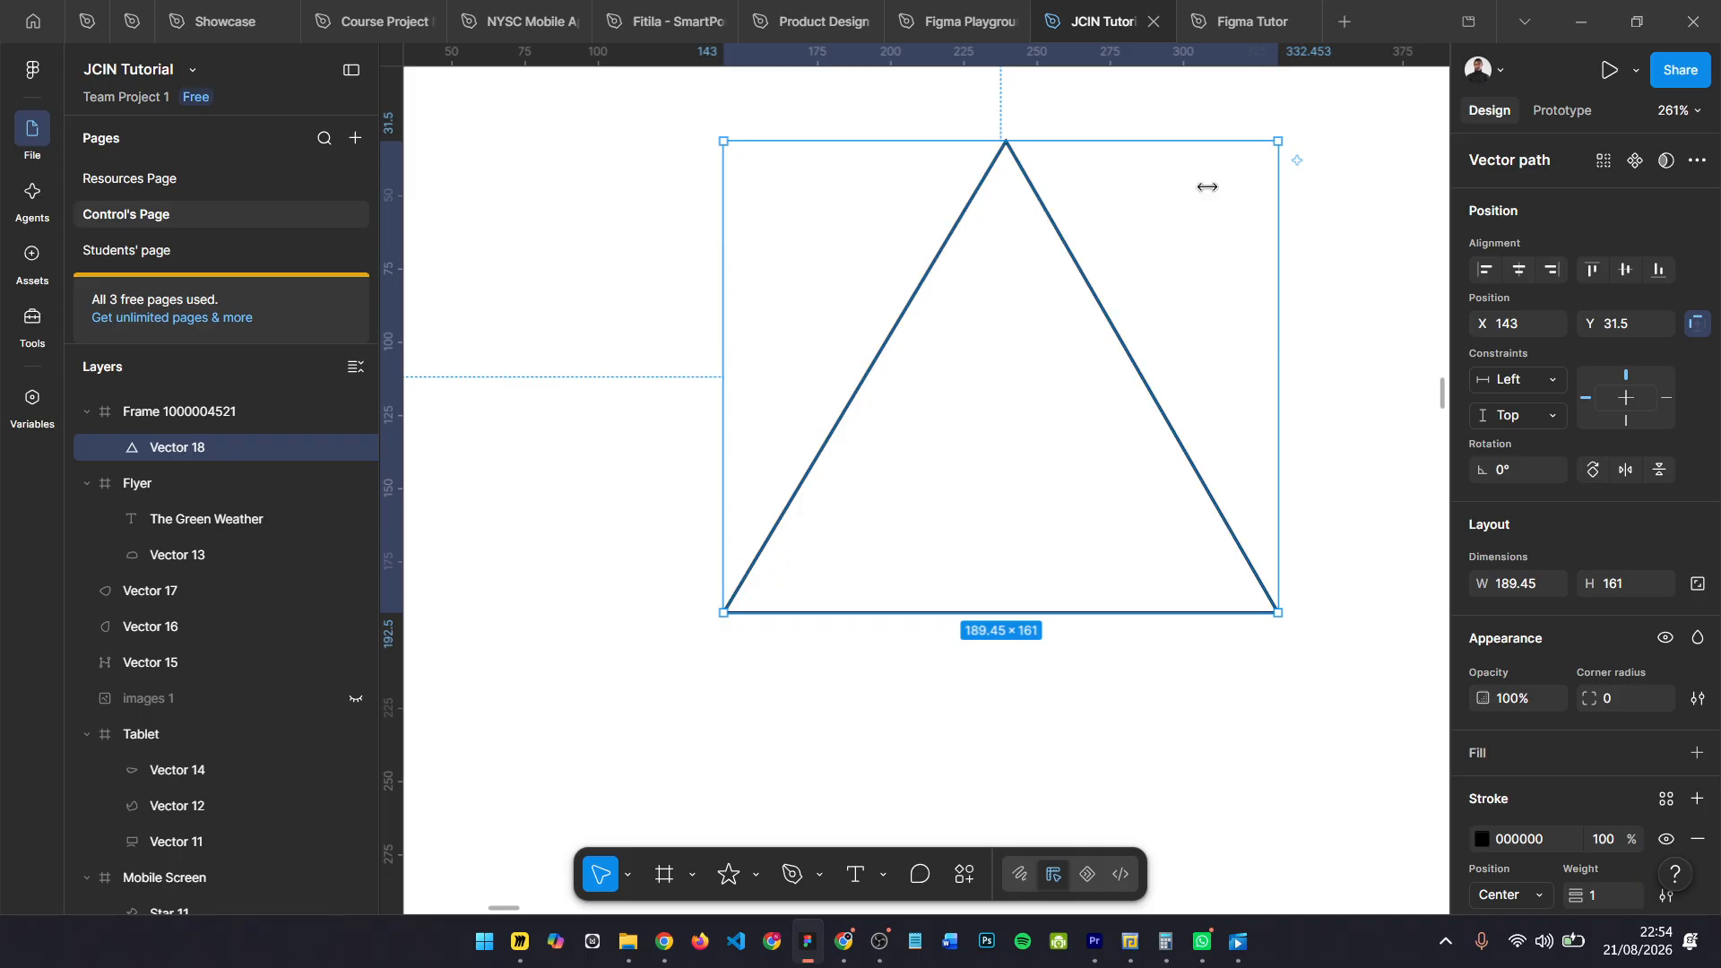
# - Add a point at the middle of the triangle's base and move it up to X 237, Y 141, forming an arrowhead
pyautogui.doubleClick(955, 293)
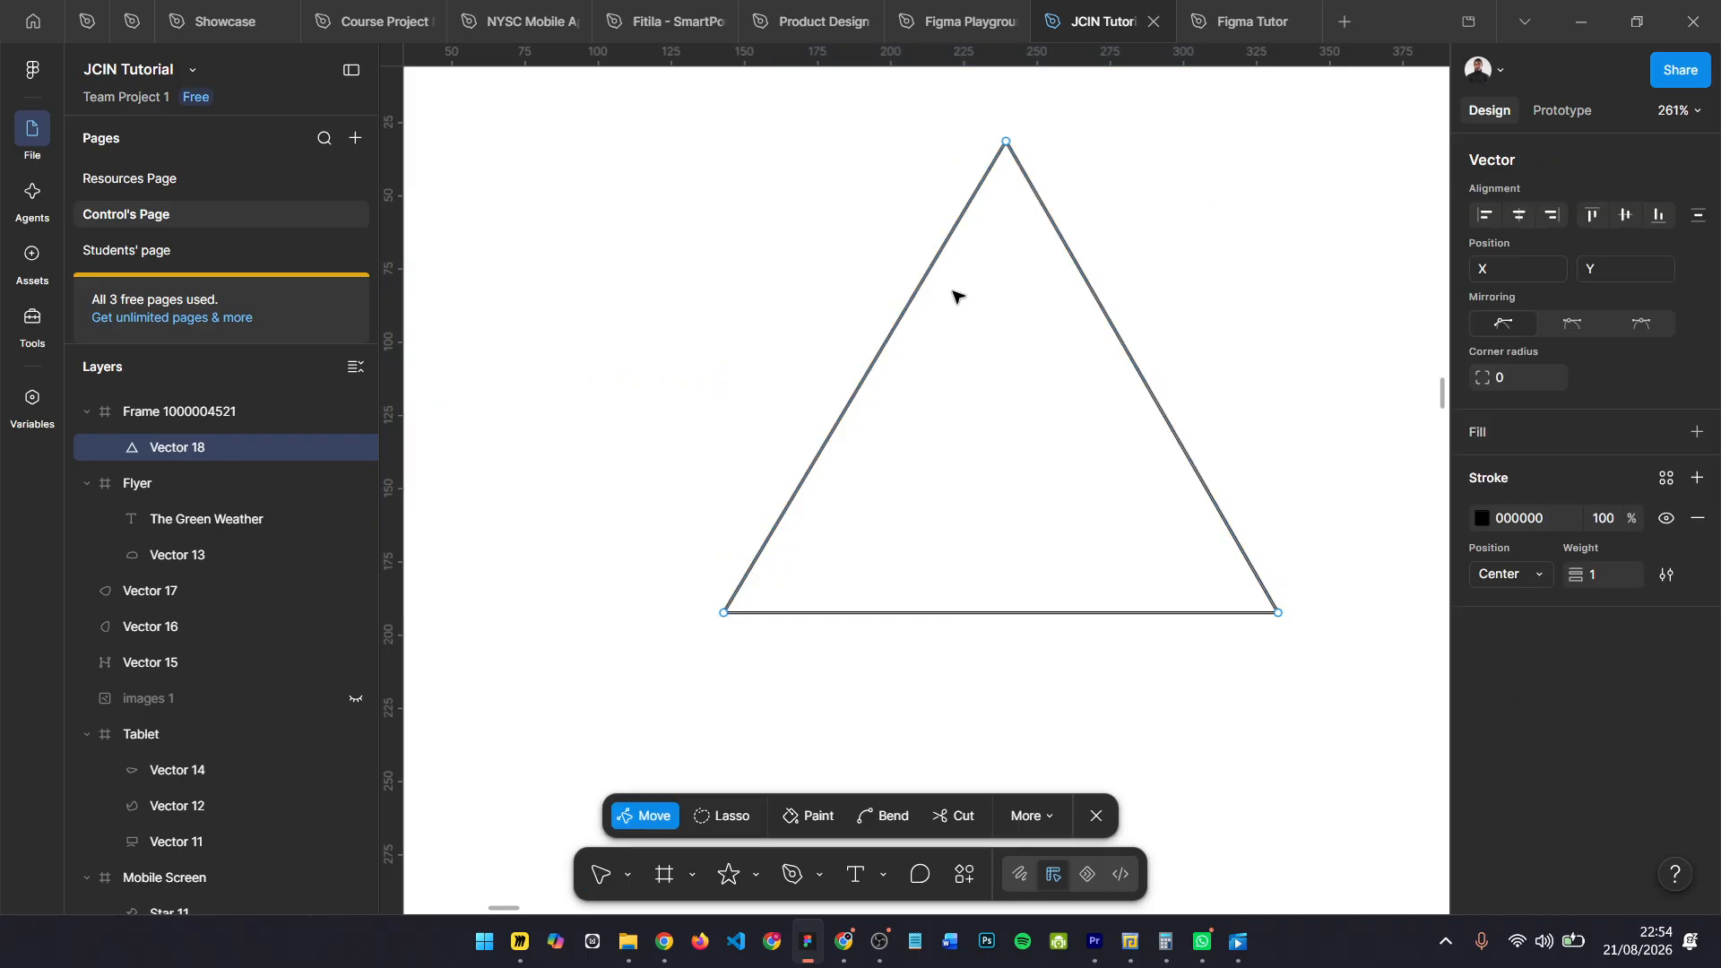
pyautogui.click(1002, 615)
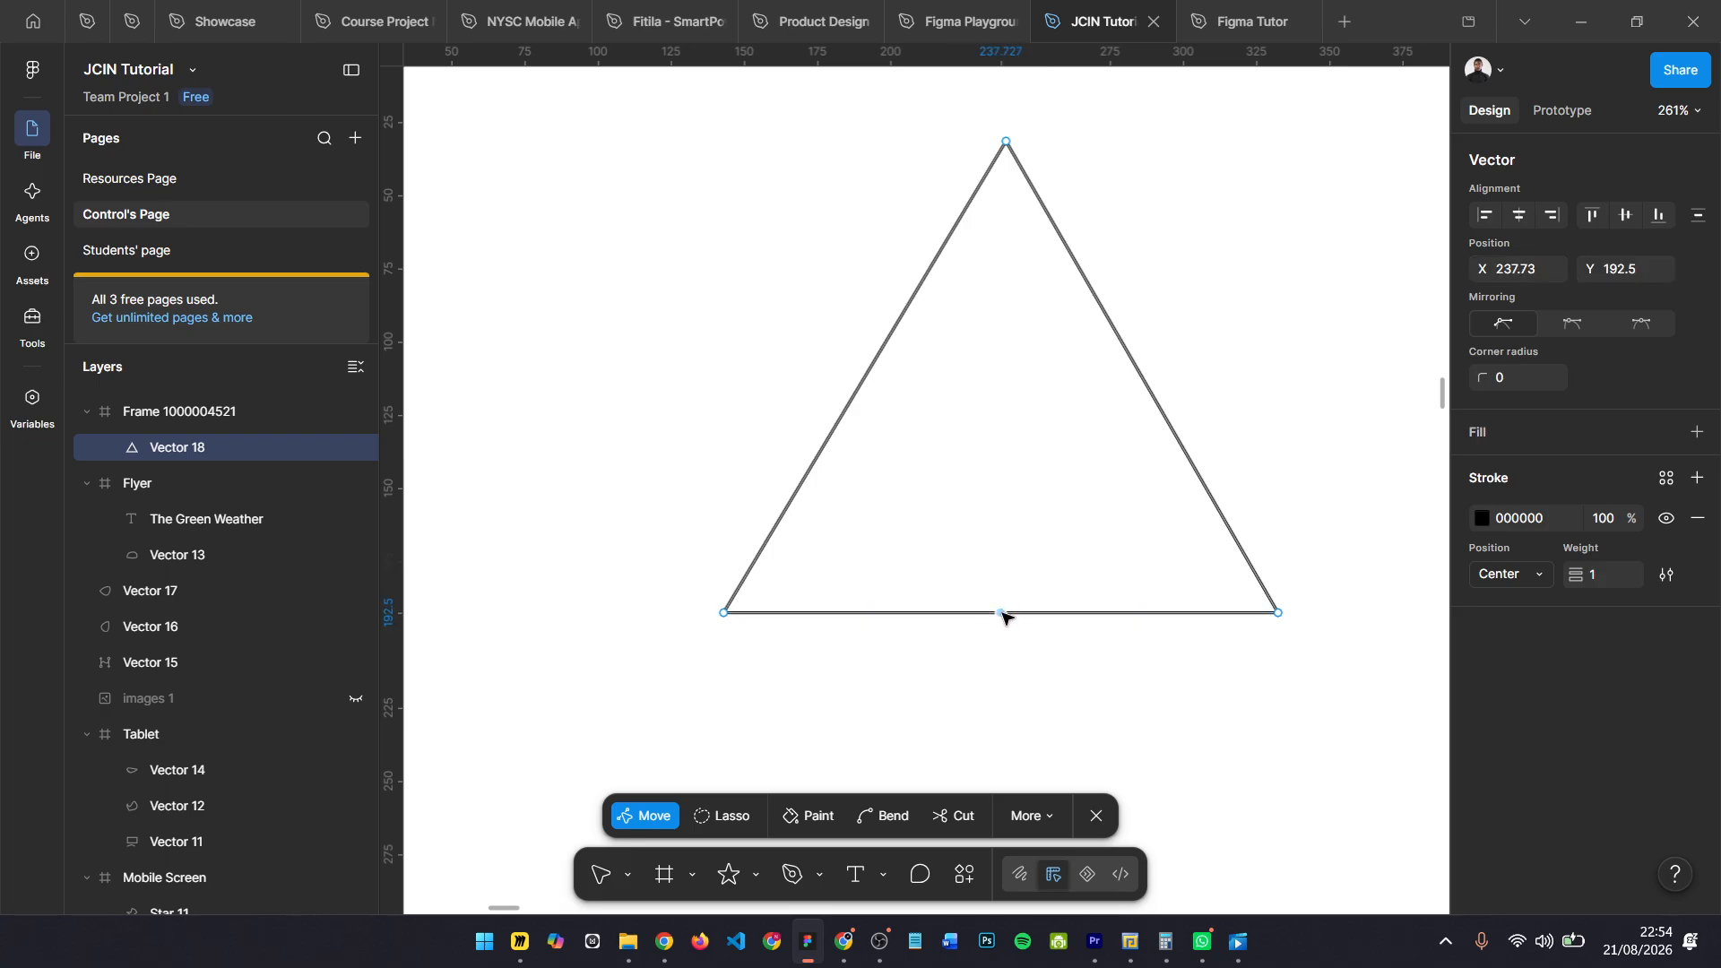
pyautogui.moveTo(1002, 615); pyautogui.dragTo(1006, 465)
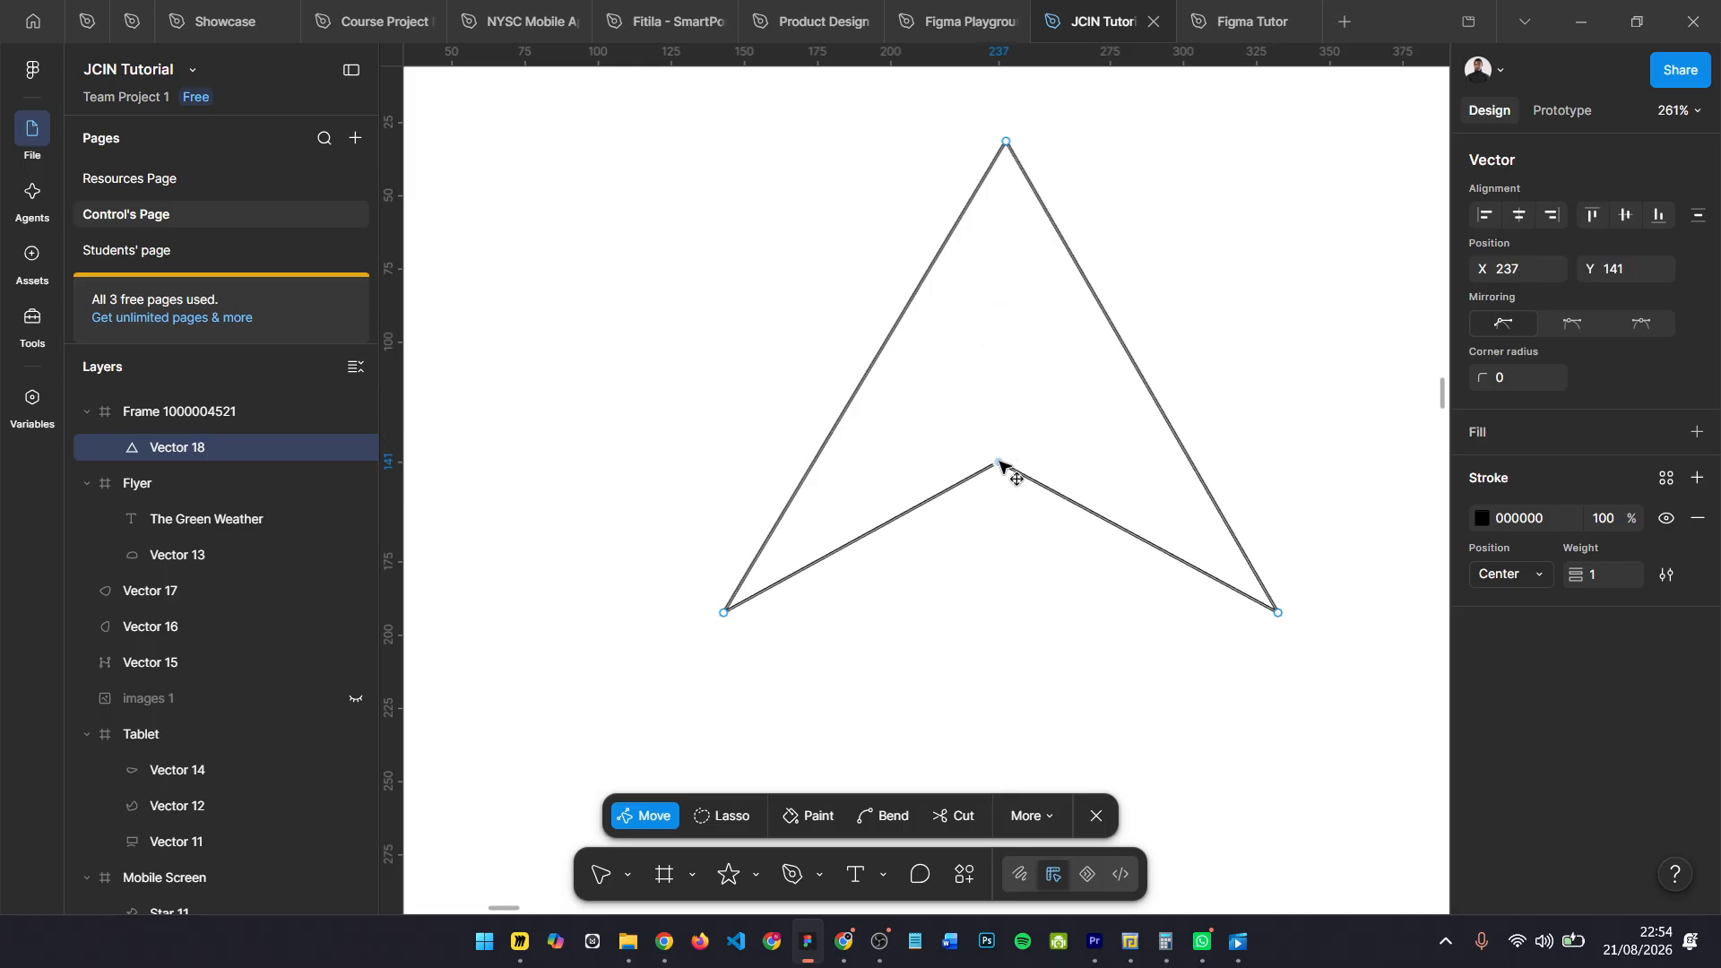
# - Connect the arrowhead's apex to its inner notch point with a straight Pen segment and leave vector editing
pyautogui.scroll(3, 1021, 139)
pyautogui.click(1000, 147)
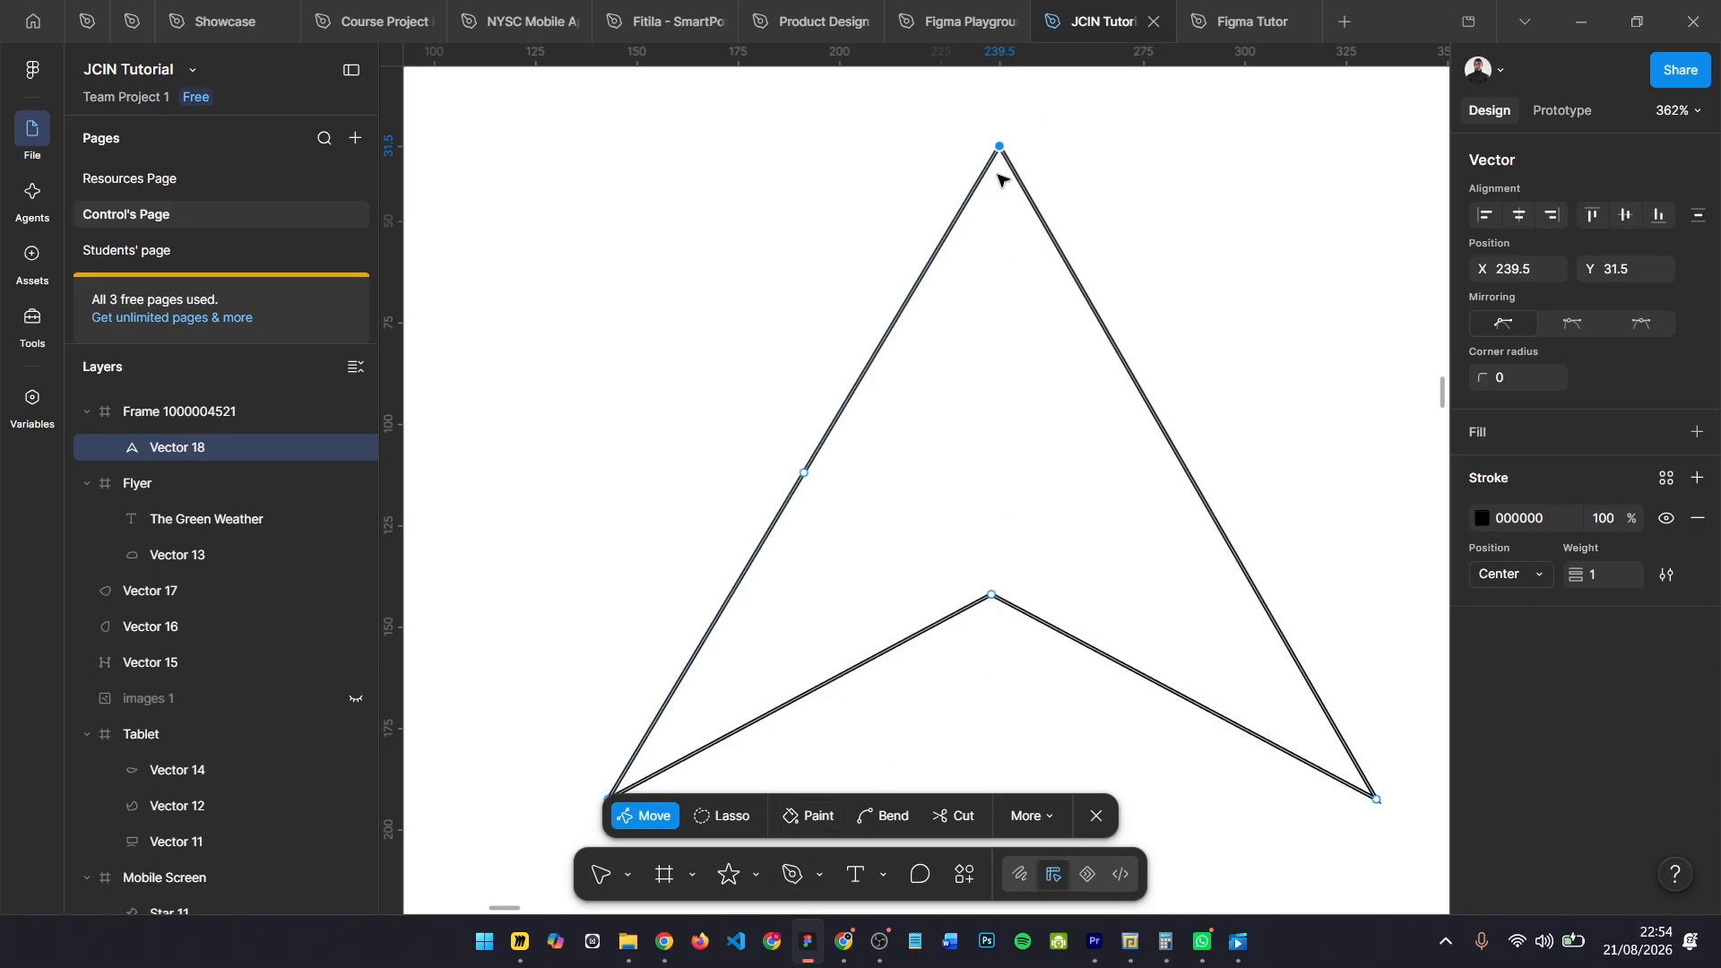
pyautogui.click(794, 874)
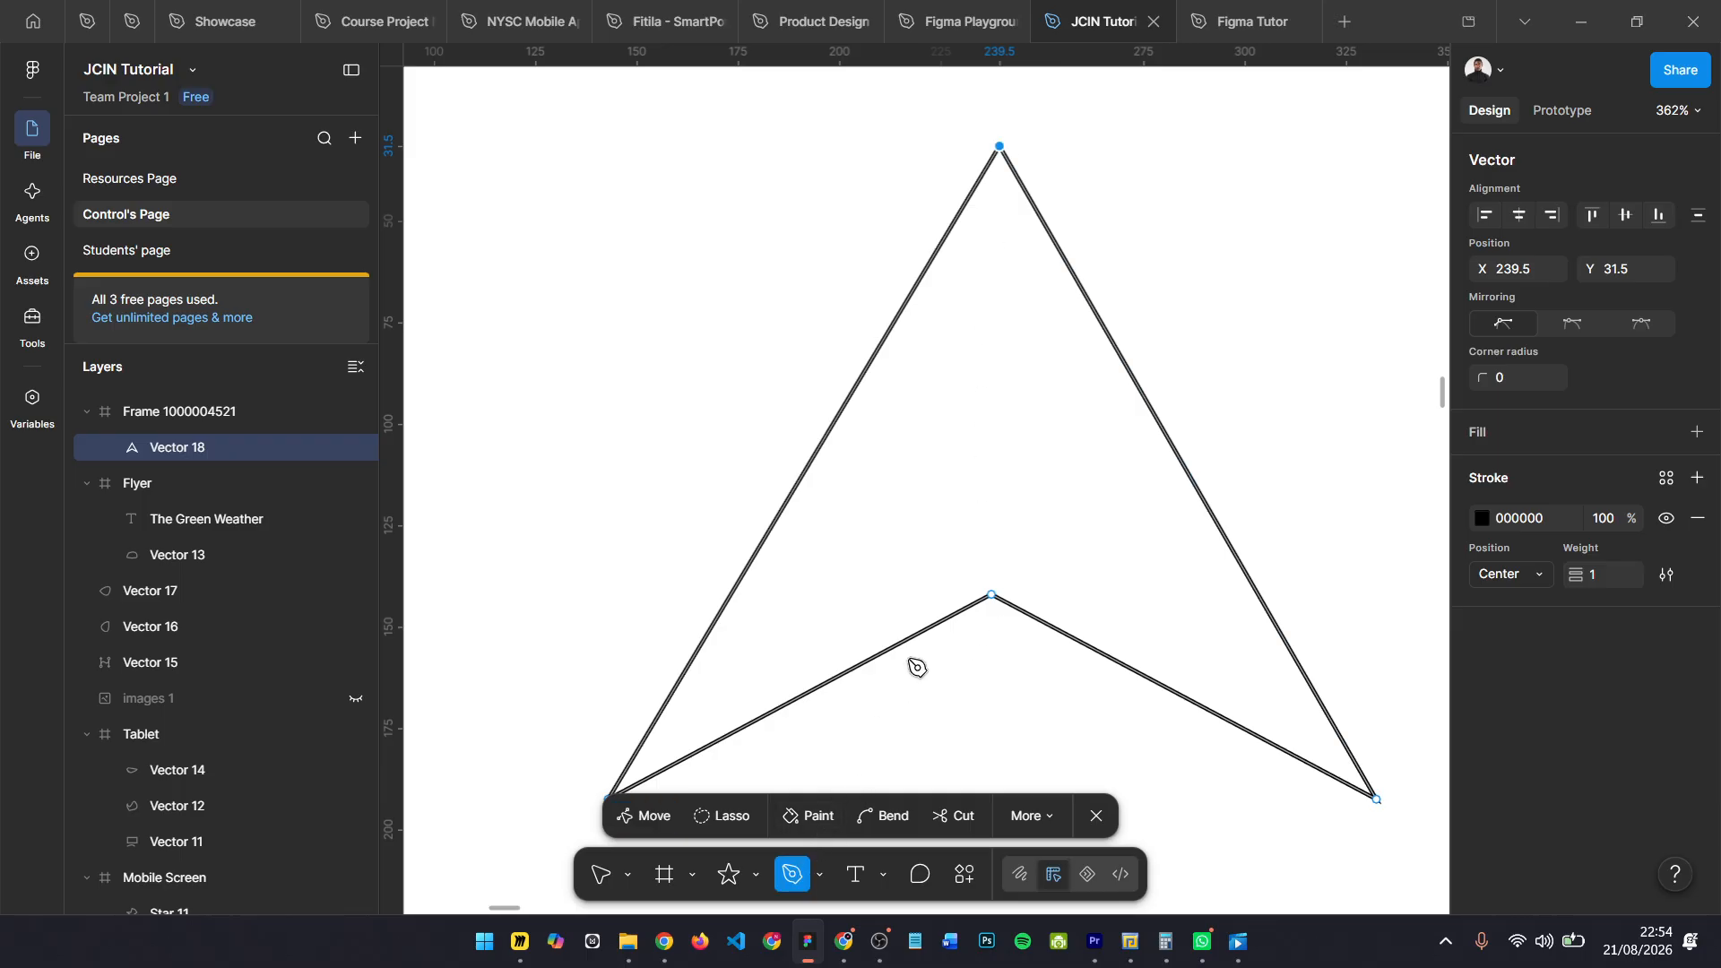
pyautogui.click(1000, 147)
pyautogui.click(992, 595)
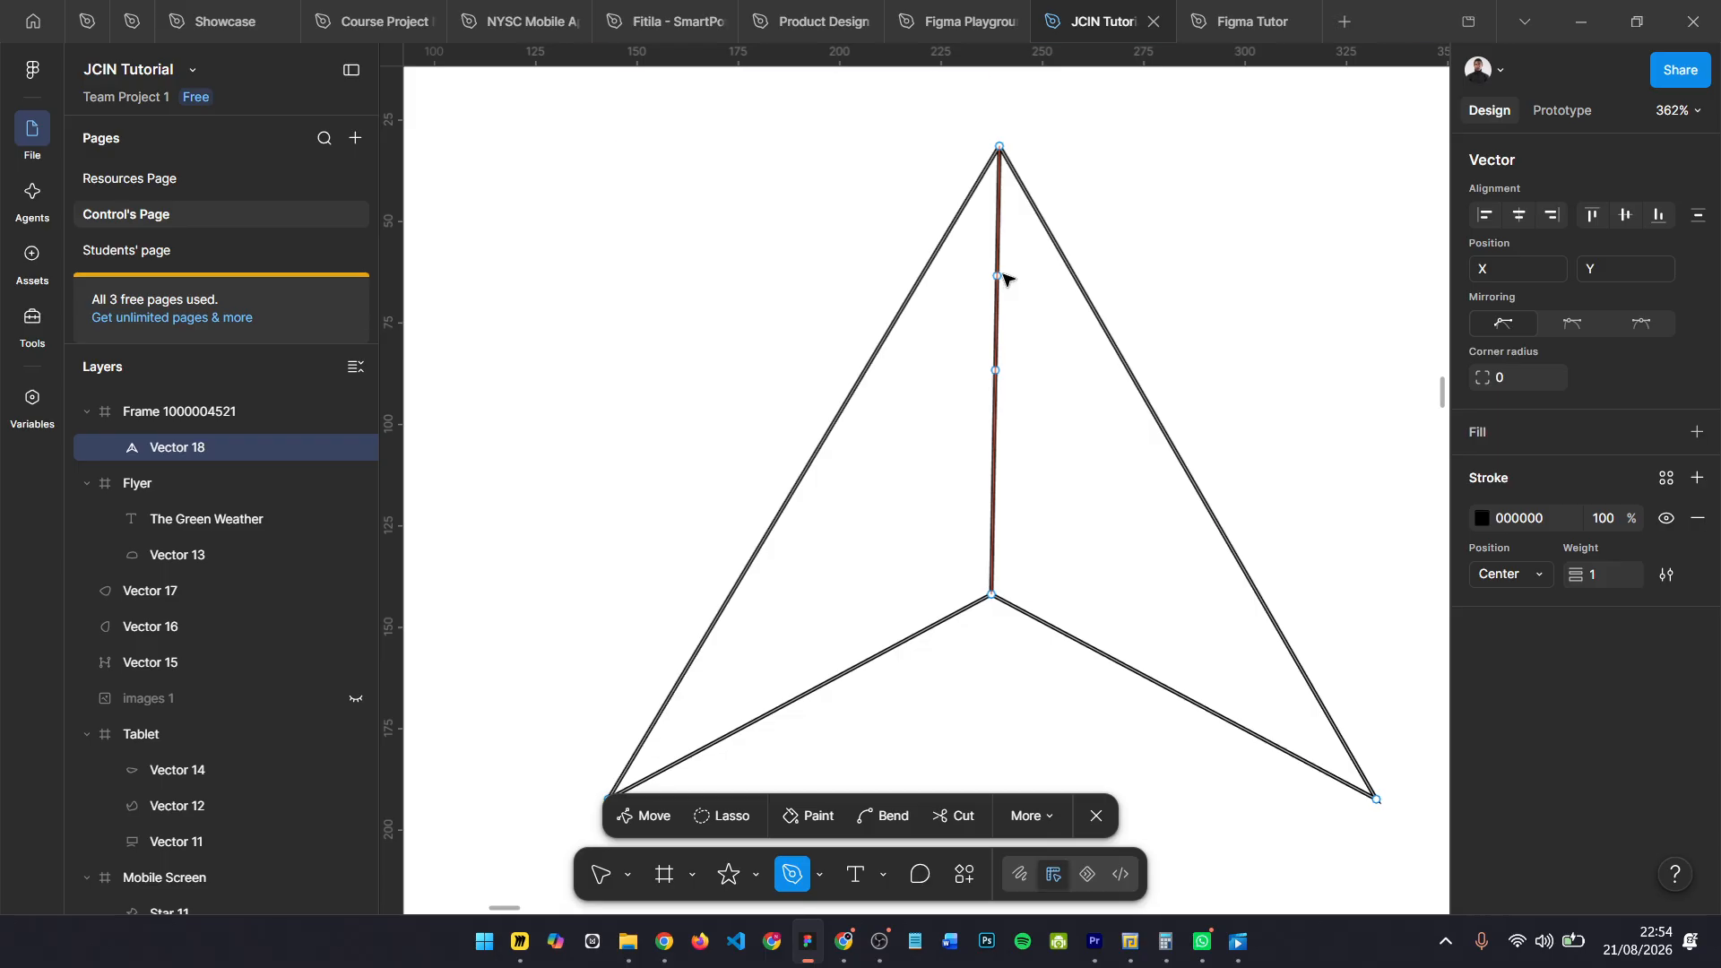
pyautogui.press('Escape')
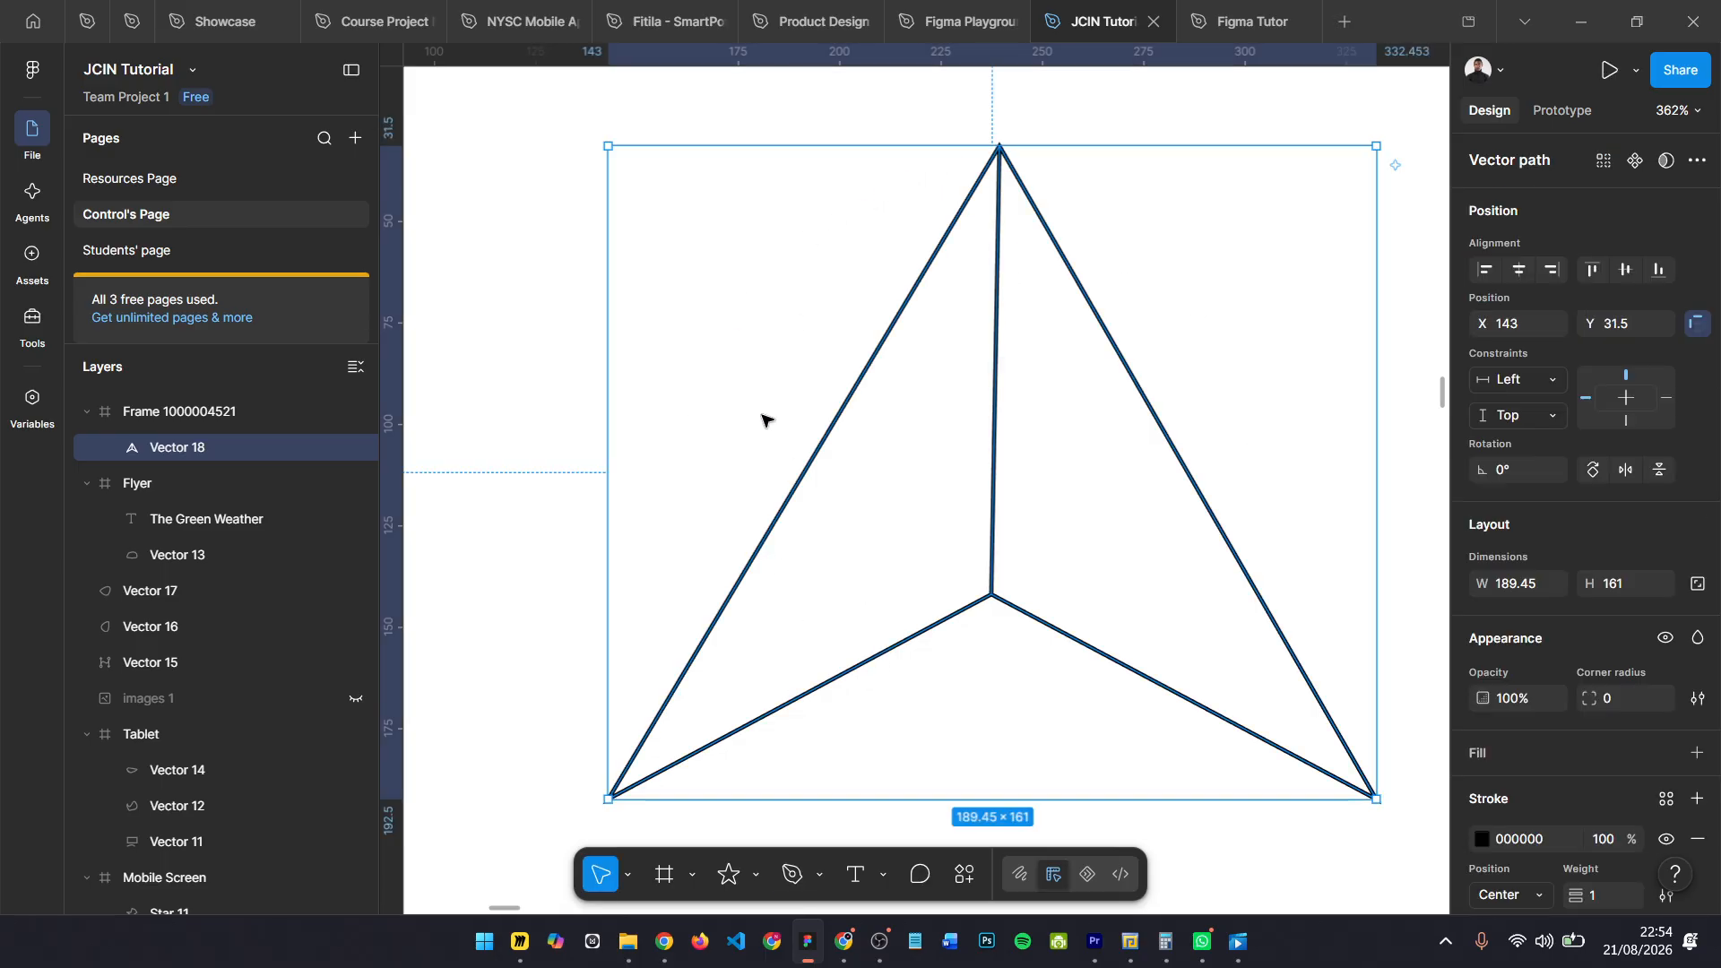
# - Open the divided arrowhead for vector editing and add a D9D9D9 fill to it
pyautogui.press('Return')
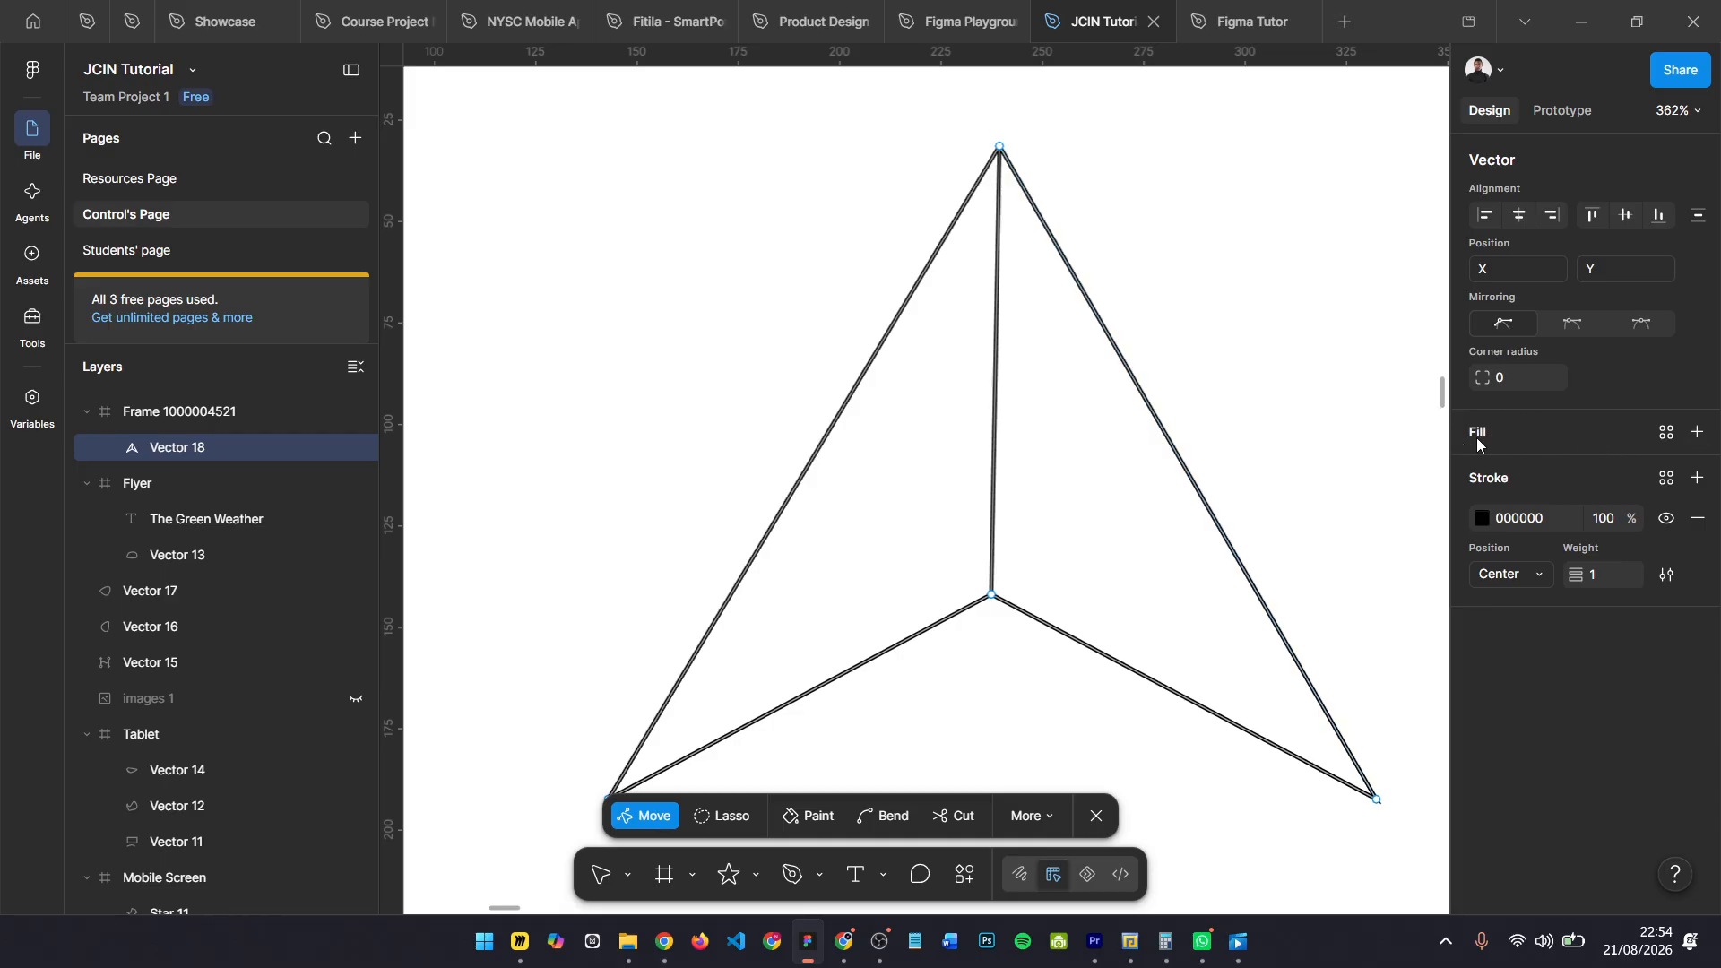
pyautogui.click(1697, 431)
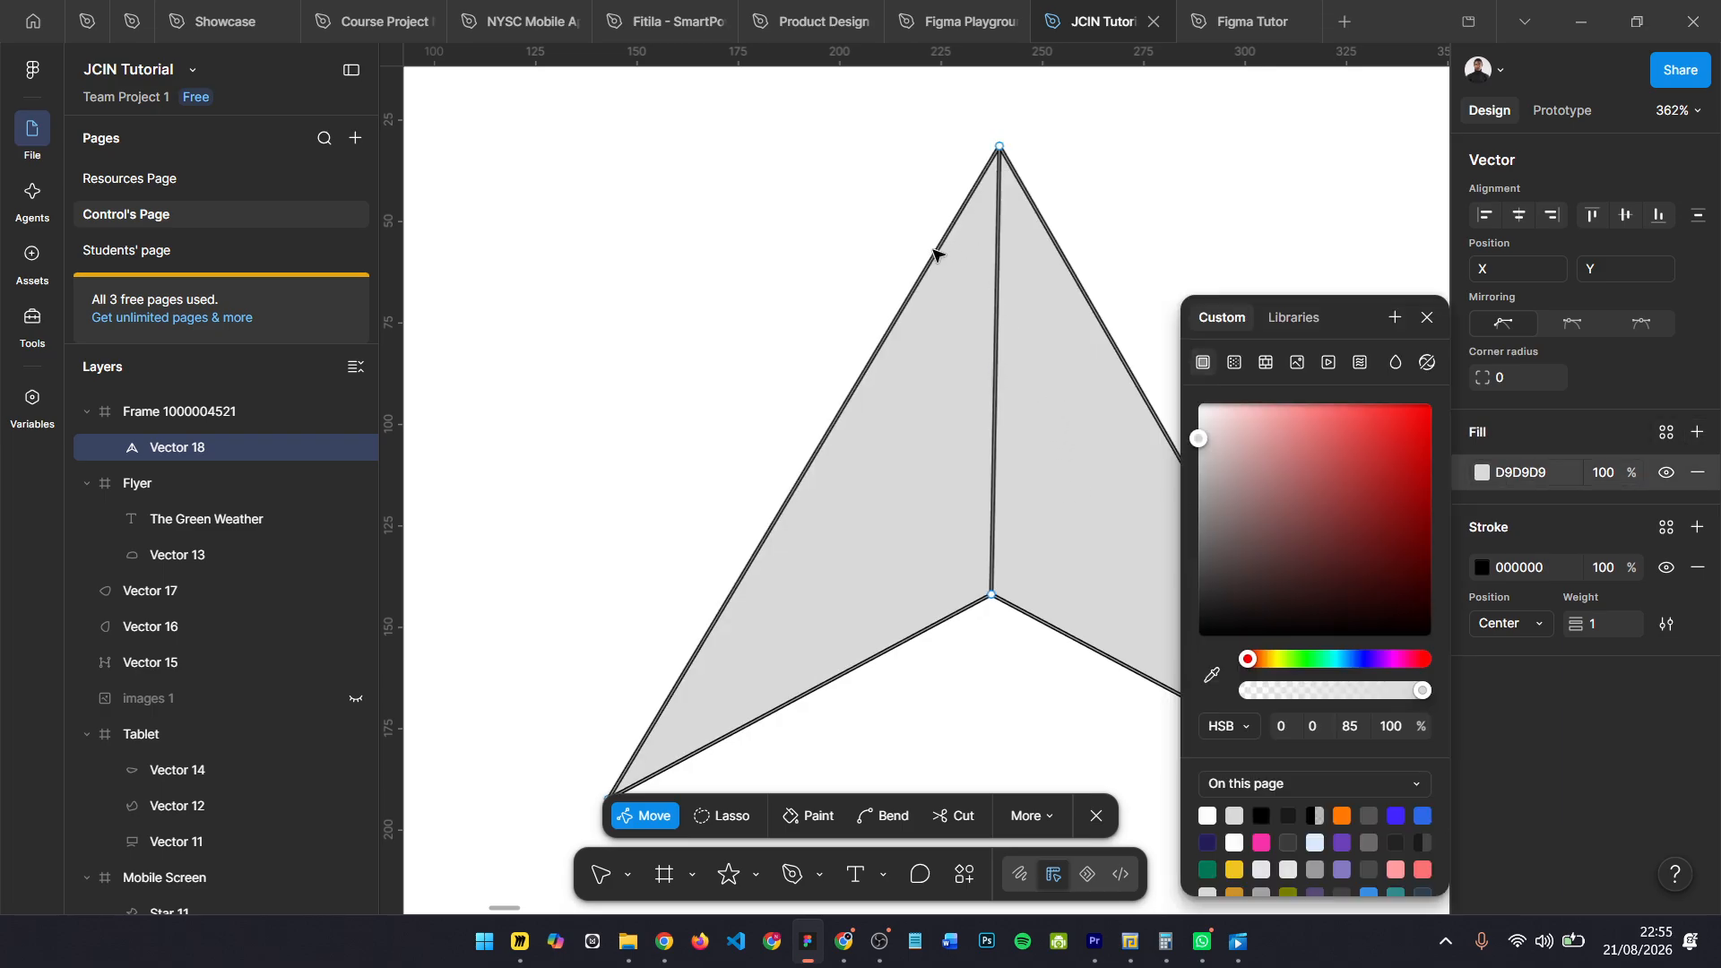
# - Change the divided arrowhead's fill colour to FFFFFF
pyautogui.moveTo(1286, 560); pyautogui.dragTo(1199, 574)
pyautogui.moveTo(1177, 722); pyautogui.dragTo(1432, 460)
pyautogui.moveTo(1173, 267); pyautogui.dragTo(1077, 206)
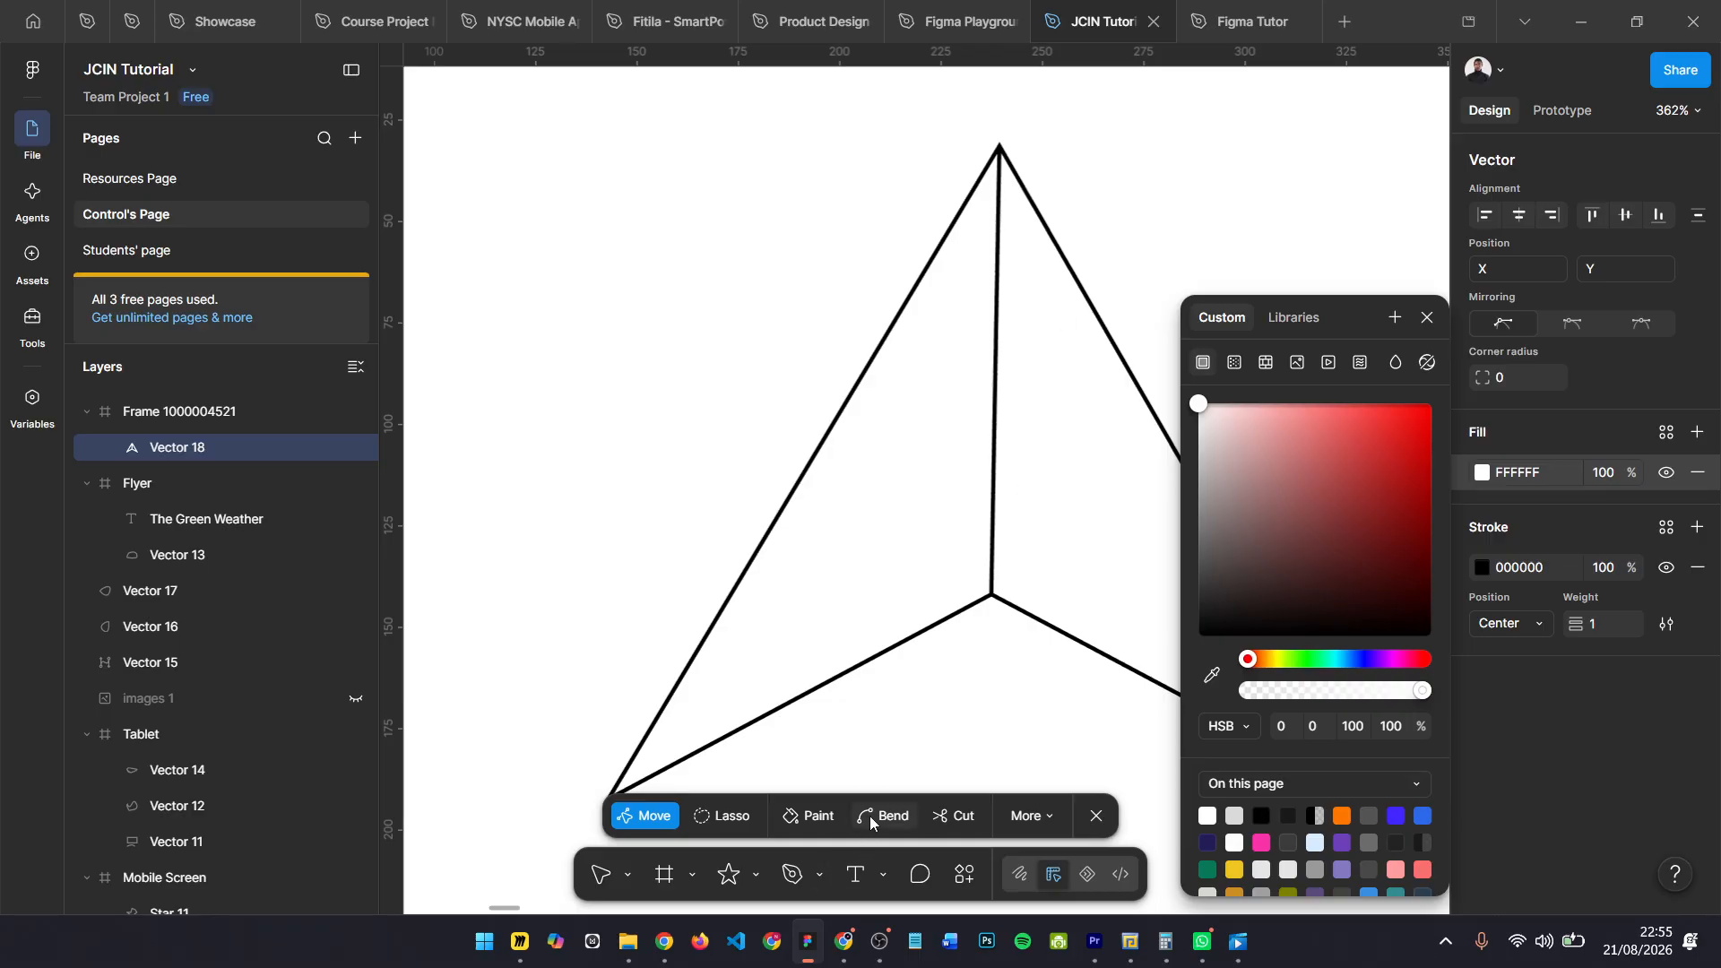
# - Recolour the arrowhead's fill to 00DC8F and apply the same colour to its left half with the Paint tool
pyautogui.click(806, 817)
pyautogui.click(897, 437)
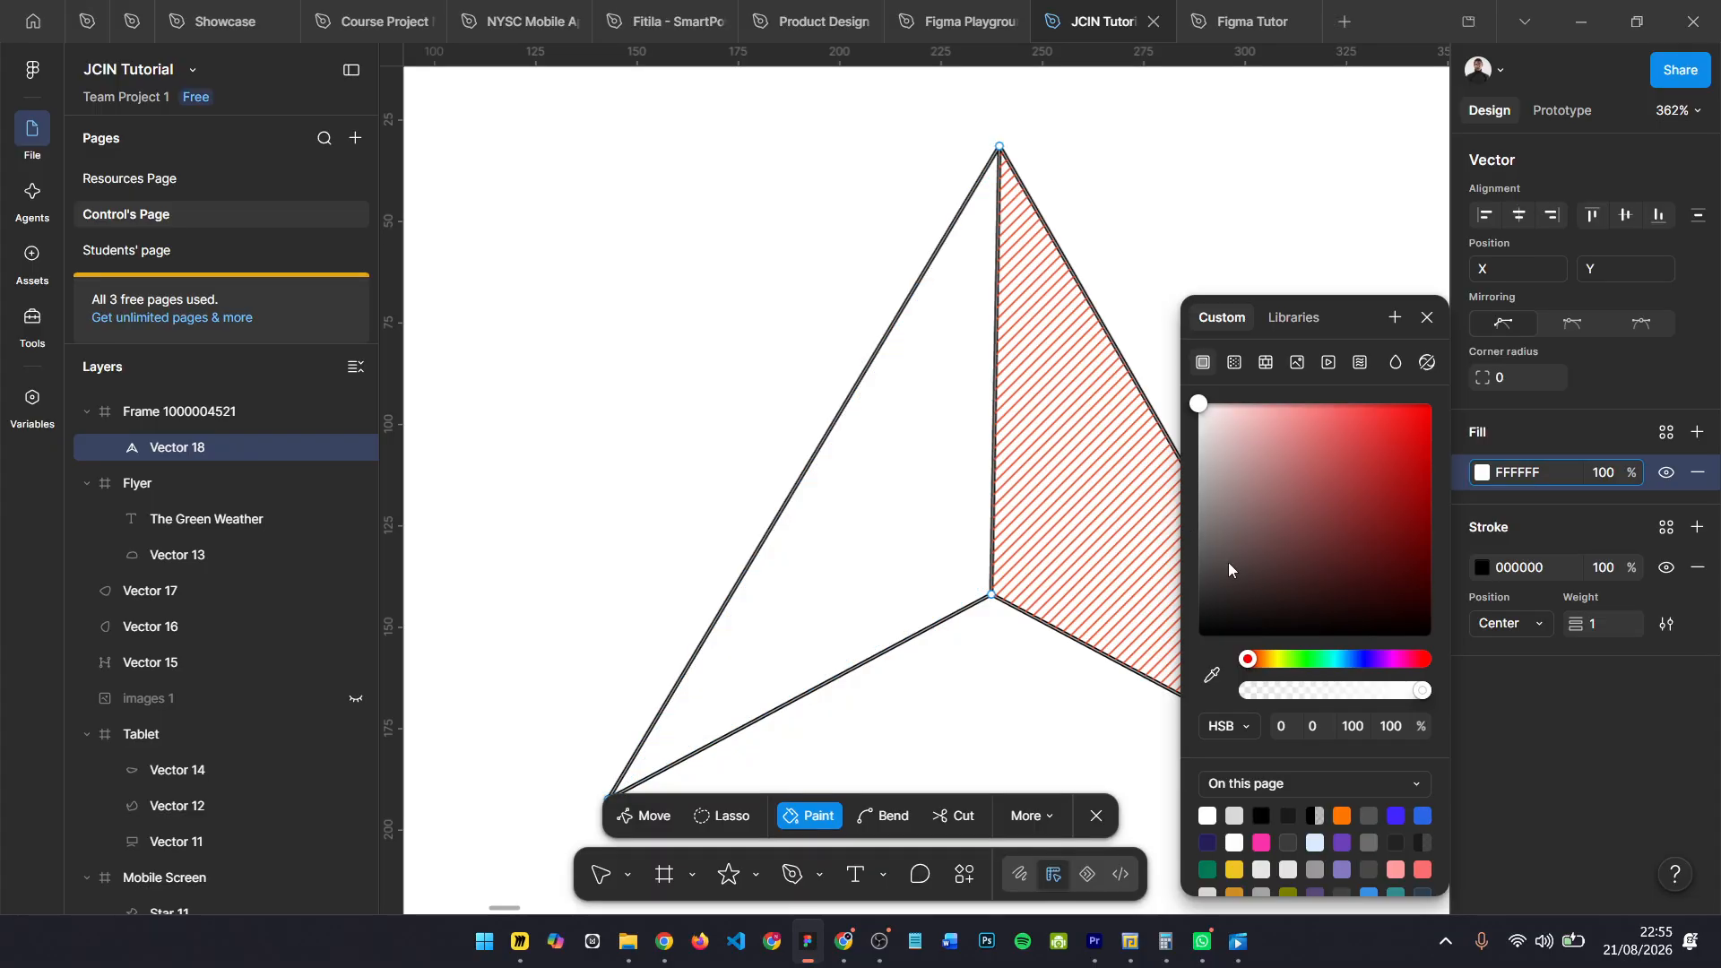
pyautogui.moveTo(1300, 662); pyautogui.dragTo(1327, 662)
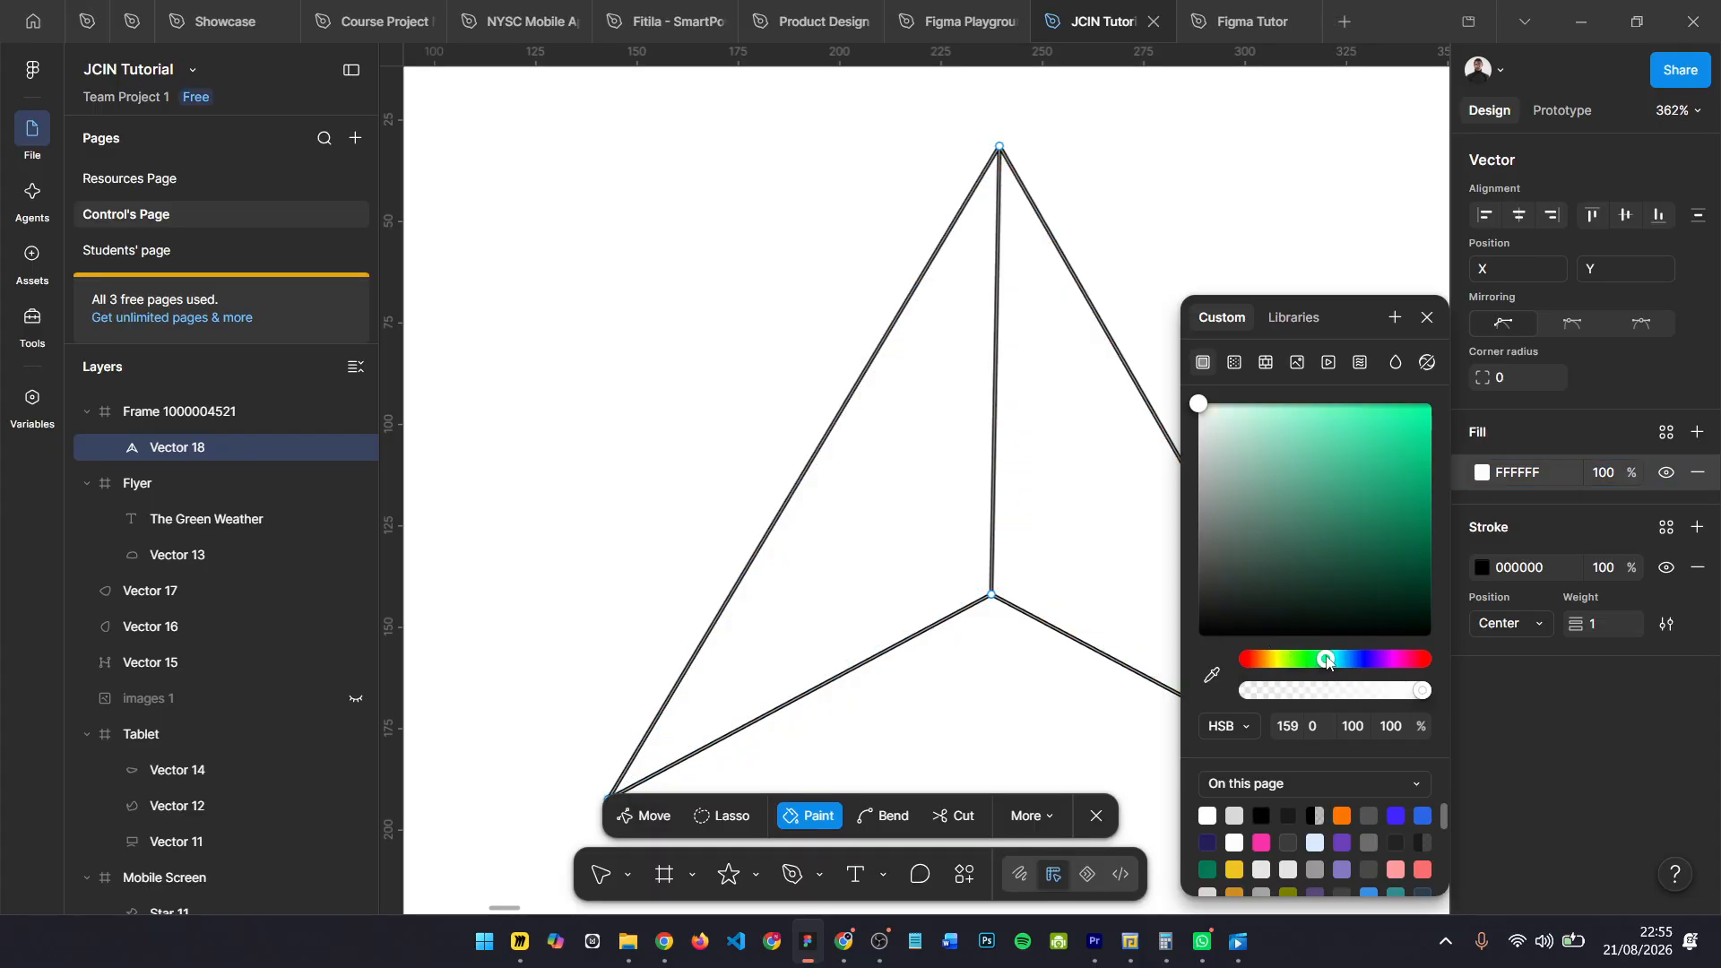
pyautogui.moveTo(1390, 478); pyautogui.dragTo(1432, 434)
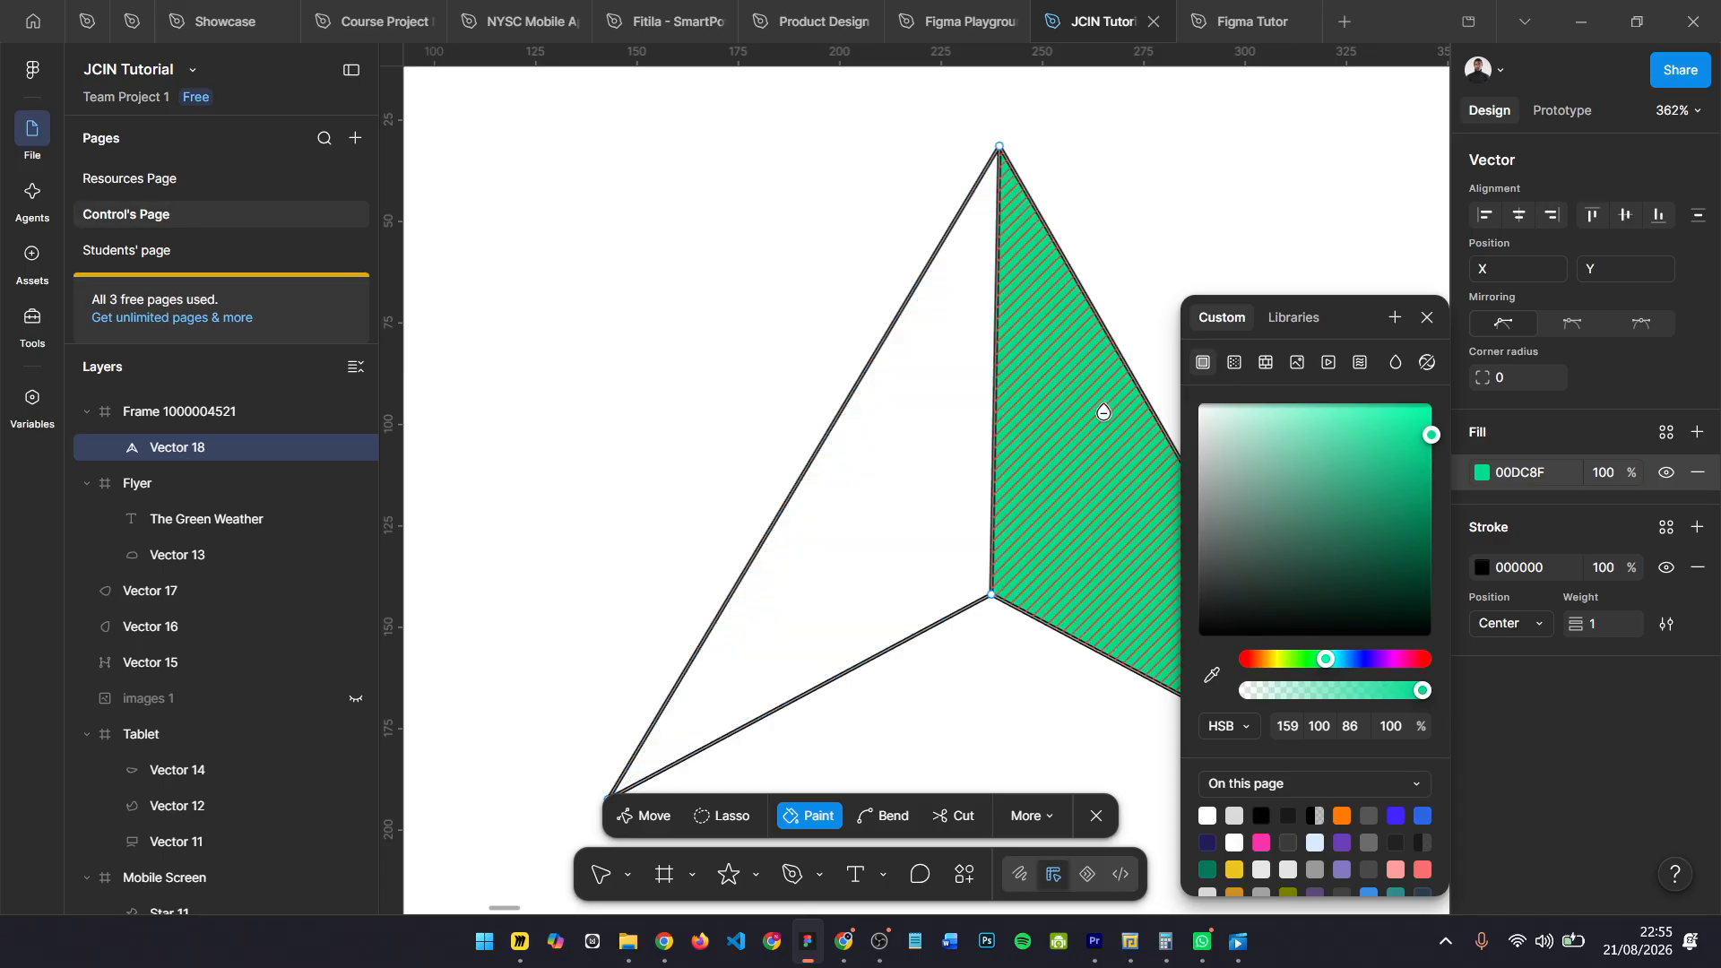
pyautogui.click(905, 447)
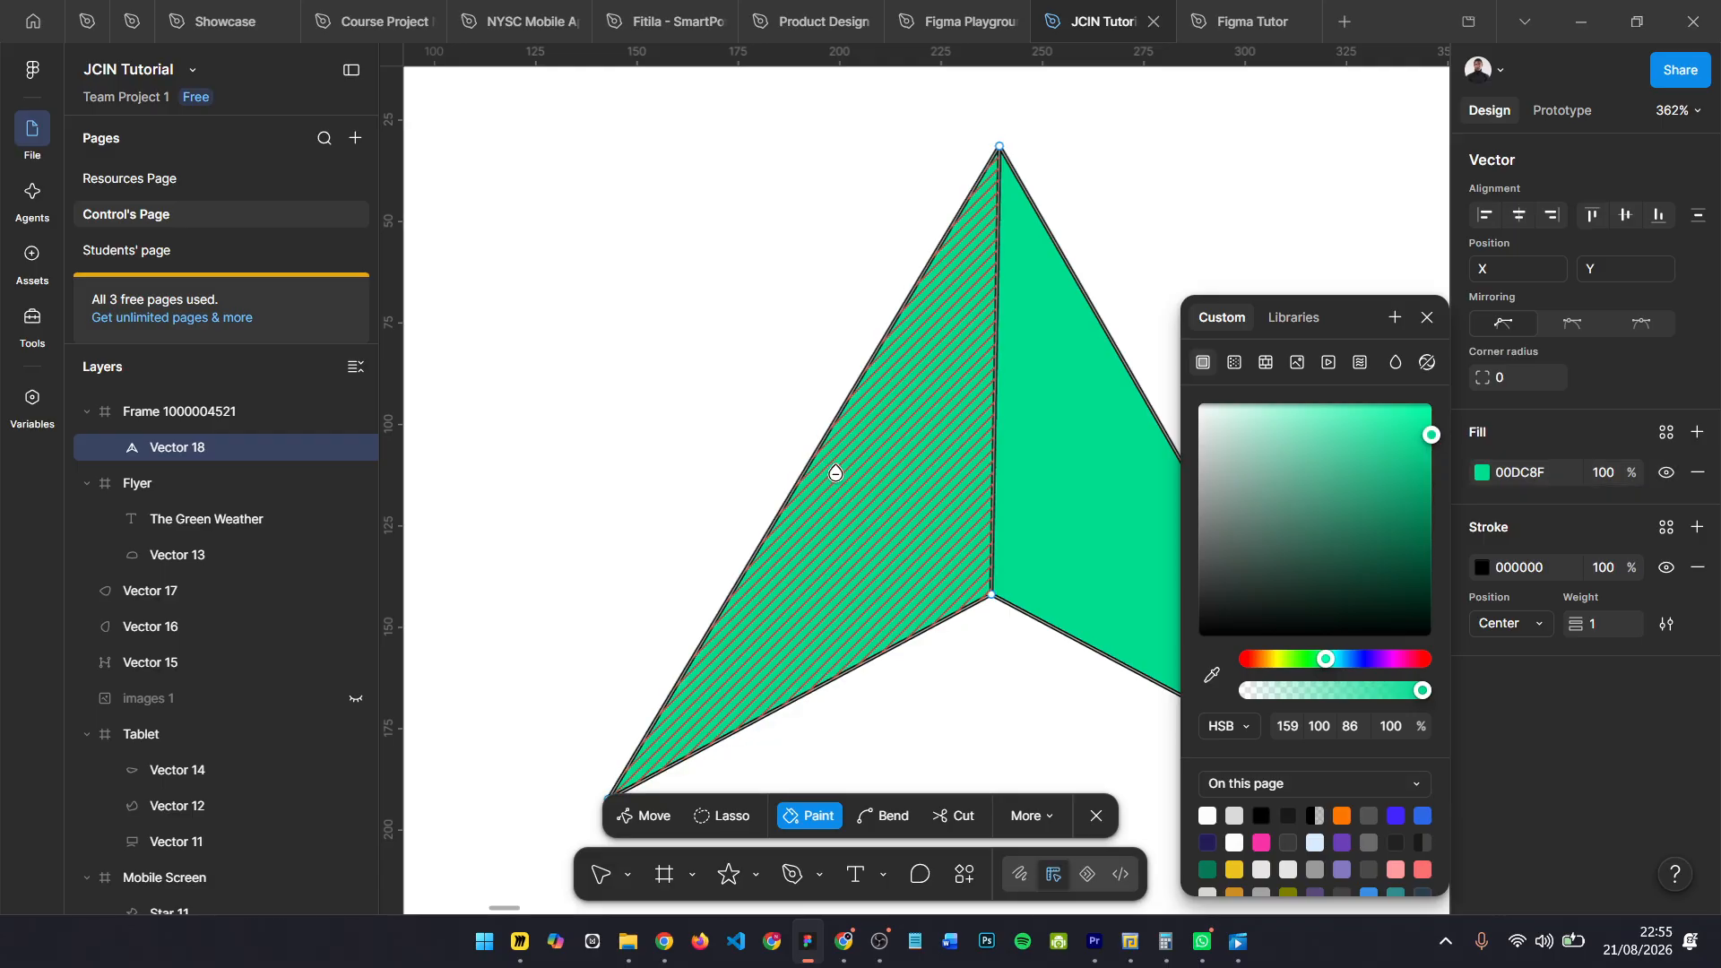
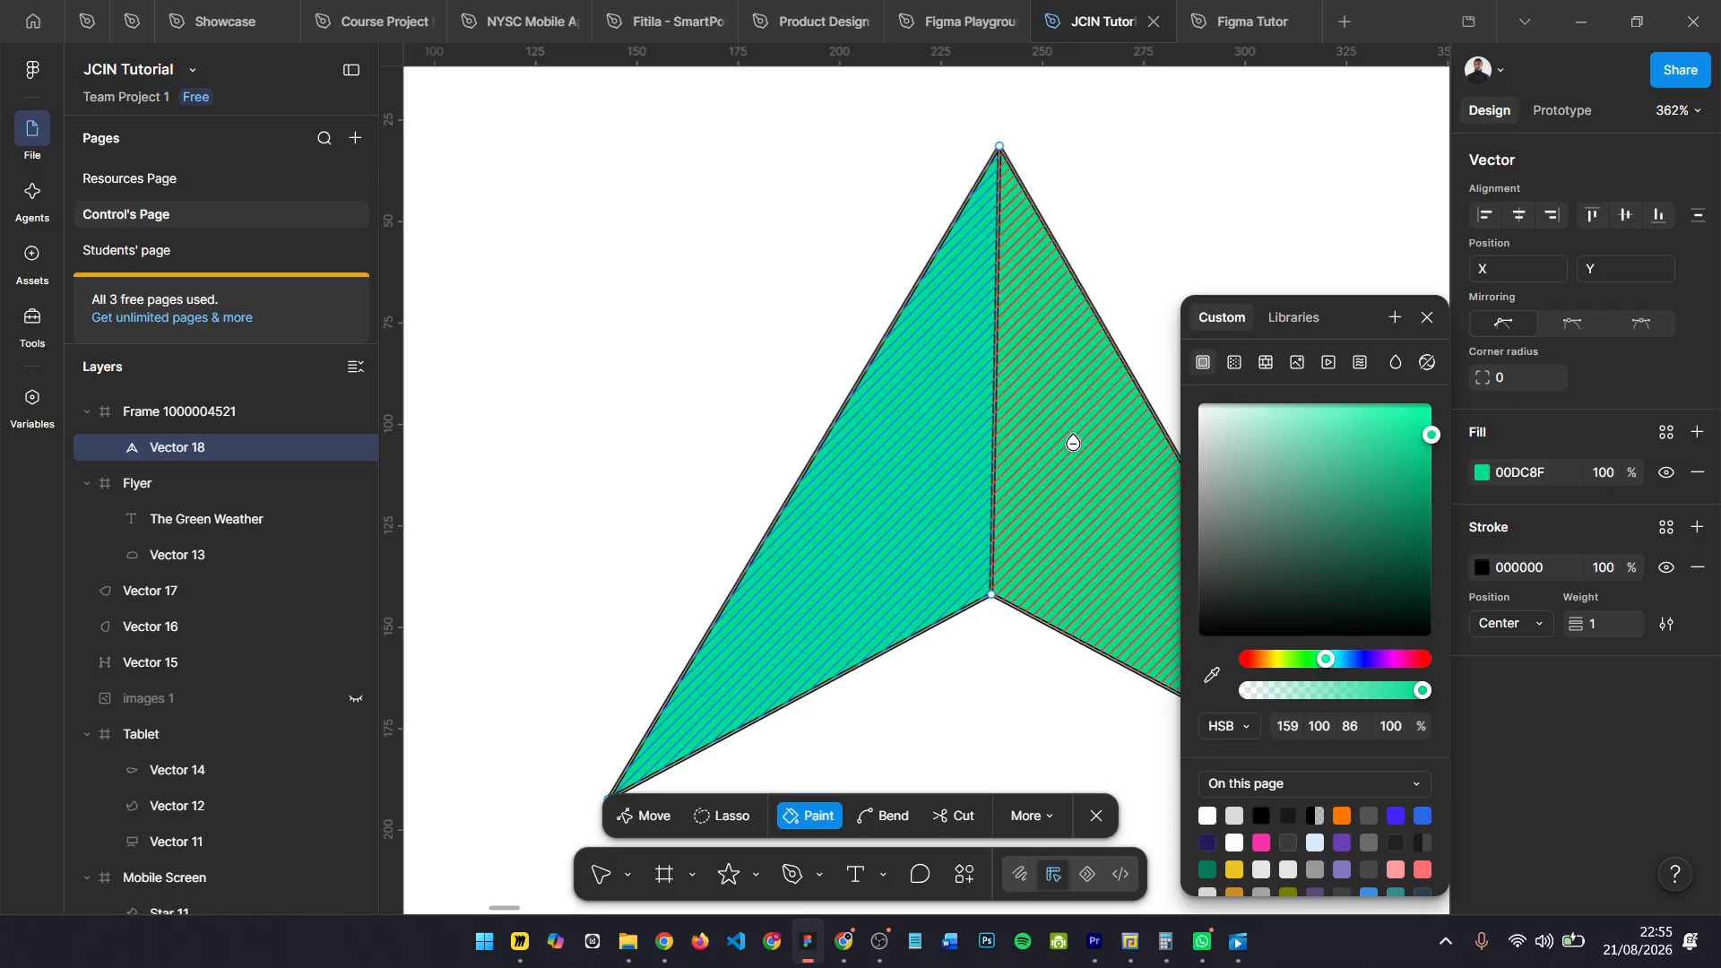
# - Clear and repaint the arrowhead's right half with the Paint tool, set its colour to 2436FF, and leave vector editing
pyautogui.click(1073, 442)
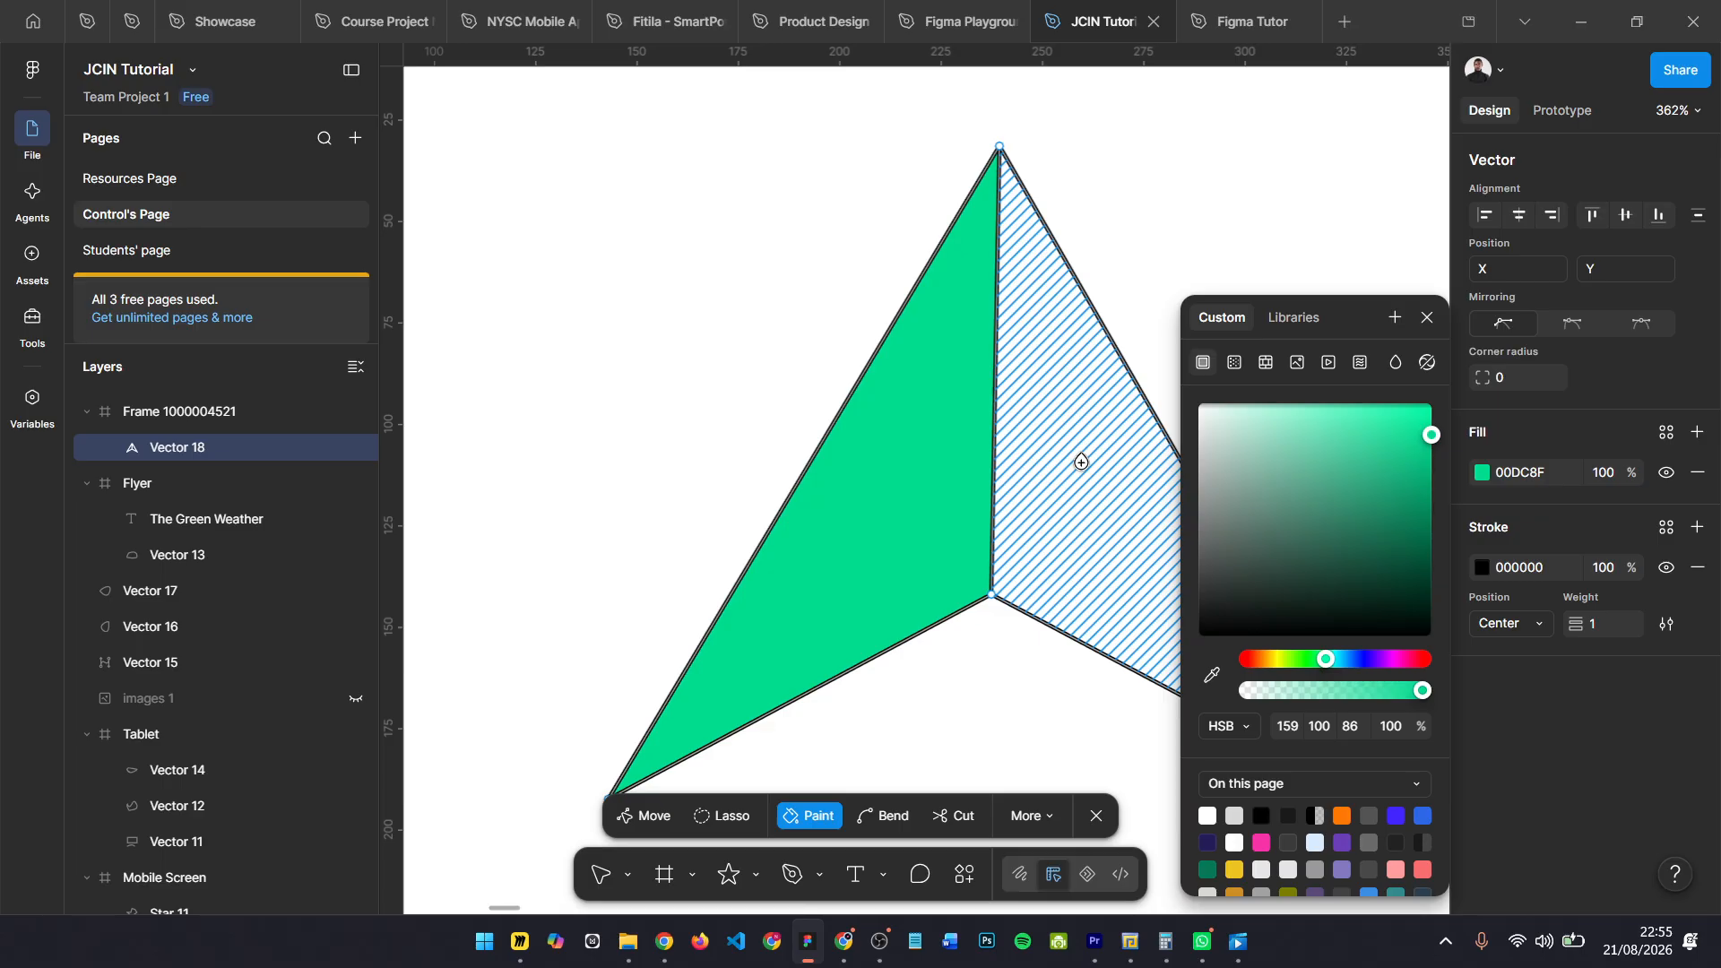
pyautogui.click(1081, 461)
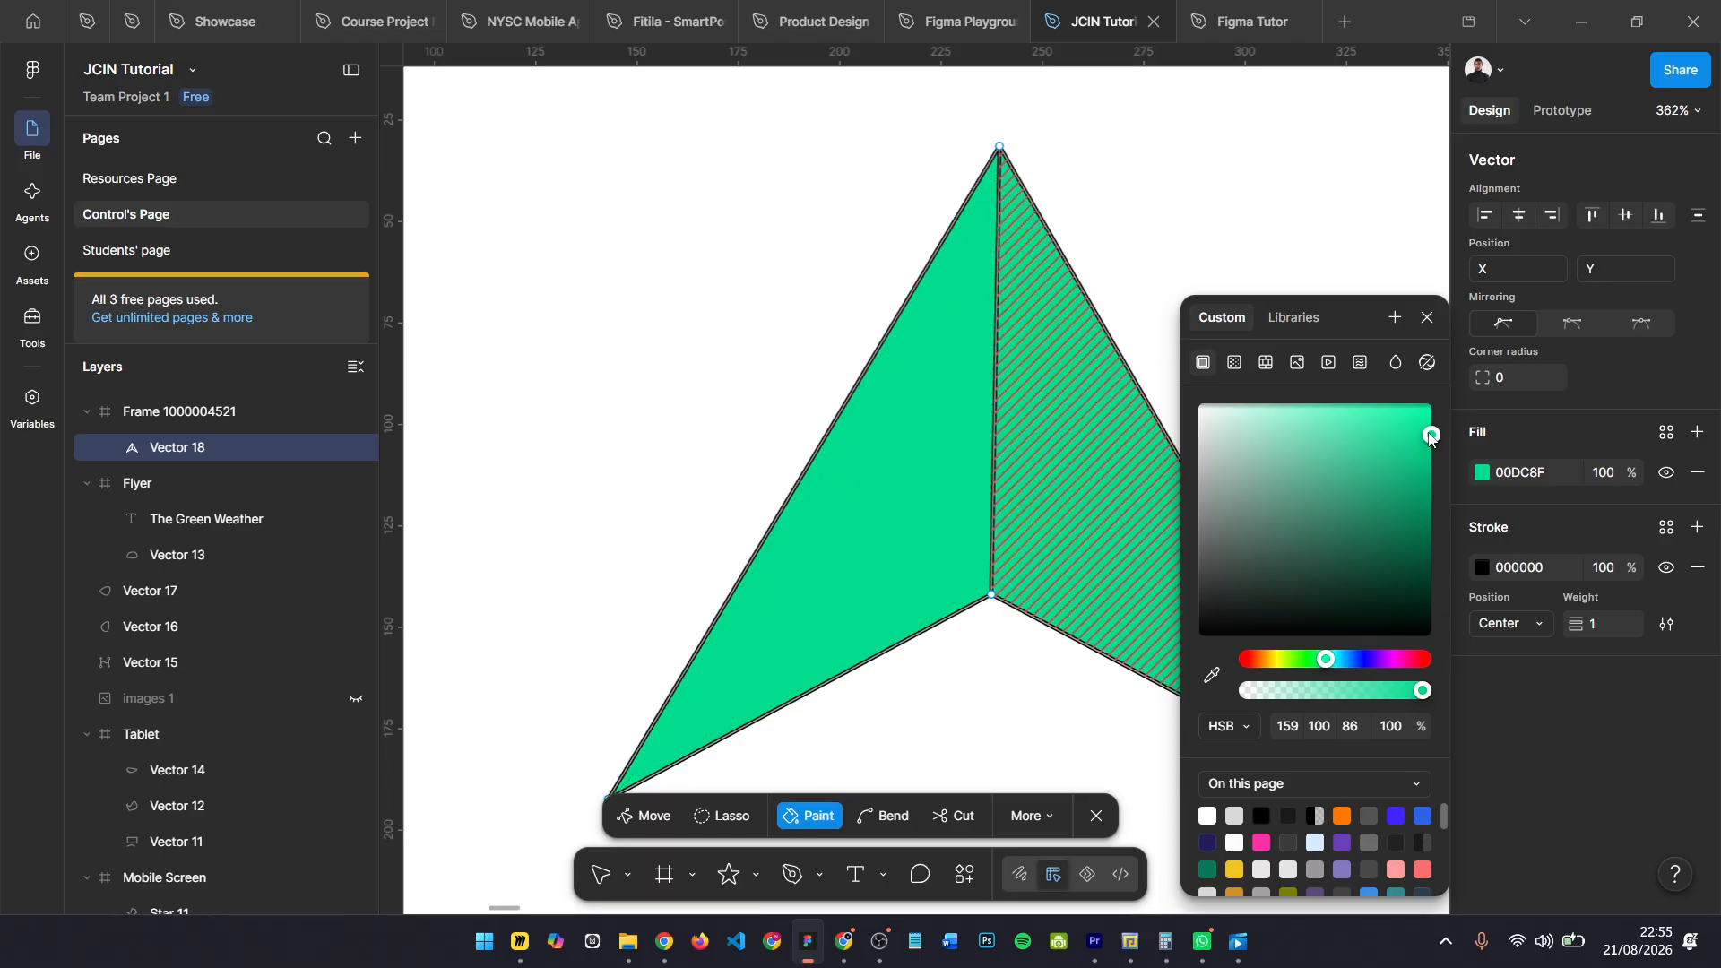
pyautogui.moveTo(1431, 437); pyautogui.dragTo(1369, 524)
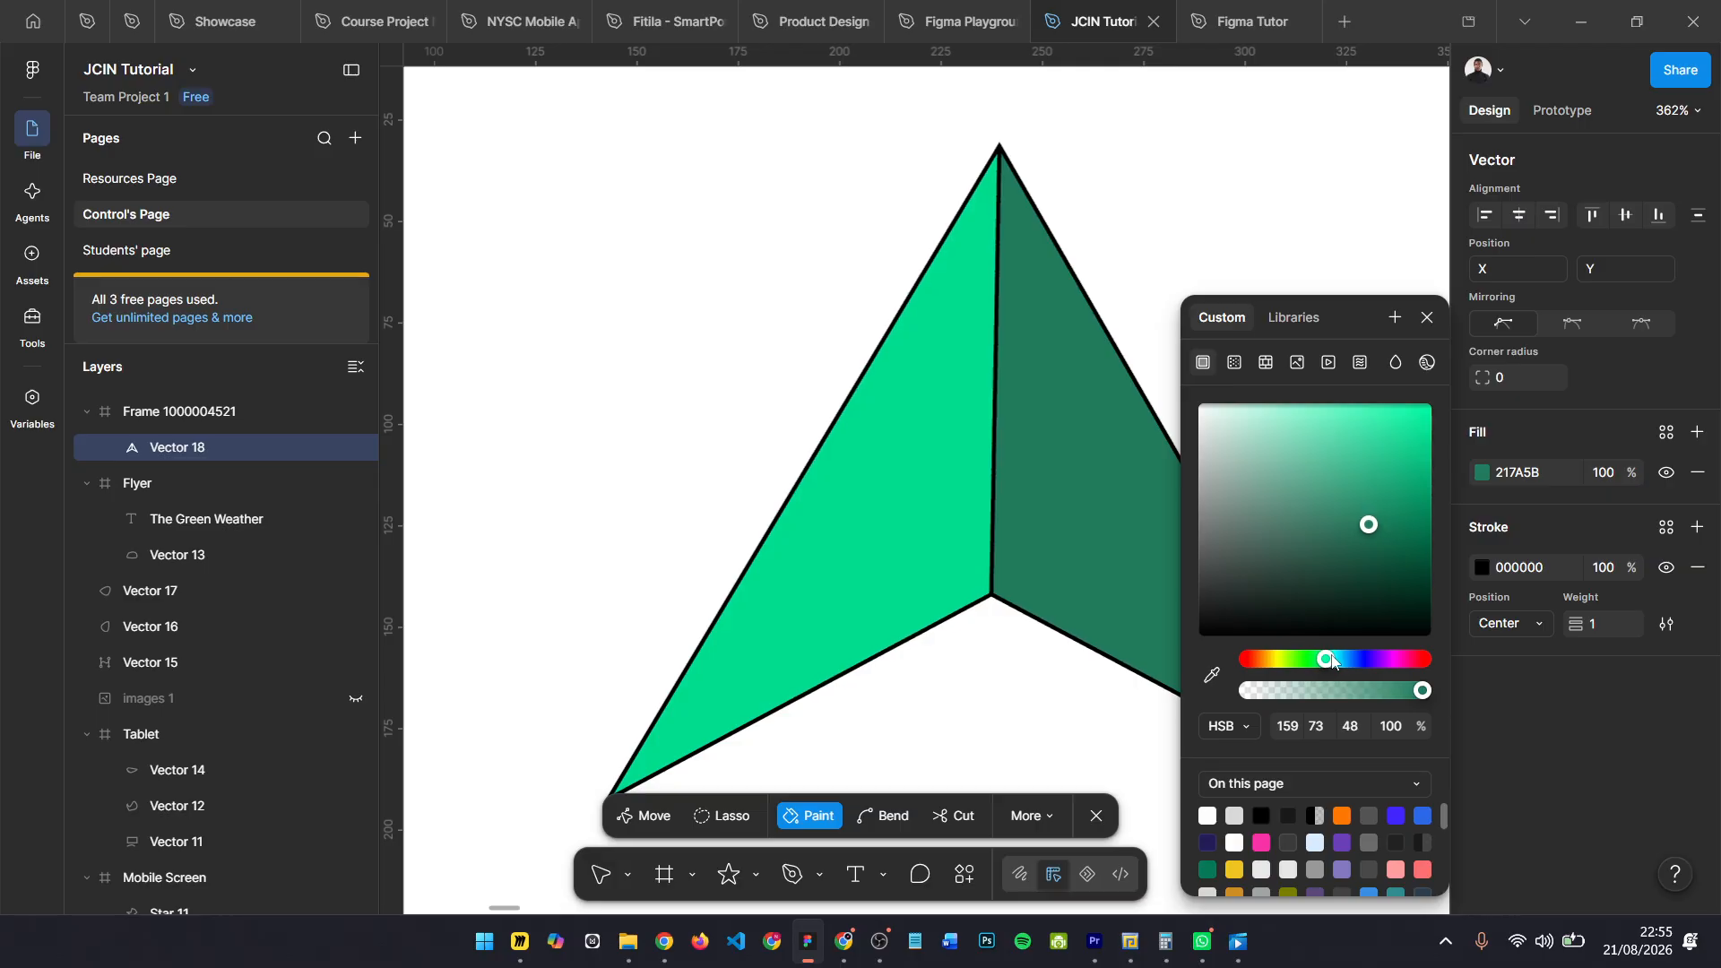
pyautogui.moveTo(1332, 660); pyautogui.dragTo(1363, 660)
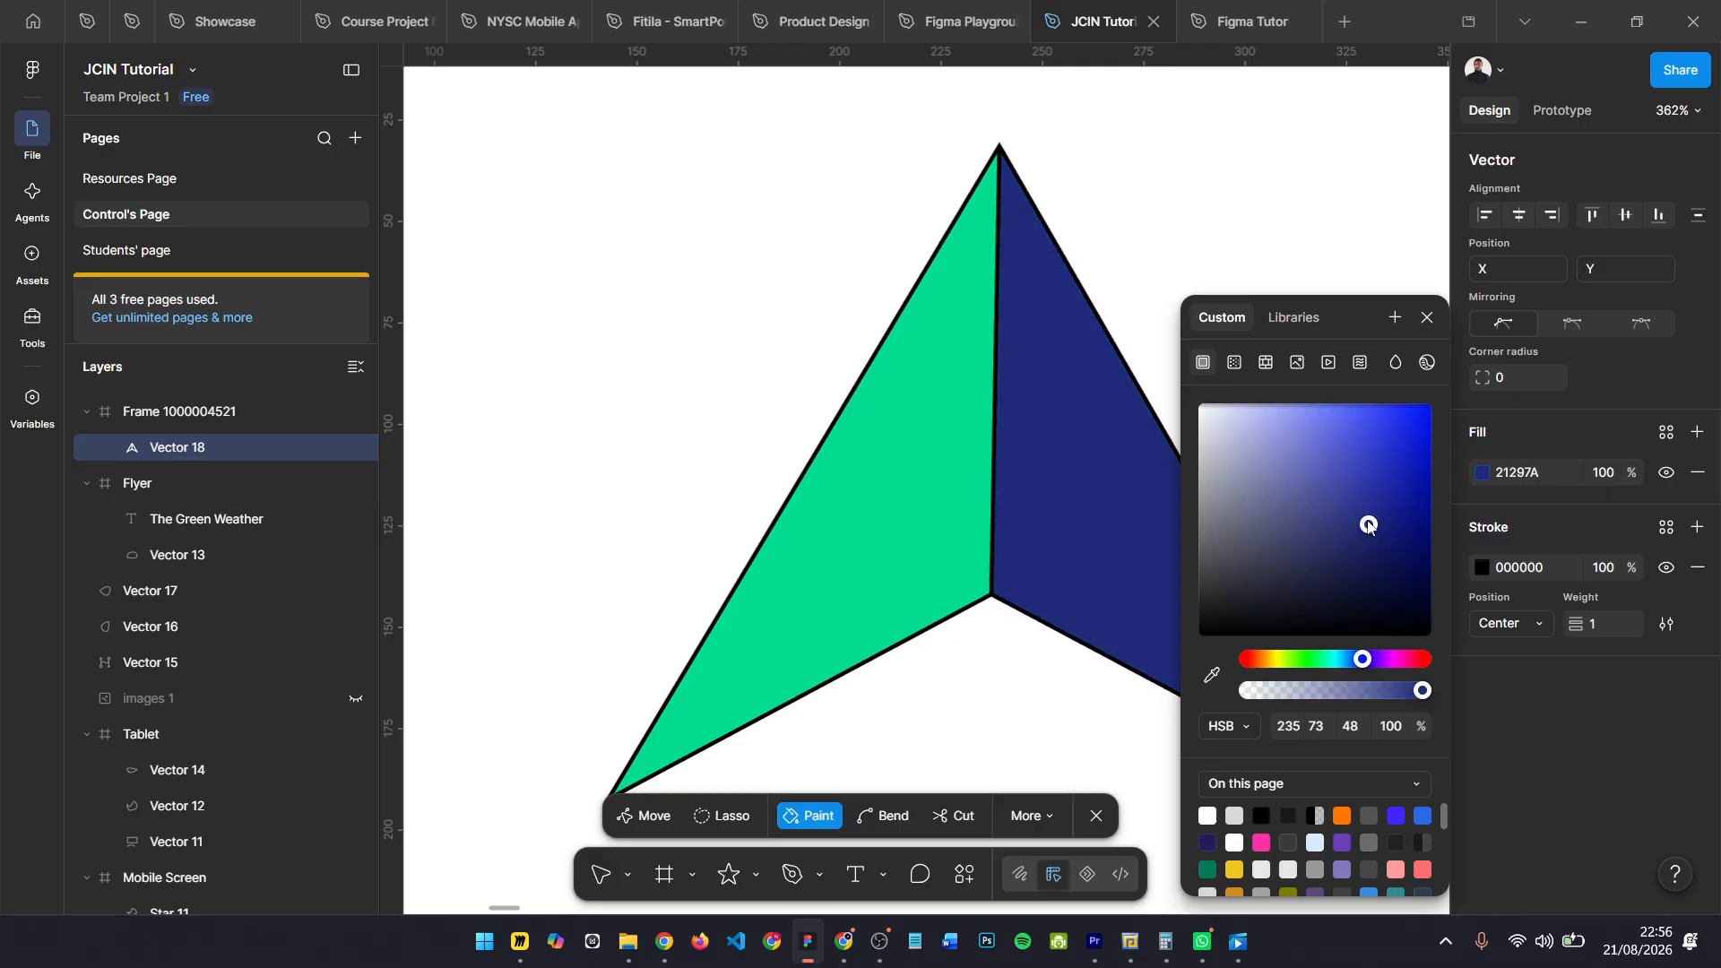
pyautogui.moveTo(1370, 526); pyautogui.dragTo(1400, 404)
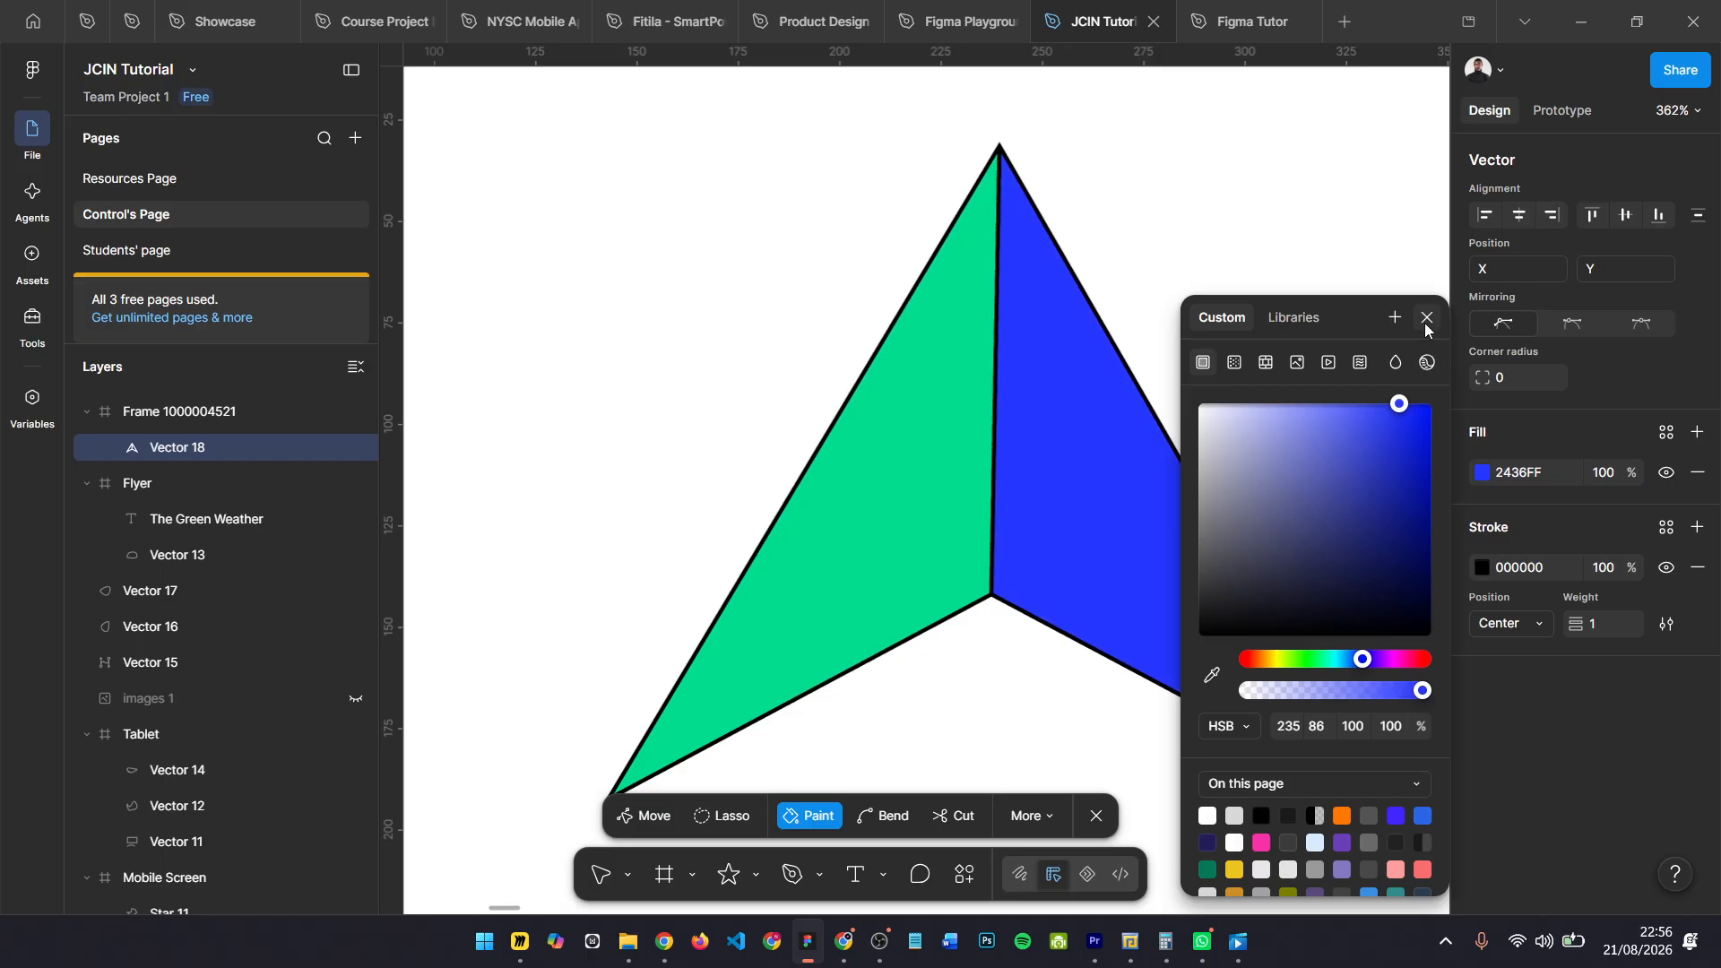
pyautogui.click(1426, 321)
pyautogui.scroll(-6, 1122, 434)
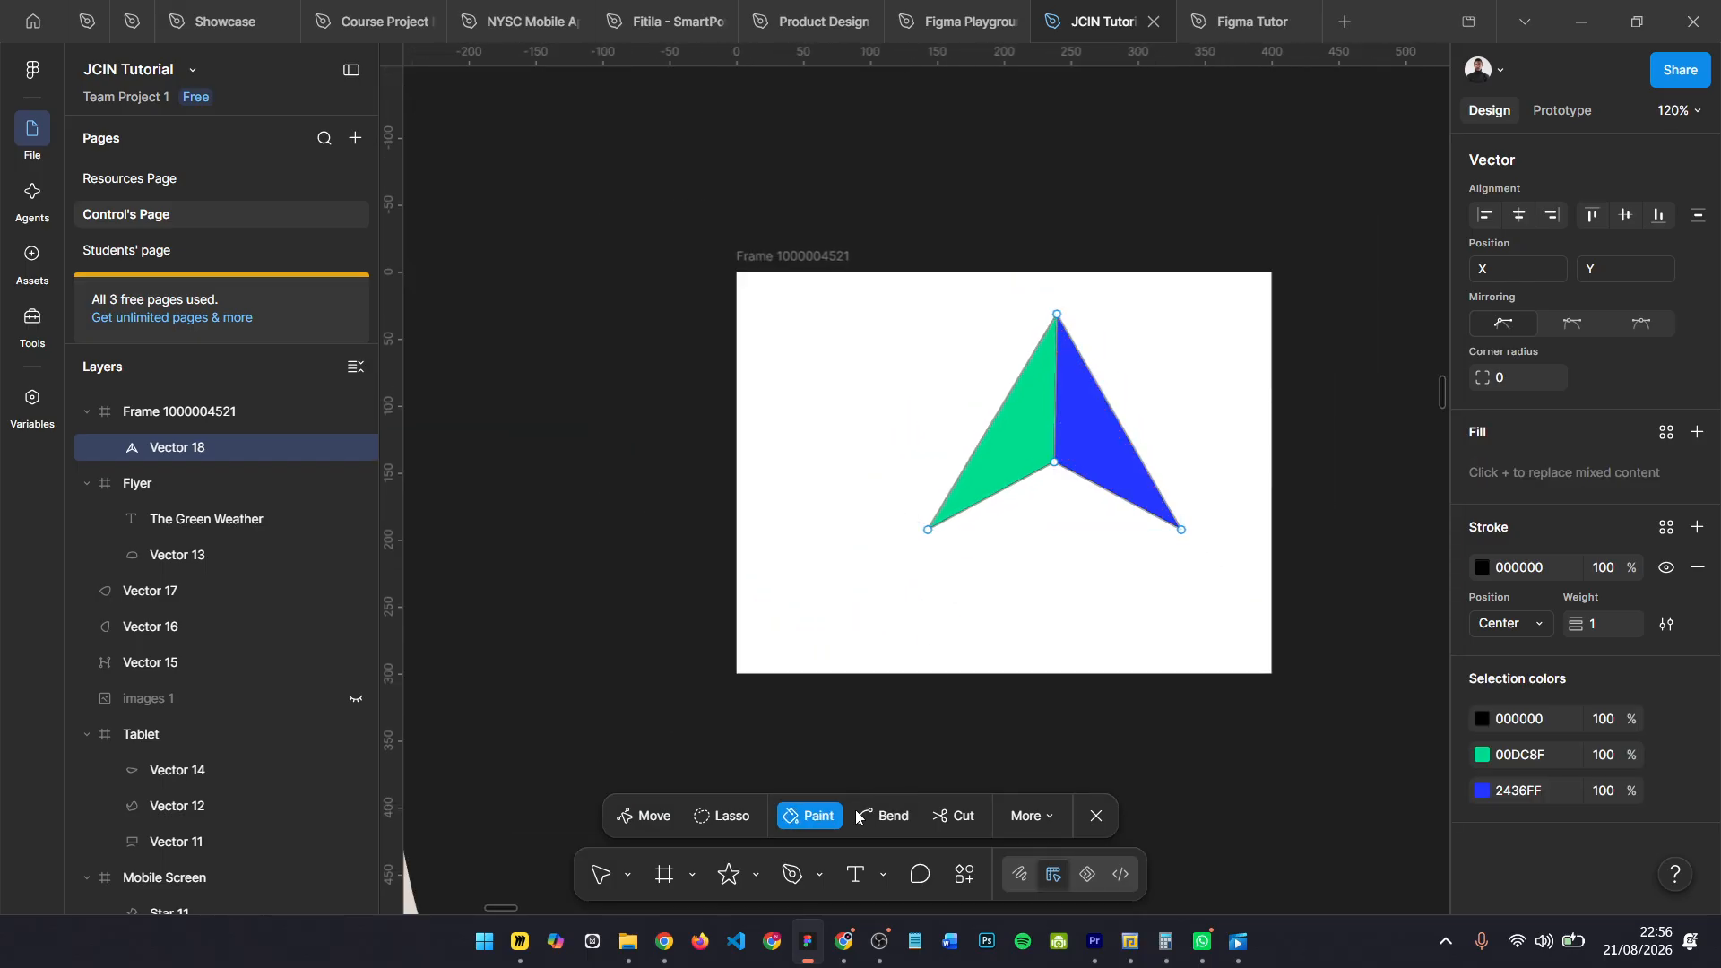
pyautogui.press('Escape')
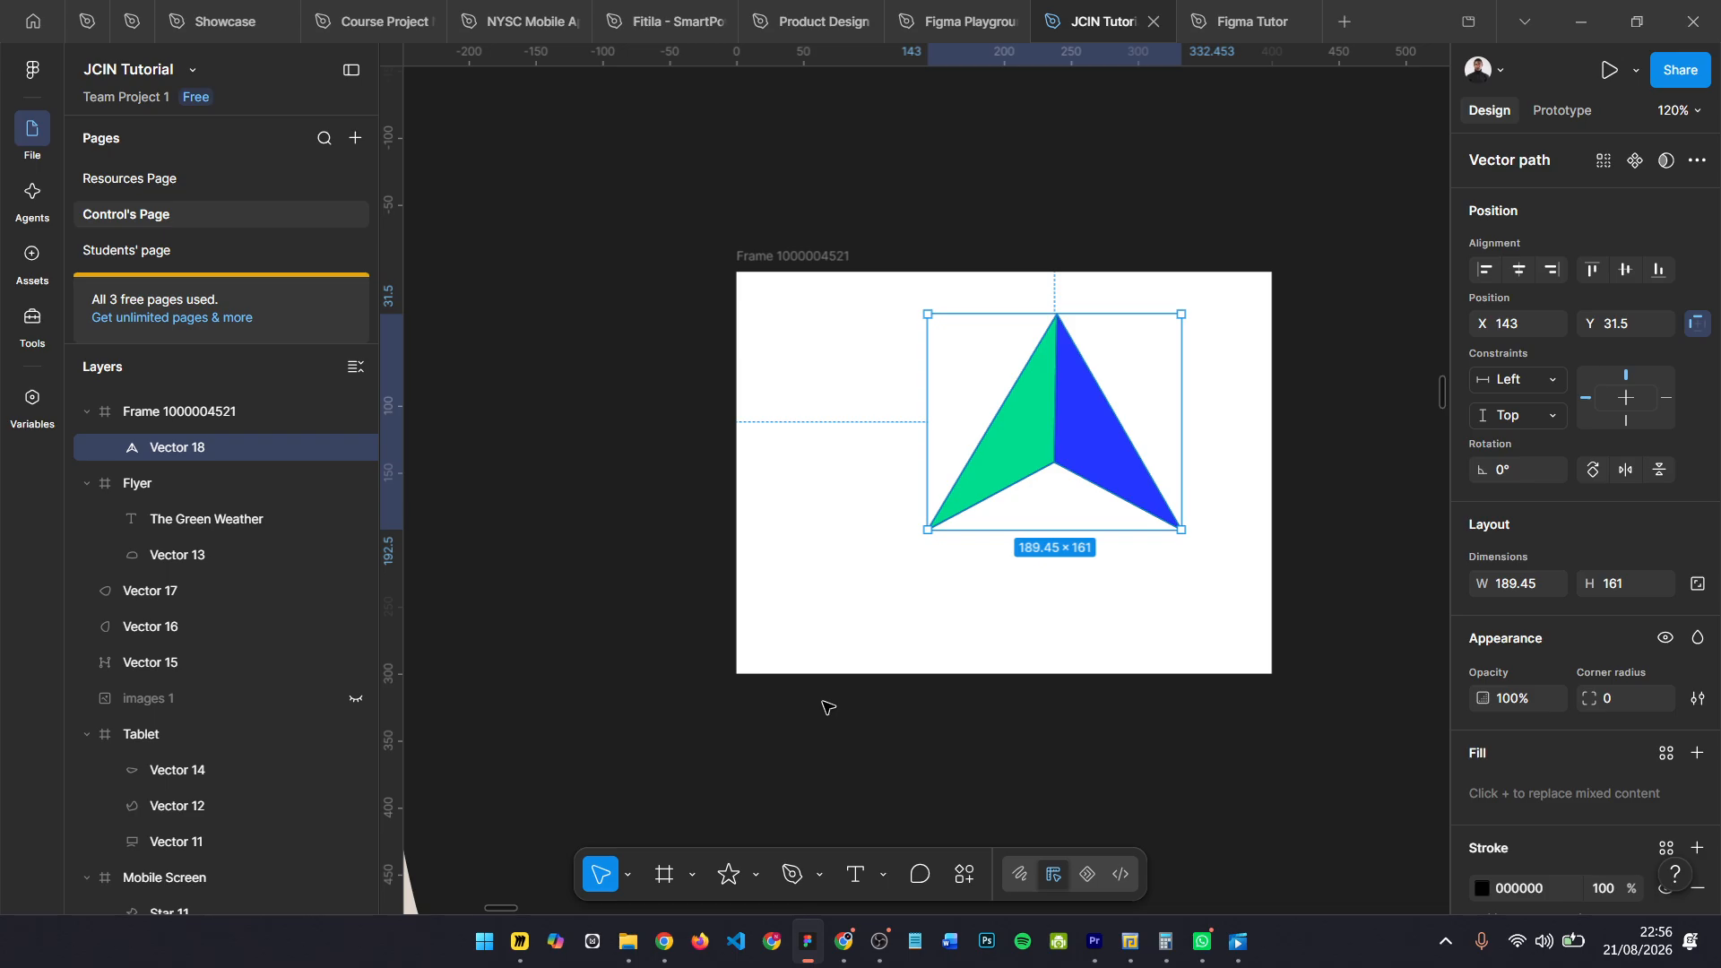
# - Move the two-tone arrowhead to X 99, Y 80 within its frame
pyautogui.scroll(5, 1031, 536)
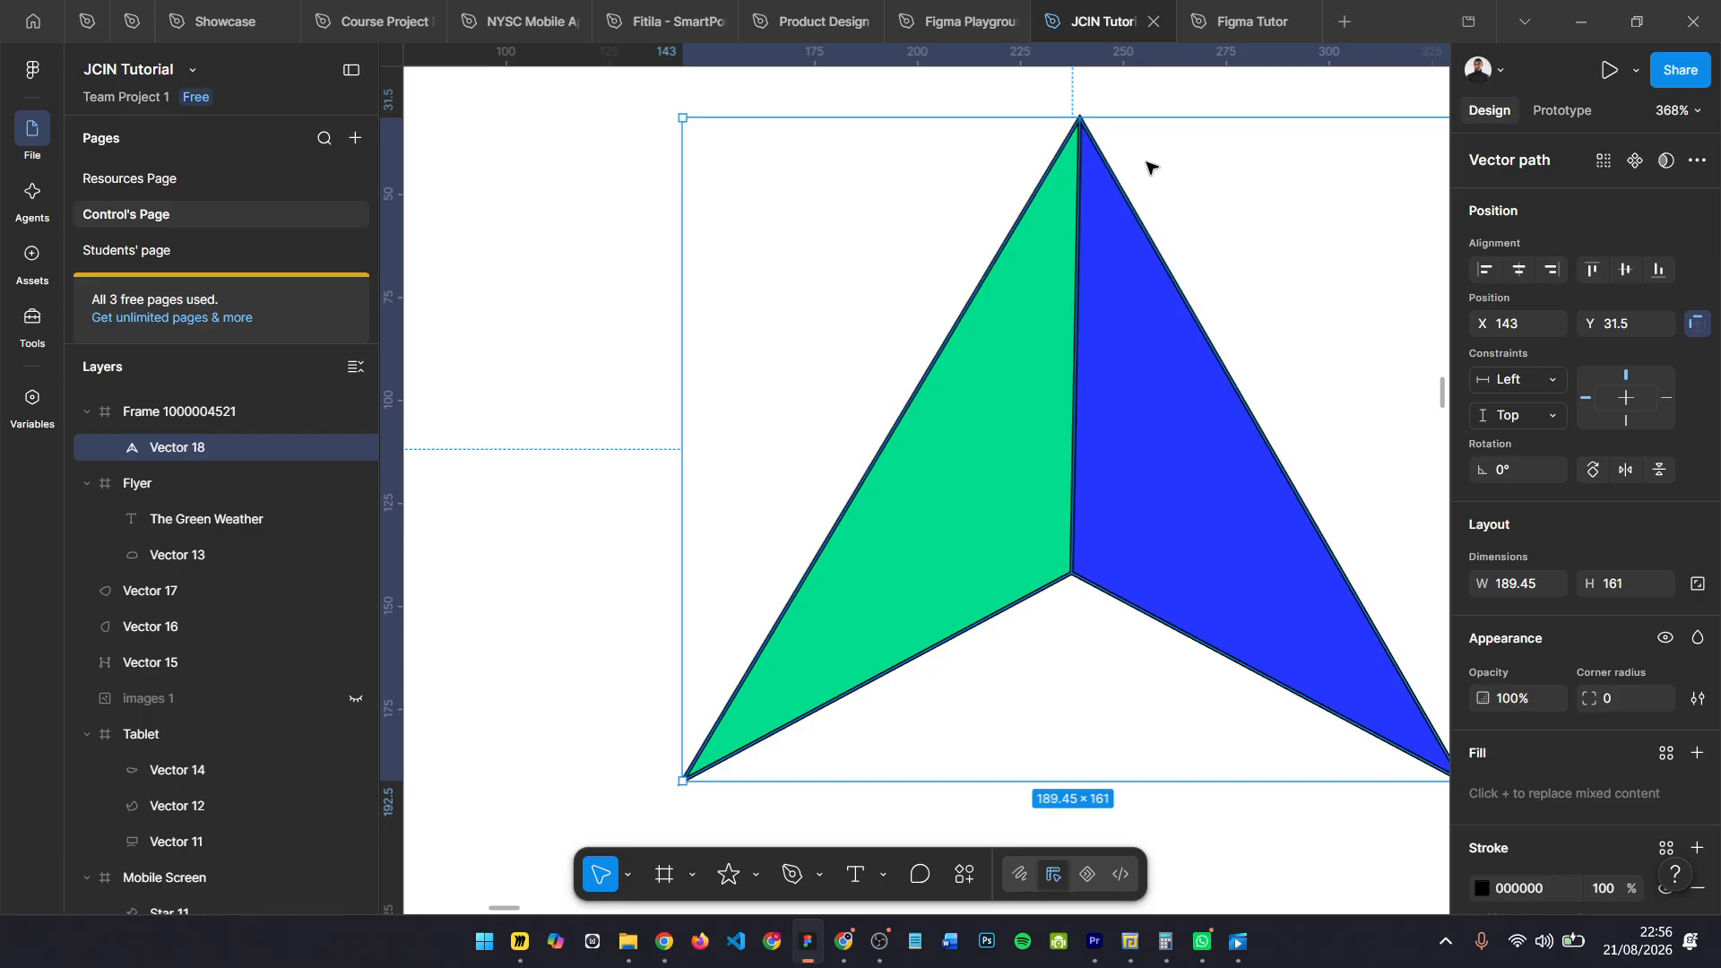
pyautogui.scroll(-3, 1065, 321)
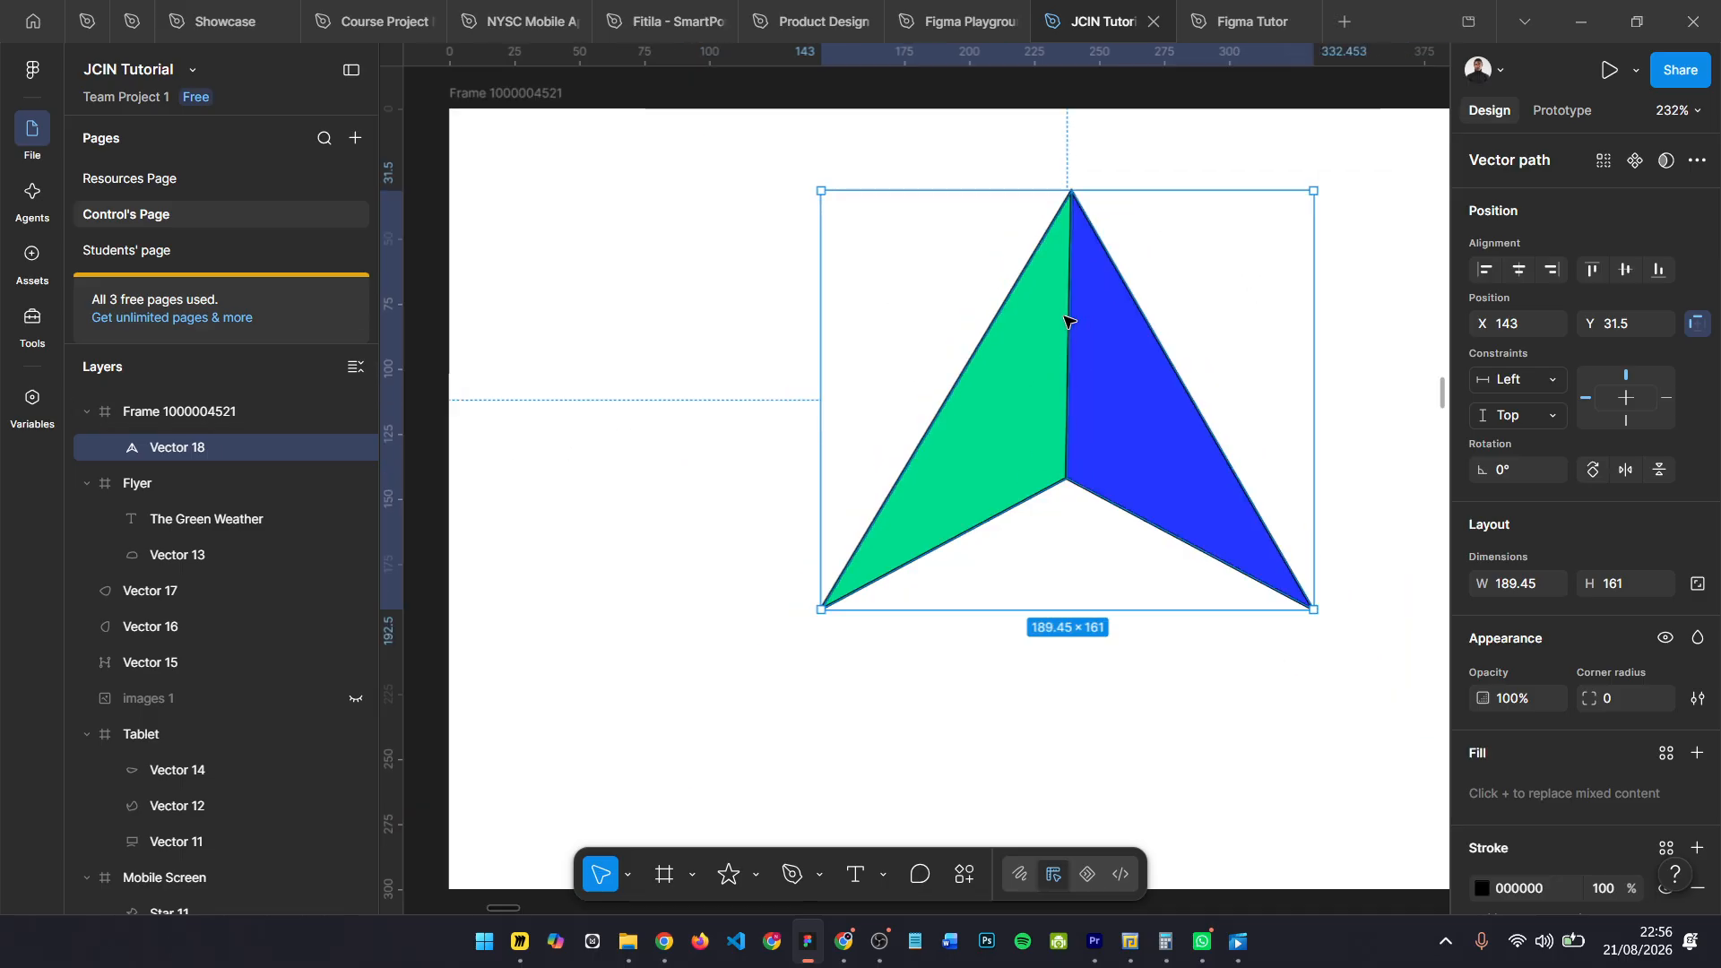
pyautogui.scroll(-6, 1065, 321)
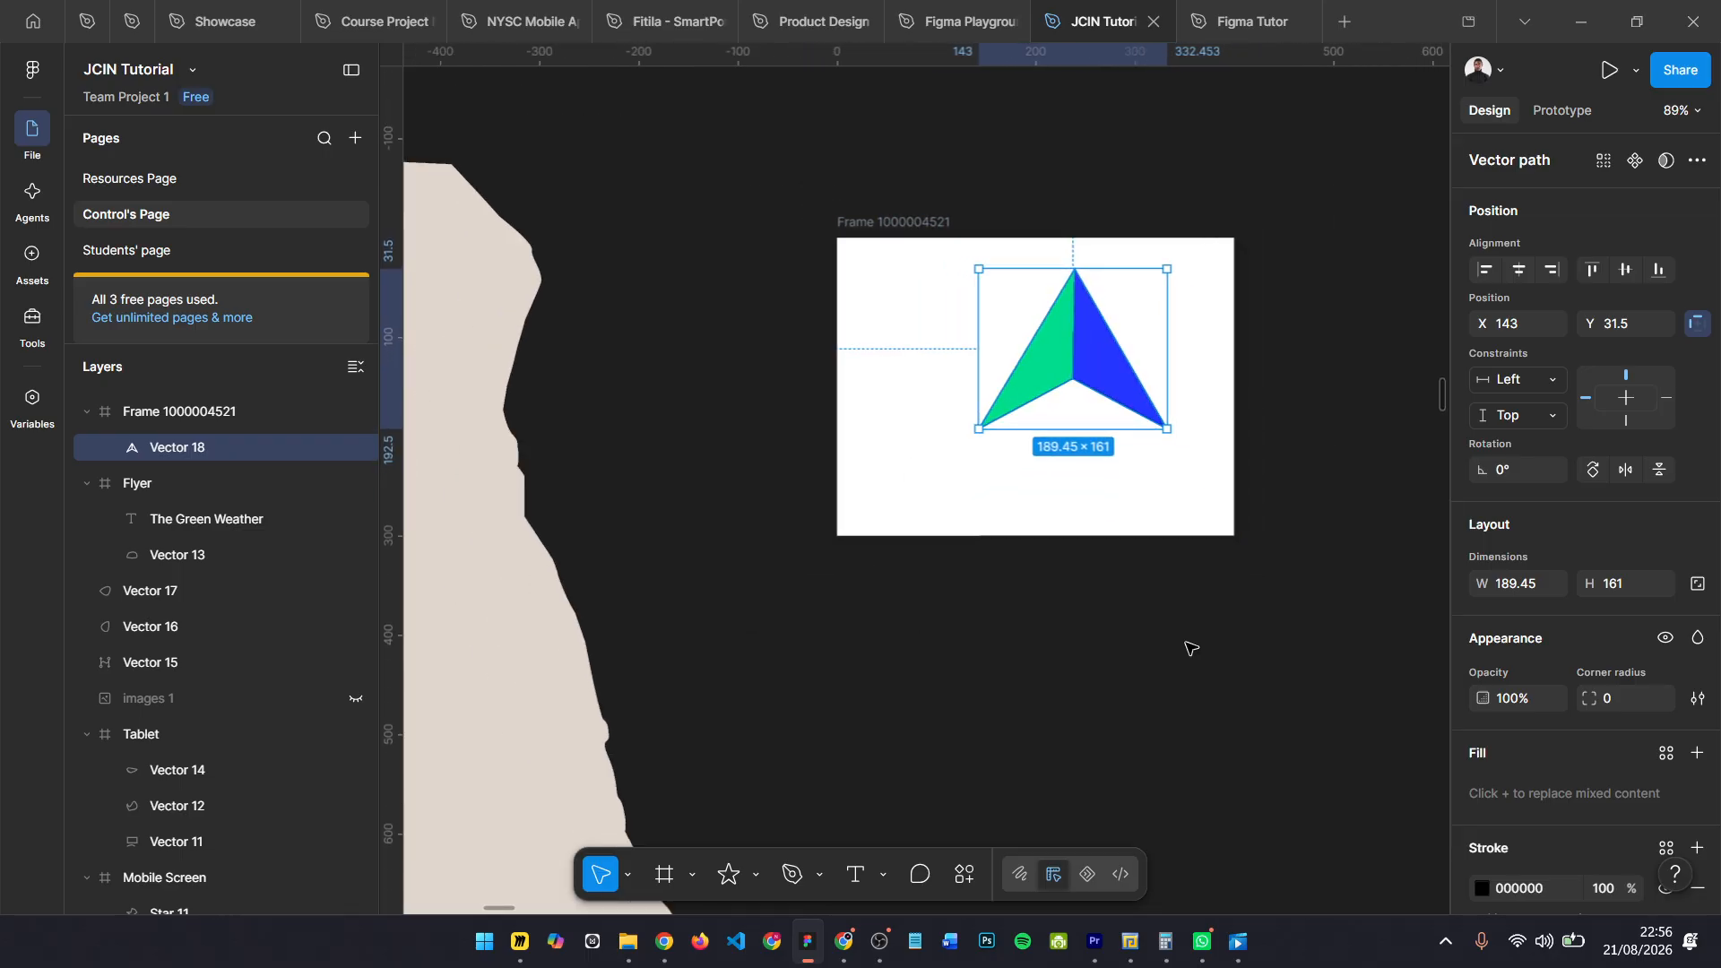
pyautogui.moveTo(1081, 348); pyautogui.dragTo(1036, 397)
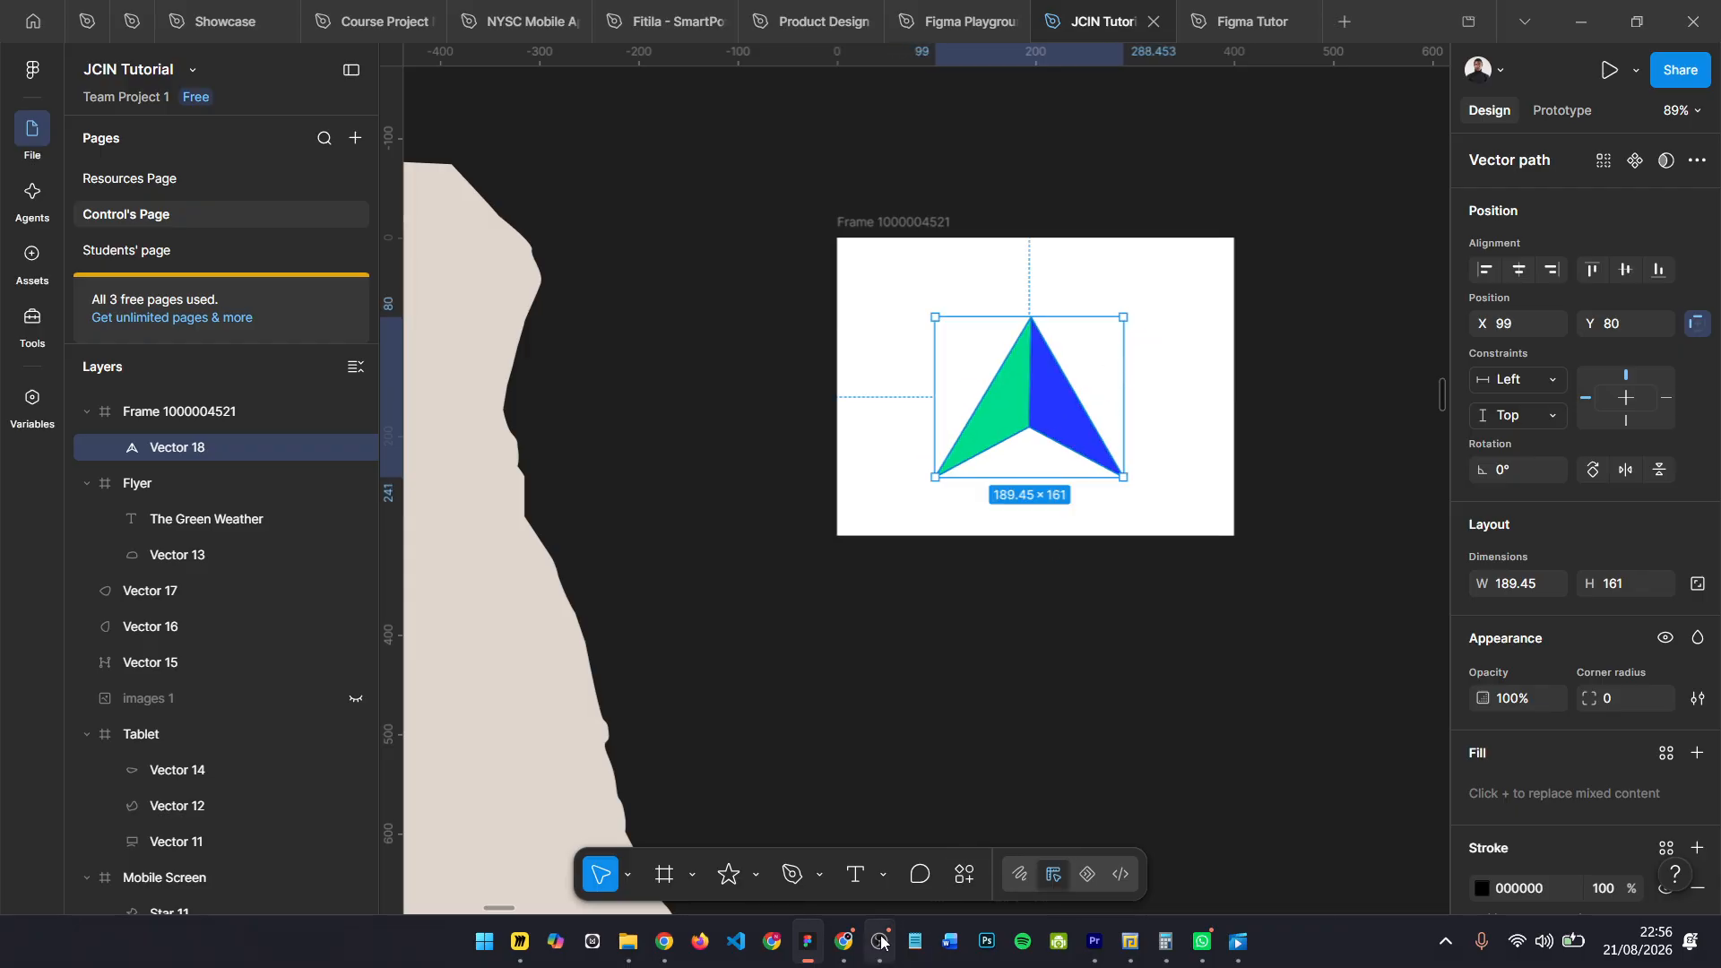
# - Switch to Chrome and open The Bézier Game at bezier.method.ac in a new tab
pyautogui.click(843, 941)
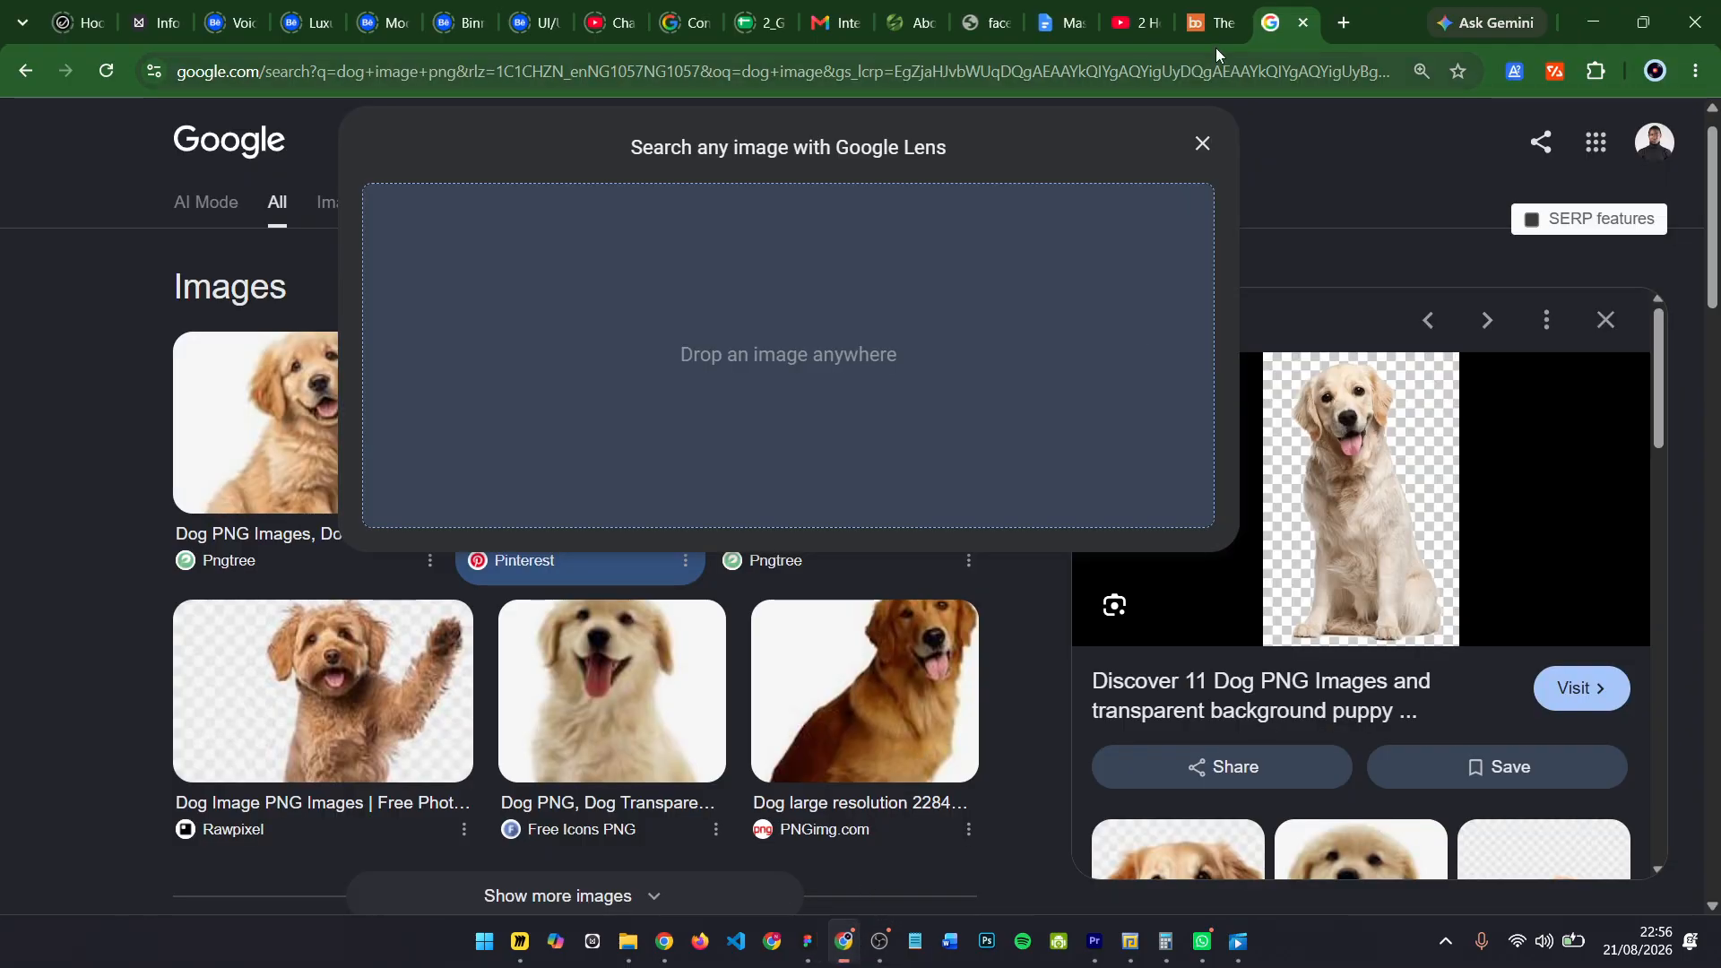
pyautogui.click(1347, 22)
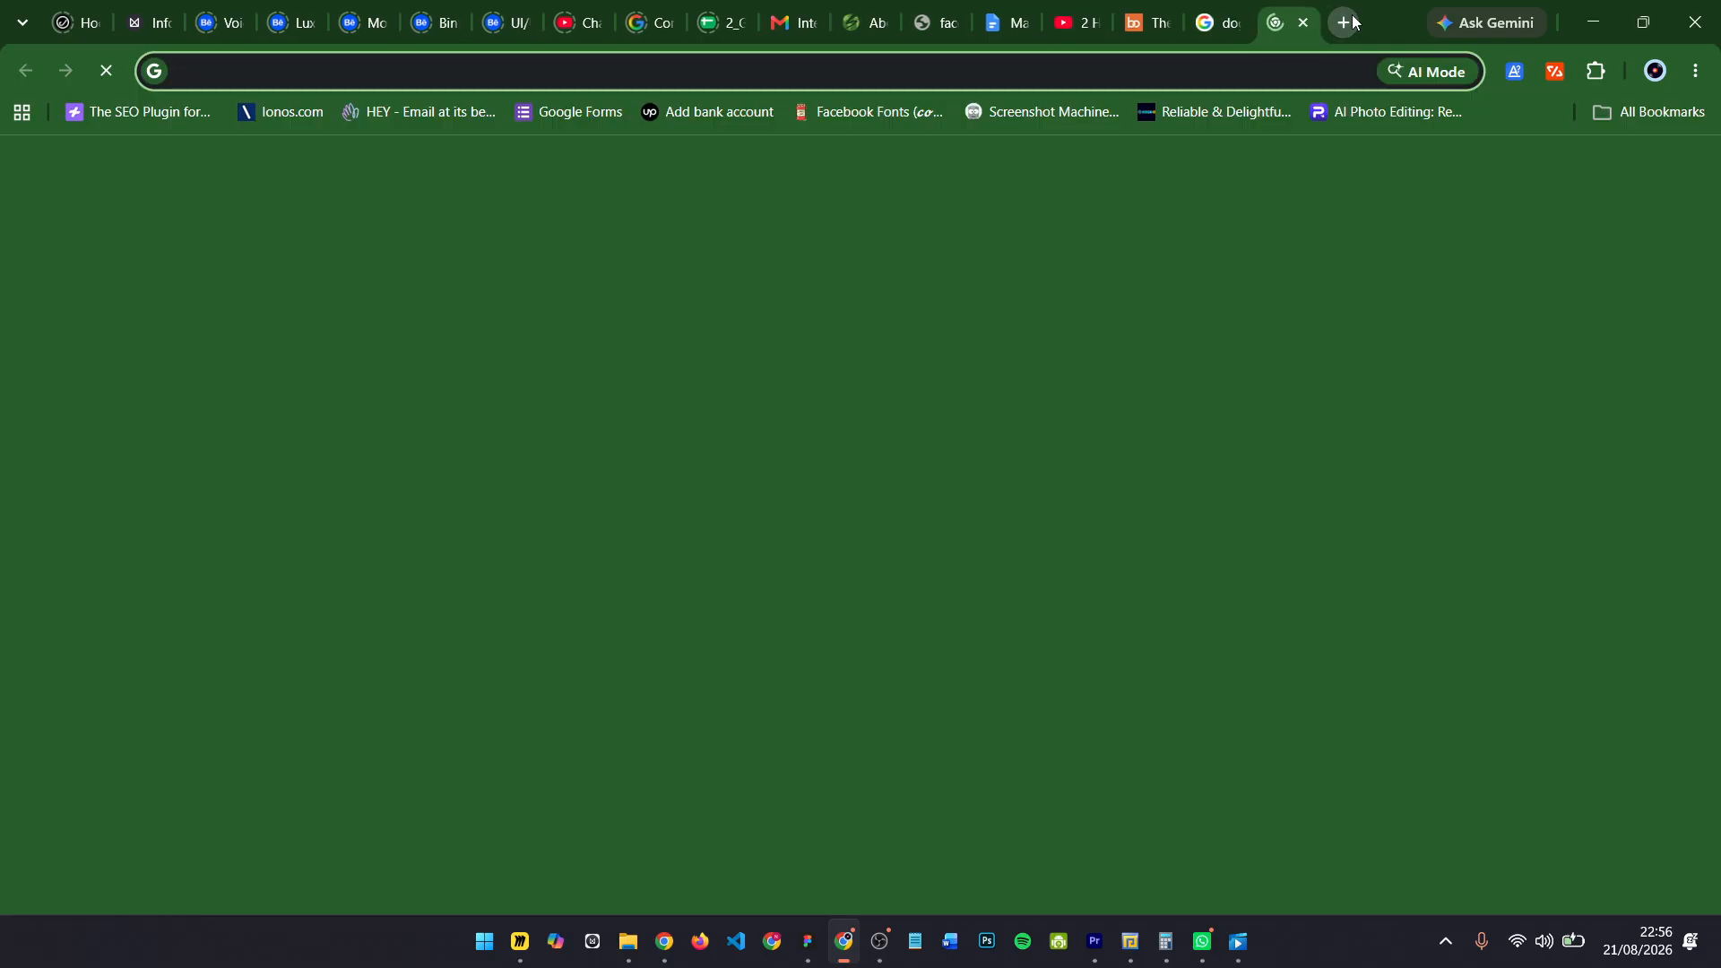
pyautogui.write('bei')
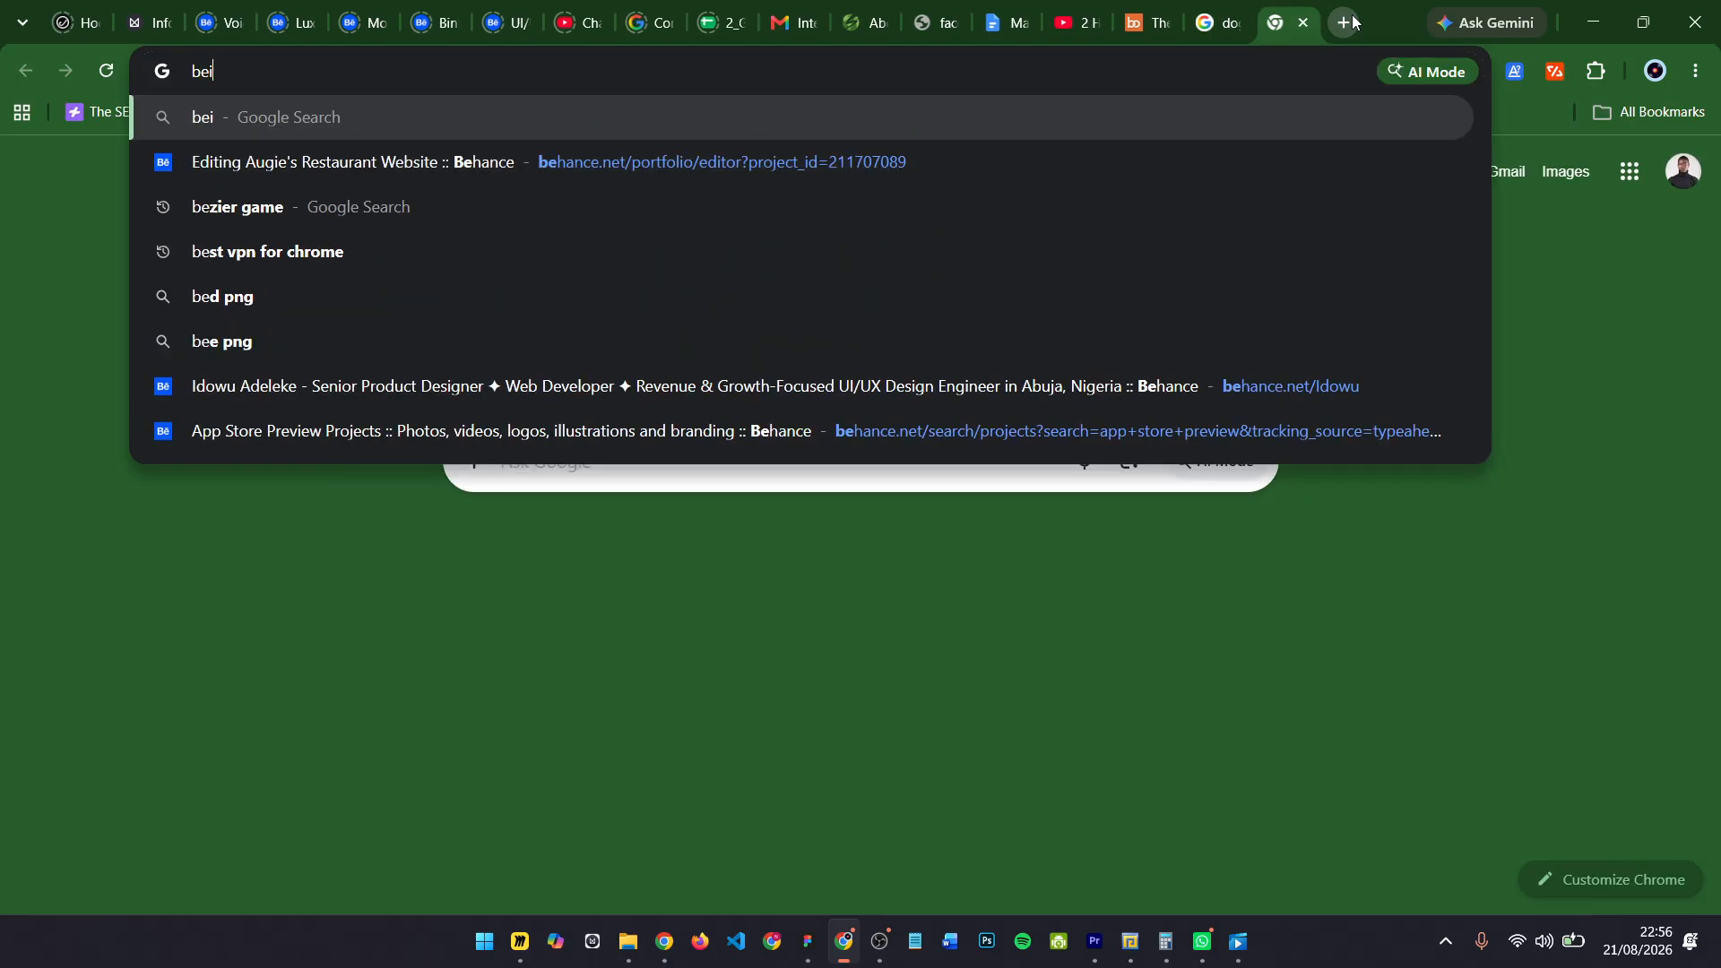
pyautogui.write('g')
pyautogui.press('BackSpace')
pyautogui.press('BackSpace')
pyautogui.write('zier')
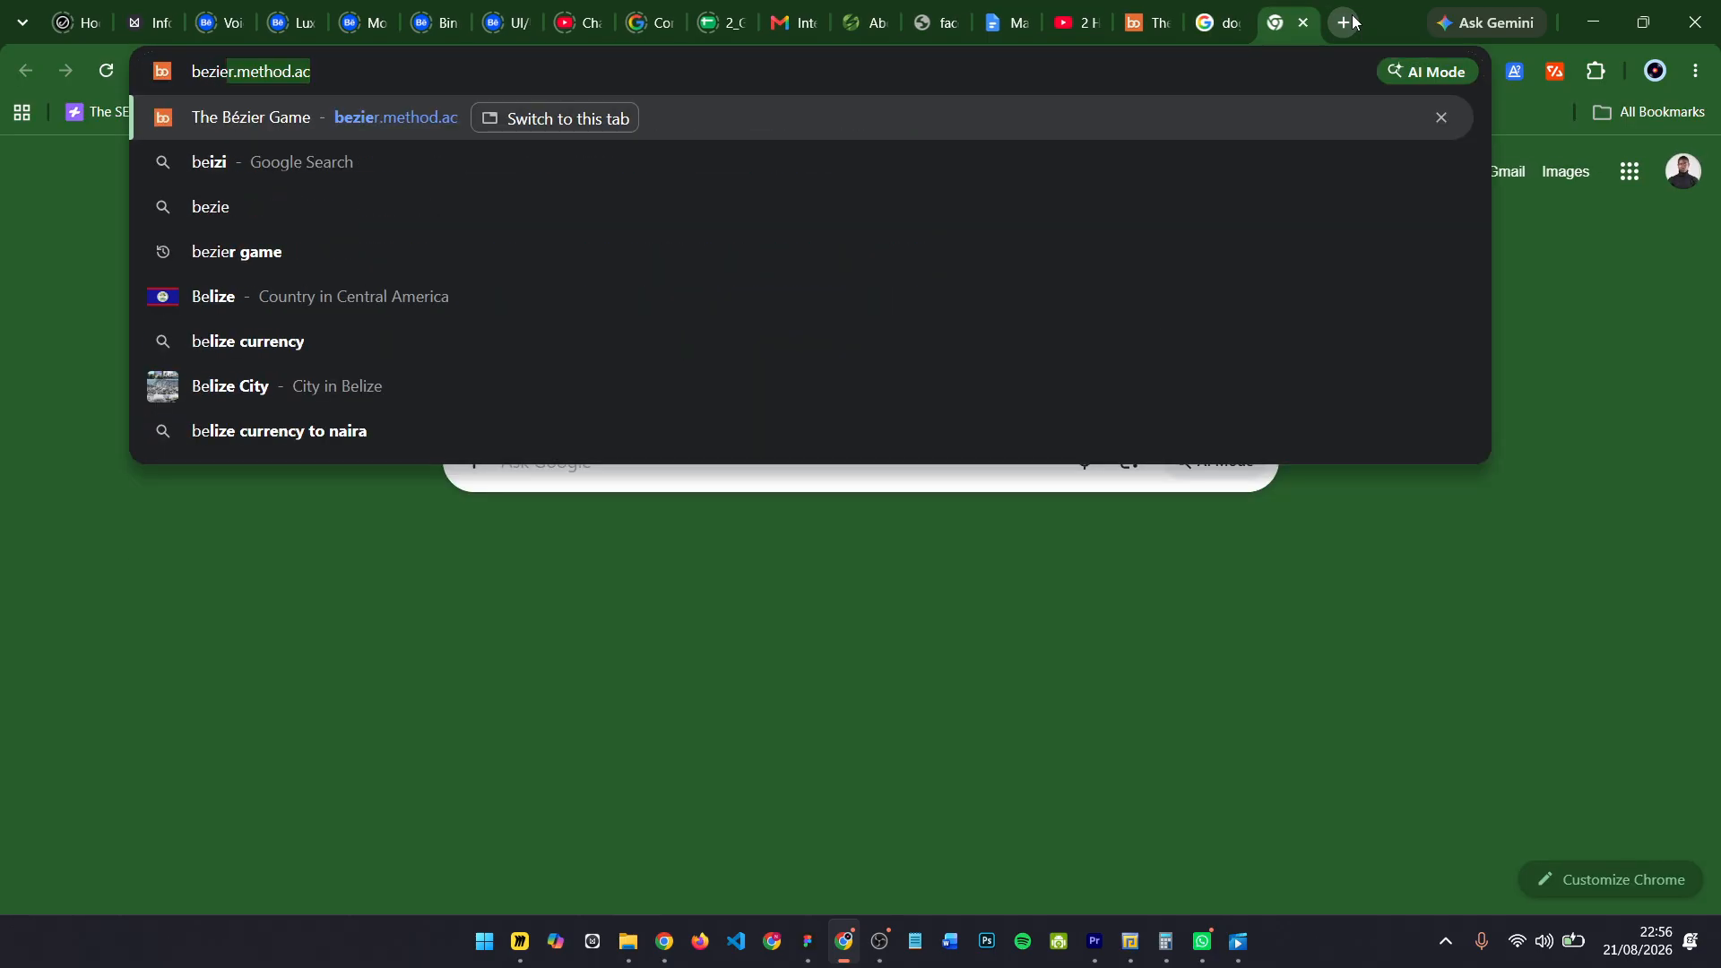
pyautogui.press('Right')
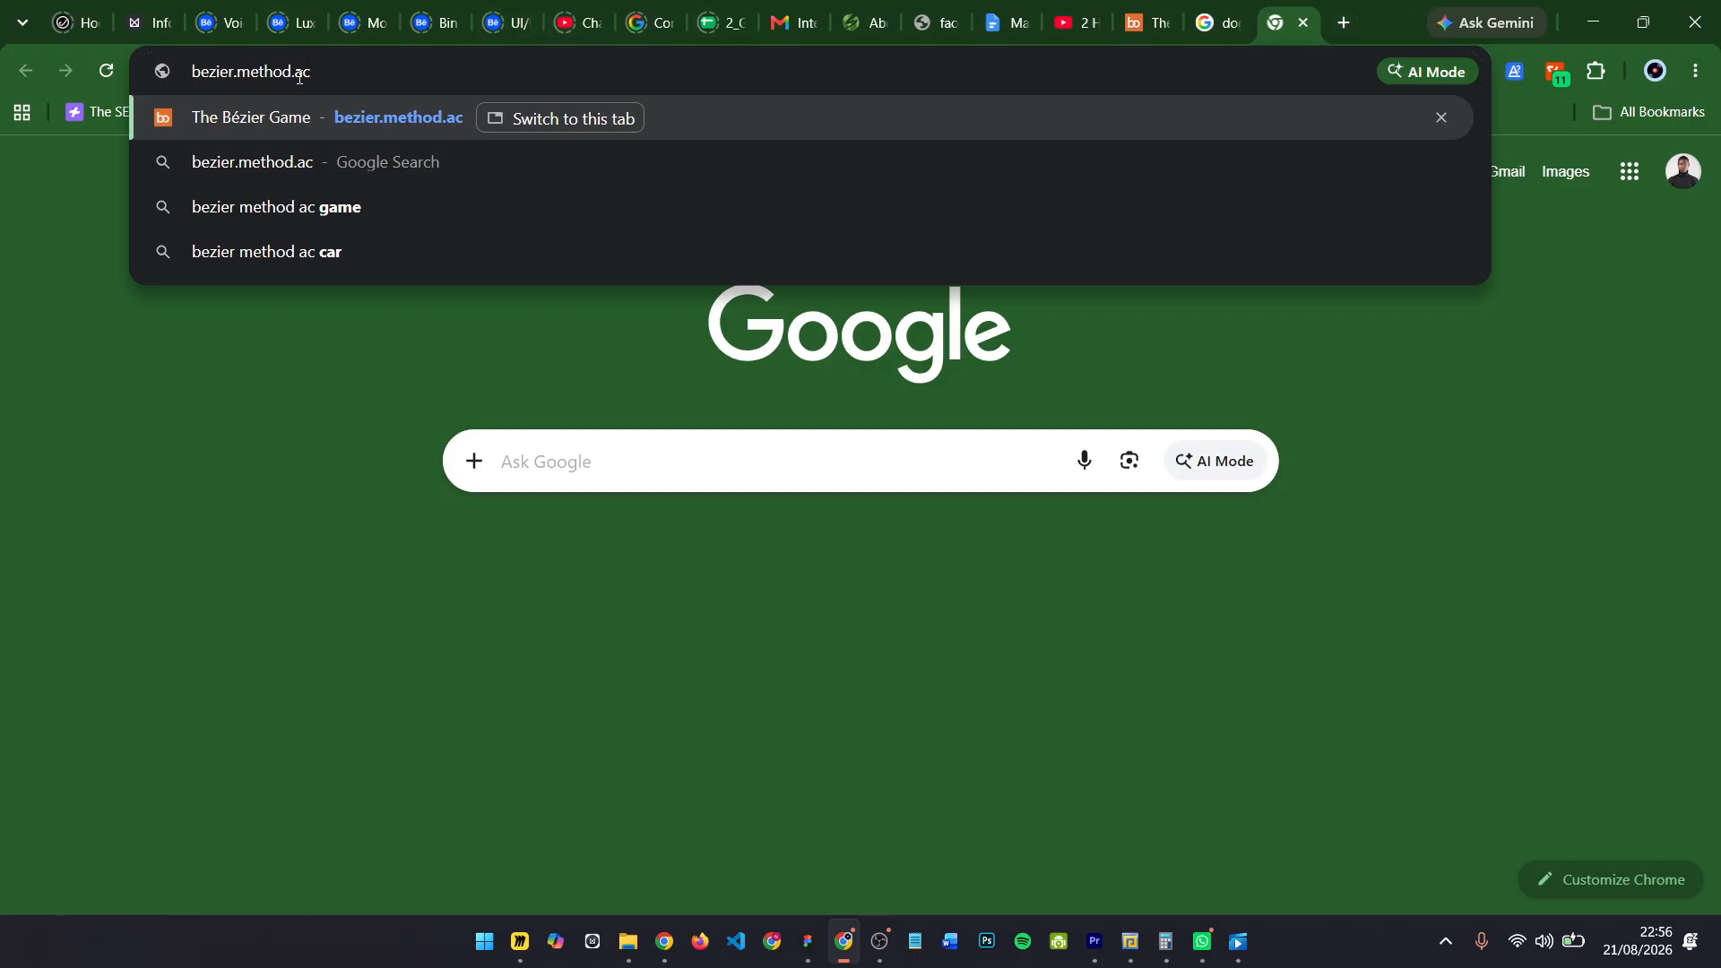
pyautogui.press('Return')
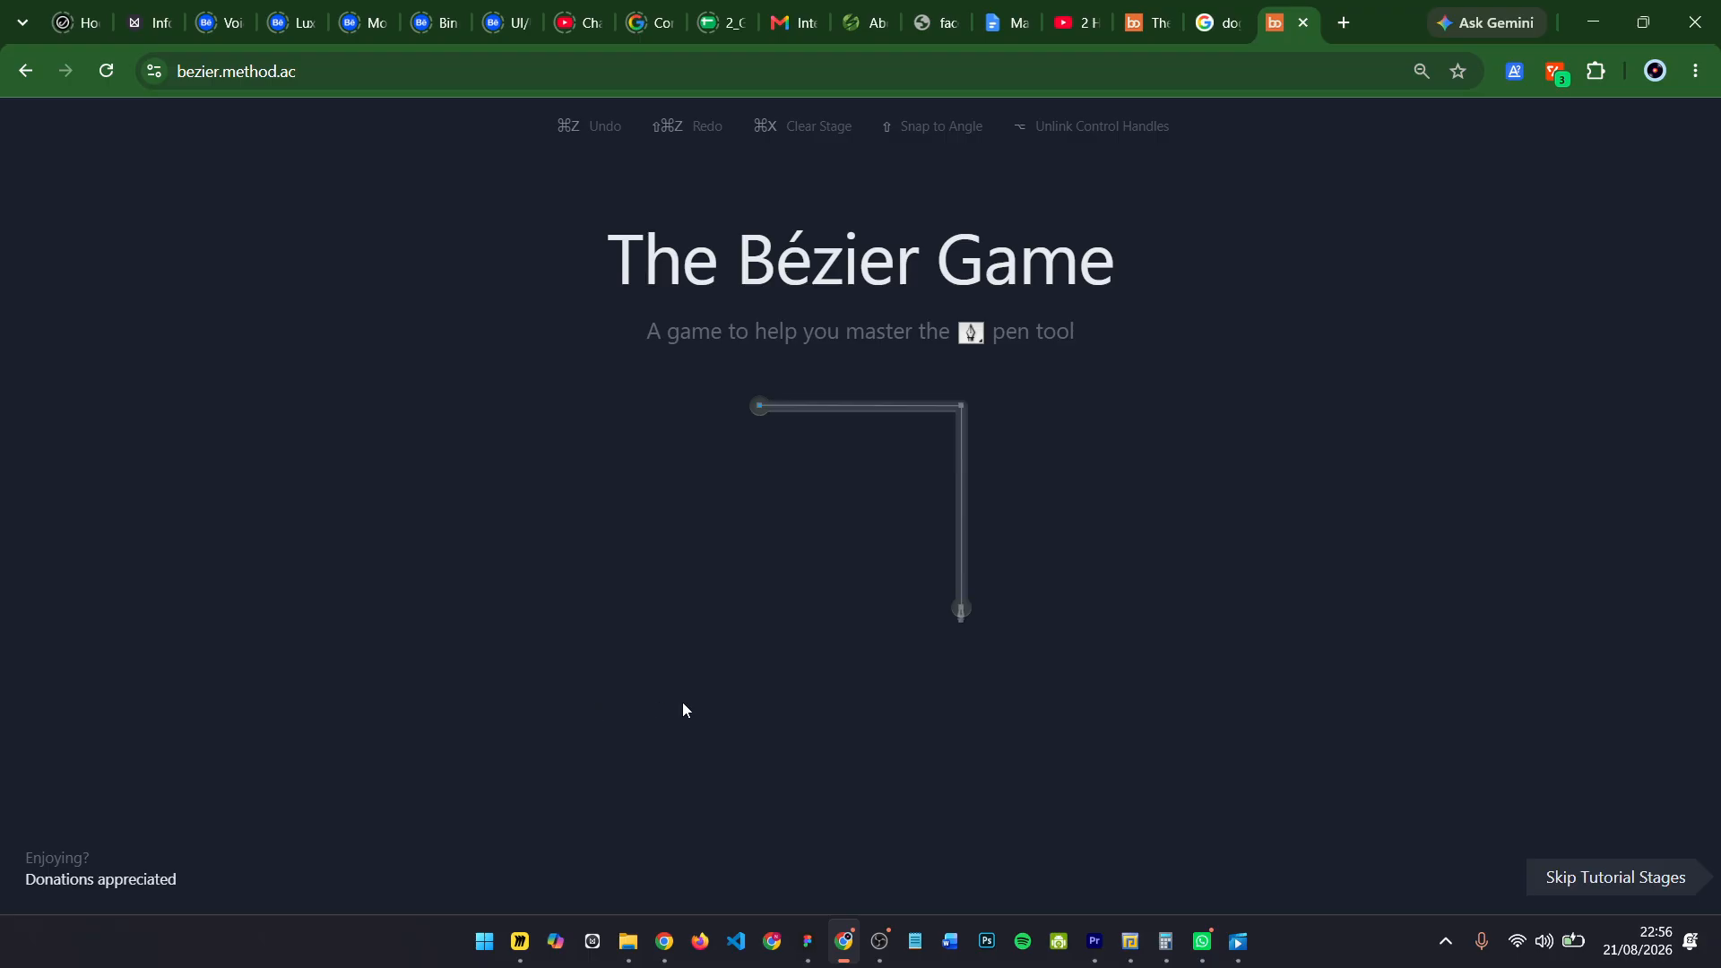
# - Trace the game's first right-angle path with three straight-line nodes, from the horizontal start to the vertical end
pyautogui.click(761, 409)
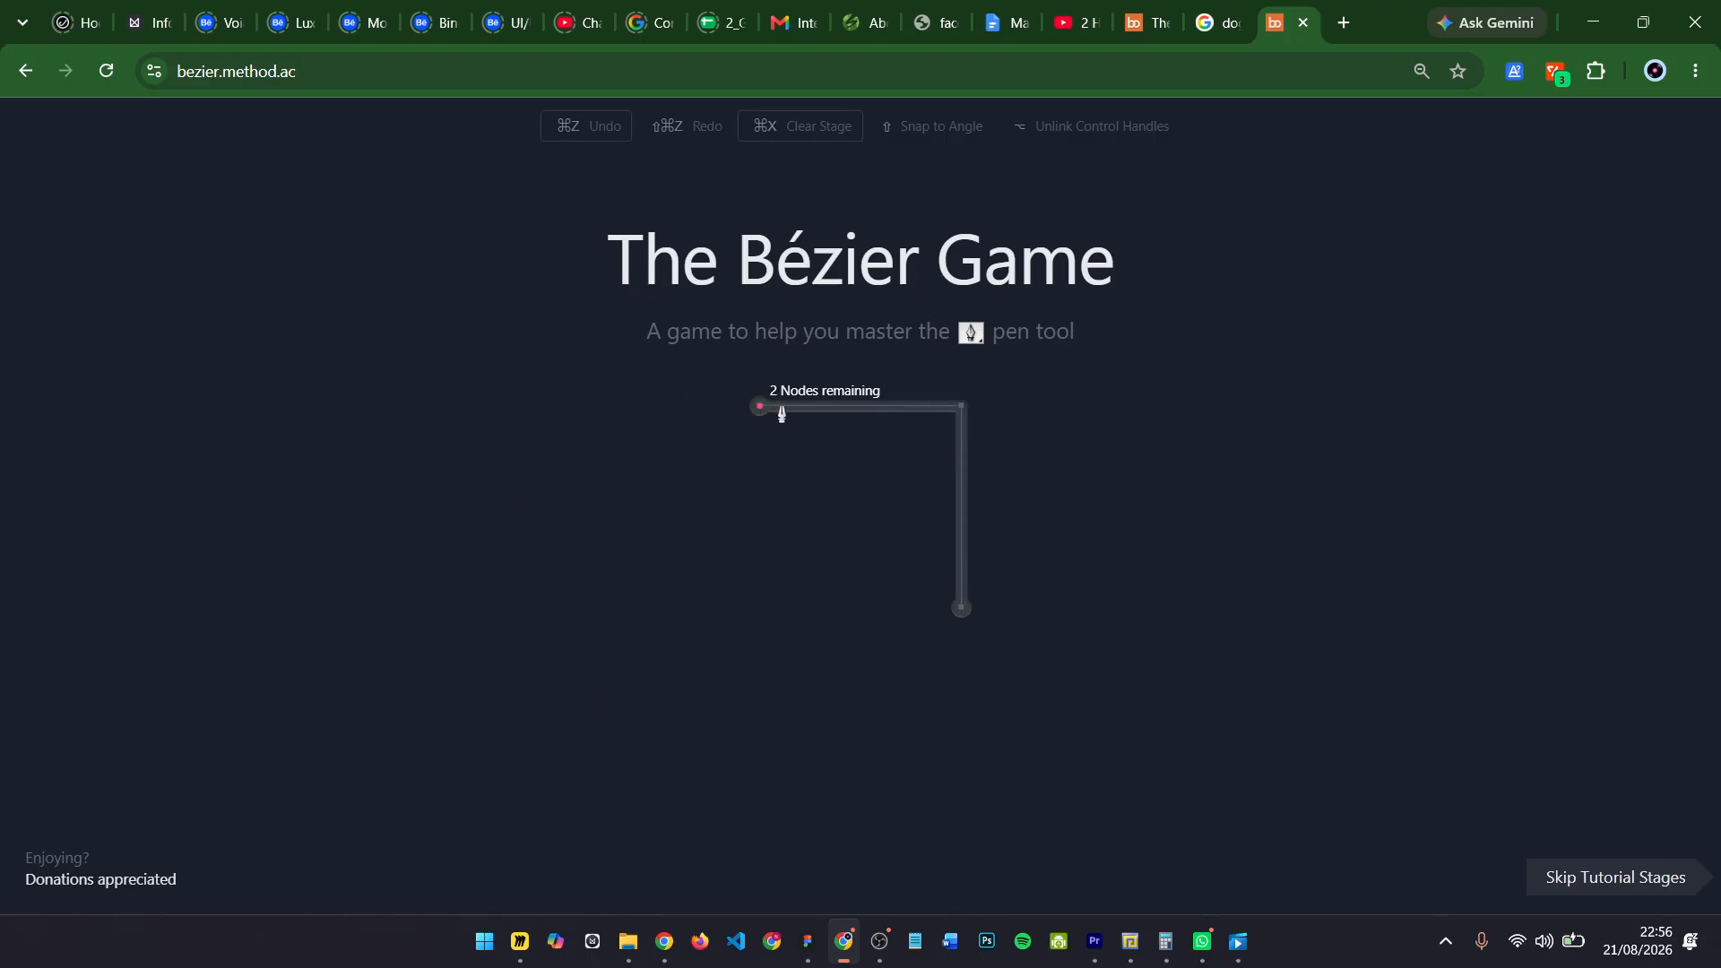
pyautogui.click(961, 407)
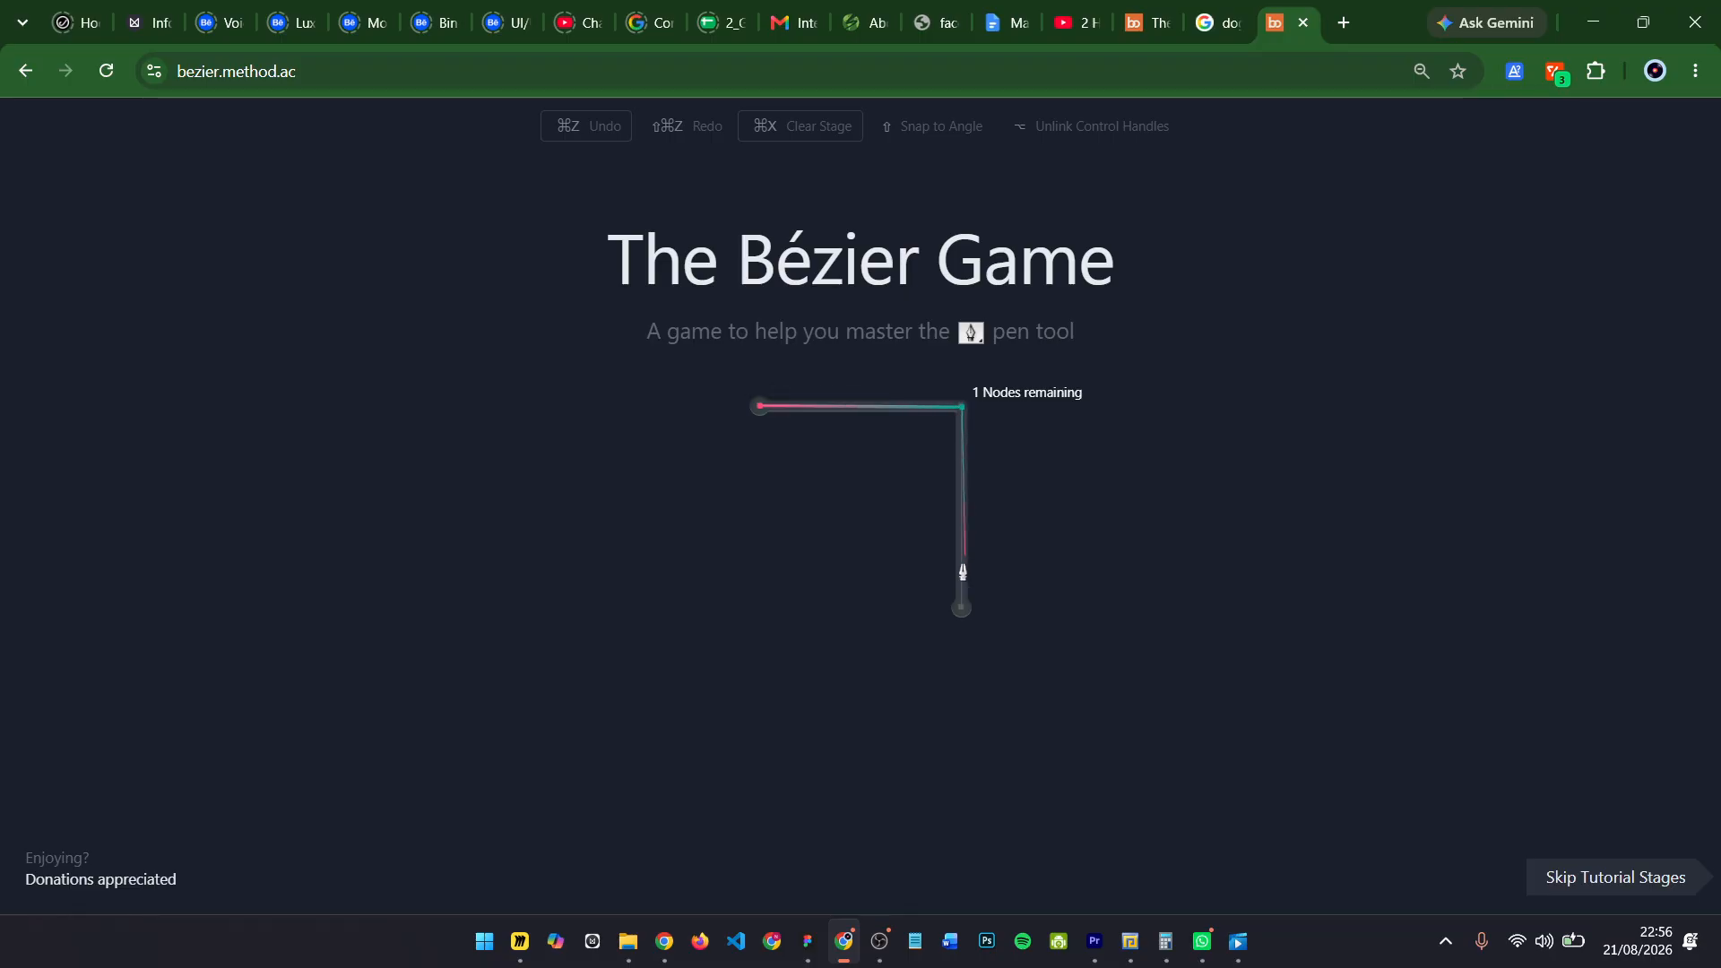
pyautogui.click(962, 610)
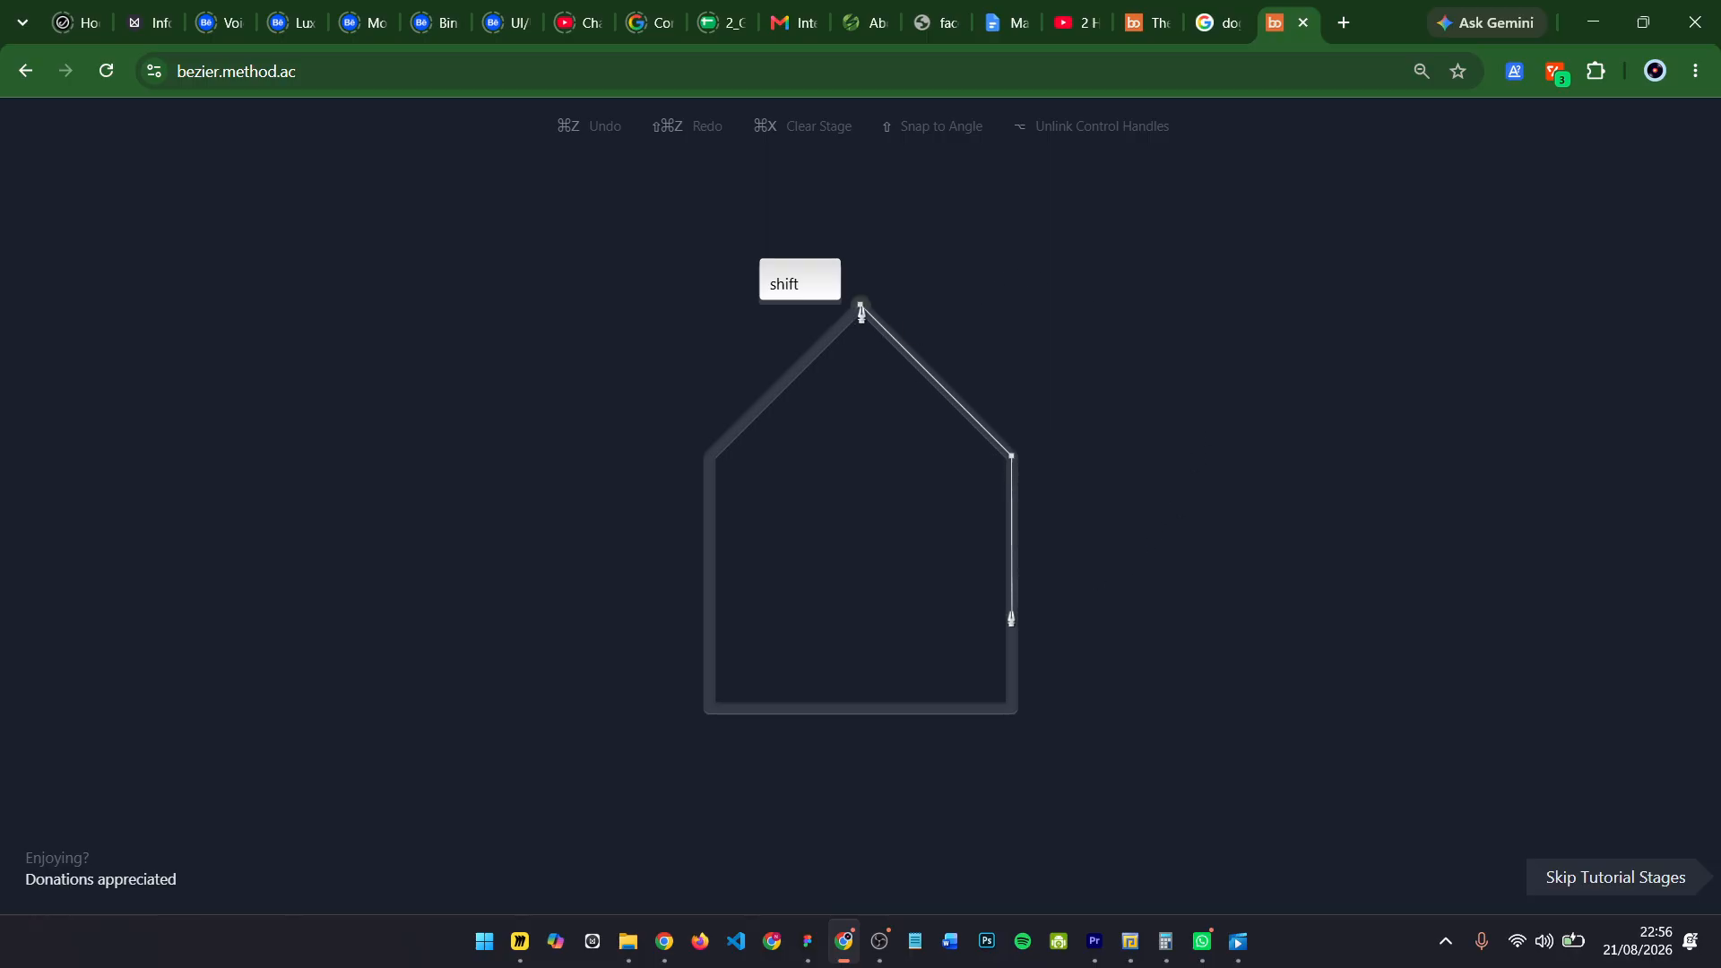
# - Trace the house outline clockwise with straight segments, starting at the roof peak and closing the path there
pyautogui.click(861, 306)
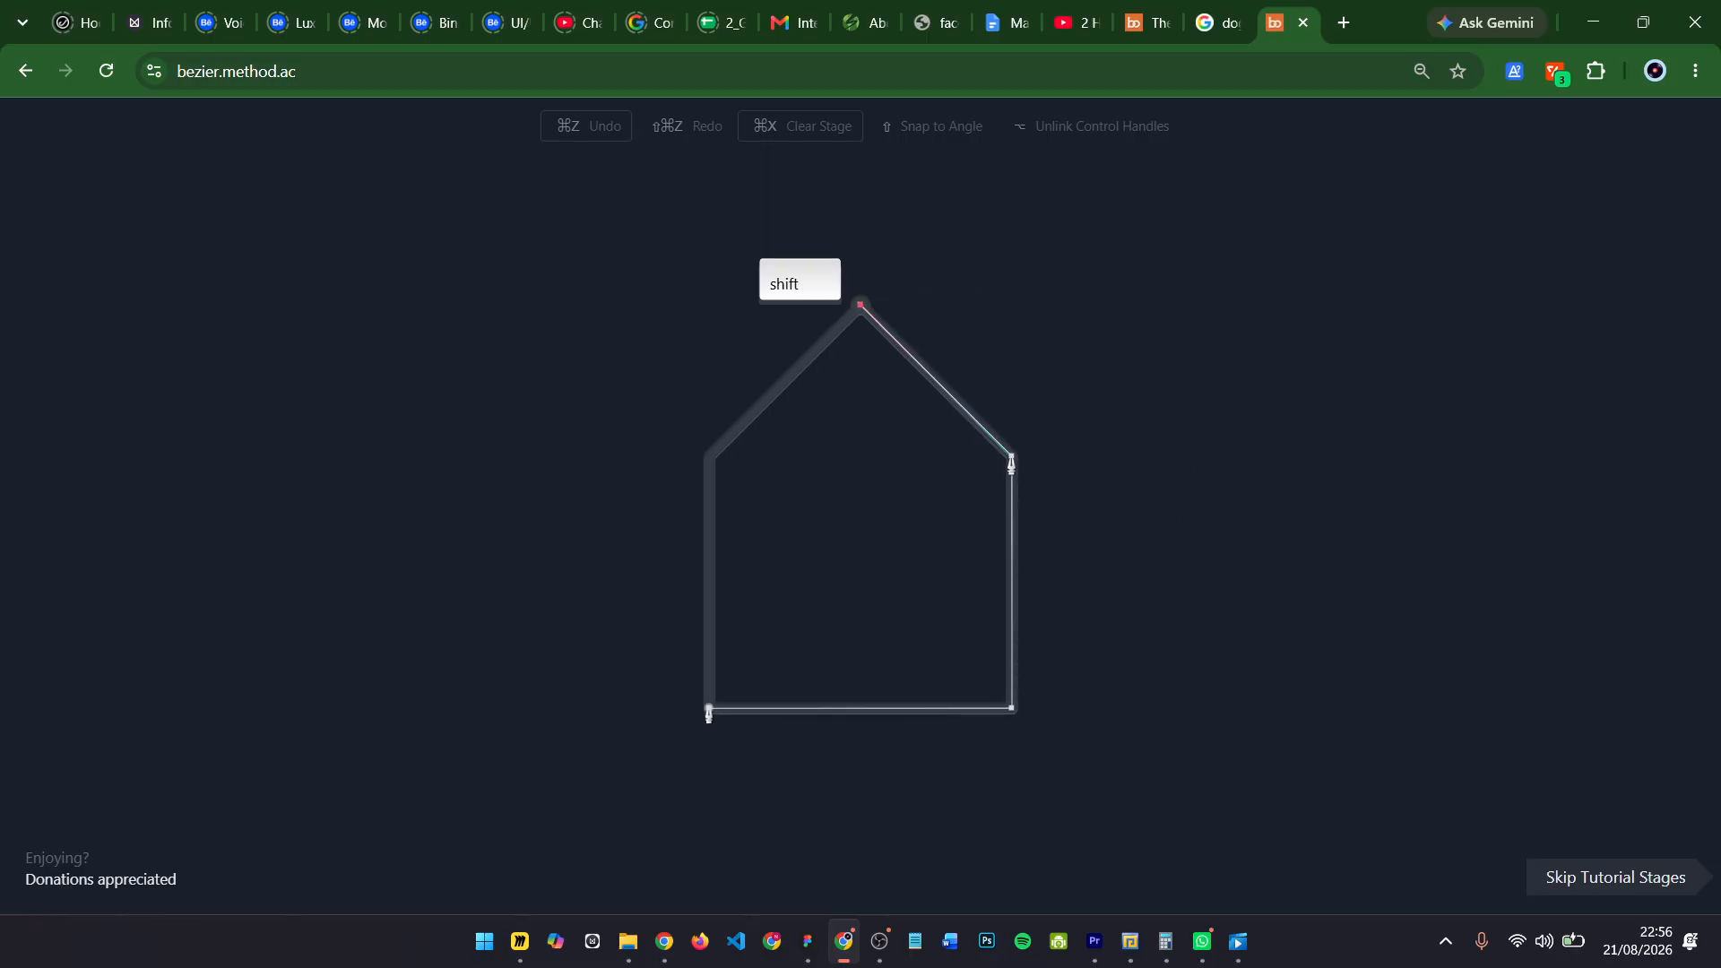
pyautogui.click(1011, 457)
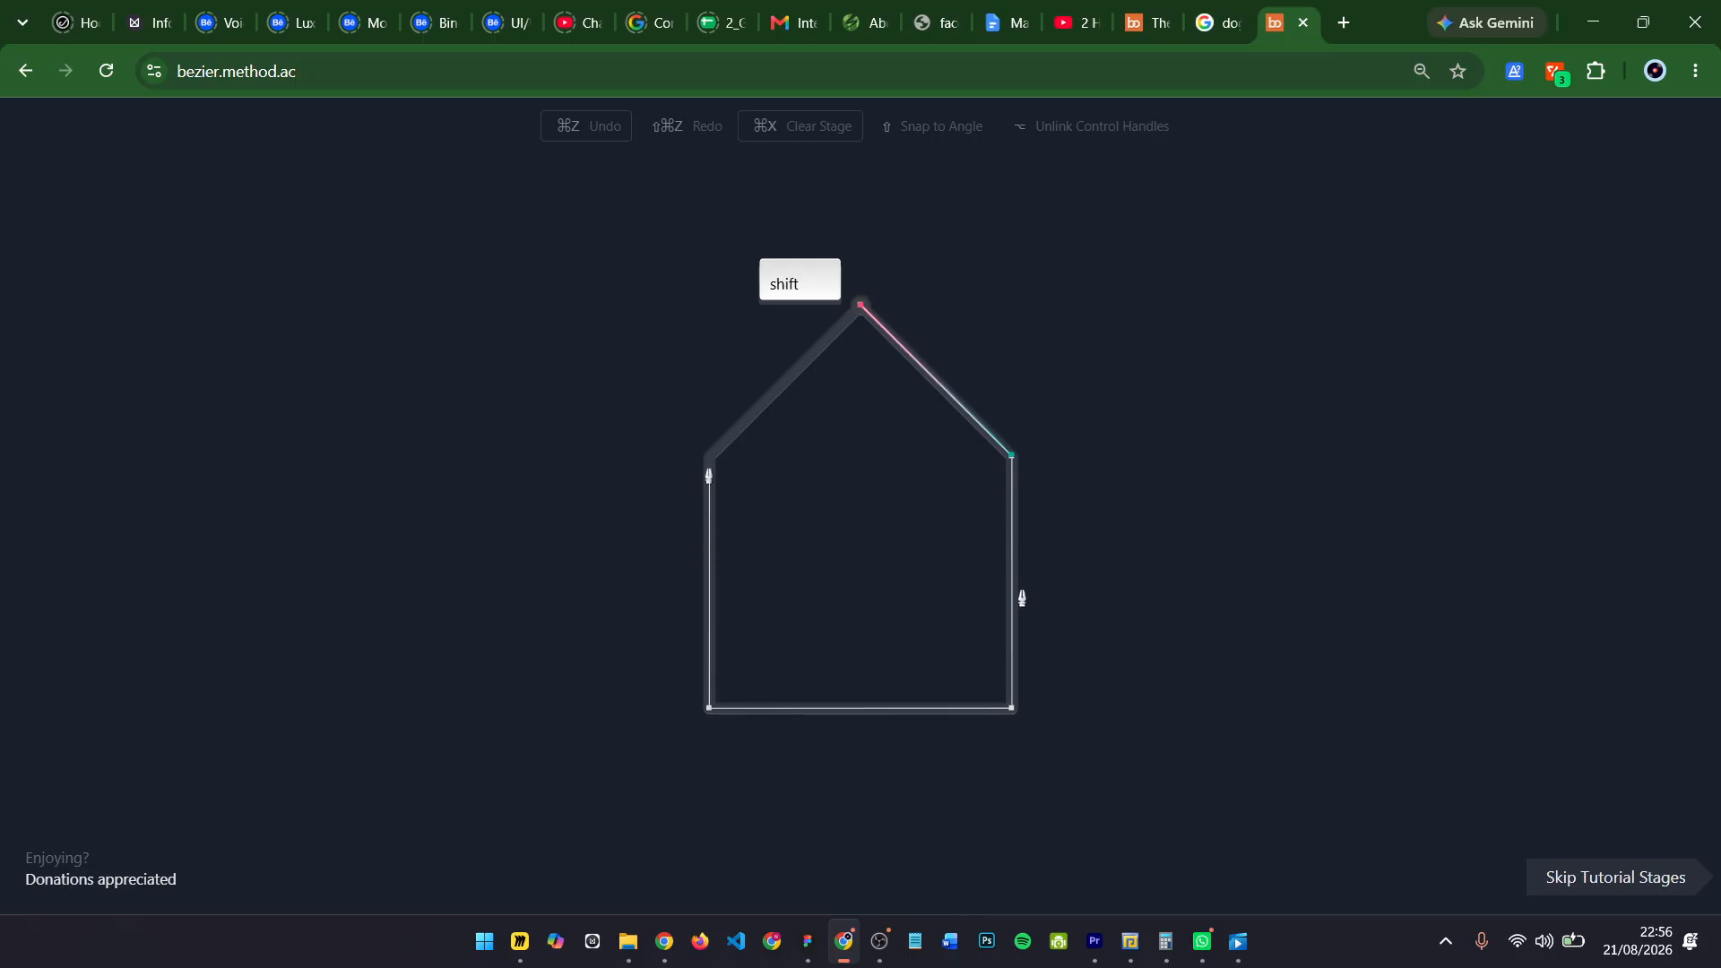
pyautogui.click(1012, 709)
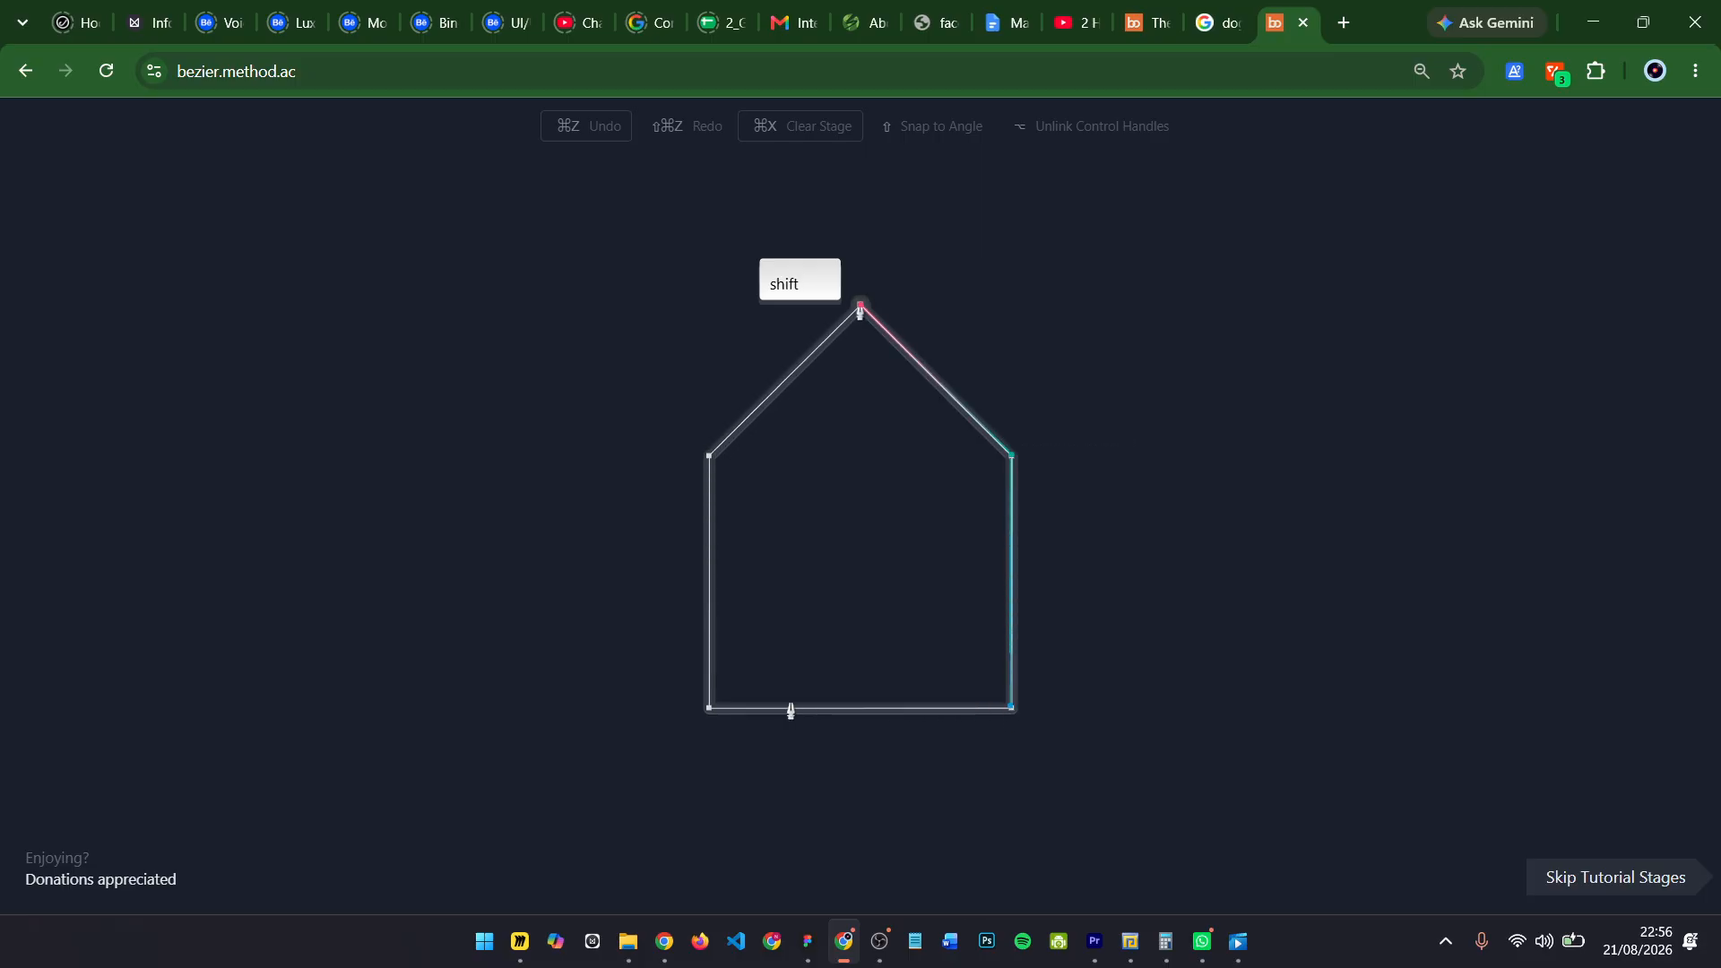
pyautogui.click(710, 710)
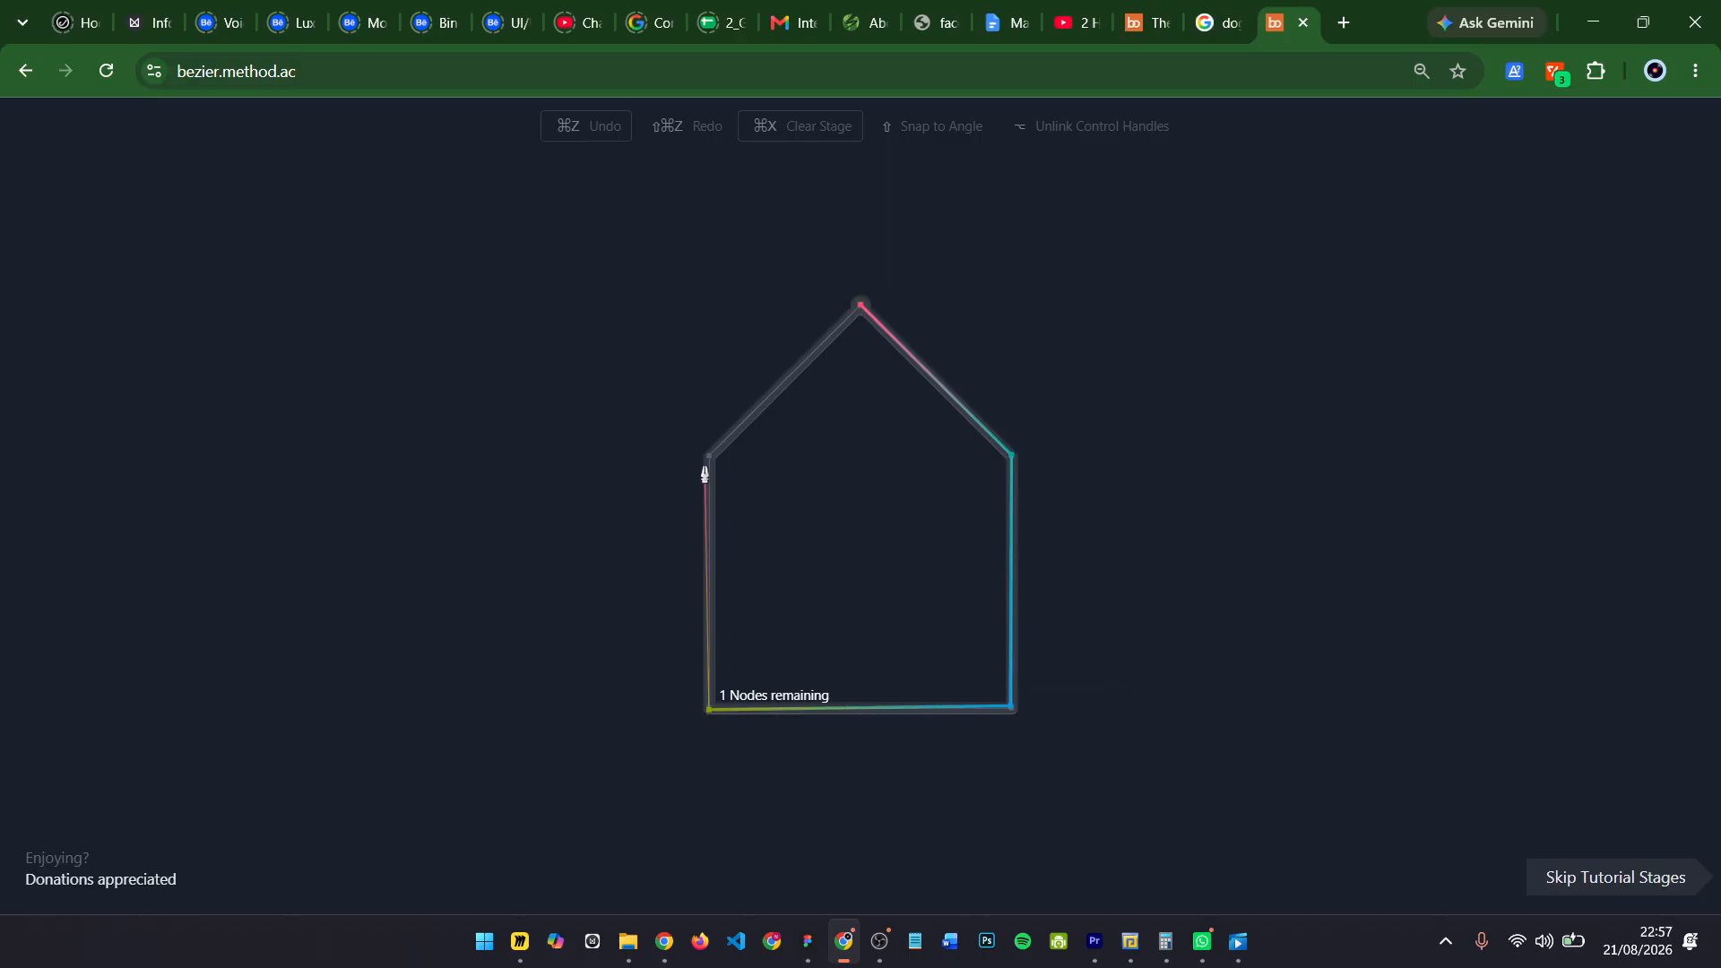
pyautogui.click(709, 460)
pyautogui.click(860, 307)
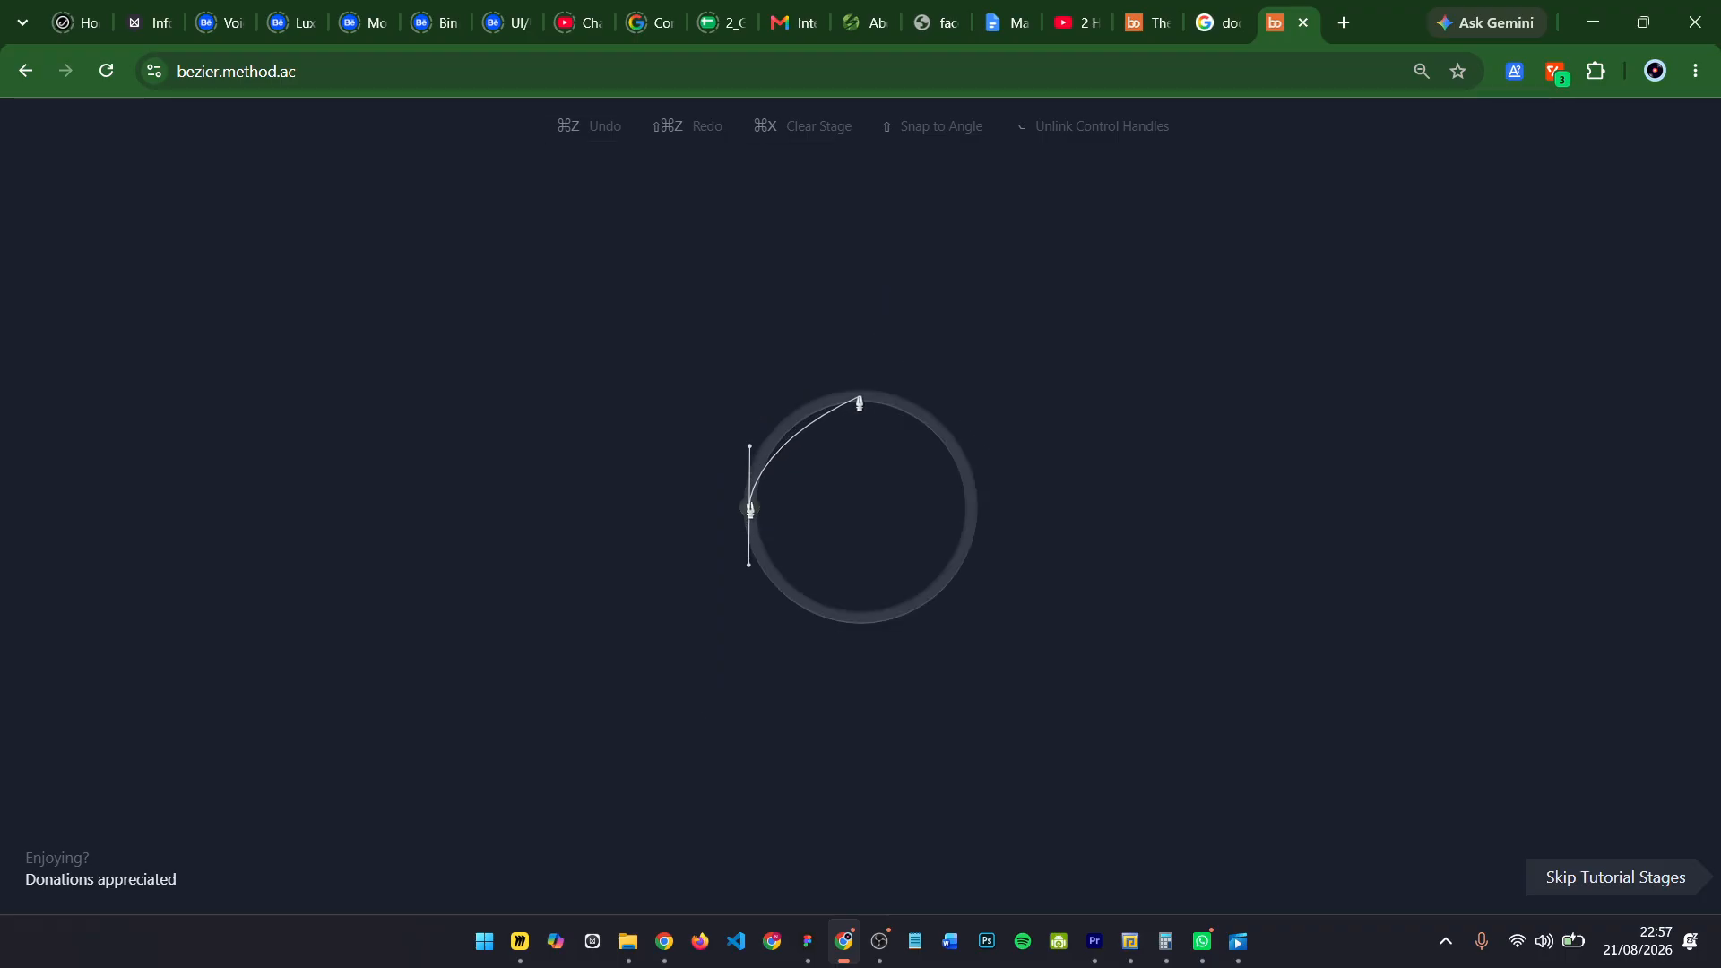
# - Start tracing the circle from its left node to a curved top node, undoing the first top-node placement and redrawing it
pyautogui.moveTo(860, 397); pyautogui.dragTo(920, 395)
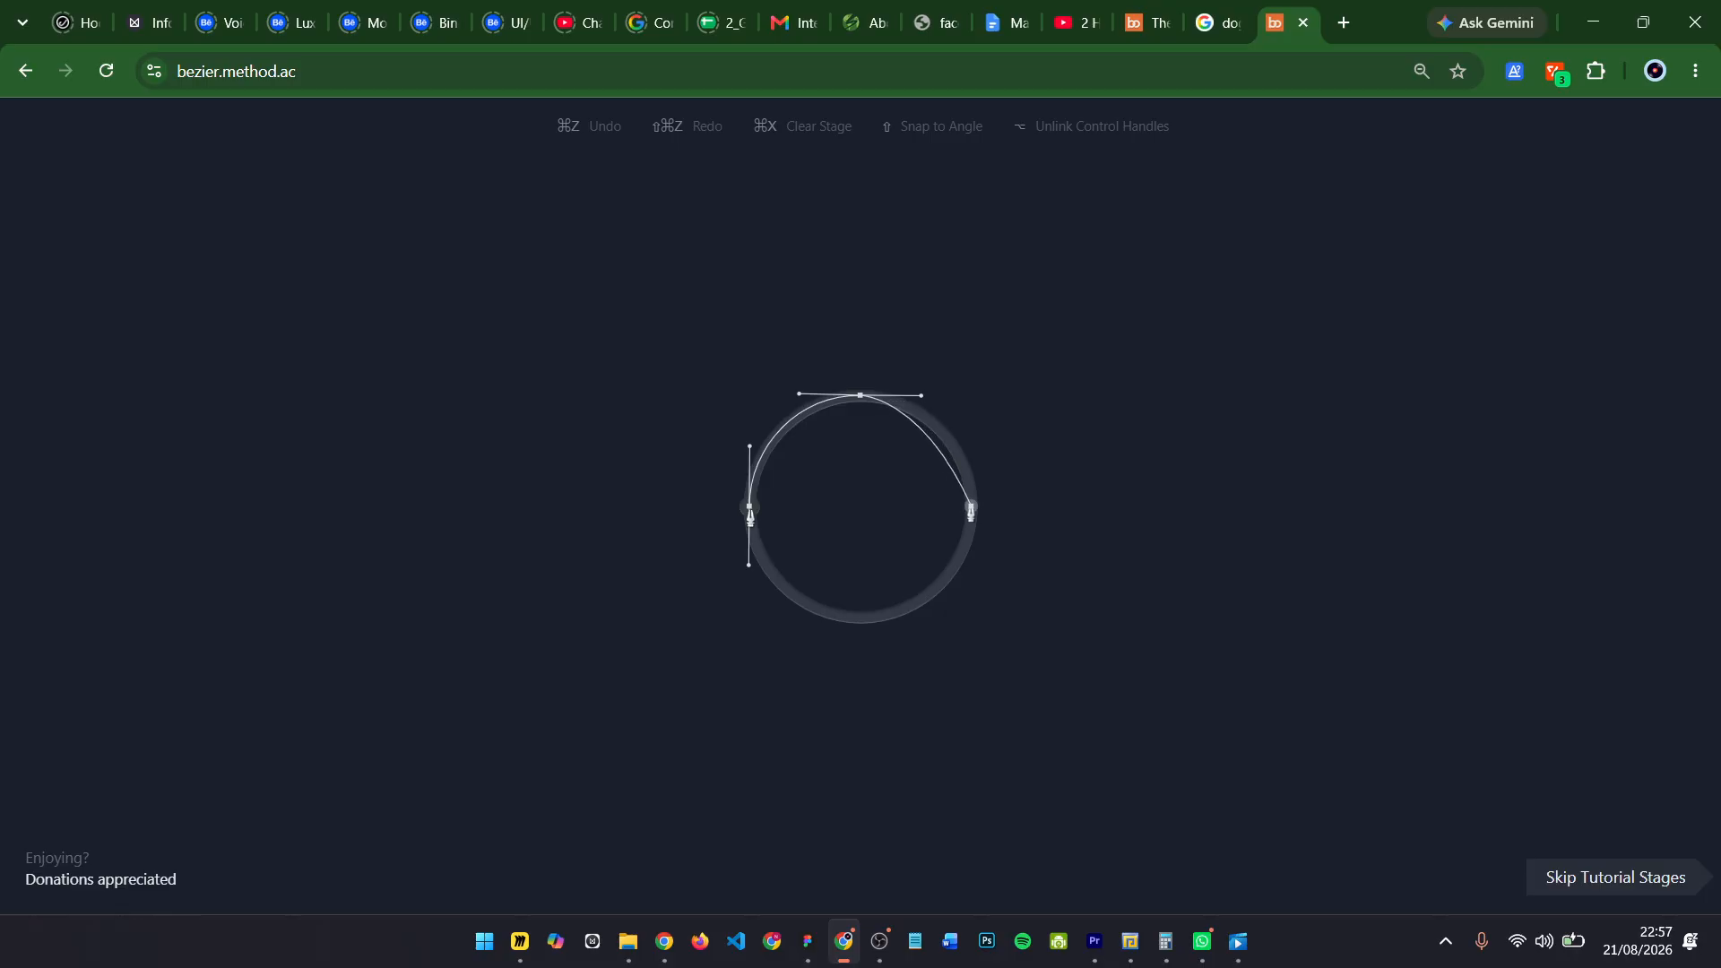
pyautogui.moveTo(971, 508); pyautogui.dragTo(971, 566)
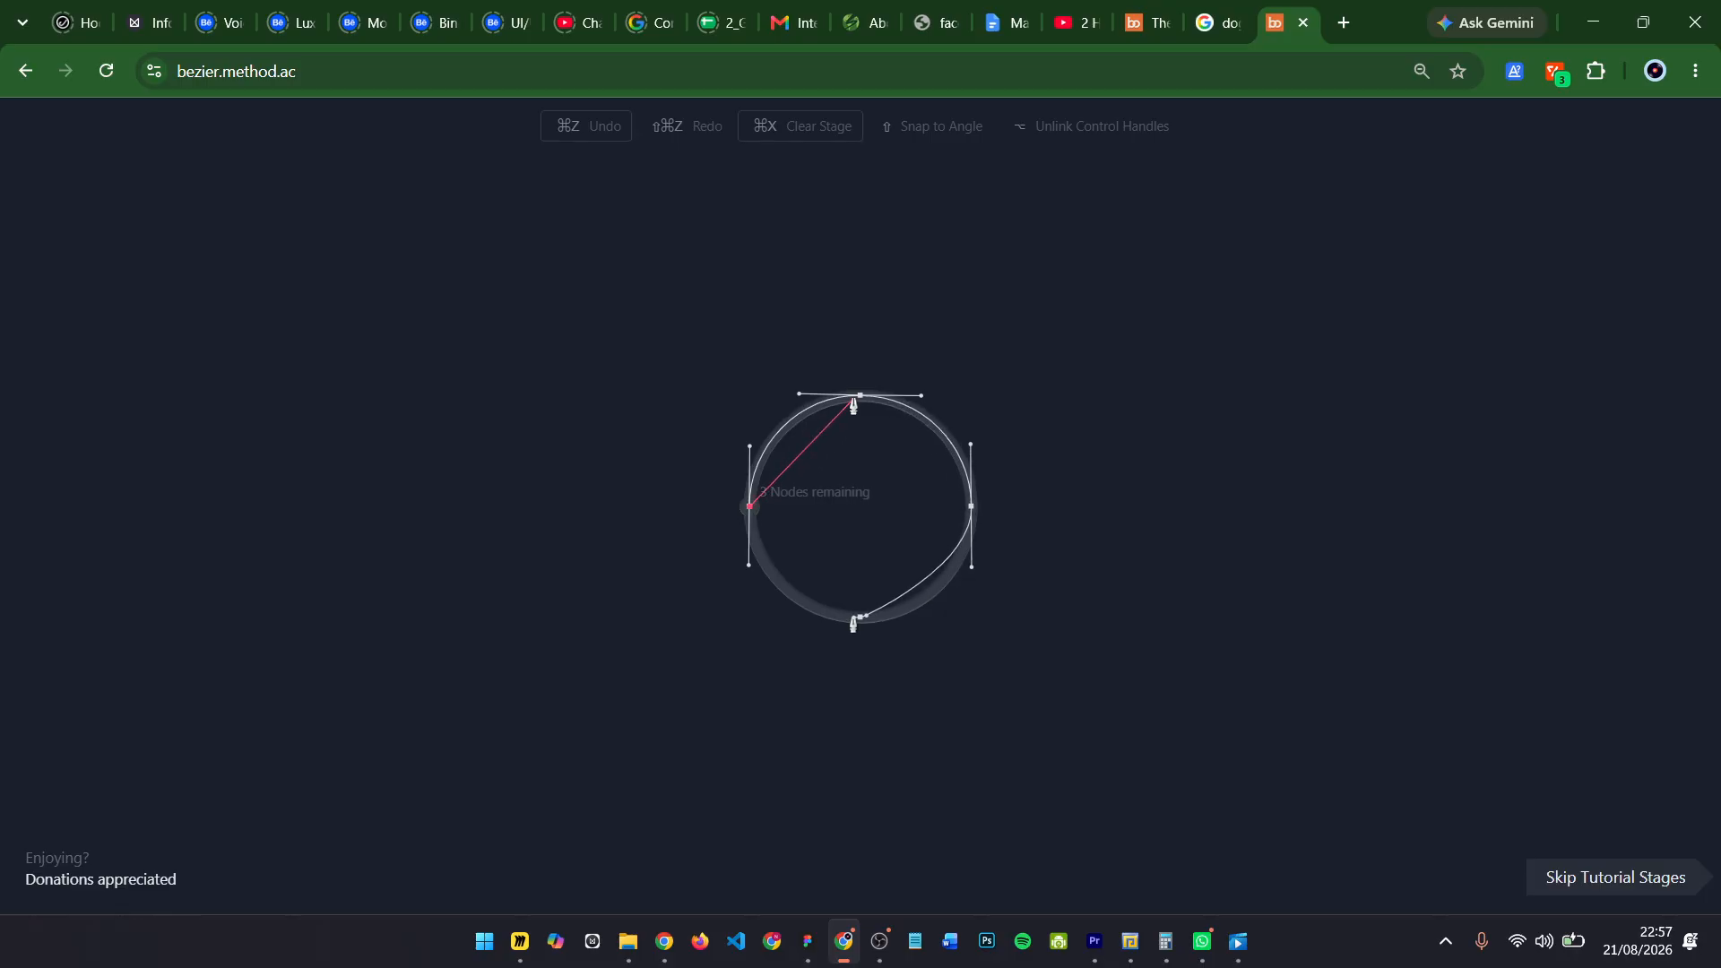
pyautogui.moveTo(860, 396); pyautogui.dragTo(958, 381)
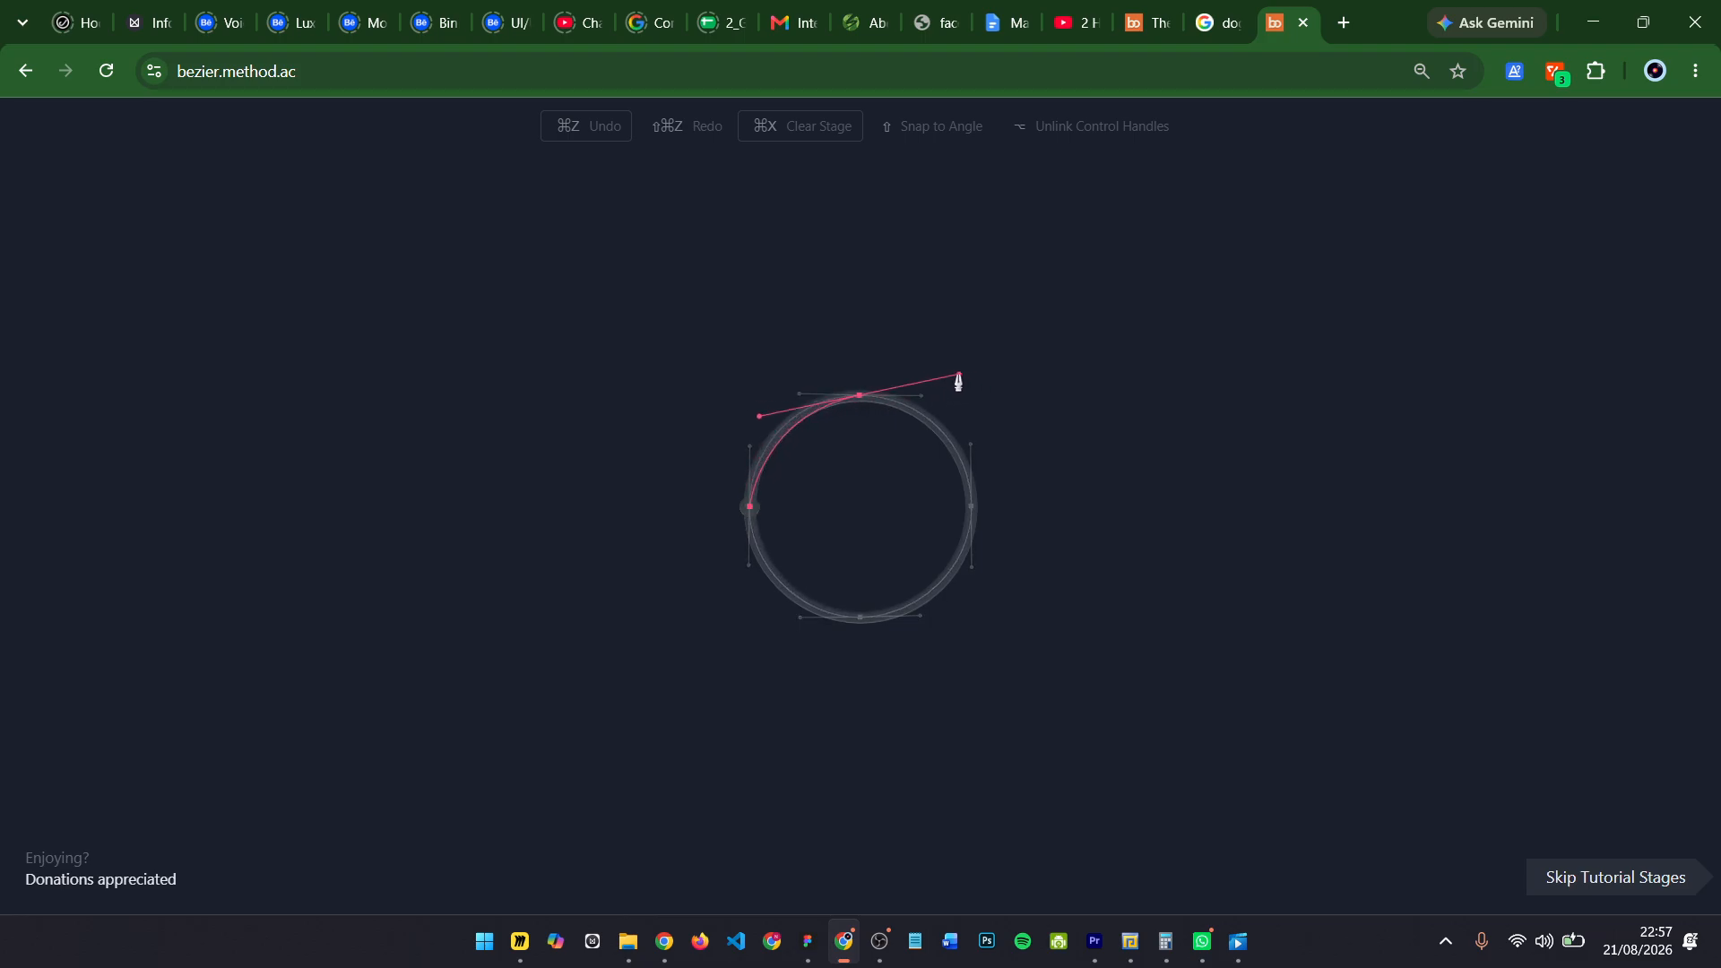
pyautogui.hotkey('ctrl', 'z')
pyautogui.moveTo(884, 404); pyautogui.dragTo(971, 386)
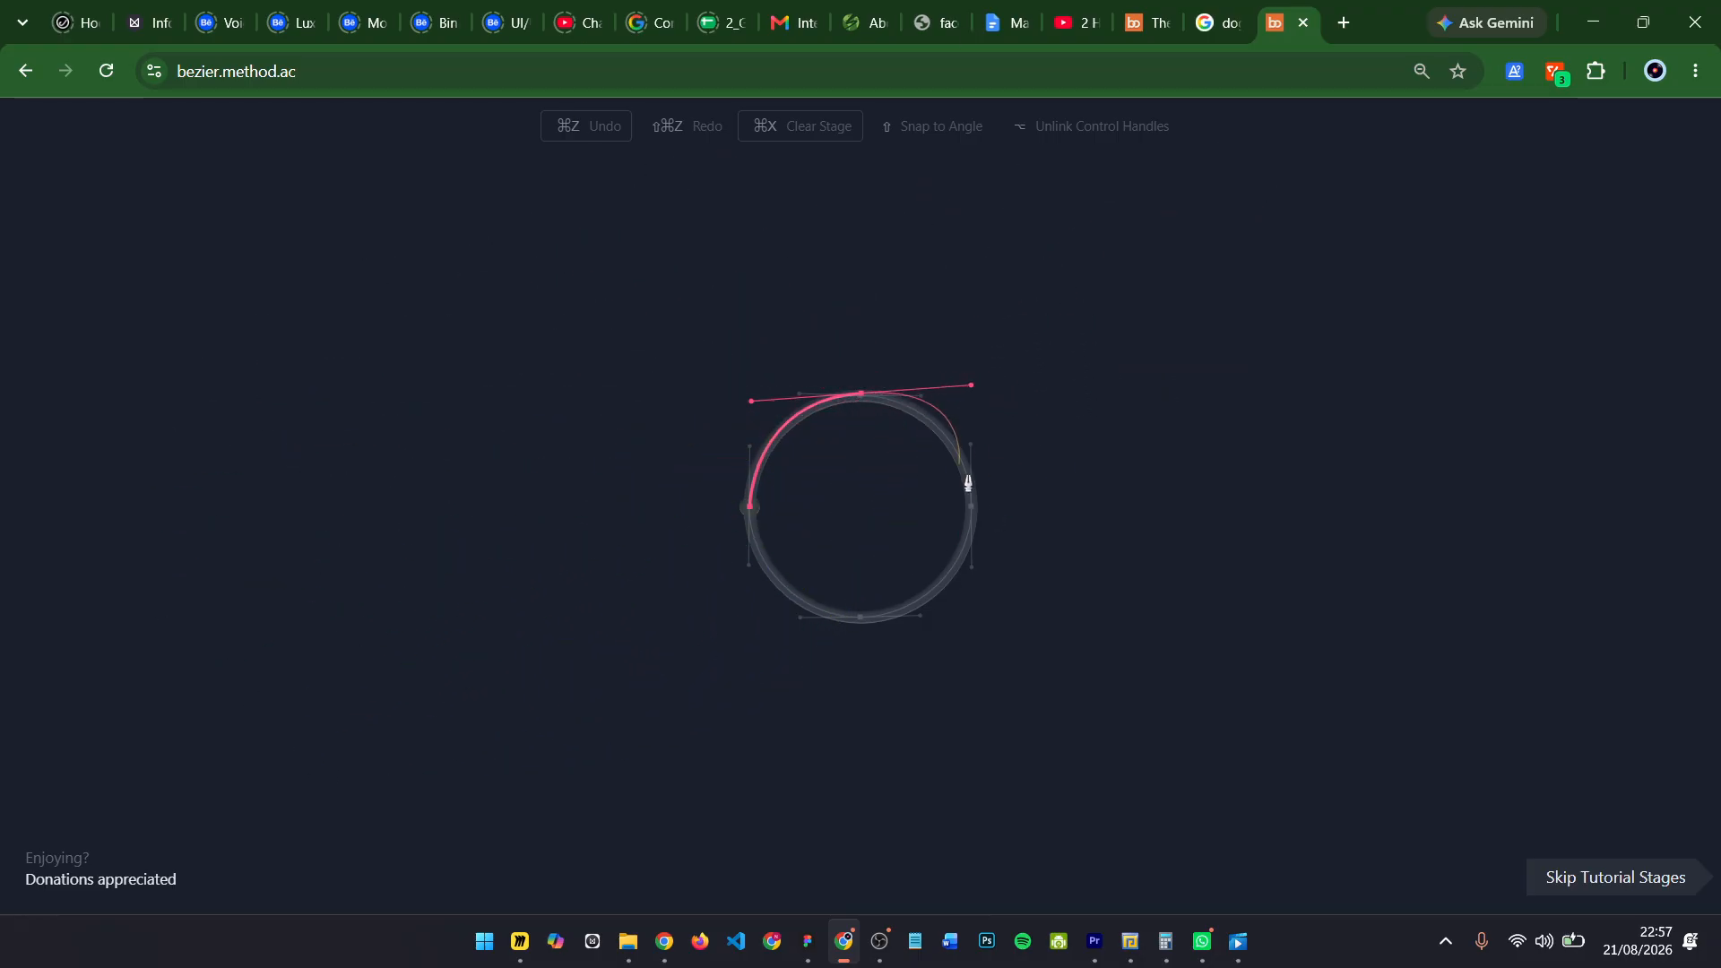
# - Switch back to Figma and move the arrowhead's frame to X -15969, Y 3841
pyautogui.click(816, 954)
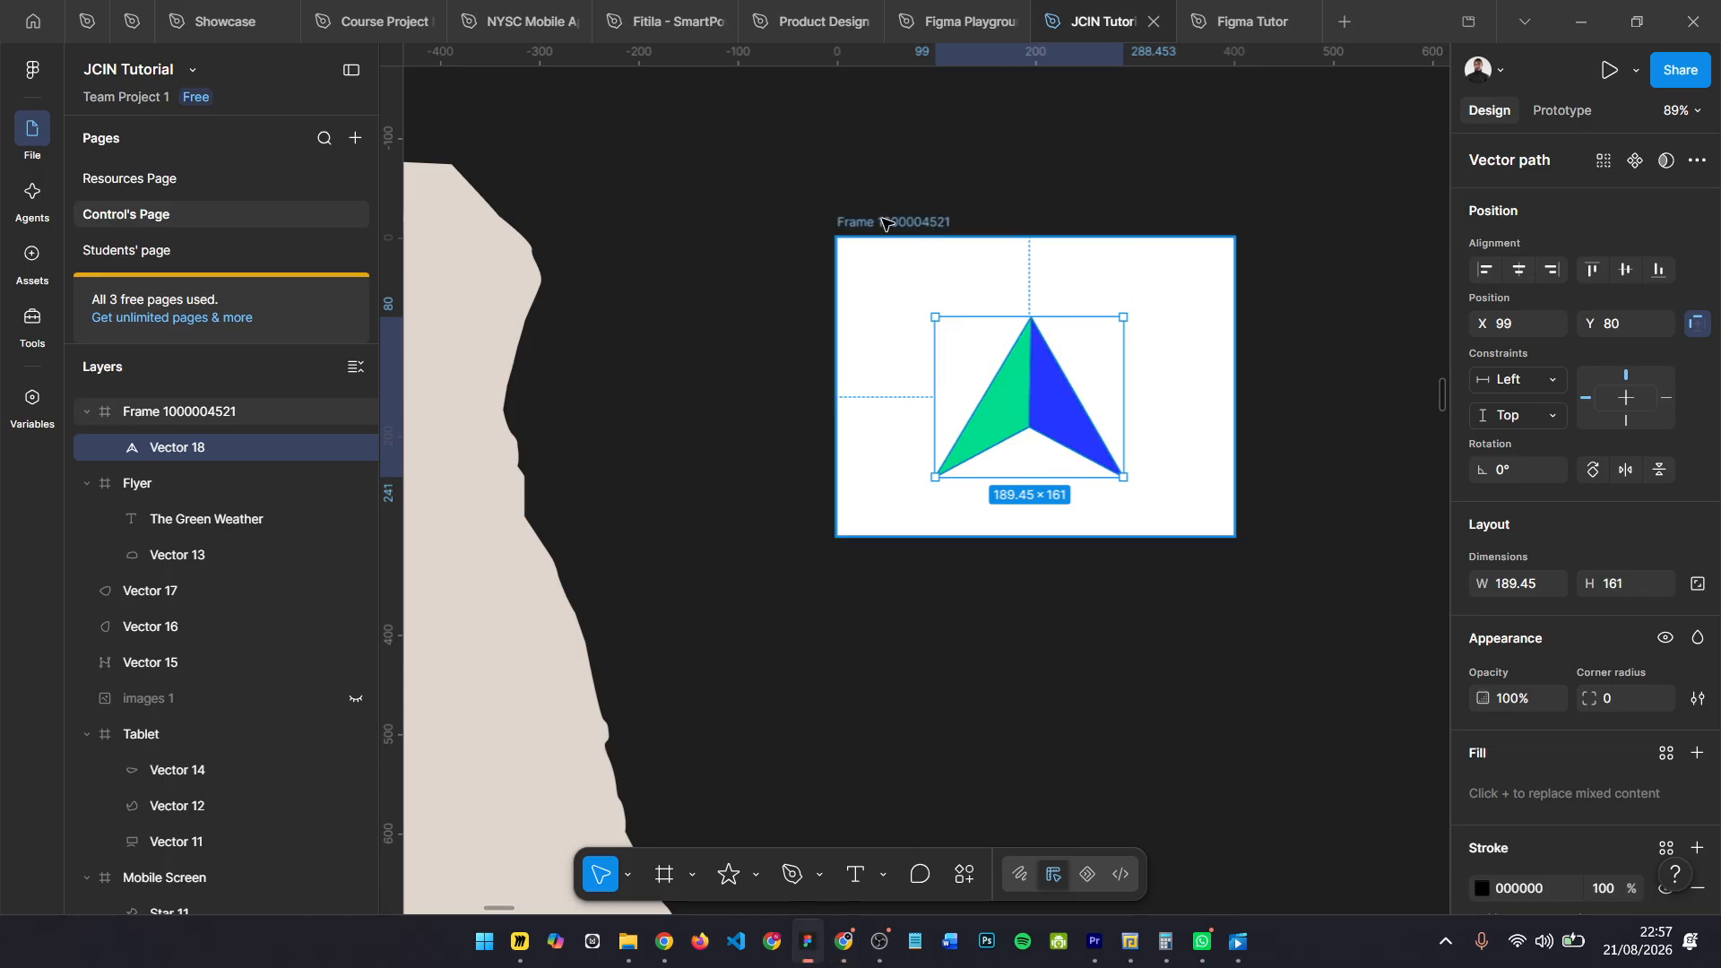
pyautogui.moveTo(891, 221); pyautogui.dragTo(767, 231)
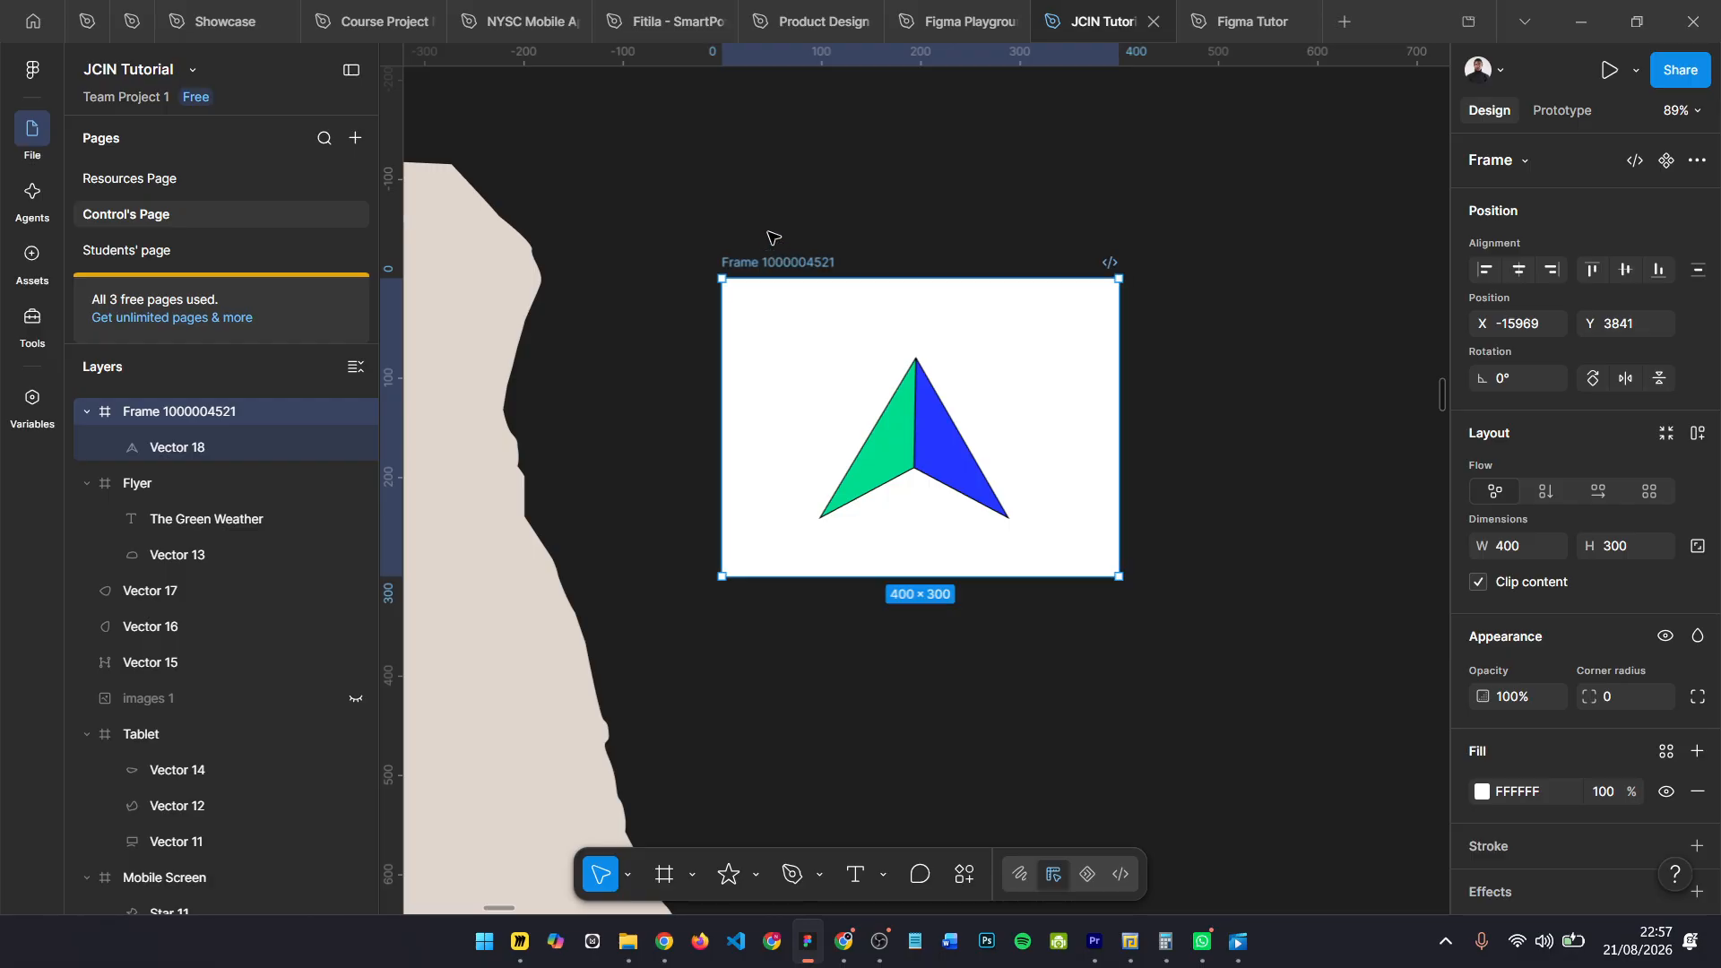